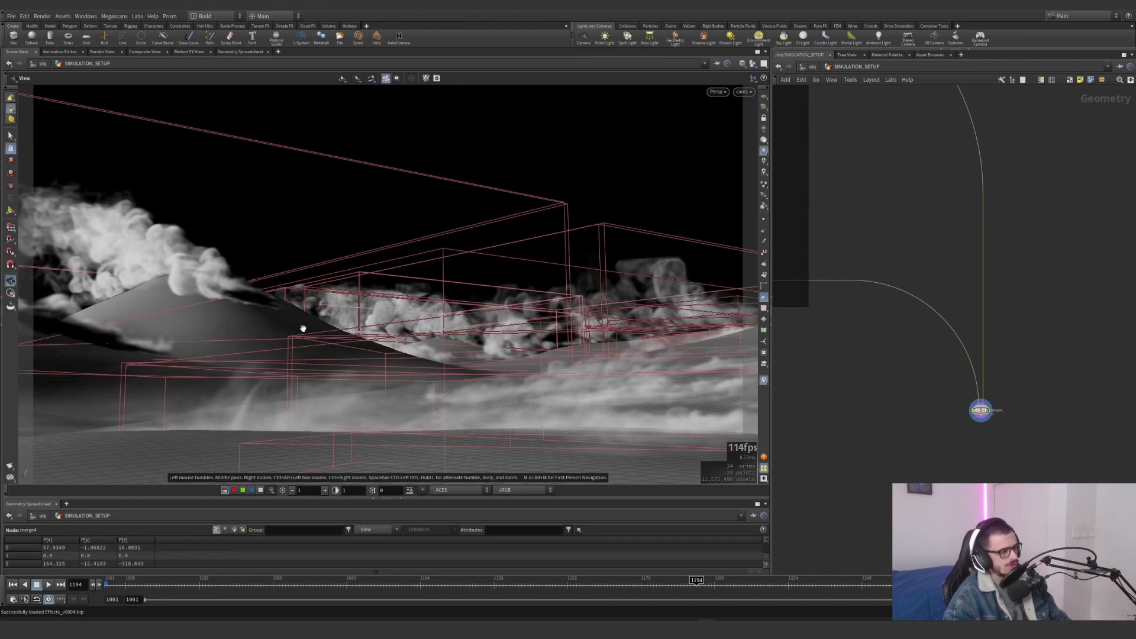
Examine the dune terrain with its simulated dust clouds from above and the network overview down to the HEIGHTFIELD GENERATION section
{"action": "left_click_drag", "start_coordinate": [303, 328], "coordinate": [397, 372]}
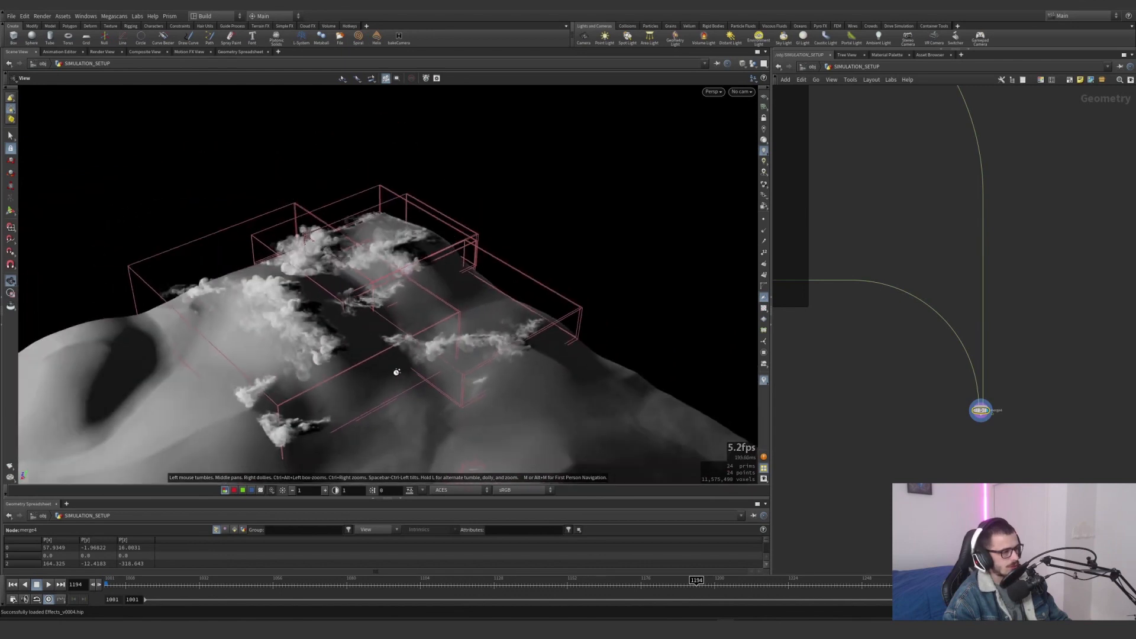
{"action": "middle_click_drag", "start_coordinate": [396, 371], "coordinate": [388, 283]}
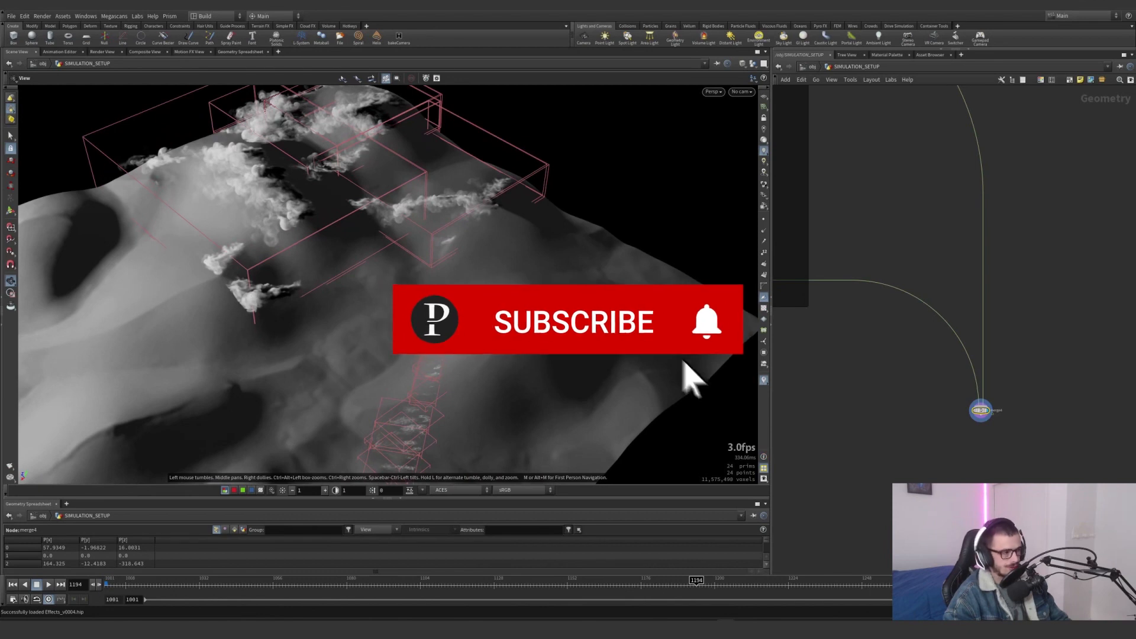
{"action": "scroll", "coordinate": [438, 304], "scroll_direction": "down", "scroll_amount": 2}
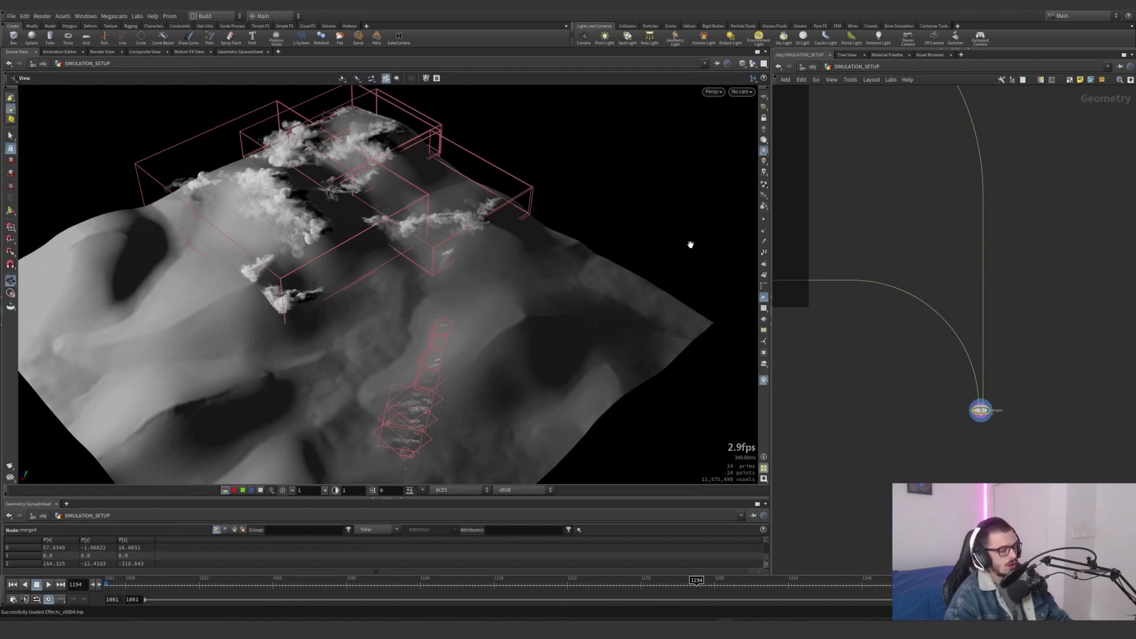
{"action": "scroll", "coordinate": [865, 258], "scroll_direction": "down", "scroll_amount": 10}
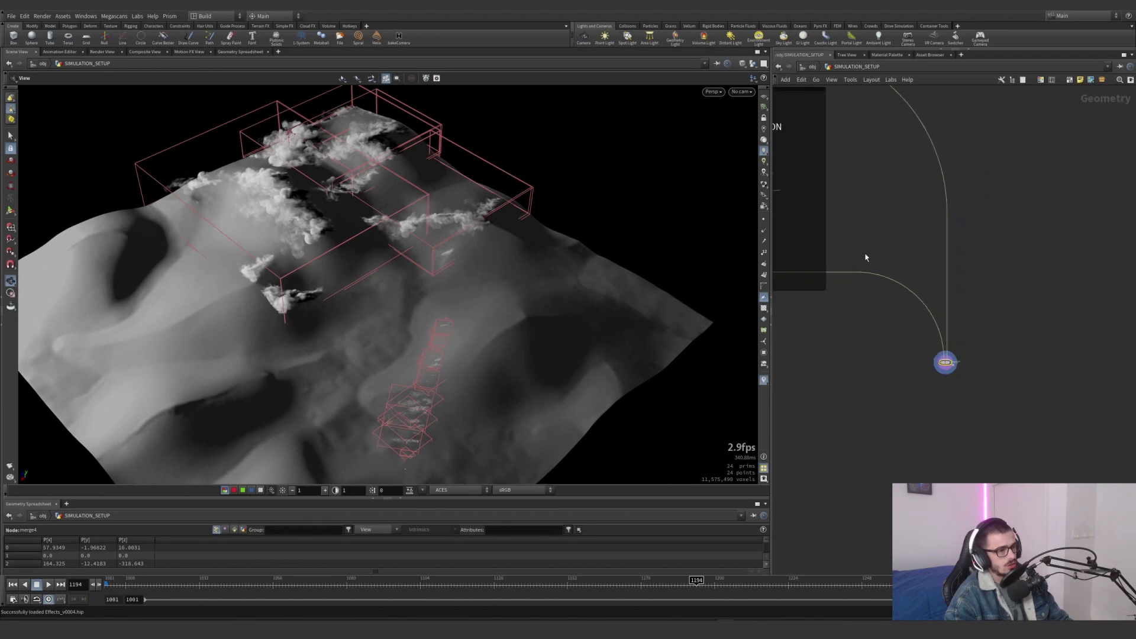
{"action": "middle_click_drag", "start_coordinate": [1000, 293], "coordinate": [1034, 314]}
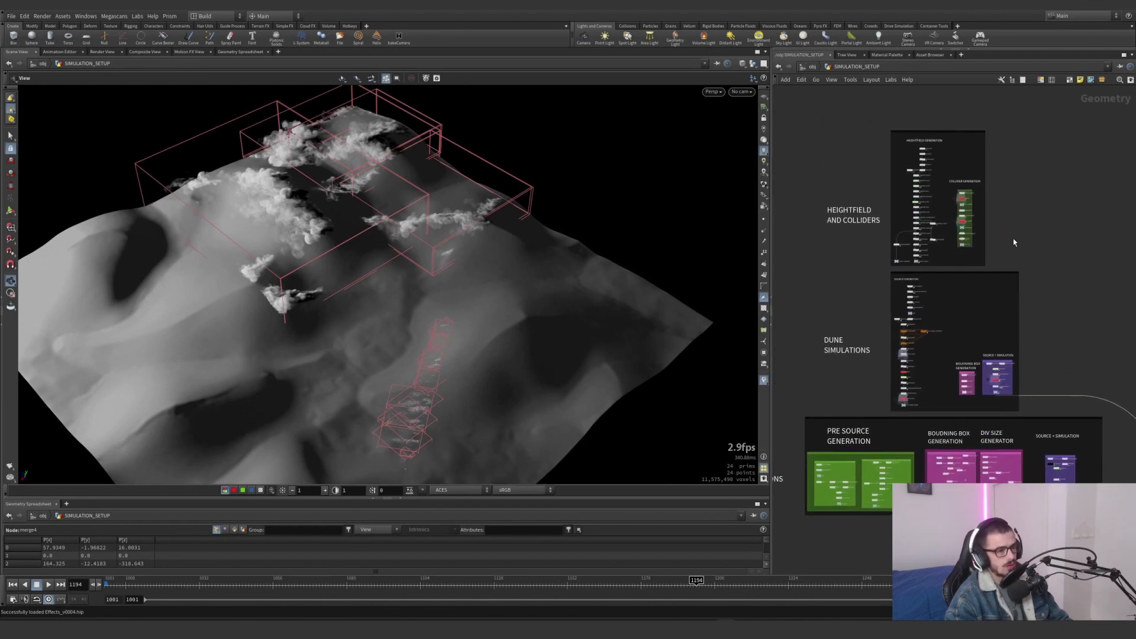
{"action": "middle_click_drag", "start_coordinate": [1013, 239], "coordinate": [1077, 266]}
{"action": "scroll", "coordinate": [911, 226], "scroll_direction": "up", "scroll_amount": 8}
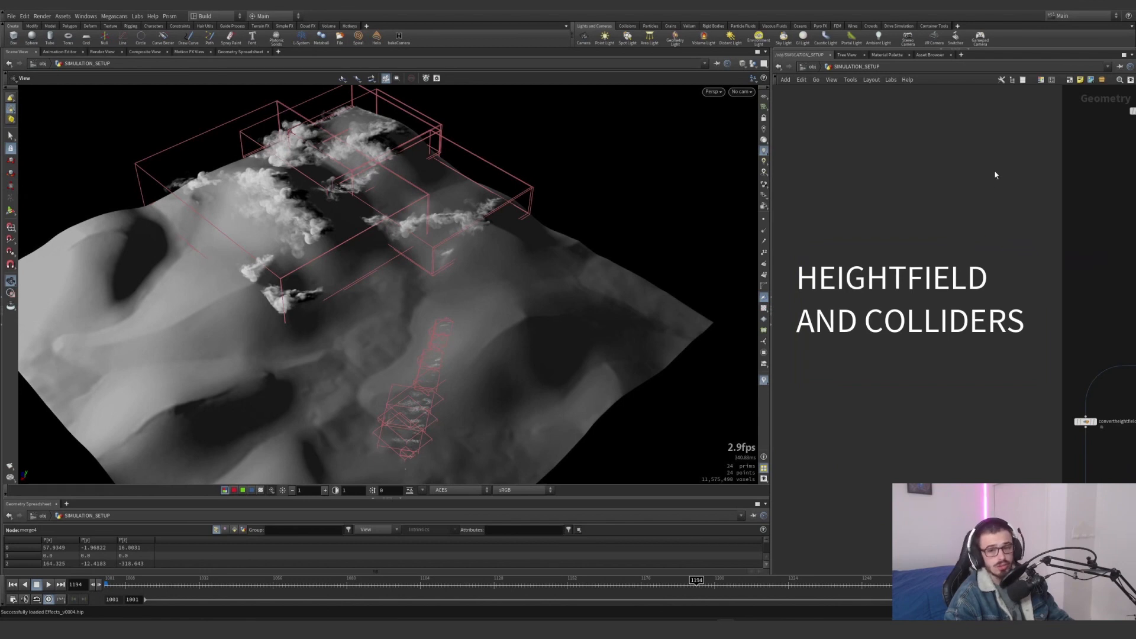
{"action": "middle_click_drag", "start_coordinate": [966, 188], "coordinate": [793, 329]}
{"action": "middle_click_drag", "start_coordinate": [1062, 192], "coordinate": [934, 221]}
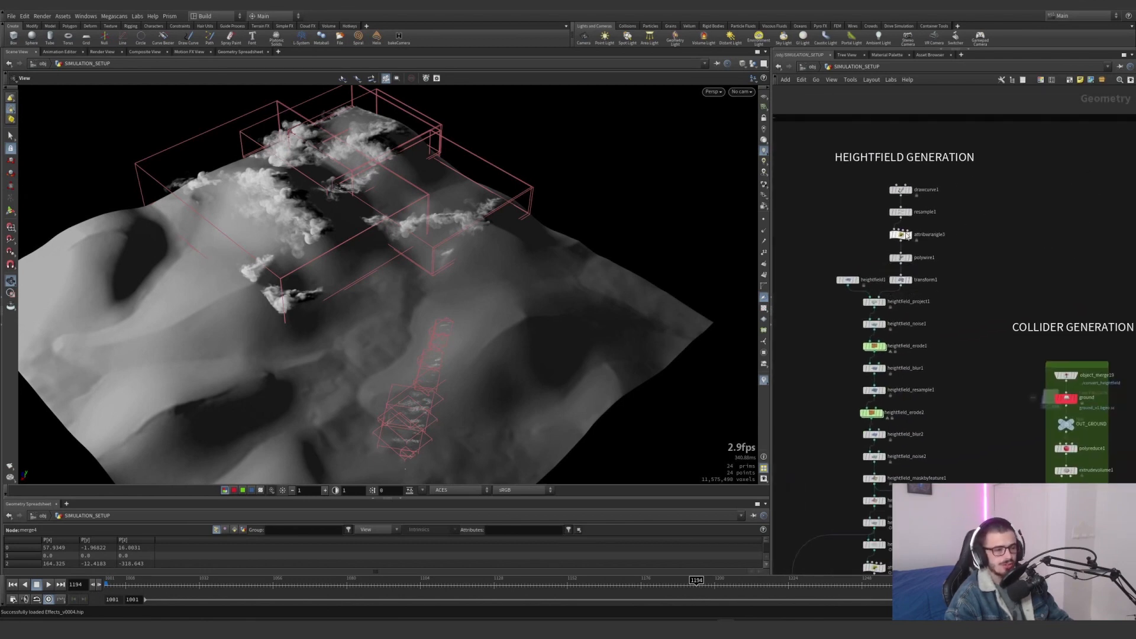
{"action": "scroll", "coordinate": [908, 235], "scroll_direction": "up", "scroll_amount": 3}
Display the drawcurve1 node with the viewport's reference grid turned on, and show its Stroke parameters
{"action": "left_click", "coordinate": [911, 166]}
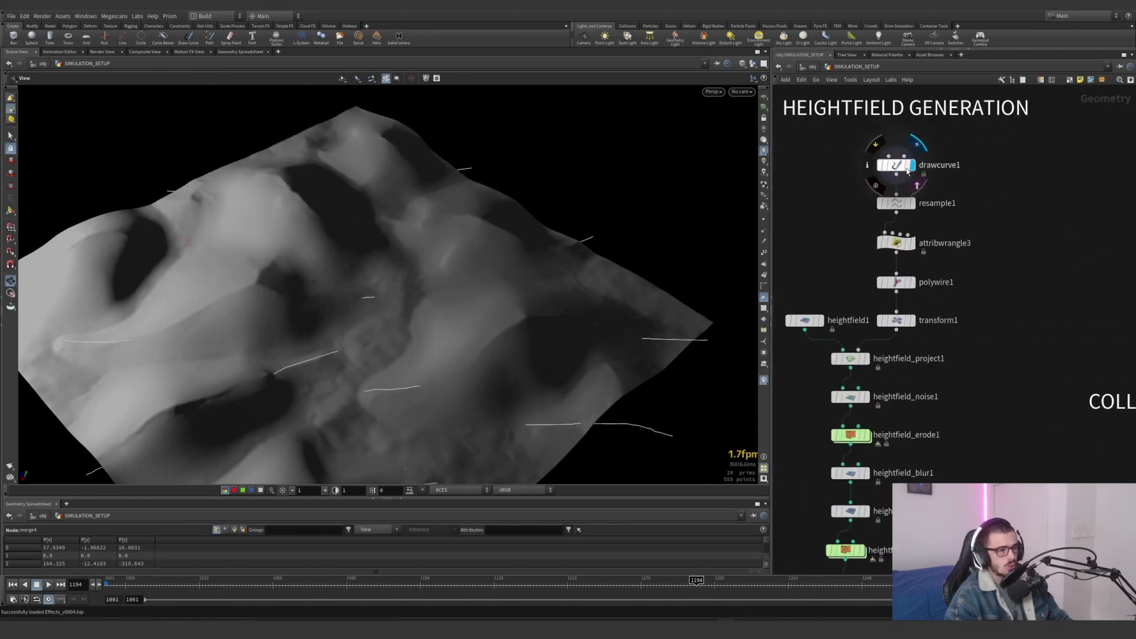
{"action": "left_click", "coordinate": [763, 97]}
{"action": "scroll", "coordinate": [558, 194], "scroll_direction": "down", "scroll_amount": 4}
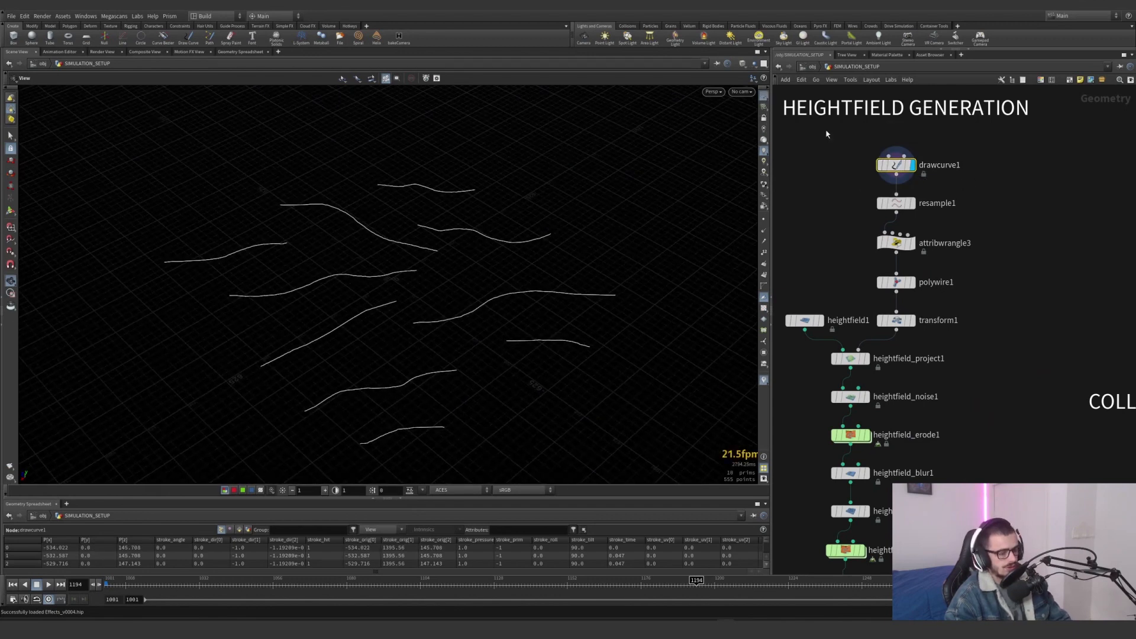
{"action": "key", "text": "p"}
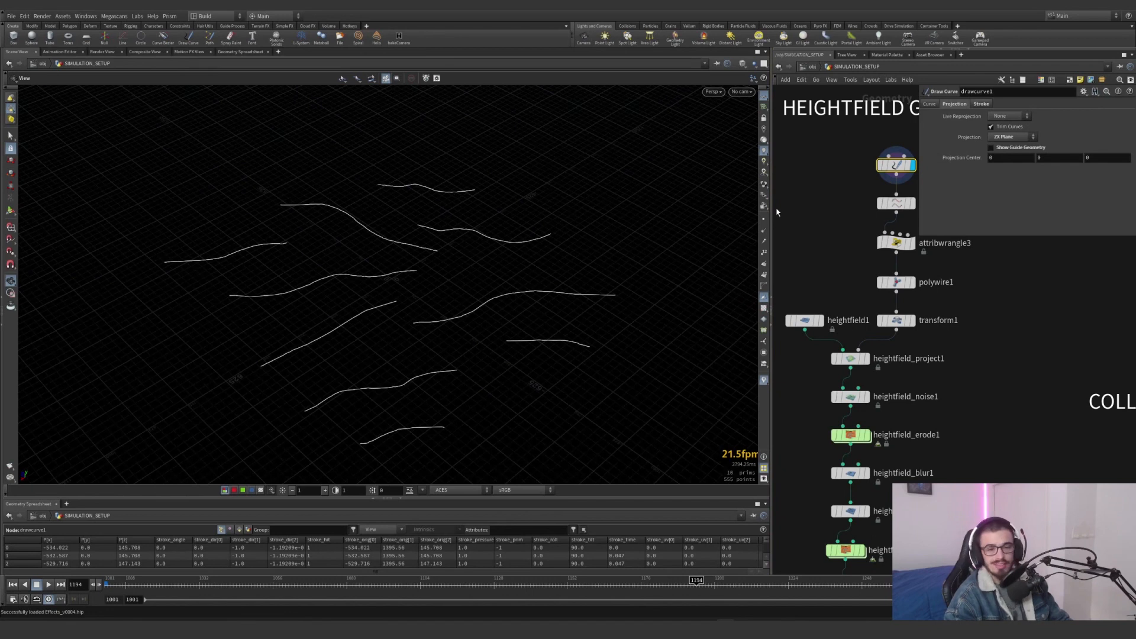
{"action": "left_click", "coordinate": [980, 103]}
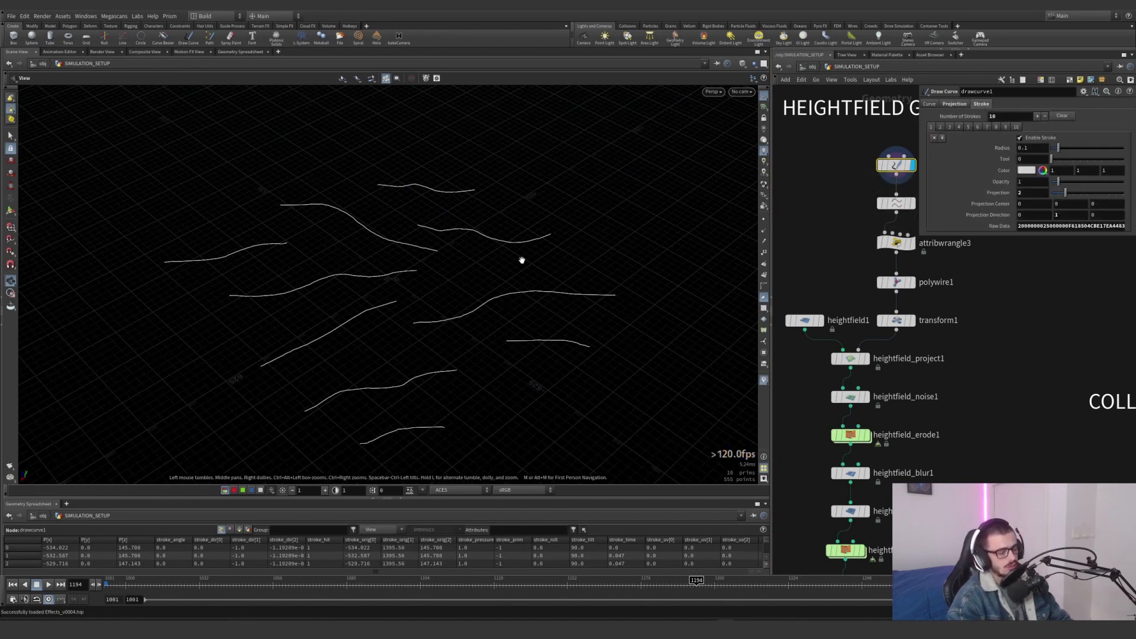
Try drawing an extra wavy stroke among the drawcurve1 curves, and undo it
{"action": "key", "text": "Return"}
{"action": "left_click_drag", "start_coordinate": [421, 307], "coordinate": [657, 241]}
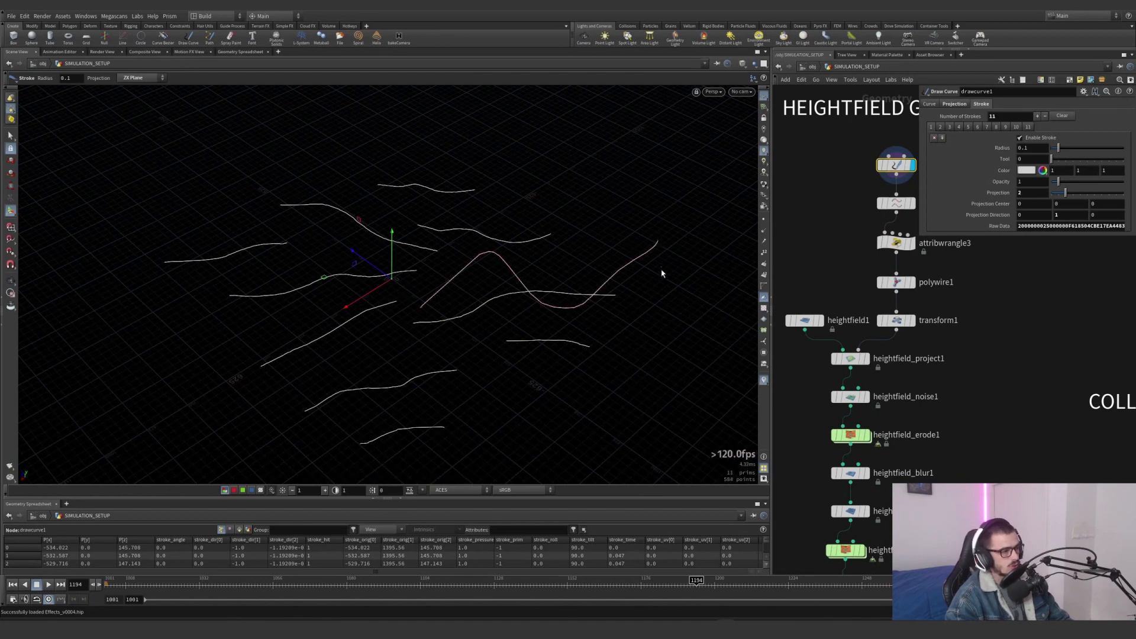
{"action": "key", "text": "ctrl+z"}
Display the resample1 node and examine its Curve U Attribute and maximum segment Length settings
{"action": "middle_click_drag", "start_coordinate": [1005, 324], "coordinate": [960, 368]}
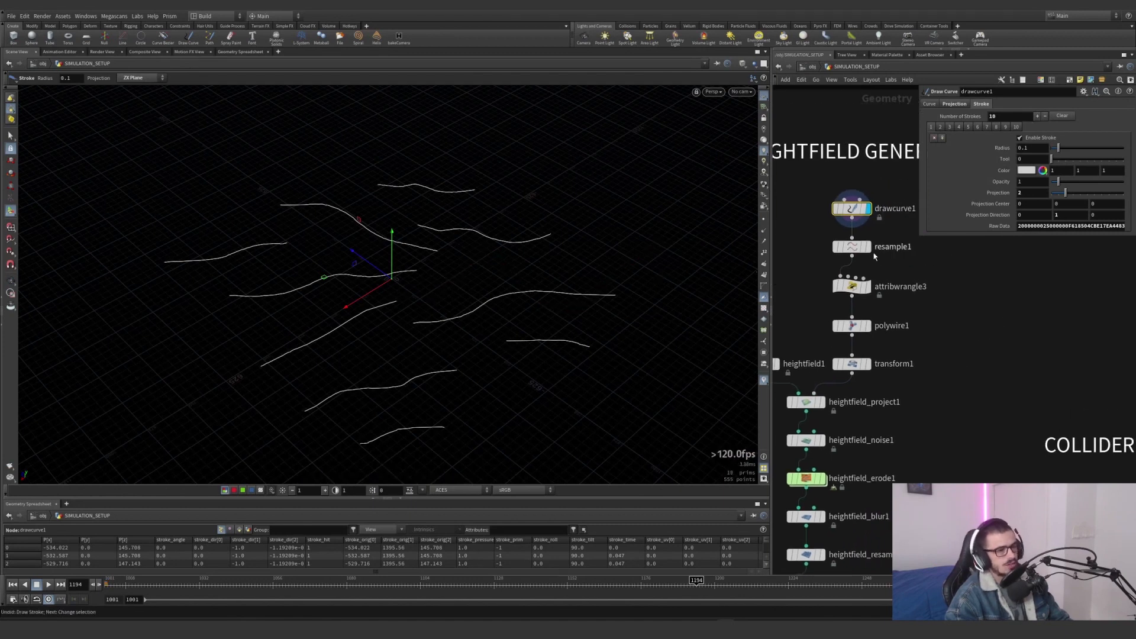
{"action": "left_click", "coordinate": [854, 248]}
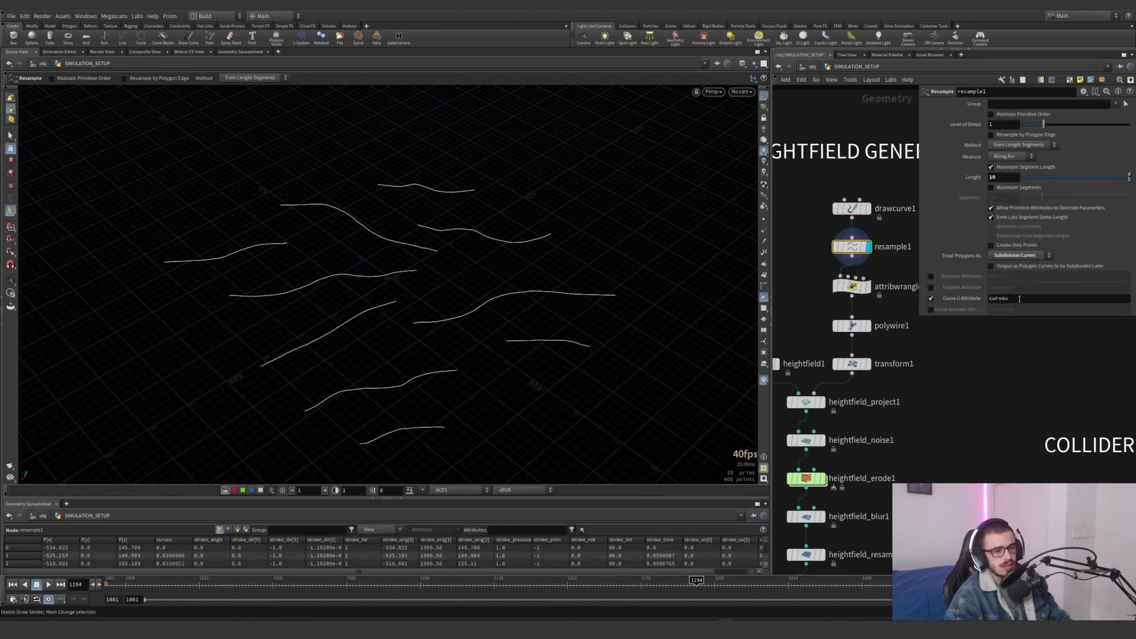
{"action": "left_click_drag", "start_coordinate": [974, 302], "coordinate": [971, 301]}
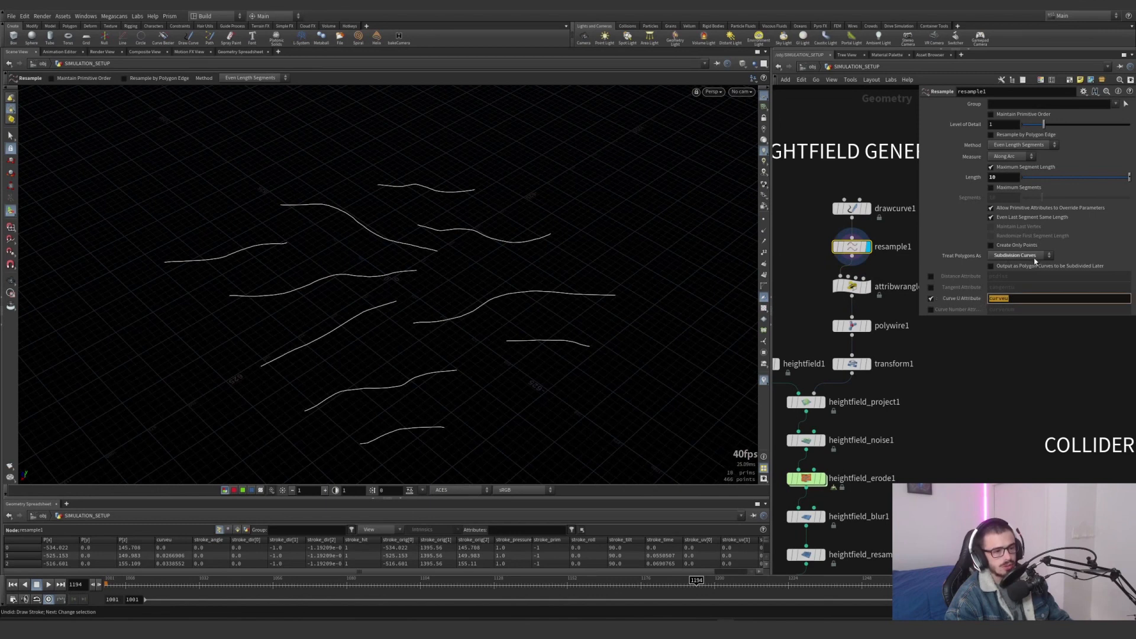
{"action": "double_click", "coordinate": [999, 177]}
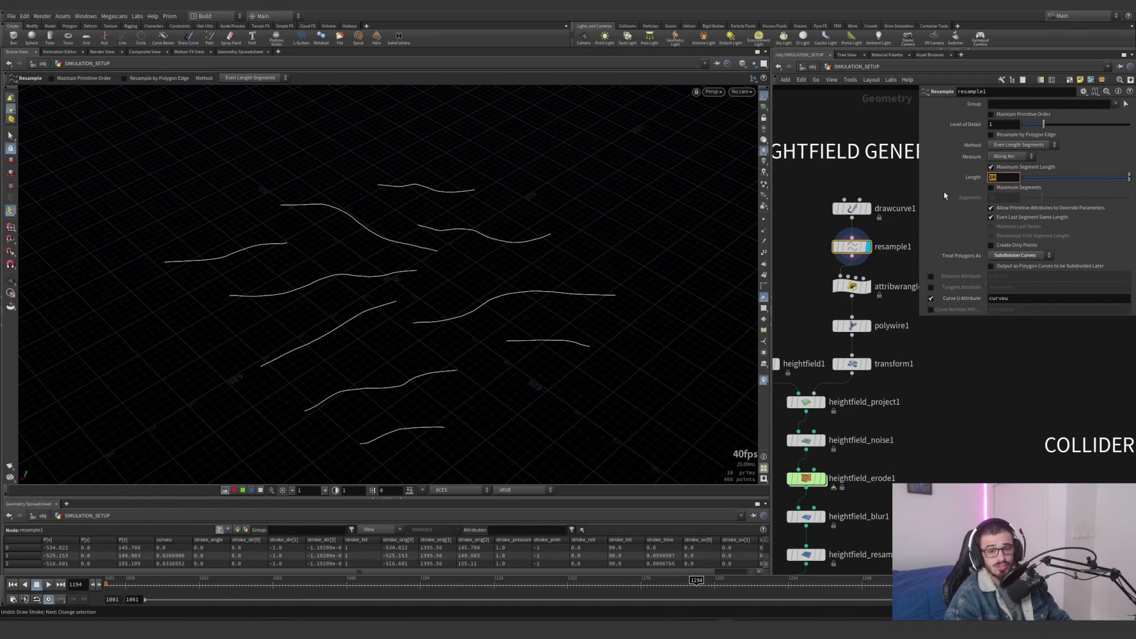
Template the heightfield1 node so its outline shows together with the resampled curves, viewed from above
{"action": "middle_click_drag", "start_coordinate": [792, 301], "coordinate": [839, 257]}
{"action": "scroll", "coordinate": [839, 258], "scroll_direction": "down", "scroll_amount": 1}
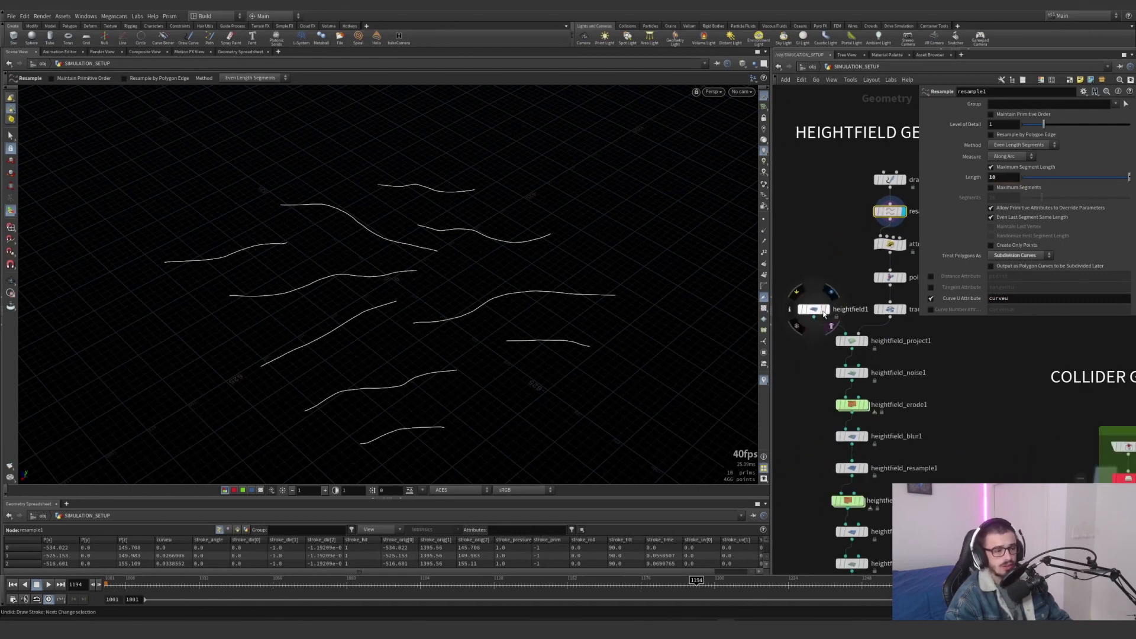
{"action": "left_click", "coordinate": [829, 324]}
{"action": "key", "text": "Escape"}
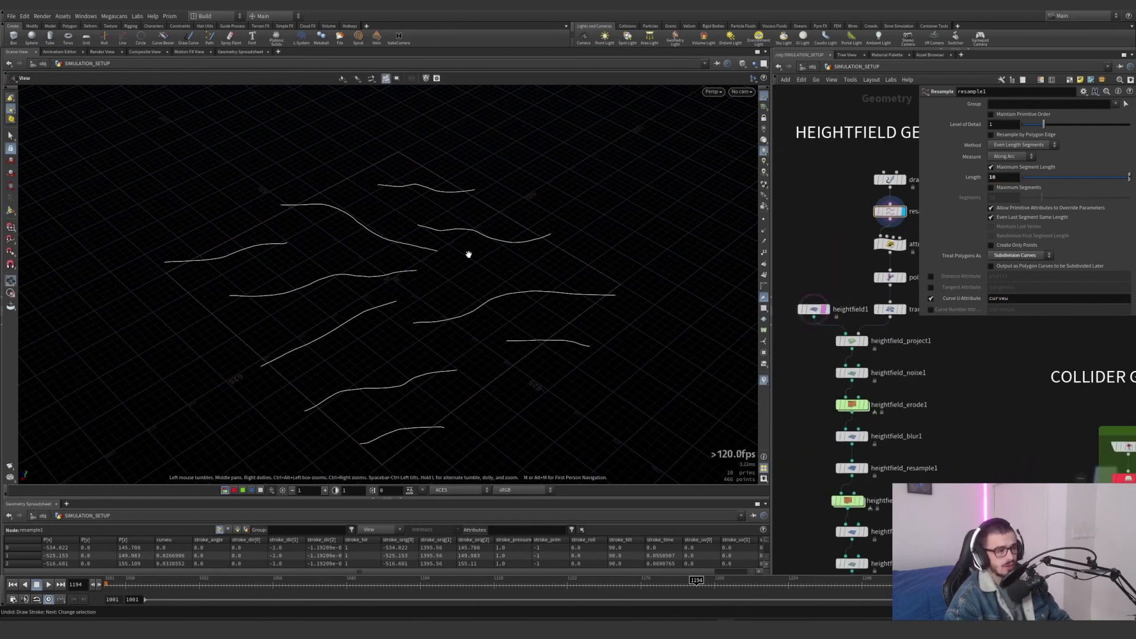
{"action": "left_click_drag", "start_coordinate": [469, 253], "coordinate": [503, 299]}
Open the attribwrangle3 parameters and examine the VEX line that sets f@width from the shape ramp and the chf multiplier
{"action": "middle_click_drag", "start_coordinate": [846, 239], "coordinate": [801, 246]}
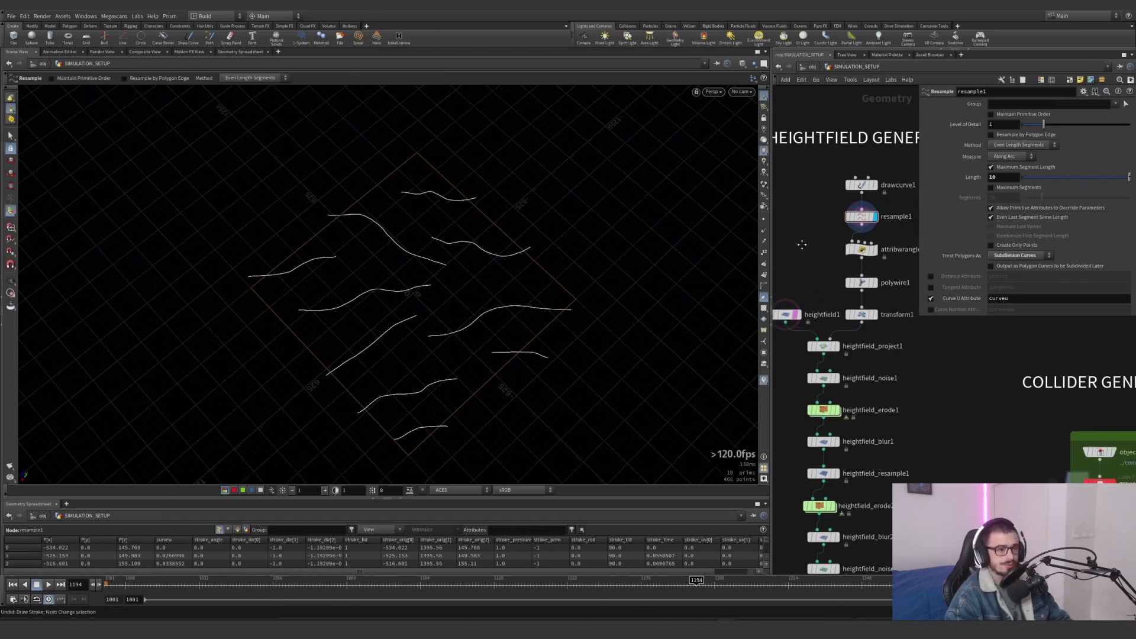
{"action": "left_click", "coordinate": [875, 249]}
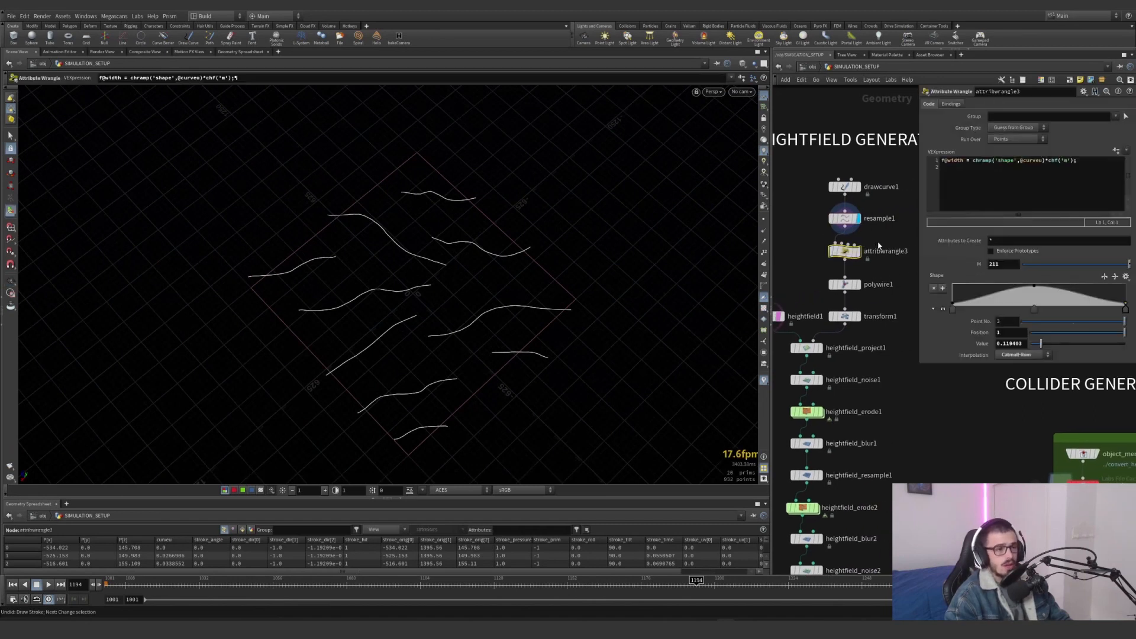
{"action": "left_click", "coordinate": [966, 161]}
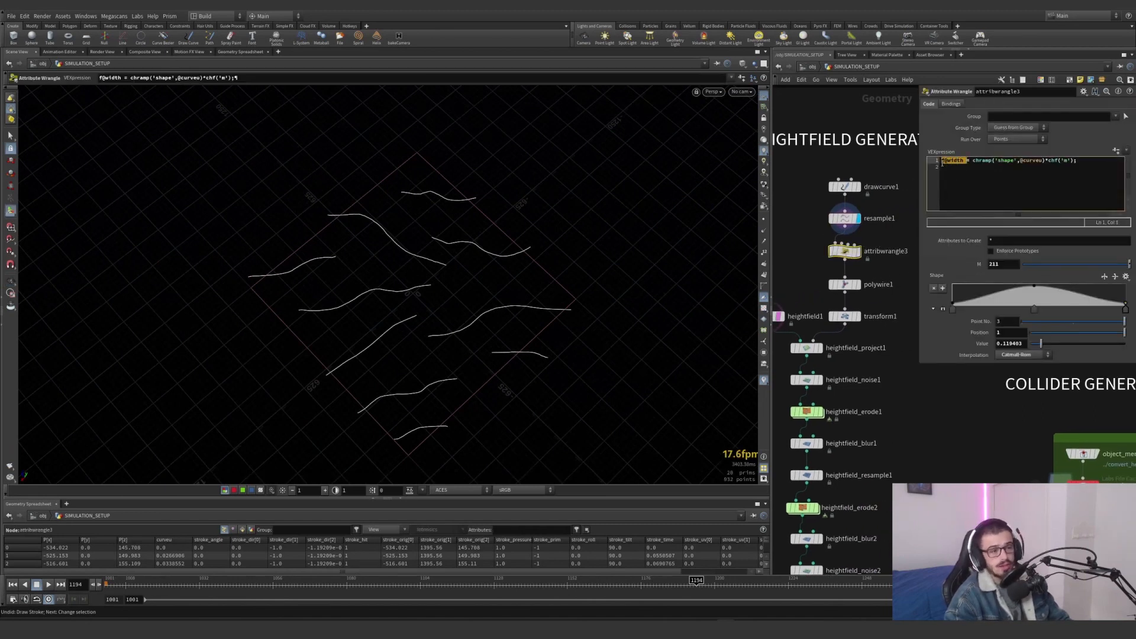
{"action": "left_click", "coordinate": [970, 160]}
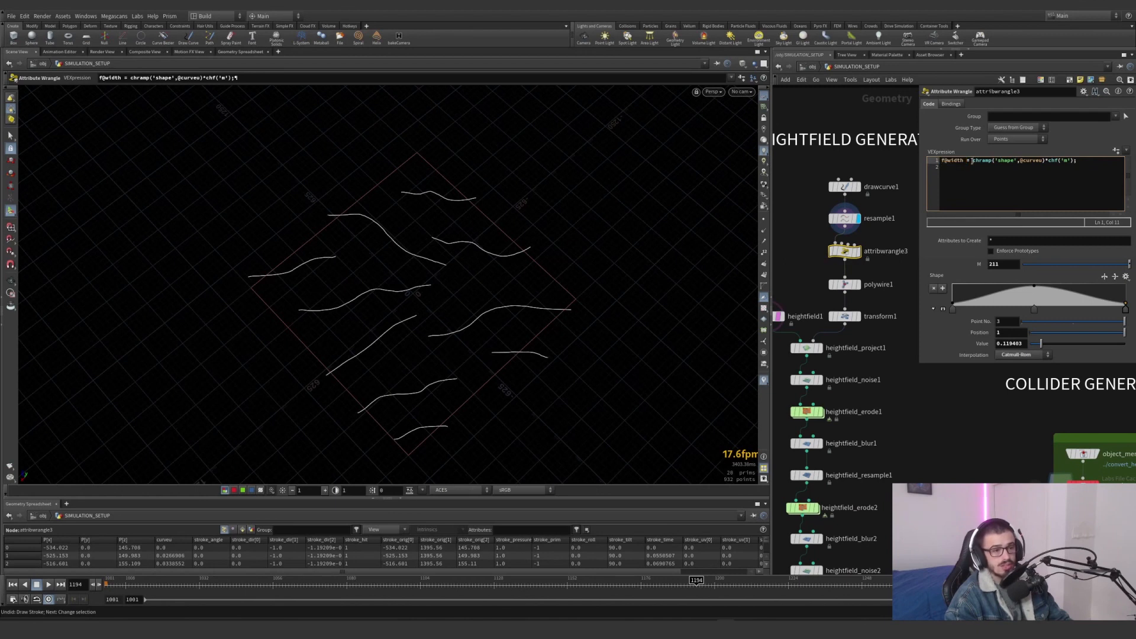
{"action": "left_click_drag", "start_coordinate": [970, 161], "coordinate": [1006, 160]}
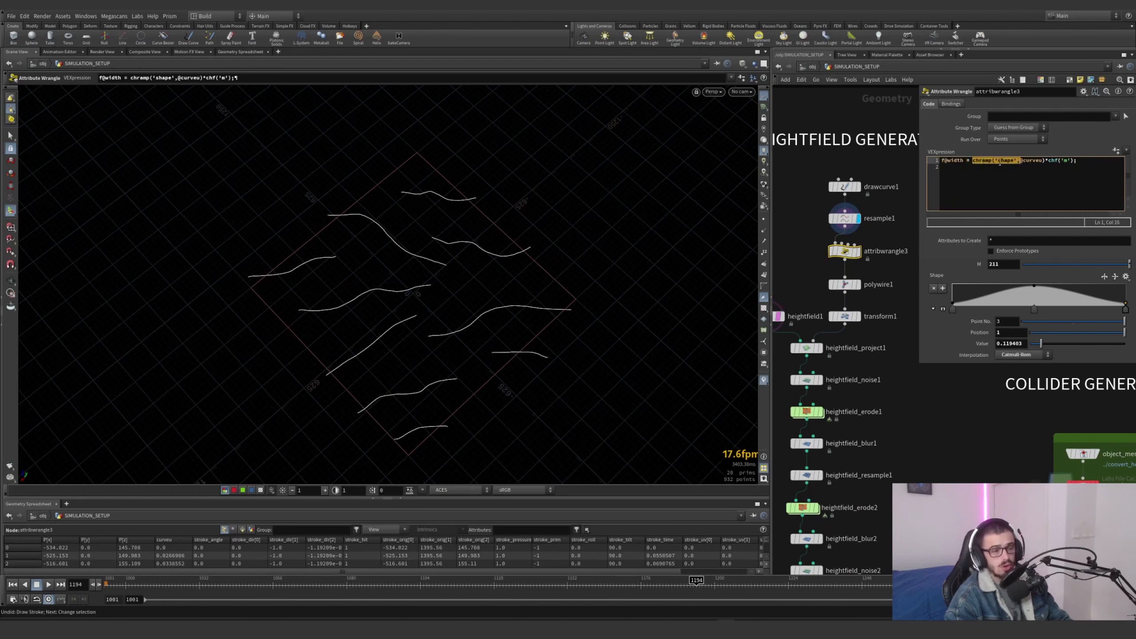
{"action": "left_click", "coordinate": [999, 162]}
{"action": "left_click_drag", "start_coordinate": [1050, 160], "coordinate": [1063, 160]}
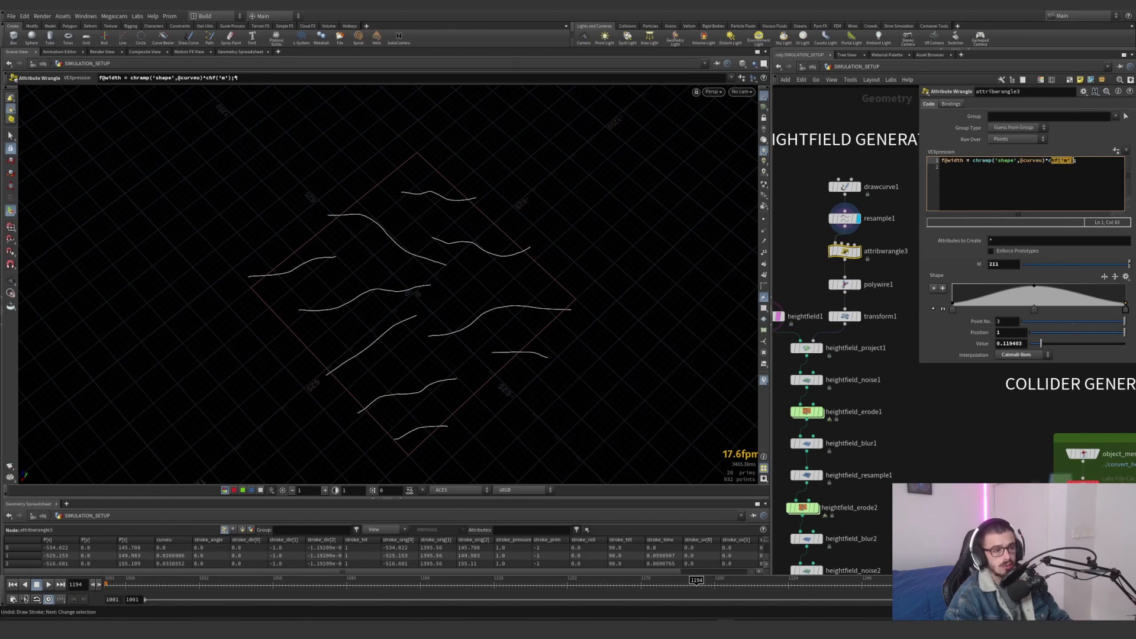
Display the polywire1 node and examine its Wire Radius expression
{"action": "left_click", "coordinate": [872, 288]}
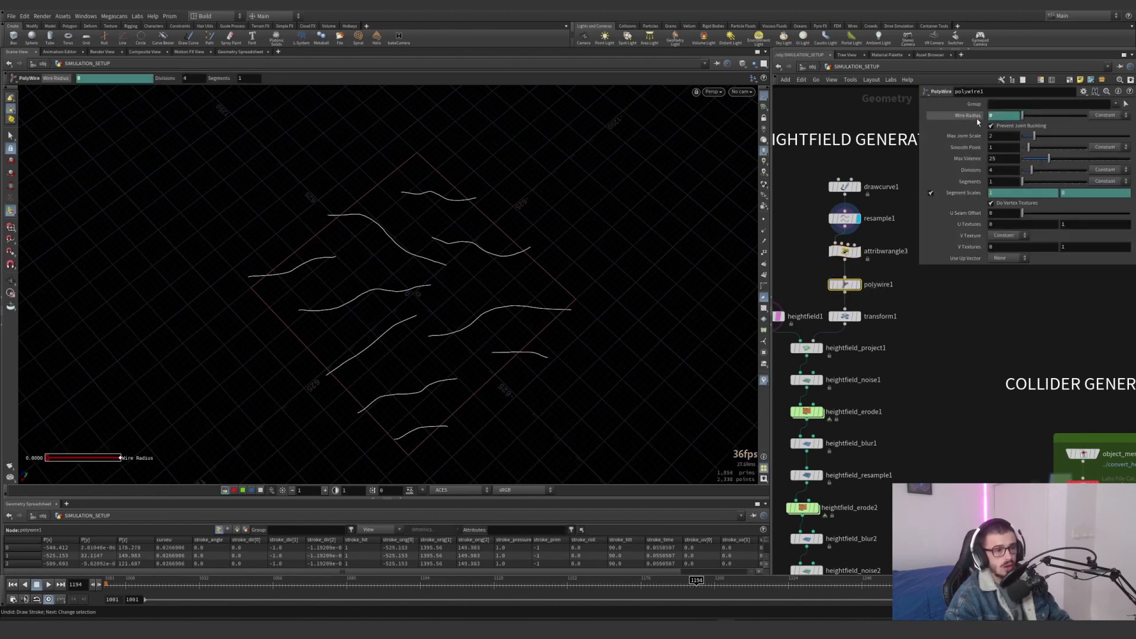
{"action": "left_click", "coordinate": [858, 285]}
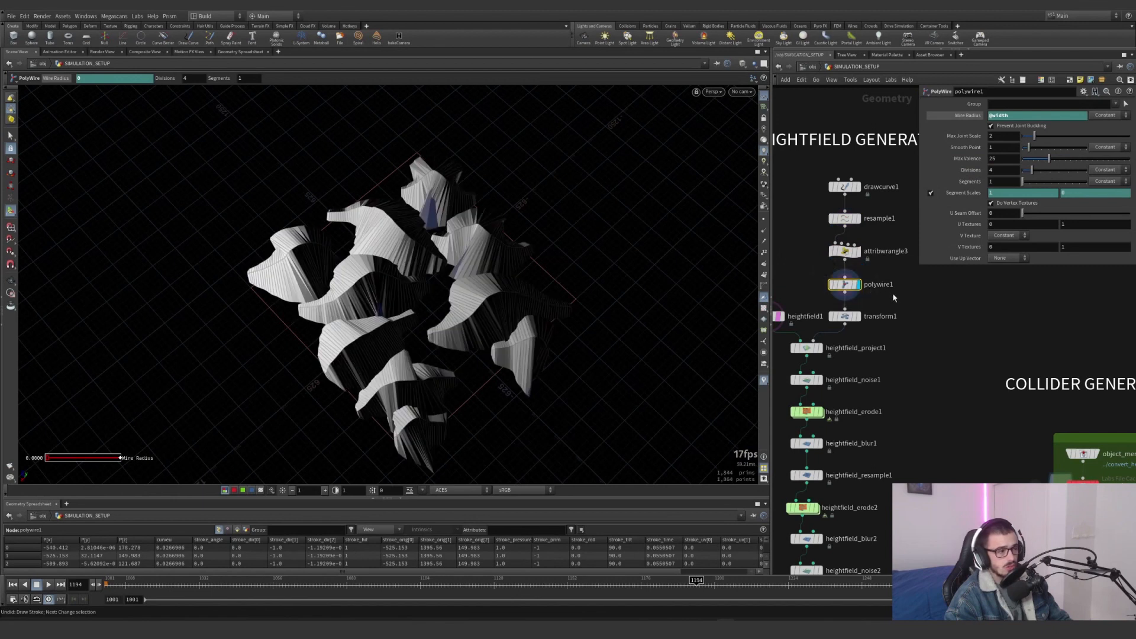
Try moving the first point of the attribwrangle3 shape ramp inward, and undo the ramp change
{"action": "left_click", "coordinate": [872, 253]}
{"action": "left_click_drag", "start_coordinate": [951, 310], "coordinate": [984, 309]}
{"action": "left_click_drag", "start_coordinate": [515, 296], "coordinate": [487, 219], "text": "alt"}
{"action": "key", "text": "ctrl+z"}
{"action": "left_click_drag", "start_coordinate": [509, 261], "coordinate": [565, 263], "text": "alt"}
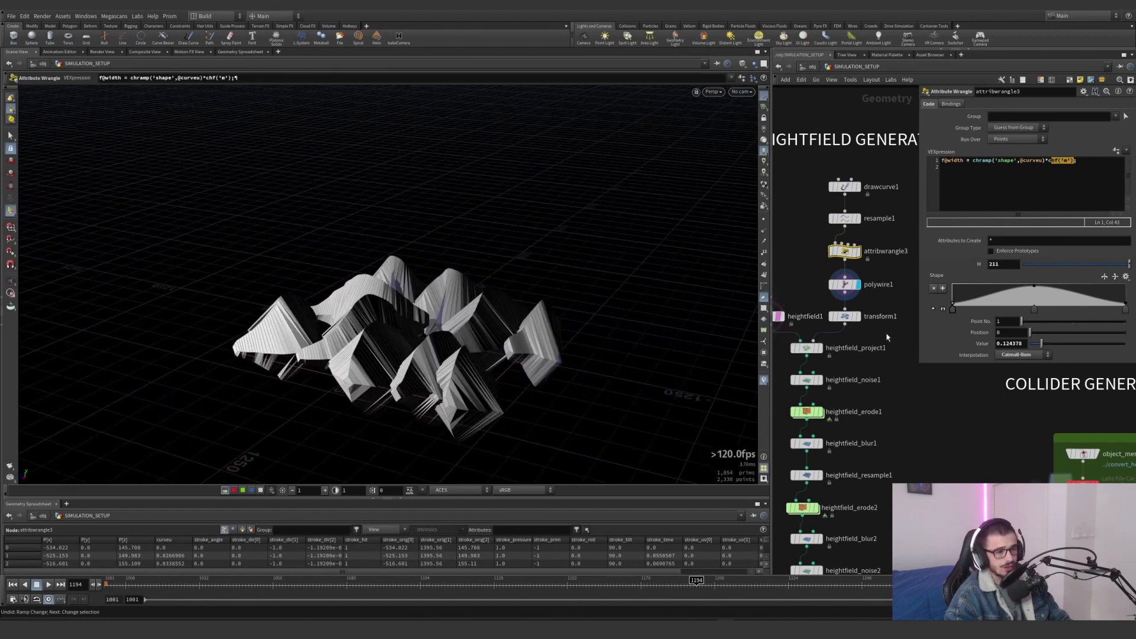
Display the transform1 node and examine its vertical Scale on the wire geometry
{"action": "left_click", "coordinate": [857, 316]}
{"action": "left_click", "coordinate": [844, 316]}
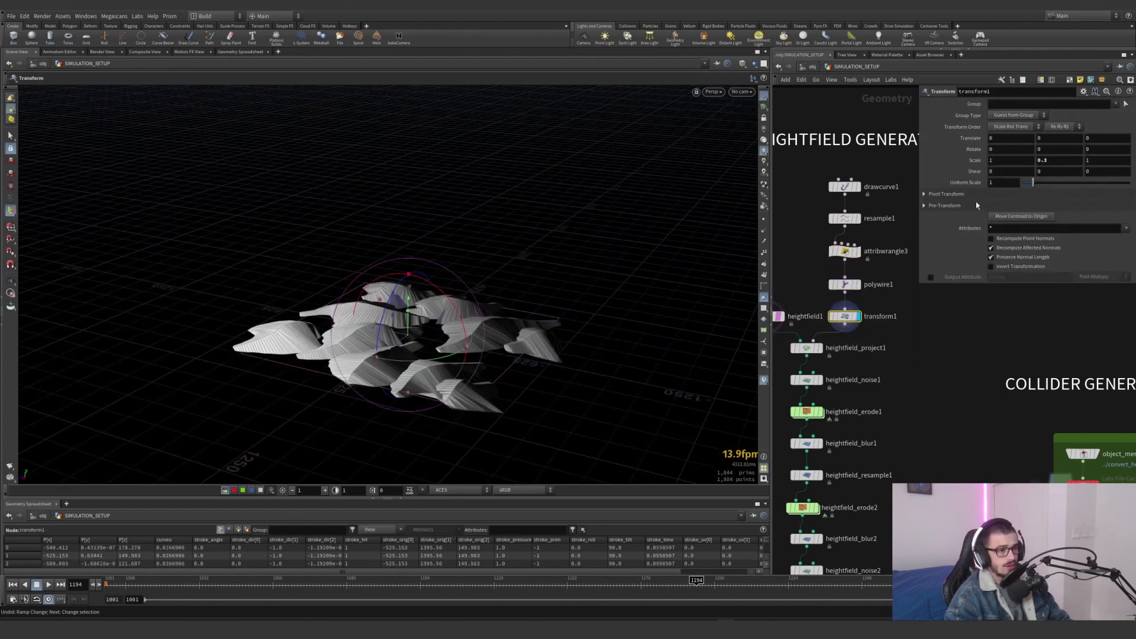
{"action": "left_click", "coordinate": [1056, 160]}
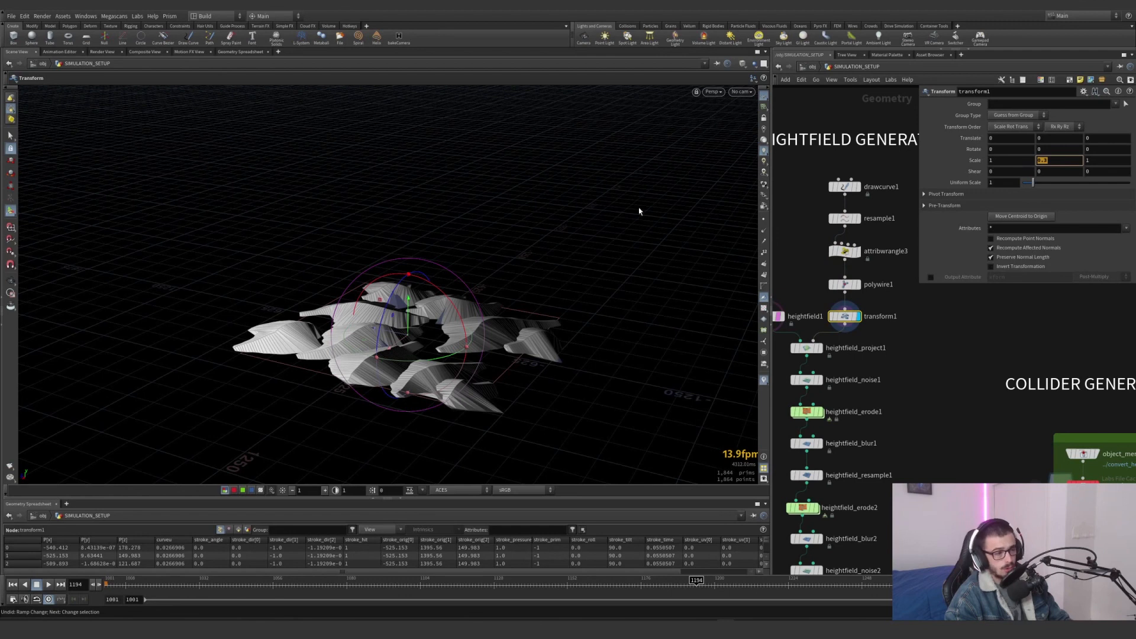
{"action": "left_click_drag", "start_coordinate": [362, 326], "coordinate": [362, 348], "text": "alt"}
{"action": "middle_click_drag", "start_coordinate": [362, 348], "coordinate": [412, 320], "text": "alt"}
Display the heightfield_project1 node and inspect the curve geometry projected onto the height field
{"action": "middle_click_drag", "start_coordinate": [827, 322], "coordinate": [874, 301]}
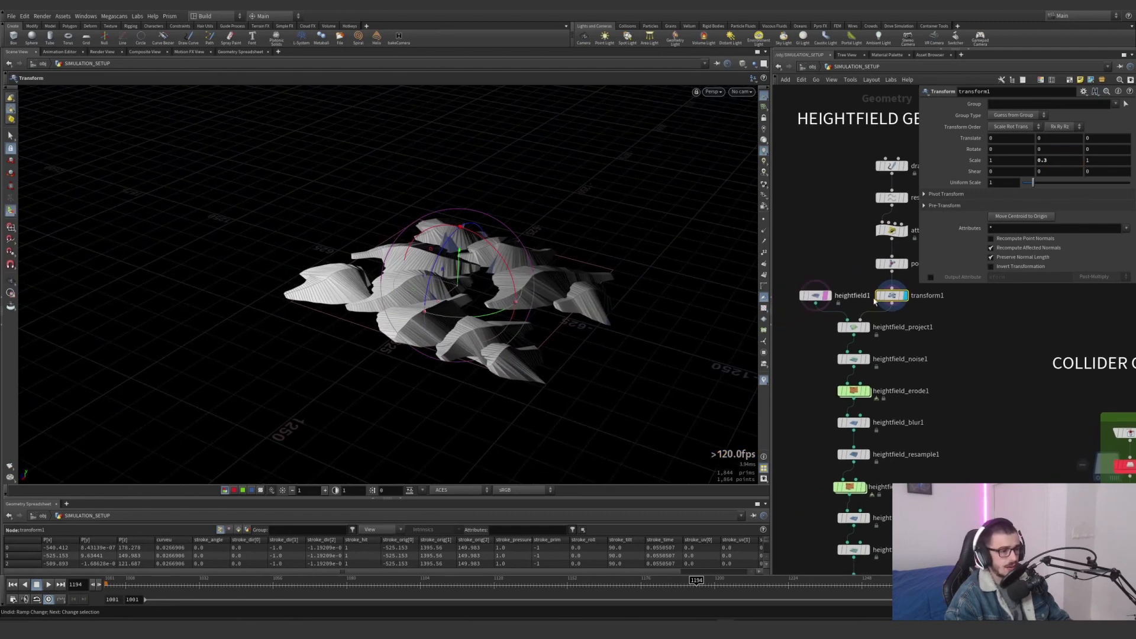
{"action": "scroll", "coordinate": [878, 322], "scroll_direction": "up", "scroll_amount": 3}
{"action": "left_click", "coordinate": [858, 330]}
{"action": "left_click_drag", "start_coordinate": [901, 356], "coordinate": [790, 319]}
{"action": "left_click_drag", "start_coordinate": [521, 305], "coordinate": [601, 326], "text": "alt"}
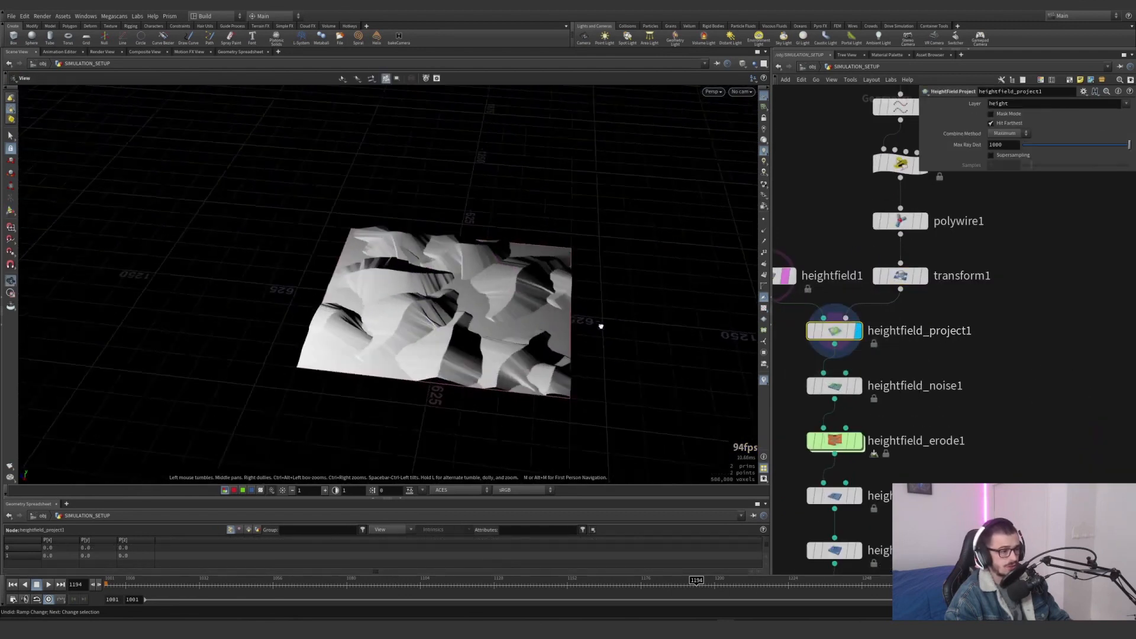
{"action": "right_click_drag", "start_coordinate": [601, 326], "coordinate": [609, 292], "text": "alt"}
{"action": "left_click_drag", "start_coordinate": [523, 292], "coordinate": [586, 299], "text": "alt"}
{"action": "middle_click_drag", "start_coordinate": [852, 188], "coordinate": [816, 245]}
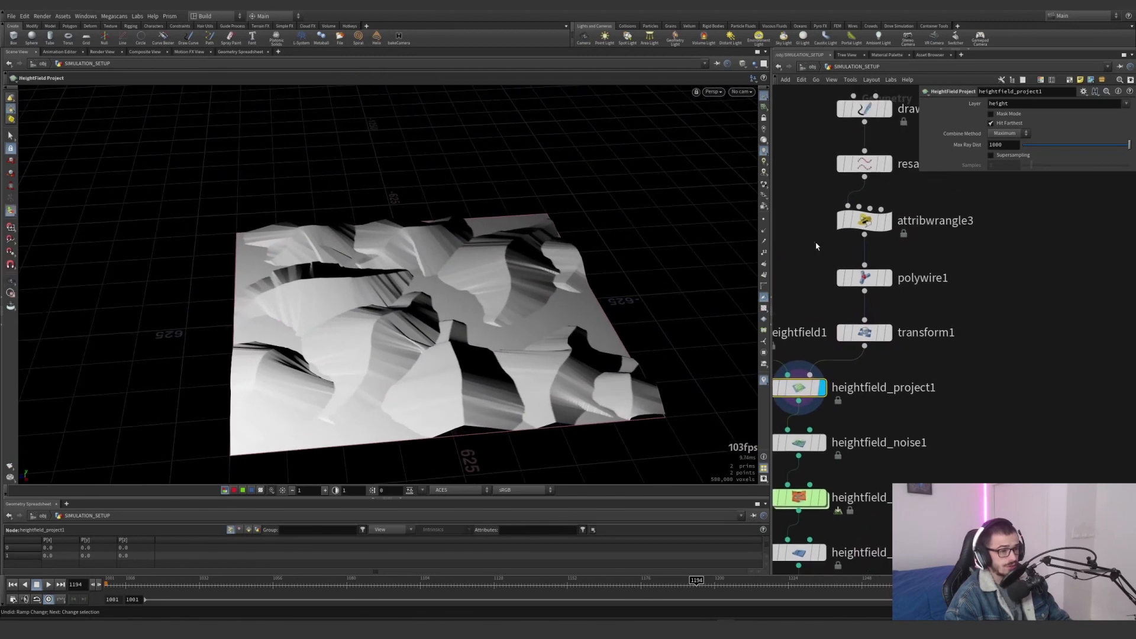
Reopen the attribwrangle3 parameters and examine the first point of its shape ramp against the projected terrain
{"action": "left_click", "coordinate": [862, 221]}
{"action": "mouse_move", "coordinate": [953, 304]}
{"action": "left_mouse_down"}
{"action": "mouse_move", "coordinate": [1000, 303]}
{"action": "mouse_move", "coordinate": [952, 304]}
{"action": "left_mouse_up"}
{"action": "middle_click_drag", "start_coordinate": [866, 222], "coordinate": [876, 167]}
{"action": "middle_click_drag", "start_coordinate": [823, 414], "coordinate": [853, 386]}
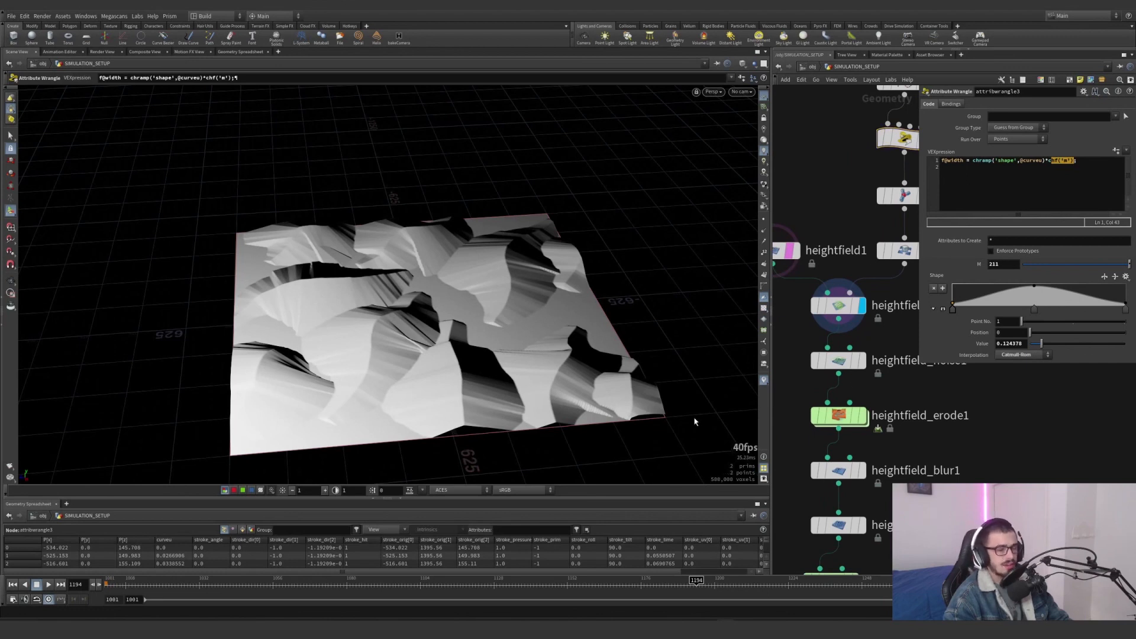
Widen the network pane and display heightfield_noise1 with its parameters shown, viewing the noisy terrain up close
{"action": "left_click_drag", "start_coordinate": [771, 385], "coordinate": [600, 384]}
{"action": "left_click", "coordinate": [776, 360]}
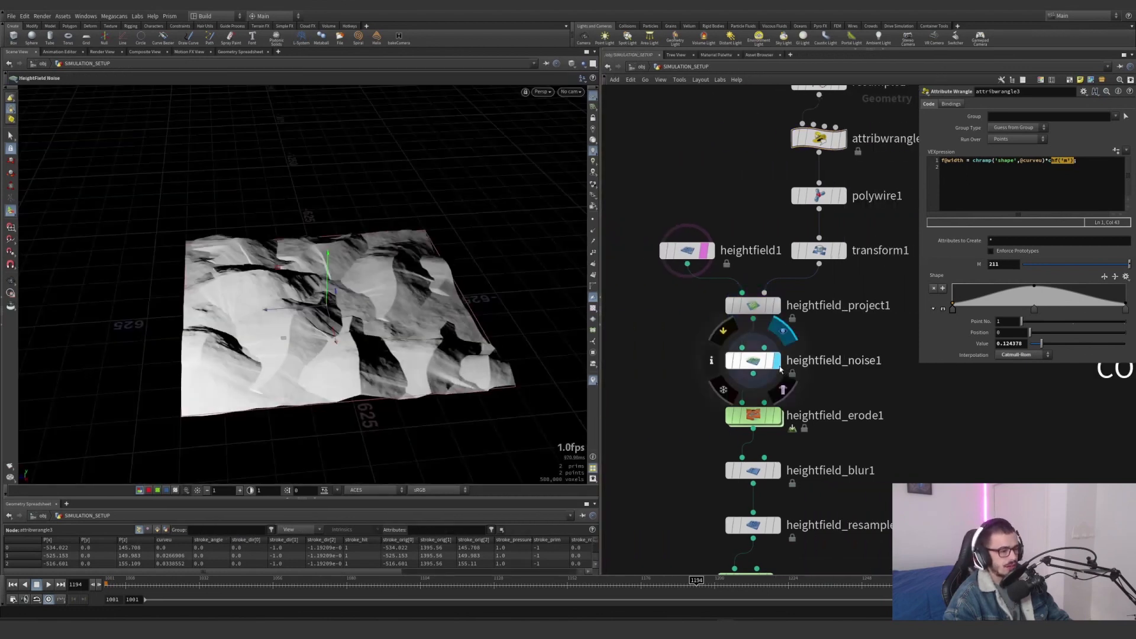
{"action": "left_click", "coordinate": [751, 360]}
{"action": "left_click_drag", "start_coordinate": [501, 339], "coordinate": [470, 282]}
{"action": "right_click_drag", "start_coordinate": [471, 283], "coordinate": [496, 322], "text": "alt"}
Try a higher Amplitude on heightfield_noise1, and undo the change
{"action": "left_click_drag", "start_coordinate": [1039, 148], "coordinate": [1089, 148]}
{"action": "key", "text": "ctrl+z"}
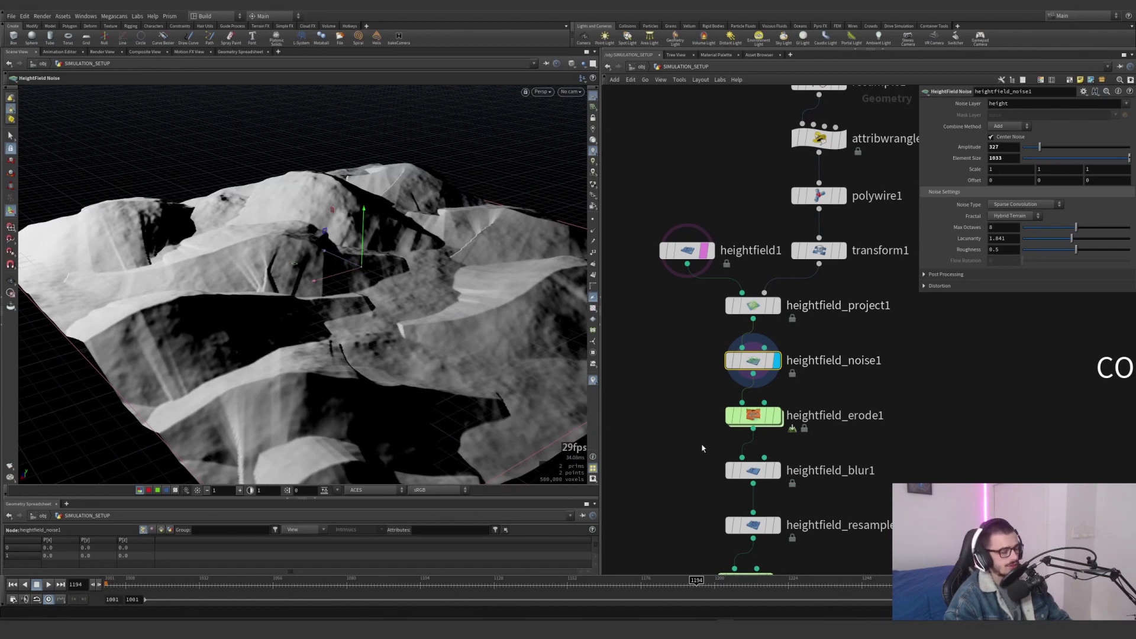
Return the timeline to frame 1001 and display heightfield_erode1 with its parameters, examining the Freeze at Frame setting
{"action": "left_click_drag", "start_coordinate": [126, 584], "coordinate": [107, 584]}
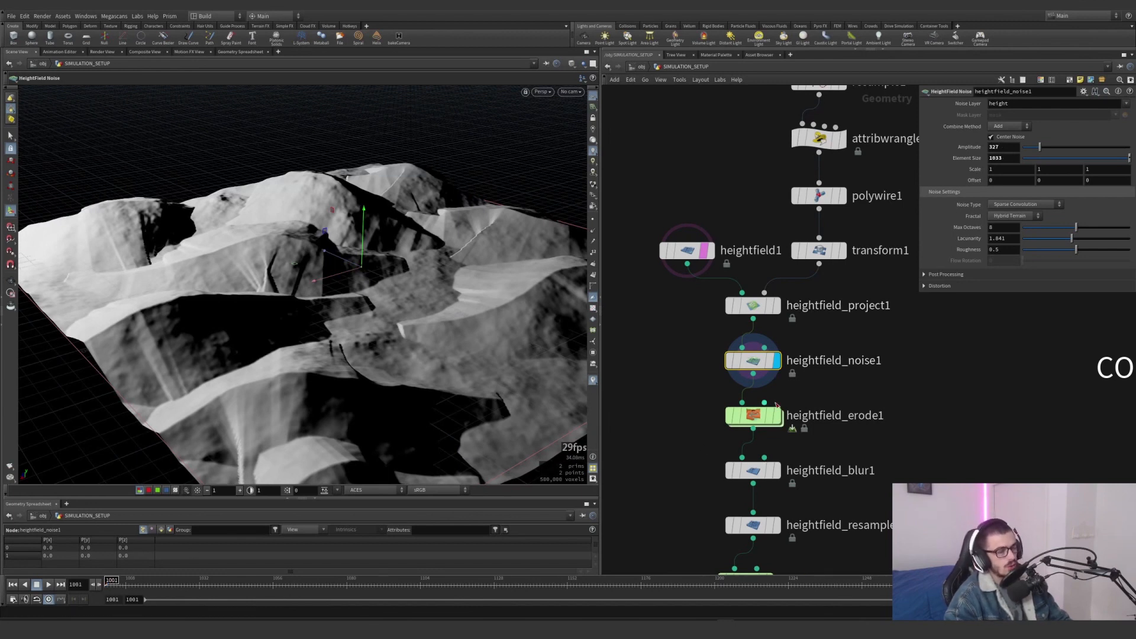
{"action": "left_click", "coordinate": [776, 415]}
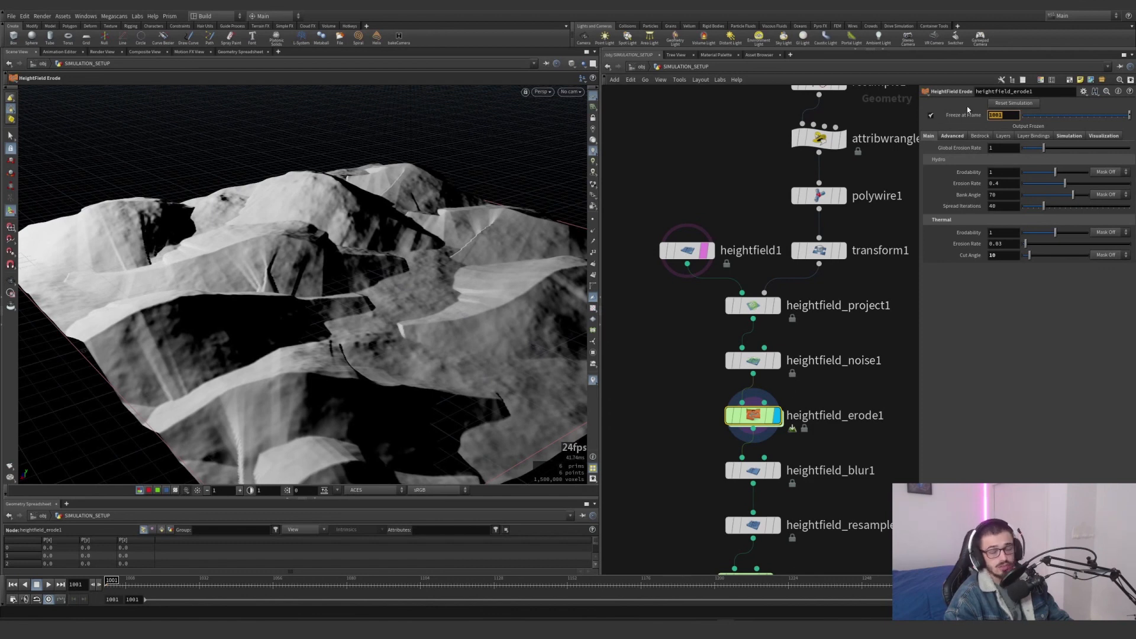
{"action": "middle_click_drag", "start_coordinate": [875, 426], "coordinate": [822, 232]}
{"action": "scroll", "coordinate": [774, 343], "scroll_direction": "down", "scroll_amount": 1}
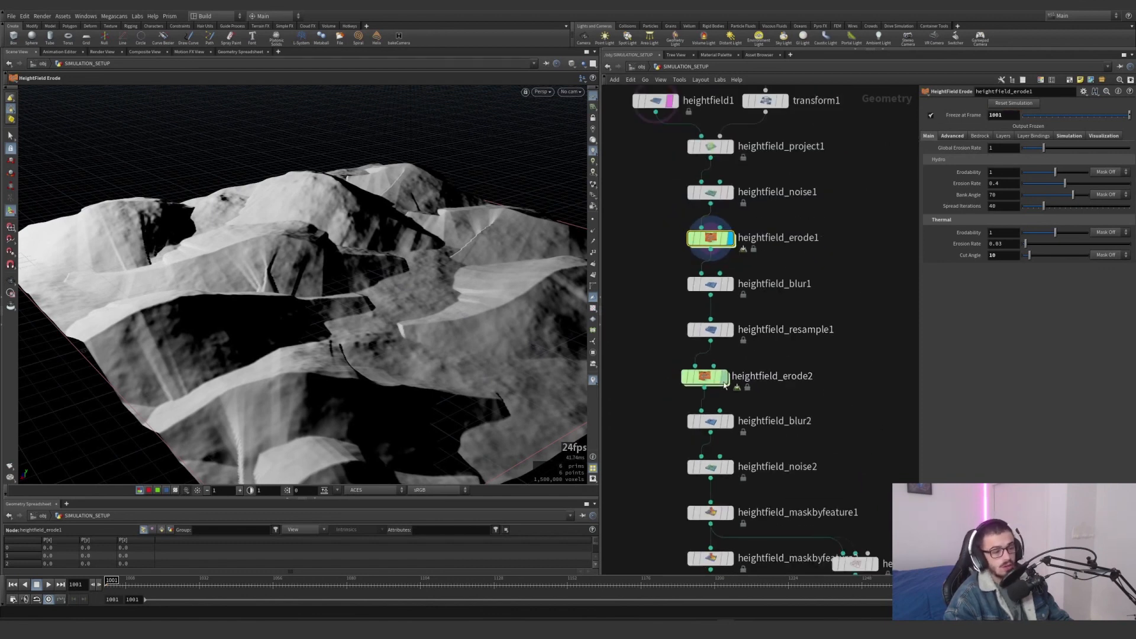
Display heightfield_blur1 and heightfield_resample1 in turn, reviewing the blur Radius and the Resolution Scale
{"action": "left_click_drag", "start_coordinate": [707, 383], "coordinate": [713, 383]}
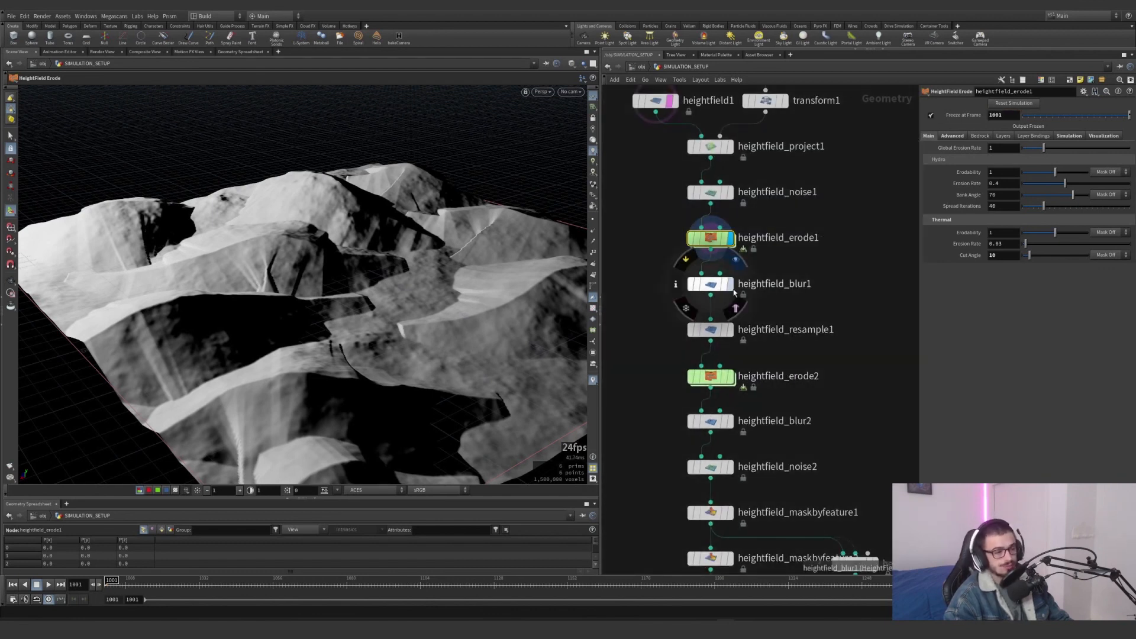
{"action": "left_click", "coordinate": [737, 259]}
{"action": "left_click_drag", "start_coordinate": [805, 284], "coordinate": [750, 264]}
{"action": "left_click", "coordinate": [731, 330]}
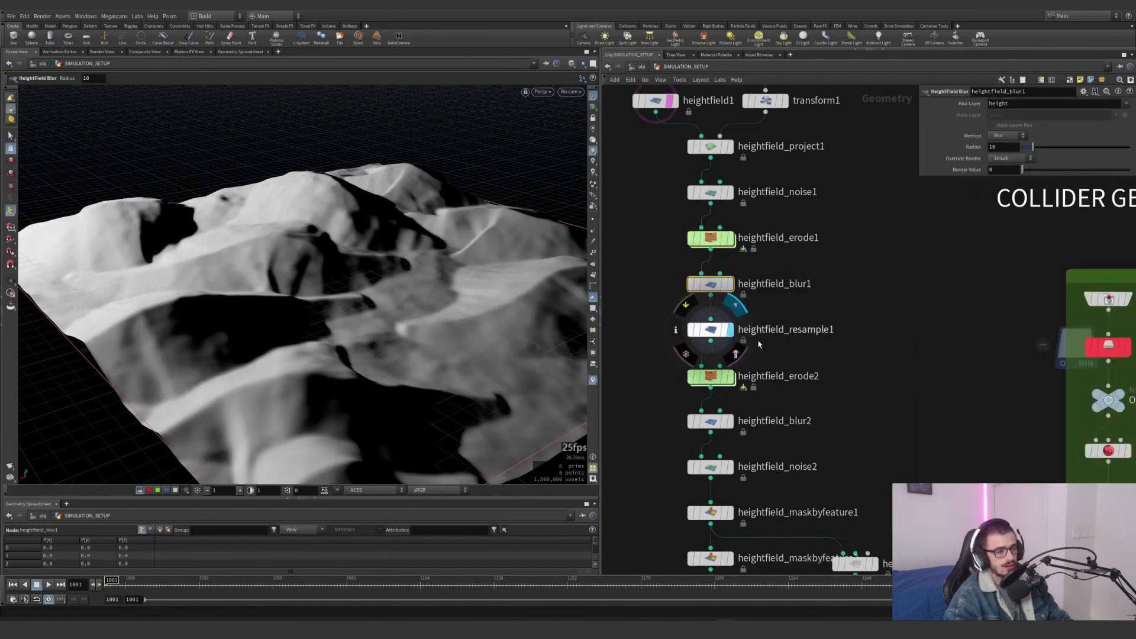
{"action": "left_click_drag", "start_coordinate": [812, 353], "coordinate": [670, 313]}
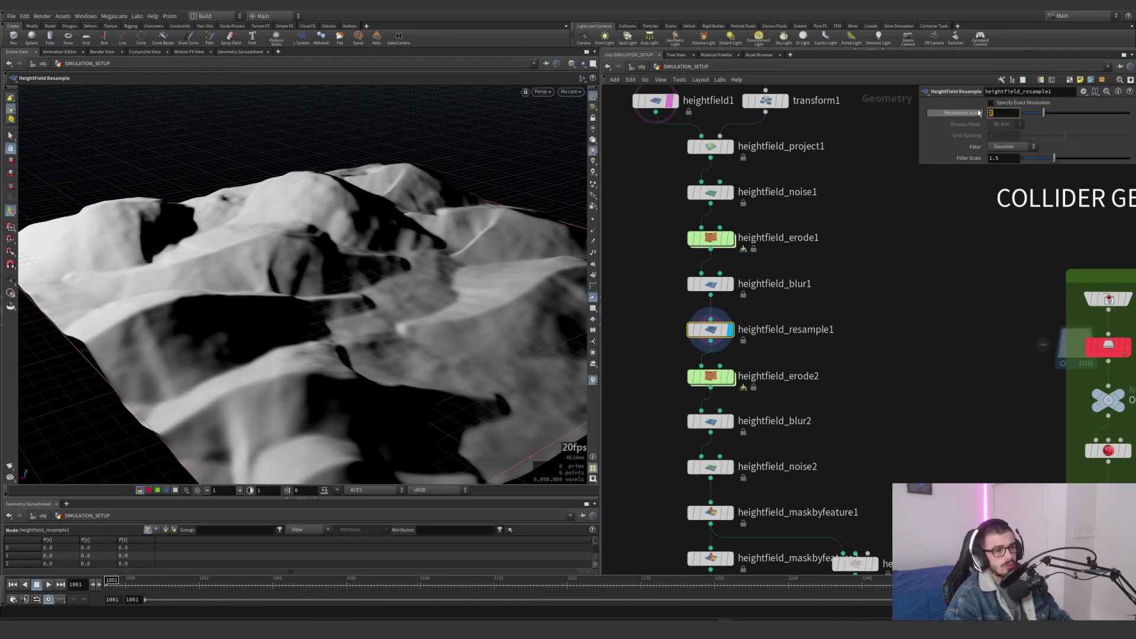
{"action": "middle_click_drag", "start_coordinate": [826, 371], "coordinate": [819, 308]}
Display heightfield_erode2 with its parameters shown and inspect the eroded dune surface up close
{"action": "left_click", "coordinate": [724, 314]}
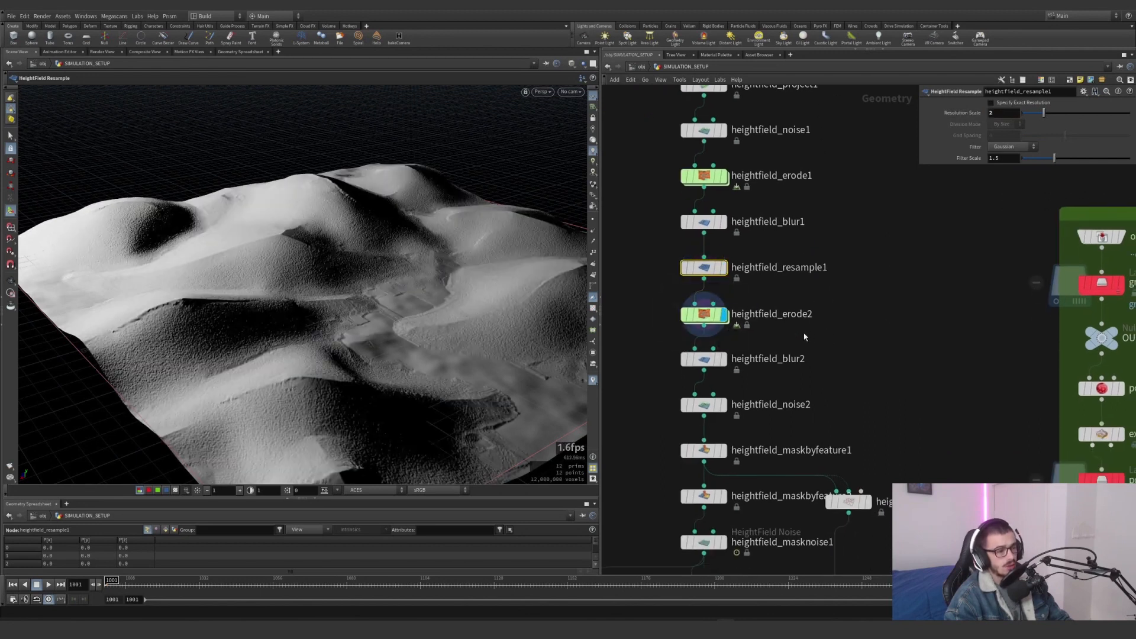
{"action": "left_click", "coordinate": [704, 314]}
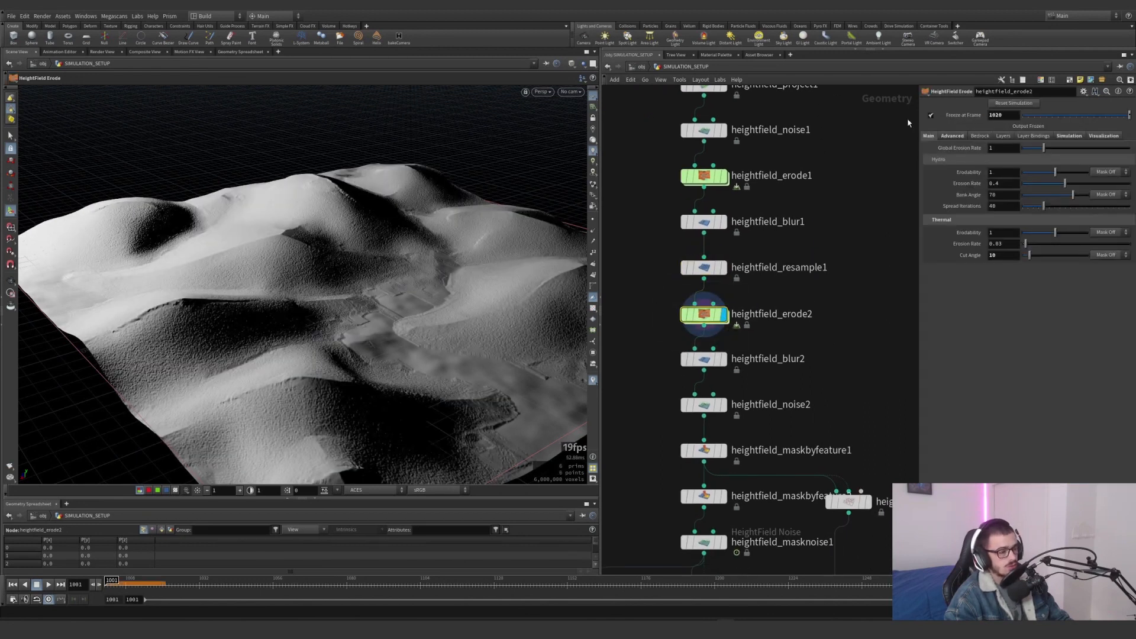
{"action": "left_click_drag", "start_coordinate": [312, 284], "coordinate": [294, 317], "text": "alt"}
{"action": "right_click_drag", "start_coordinate": [294, 317], "coordinate": [367, 190], "text": "alt"}
{"action": "middle_click_drag", "start_coordinate": [367, 190], "coordinate": [410, 304], "text": "alt"}
{"action": "mouse_move", "coordinate": [410, 304]}
{"action": "left_mouse_down", "text": "alt"}
{"action": "mouse_move", "coordinate": [441, 265]}
{"action": "mouse_move", "coordinate": [499, 254]}
{"action": "mouse_move", "coordinate": [437, 272]}
{"action": "mouse_move", "coordinate": [418, 298]}
{"action": "left_mouse_up", "text": "alt"}
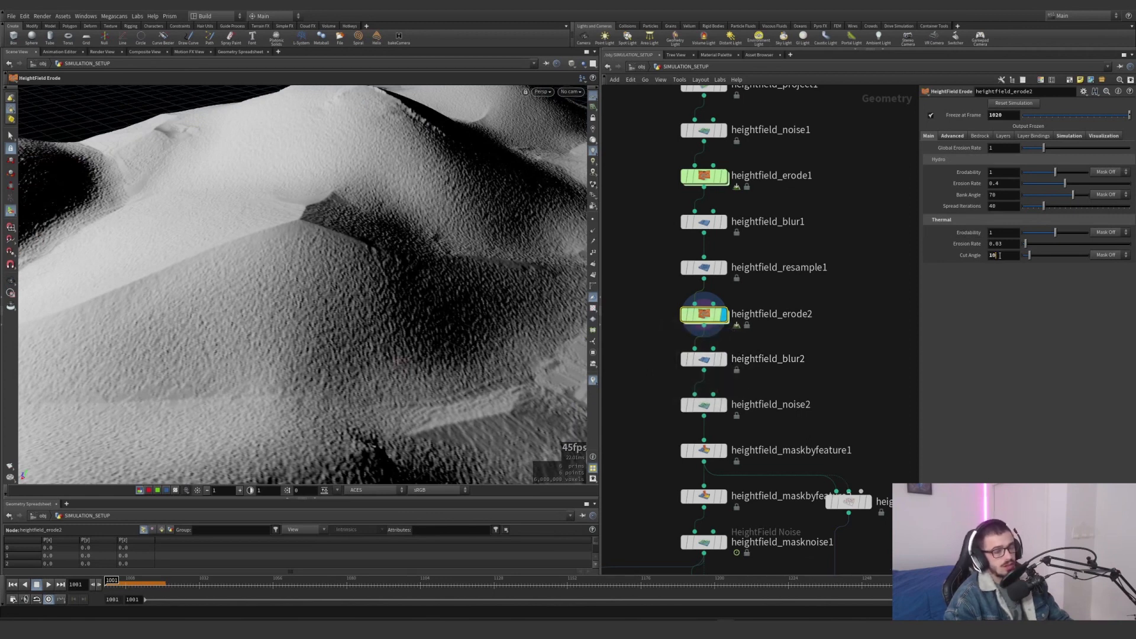
Examine the thermal Cut Angle of heightfield_erode2, along with its Advanced, Simulation and Visualization settings
{"action": "left_click_drag", "start_coordinate": [1000, 255], "coordinate": [992, 255]}
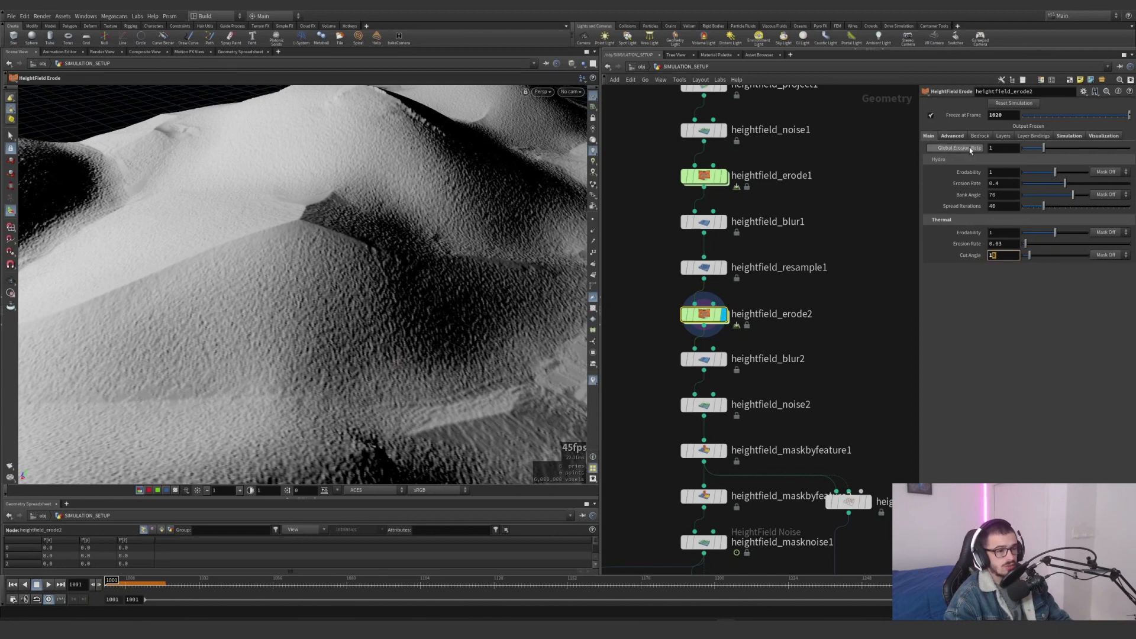
{"action": "left_click", "coordinate": [957, 136]}
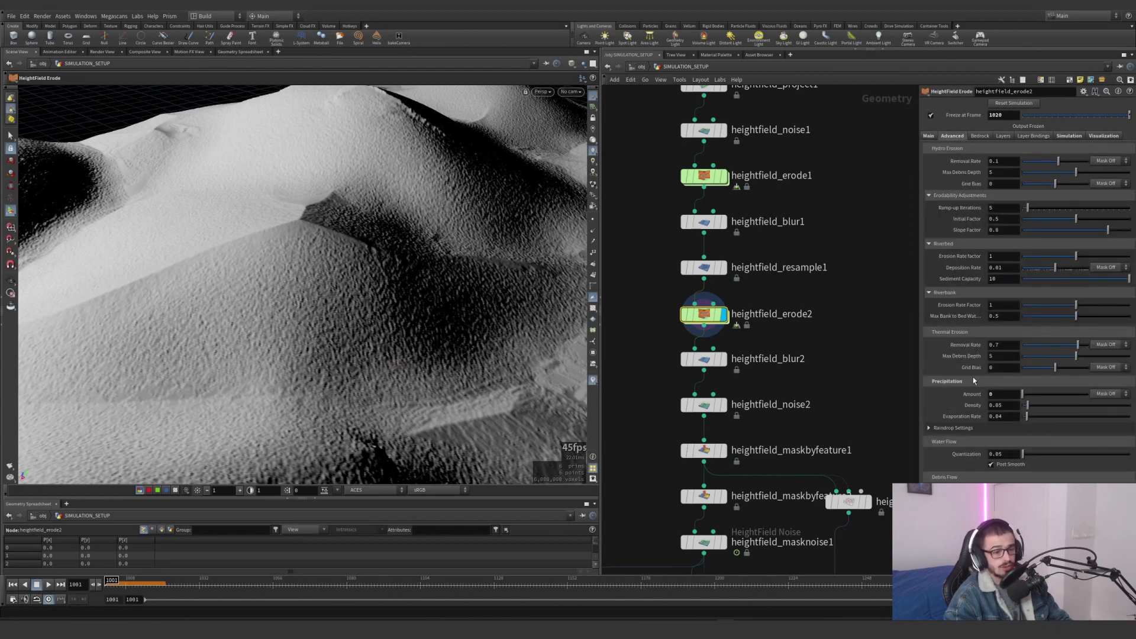
{"action": "left_click", "coordinate": [1068, 136]}
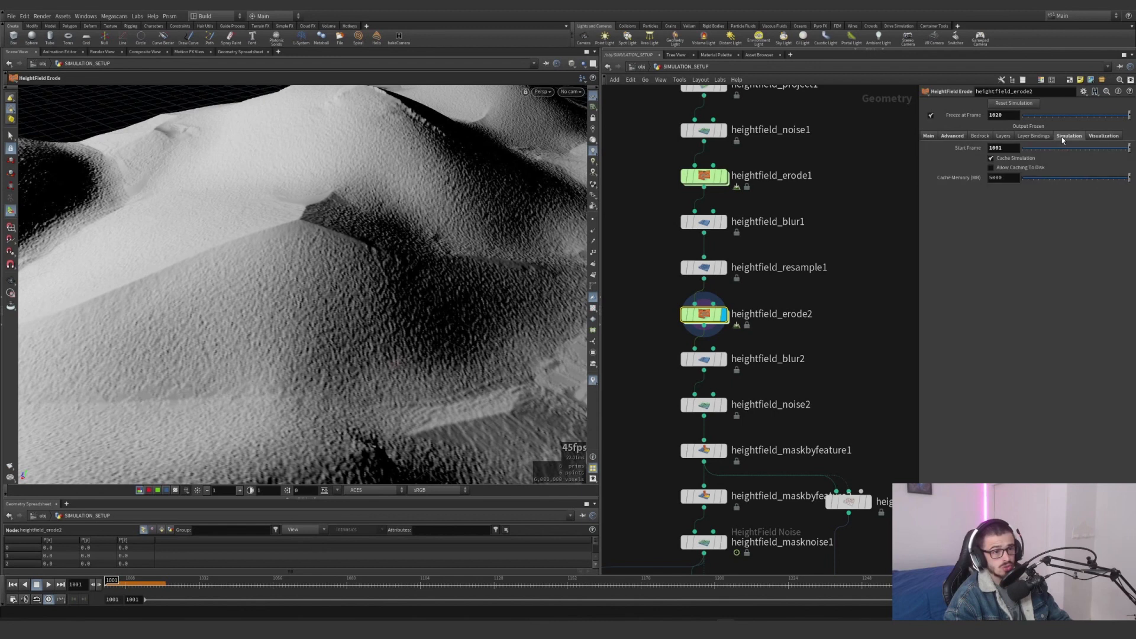
{"action": "left_click", "coordinate": [1103, 136]}
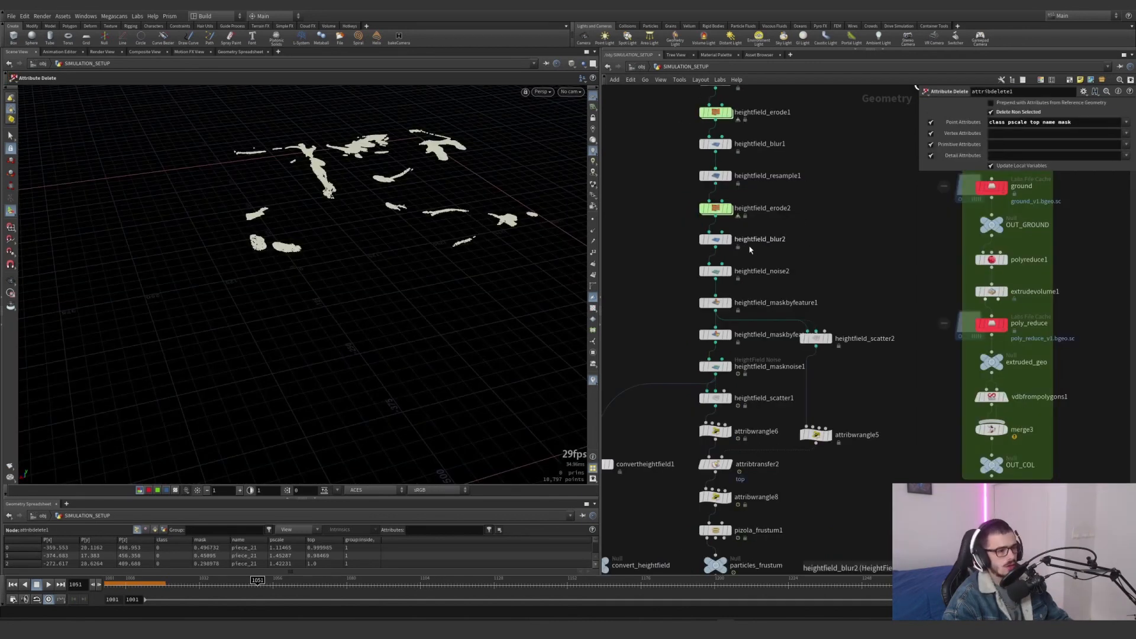
Display heightfield_blur2 and heightfield_noise2 in turn, showing the parameters of each
{"action": "left_click", "coordinate": [727, 239]}
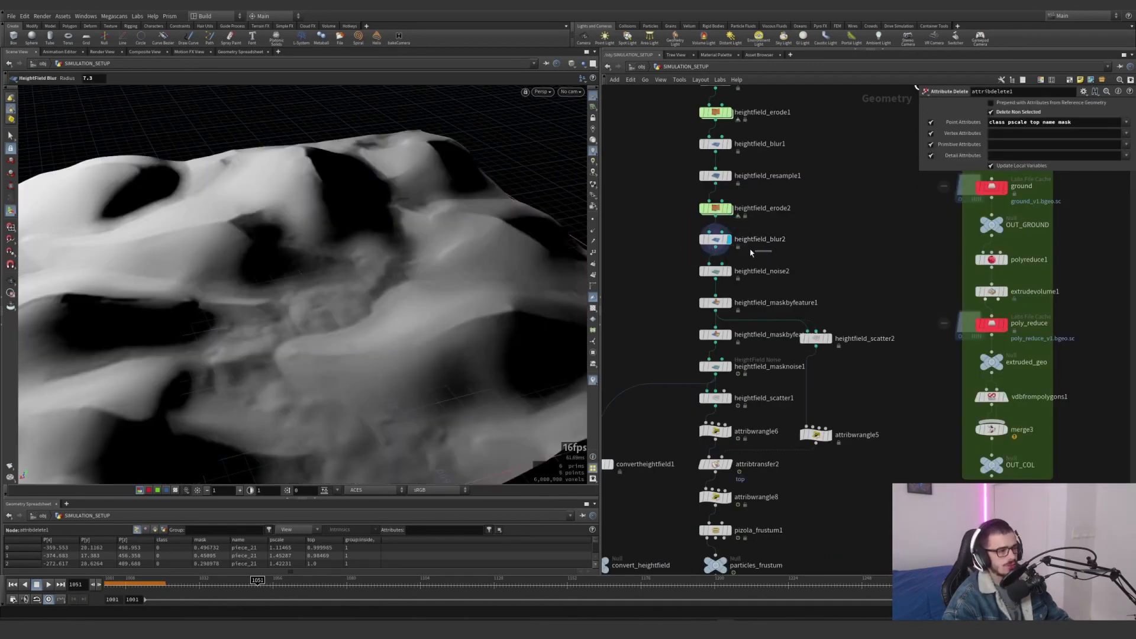
{"action": "left_click", "coordinate": [716, 239]}
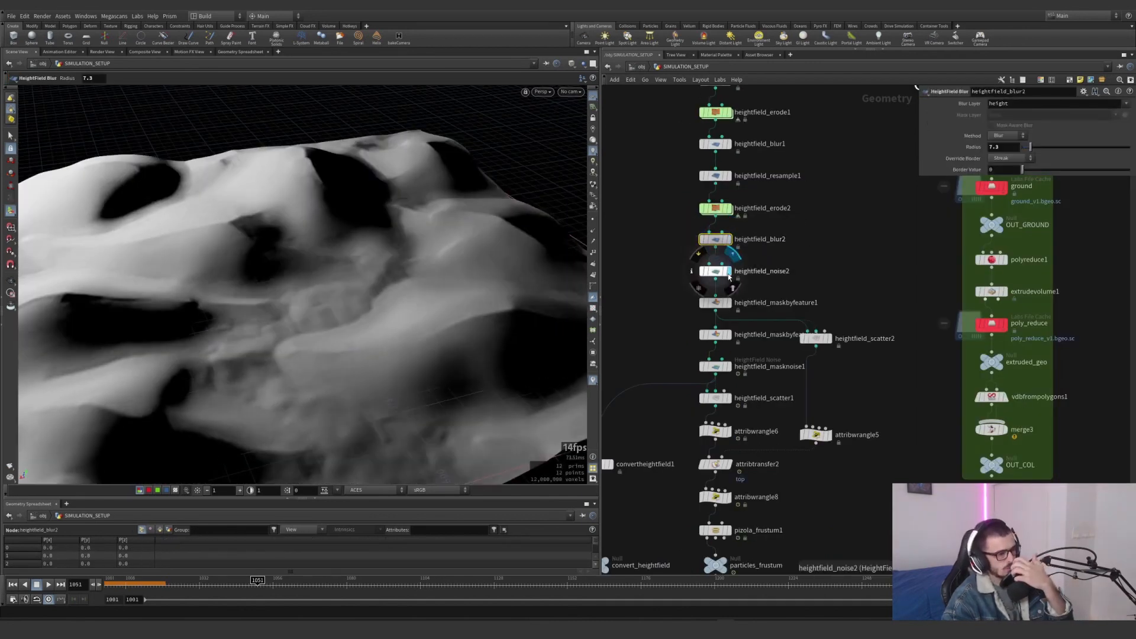
{"action": "left_click", "coordinate": [729, 270]}
{"action": "left_click", "coordinate": [715, 271]}
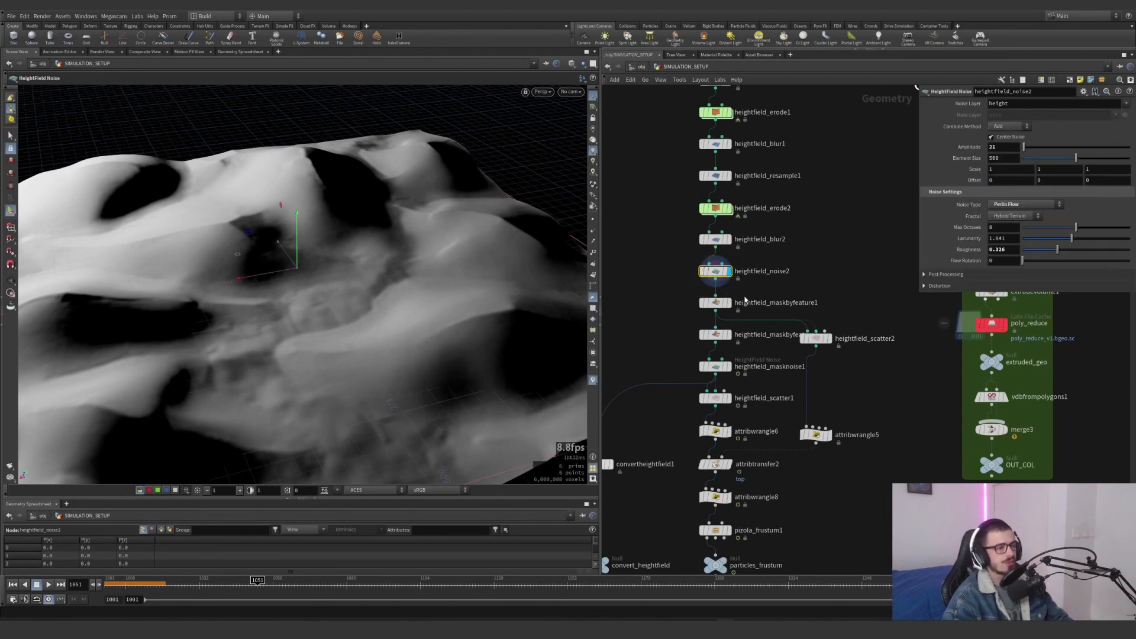
Display the ridge mask of heightfield_maskbyfeature1 and the points of heightfield_scatter2, showing the parameters of each
{"action": "left_click", "coordinate": [728, 302]}
{"action": "left_click", "coordinate": [717, 303]}
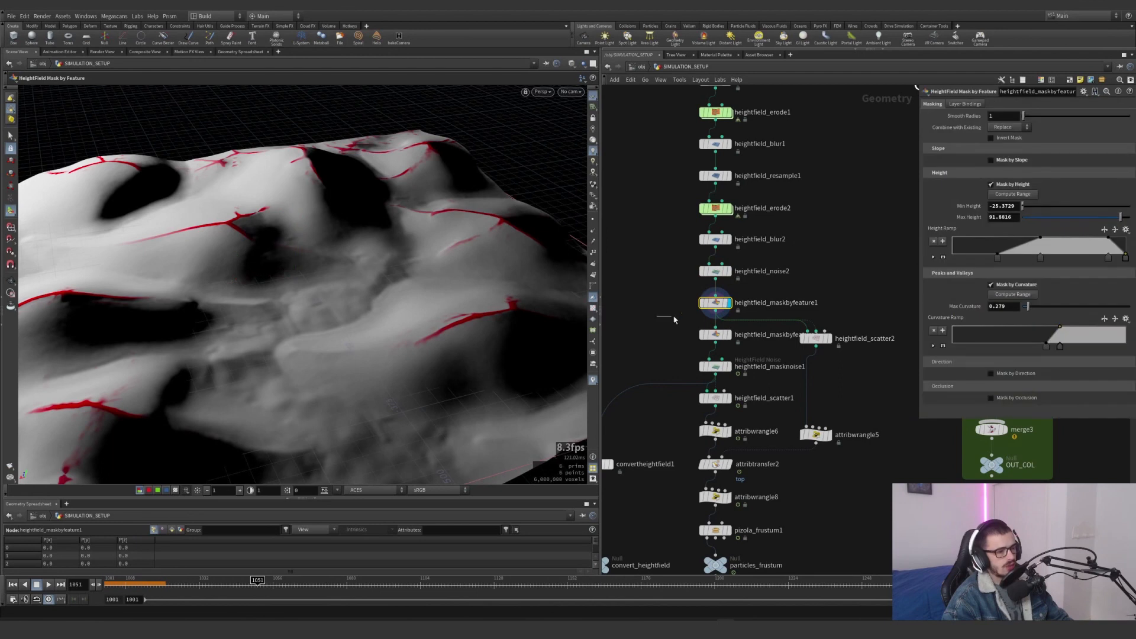
{"action": "left_click", "coordinate": [828, 338]}
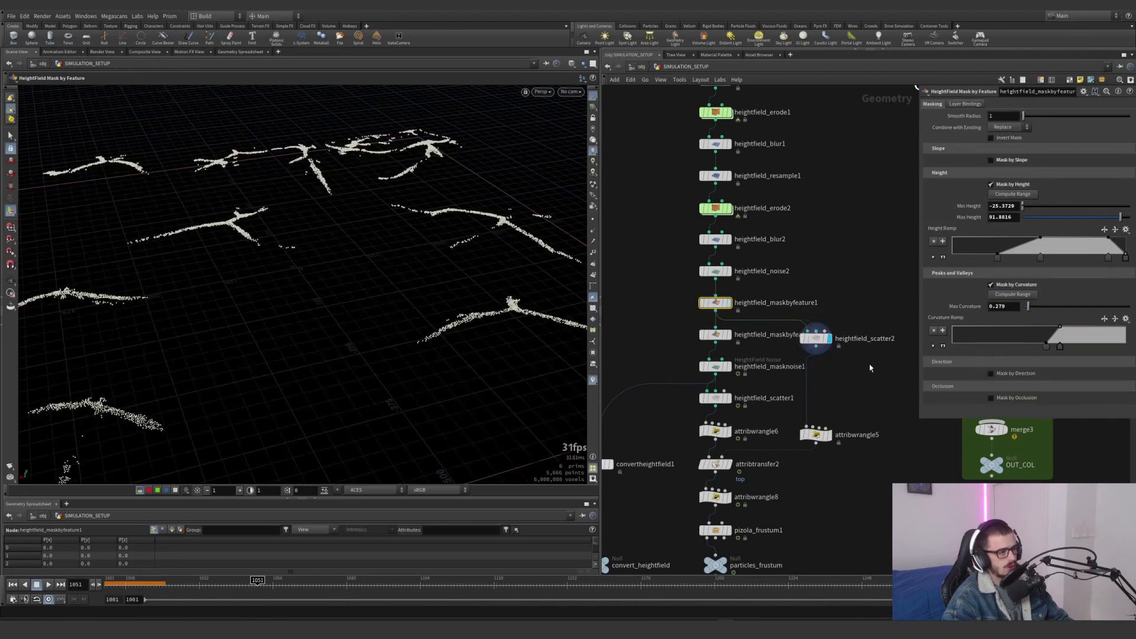
{"action": "left_click", "coordinate": [815, 338]}
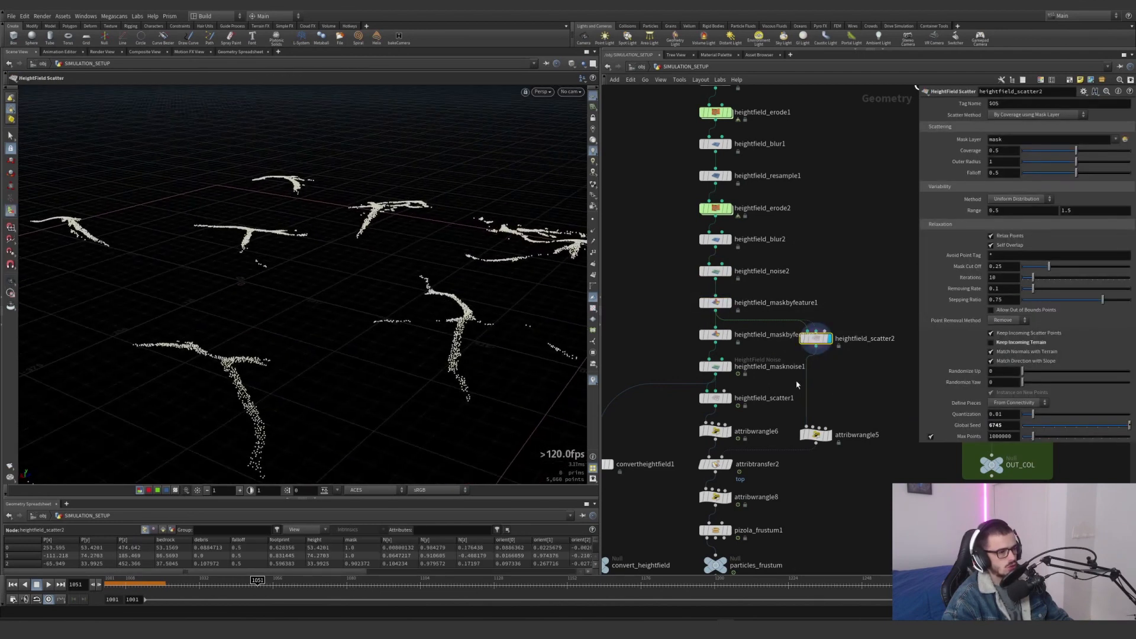
Examine the f@top expression in attribwrangle5, and display heightfield_maskbyfeature2 with its height and direction mask settings
{"action": "left_click", "coordinate": [816, 435]}
{"action": "left_click_drag", "start_coordinate": [971, 175], "coordinate": [935, 164]}
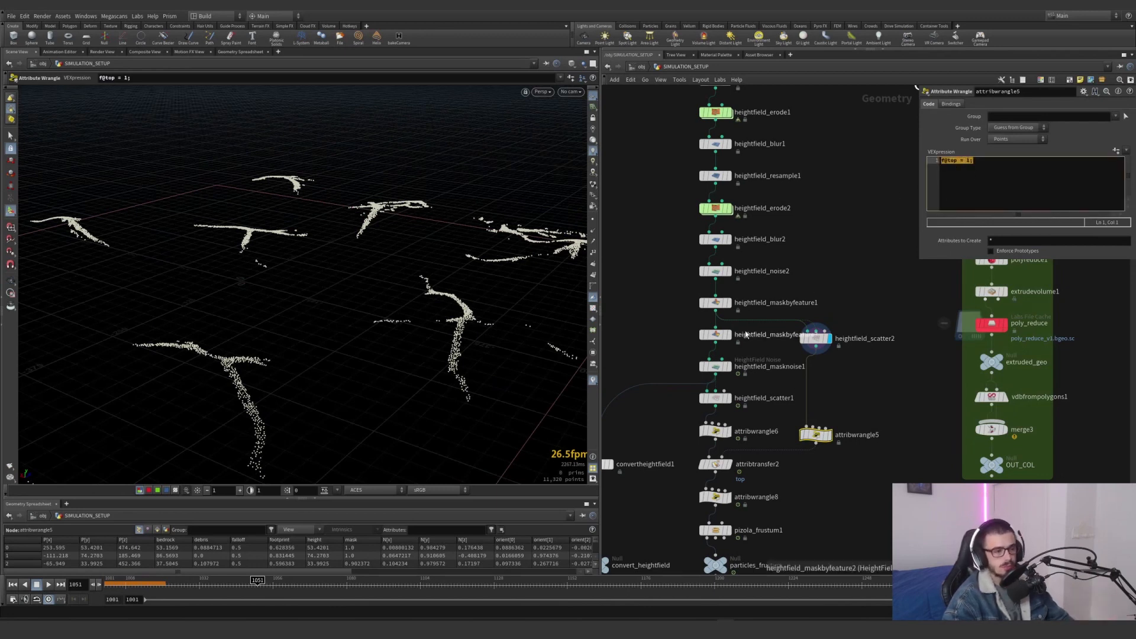
{"action": "left_click", "coordinate": [728, 335]}
{"action": "left_click", "coordinate": [715, 335]}
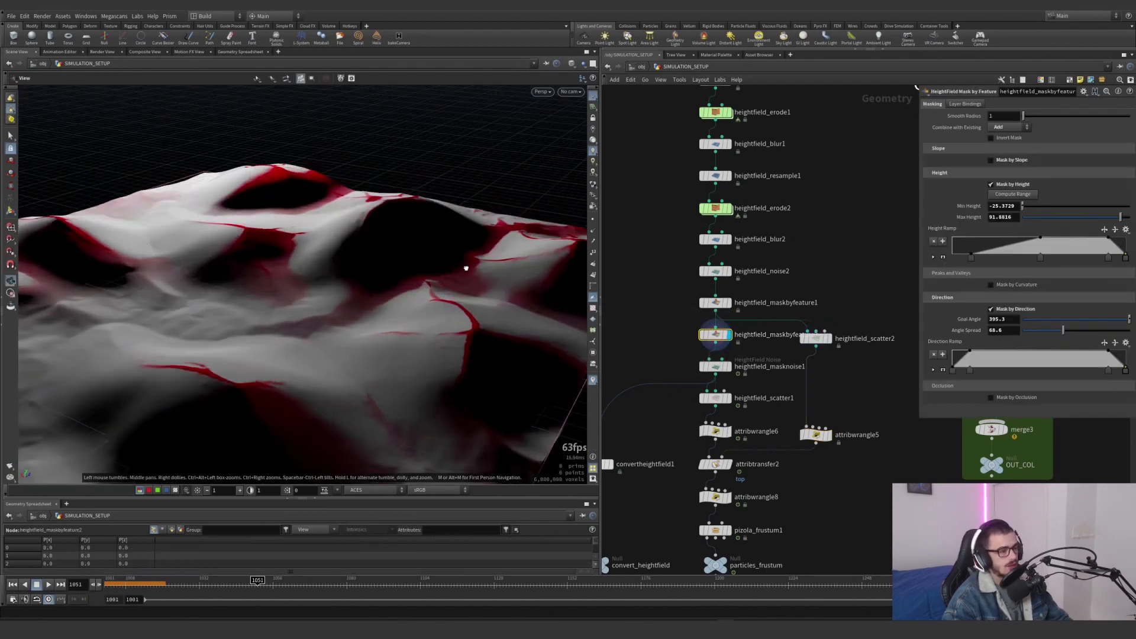
Display heightfield_masknoise1, examine its Offset expression, and scrub the timeline to frame 1098 to view the animated mask
{"action": "left_click", "coordinate": [729, 367]}
{"action": "left_click", "coordinate": [716, 366]}
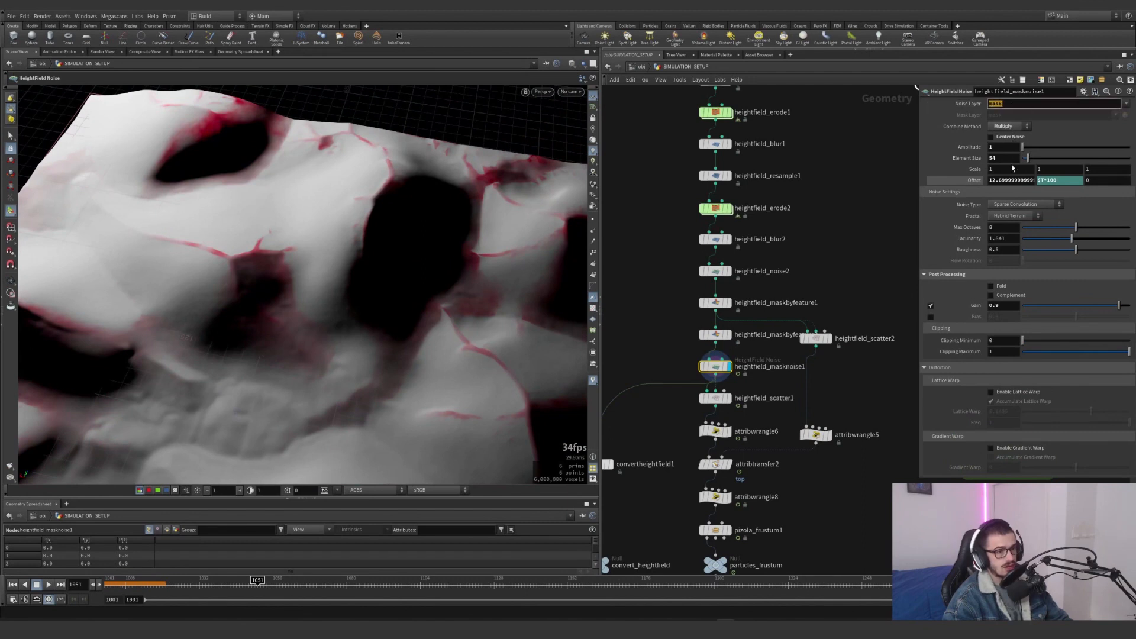
{"action": "left_click", "coordinate": [1038, 181]}
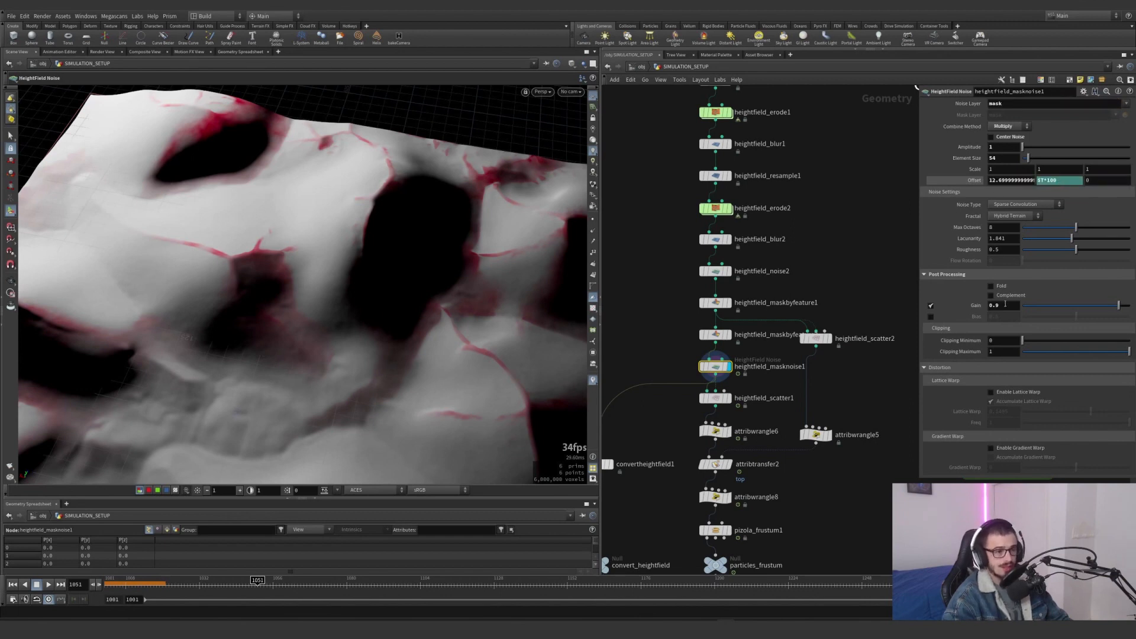
{"action": "left_click_drag", "start_coordinate": [247, 582], "coordinate": [401, 580]}
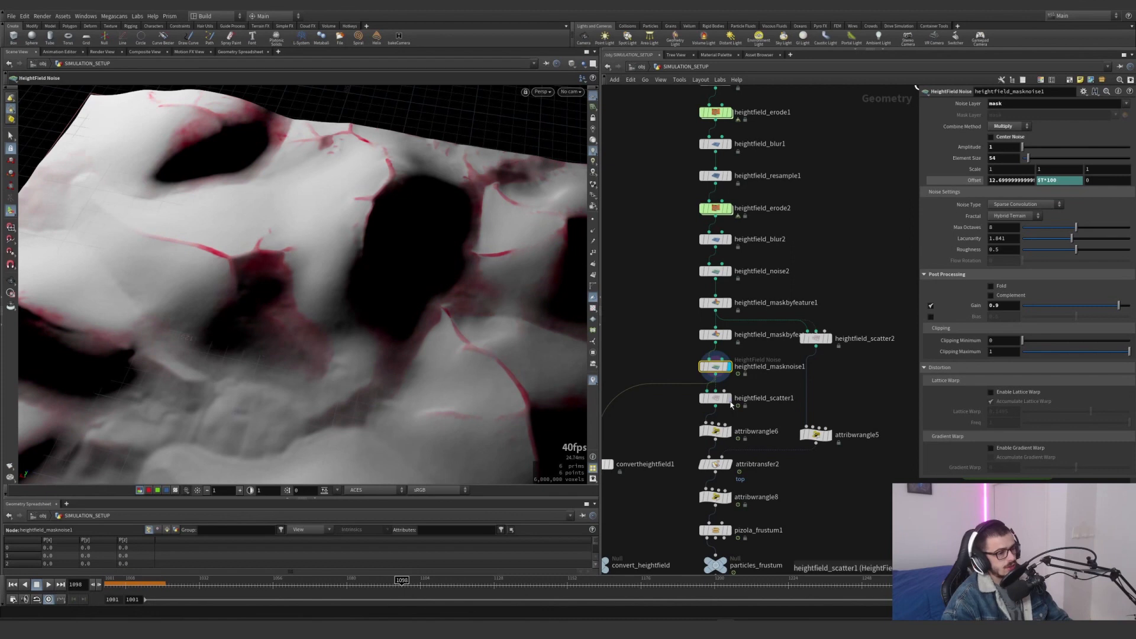
Display the points of heightfield_scatter1, scrub to frame 1104, and examine the f@top expression in attribwrangle6
{"action": "left_click", "coordinate": [732, 405]}
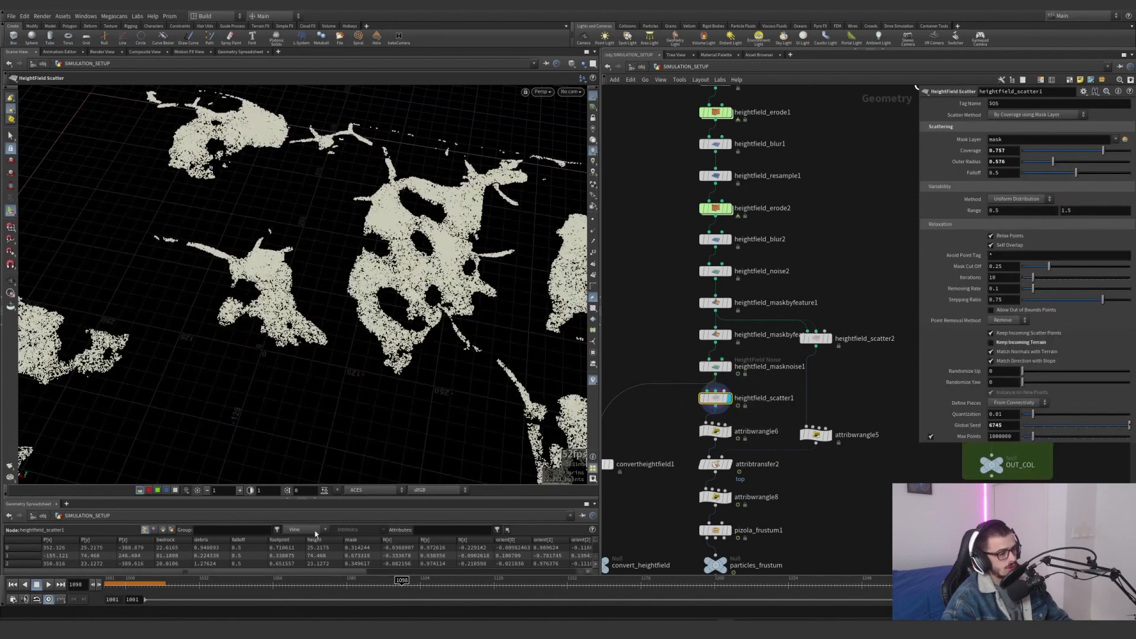
{"action": "left_click_drag", "start_coordinate": [374, 581], "coordinate": [420, 583]}
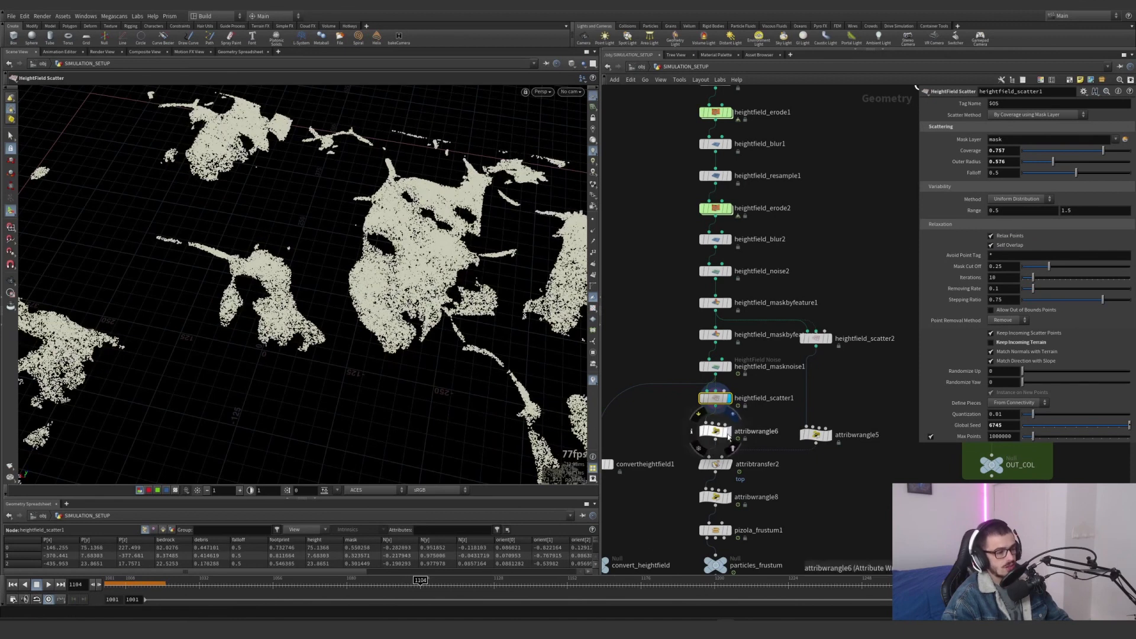
{"action": "left_click", "coordinate": [716, 435]}
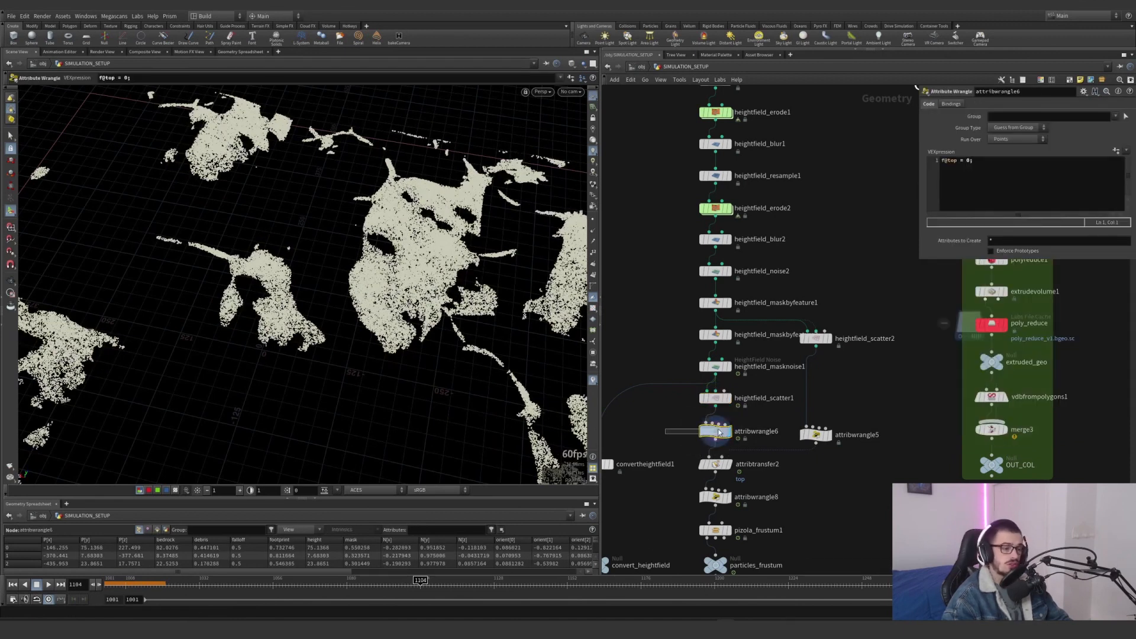
{"action": "double_click", "coordinate": [968, 160]}
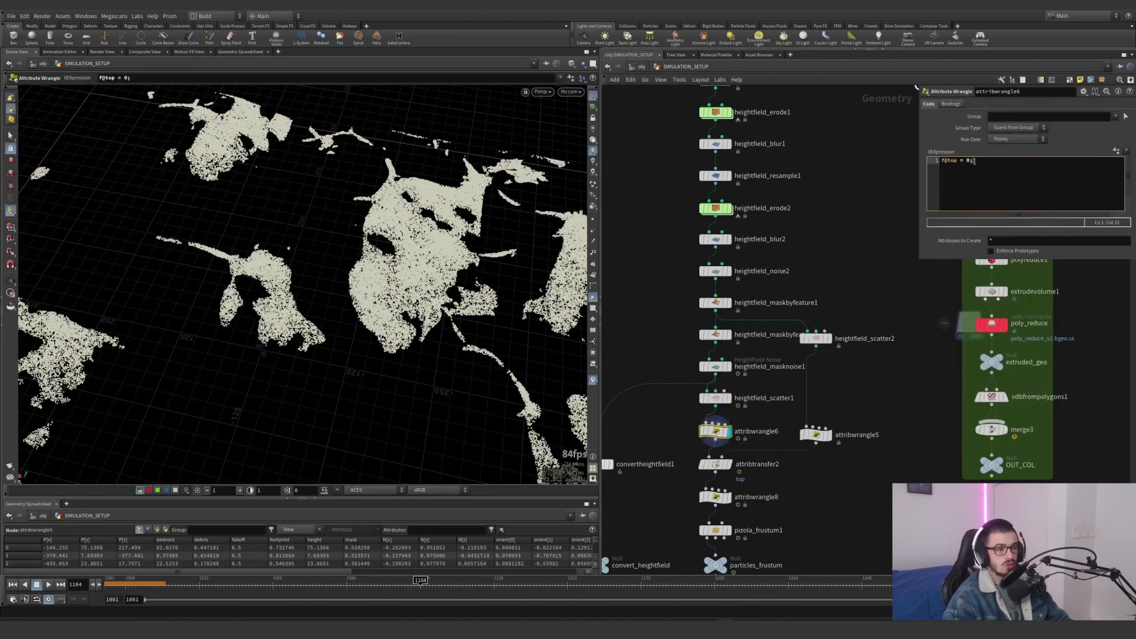
Display attribtransfer2 and enable the top visualizer to colour the scattered points by that attribute
{"action": "middle_click_drag", "start_coordinate": [814, 494], "coordinate": [848, 387]}
{"action": "left_click", "coordinate": [750, 356]}
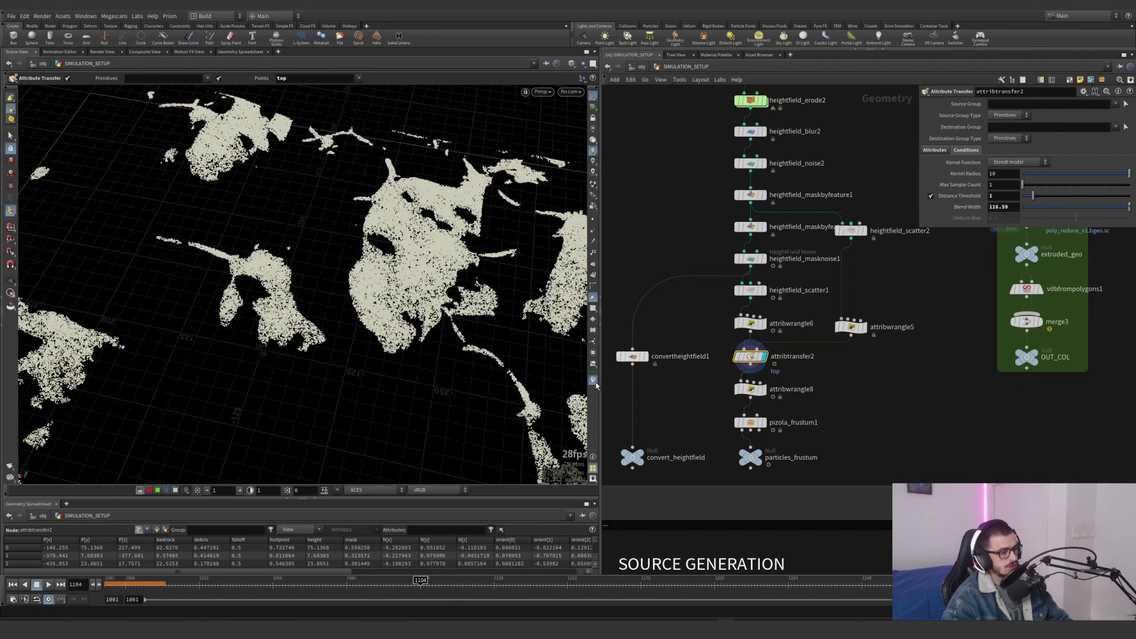
{"action": "left_click", "coordinate": [594, 381]}
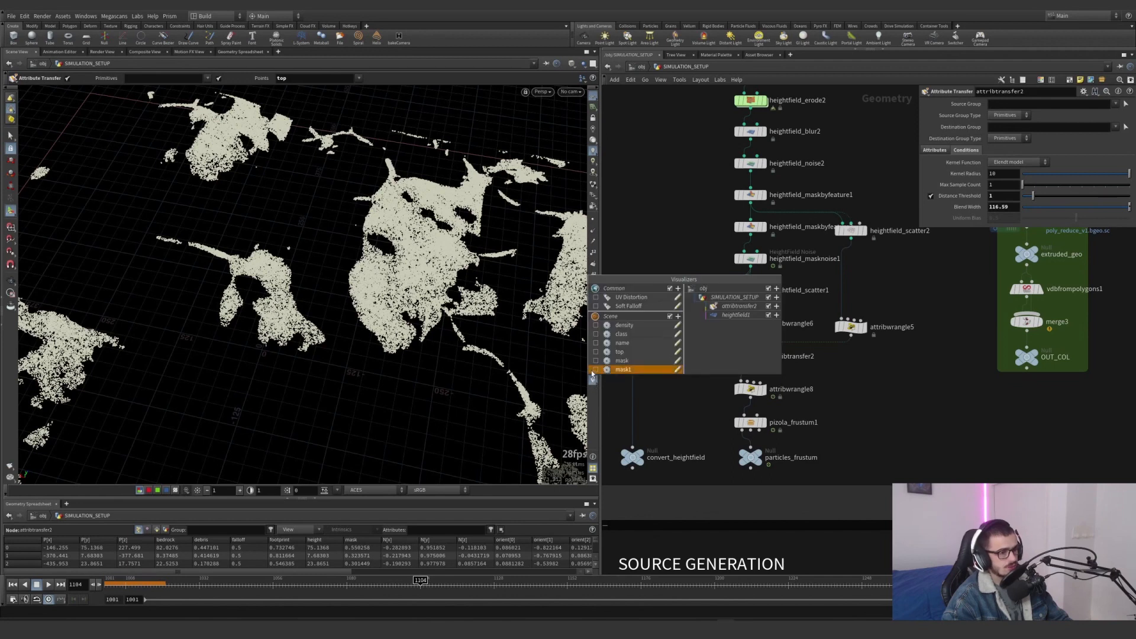
{"action": "left_click", "coordinate": [596, 351]}
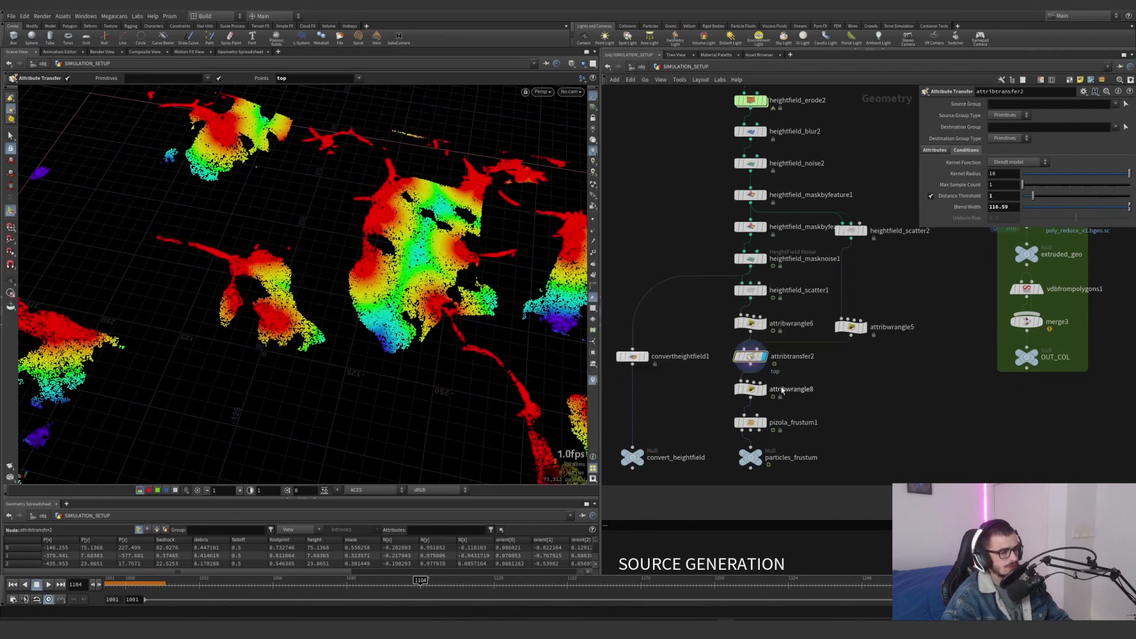
Try a Blend Width of 88.32 on attribtransfer2, and undo the change
{"action": "middle_click_drag", "start_coordinate": [999, 207], "coordinate": [1130, 178]}
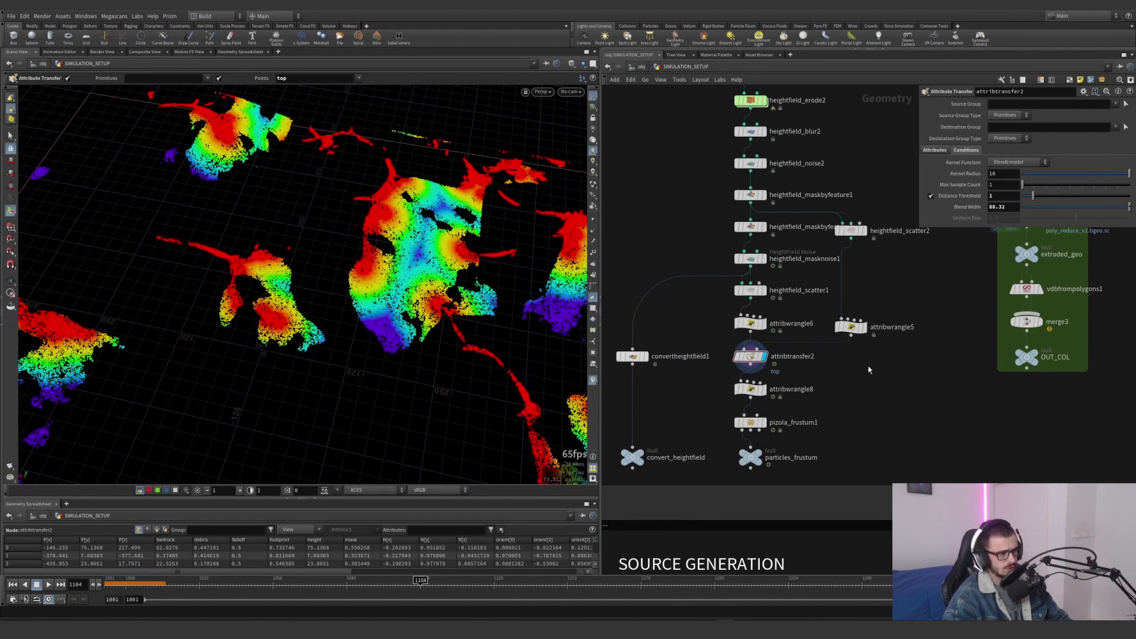
{"action": "key", "text": "ctrl+z"}
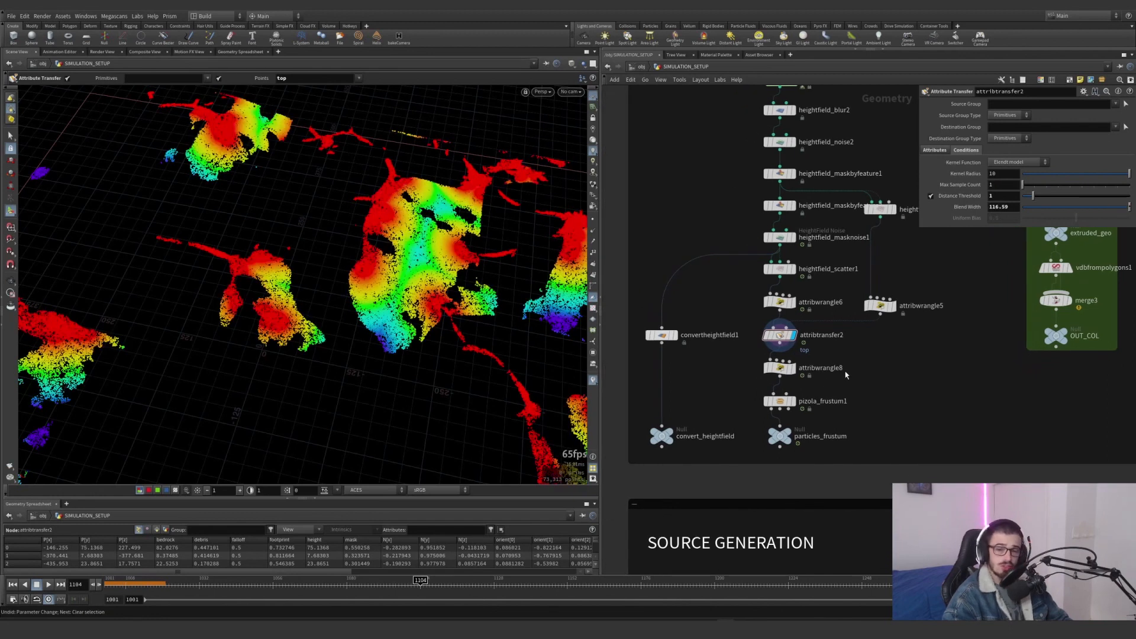
Display convertheightfield1 with its parameters and view the terrain converted to polygons
{"action": "middle_click_drag", "start_coordinate": [785, 258], "coordinate": [841, 236]}
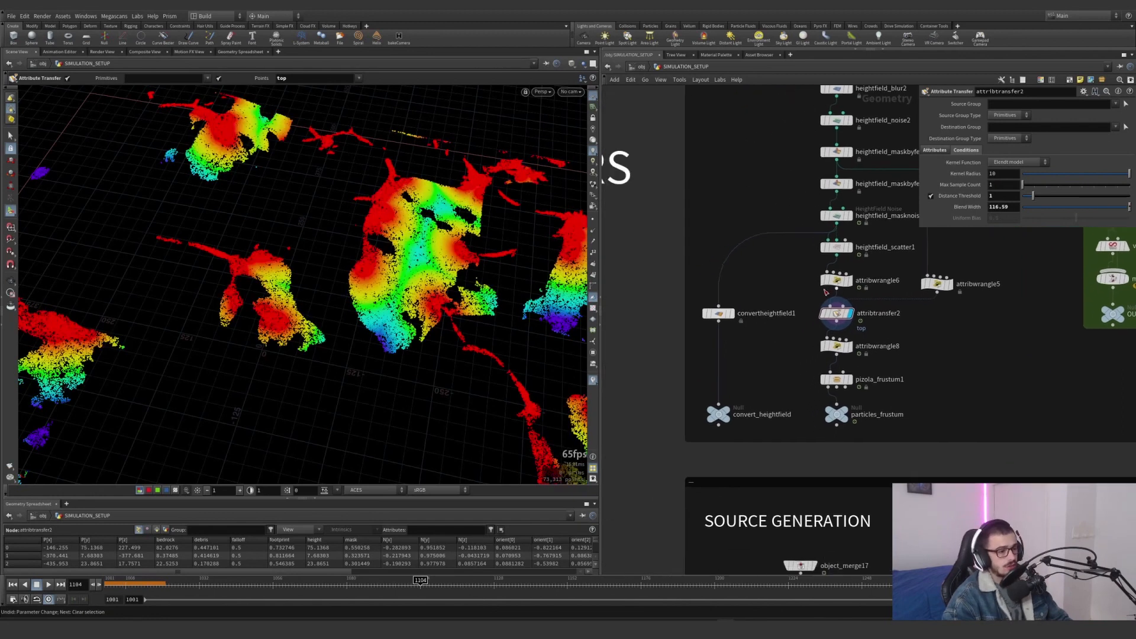
{"action": "scroll", "coordinate": [837, 339], "scroll_direction": "up", "scroll_amount": 4}
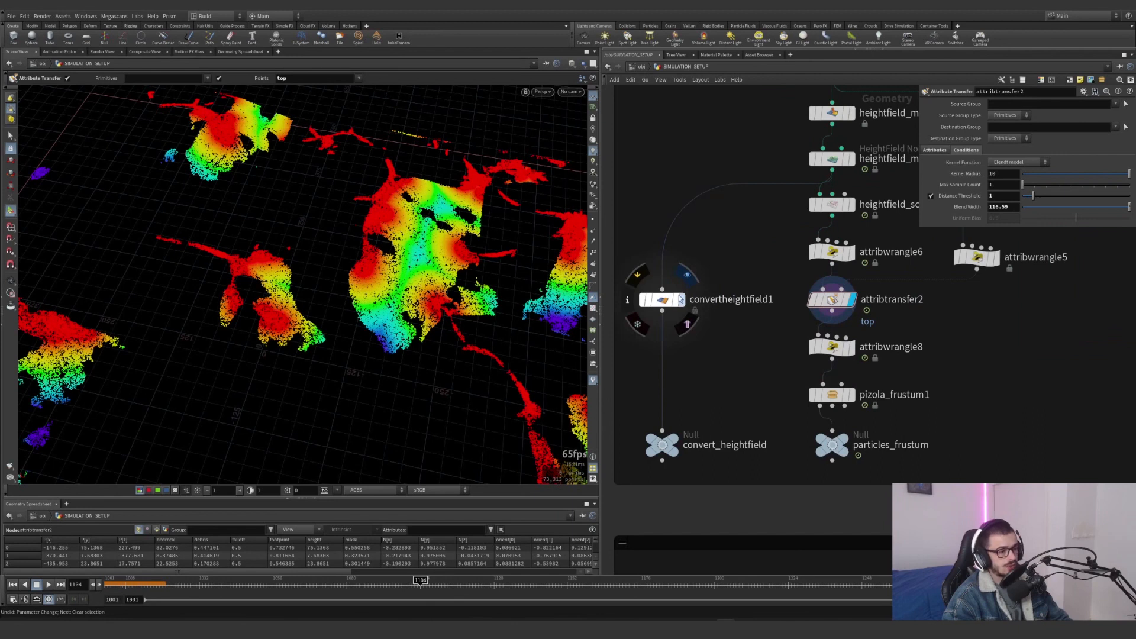
{"action": "left_click", "coordinate": [680, 300]}
{"action": "left_click_drag", "start_coordinate": [434, 335], "coordinate": [504, 182], "text": "alt"}
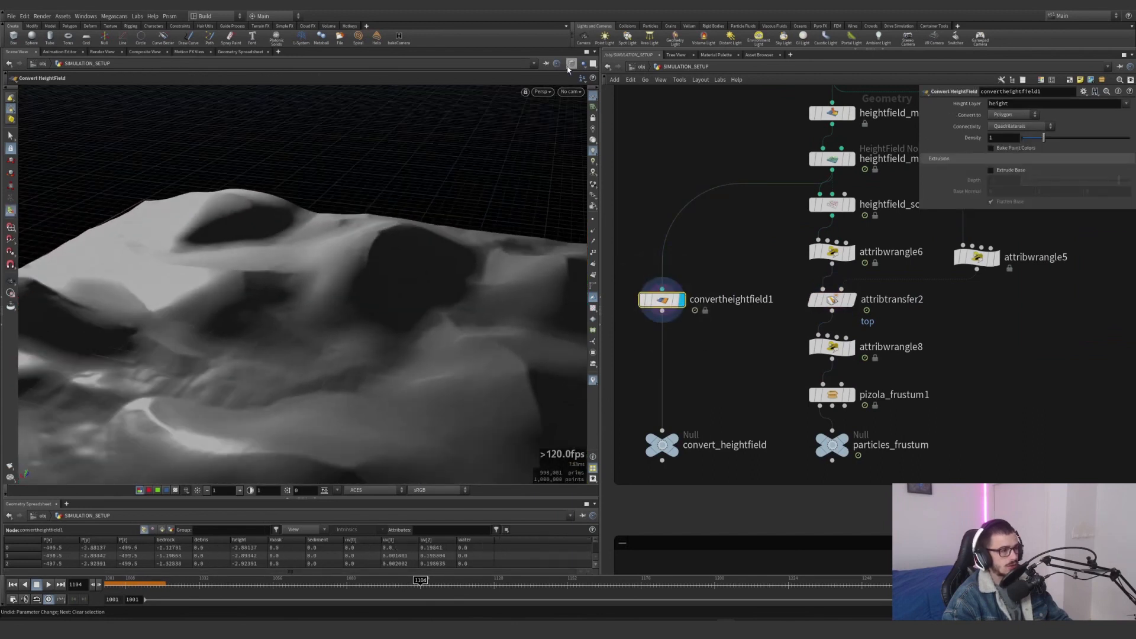
Show the UV checker texture on the converted polygon terrain, inspect the mesh, and display the convert_heightfield null
{"action": "scroll", "coordinate": [456, 328], "scroll_direction": "up", "scroll_amount": 5}
{"action": "scroll", "coordinate": [456, 328], "scroll_direction": "up", "scroll_amount": 5}
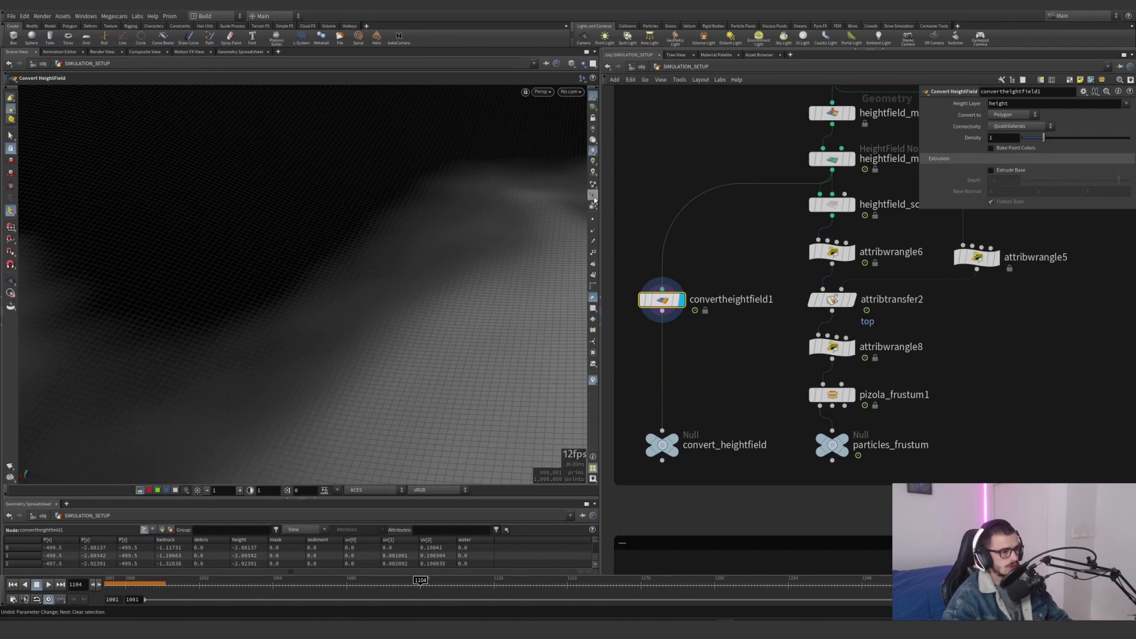
{"action": "left_click", "coordinate": [592, 309]}
{"action": "right_click_drag", "start_coordinate": [402, 349], "coordinate": [71, 400], "text": "alt"}
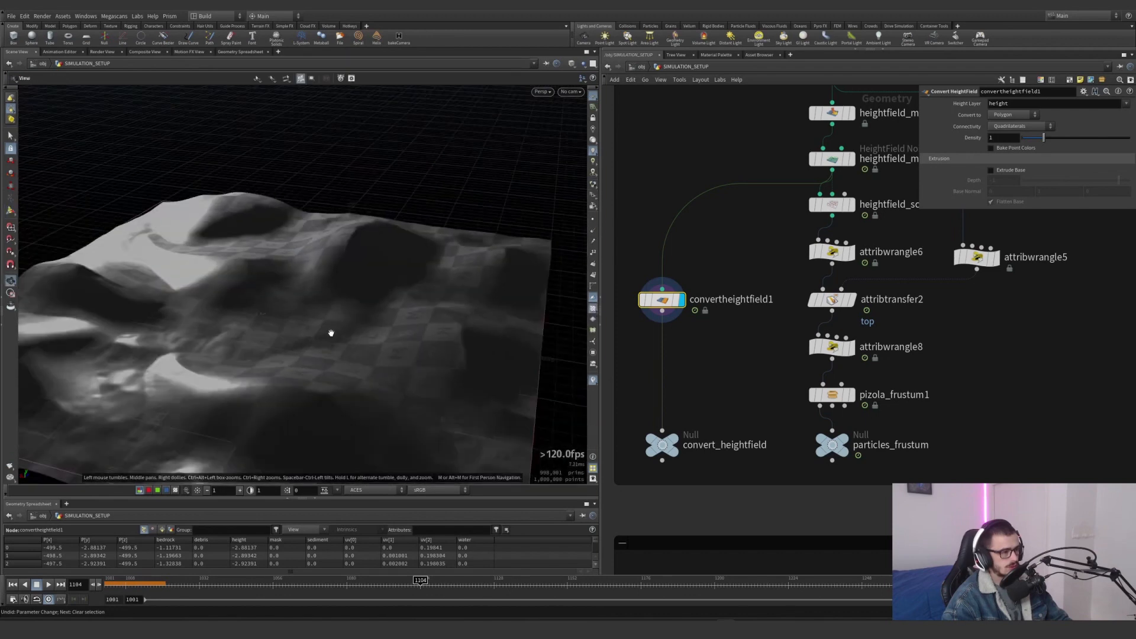
{"action": "left_click_drag", "start_coordinate": [329, 332], "coordinate": [346, 358], "text": "alt"}
{"action": "middle_click_drag", "start_coordinate": [703, 415], "coordinate": [714, 347]}
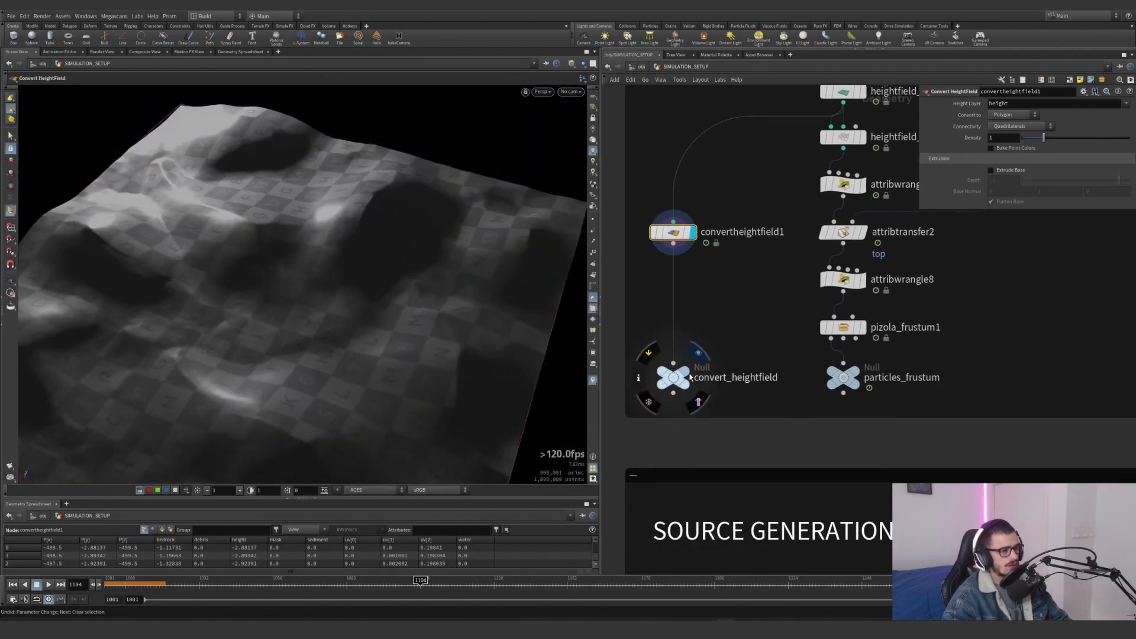
{"action": "left_click", "coordinate": [698, 354]}
Display attribwrangle8 and widen its parameter area to examine the density and point-removal VEX code
{"action": "left_click_drag", "start_coordinate": [730, 338], "coordinate": [648, 408]}
{"action": "middle_click_drag", "start_coordinate": [736, 335], "coordinate": [660, 381]}
{"action": "left_click_drag", "start_coordinate": [839, 303], "coordinate": [769, 329]}
{"action": "left_click", "coordinate": [791, 303]}
{"action": "left_click_drag", "start_coordinate": [846, 346], "coordinate": [767, 326]}
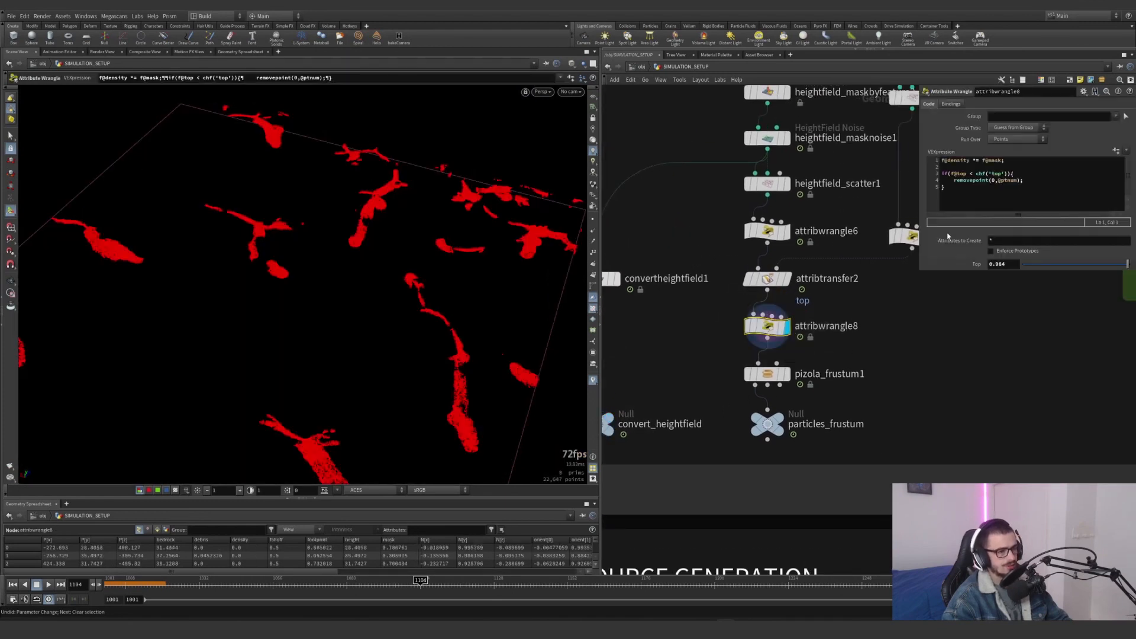
{"action": "left_click_drag", "start_coordinate": [918, 271], "coordinate": [873, 313]}
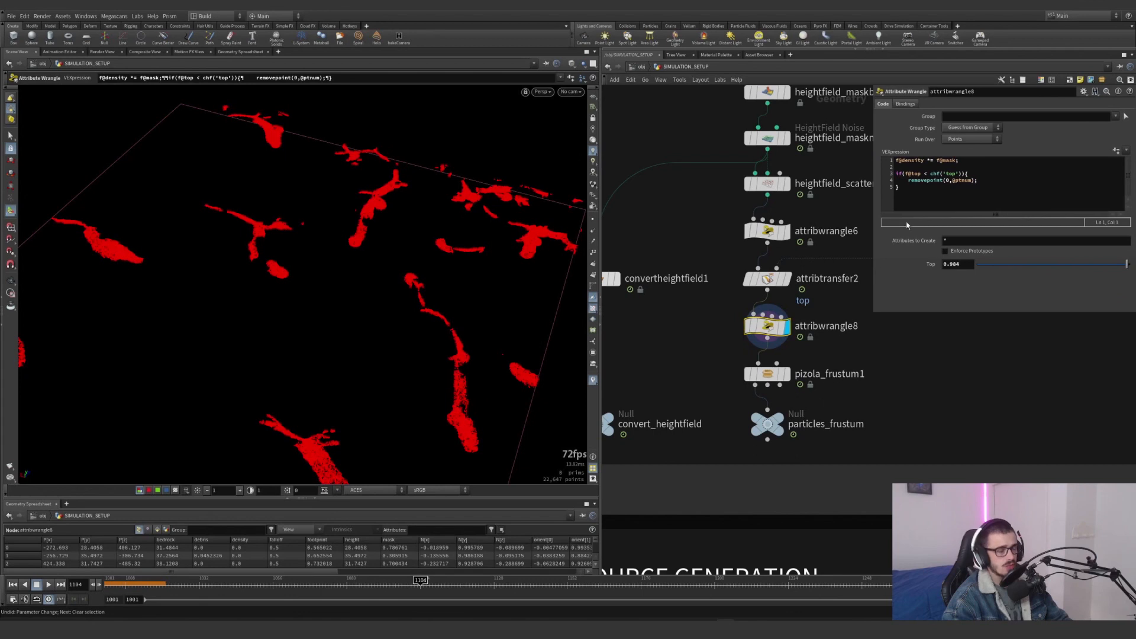
{"action": "middle_click_drag", "start_coordinate": [836, 287], "coordinate": [795, 325]}
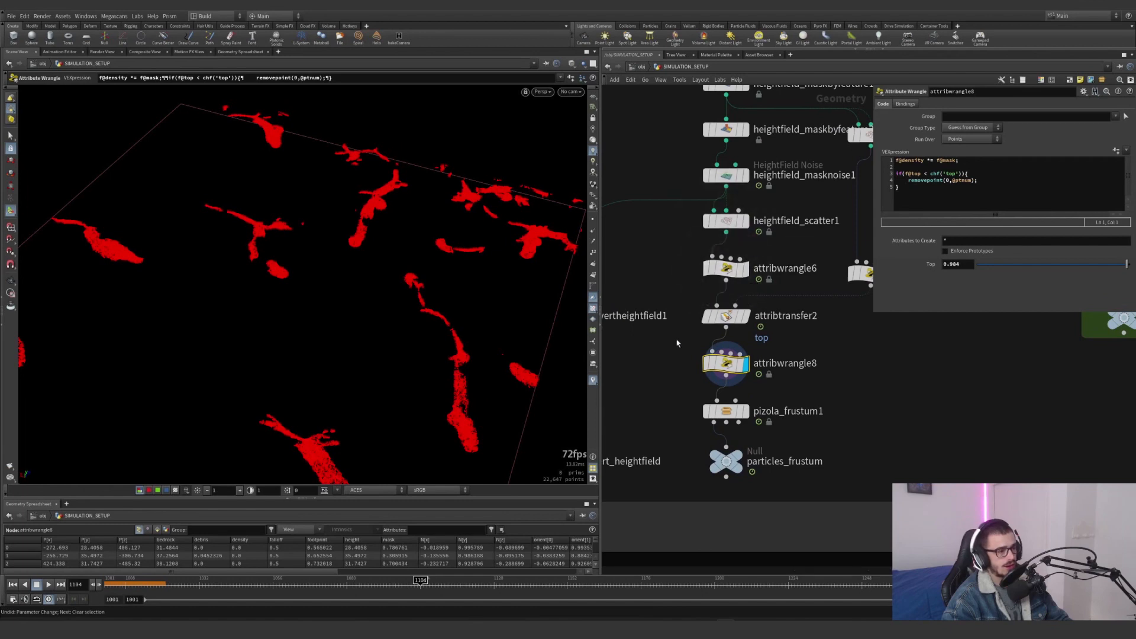
Display attribwrangle6 and enable the mask visualizer to colour the scattered points by their mask value
{"action": "left_click", "coordinate": [743, 269]}
{"action": "left_click", "coordinate": [592, 380]}
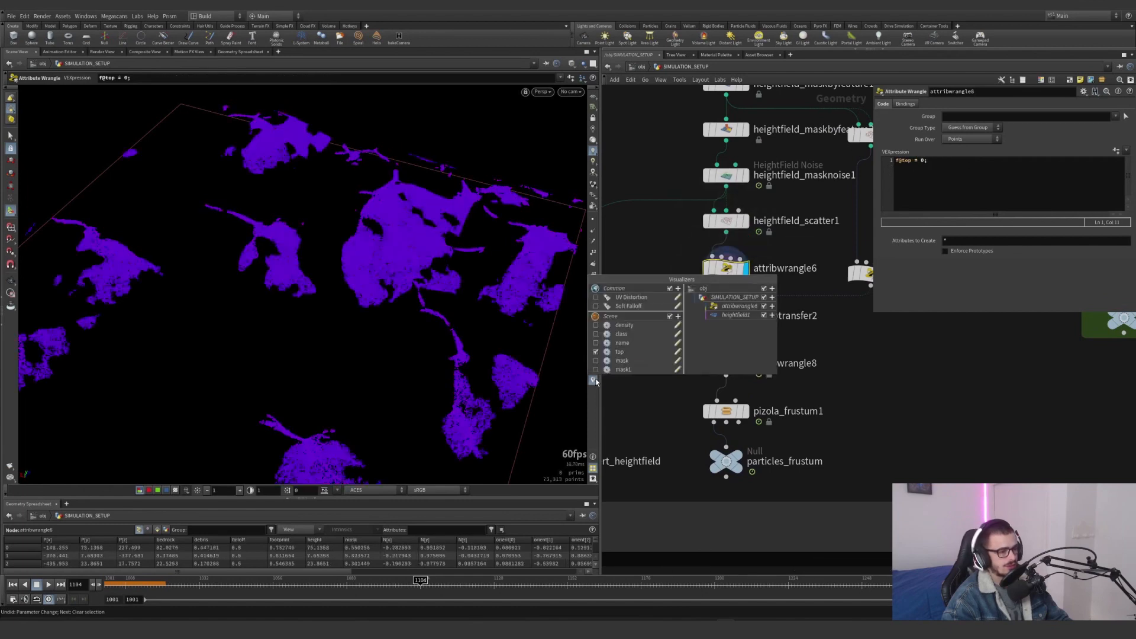
{"action": "left_click", "coordinate": [595, 360]}
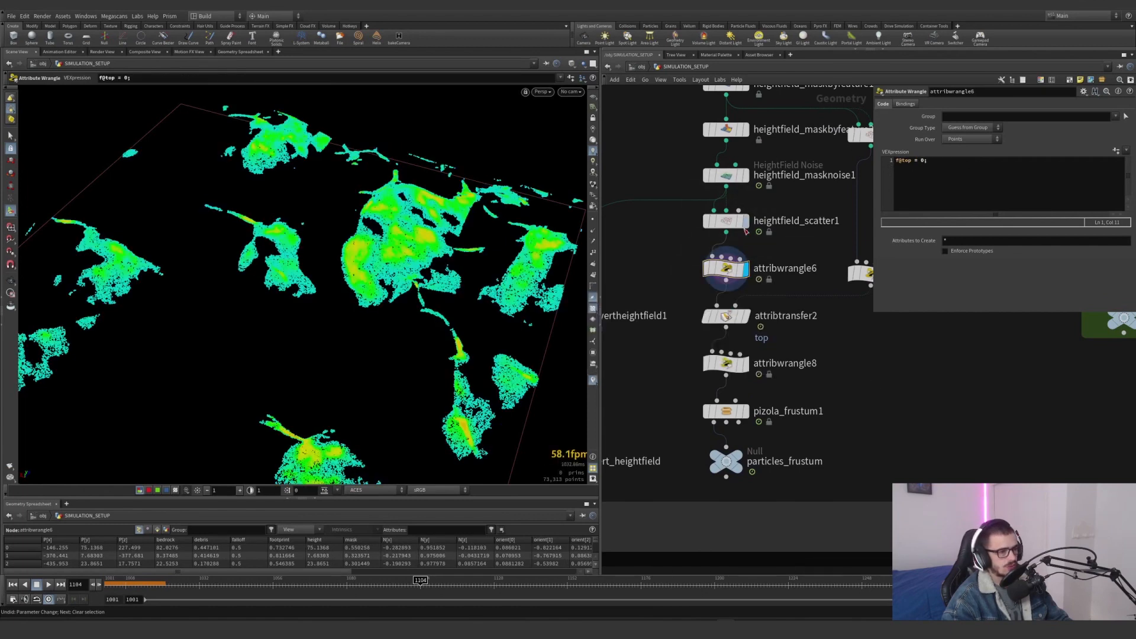
Display heightfield_scatter1 and review its parameters, along with the noise settings of heightfield_masknoise1
{"action": "left_click", "coordinate": [733, 223]}
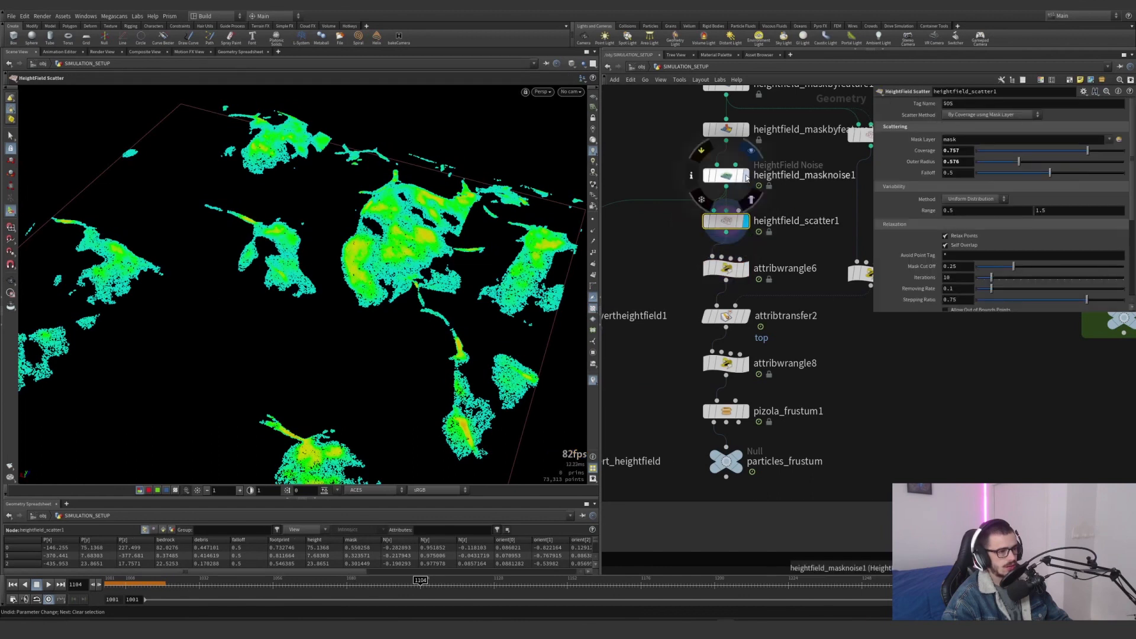
{"action": "left_click", "coordinate": [727, 178]}
{"action": "left_click", "coordinate": [727, 177]}
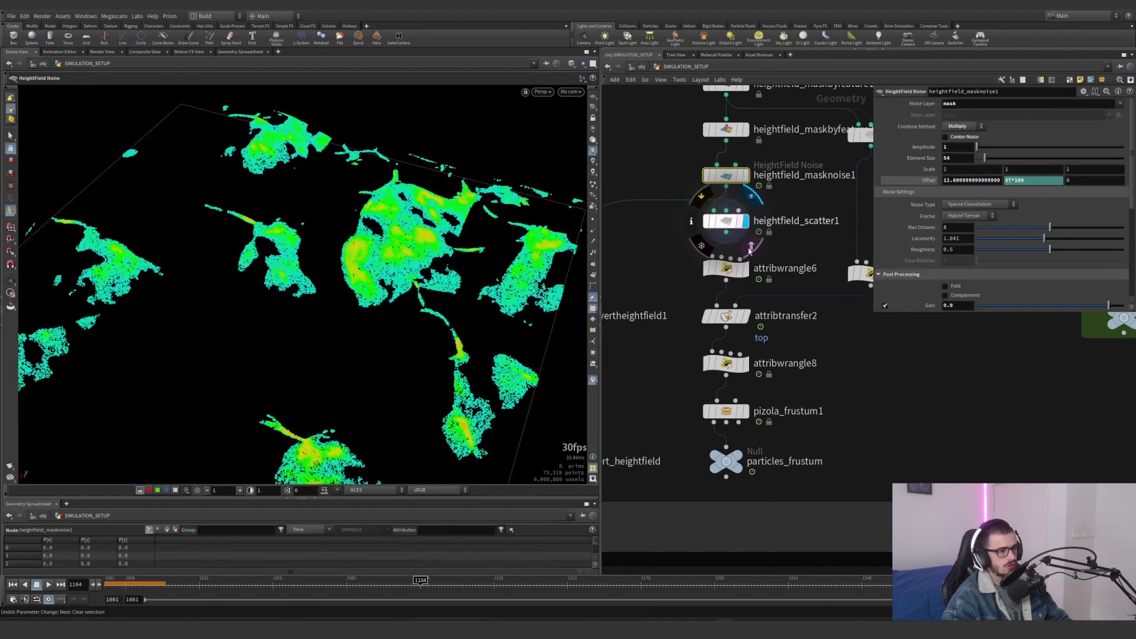
Display attribwrangle8 with the mask colours and examine its Top threshold for removing points
{"action": "left_click", "coordinate": [726, 363]}
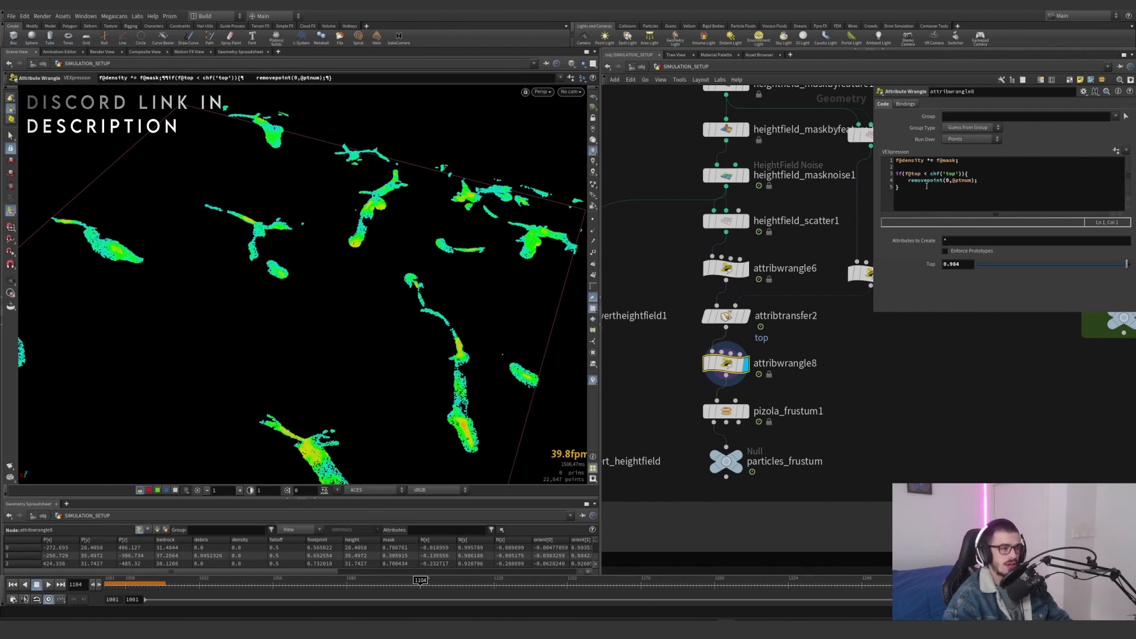
{"action": "middle_click", "coordinate": [967, 265]}
{"action": "mouse_move", "coordinate": [967, 265]}
{"action": "middle_mouse_down"}
{"action": "mouse_move", "coordinate": [994, 258]}
{"action": "mouse_move", "coordinate": [962, 253]}
{"action": "mouse_move", "coordinate": [968, 269]}
{"action": "middle_mouse_up"}
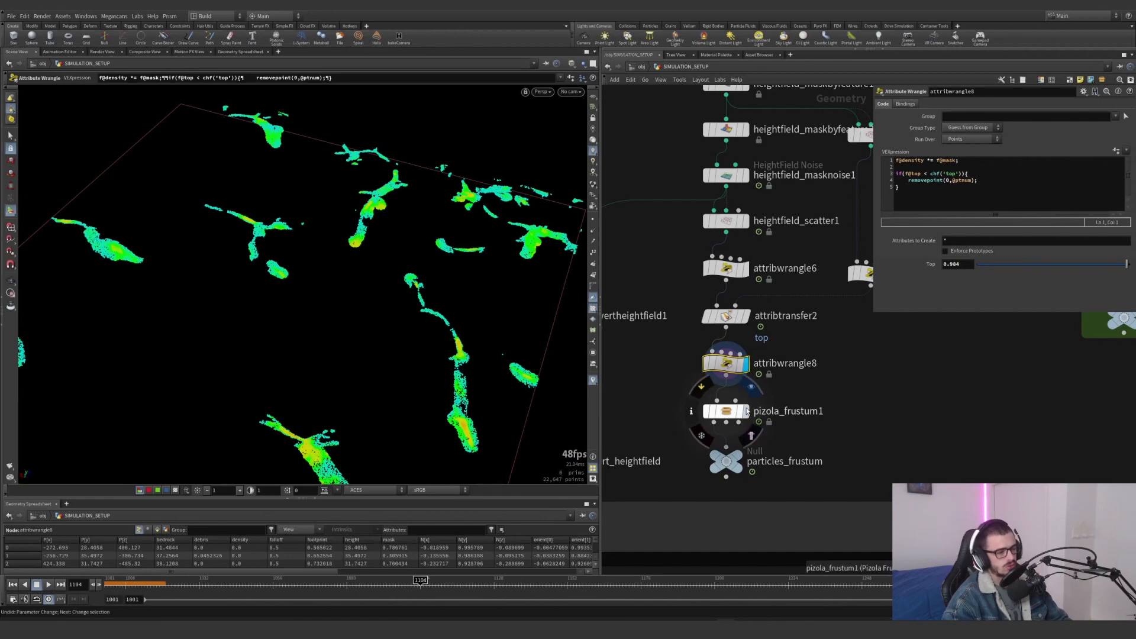
Display pizola_frustum1 and enable Visualize to inspect the camera frustum around the culled points
{"action": "left_click", "coordinate": [747, 413]}
{"action": "scroll", "coordinate": [820, 370], "scroll_direction": "down", "scroll_amount": 2}
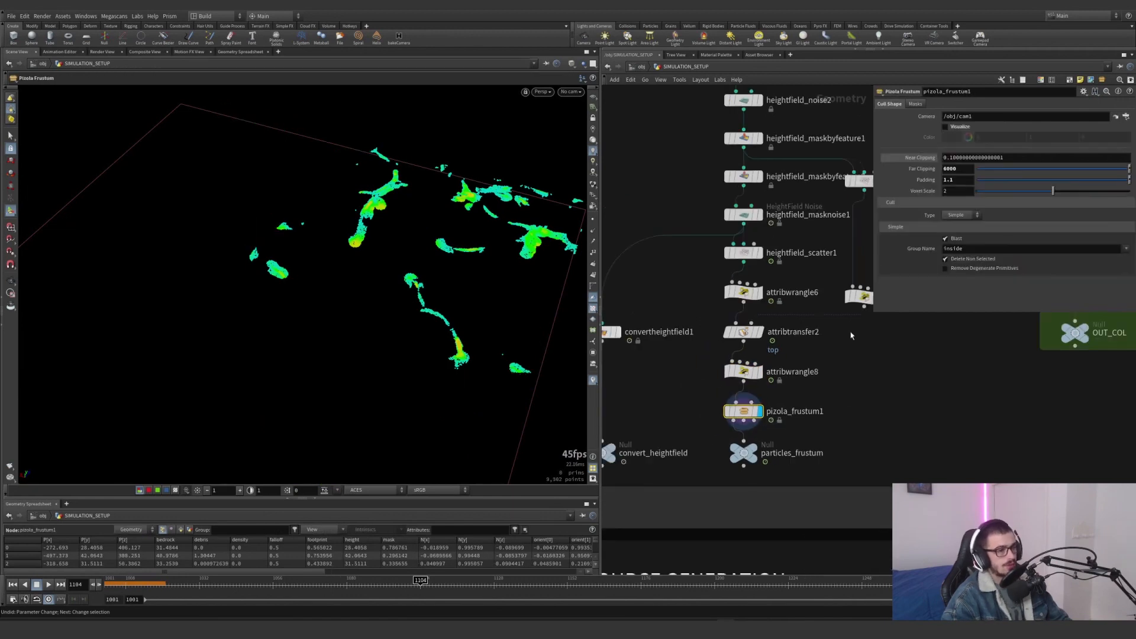
{"action": "left_click", "coordinate": [945, 127]}
{"action": "mouse_move", "coordinate": [347, 286]}
{"action": "left_mouse_down"}
{"action": "mouse_move", "coordinate": [433, 216]}
{"action": "mouse_move", "coordinate": [323, 302]}
{"action": "mouse_move", "coordinate": [332, 314]}
{"action": "mouse_move", "coordinate": [410, 236]}
{"action": "mouse_move", "coordinate": [435, 240]}
{"action": "mouse_move", "coordinate": [372, 250]}
{"action": "mouse_move", "coordinate": [267, 236]}
{"action": "mouse_move", "coordinate": [213, 271]}
{"action": "mouse_move", "coordinate": [332, 236]}
{"action": "mouse_move", "coordinate": [359, 205]}
{"action": "mouse_move", "coordinate": [307, 184]}
{"action": "left_mouse_up"}
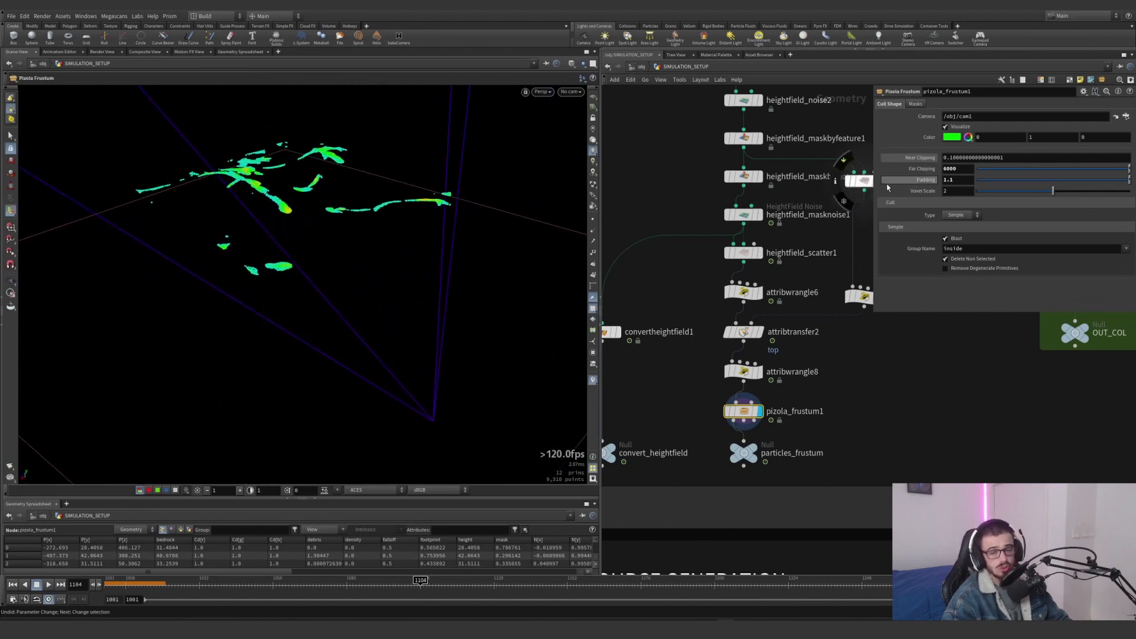
{"action": "left_click_drag", "start_coordinate": [408, 195], "coordinate": [326, 232], "text": "alt"}
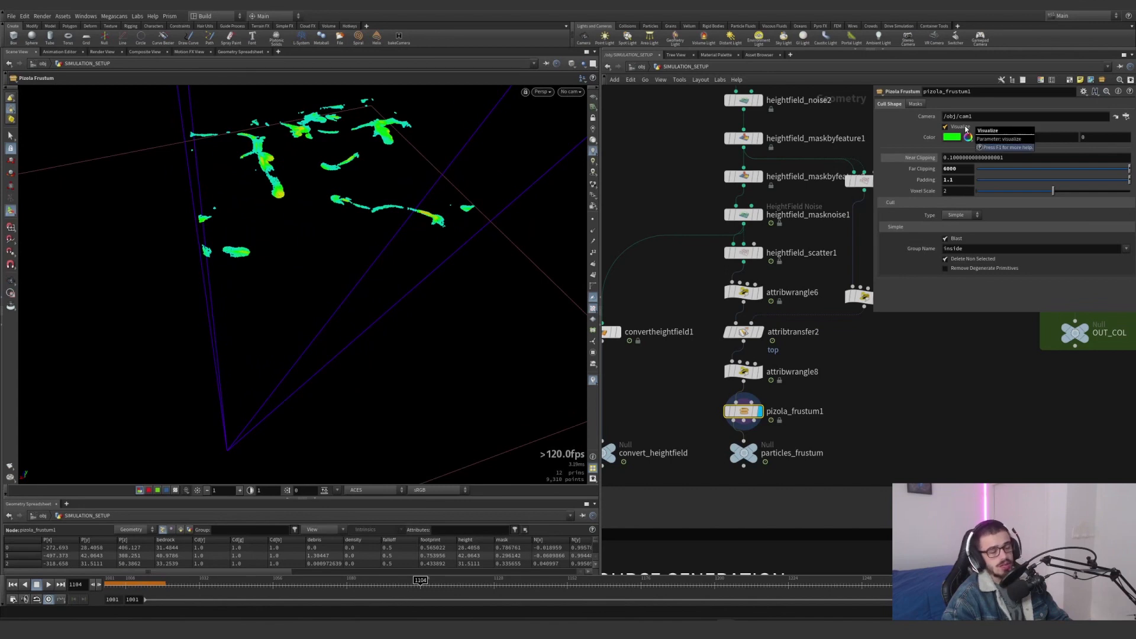
{"action": "left_click_drag", "start_coordinate": [455, 203], "coordinate": [514, 201], "text": "alt"}
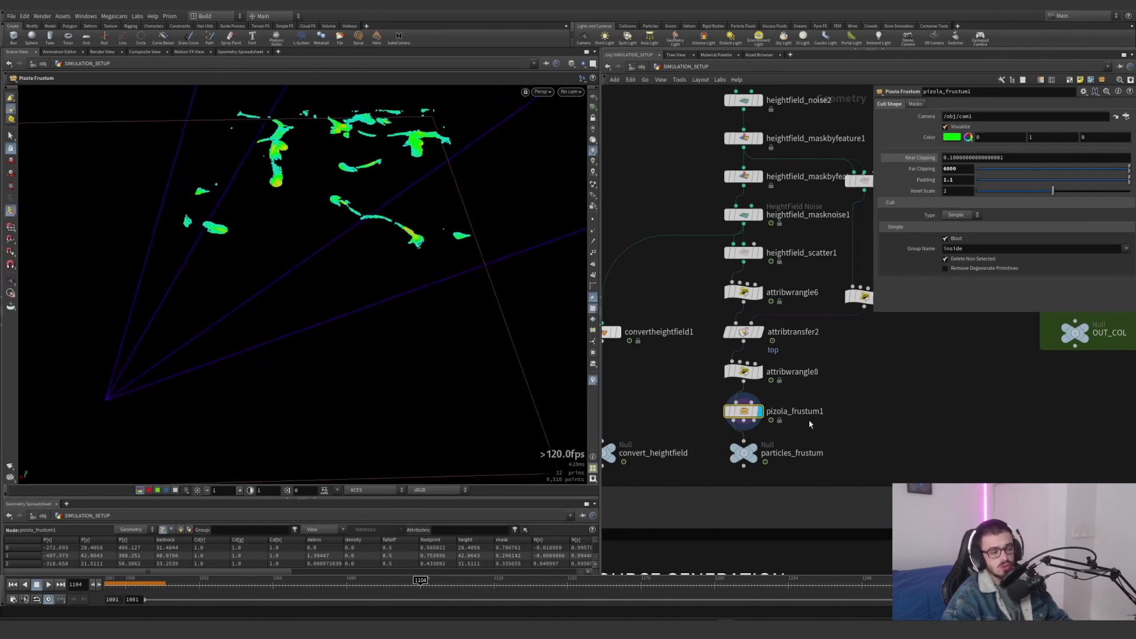
{"action": "left_click_drag", "start_coordinate": [220, 300], "coordinate": [384, 263], "text": "alt"}
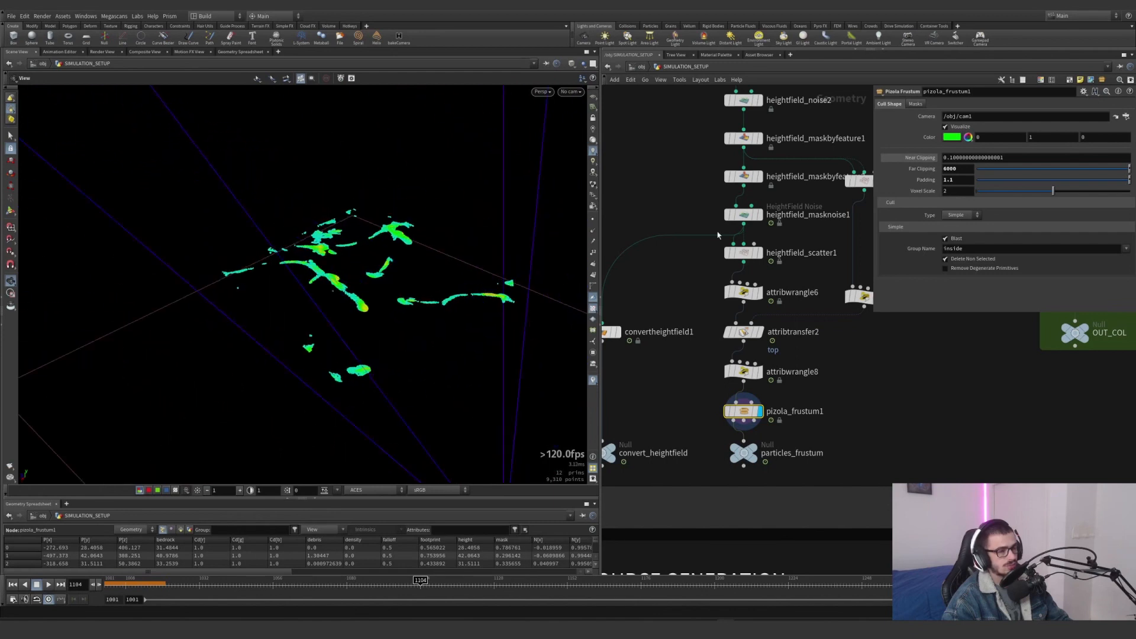
Go inside the pizola_frustum1 network, display box1, frame it in the viewport and turn on the reference grid
{"action": "double_click", "coordinate": [749, 412]}
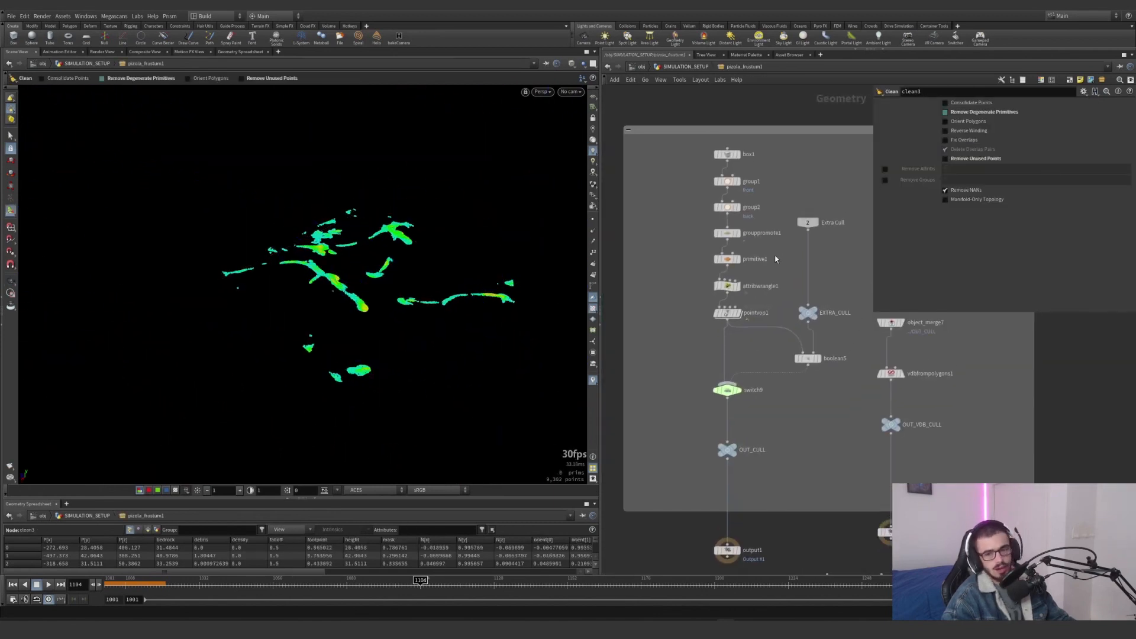
{"action": "scroll", "coordinate": [754, 165], "scroll_direction": "up", "scroll_amount": 4}
{"action": "left_click", "coordinate": [704, 151]}
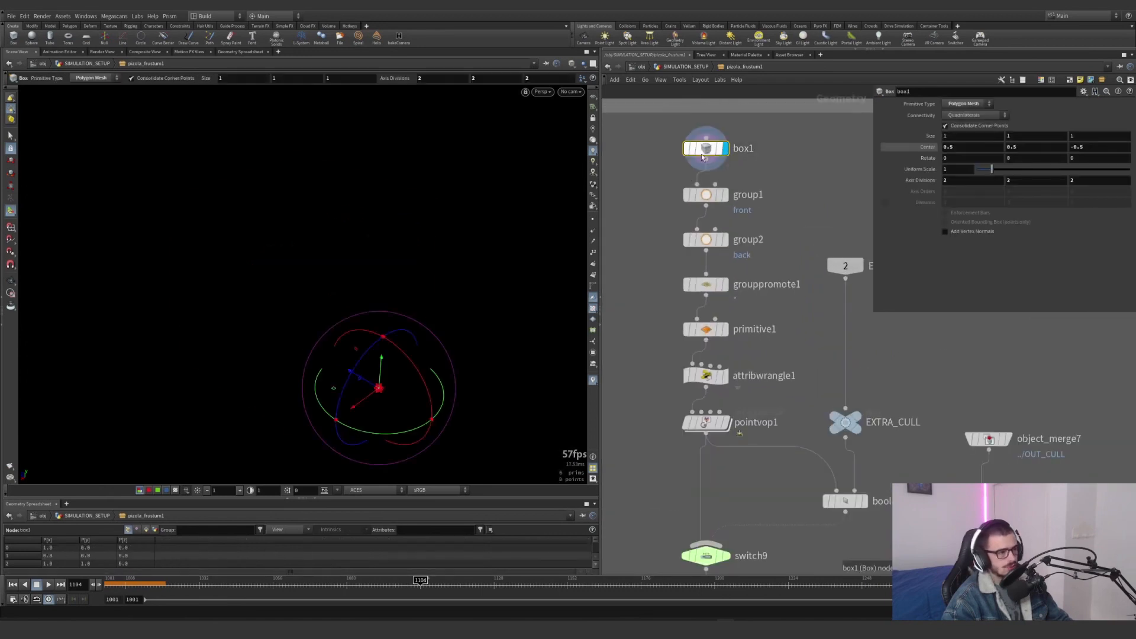
{"action": "key", "text": "space+g"}
{"action": "left_click", "coordinate": [593, 97]}
Examine how box1 sits relative to the origin in the perspective, top and front views
{"action": "left_click_drag", "start_coordinate": [438, 204], "coordinate": [380, 246], "text": "alt"}
{"action": "right_click_drag", "start_coordinate": [381, 246], "coordinate": [286, 294], "text": "alt"}
{"action": "left_click_drag", "start_coordinate": [287, 294], "coordinate": [491, 287], "text": "alt"}
{"action": "left_click_drag", "start_coordinate": [366, 307], "coordinate": [347, 352]}
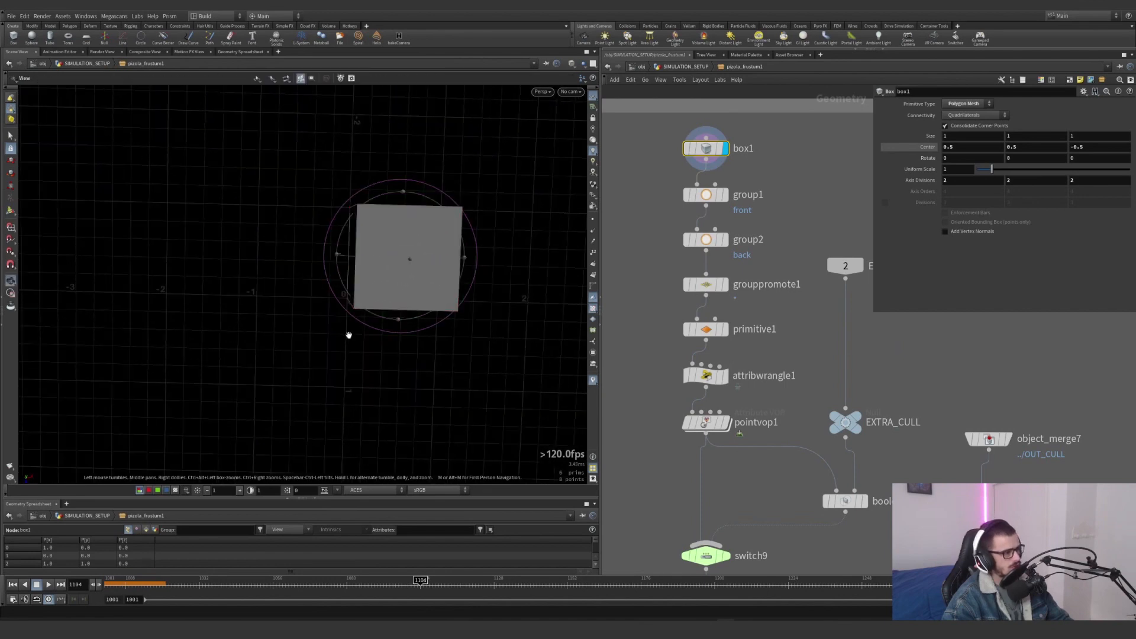
{"action": "key", "text": "space+2"}
{"action": "key", "text": "space+3"}
{"action": "key", "text": "space+2"}
{"action": "right_click_drag", "start_coordinate": [349, 333], "coordinate": [71, 369]}
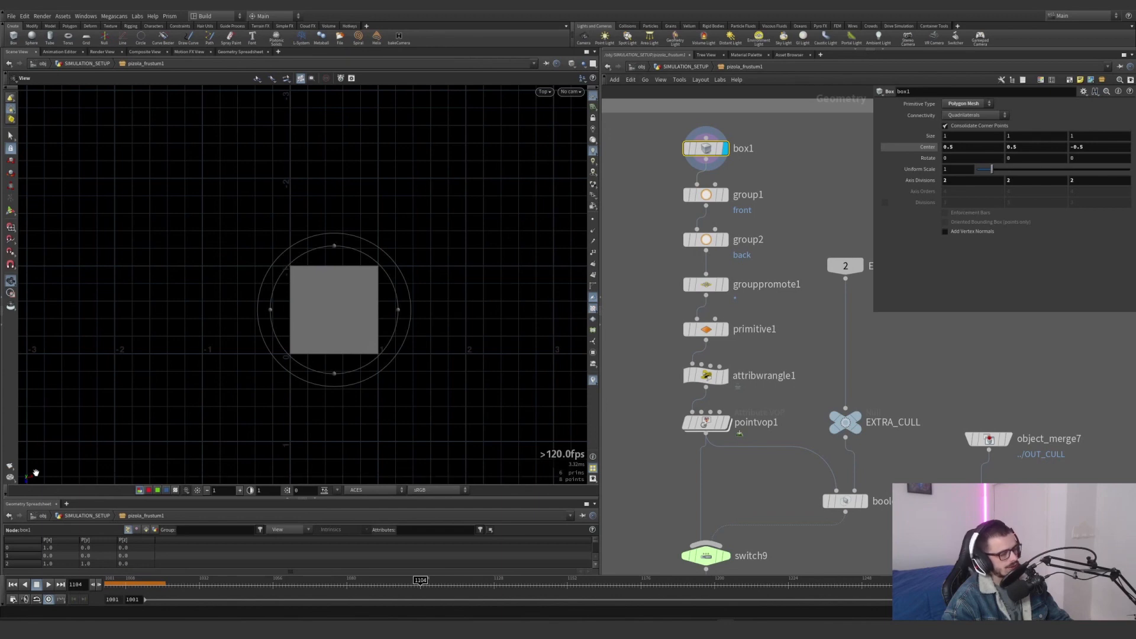
{"action": "key", "text": "Return"}
{"action": "key", "text": "Escape"}
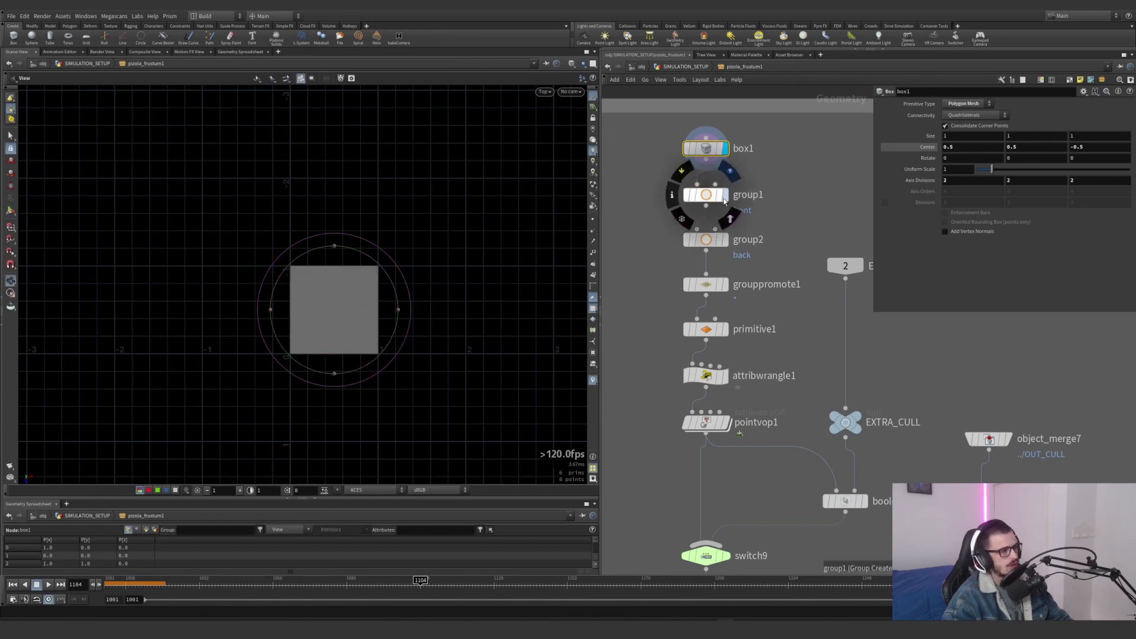
Display group1 and inspect the box's front primitive group in a perspective view
{"action": "left_click", "coordinate": [724, 194]}
{"action": "key", "text": "space+f"}
{"action": "left_click_drag", "start_coordinate": [436, 258], "coordinate": [242, 300]}
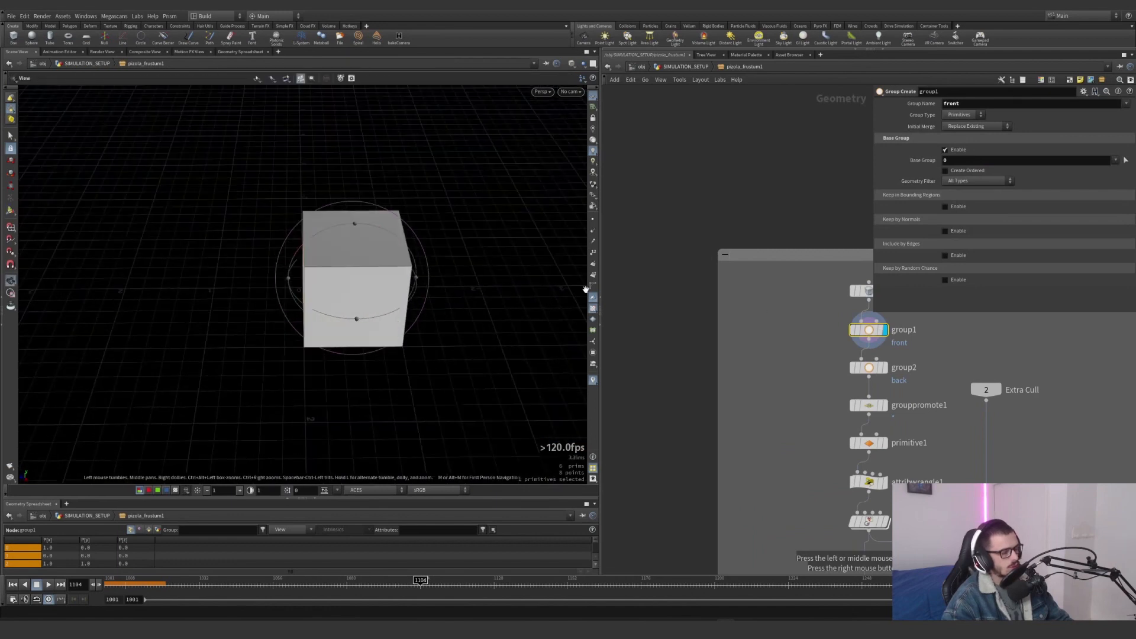
{"action": "middle_click_drag", "start_coordinate": [780, 311], "coordinate": [705, 320]}
{"action": "left_click_drag", "start_coordinate": [50, 456], "coordinate": [77, 460], "text": "alt"}
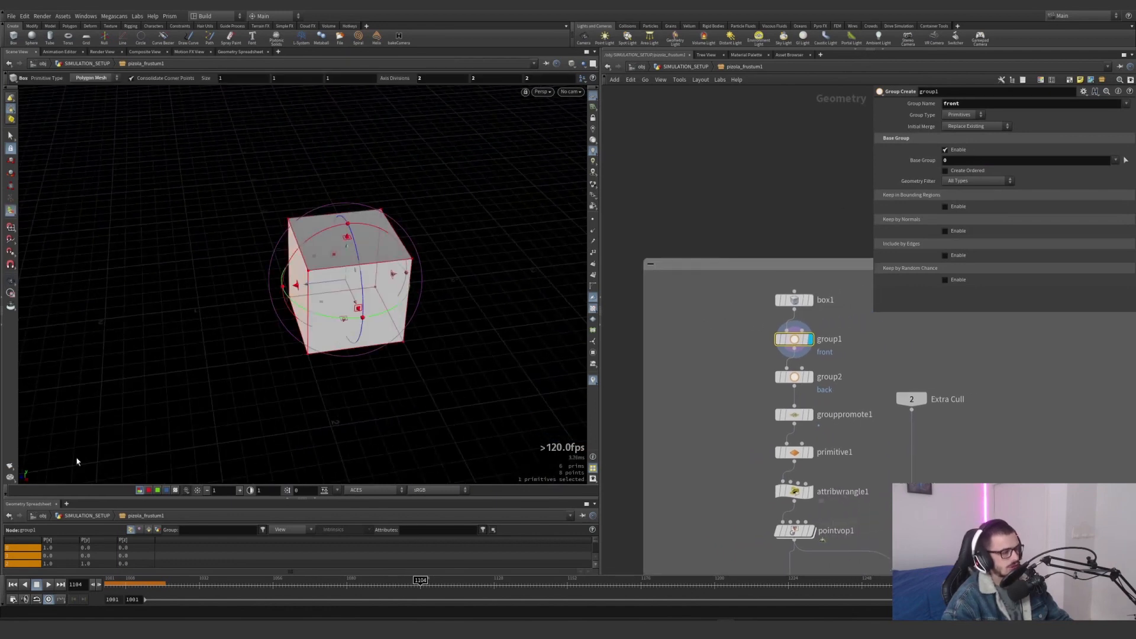
Display group2, grouppromote1 and primitive1 in turn to follow the back group, its promotion to points and the padding scale
{"action": "left_click", "coordinate": [811, 377]}
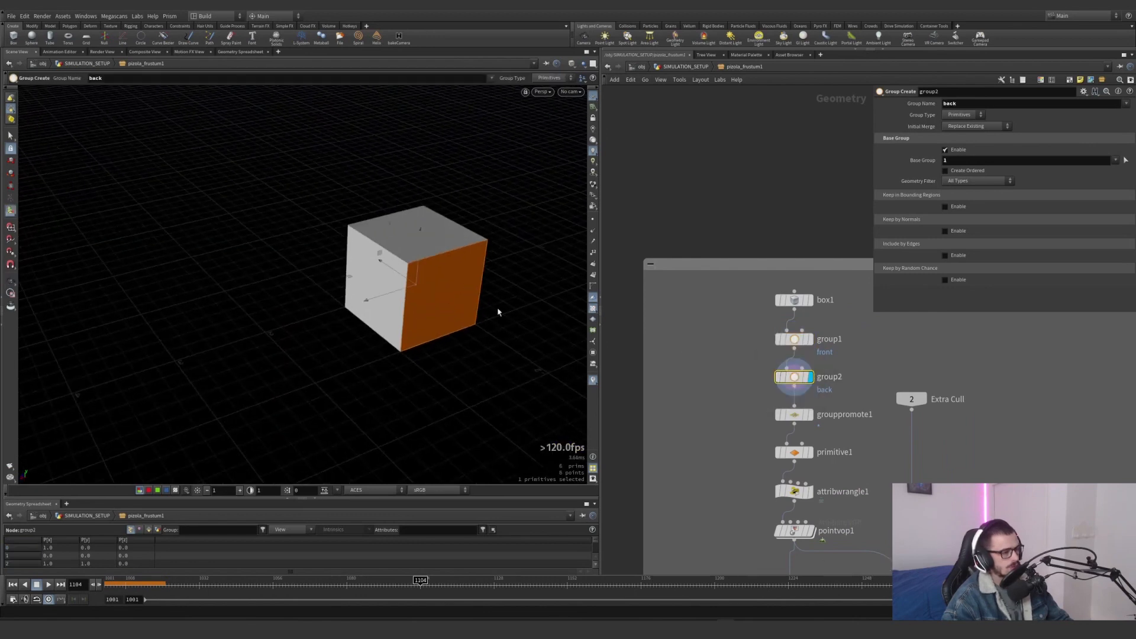
{"action": "middle_click_drag", "start_coordinate": [794, 414], "coordinate": [757, 368]}
{"action": "left_click", "coordinate": [763, 368]}
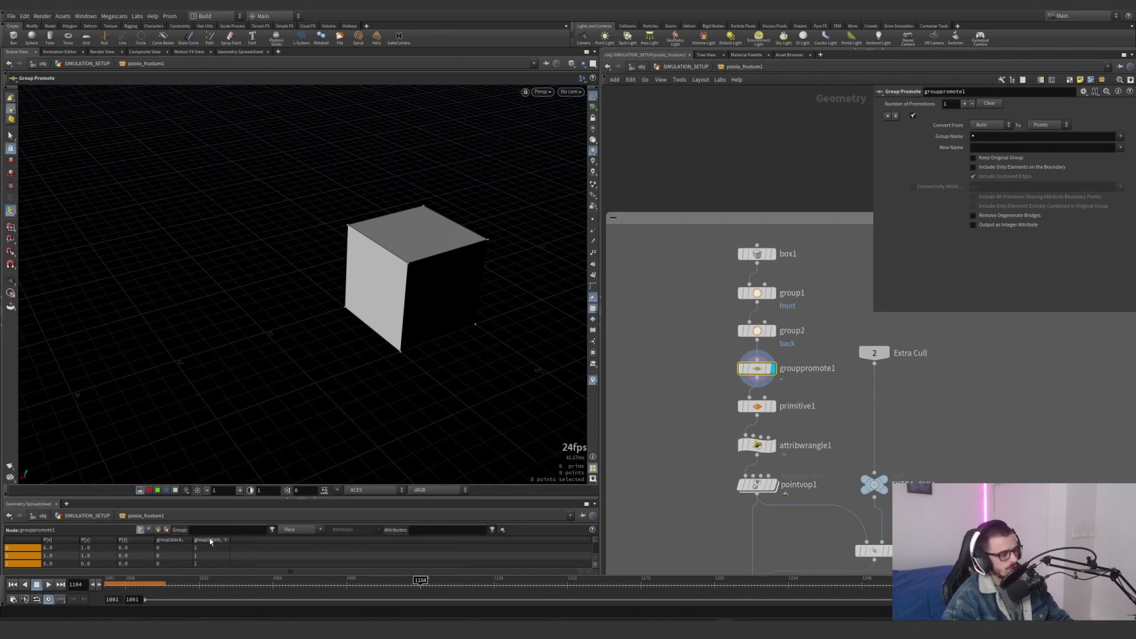
{"action": "left_click", "coordinate": [760, 407]}
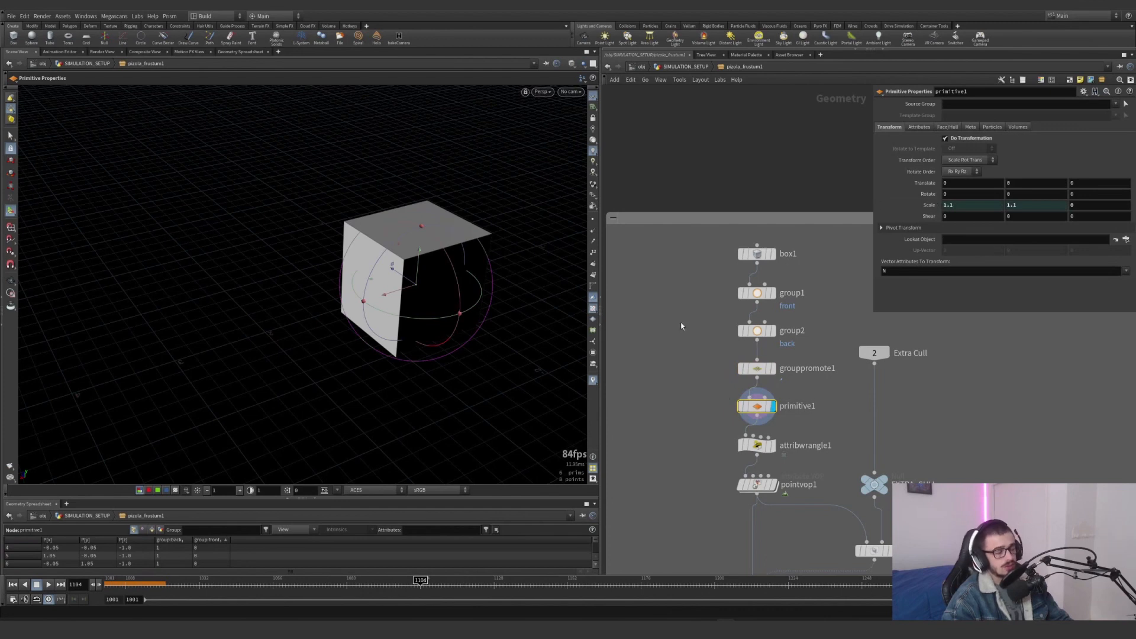
Display attribwrangle1 and examine the box stretched along Z by the front and back clipping expressions
{"action": "left_click", "coordinate": [771, 452]}
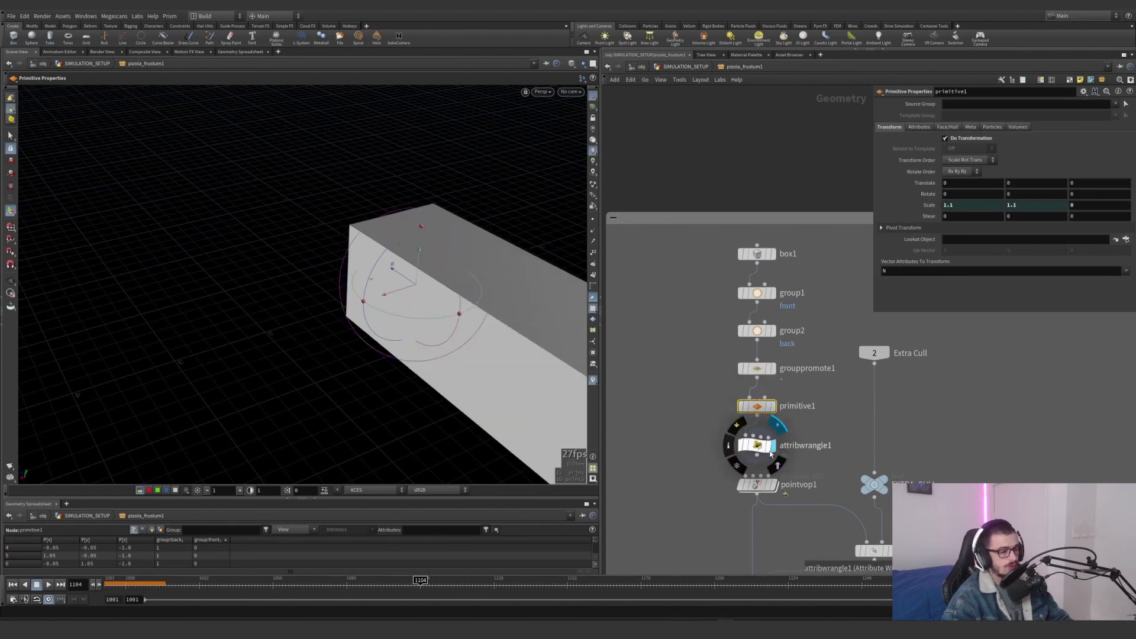
{"action": "left_click", "coordinate": [756, 447]}
{"action": "left_click_drag", "start_coordinate": [769, 442], "coordinate": [770, 442]}
{"action": "left_click_drag", "start_coordinate": [409, 348], "coordinate": [533, 357], "text": "alt"}
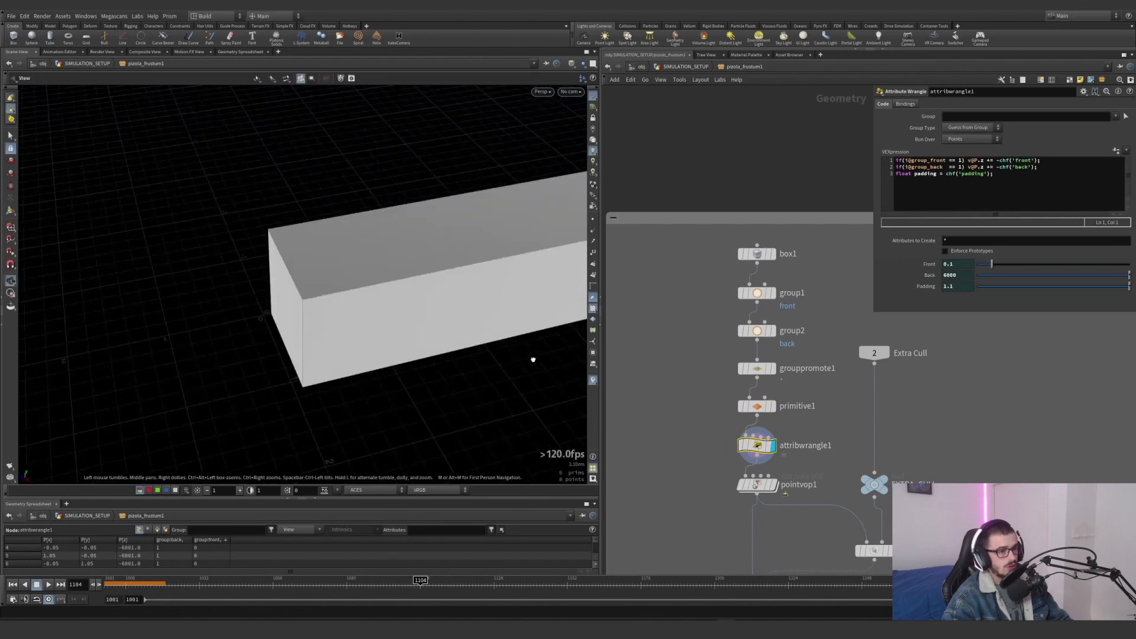
{"action": "right_click_drag", "start_coordinate": [533, 357], "coordinate": [400, 342], "text": "alt"}
{"action": "middle_click_drag", "start_coordinate": [400, 342], "coordinate": [316, 351], "text": "alt"}
{"action": "left_click_drag", "start_coordinate": [316, 351], "coordinate": [429, 297]}
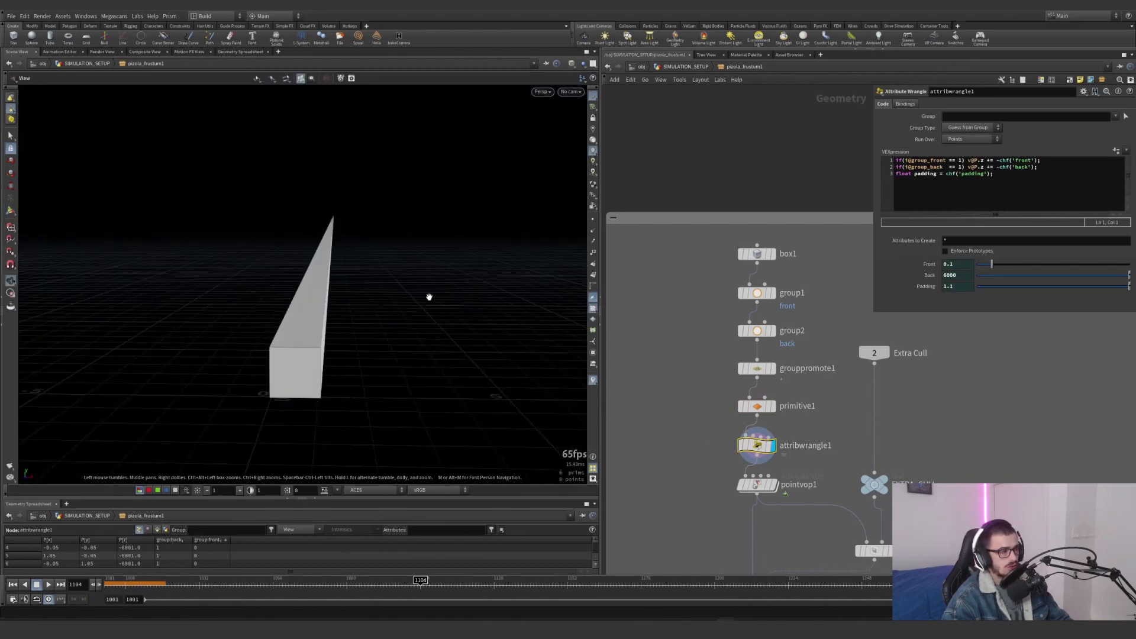
{"action": "key", "text": "Return"}
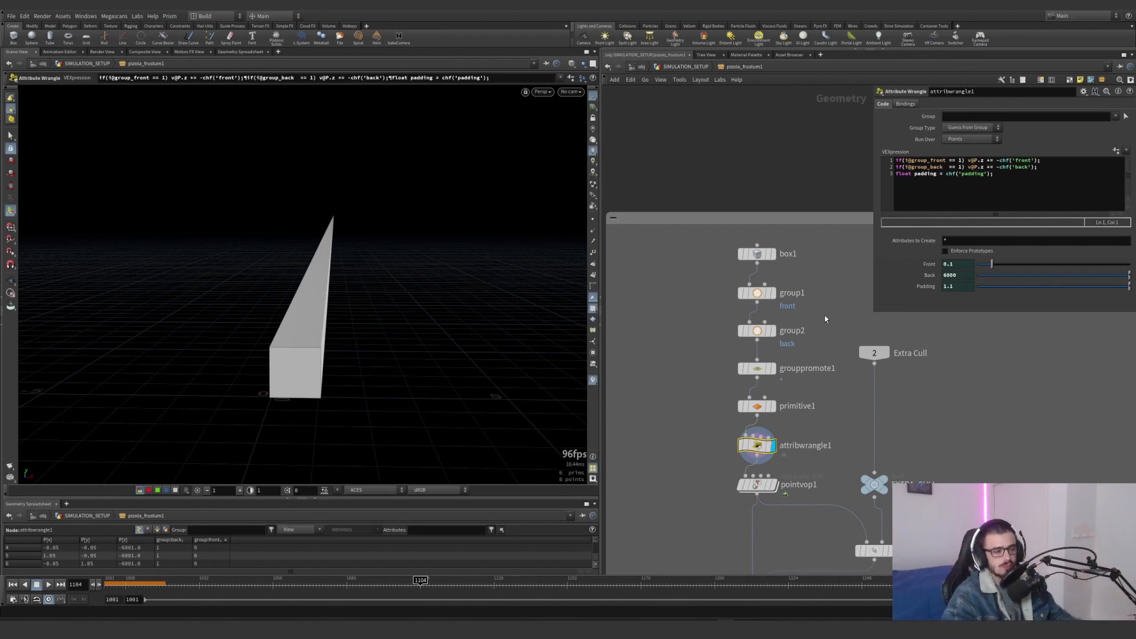
Display the frustum shape from pointvop1 and open its VEX network
{"action": "middle_click_drag", "start_coordinate": [821, 408], "coordinate": [767, 289]}
{"action": "mouse_move", "coordinate": [703, 365]}
{"action": "left_click", "coordinate": [720, 343]}
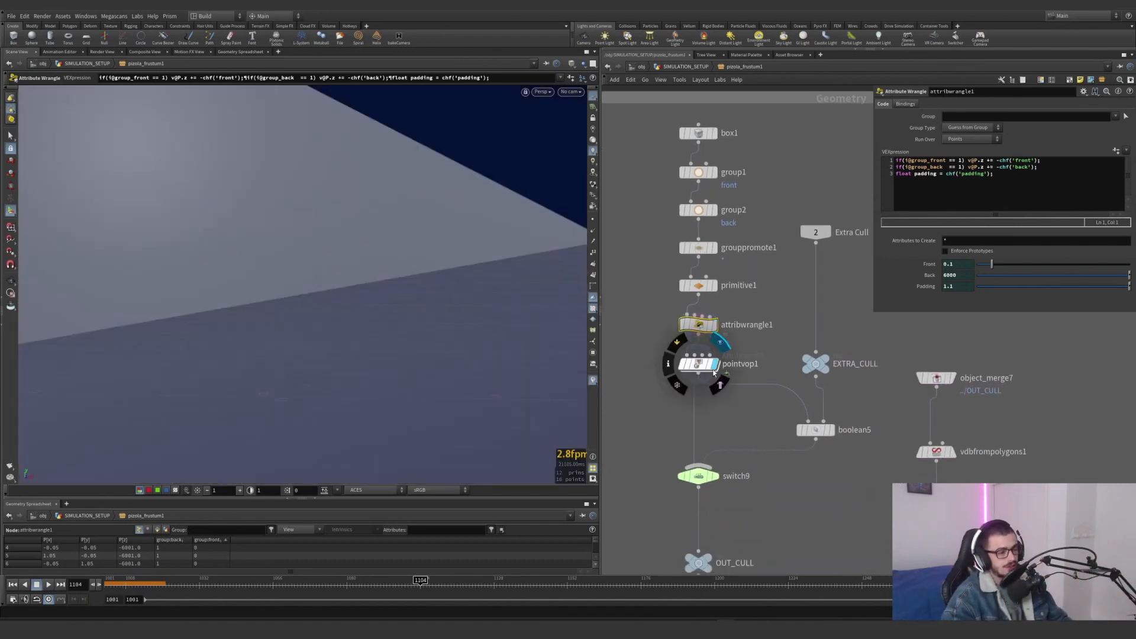
{"action": "double_click", "coordinate": [698, 365]}
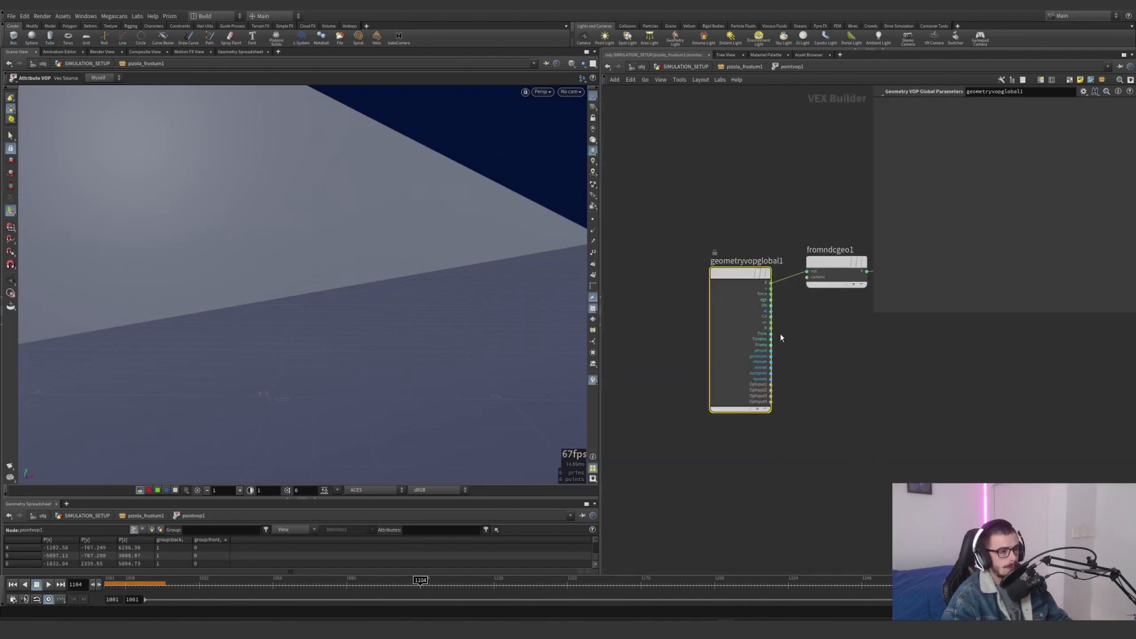
Select the fromndcgeo1 node between the global inputs and the output, and examine its Camera parameter
{"action": "middle_click_drag", "start_coordinate": [785, 354], "coordinate": [771, 362]}
{"action": "scroll", "coordinate": [770, 362], "scroll_direction": "down", "scroll_amount": 4}
{"action": "left_click_drag", "start_coordinate": [731, 328], "coordinate": [703, 315]}
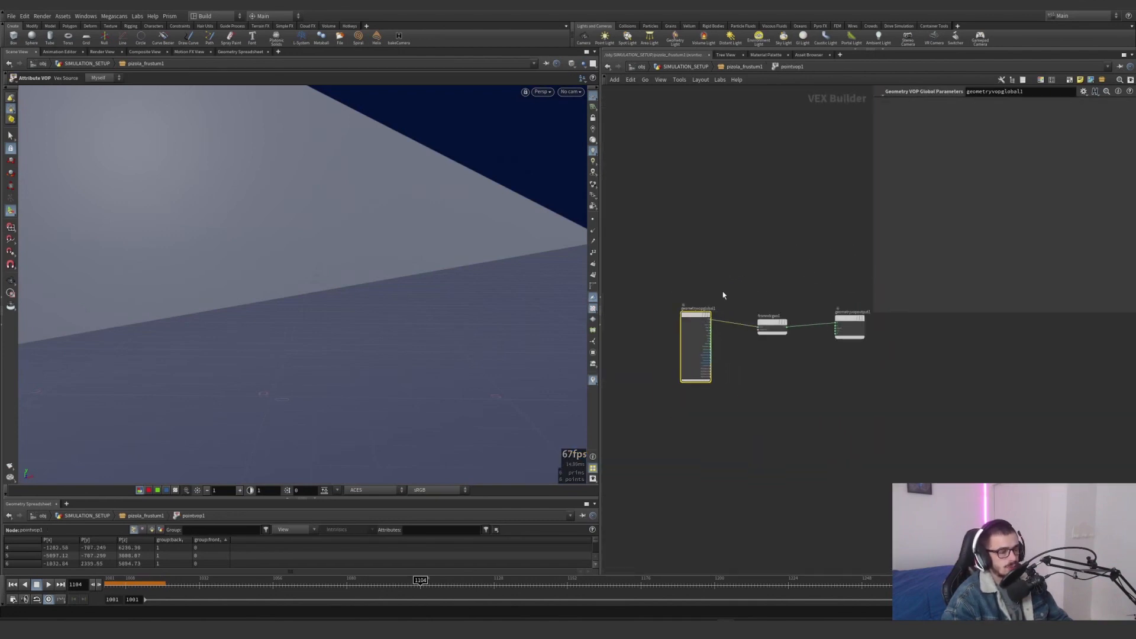
{"action": "scroll", "coordinate": [737, 352], "scroll_direction": "up", "scroll_amount": 4}
{"action": "middle_click_drag", "start_coordinate": [786, 350], "coordinate": [727, 378]}
{"action": "left_click_drag", "start_coordinate": [812, 372], "coordinate": [858, 390]}
{"action": "scroll", "coordinate": [712, 314], "scroll_direction": "up", "scroll_amount": 2}
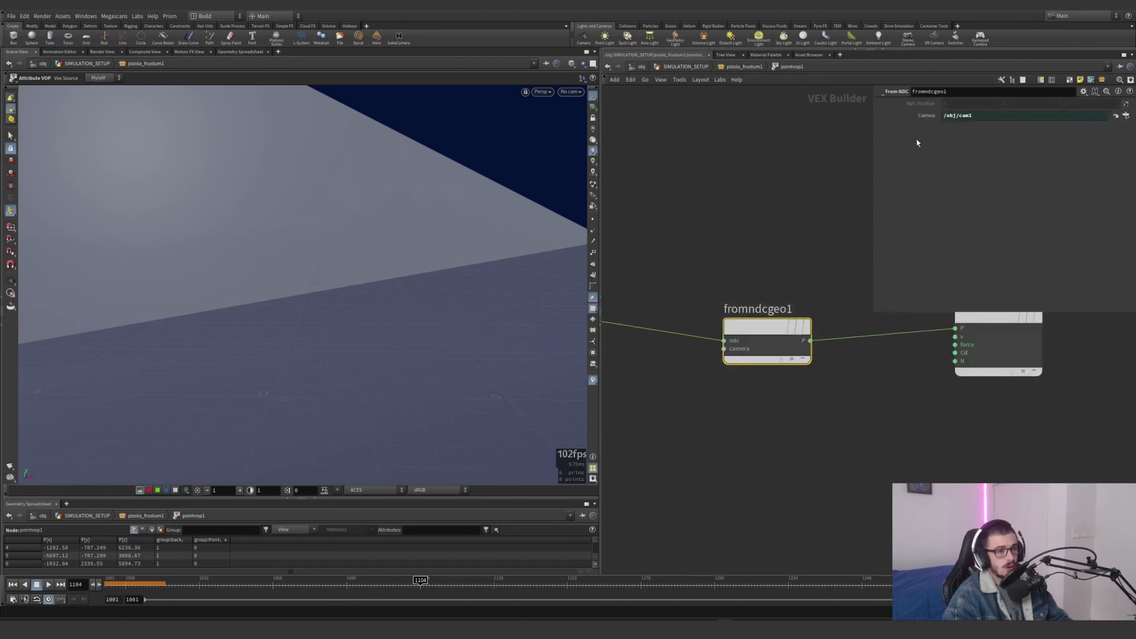
Return from the VEX network to the pizola_frustum1 network and view the whole frustum geometry
{"action": "left_click_drag", "start_coordinate": [979, 120], "coordinate": [923, 119]}
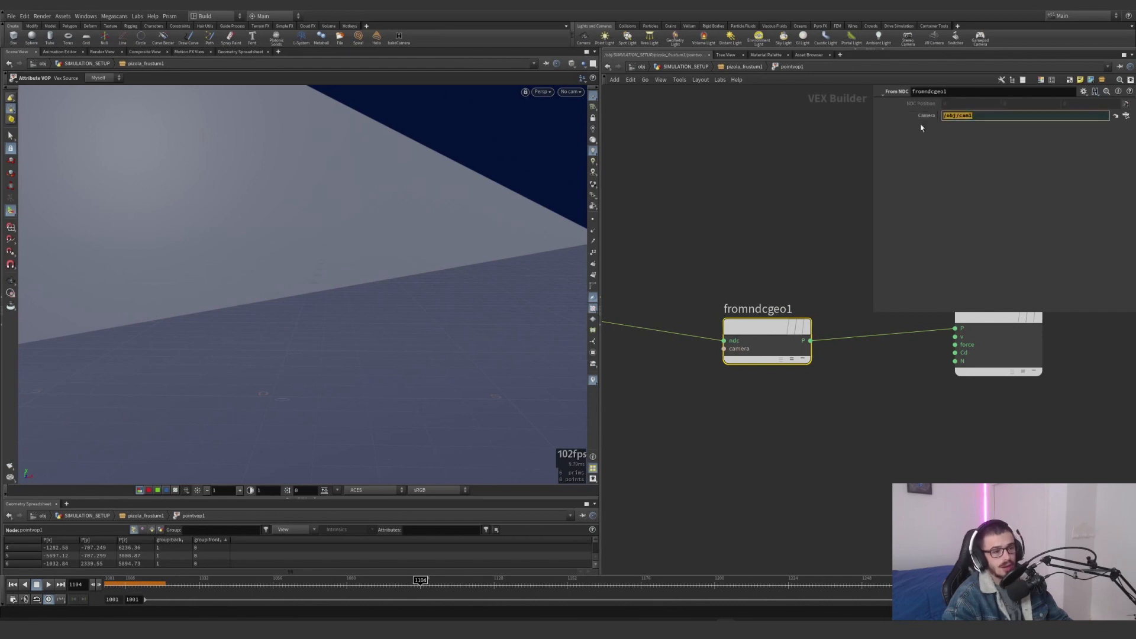
{"action": "middle_click_drag", "start_coordinate": [865, 228], "coordinate": [699, 249]}
{"action": "left_click_drag", "start_coordinate": [701, 251], "coordinate": [891, 406]}
{"action": "left_click", "coordinate": [740, 68]}
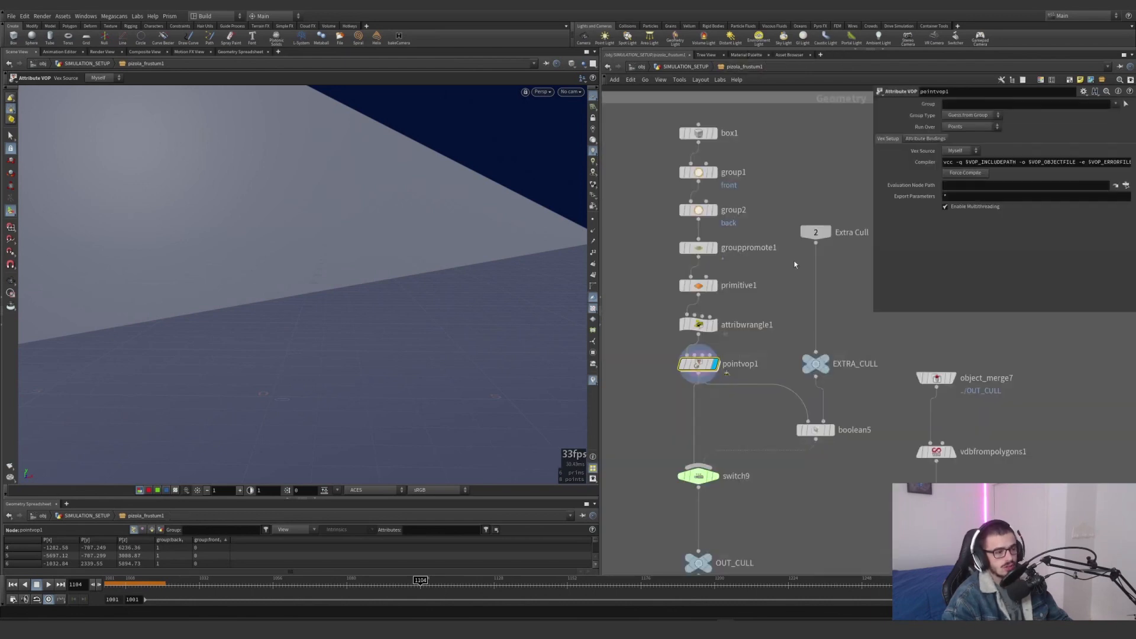
{"action": "key", "text": "space+g"}
{"action": "left_click_drag", "start_coordinate": [383, 299], "coordinate": [414, 335], "text": "alt"}
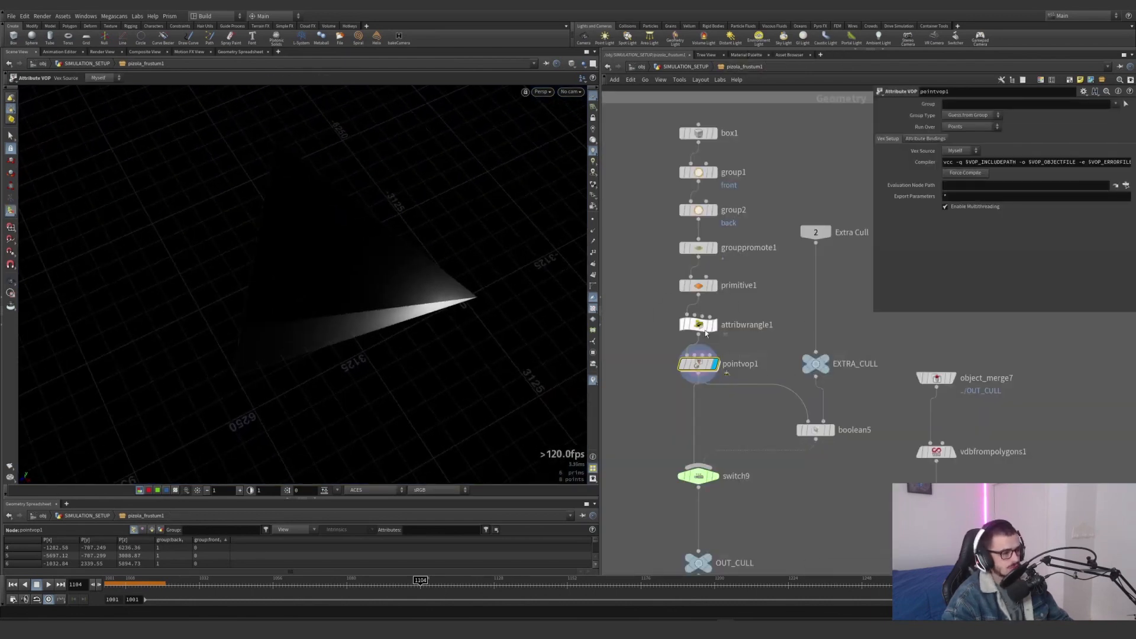
Bypass attribwrangle1 and examine the frustum without the front and back clipping stretch
{"action": "mouse_move", "coordinate": [698, 325]}
{"action": "left_click", "coordinate": [677, 306]}
{"action": "right_click", "coordinate": [466, 296]}
{"action": "key", "text": "space+g"}
{"action": "left_click_drag", "start_coordinate": [471, 297], "coordinate": [413, 304], "text": "alt"}
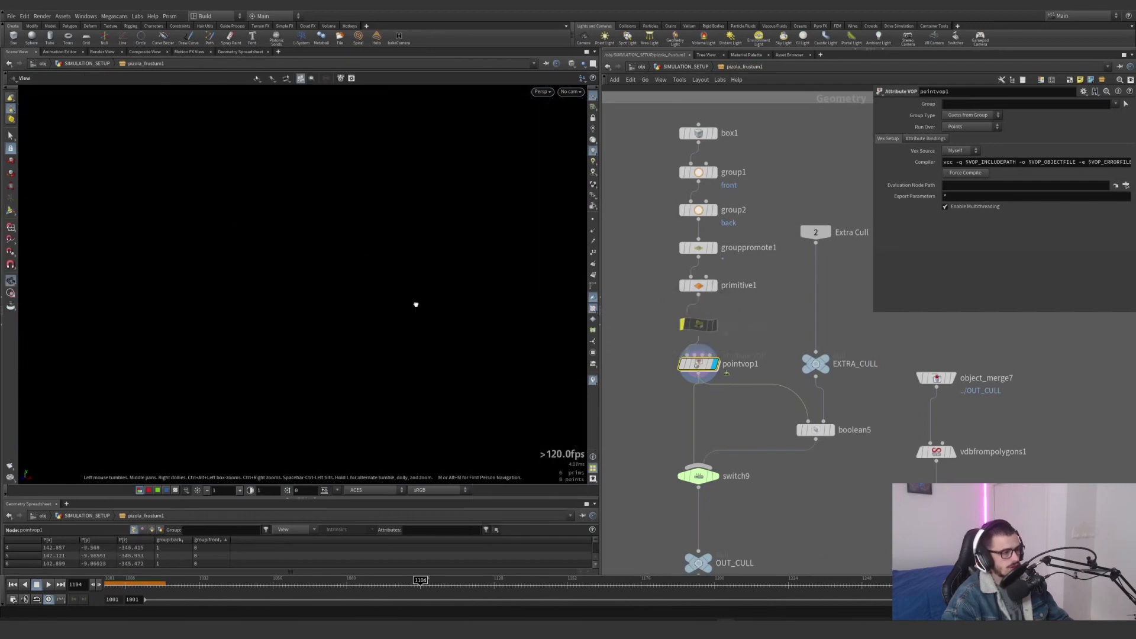
{"action": "left_click", "coordinate": [594, 99]}
{"action": "key", "text": "space+g"}
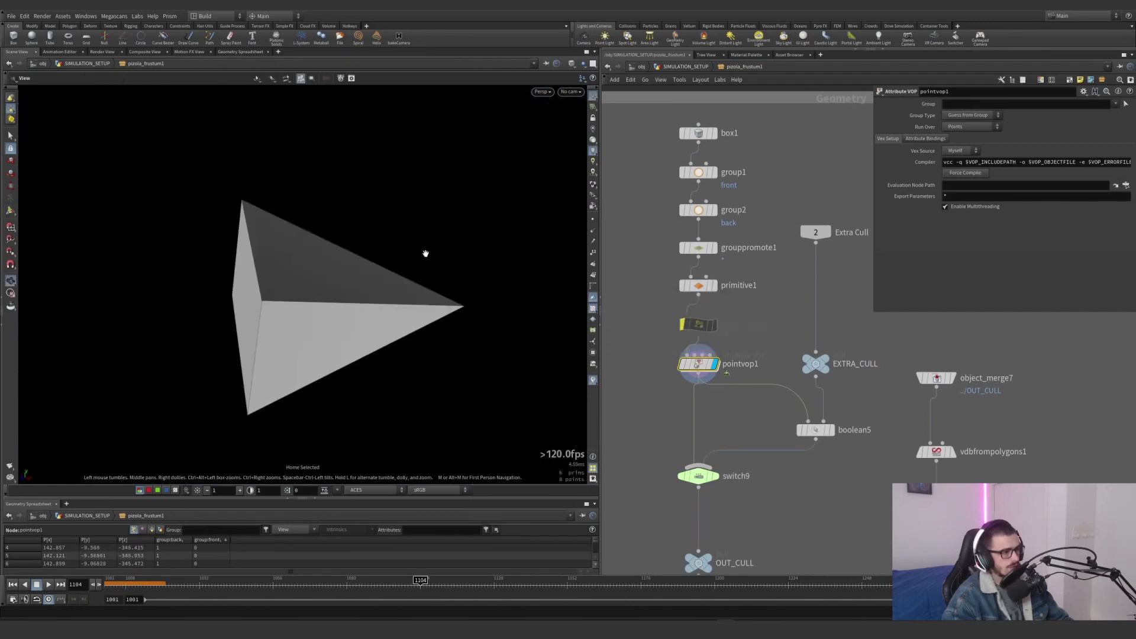
{"action": "right_click_drag", "start_coordinate": [426, 254], "coordinate": [185, 395], "text": "alt"}
{"action": "right_click_drag", "start_coordinate": [265, 352], "coordinate": [193, 363], "text": "alt"}
{"action": "left_click_drag", "start_coordinate": [351, 318], "coordinate": [243, 332]}
{"action": "key", "text": "Return"}
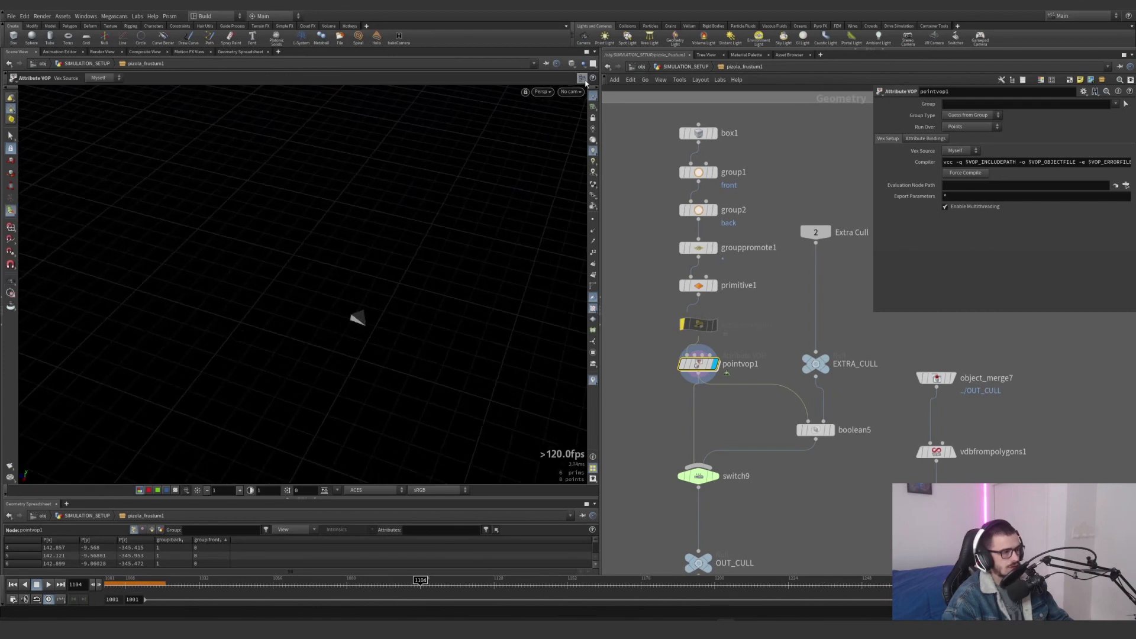
Show the other scene objects in the viewport and compare the short frustum with the camera's position and direction
{"action": "left_click", "coordinate": [584, 64]}
{"action": "left_click_drag", "start_coordinate": [363, 322], "coordinate": [459, 291], "text": "alt"}
{"action": "scroll", "coordinate": [459, 292], "scroll_direction": "up", "scroll_amount": 8}
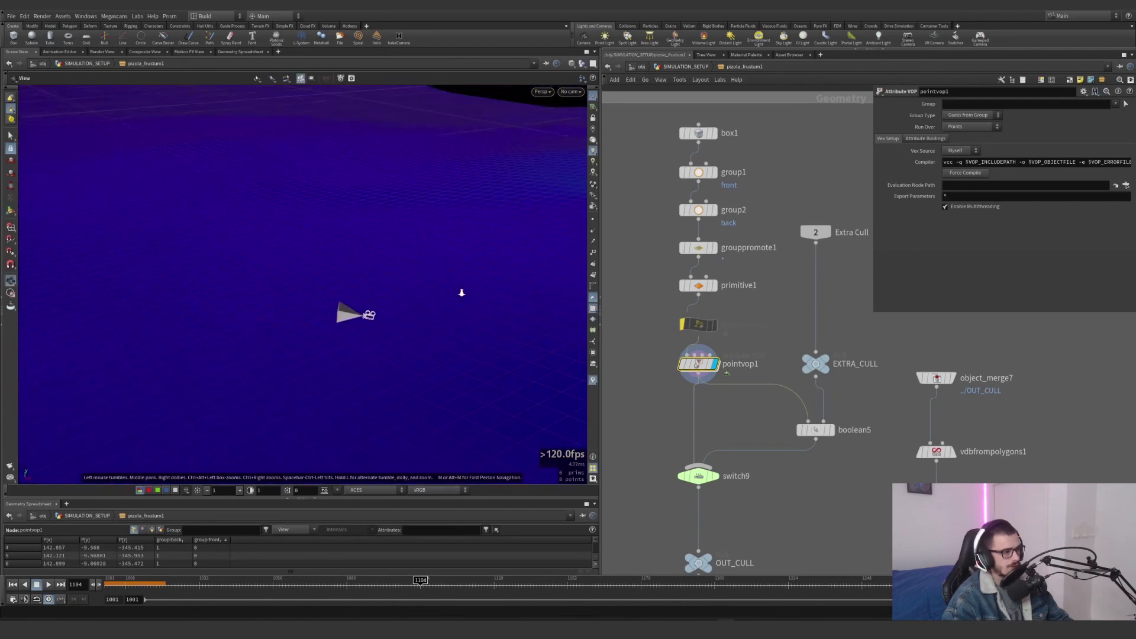
{"action": "middle_click_drag", "start_coordinate": [460, 292], "coordinate": [373, 261], "text": "alt"}
{"action": "left_click_drag", "start_coordinate": [373, 261], "coordinate": [339, 286], "text": "alt"}
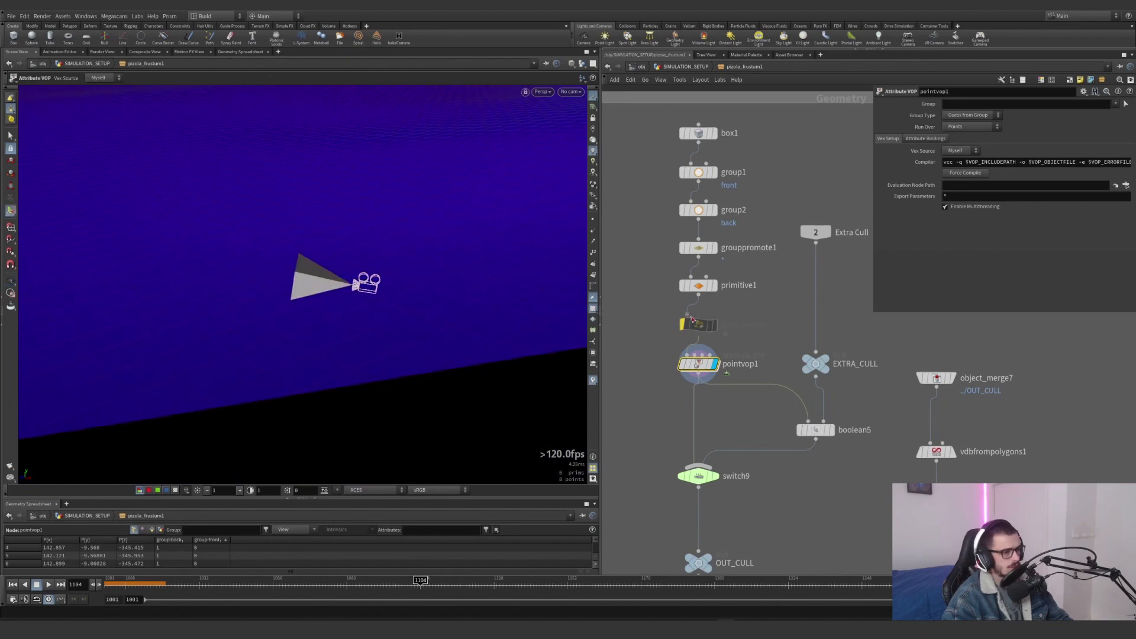
{"action": "left_click_drag", "start_coordinate": [254, 308], "coordinate": [343, 267], "text": "alt"}
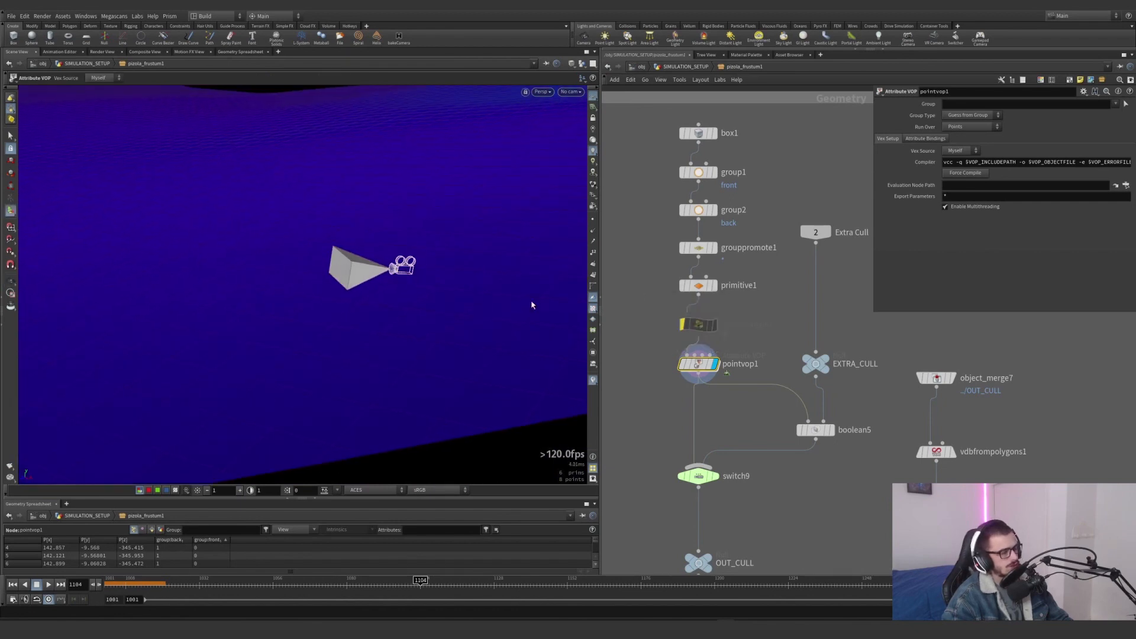
Re-enable attribwrangle1 and examine the stretched frustum from the camera over the terrain
{"action": "left_click", "coordinate": [676, 304]}
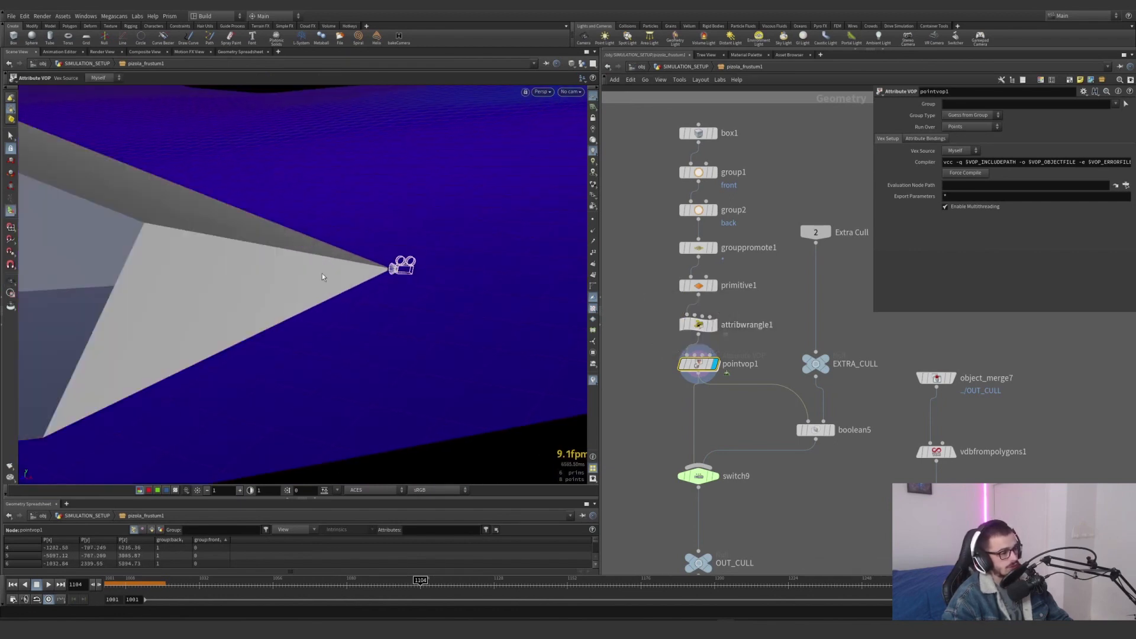
{"action": "left_click_drag", "start_coordinate": [323, 277], "coordinate": [330, 371], "text": "alt"}
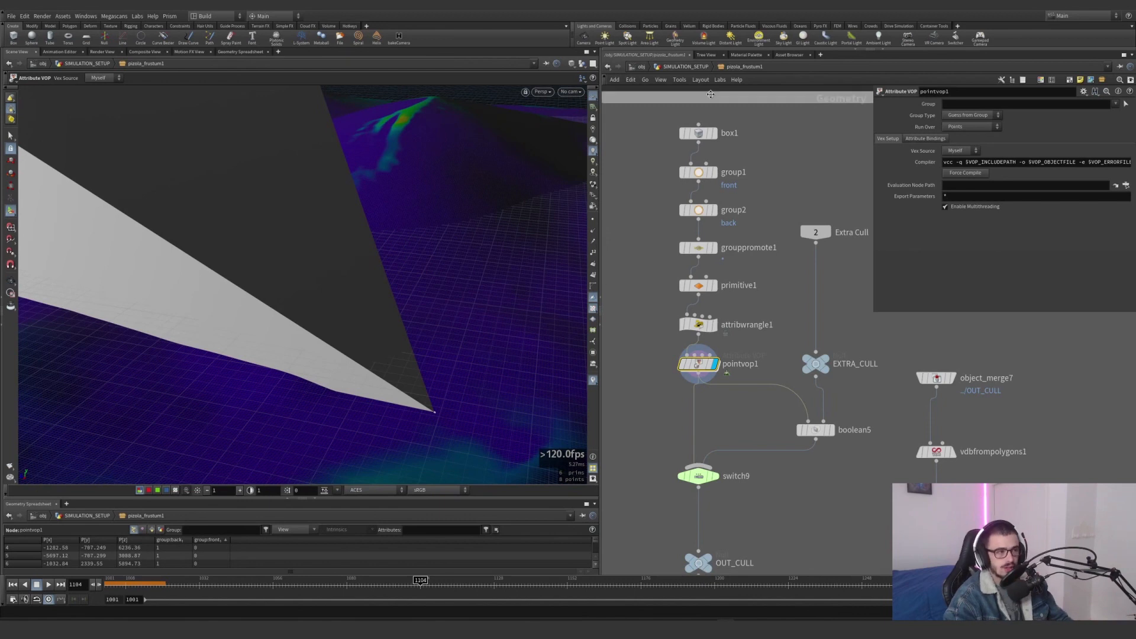
Return to the SIMULATION_SETUP network and turn on Visualize for pizola_frustum1 to examine the frustum against the whole terrain
{"action": "left_click", "coordinate": [685, 66]}
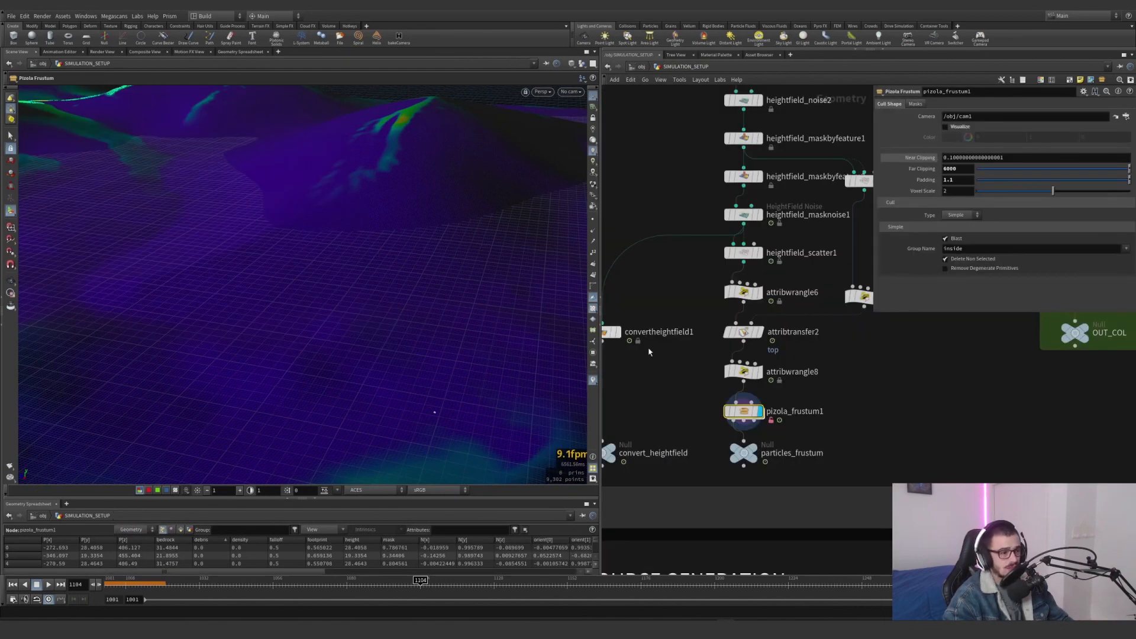
{"action": "left_click_drag", "start_coordinate": [310, 231], "coordinate": [342, 258], "text": "alt"}
{"action": "left_click", "coordinate": [953, 132]}
{"action": "left_click_drag", "start_coordinate": [278, 201], "coordinate": [246, 283], "text": "alt"}
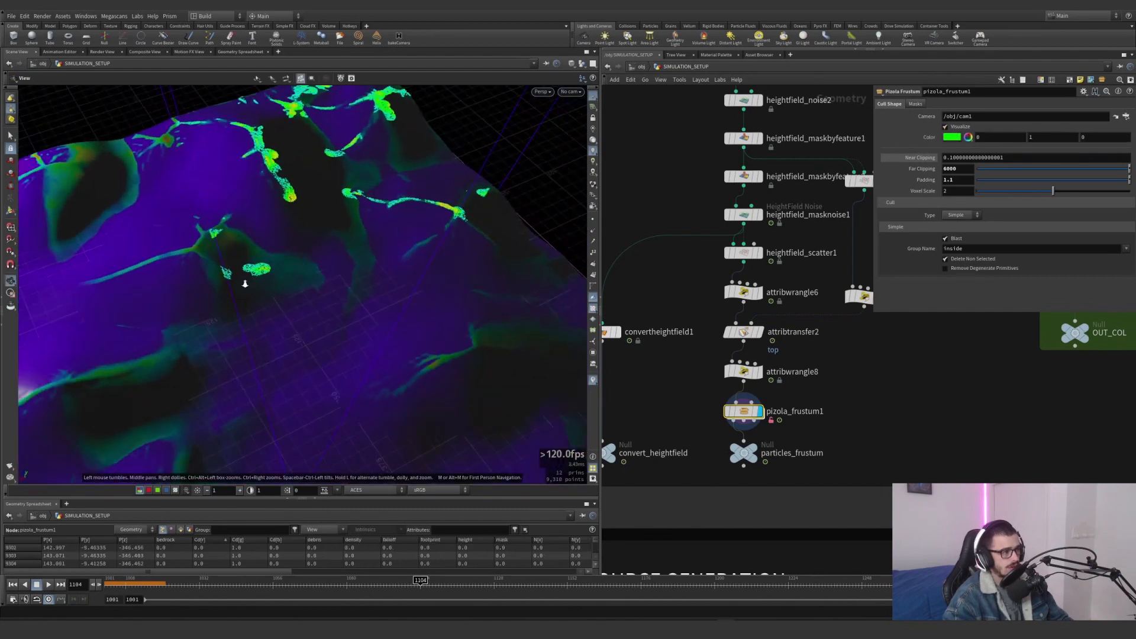
{"action": "scroll", "coordinate": [260, 275], "scroll_direction": "down", "scroll_amount": 5}
{"action": "left_click_drag", "start_coordinate": [292, 254], "coordinate": [227, 382], "text": "alt"}
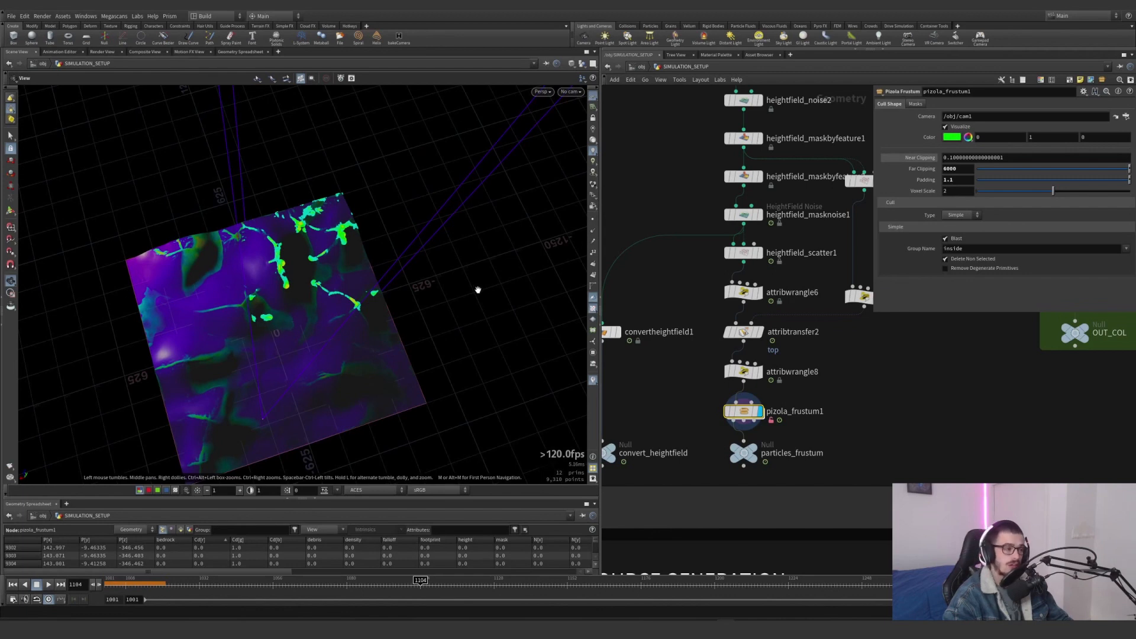
{"action": "key", "text": "Return"}
Display object_merge19 at the start of Collider Generation and turn off the coloured mask visualization on the terrain
{"action": "scroll", "coordinate": [763, 423], "scroll_direction": "down", "scroll_amount": 6}
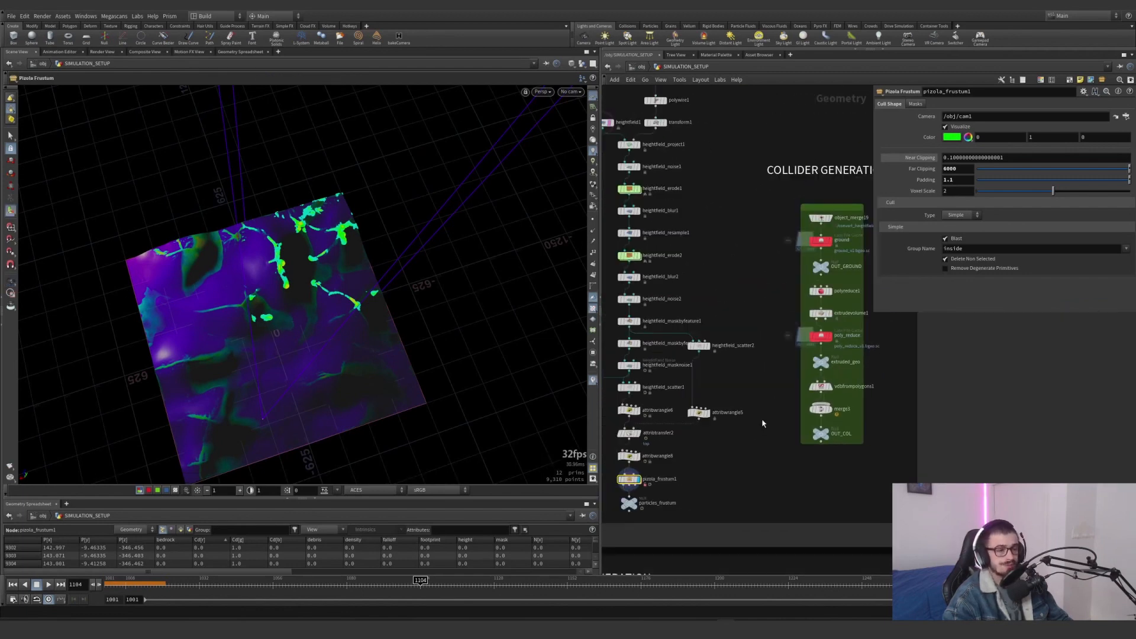
{"action": "scroll", "coordinate": [750, 253], "scroll_direction": "up", "scroll_amount": 4}
{"action": "middle_click_drag", "start_coordinate": [844, 222], "coordinate": [970, 224]}
{"action": "left_click", "coordinate": [722, 243]}
{"action": "scroll", "coordinate": [712, 246], "scroll_direction": "down", "scroll_amount": 3}
{"action": "scroll", "coordinate": [778, 281], "scroll_direction": "down", "scroll_amount": 3}
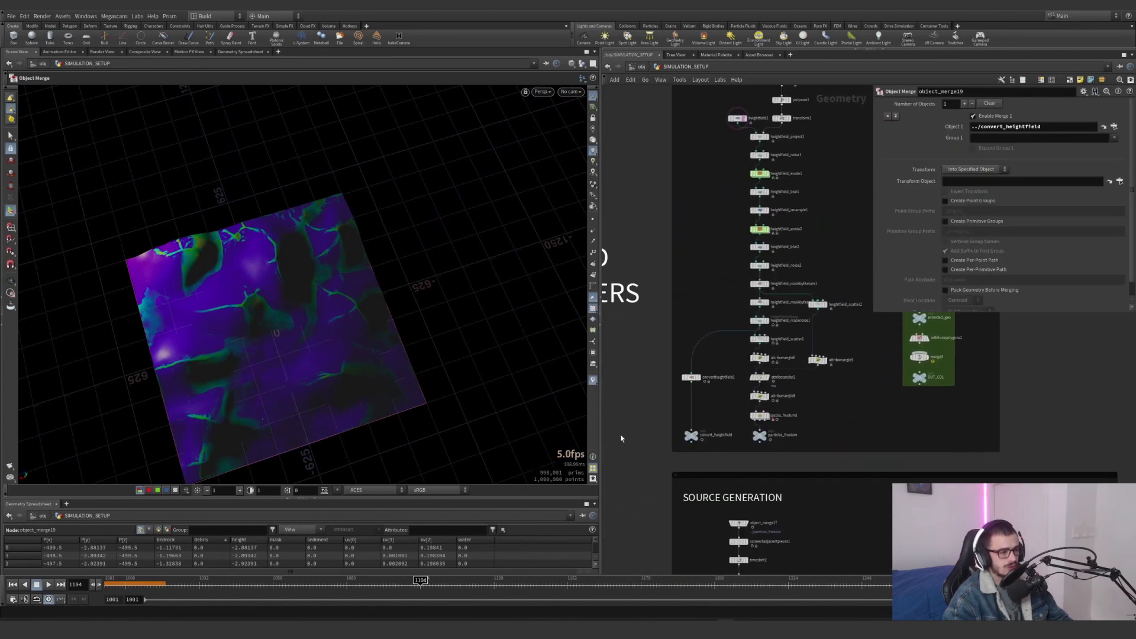
{"action": "left_click", "coordinate": [590, 382]}
Display the ground file cache, followed by the OUT_GROUND null in Collider Generation
{"action": "middle_click_drag", "start_coordinate": [864, 306], "coordinate": [685, 405]}
{"action": "scroll", "coordinate": [773, 327], "scroll_direction": "up", "scroll_amount": 4}
{"action": "left_click", "coordinate": [720, 303]}
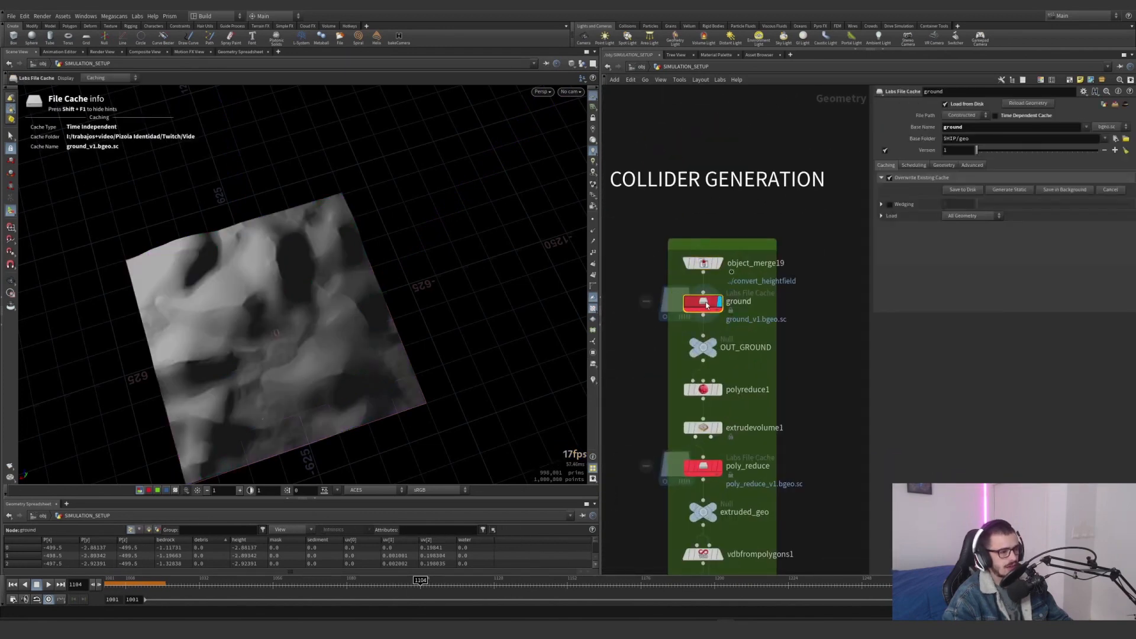
{"action": "mouse_move", "coordinate": [705, 303]}
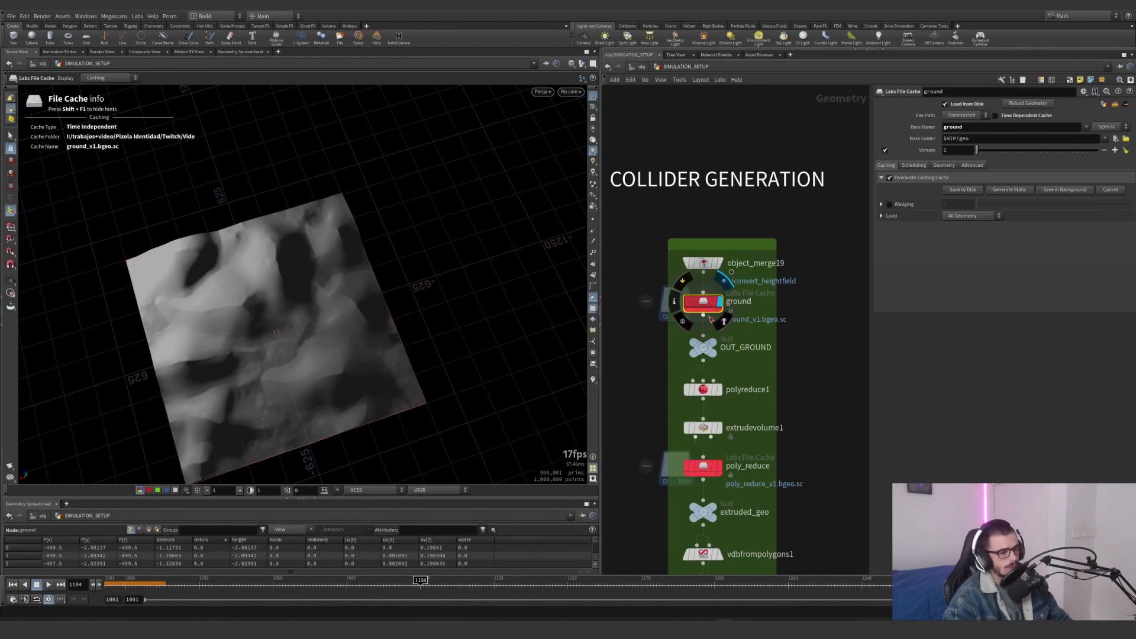
{"action": "left_click", "coordinate": [716, 347]}
Display polyreduce1 and select extrudevolume1 to examine its depth and base settings
{"action": "mouse_move", "coordinate": [715, 398]}
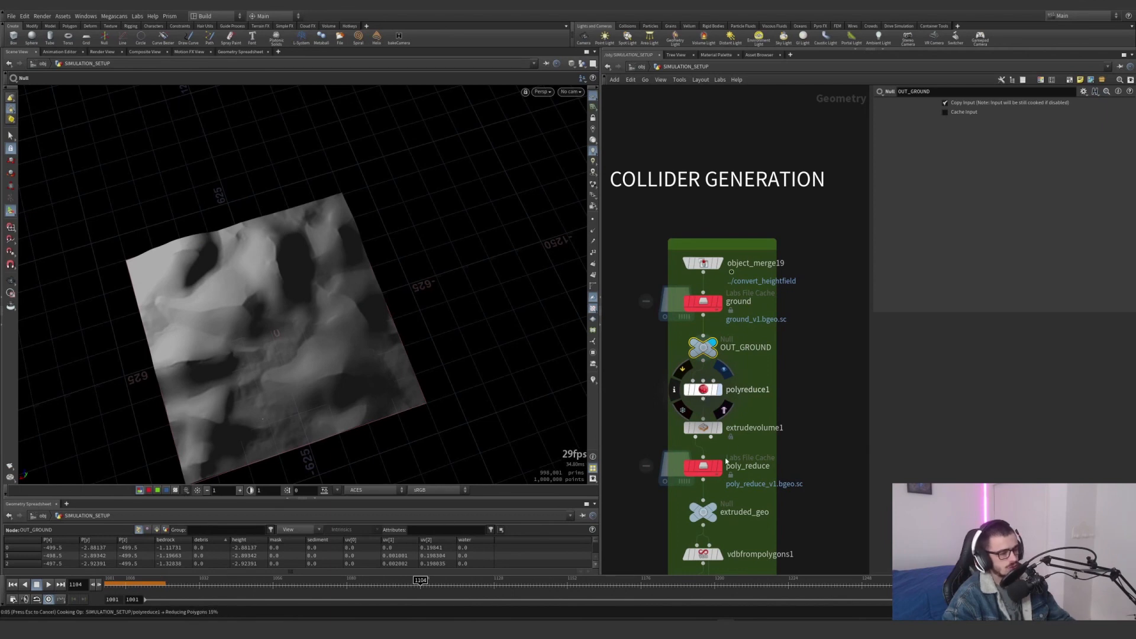
{"action": "left_click_drag", "start_coordinate": [758, 445], "coordinate": [711, 422]}
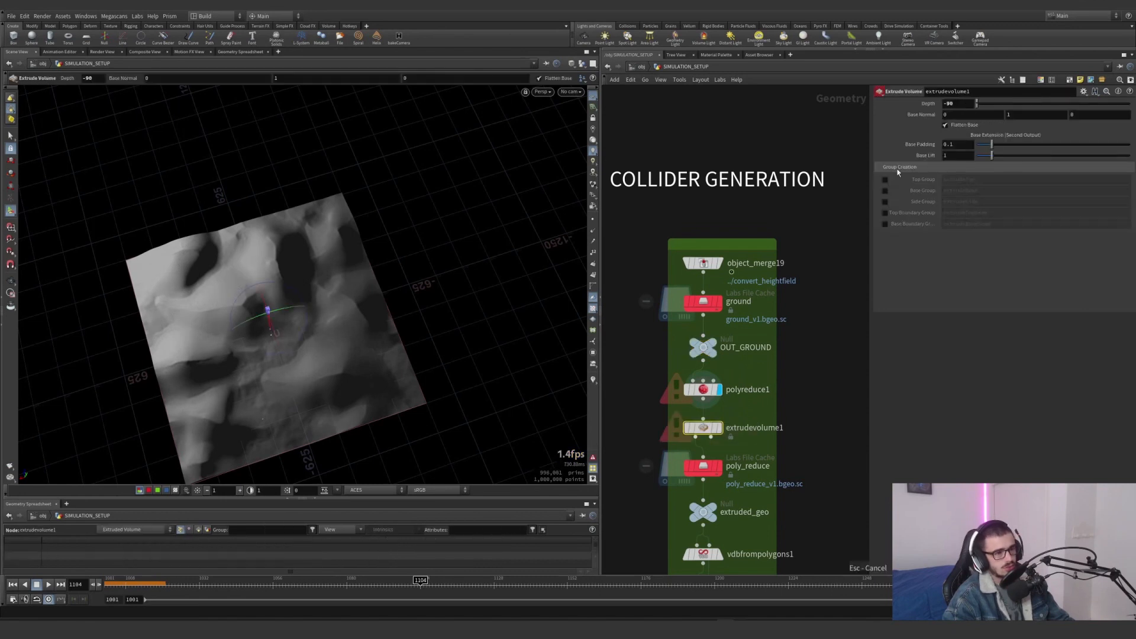
Display the poly_reduce file cache and examine its reduced terrain mesh up close
{"action": "mouse_move", "coordinate": [718, 467]}
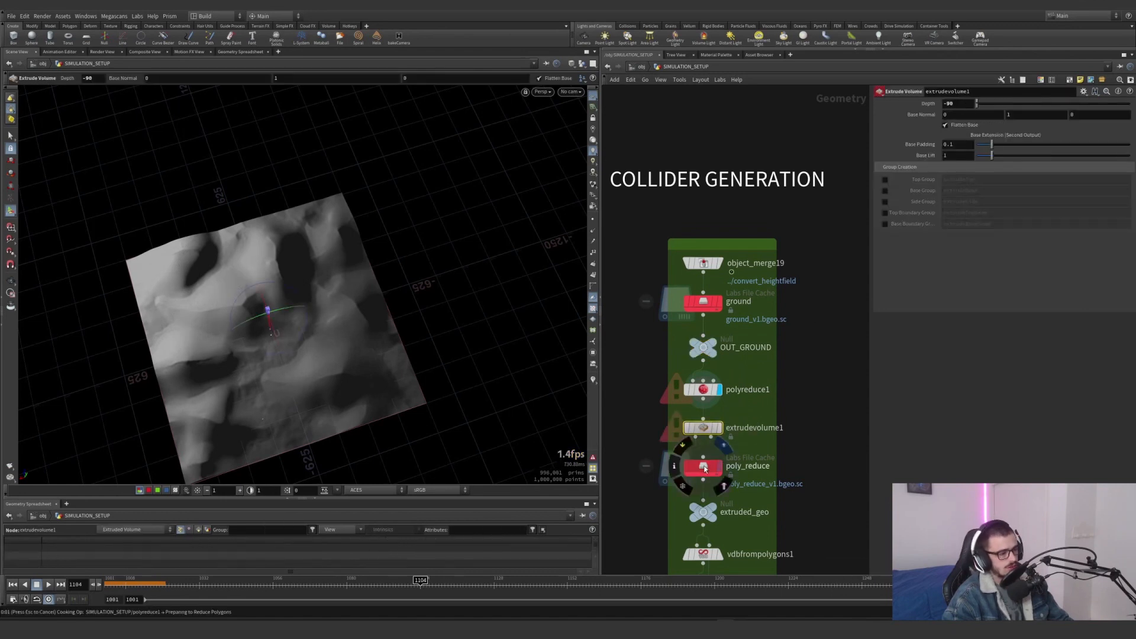
{"action": "left_click", "coordinate": [714, 468]}
{"action": "double_click", "coordinate": [708, 467]}
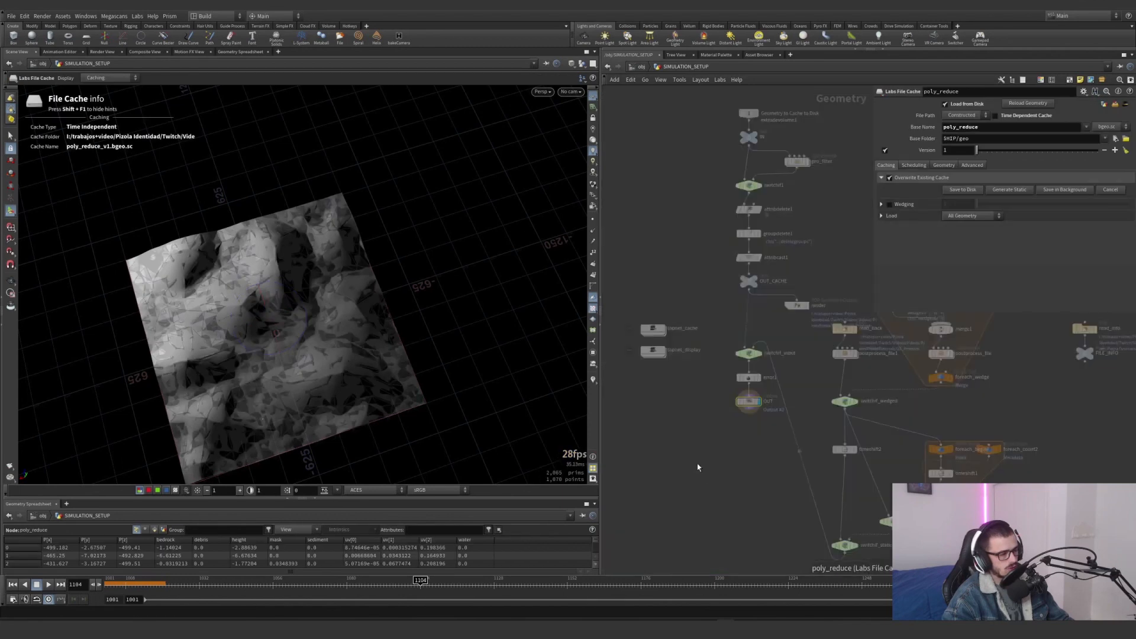
{"action": "right_click_drag", "start_coordinate": [287, 358], "coordinate": [423, 322], "text": "alt"}
{"action": "mouse_move", "coordinate": [423, 322]}
{"action": "left_mouse_down", "text": "alt"}
{"action": "mouse_move", "coordinate": [385, 260]}
{"action": "mouse_move", "coordinate": [420, 302]}
{"action": "left_mouse_up", "text": "alt"}
{"action": "left_click", "coordinate": [669, 68]}
{"action": "middle_click_drag", "start_coordinate": [420, 302], "coordinate": [374, 298], "text": "alt"}
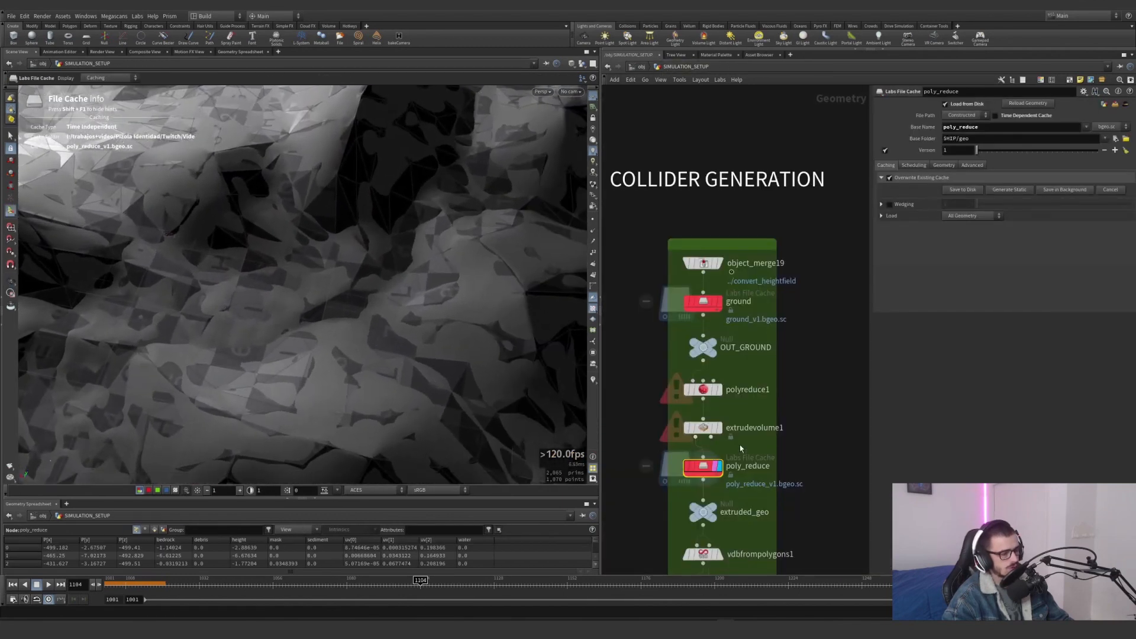
Display extruded_geo with poly_reduce templated and examine the polygon edges and side walls of the extruded terrain
{"action": "left_click", "coordinate": [583, 63]}
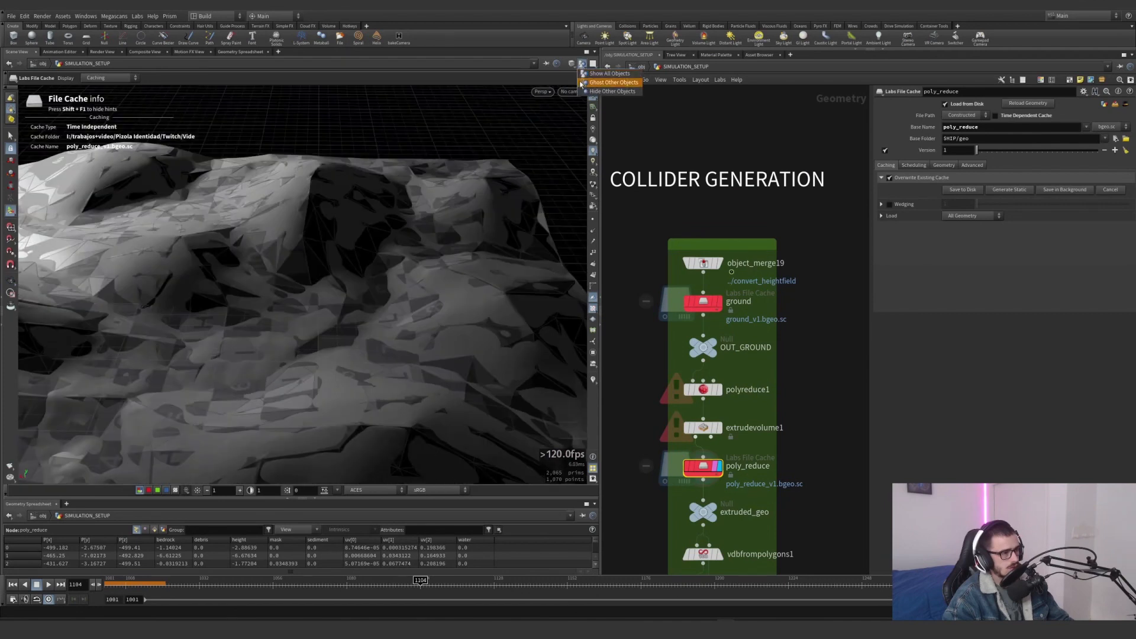
{"action": "left_click", "coordinate": [596, 93]}
{"action": "left_click_drag", "start_coordinate": [390, 222], "coordinate": [347, 271], "text": "alt"}
{"action": "middle_click_drag", "start_coordinate": [848, 432], "coordinate": [833, 334]}
{"action": "left_click", "coordinate": [697, 409]}
{"action": "left_click", "coordinate": [696, 413]}
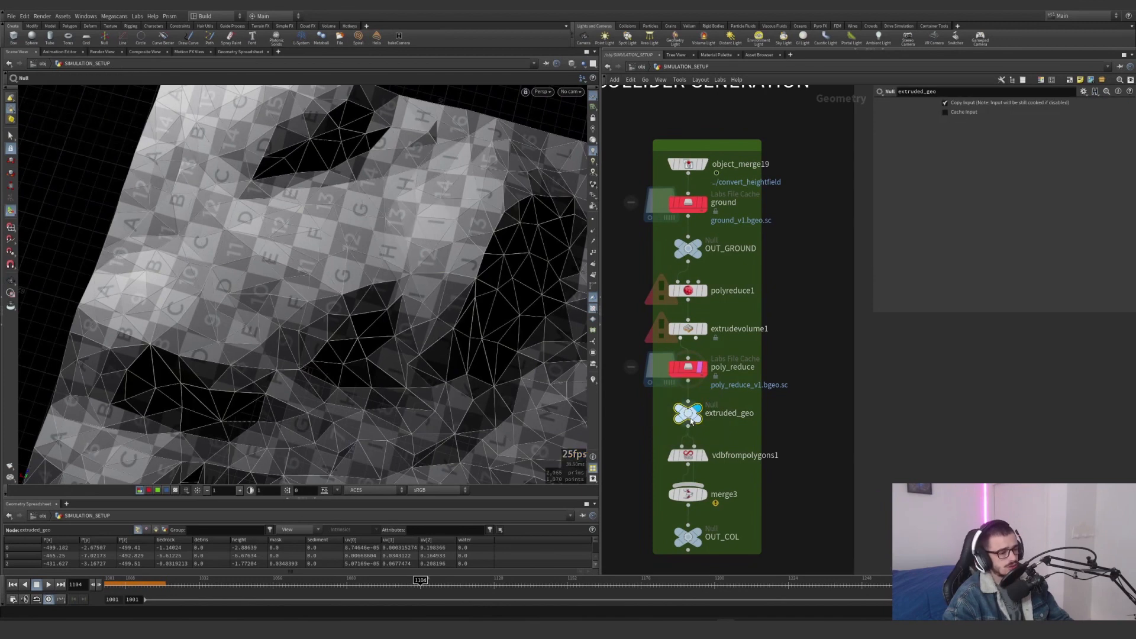
{"action": "left_click_drag", "start_coordinate": [473, 398], "coordinate": [414, 324]}
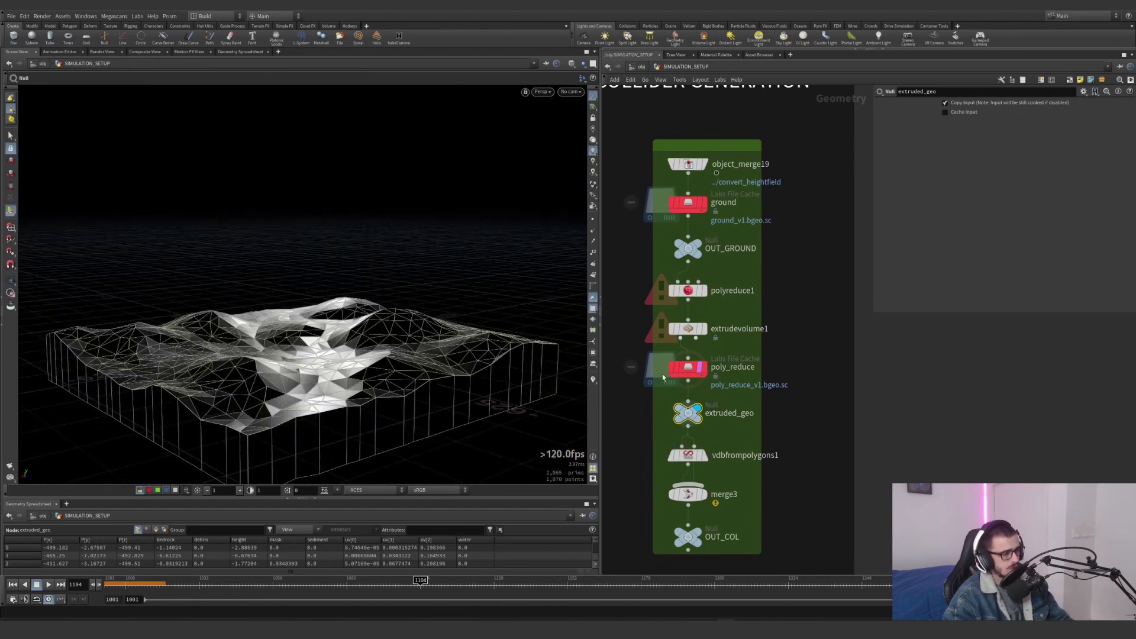
Display vdbfrompolygons1 and examine its Distance VDB name, collision
{"action": "left_click", "coordinate": [703, 455]}
{"action": "left_click", "coordinate": [687, 455]}
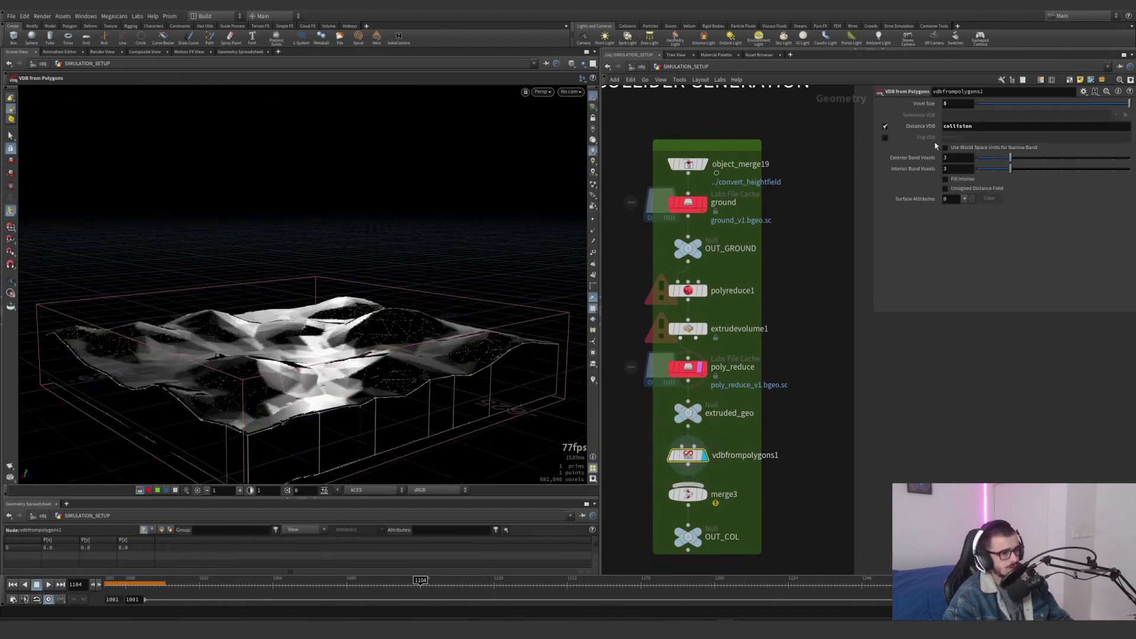
{"action": "double_click", "coordinate": [944, 126]}
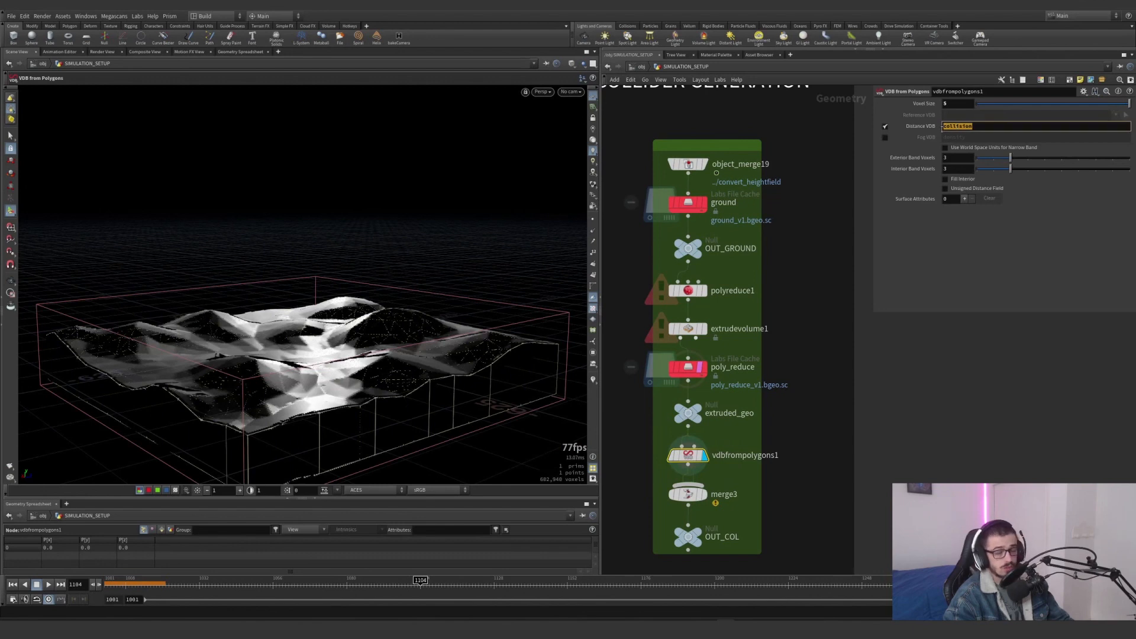
Display merge3, which combines the VDB with the extruded geometry, and the OUT_COL null below it
{"action": "left_click", "coordinate": [703, 495]}
{"action": "left_click", "coordinate": [689, 499]}
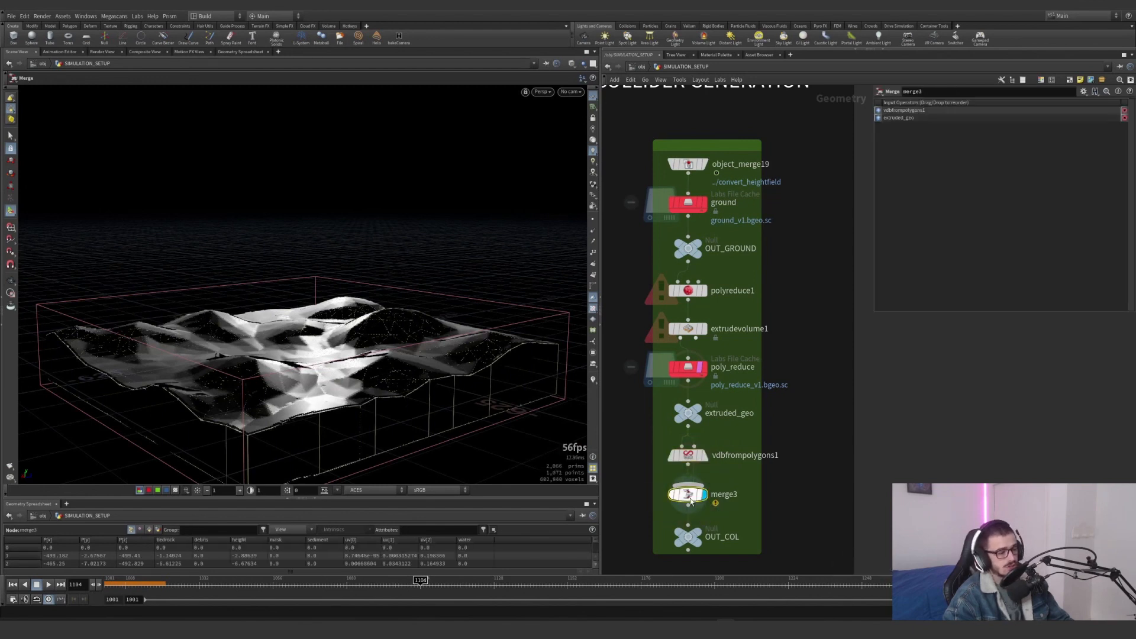
{"action": "left_click", "coordinate": [706, 518]}
{"action": "left_click", "coordinate": [689, 536]}
Display the OUT null of the Source + Simulation block and examine the smoke simulations and their bounding boxes over the terrain
{"action": "scroll", "coordinate": [737, 527], "scroll_direction": "down", "scroll_amount": 1}
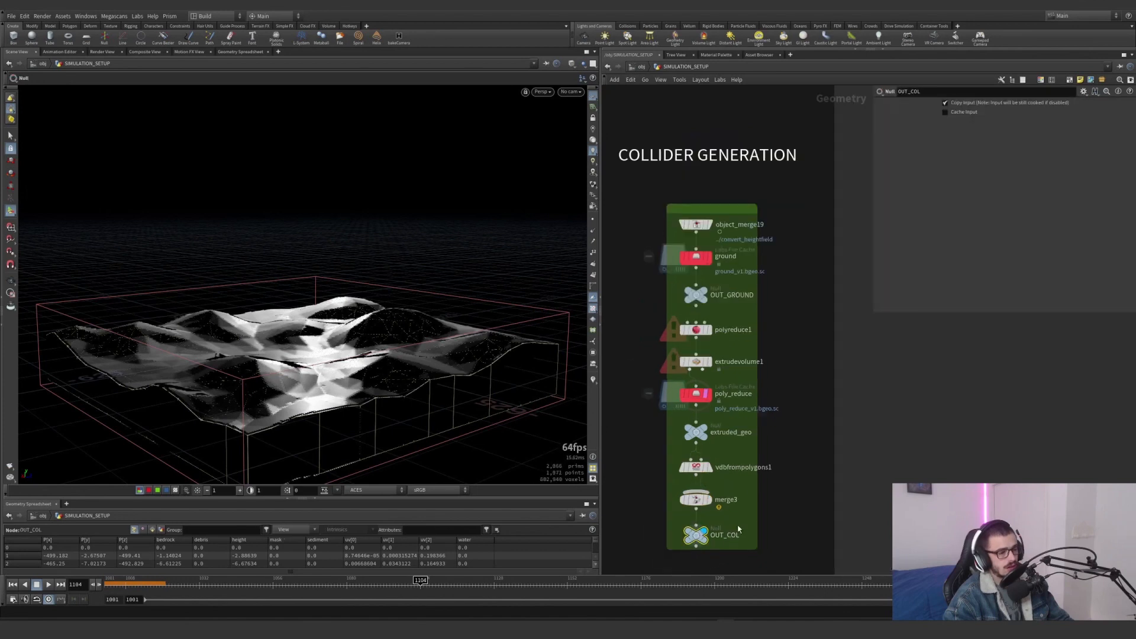
{"action": "scroll", "coordinate": [738, 529], "scroll_direction": "down", "scroll_amount": 4}
{"action": "middle_click_drag", "start_coordinate": [737, 529], "coordinate": [818, 145]}
{"action": "scroll", "coordinate": [818, 145], "scroll_direction": "down", "scroll_amount": 2}
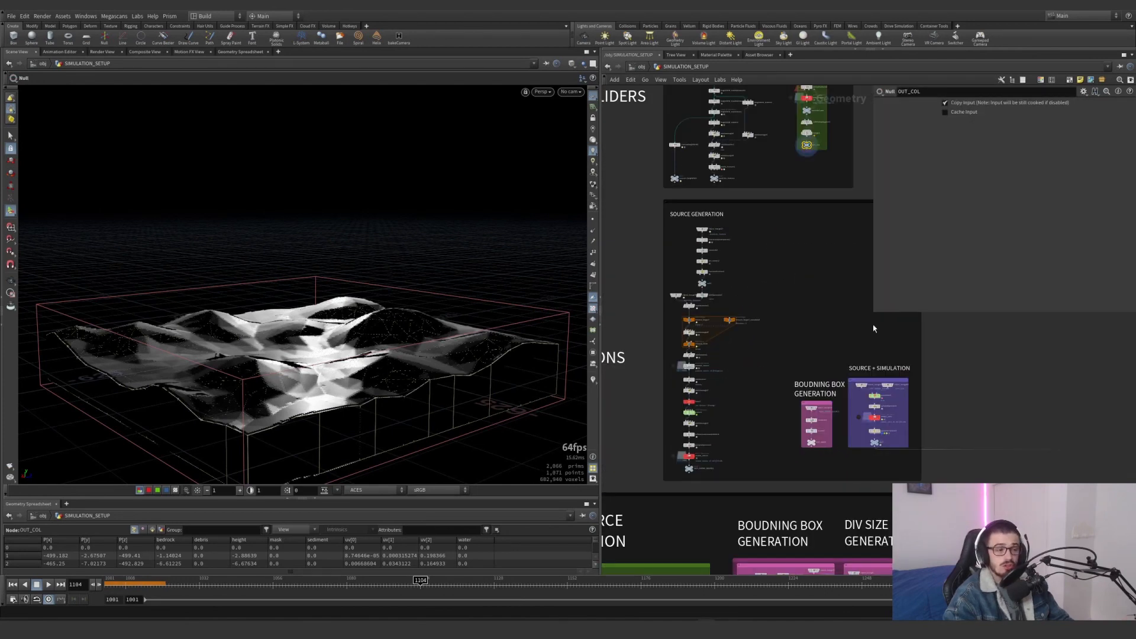
{"action": "left_click_drag", "start_coordinate": [874, 313], "coordinate": [955, 328]}
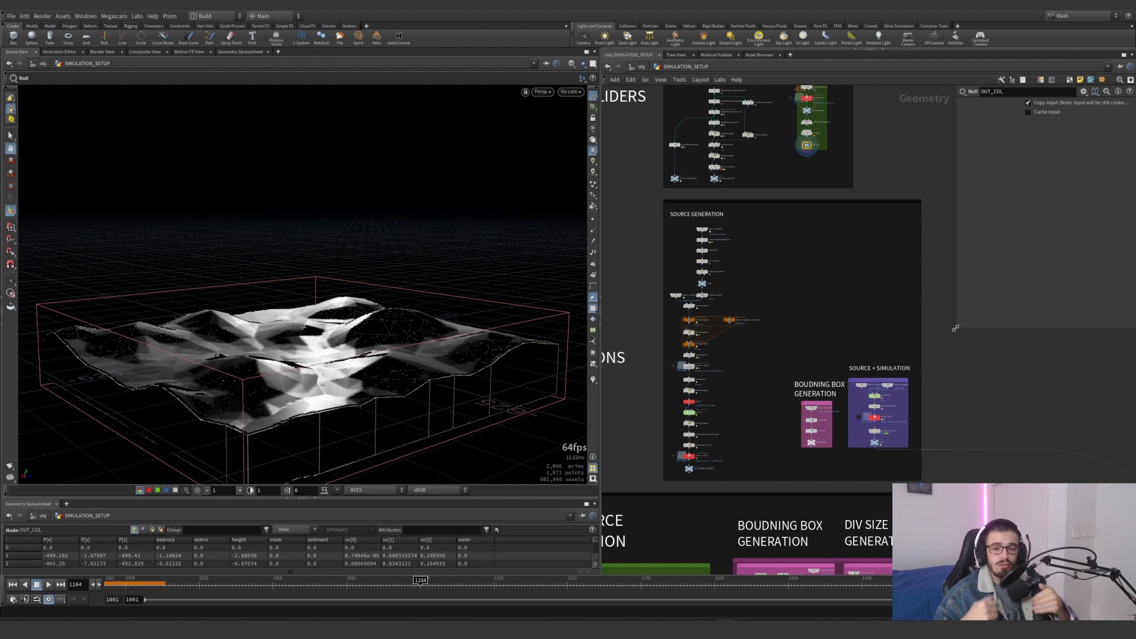
{"action": "middle_click_drag", "start_coordinate": [770, 283], "coordinate": [886, 282]}
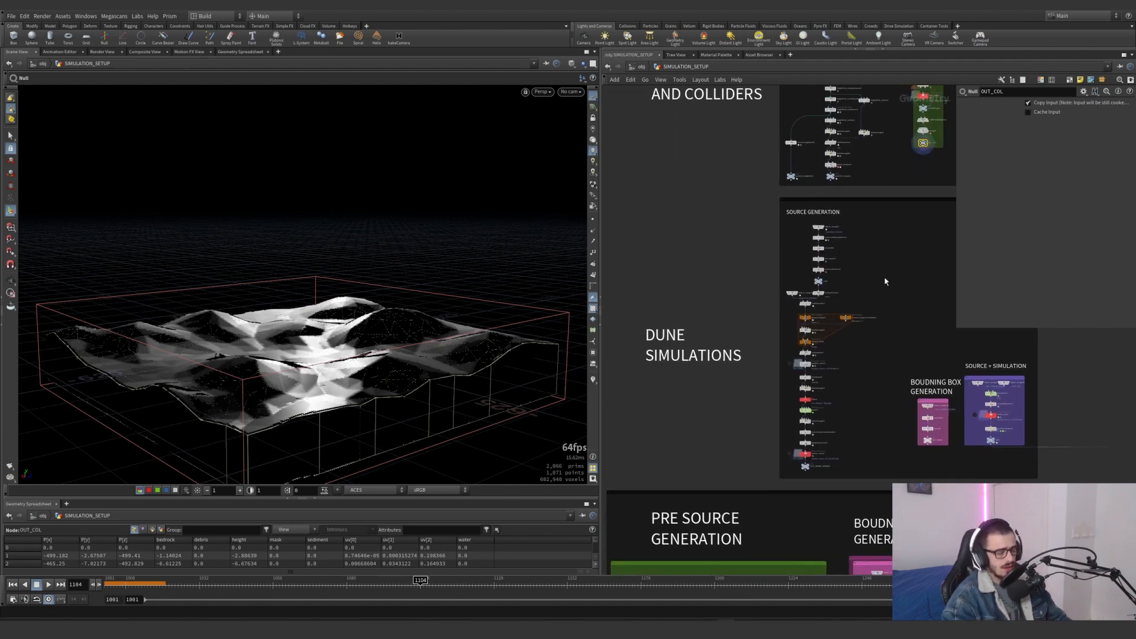
{"action": "left_click_drag", "start_coordinate": [767, 299], "coordinate": [645, 391]}
{"action": "scroll", "coordinate": [1005, 447], "scroll_direction": "up", "scroll_amount": 5}
{"action": "mouse_move", "coordinate": [996, 441]}
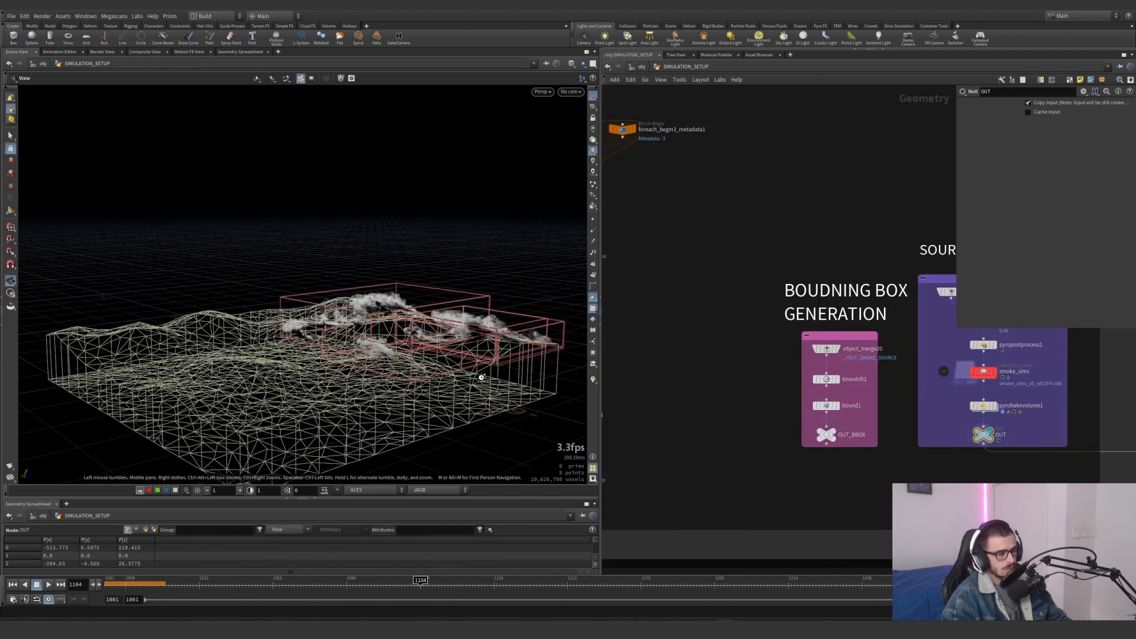
{"action": "left_click_drag", "start_coordinate": [484, 380], "coordinate": [457, 364], "text": "alt"}
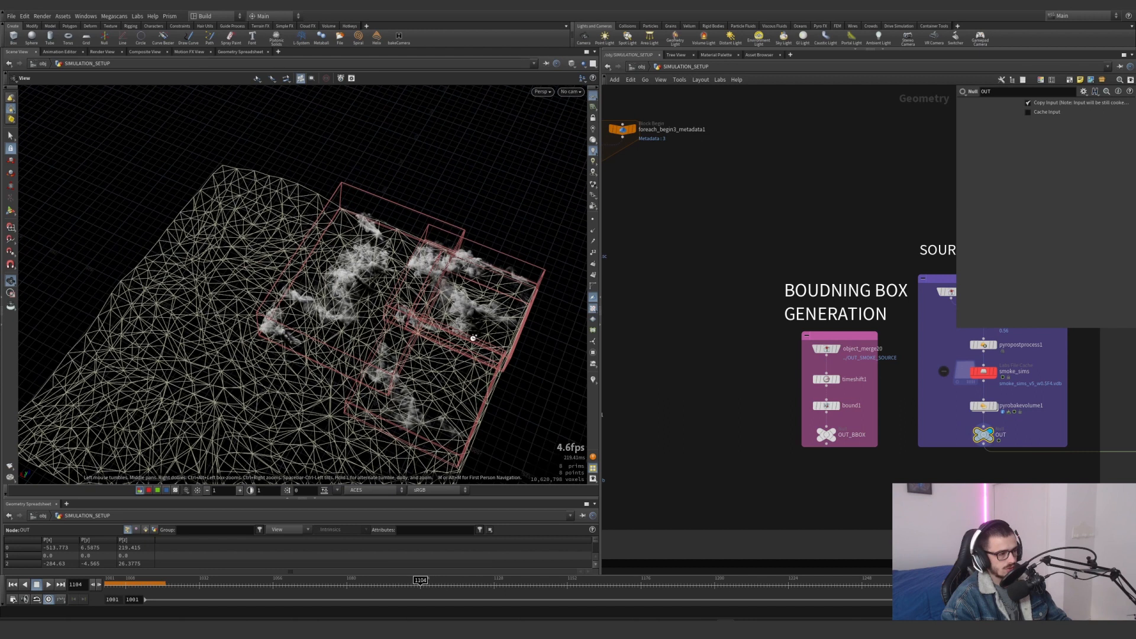
{"action": "scroll", "coordinate": [473, 337], "scroll_direction": "up", "scroll_amount": 3}
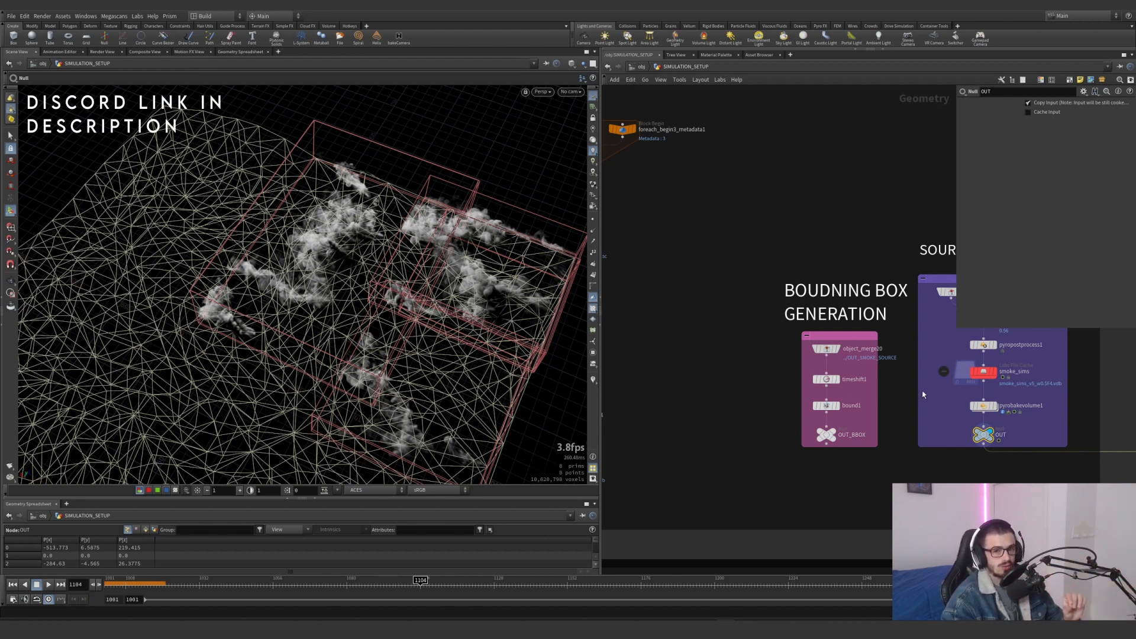
Display object_merge17 and connectadjacentpieces1 in the Source Generation network and examine their parameters
{"action": "scroll", "coordinate": [748, 261], "scroll_direction": "down", "scroll_amount": 4}
{"action": "scroll", "coordinate": [748, 264], "scroll_direction": "down", "scroll_amount": 3}
{"action": "middle_click_drag", "start_coordinate": [749, 264], "coordinate": [779, 319]}
{"action": "scroll", "coordinate": [735, 213], "scroll_direction": "up", "scroll_amount": 7}
{"action": "middle_click_drag", "start_coordinate": [736, 213], "coordinate": [776, 249]}
{"action": "scroll", "coordinate": [727, 205], "scroll_direction": "up", "scroll_amount": 4}
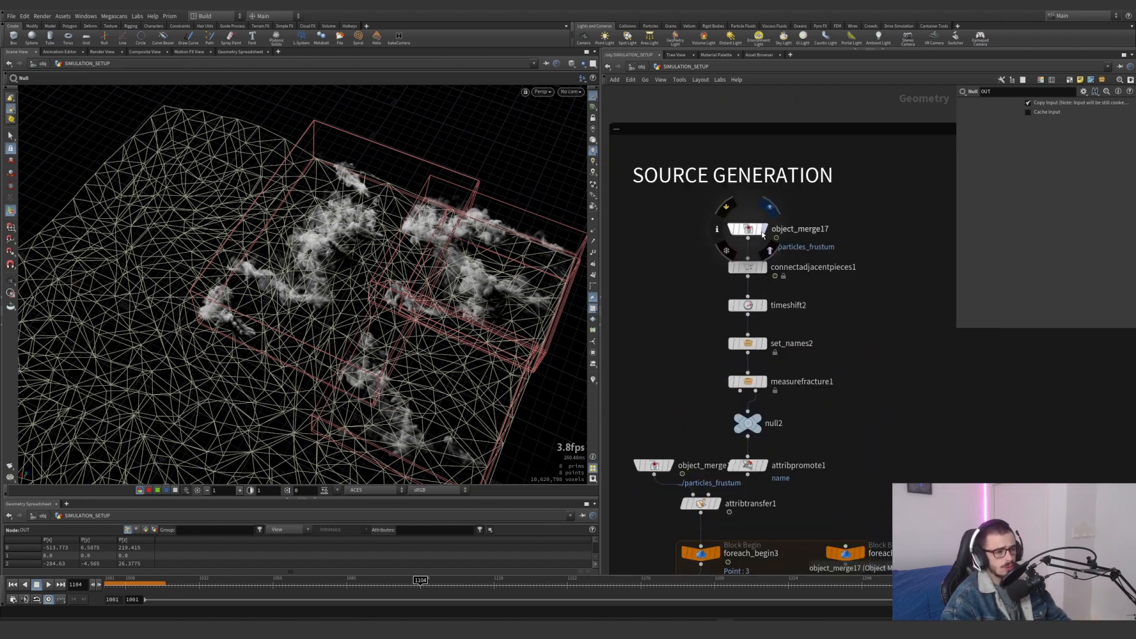
{"action": "left_click", "coordinate": [764, 231]}
{"action": "left_click", "coordinate": [748, 231]}
{"action": "left_click", "coordinate": [764, 267]}
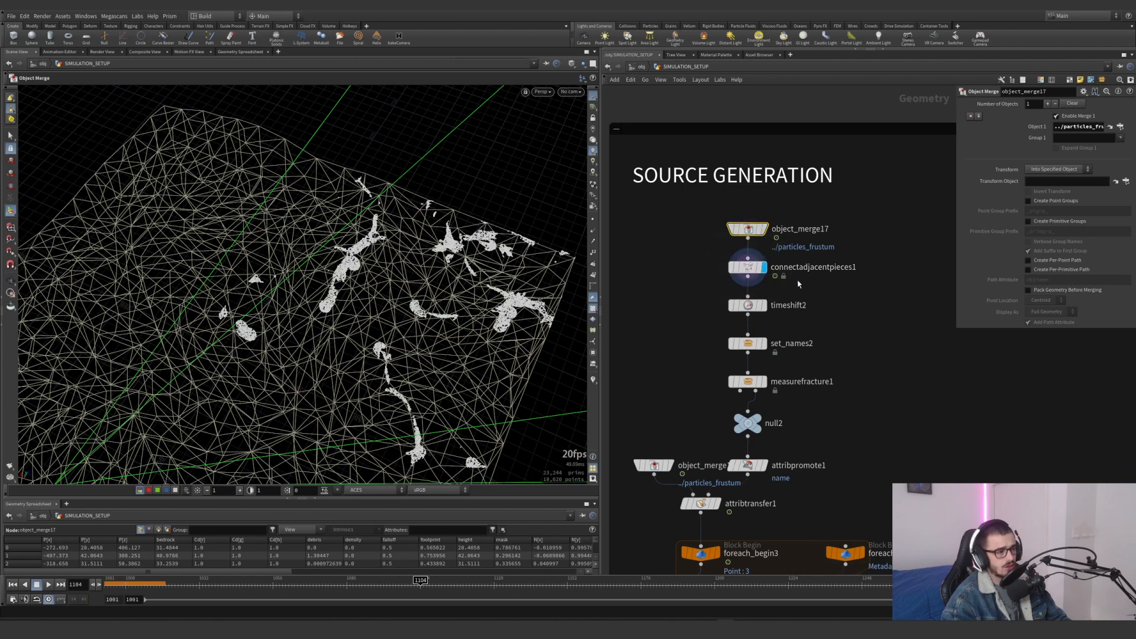
{"action": "left_click", "coordinate": [746, 267]}
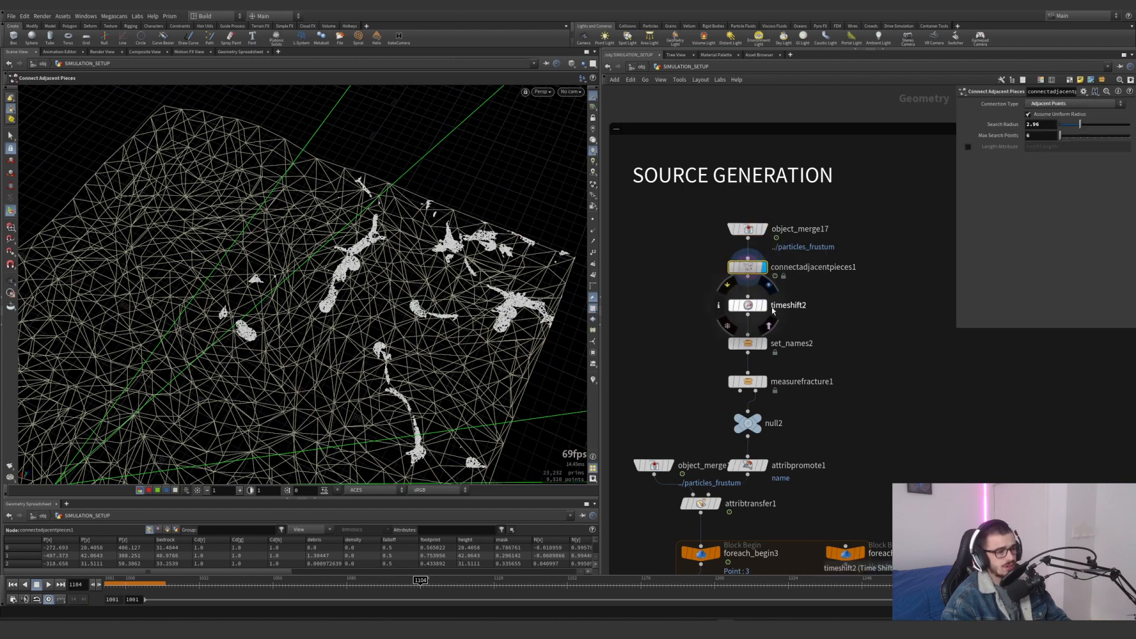
Display timeshift2 and examine its time-shifted source pieces on the terrain from the top view
{"action": "left_click", "coordinate": [764, 305]}
{"action": "left_click", "coordinate": [748, 306]}
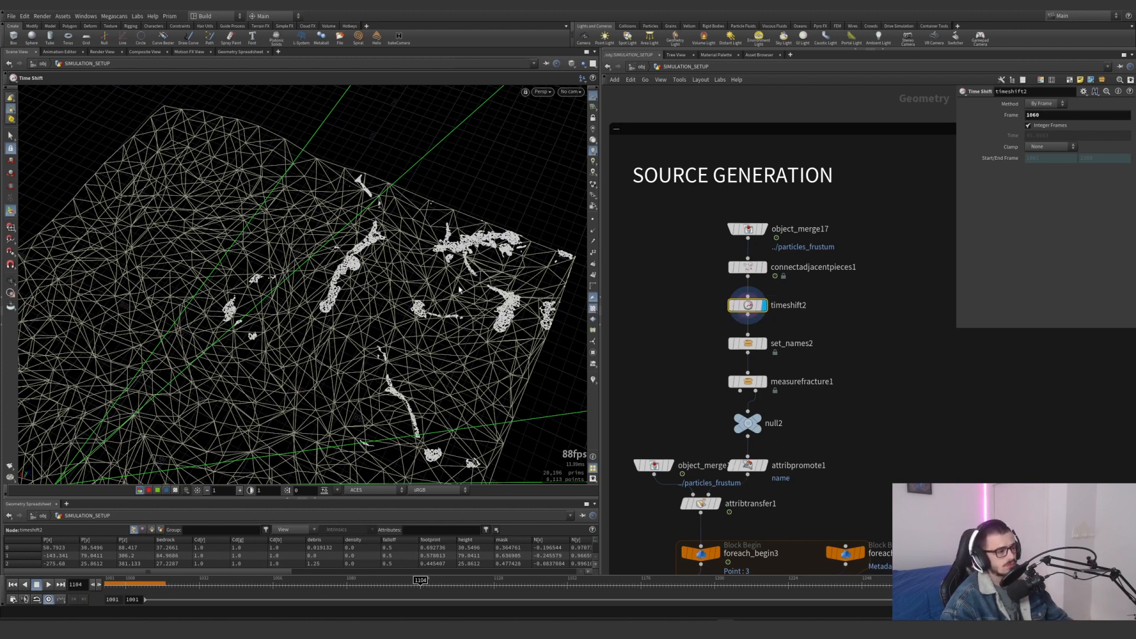
{"action": "key", "text": "space+2"}
{"action": "right_click_drag", "start_coordinate": [434, 289], "coordinate": [28, 420], "text": "alt"}
{"action": "right_click_drag", "start_coordinate": [426, 266], "coordinate": [168, 353], "text": "alt"}
{"action": "key", "text": "space+g"}
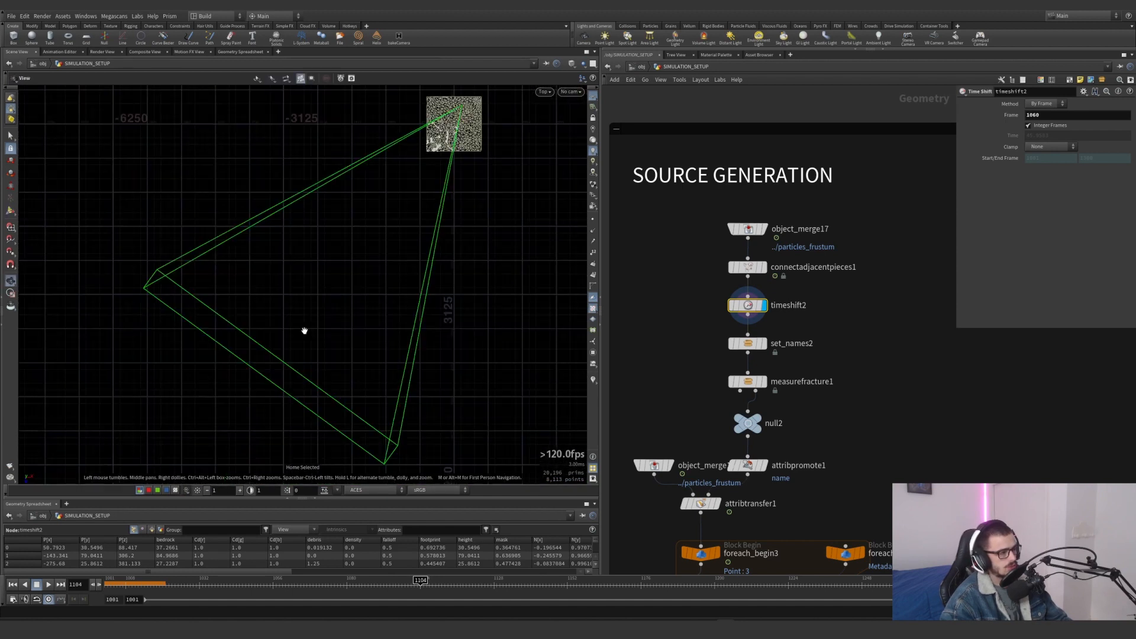
{"action": "scroll", "coordinate": [474, 101], "scroll_direction": "up", "scroll_amount": 5}
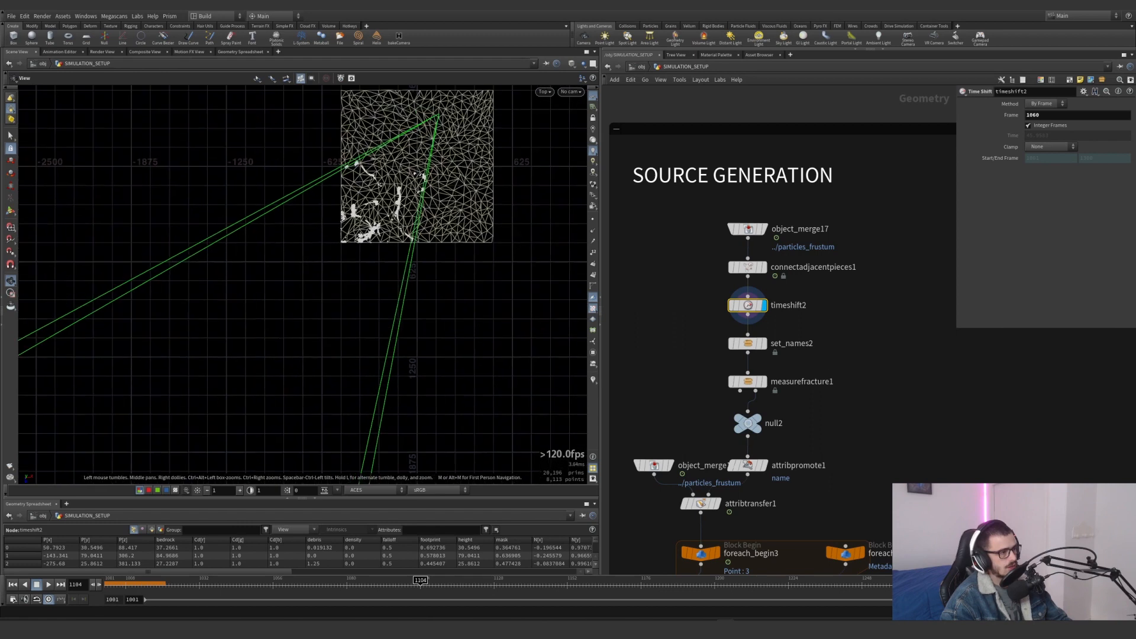
{"action": "scroll", "coordinate": [419, 216], "scroll_direction": "up", "scroll_amount": 6}
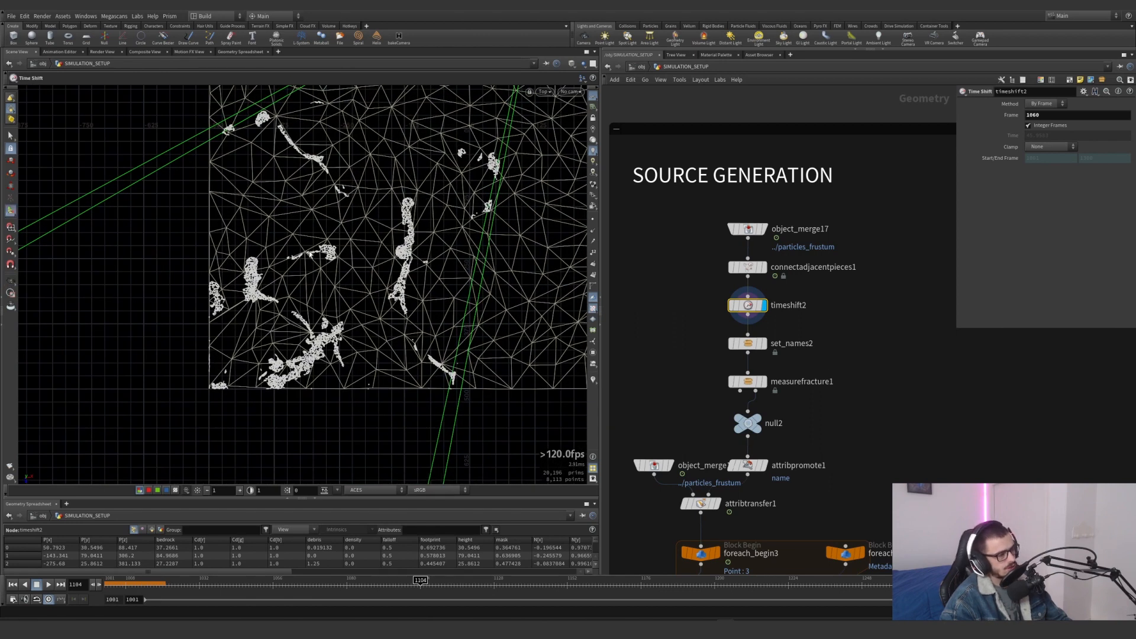
Display set_names2, inspect its internal class and set_name nodes, and check the resulting primitive attributes
{"action": "left_click", "coordinate": [763, 345]}
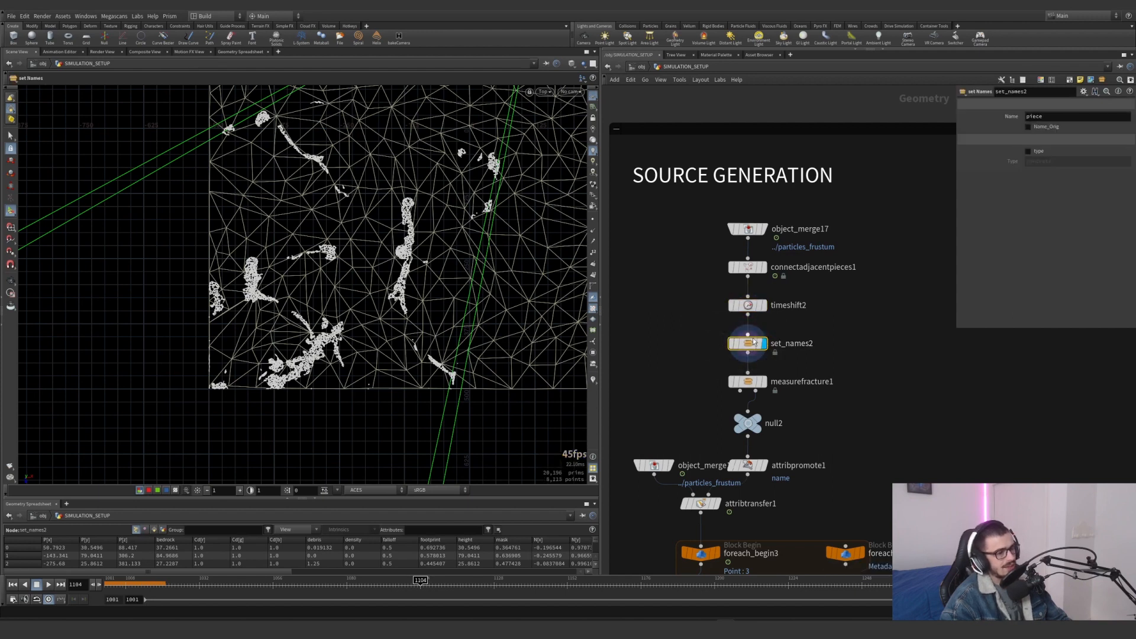
{"action": "left_click", "coordinate": [666, 290]}
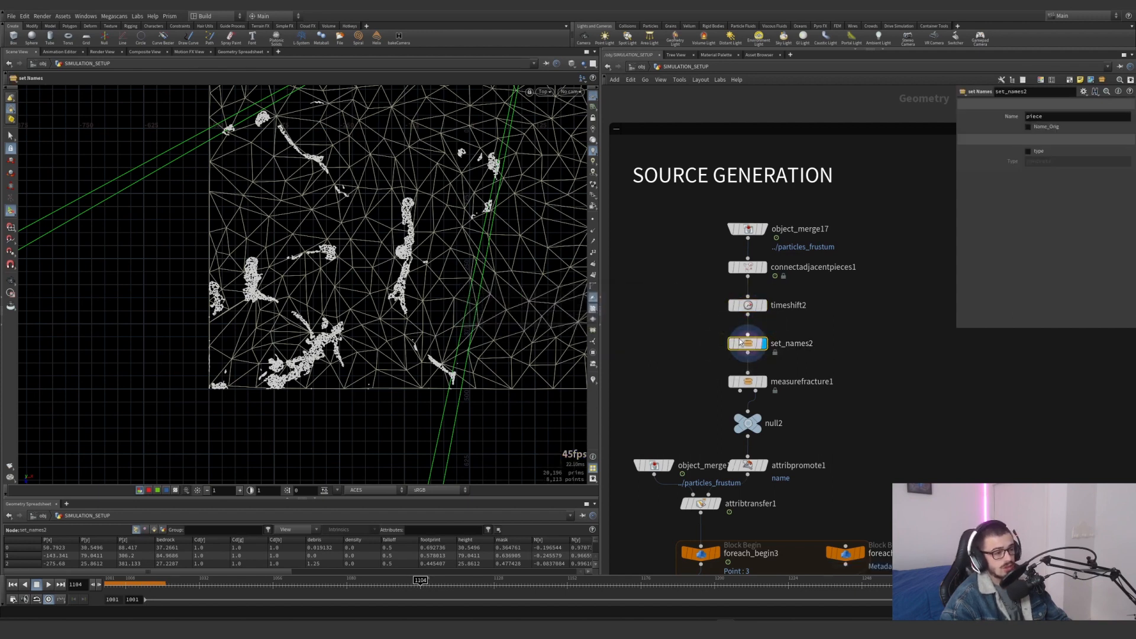
{"action": "double_click", "coordinate": [747, 343]}
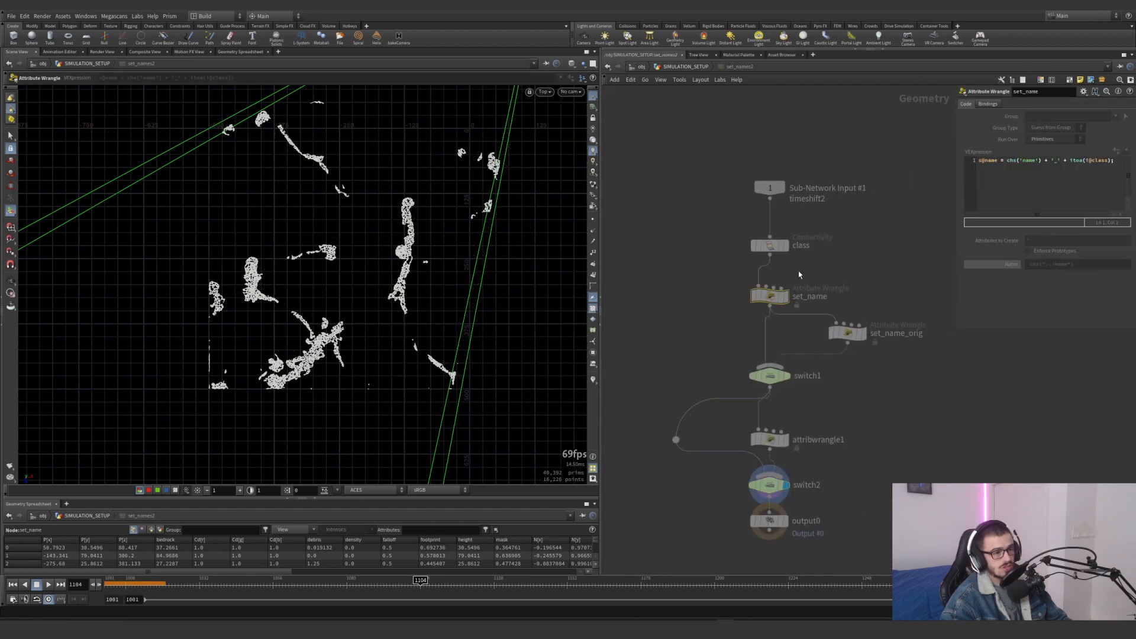
{"action": "left_click", "coordinate": [769, 245]}
{"action": "left_click", "coordinate": [769, 295]}
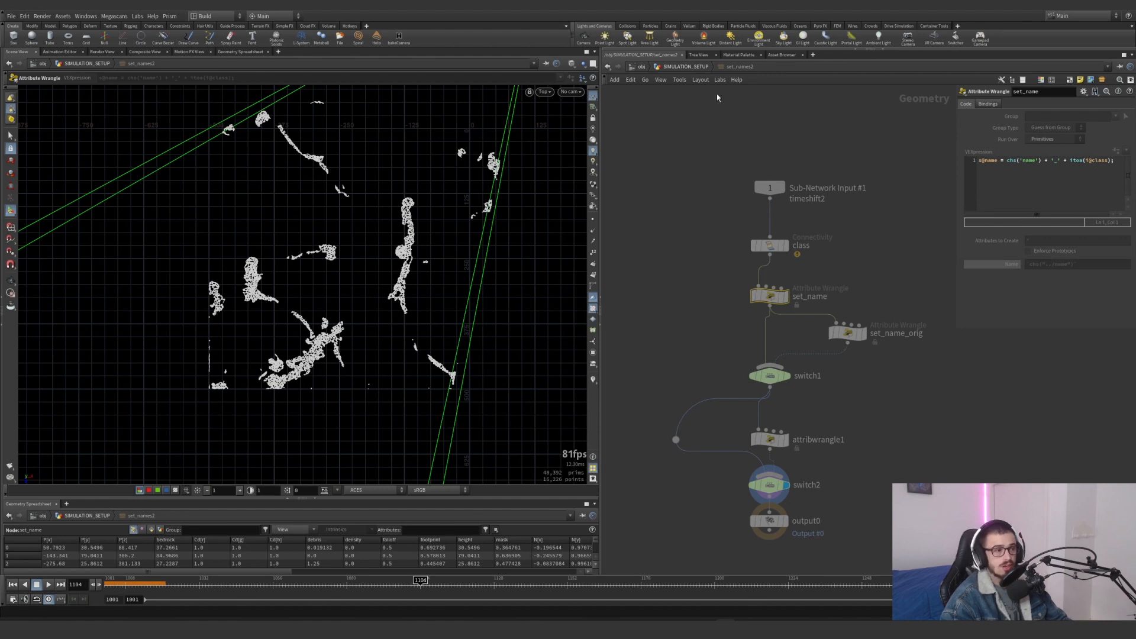
{"action": "key", "text": "u"}
{"action": "left_click", "coordinate": [154, 529]}
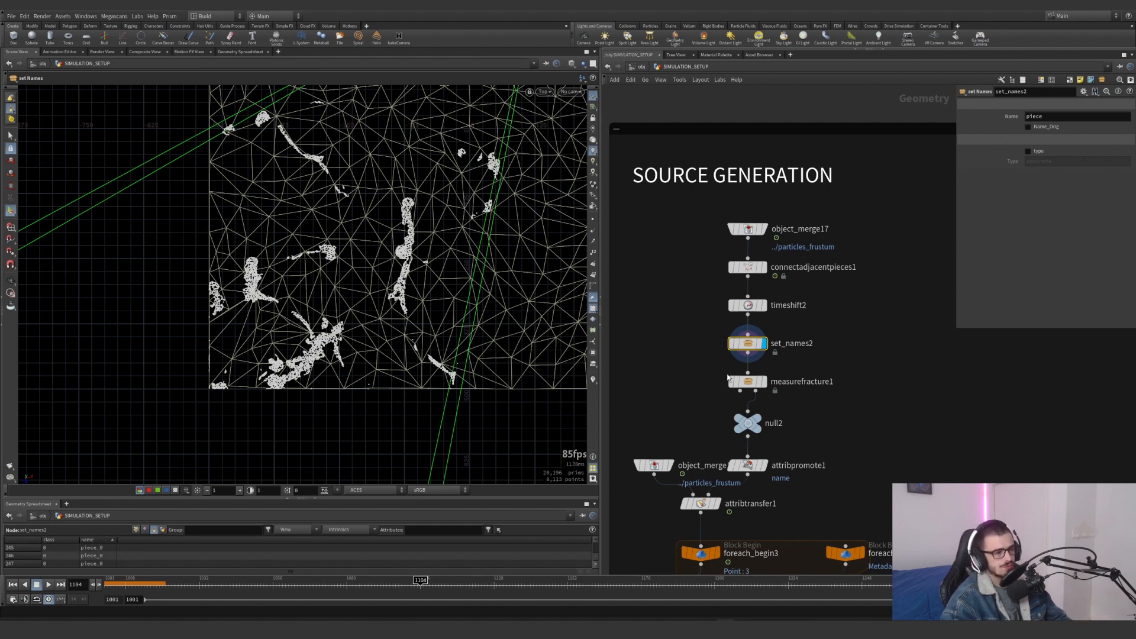
Display null2 to see the filtered pieces, and inspect the measure_area node inside measurefracture1
{"action": "left_click", "coordinate": [763, 383]}
{"action": "left_click", "coordinate": [753, 420]}
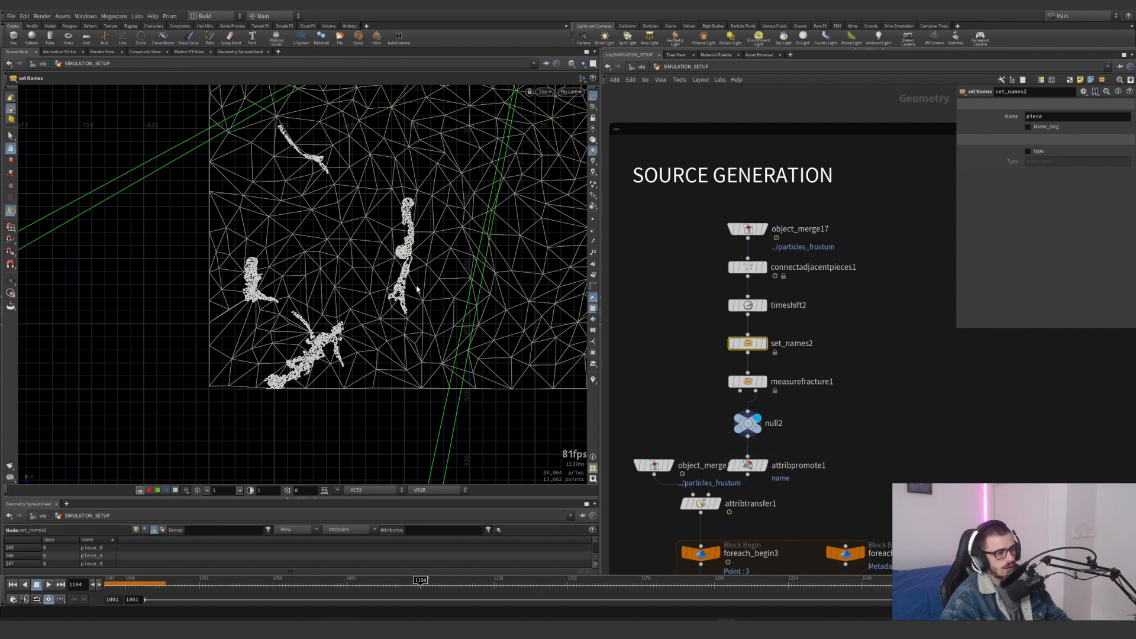
{"action": "double_click", "coordinate": [746, 382]}
{"action": "scroll", "coordinate": [755, 292], "scroll_direction": "up", "scroll_amount": 4}
{"action": "left_click", "coordinate": [745, 243]}
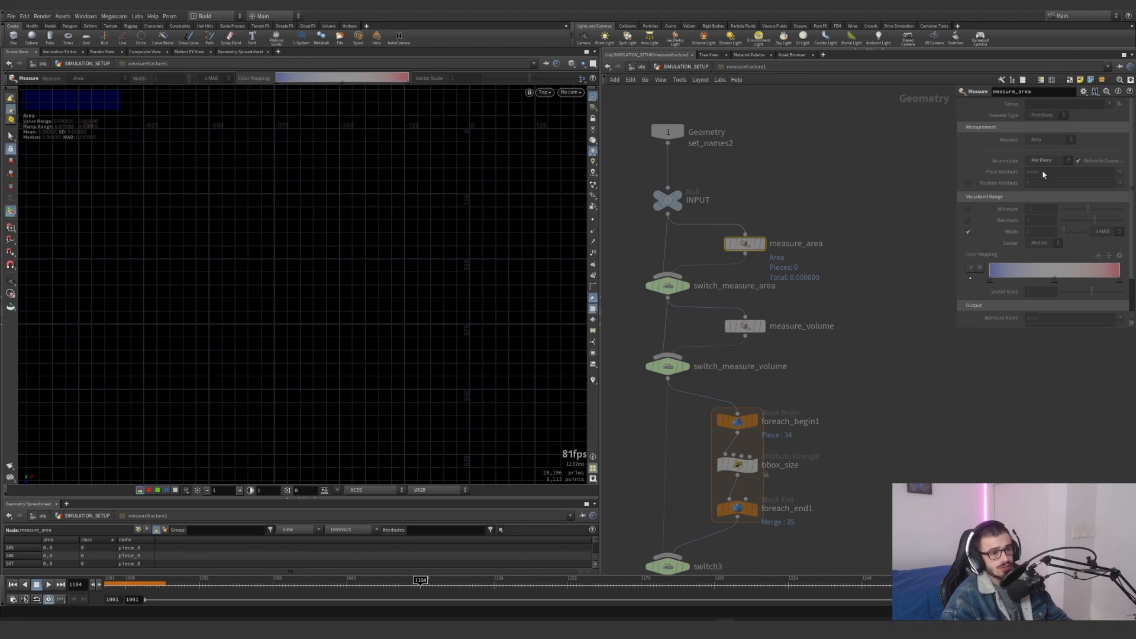
Examine the split_bbox1 and split_bbox2 nodes inside measurefracture1 with a wider parameter area, and return to SIMULATION_SETUP
{"action": "middle_click_drag", "start_coordinate": [828, 465], "coordinate": [744, 234]}
{"action": "left_click", "coordinate": [915, 380]}
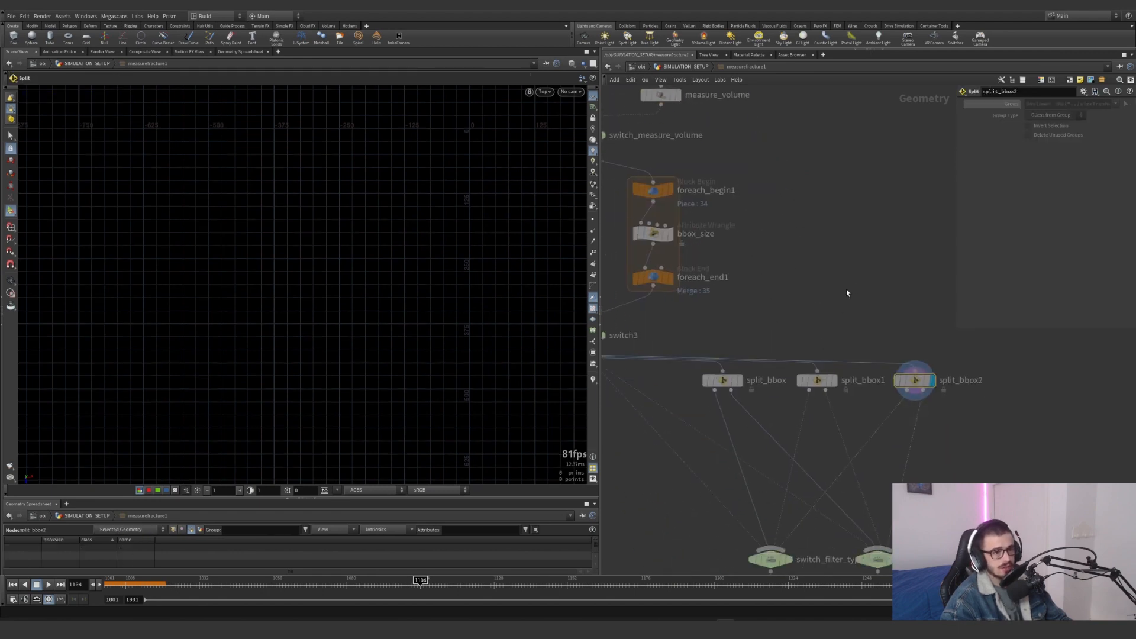
{"action": "left_click", "coordinate": [817, 380]}
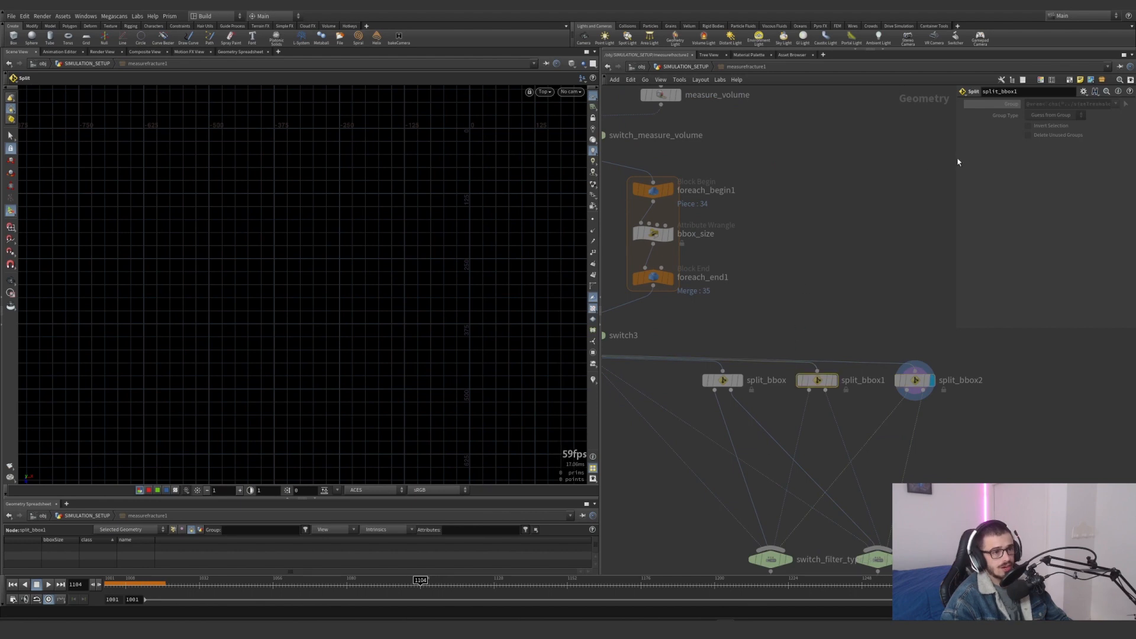
{"action": "left_click_drag", "start_coordinate": [955, 159], "coordinate": [832, 157]}
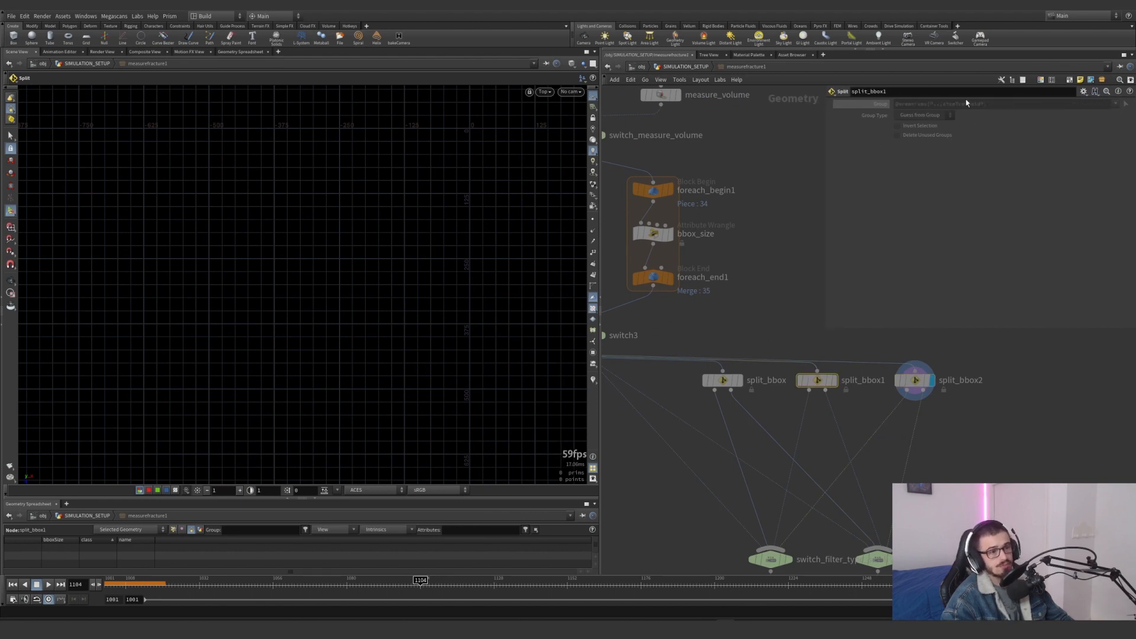
{"action": "left_click", "coordinate": [685, 67]}
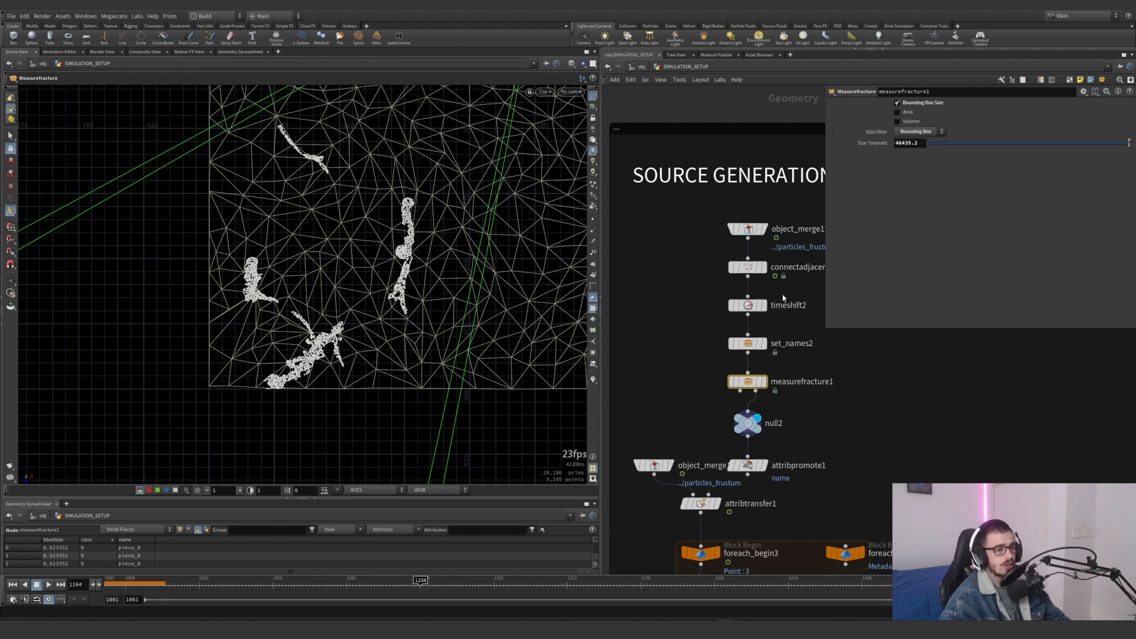
Examine the remaining large pieces from above and display attribpromote1, which promotes name from primitives to points
{"action": "middle_click_drag", "start_coordinate": [686, 367], "coordinate": [657, 340]}
{"action": "middle_click_drag", "start_coordinate": [385, 273], "coordinate": [373, 317]}
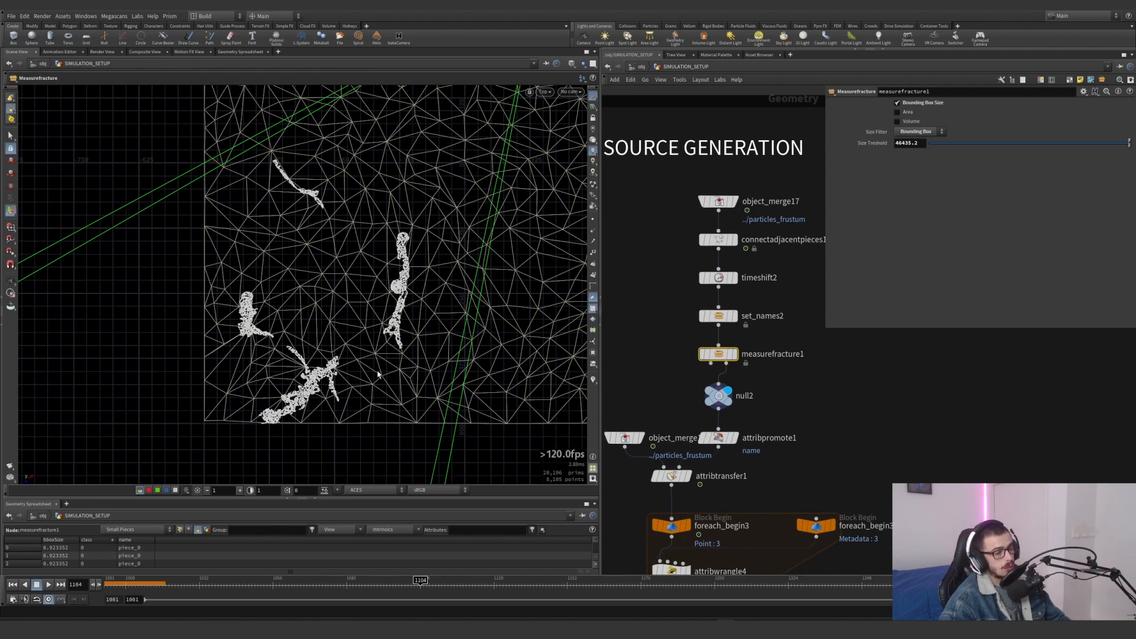
{"action": "left_click", "coordinate": [732, 435]}
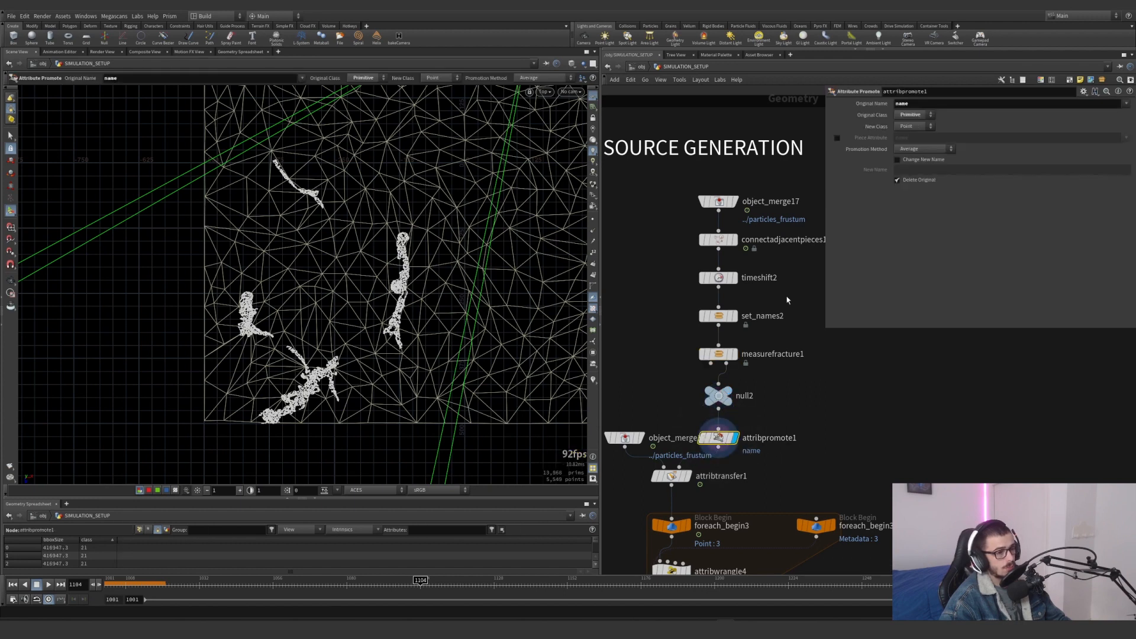
Display object_merge18 with the full particles_frustum source, and attribtransfer1 with its Conditions settings
{"action": "middle_click_drag", "start_coordinate": [792, 421], "coordinate": [854, 350]}
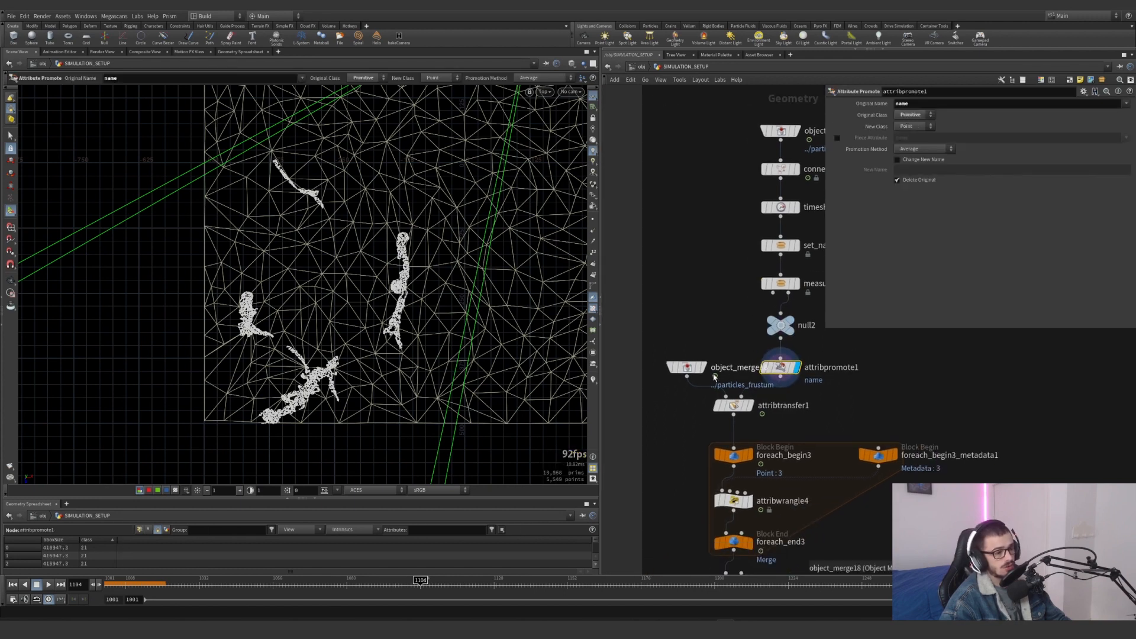
{"action": "left_click", "coordinate": [701, 368]}
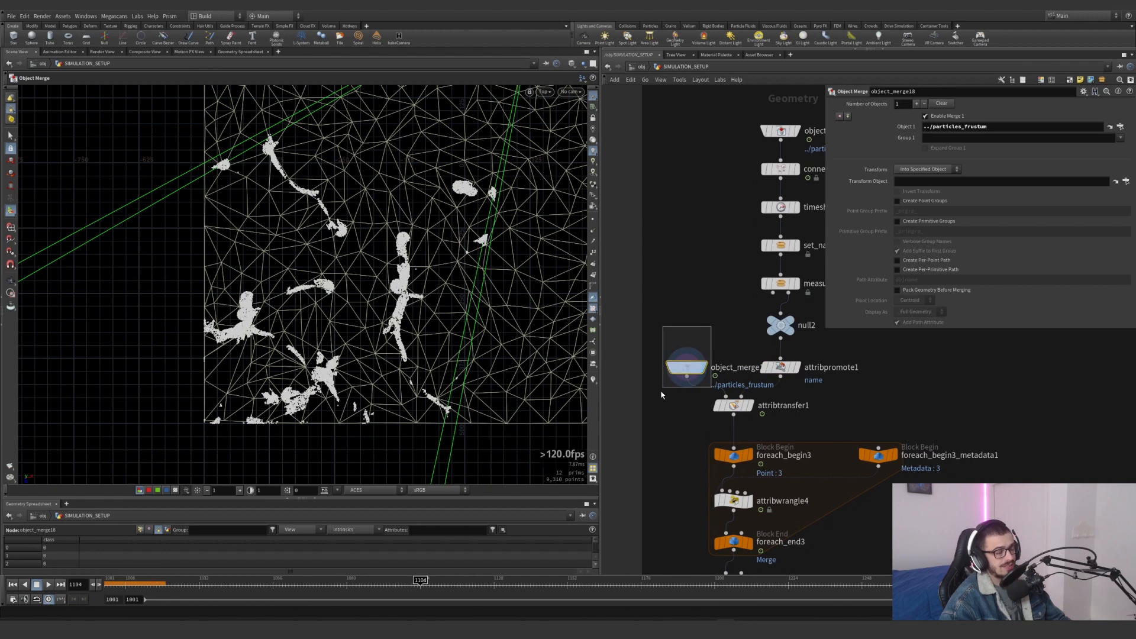
{"action": "middle_click_drag", "start_coordinate": [778, 169], "coordinate": [738, 210]}
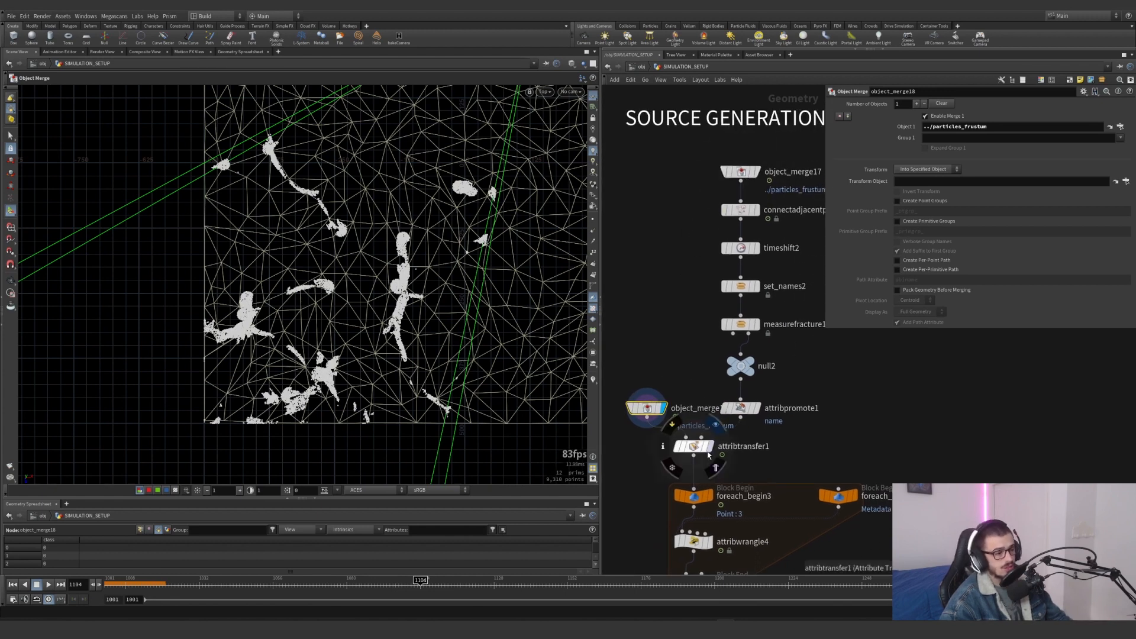
{"action": "left_click", "coordinate": [678, 445]}
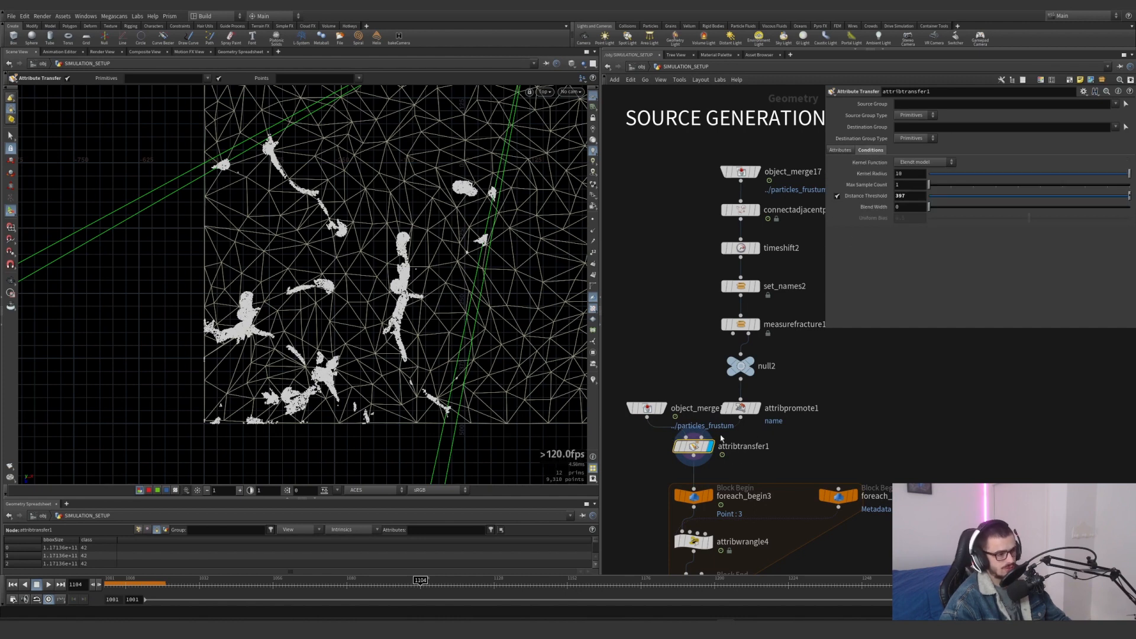
Return to the perspective view and turn on the visualizer that colours the source particles by piece
{"action": "left_click", "coordinate": [592, 379]}
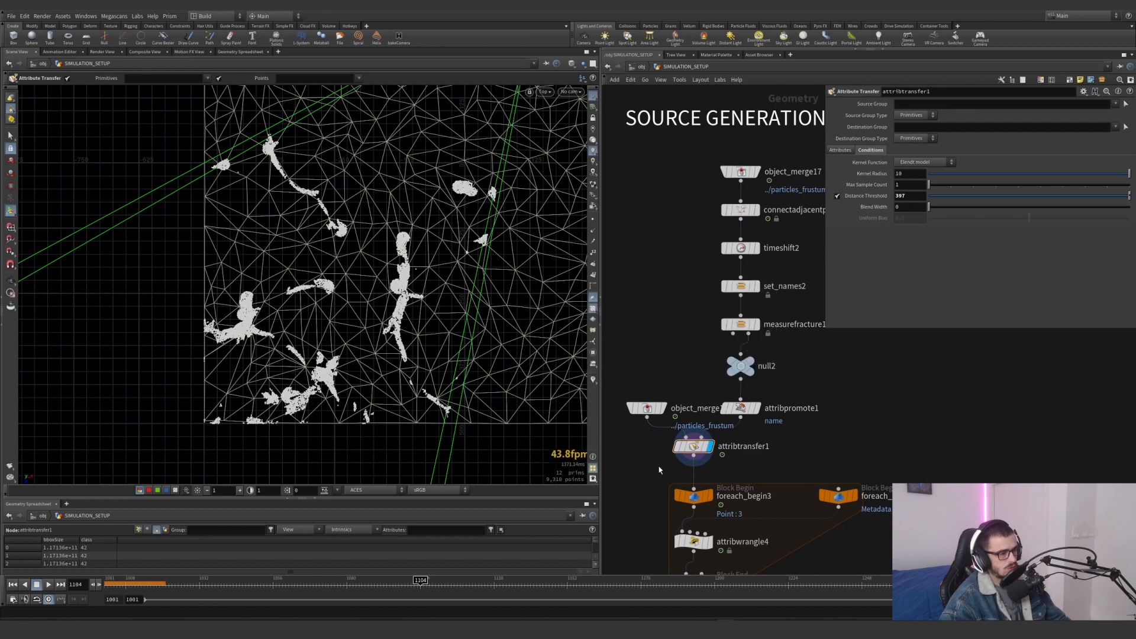
{"action": "key", "text": "space+1"}
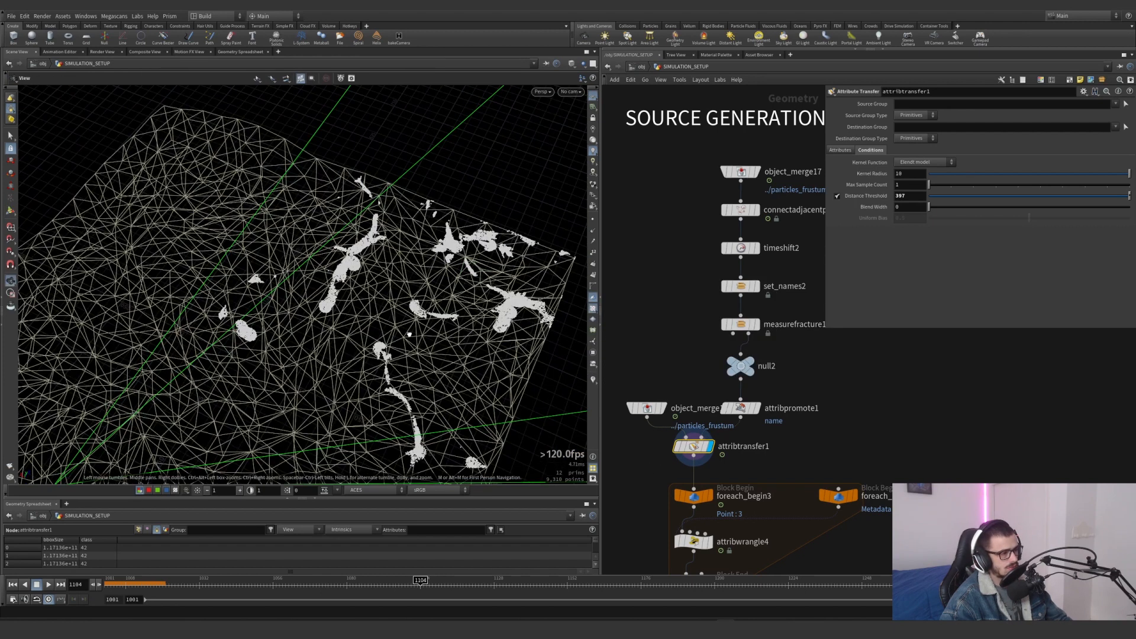
{"action": "left_click_drag", "start_coordinate": [580, 411], "coordinate": [590, 367], "text": "alt"}
{"action": "left_click", "coordinate": [593, 380]}
{"action": "left_click_drag", "start_coordinate": [405, 305], "coordinate": [451, 306], "text": "alt"}
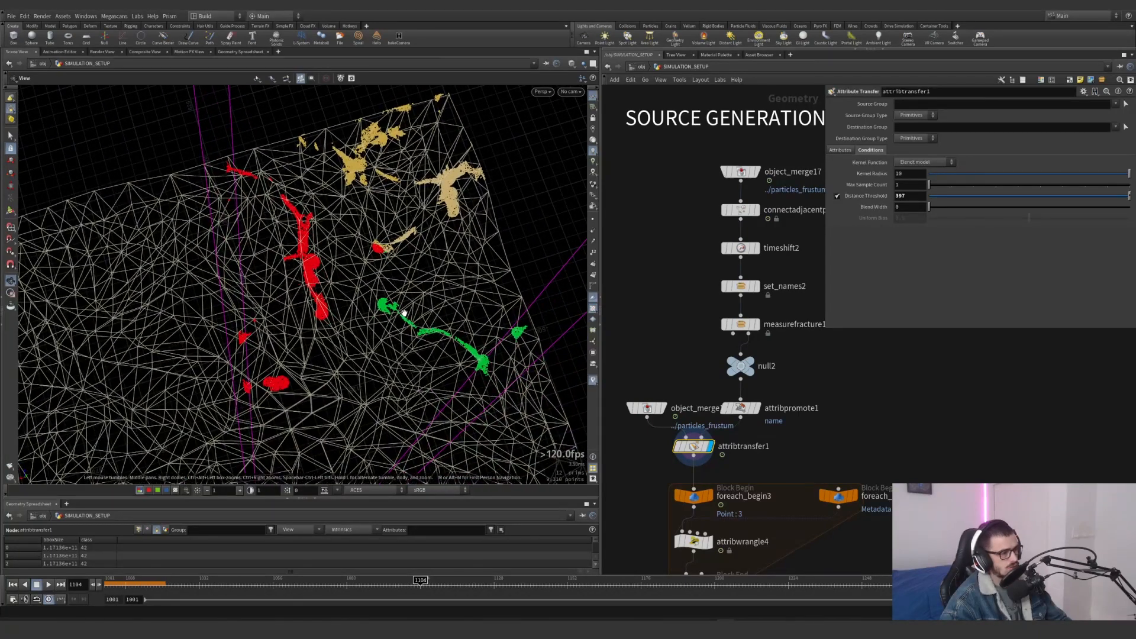
Compare the piece colouring at set_names2 with that at attribtransfer1
{"action": "key", "text": "s"}
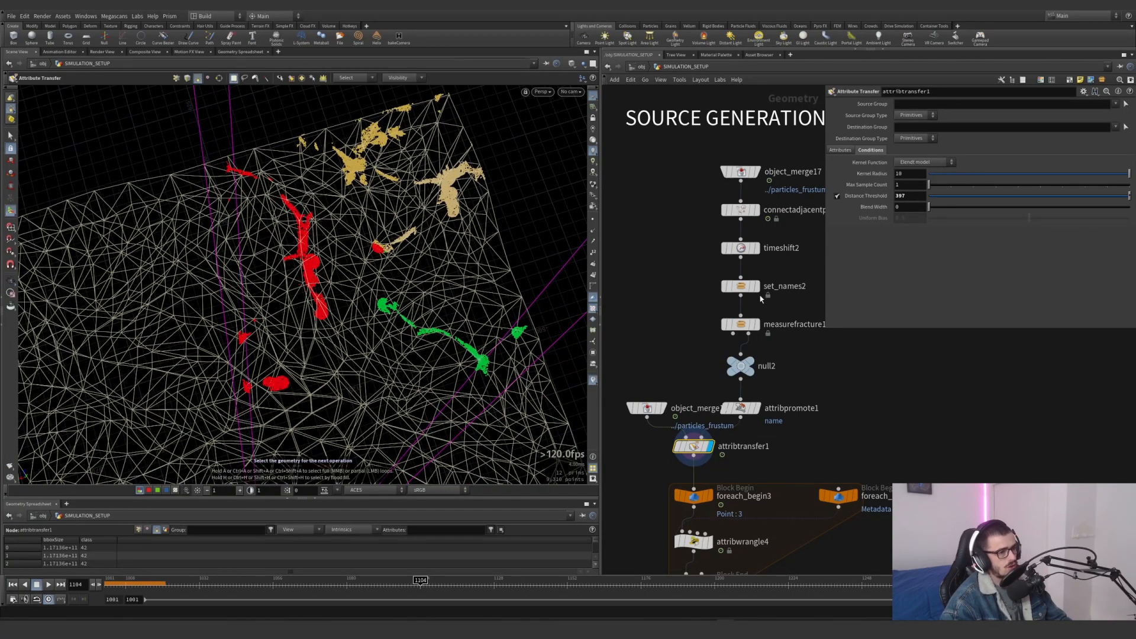
{"action": "left_click", "coordinate": [759, 289]}
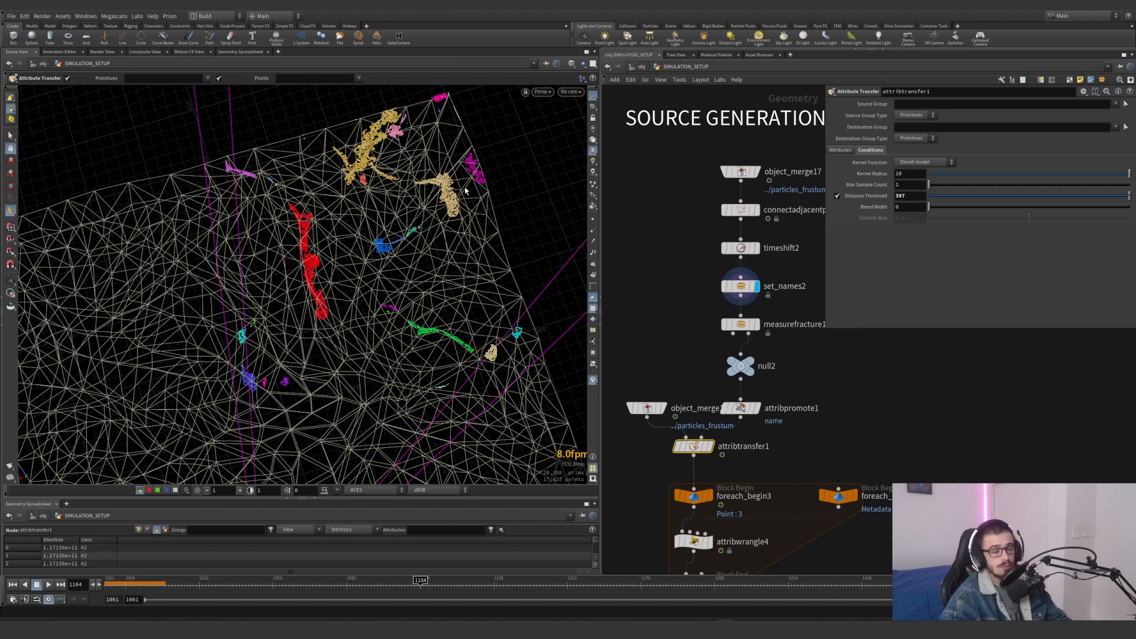
{"action": "left_click", "coordinate": [709, 446]}
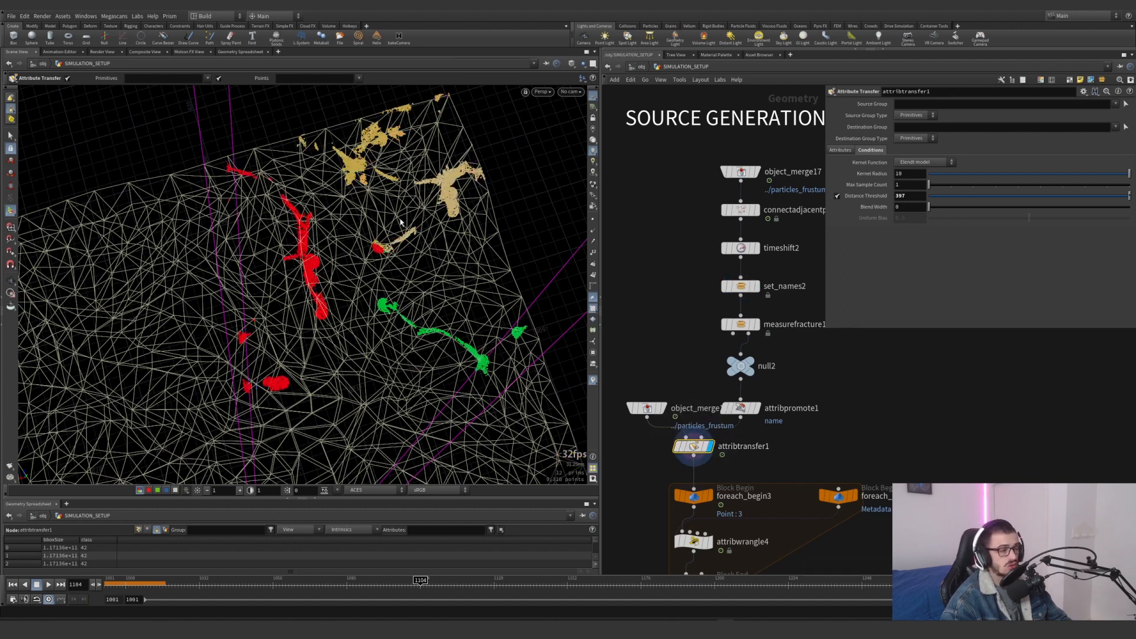
Display foreach_end3 and examine its Piece Attribute, name
{"action": "scroll", "coordinate": [723, 448], "scroll_direction": "down", "scroll_amount": 3}
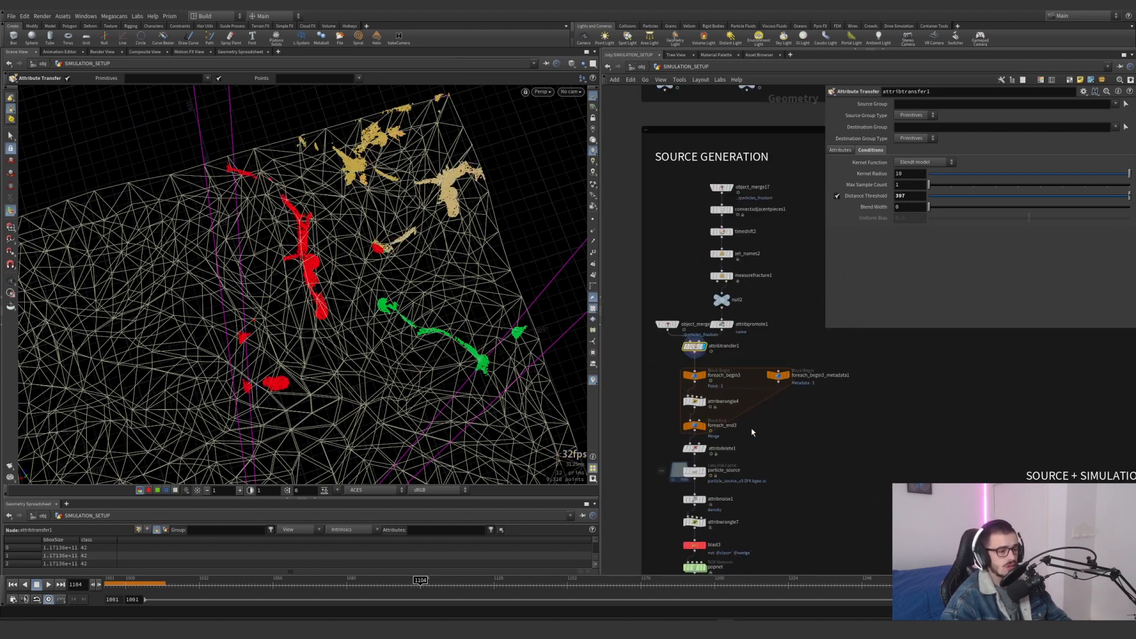
{"action": "scroll", "coordinate": [701, 405], "scroll_direction": "up", "scroll_amount": 3}
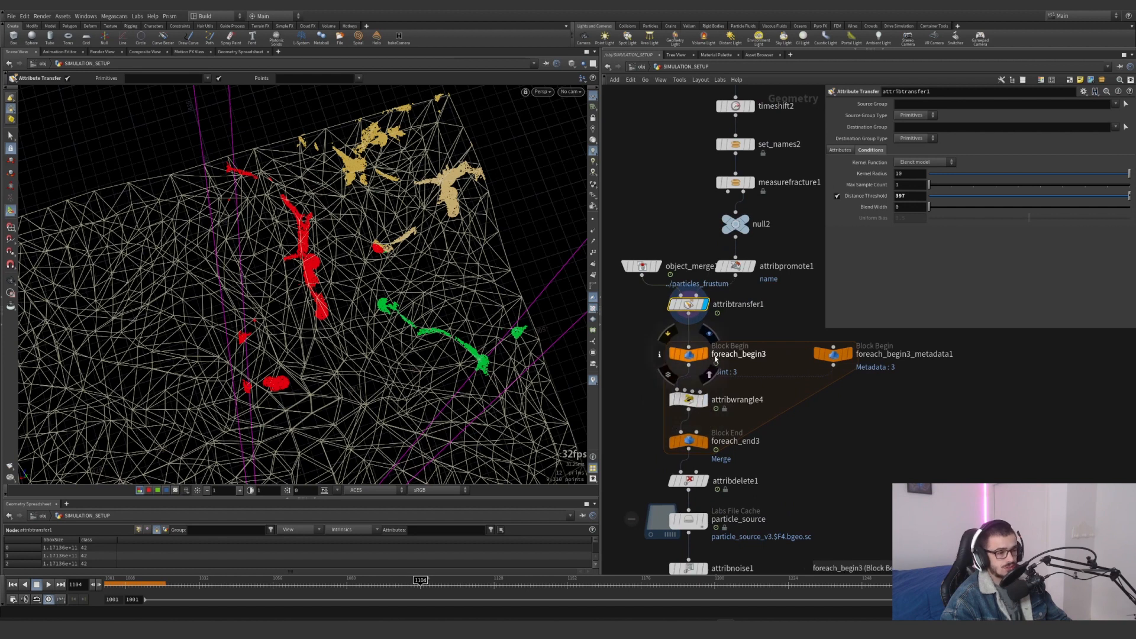
{"action": "left_click", "coordinate": [705, 442]}
{"action": "left_click", "coordinate": [688, 442]}
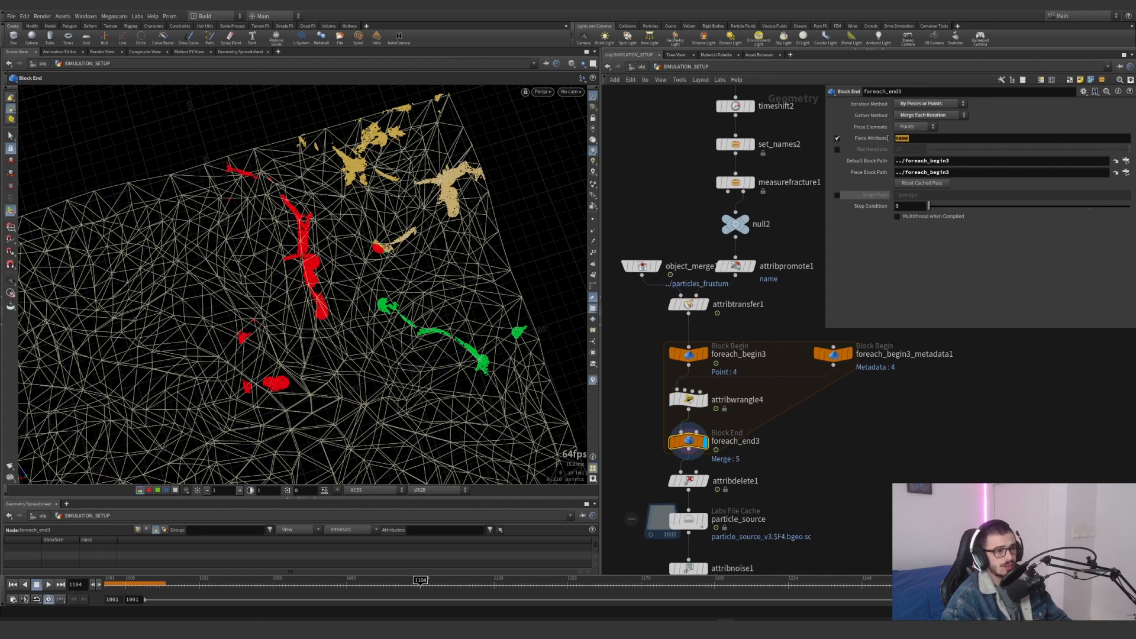
{"action": "key", "text": "Return"}
Inspect the parameters of foreach_begin3_metadata1 and foreach_begin3, including the option for creating a meta import node
{"action": "mouse_move", "coordinate": [788, 286]}
{"action": "left_mouse_down"}
{"action": "mouse_move", "coordinate": [734, 261]}
{"action": "mouse_move", "coordinate": [782, 290]}
{"action": "left_mouse_up"}
{"action": "left_click_drag", "start_coordinate": [869, 410], "coordinate": [801, 335]}
{"action": "left_click_drag", "start_coordinate": [794, 325], "coordinate": [909, 398]}
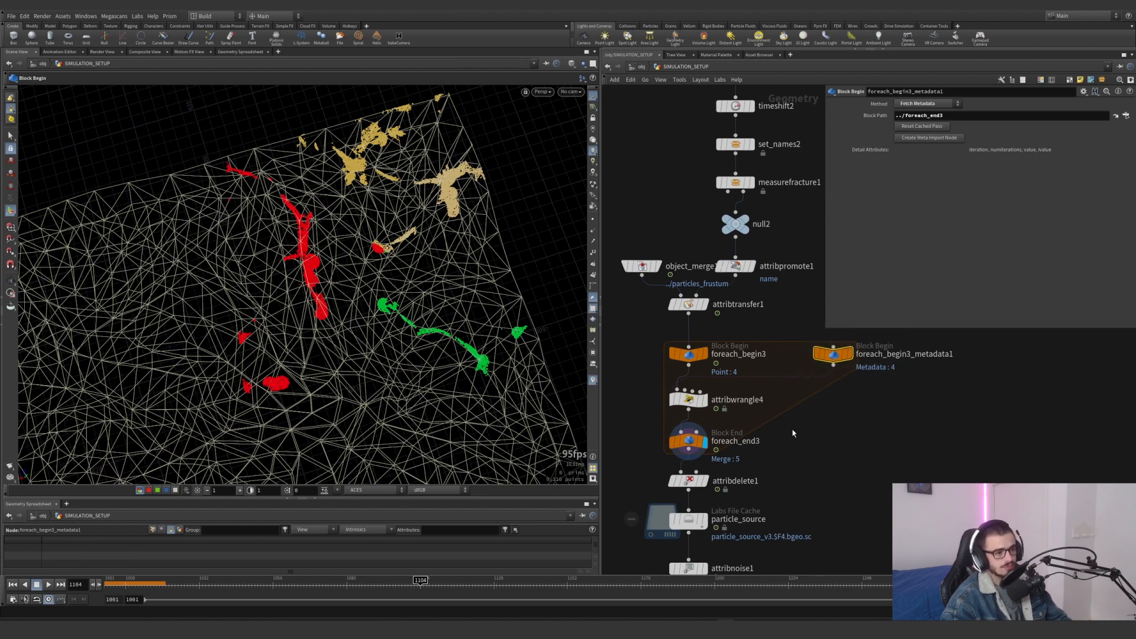
{"action": "left_click_drag", "start_coordinate": [724, 384], "coordinate": [662, 343]}
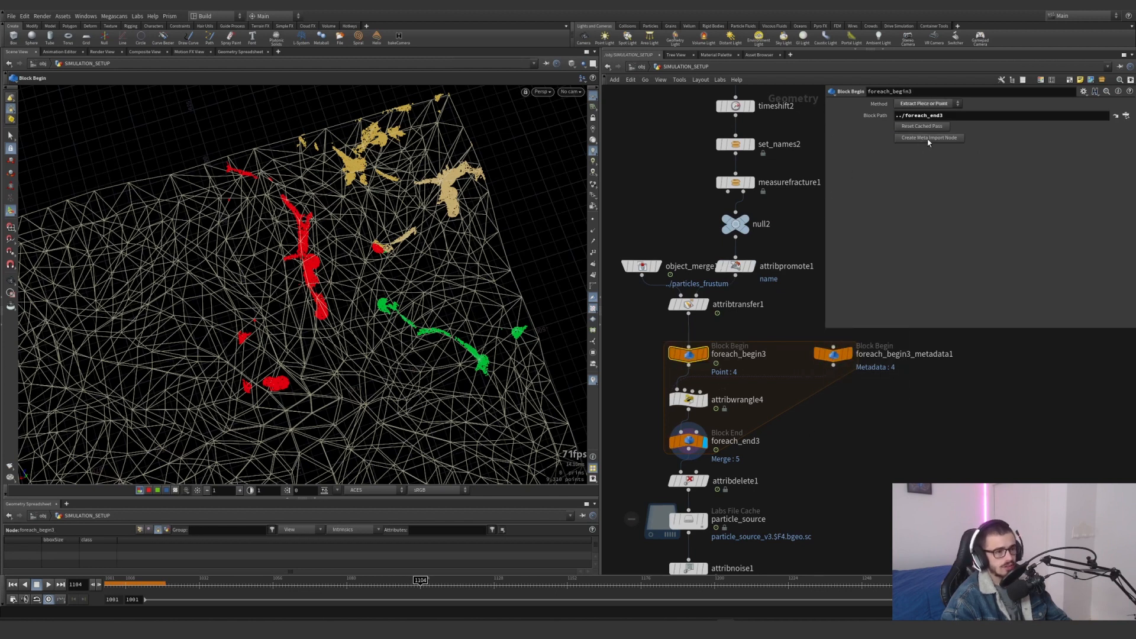
Examine attribwrangle4's class expression based on the iteration detail, and the options for adding a spare input
{"action": "left_click_drag", "start_coordinate": [752, 424], "coordinate": [650, 391]}
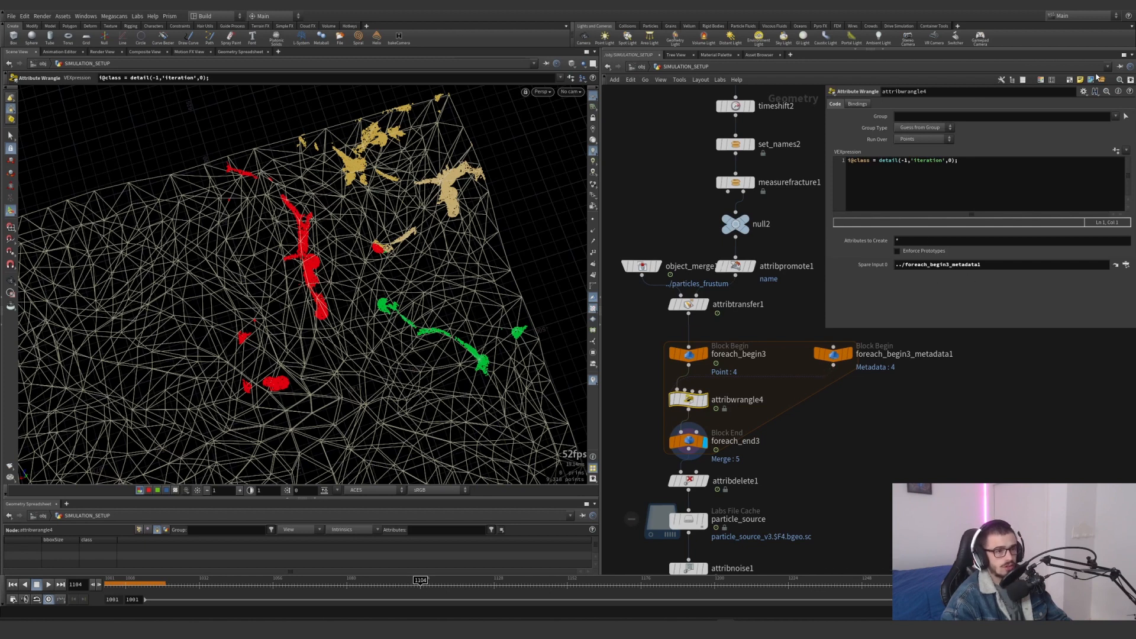
{"action": "left_click", "coordinate": [1083, 92]}
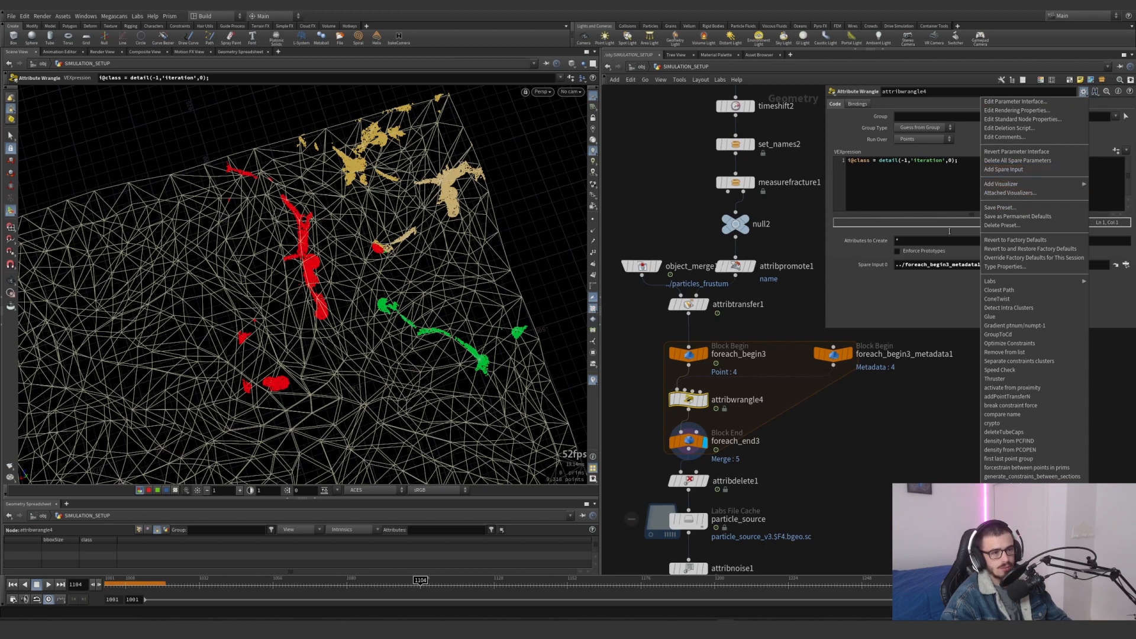
{"action": "left_click", "coordinate": [865, 407]}
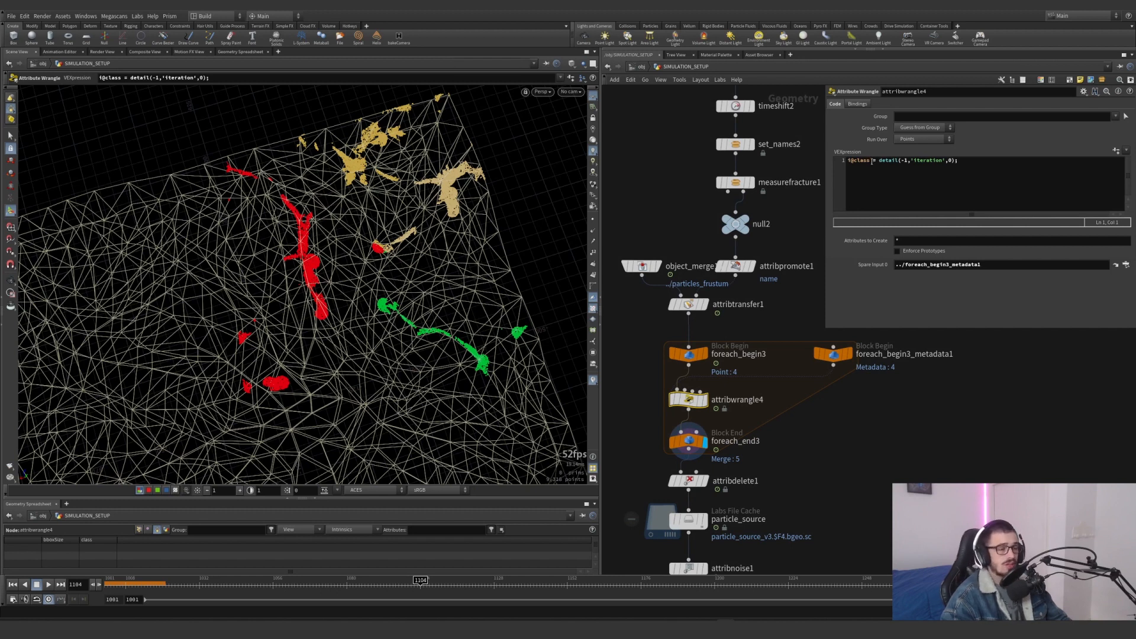
{"action": "left_click_drag", "start_coordinate": [880, 161], "coordinate": [963, 160]}
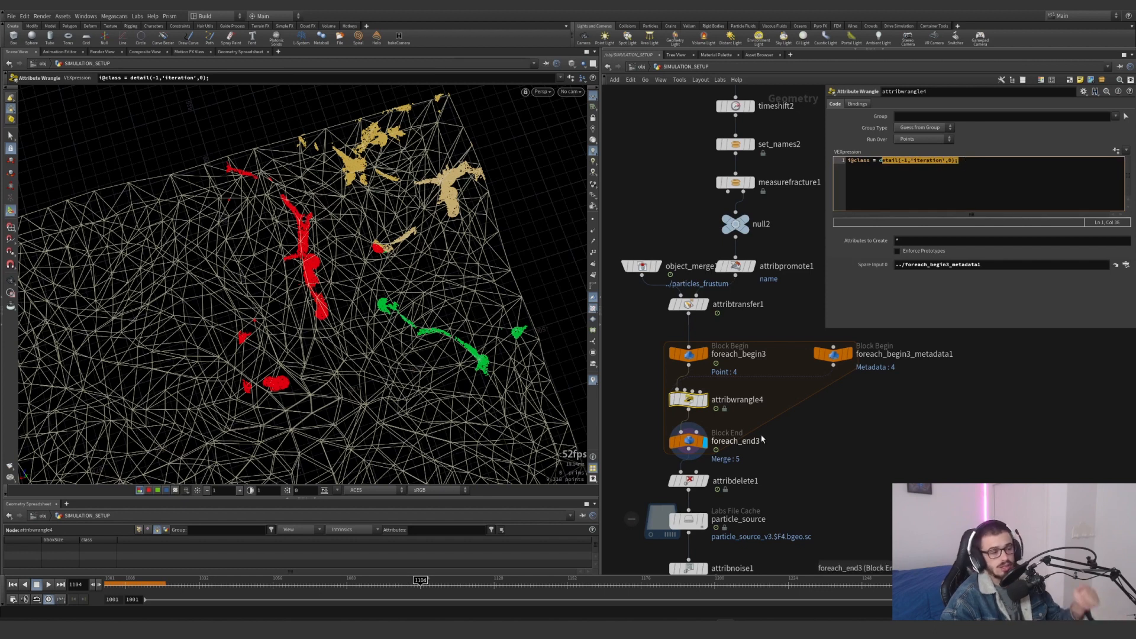
Go to frame 1045 at foreach_end3 and list only the class point attribute in the spreadsheet, sorted by its value
{"action": "left_click", "coordinate": [688, 441]}
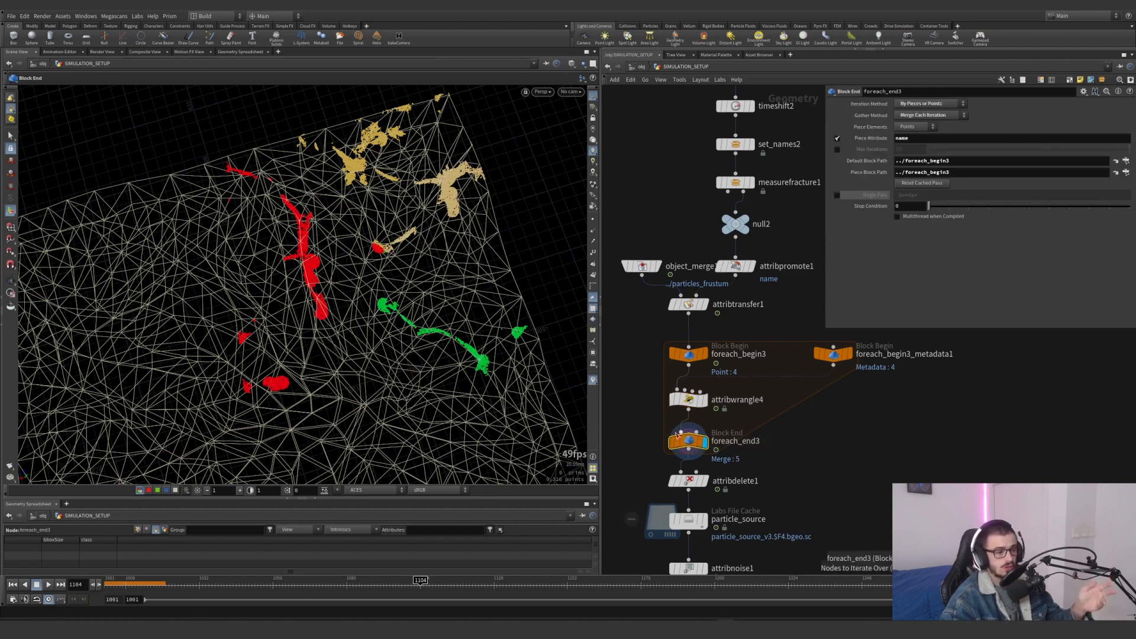
{"action": "middle_click_drag", "start_coordinate": [760, 468], "coordinate": [756, 385]}
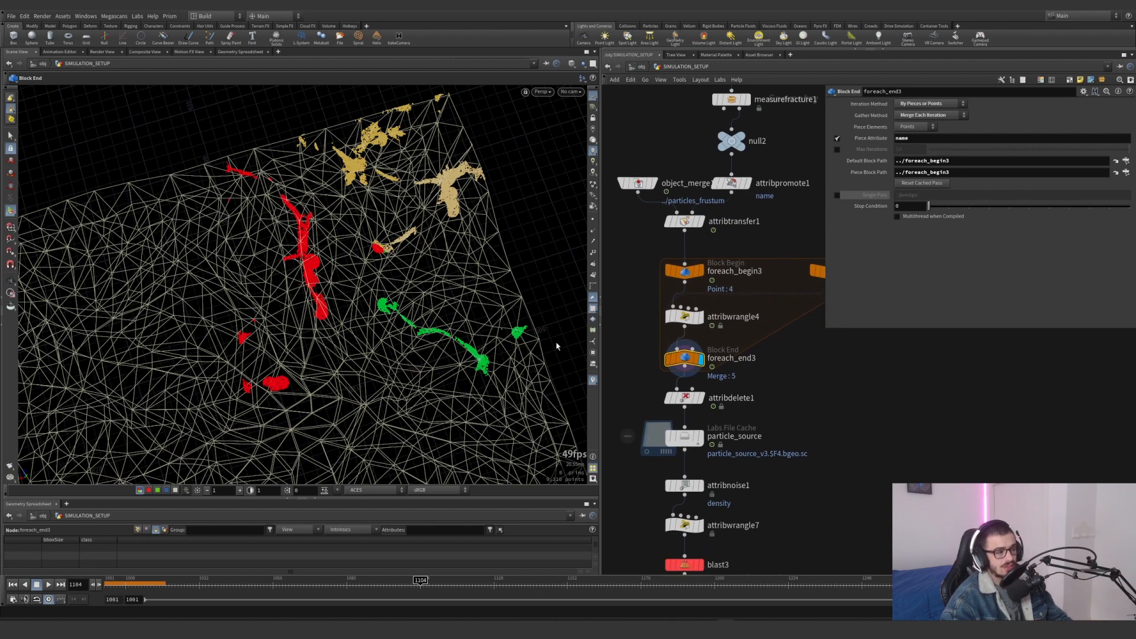
{"action": "left_click_drag", "start_coordinate": [174, 590], "coordinate": [239, 589]}
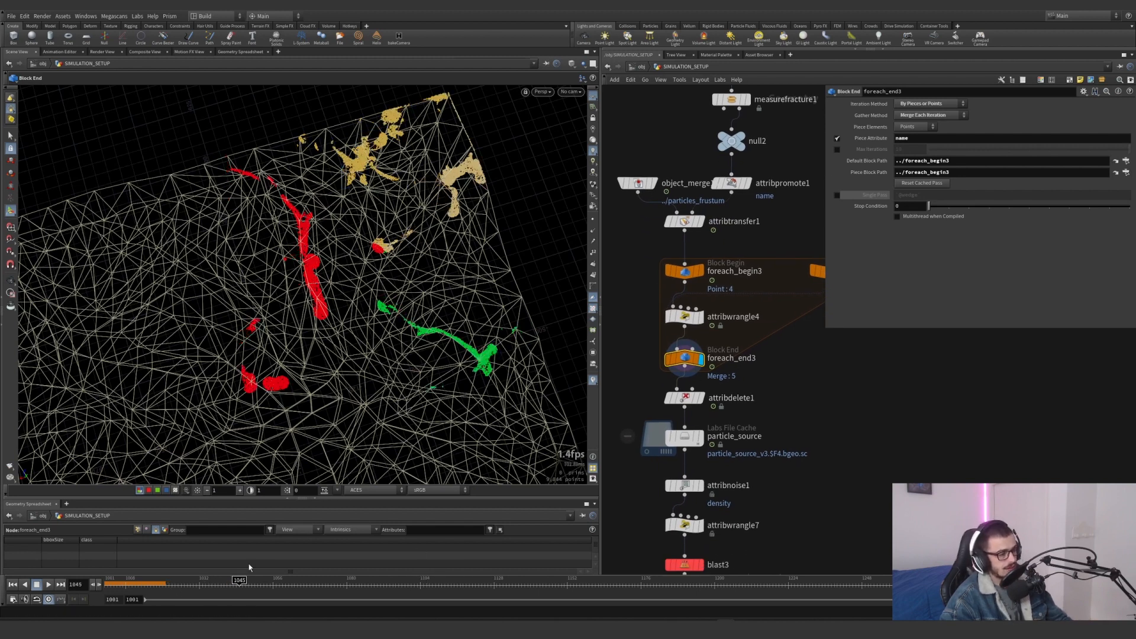
{"action": "left_click", "coordinate": [138, 529]}
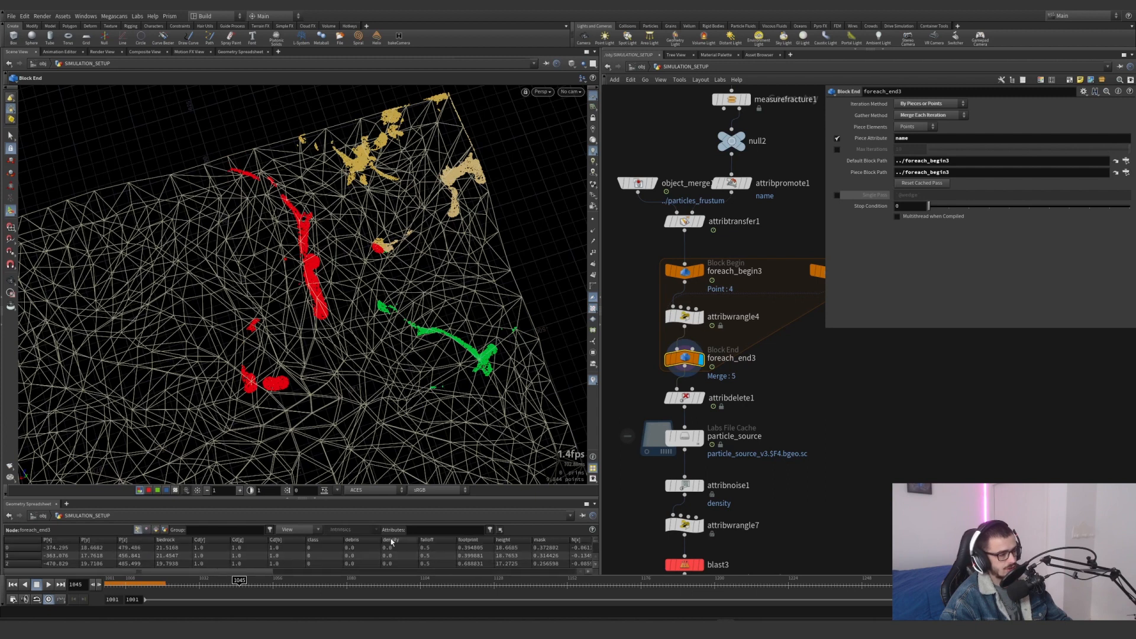
{"action": "left_click", "coordinate": [429, 528]}
{"action": "key", "text": "Return"}
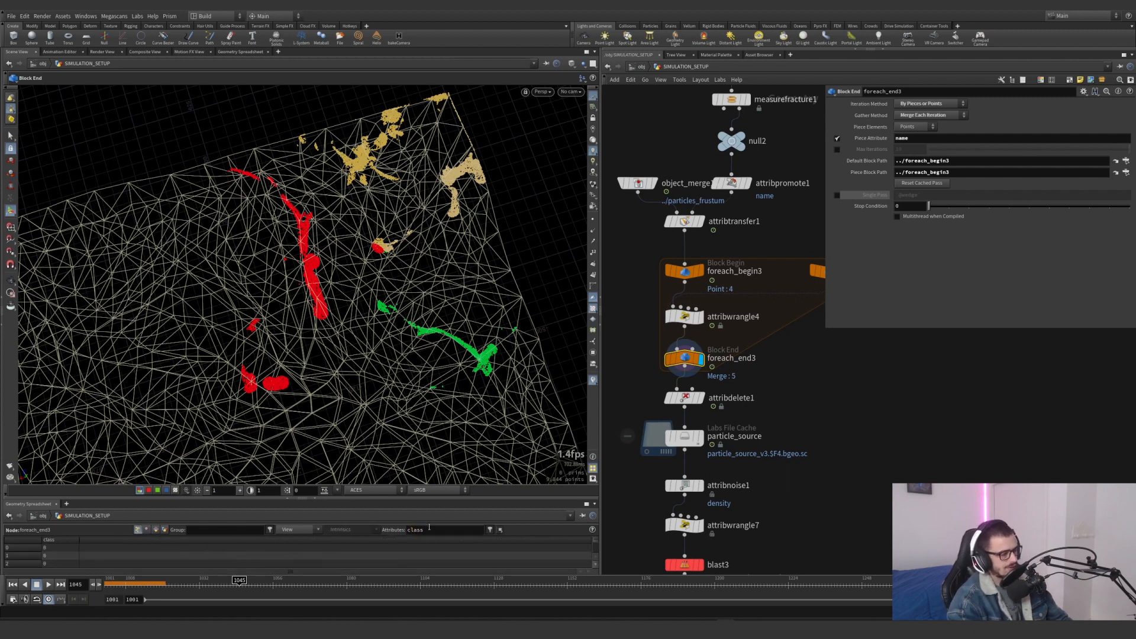
{"action": "left_click", "coordinate": [67, 540]}
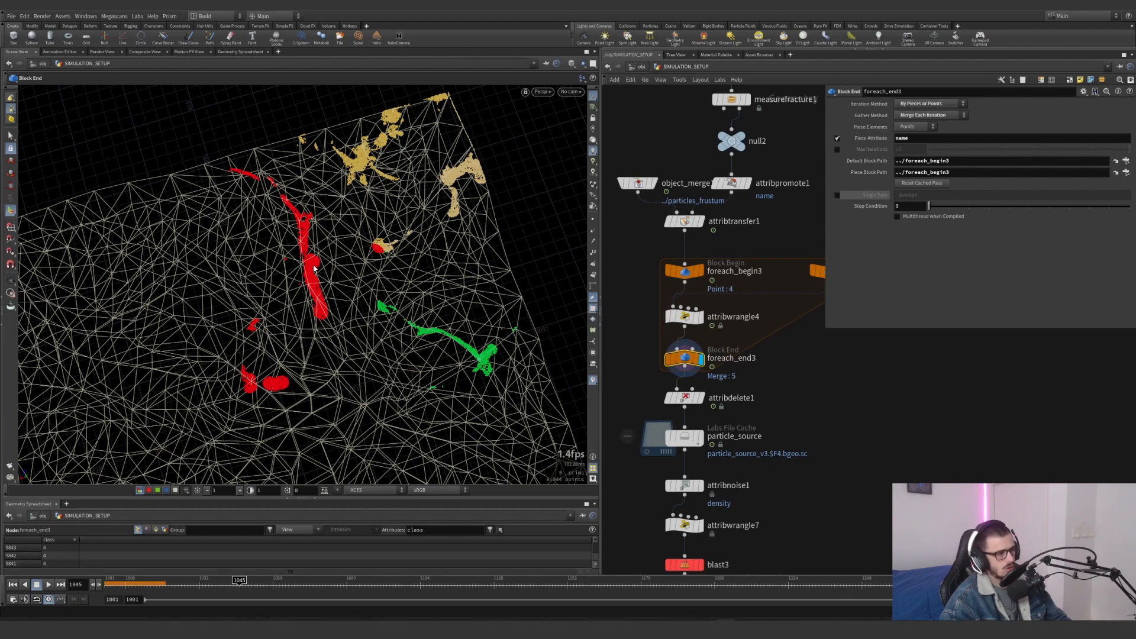
{"action": "left_click_drag", "start_coordinate": [399, 319], "coordinate": [358, 332]}
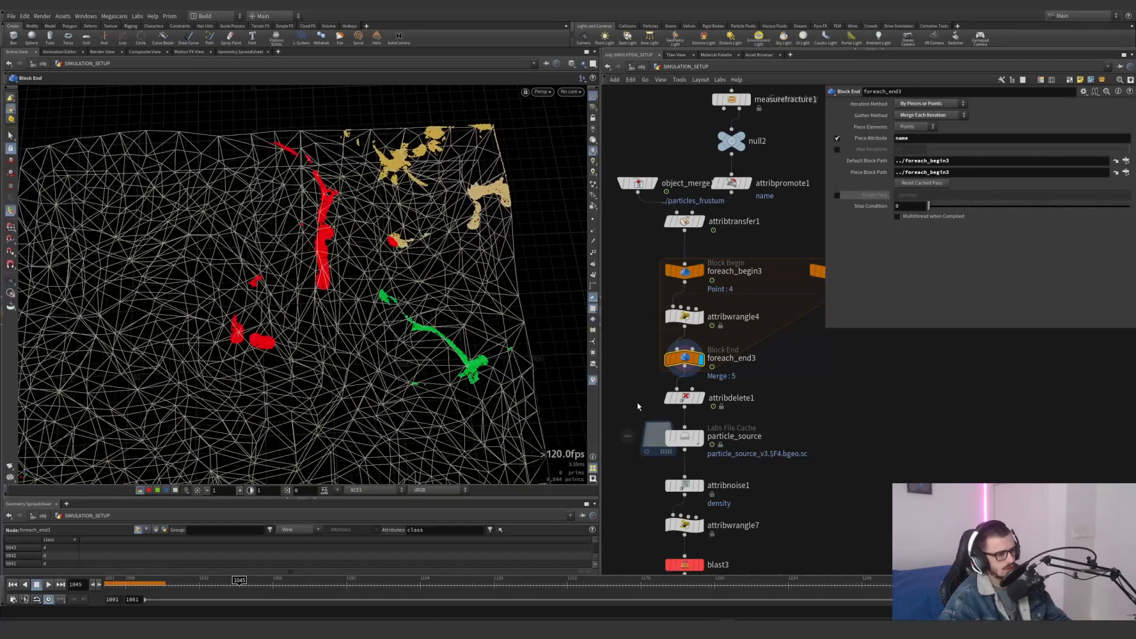
Try the Single Pass option of foreach_end3 by switching it on and off again
{"action": "mouse_move", "coordinate": [682, 402]}
{"action": "left_click", "coordinate": [836, 196]}
{"action": "left_click", "coordinate": [836, 195]}
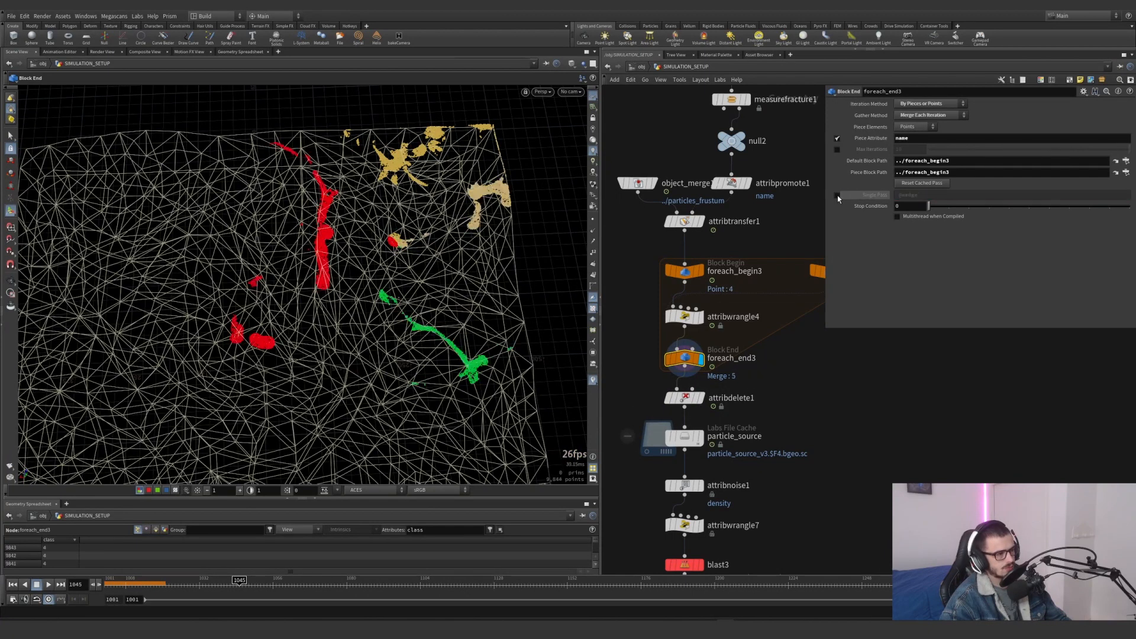
{"action": "left_click", "coordinate": [836, 196]}
{"action": "left_click", "coordinate": [836, 195]}
Display attribdelete1 and examine which point attributes it keeps
{"action": "left_click", "coordinate": [684, 398]}
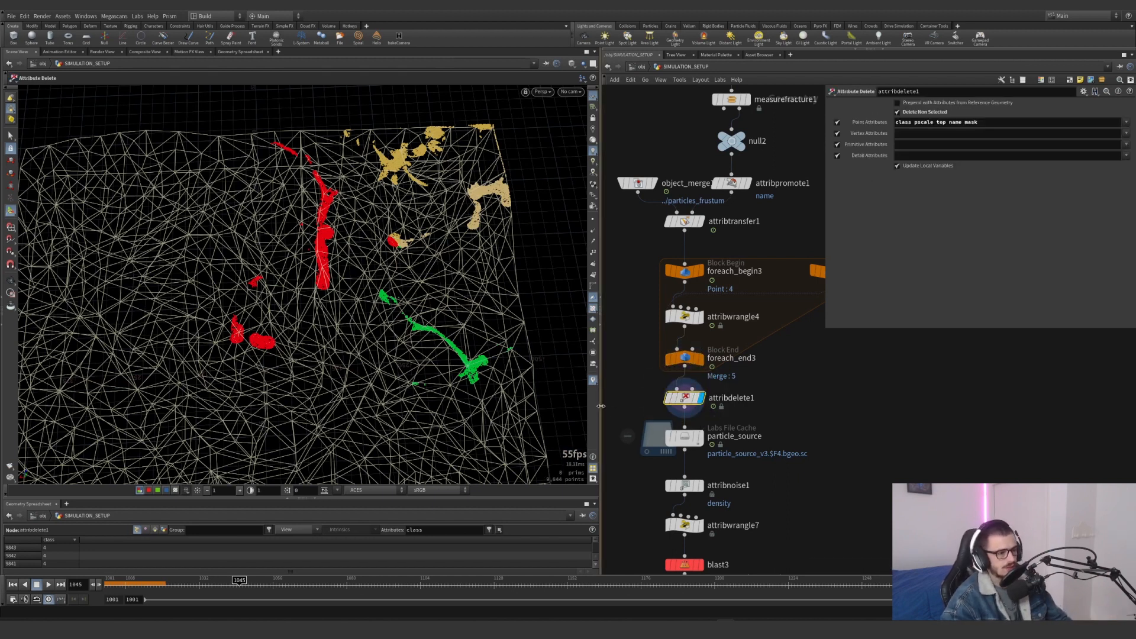
{"action": "middle_click", "coordinate": [684, 398]}
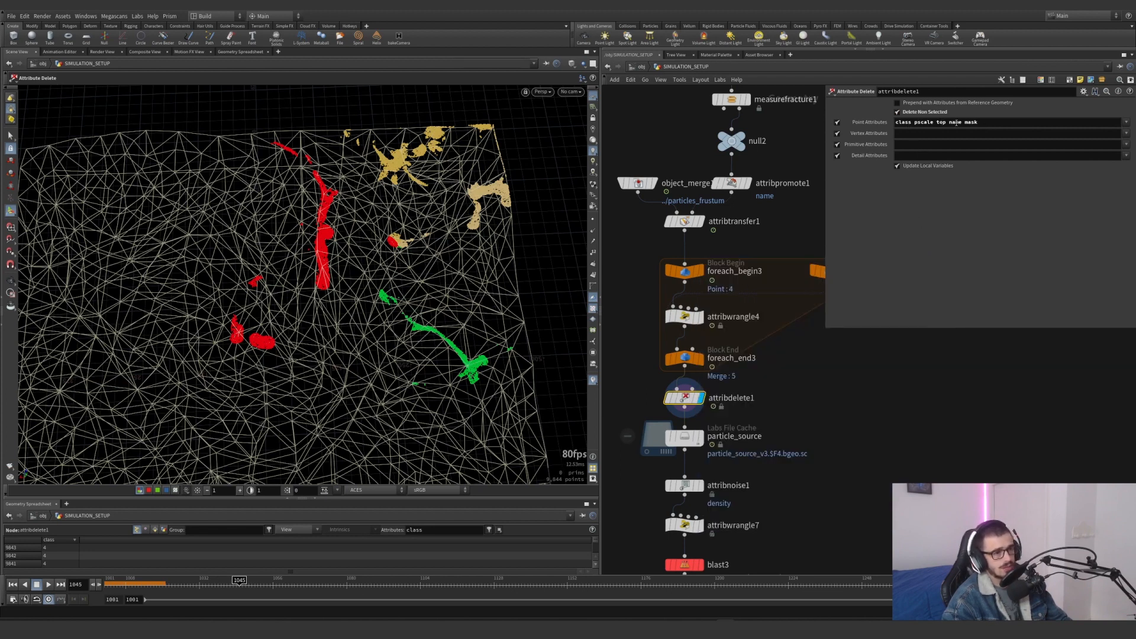
Display the particle_source file cache and scrub through its cached particles to about frame 1239
{"action": "middle_click_drag", "start_coordinate": [786, 413], "coordinate": [773, 322]}
{"action": "left_click", "coordinate": [688, 349]}
{"action": "left_click", "coordinate": [661, 350]}
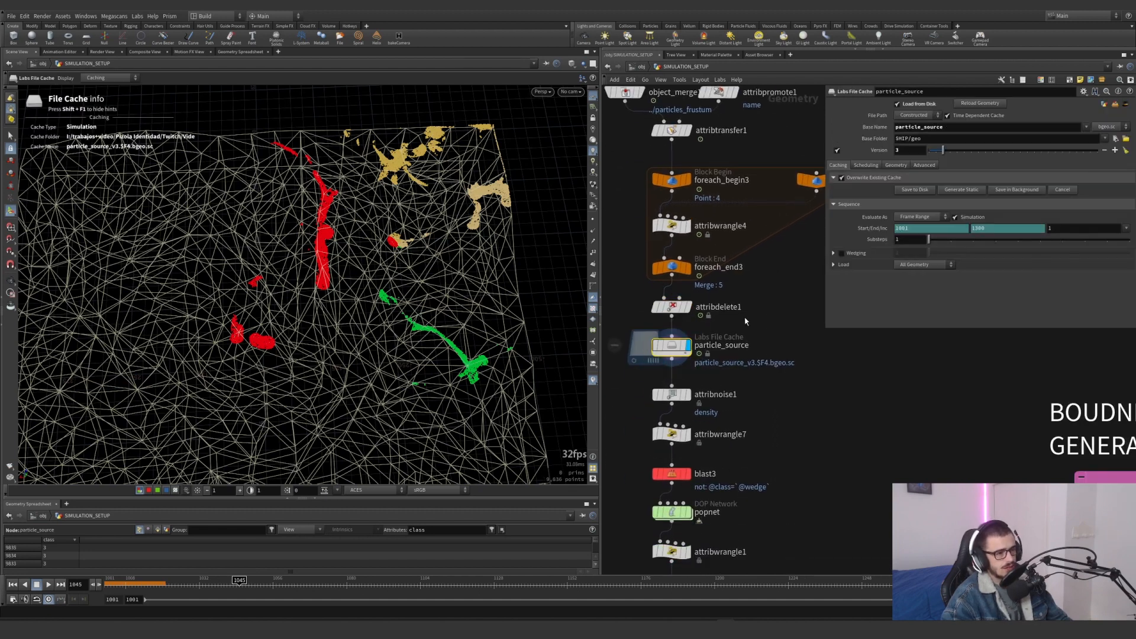
{"action": "left_click_drag", "start_coordinate": [322, 578], "coordinate": [744, 552]}
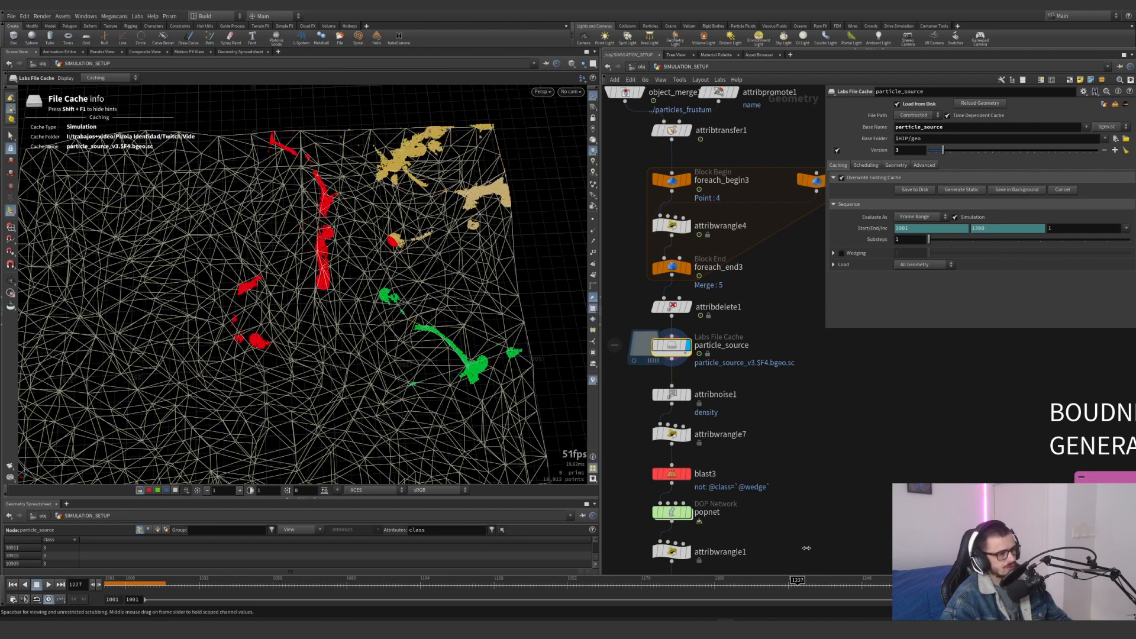
Display attribnoise1 and switch the particle colouring to the density visualizer
{"action": "mouse_move", "coordinate": [689, 400]}
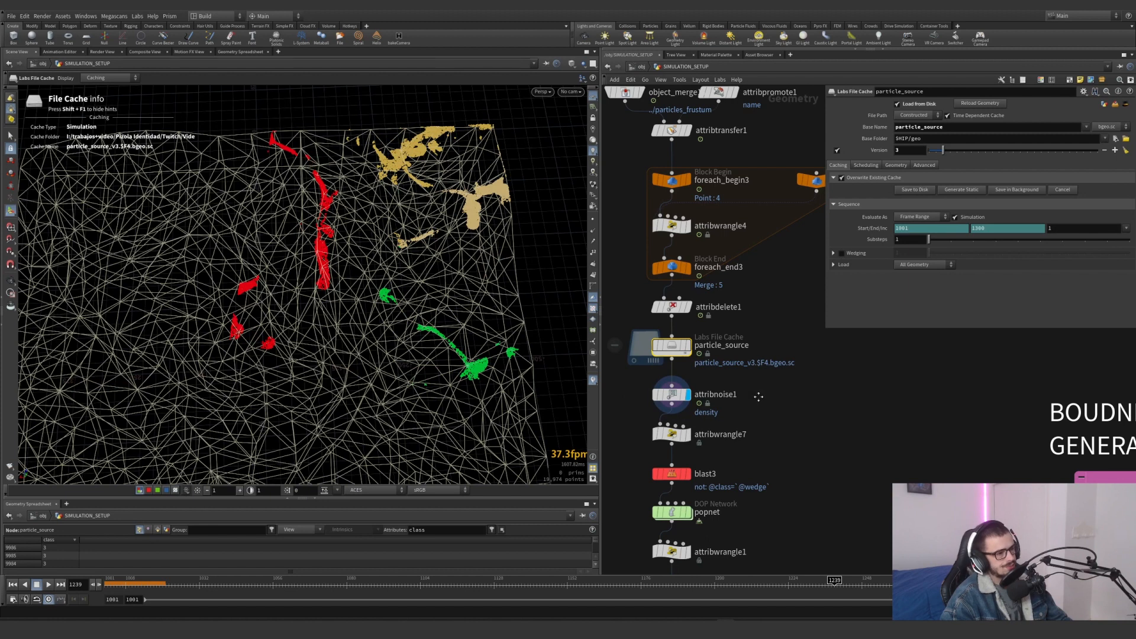
{"action": "middle_click_drag", "start_coordinate": [758, 397], "coordinate": [764, 435]}
{"action": "left_click", "coordinate": [676, 434]}
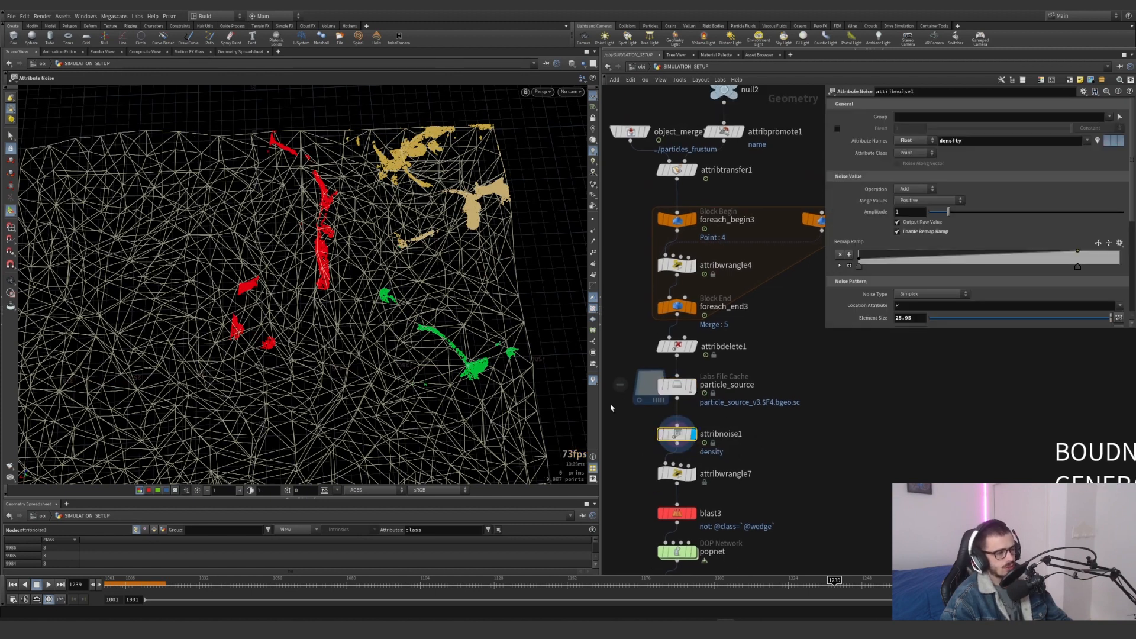
{"action": "right_click", "coordinate": [593, 383]}
{"action": "left_click", "coordinate": [595, 325]}
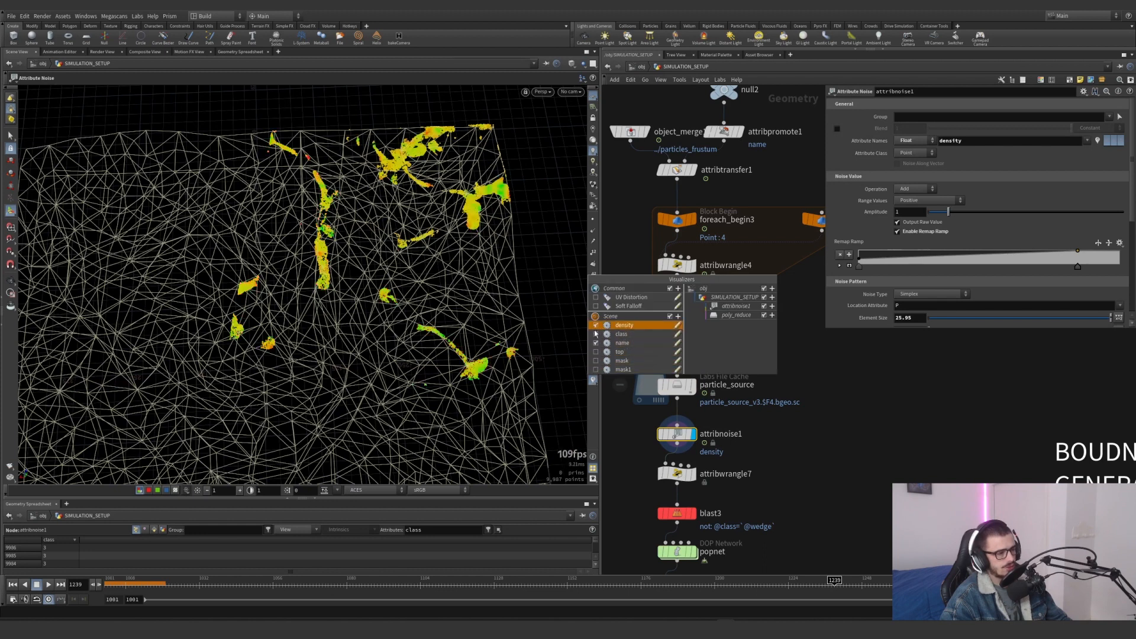
{"action": "left_click", "coordinate": [769, 419]}
Compare the density colouring at particle_source with that at attribnoise1, and check the attribute the noise writes to
{"action": "left_click", "coordinate": [693, 385]}
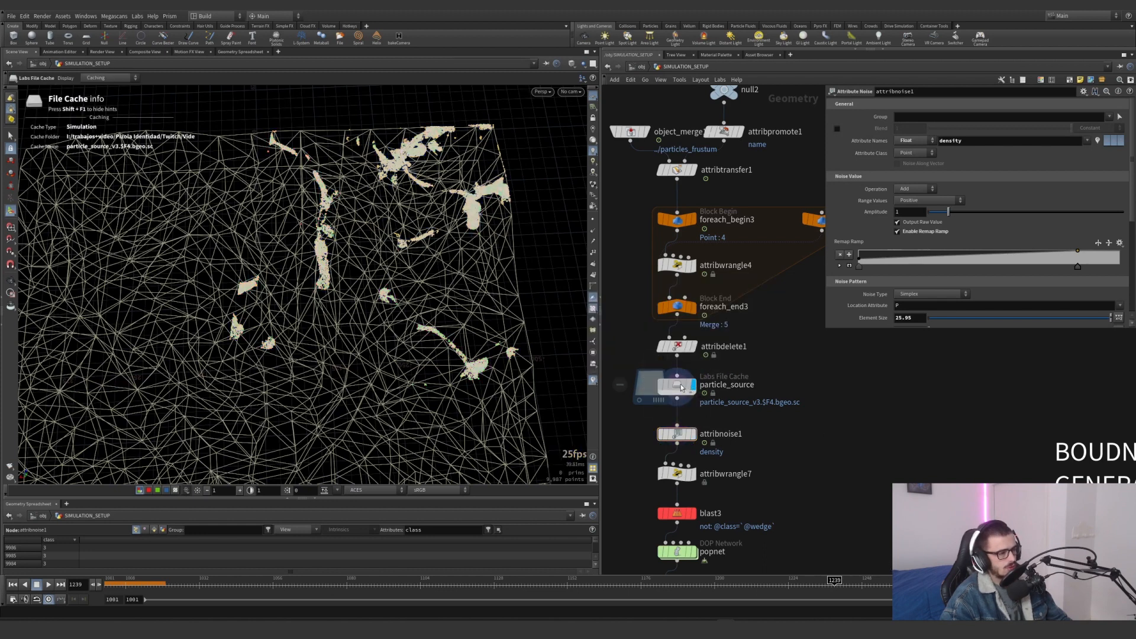
{"action": "left_click", "coordinate": [693, 433]}
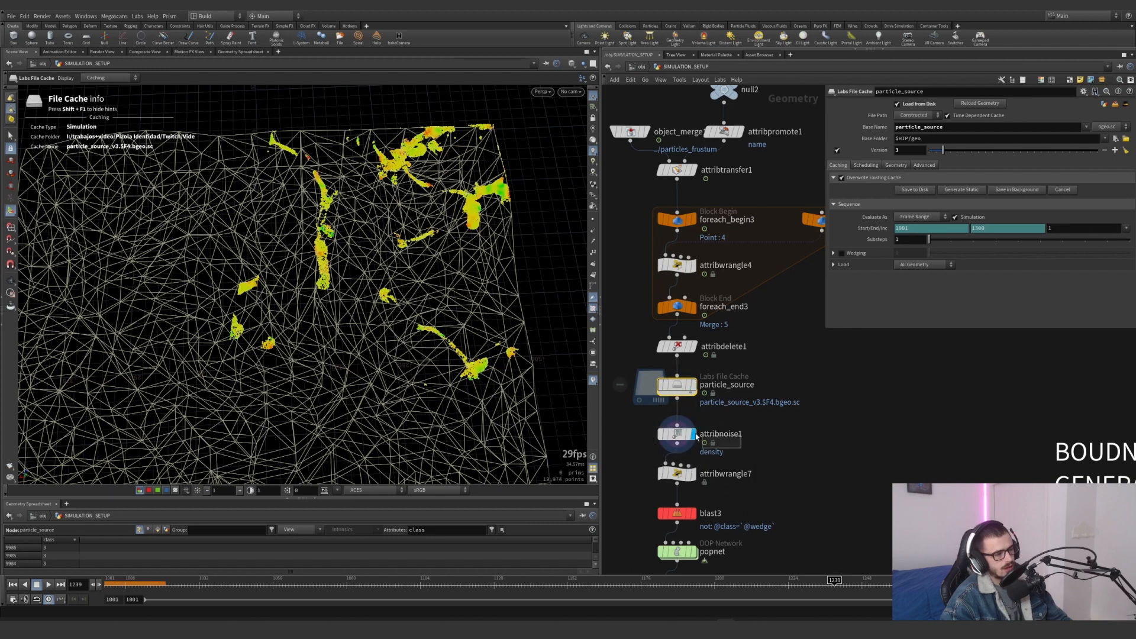
{"action": "left_click_drag", "start_coordinate": [963, 140], "coordinate": [922, 147]}
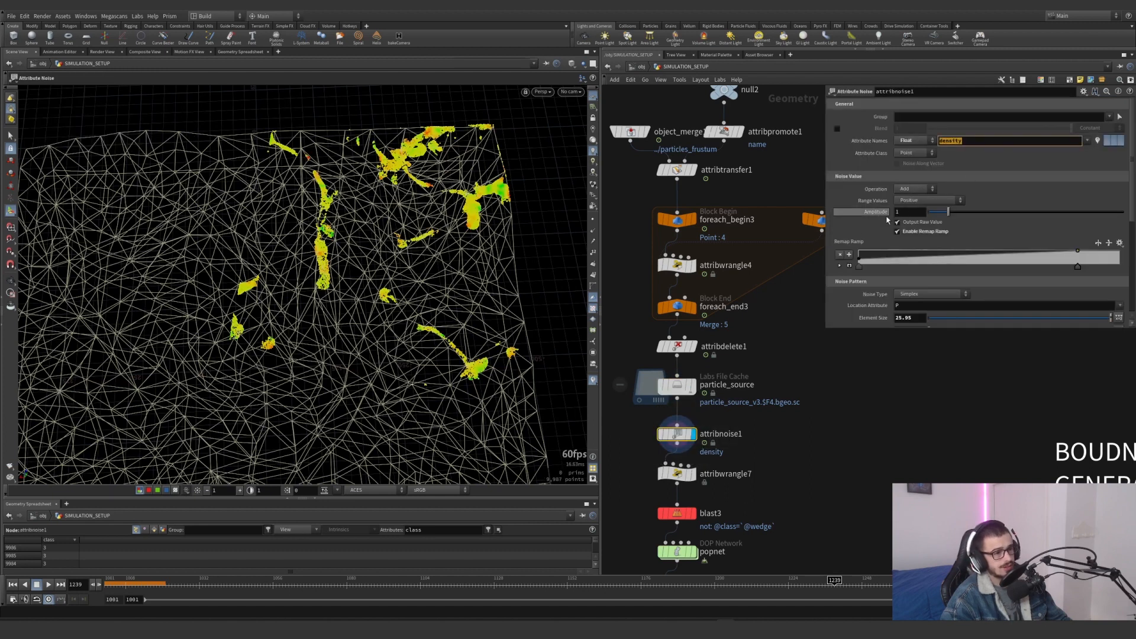
Expand attribnoise1's Remap Ramp for inspection, undo the stray ramp and selection changes, and select the node again
{"action": "left_click", "coordinate": [848, 265]}
{"action": "scroll", "coordinate": [858, 246], "scroll_direction": "down", "scroll_amount": 2}
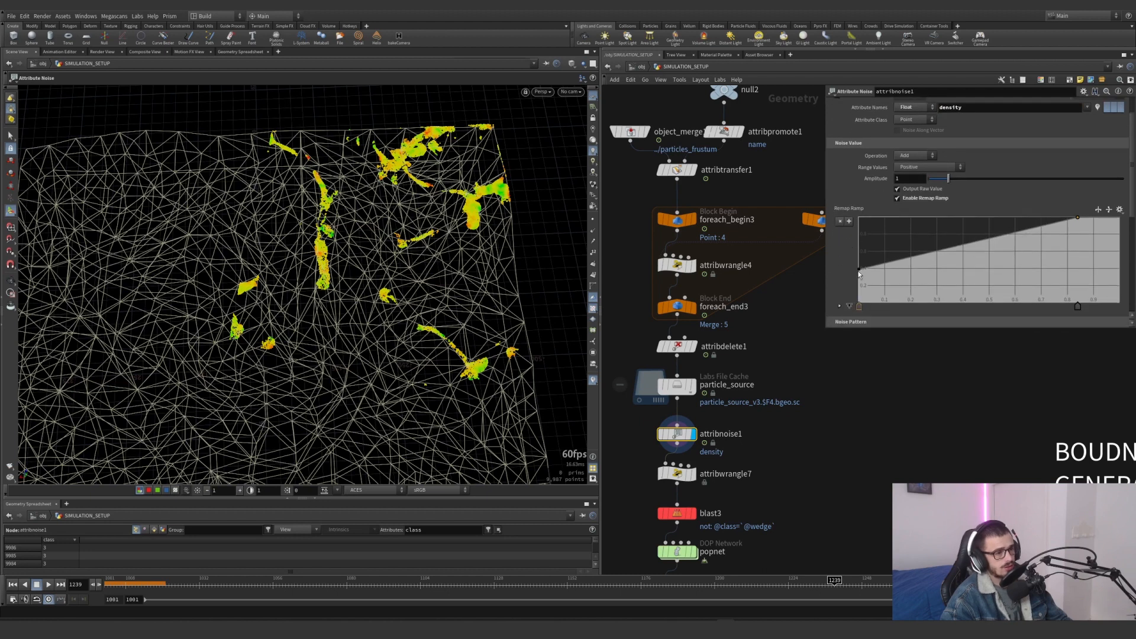
{"action": "key", "text": "ctrl+z"}
{"action": "scroll", "coordinate": [838, 262], "scroll_direction": "down", "scroll_amount": 2}
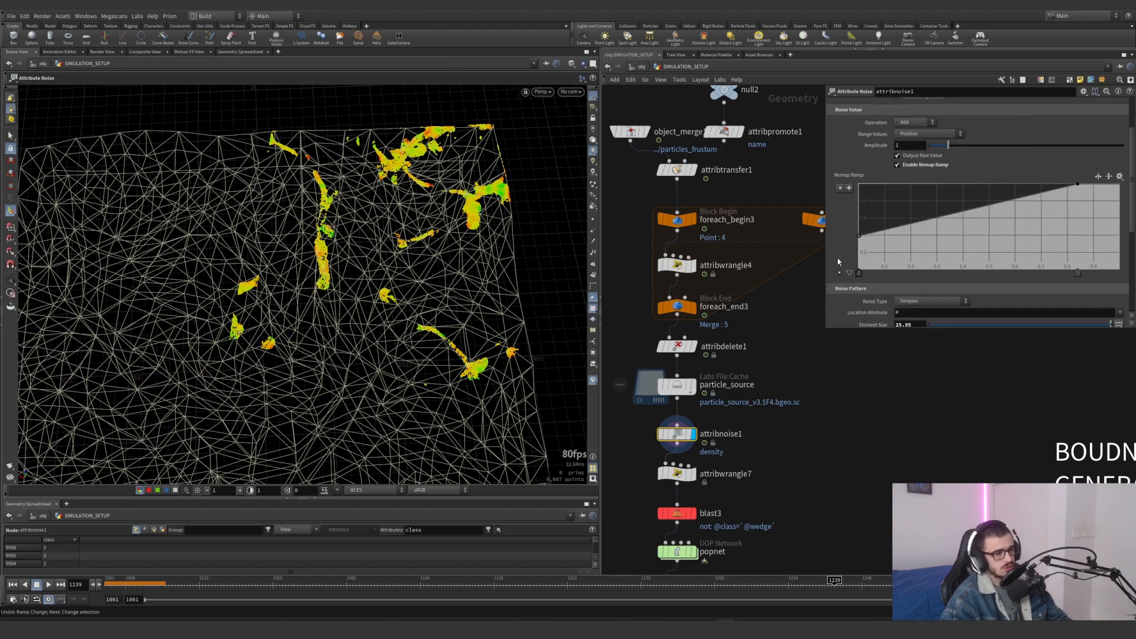
{"action": "key", "text": "ctrl+z"}
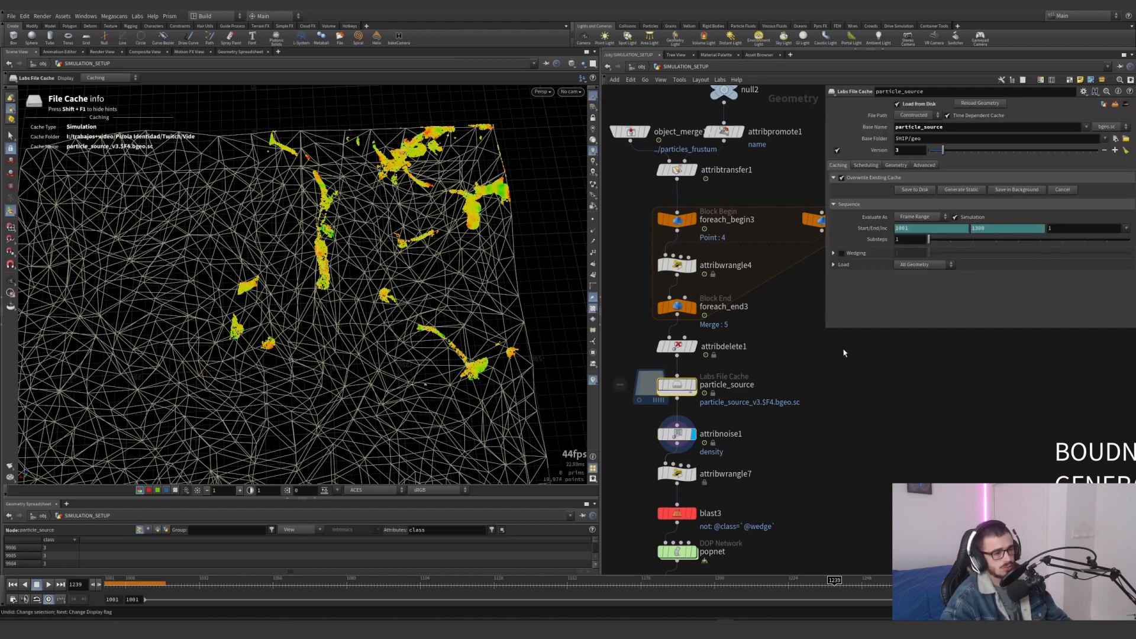
{"action": "left_click", "coordinate": [677, 434]}
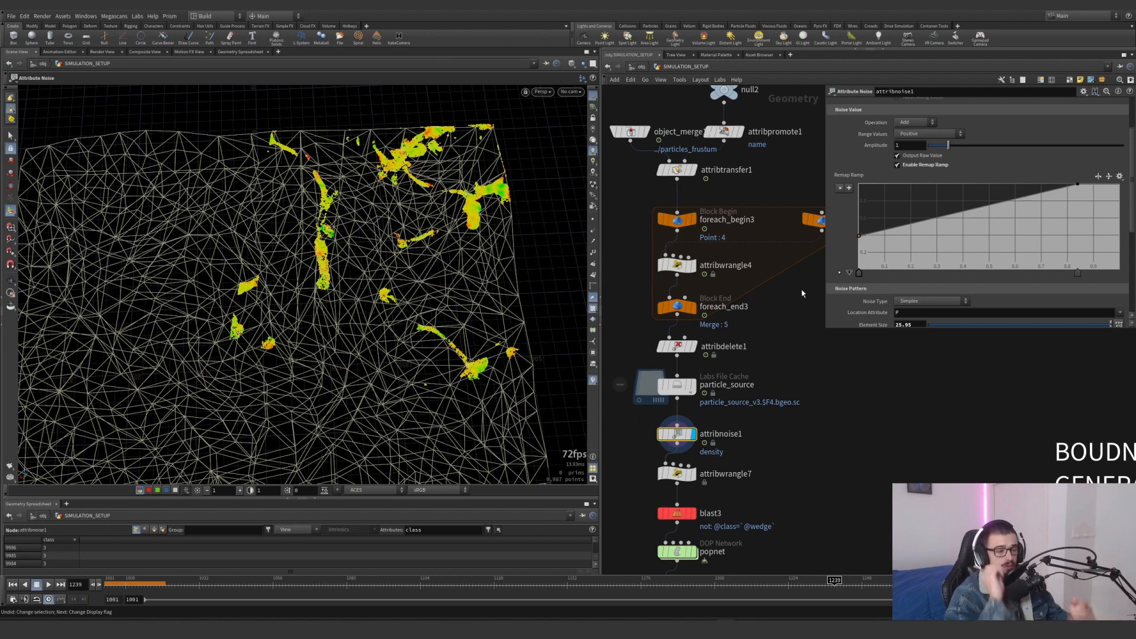
Look at attribwrangle7's output, and return to attribnoise1 to replace the density visualizer with the mask one
{"action": "middle_click_drag", "start_coordinate": [752, 438], "coordinate": [755, 364]}
{"action": "left_click", "coordinate": [692, 399]}
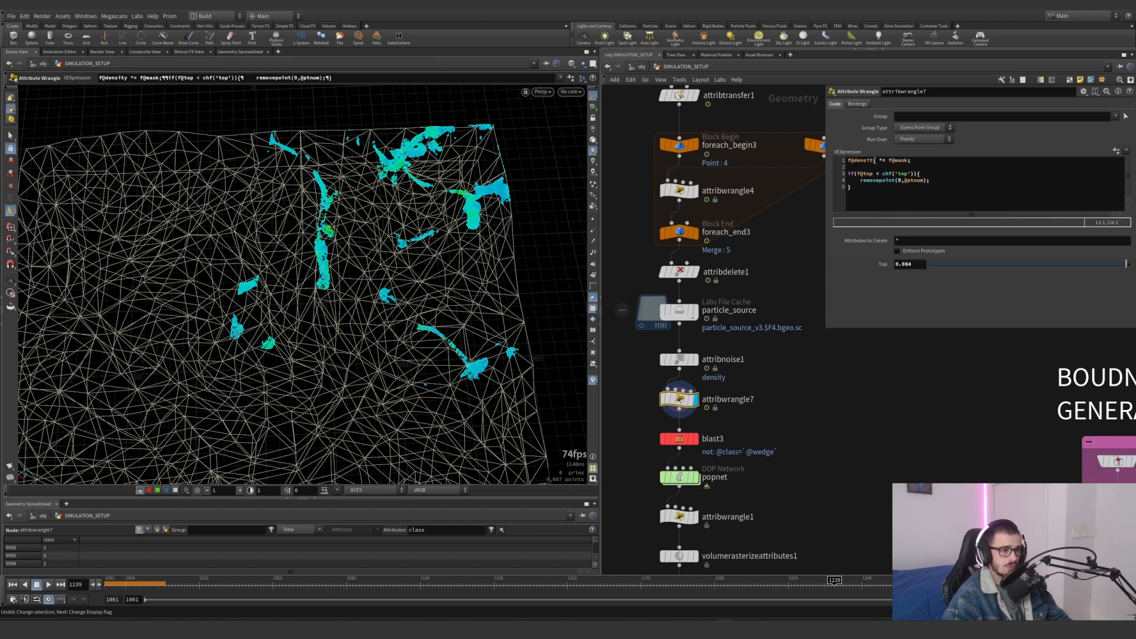
{"action": "left_click", "coordinate": [692, 359]}
{"action": "left_click", "coordinate": [593, 382]}
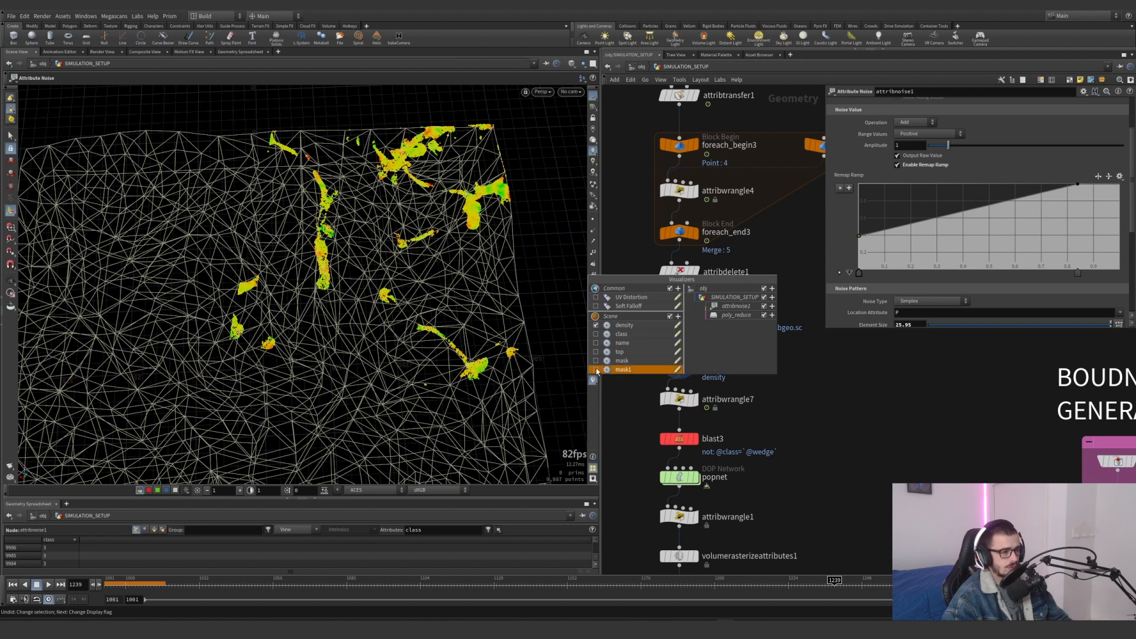
{"action": "left_click", "coordinate": [596, 326]}
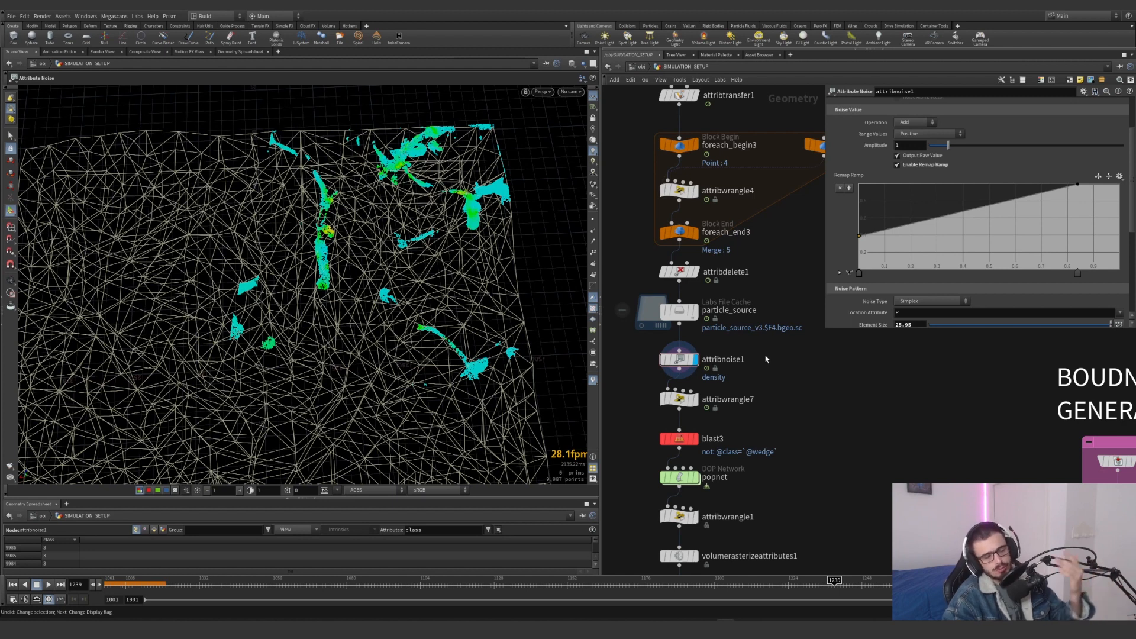
Display attribwrangle7, set its Top threshold to 0.389, and review the code multiplying density by mask and removing points
{"action": "left_click", "coordinate": [693, 399]}
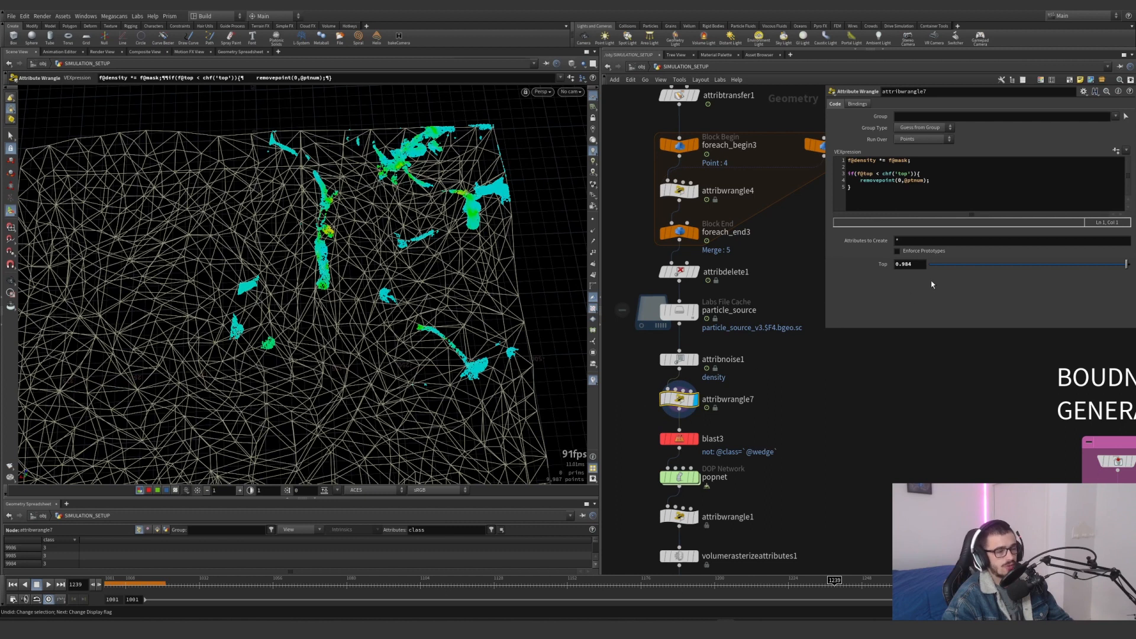
{"action": "left_click_drag", "start_coordinate": [980, 264], "coordinate": [1132, 265]}
{"action": "key", "text": "ctrl+z"}
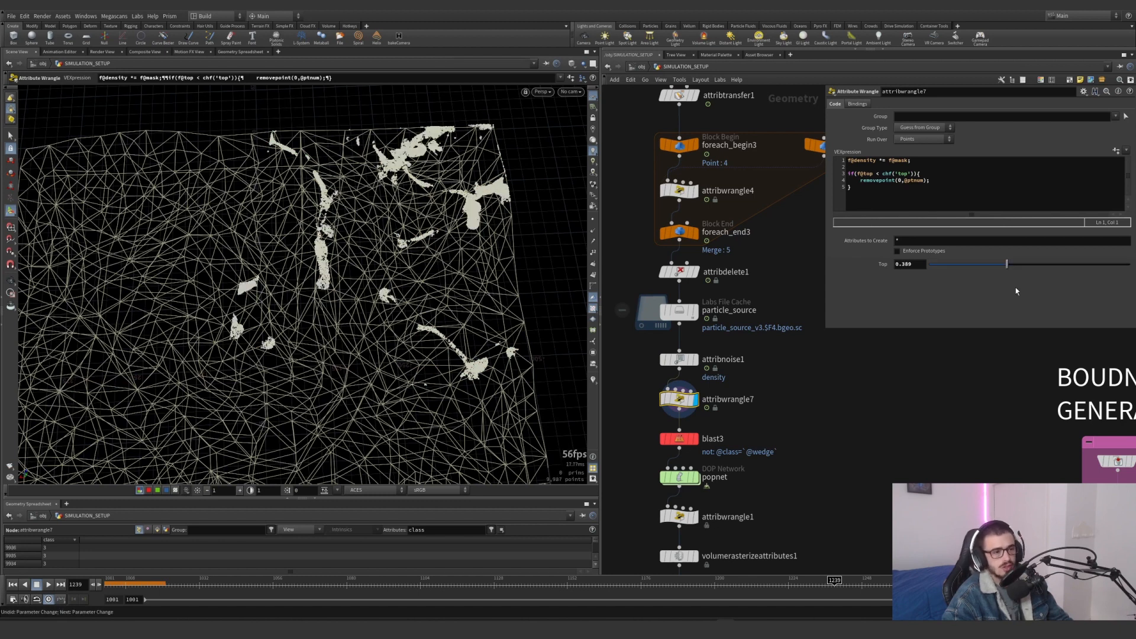
{"action": "left_click_drag", "start_coordinate": [855, 189], "coordinate": [840, 160]}
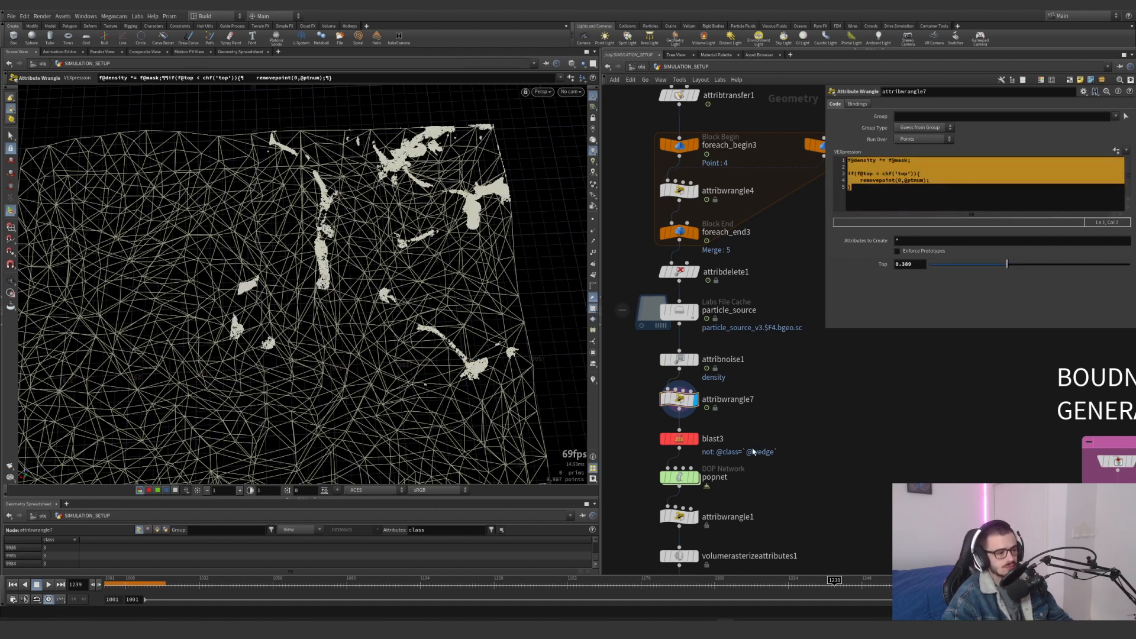
{"action": "middle_click_drag", "start_coordinate": [747, 443], "coordinate": [721, 396]}
{"action": "left_click", "coordinate": [670, 392]}
{"action": "left_click", "coordinate": [715, 409]}
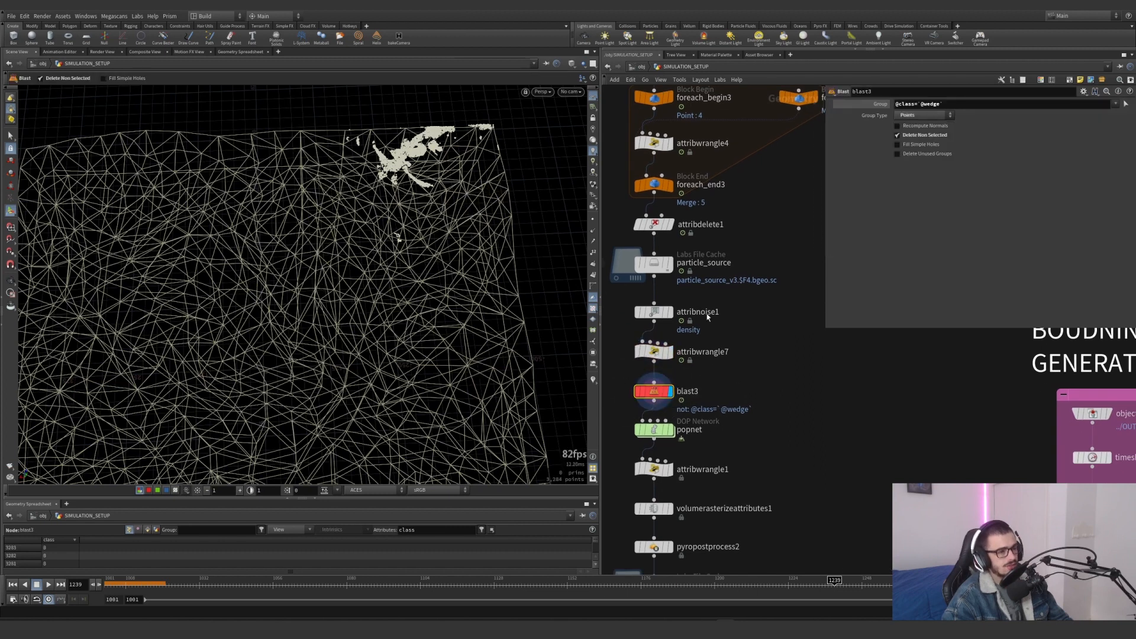
Display the popnet DOP Network's result below blast3 and jump the timeline to frame 1012
{"action": "scroll", "coordinate": [716, 331], "scroll_direction": "down", "scroll_amount": 6}
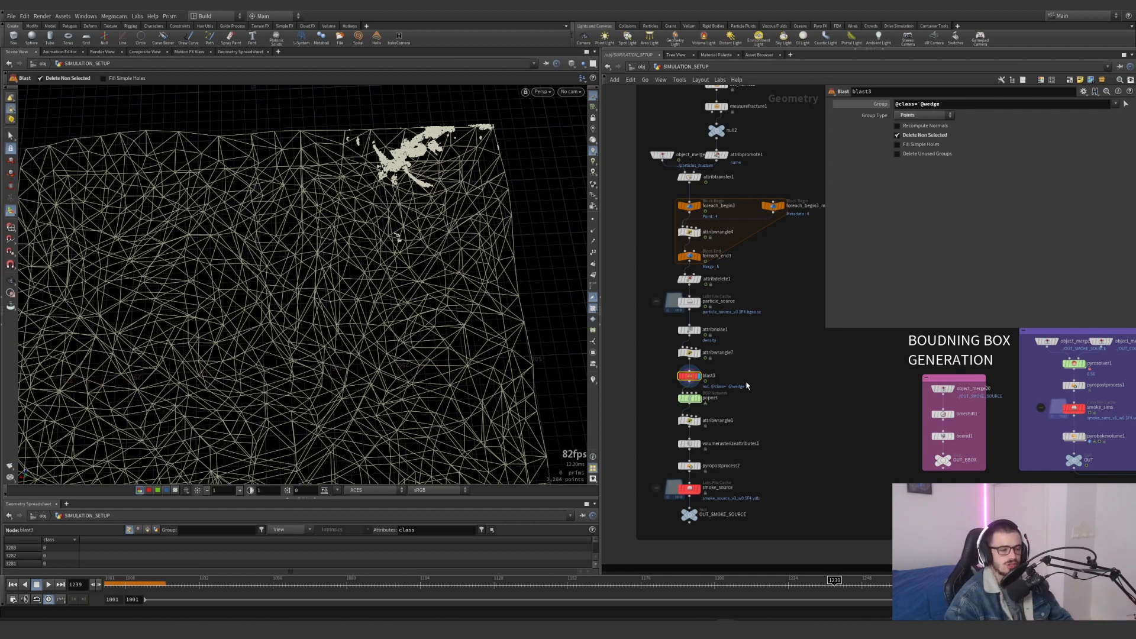
{"action": "scroll", "coordinate": [736, 456], "scroll_direction": "up", "scroll_amount": 2}
{"action": "left_click_drag", "start_coordinate": [748, 502], "coordinate": [645, 474]}
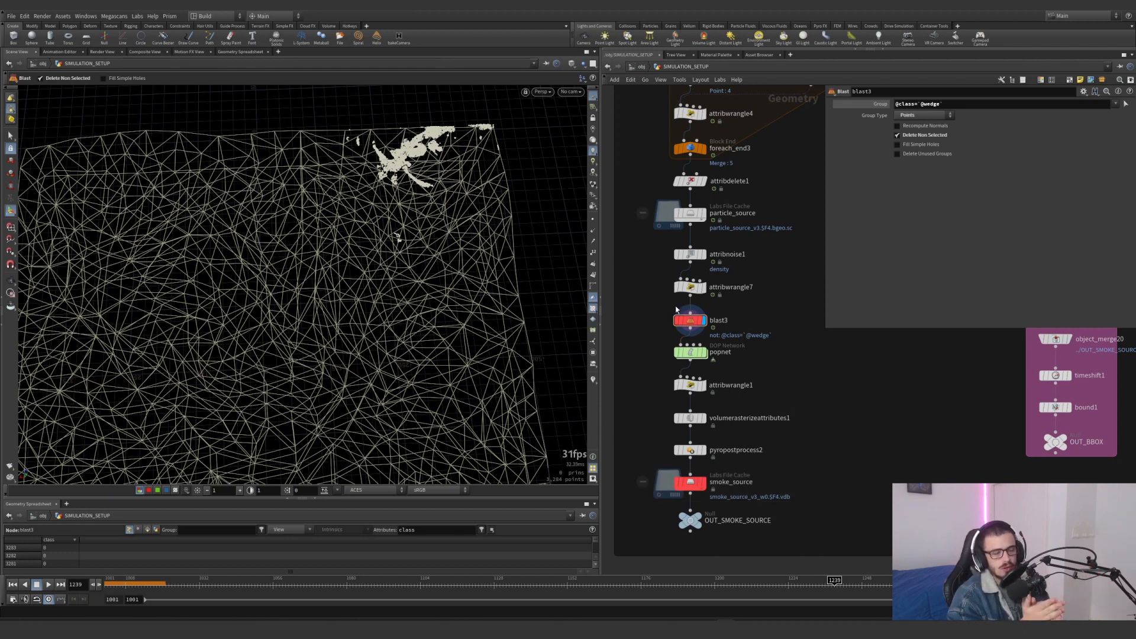
{"action": "mouse_move", "coordinate": [706, 358]}
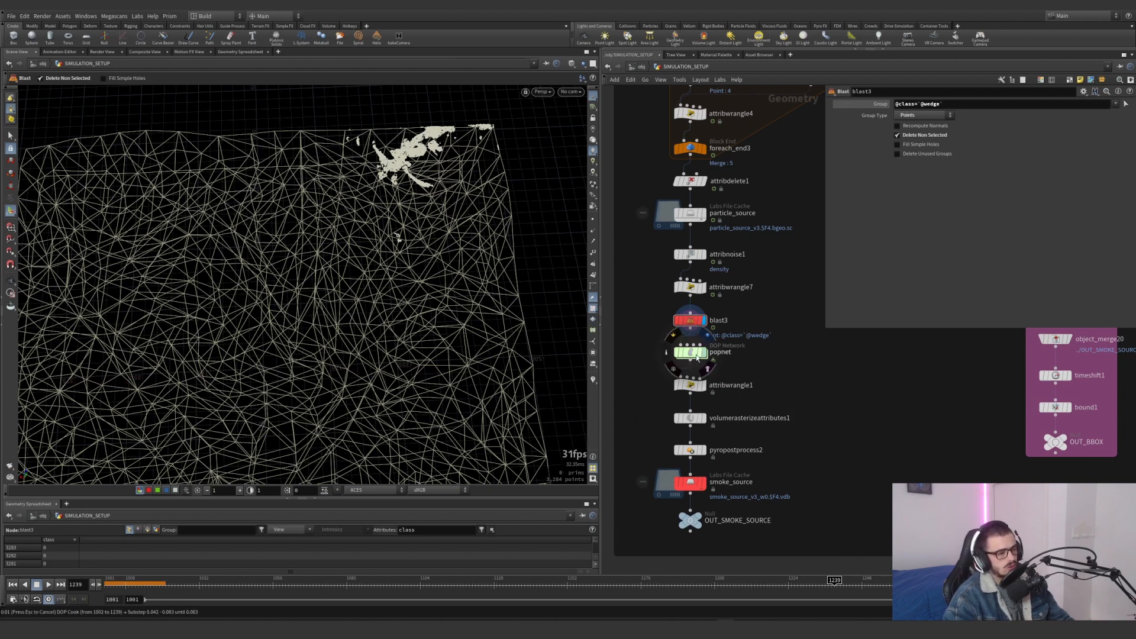
{"action": "left_click", "coordinate": [697, 357]}
{"action": "left_click", "coordinate": [138, 585]}
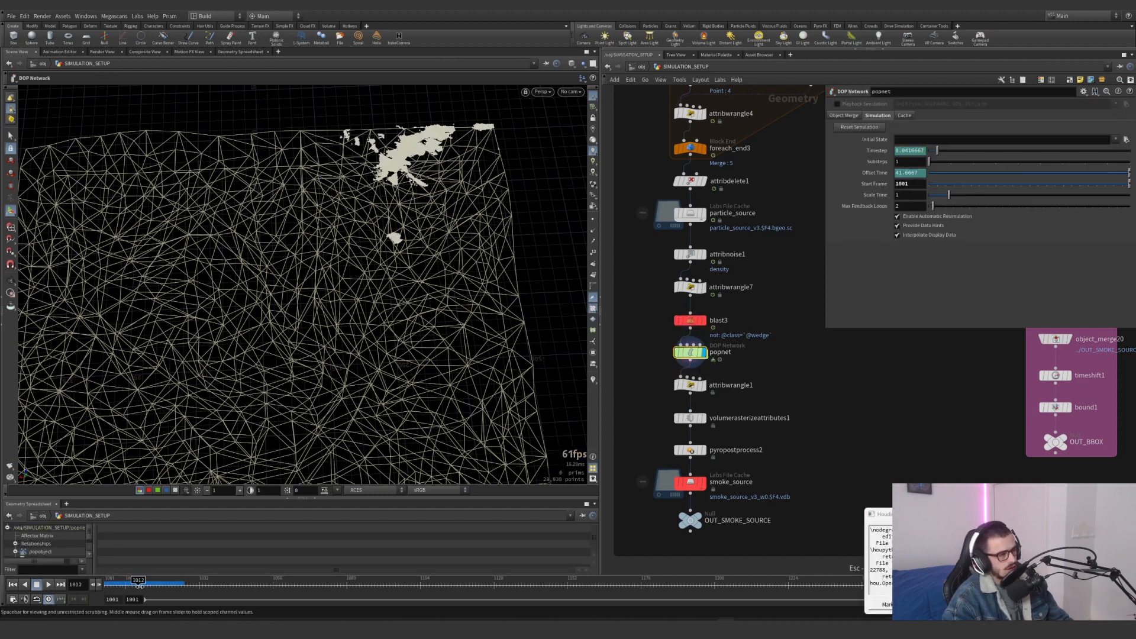
Go inside popnet and examine popforce1's Force, noise Amplitude and Swirl Size settings
{"action": "double_click", "coordinate": [689, 352]}
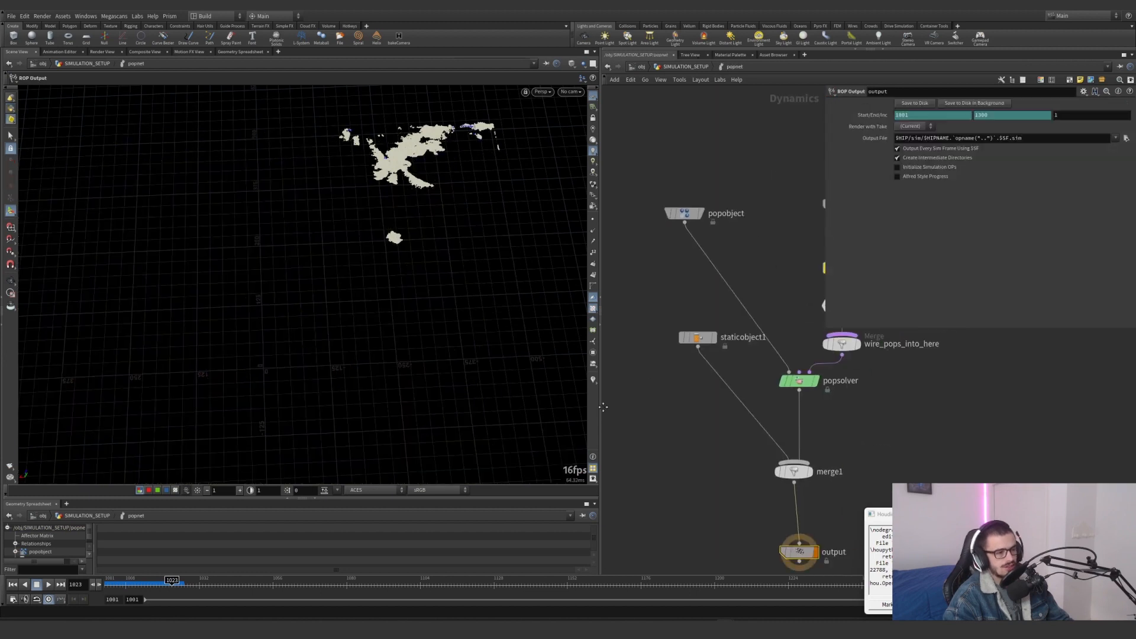
{"action": "middle_click_drag", "start_coordinate": [693, 363], "coordinate": [602, 407]}
{"action": "left_click_drag", "start_coordinate": [795, 276], "coordinate": [752, 320]}
{"action": "left_click", "coordinate": [752, 348]}
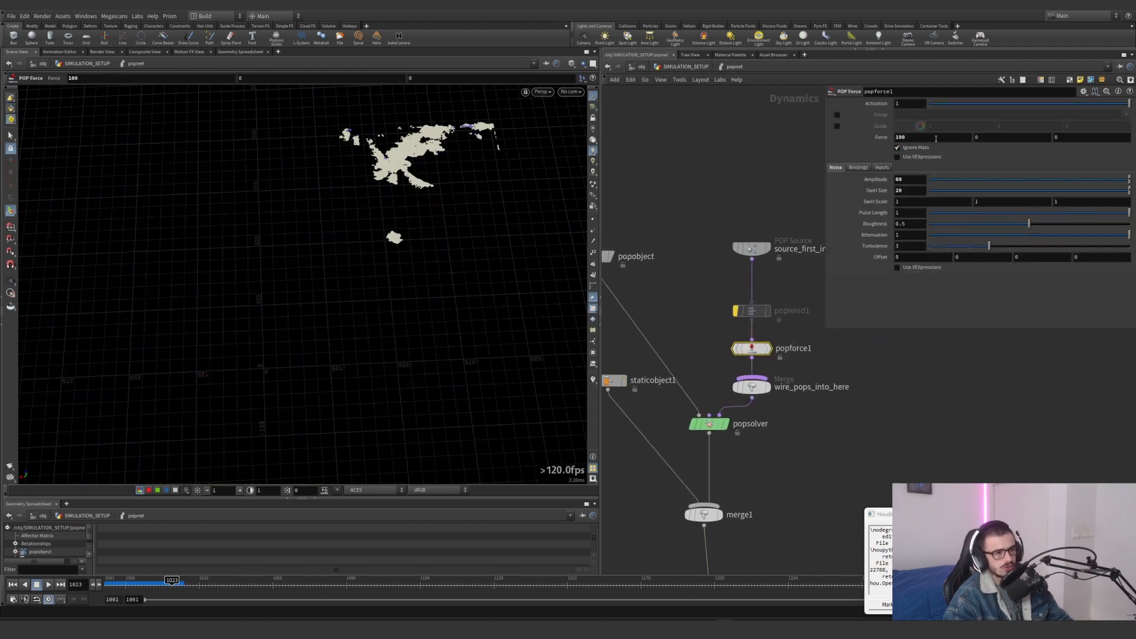
{"action": "left_click", "coordinate": [900, 136]}
{"action": "left_click_drag", "start_coordinate": [911, 179], "coordinate": [884, 195]}
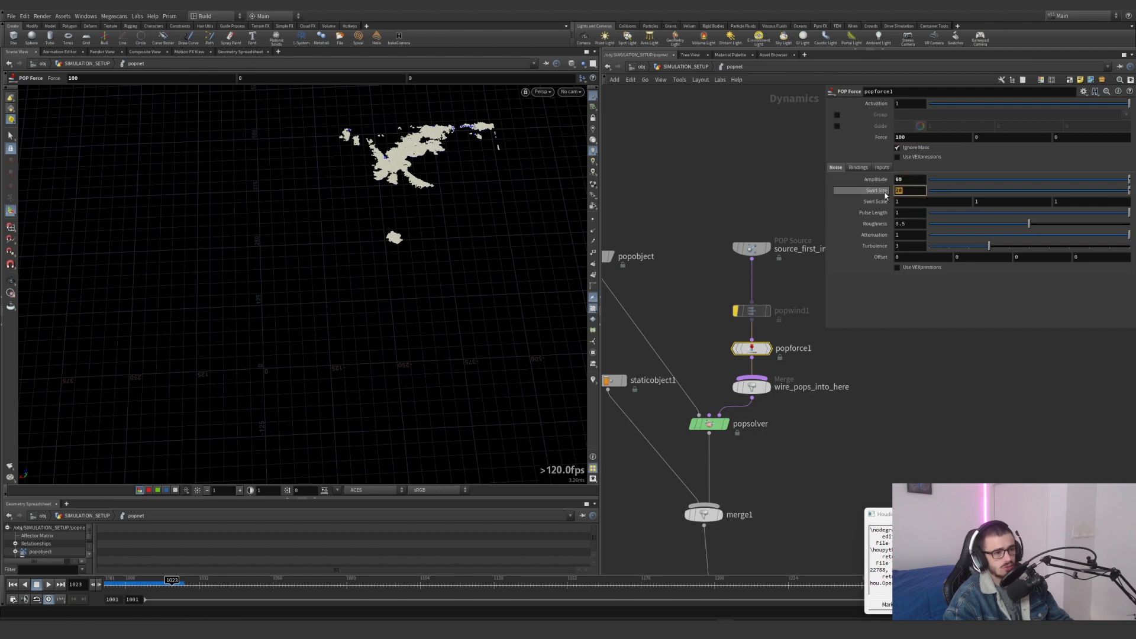
View the popnet result at frame 1030, and inspect Life Expectancy and Life Variance of source_first_input inside the network
{"action": "left_click", "coordinate": [685, 67]}
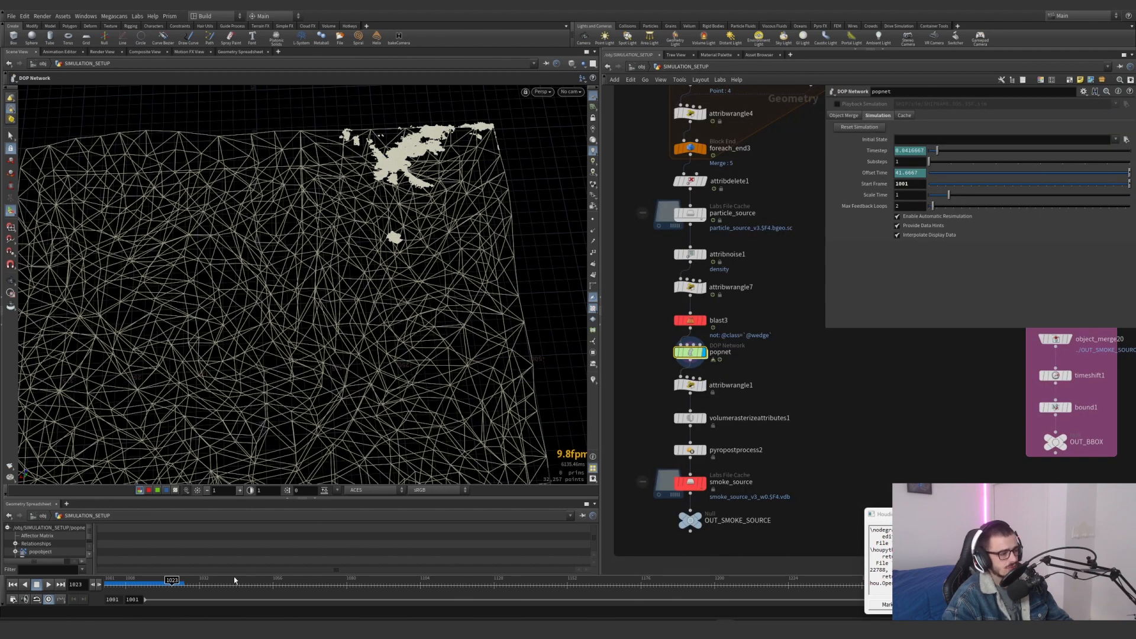
{"action": "double_click", "coordinate": [689, 352]}
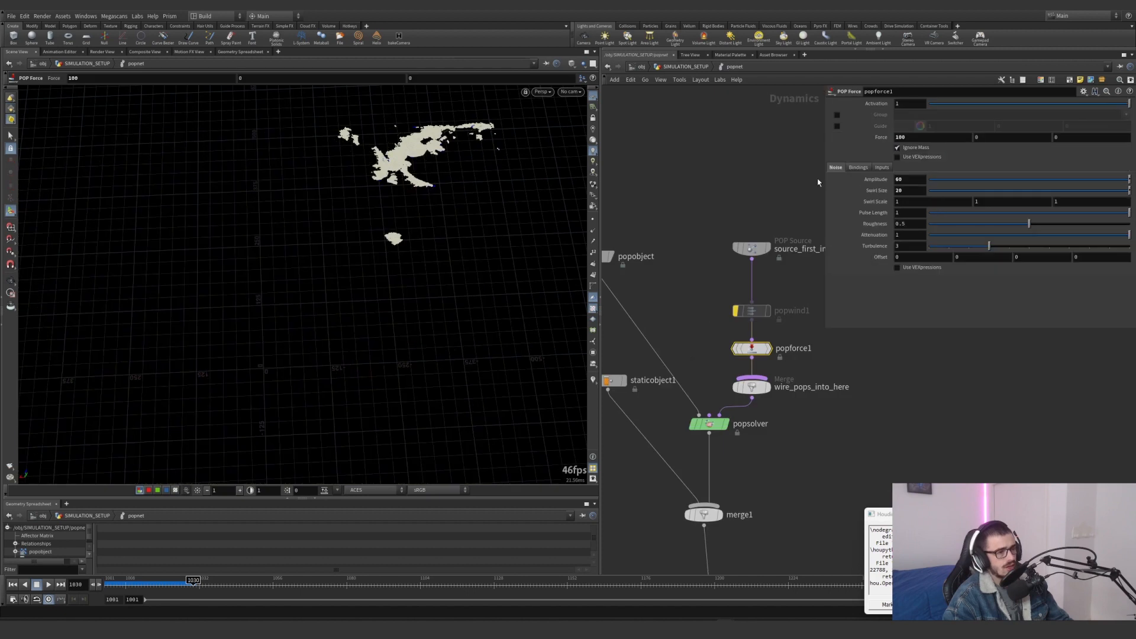
{"action": "left_click", "coordinate": [755, 248]}
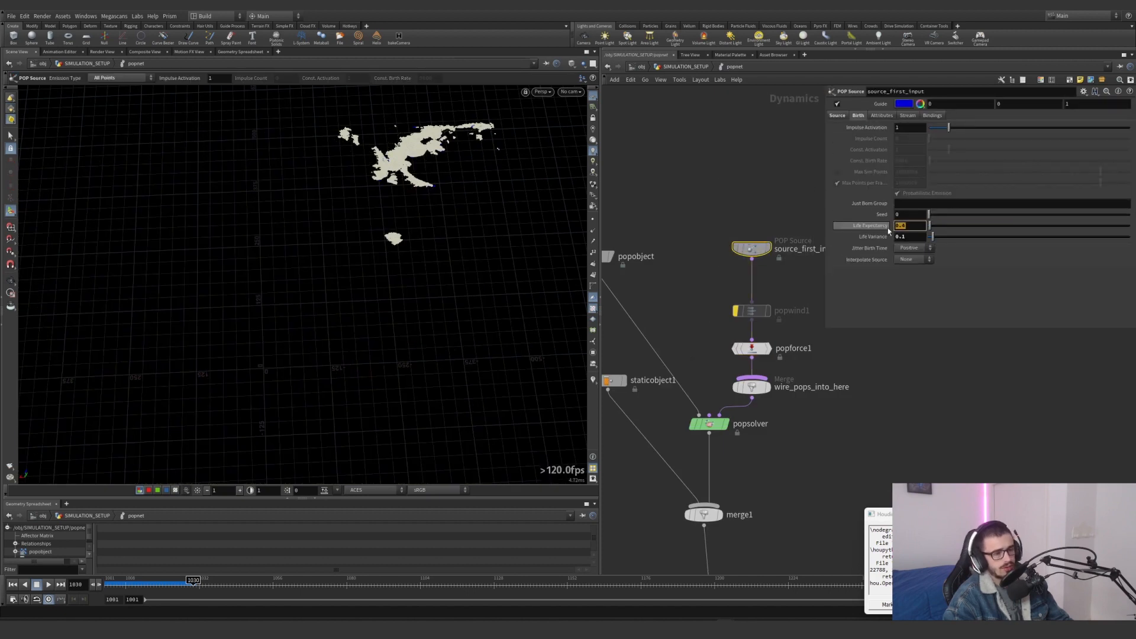
{"action": "key", "text": "Tab"}
{"action": "left_click", "coordinate": [685, 67]}
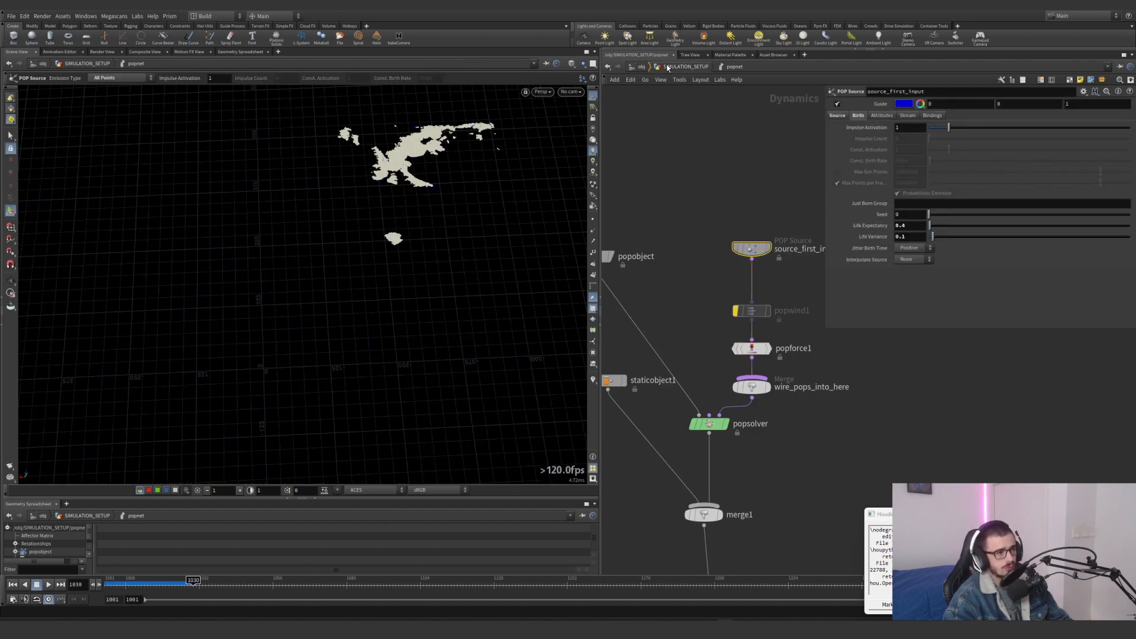
{"action": "left_click", "coordinate": [702, 385]}
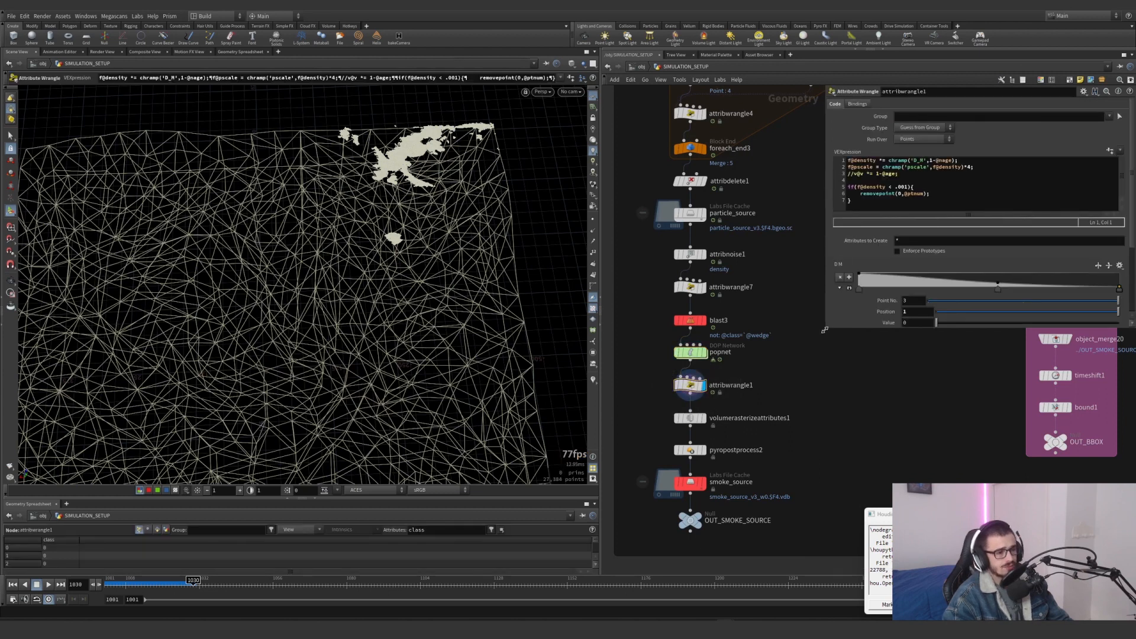
{"action": "left_click_drag", "start_coordinate": [824, 329], "coordinate": [801, 365]}
{"action": "left_click_drag", "start_coordinate": [926, 160], "coordinate": [810, 160]}
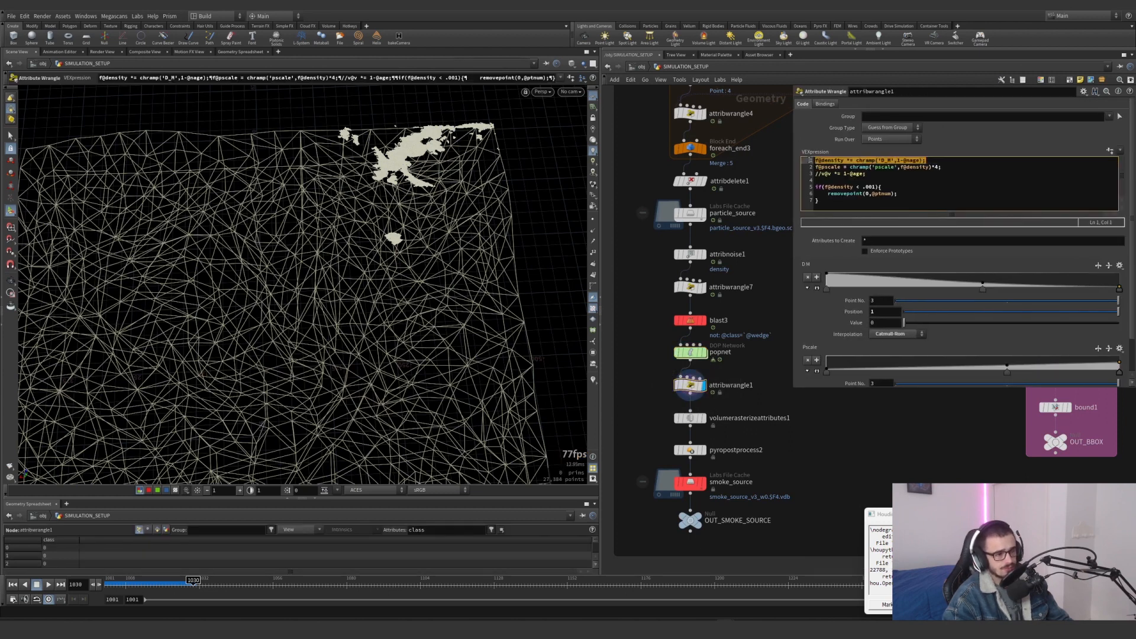
{"action": "left_click", "coordinate": [869, 161]}
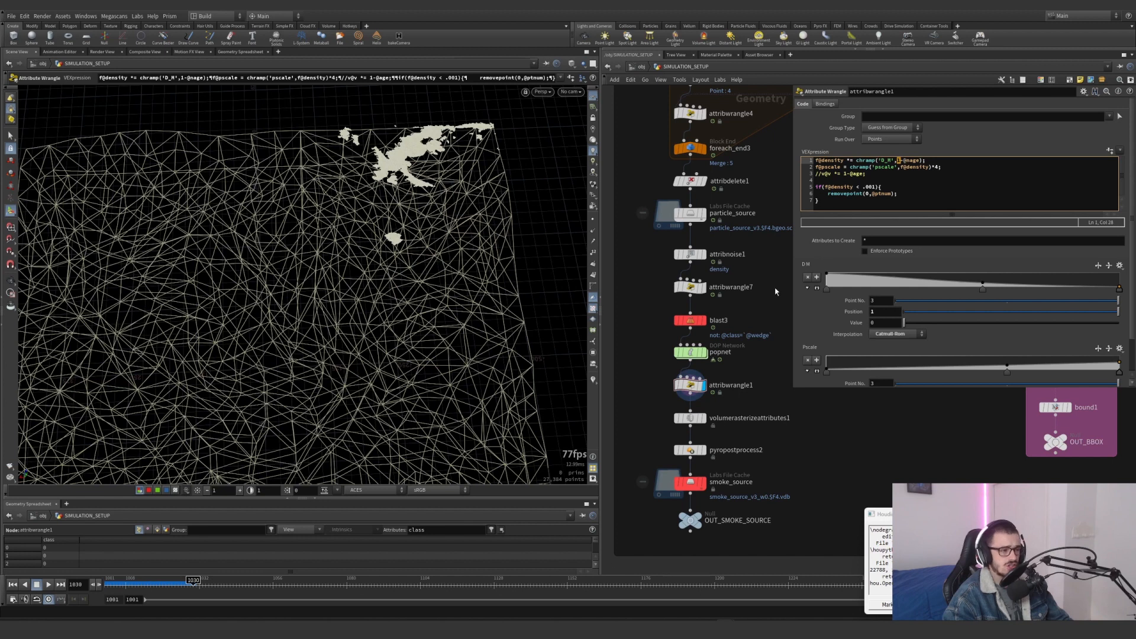
Disable the mask visualizer and view the particles along the dune ridge from a lower angle
{"action": "left_click", "coordinate": [593, 379]}
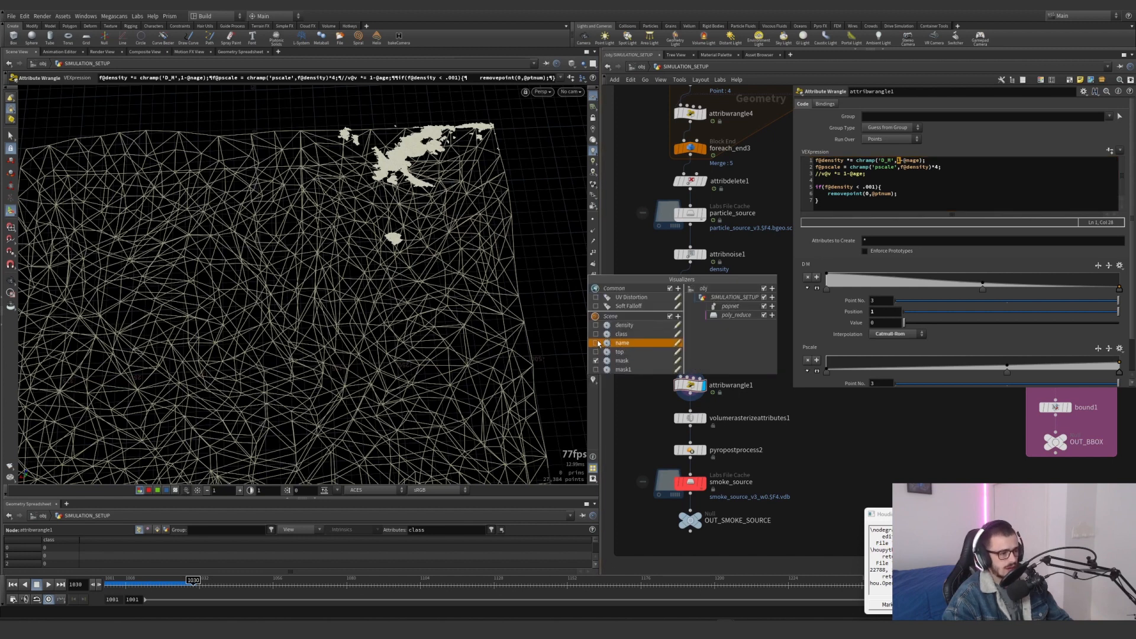
{"action": "left_click", "coordinate": [596, 361]}
{"action": "left_click", "coordinate": [648, 398]}
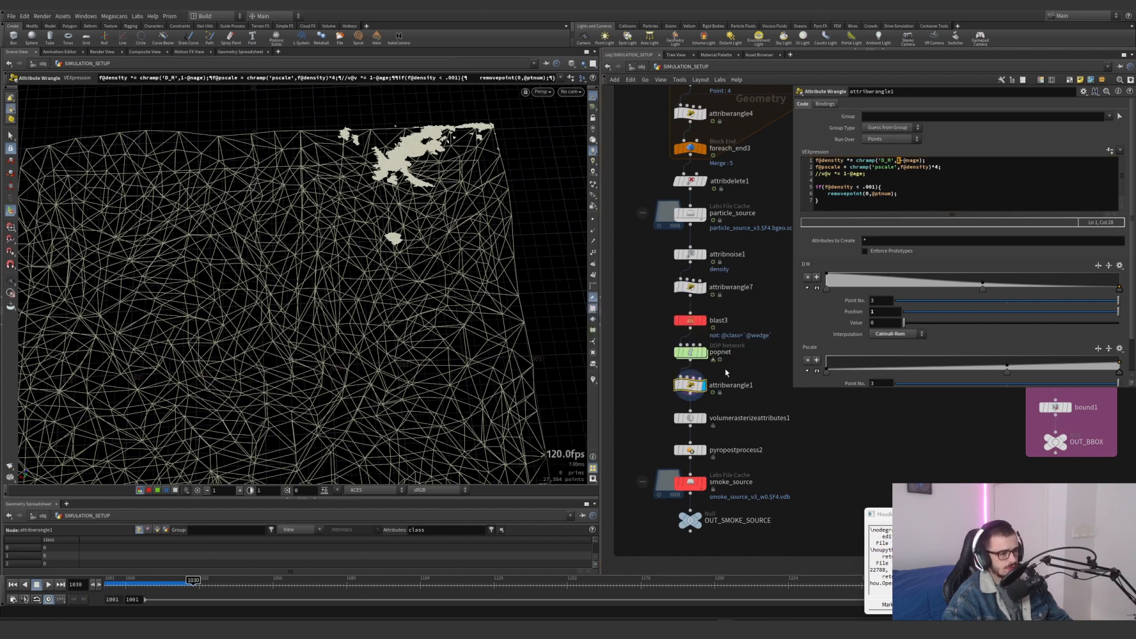
{"action": "right_click_drag", "start_coordinate": [439, 204], "coordinate": [490, 181], "text": "alt"}
{"action": "left_click_drag", "start_coordinate": [490, 181], "coordinate": [483, 252]}
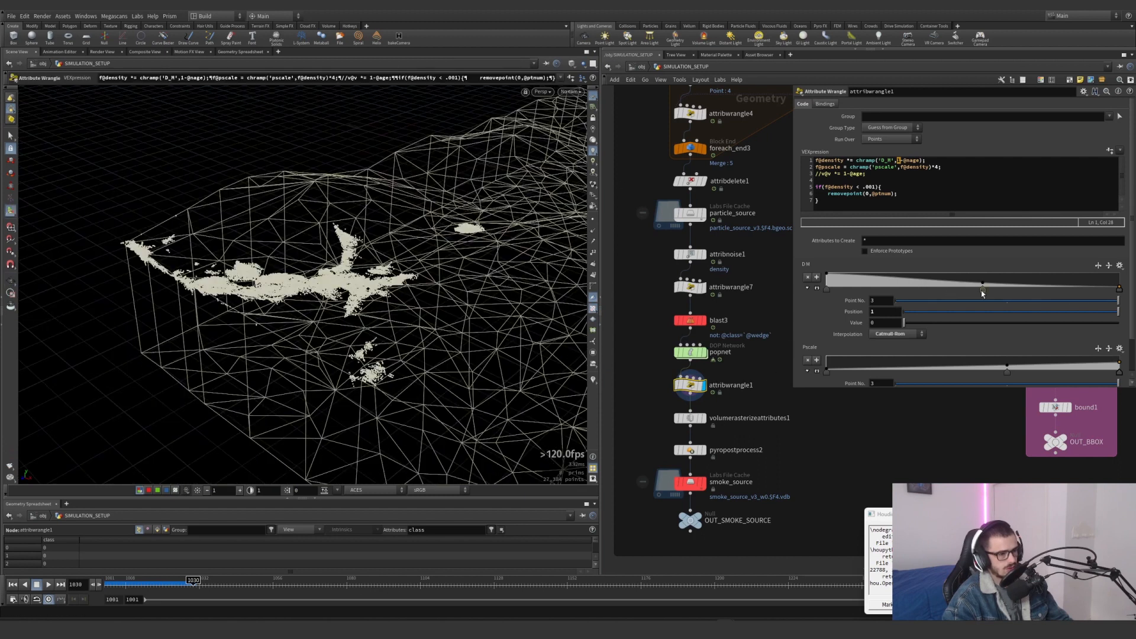
Select the middle point of the D M ramp, advance to frame 1040 and enable the visualizer colouring on the particles
{"action": "left_click", "coordinate": [982, 289]}
{"action": "left_click", "coordinate": [192, 581]}
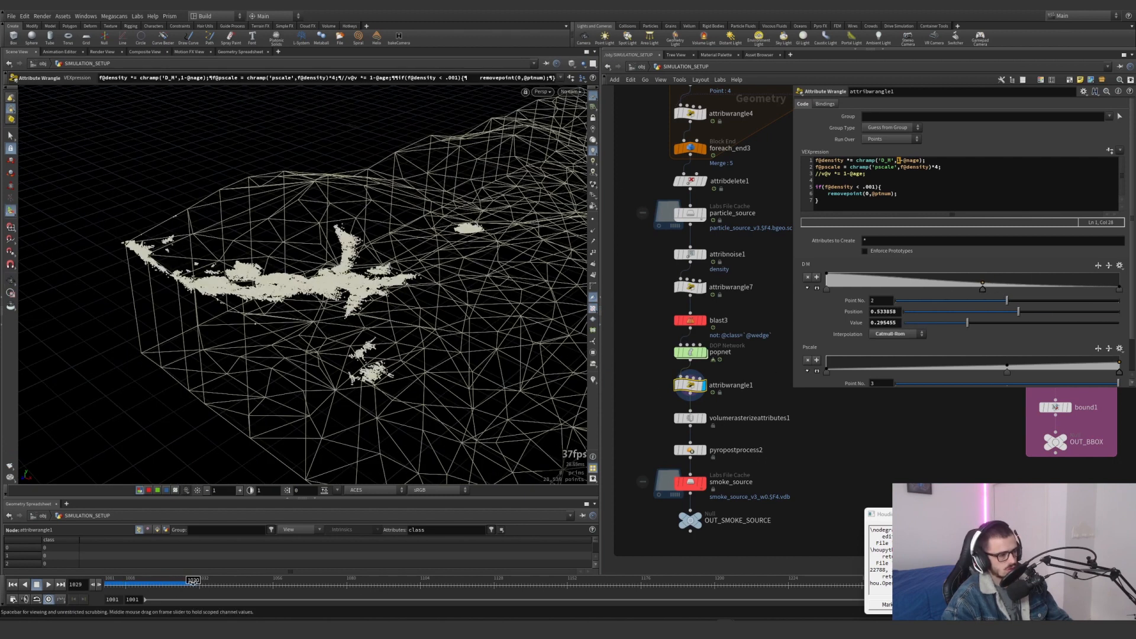
{"action": "left_click_drag", "start_coordinate": [192, 583], "coordinate": [224, 583]}
{"action": "left_click", "coordinate": [593, 380]}
{"action": "left_click_drag", "start_coordinate": [486, 290], "coordinate": [563, 365], "text": "alt"}
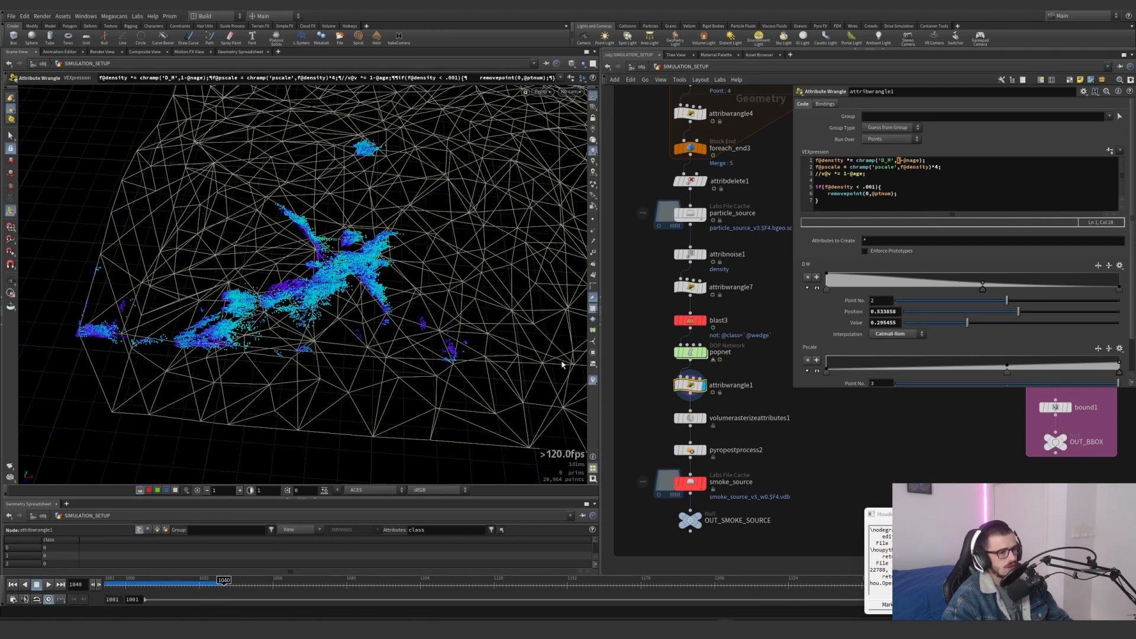
Try moving the middle point of the D M ramp to position 0.74697, and undo the move
{"action": "left_click_drag", "start_coordinate": [982, 289], "coordinate": [1013, 289]}
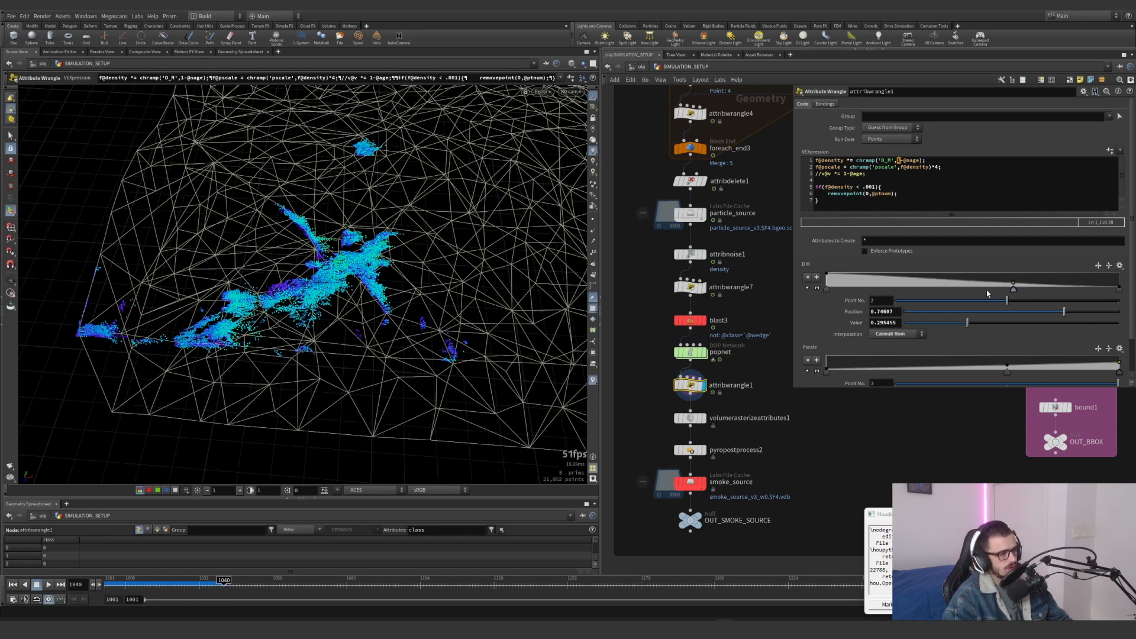
{"action": "key", "text": "ctrl+z"}
{"action": "key", "text": "ctrl+z"}
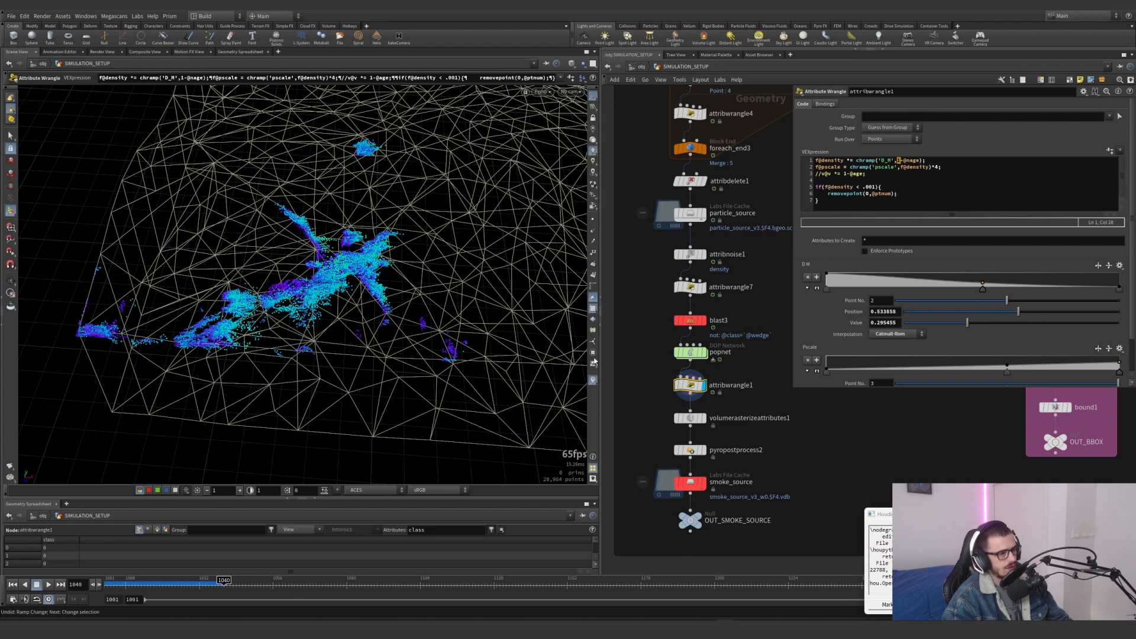
Examine the coloured particles at frame 1046 and inspect the first and last points of the D M ramp
{"action": "mouse_move", "coordinate": [223, 583]}
{"action": "left_mouse_down"}
{"action": "mouse_move", "coordinate": [207, 582]}
{"action": "mouse_move", "coordinate": [223, 583]}
{"action": "left_mouse_up"}
{"action": "left_click_drag", "start_coordinate": [238, 423], "coordinate": [566, 261], "text": "alt"}
{"action": "mouse_move", "coordinate": [222, 587]}
{"action": "left_mouse_down"}
{"action": "mouse_move", "coordinate": [148, 588]}
{"action": "mouse_move", "coordinate": [242, 584]}
{"action": "left_mouse_up"}
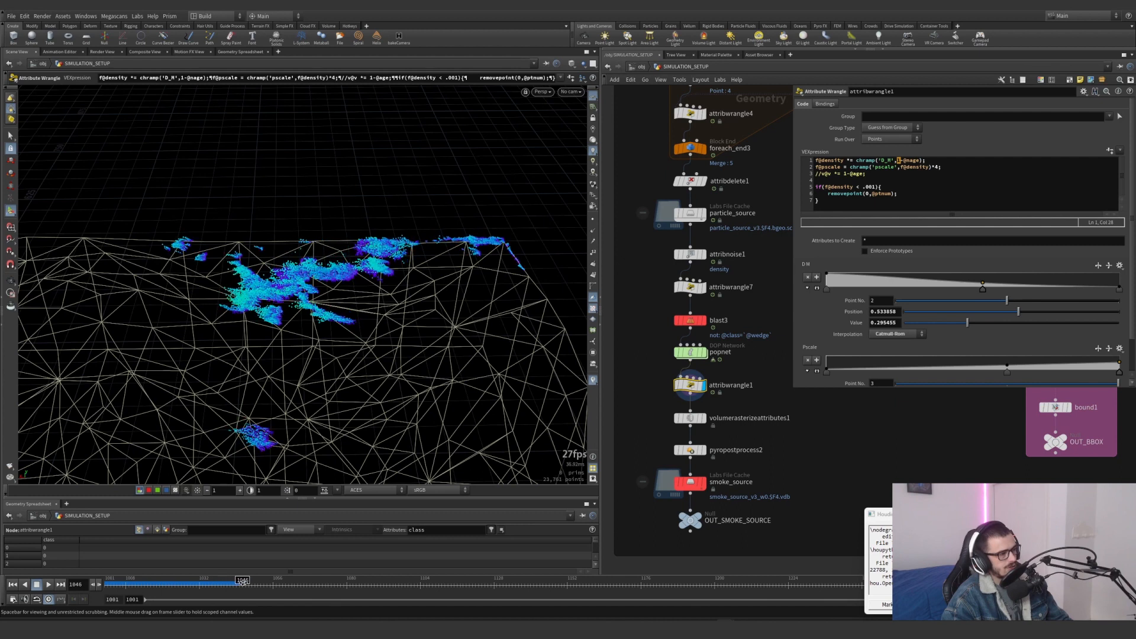
{"action": "left_click_drag", "start_coordinate": [288, 267], "coordinate": [371, 274], "text": "alt"}
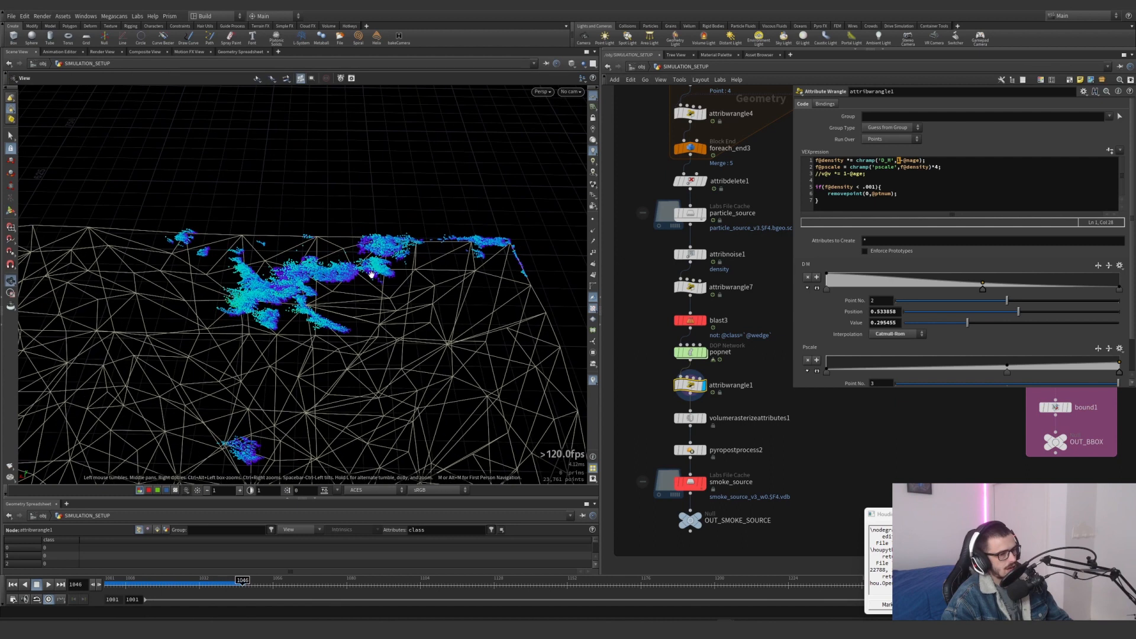
{"action": "left_click", "coordinate": [826, 289]}
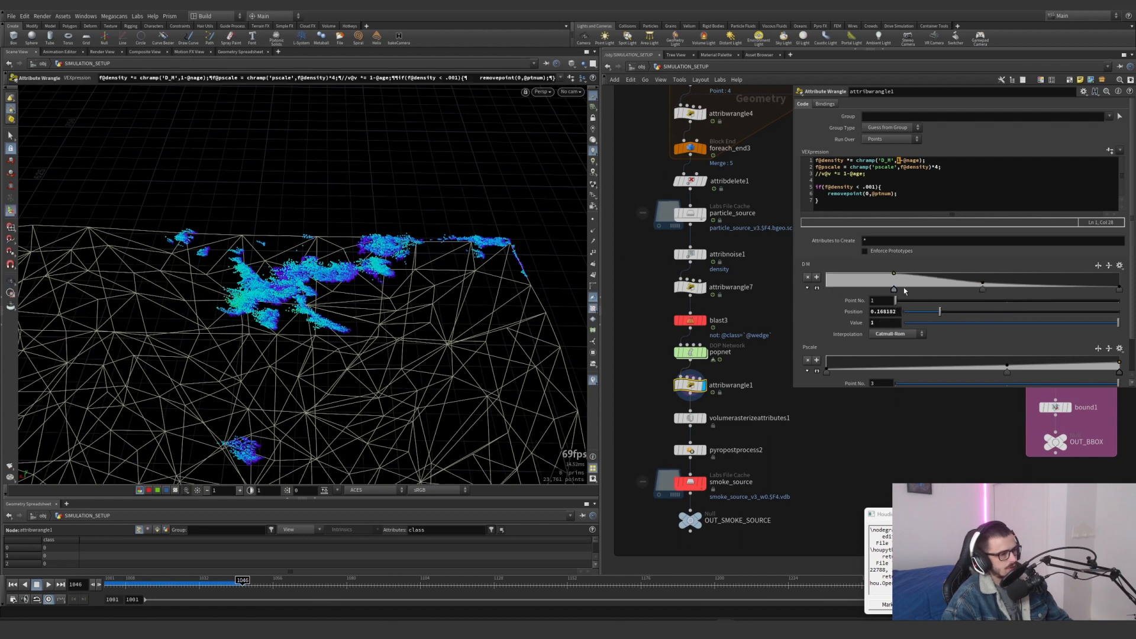
{"action": "left_click", "coordinate": [1118, 289]}
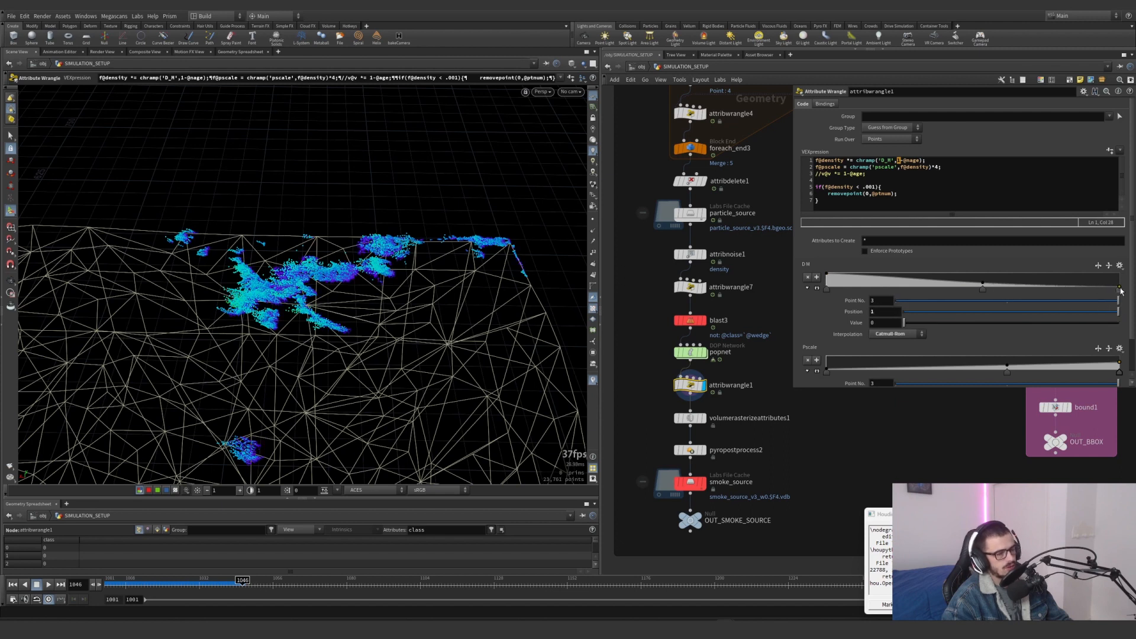
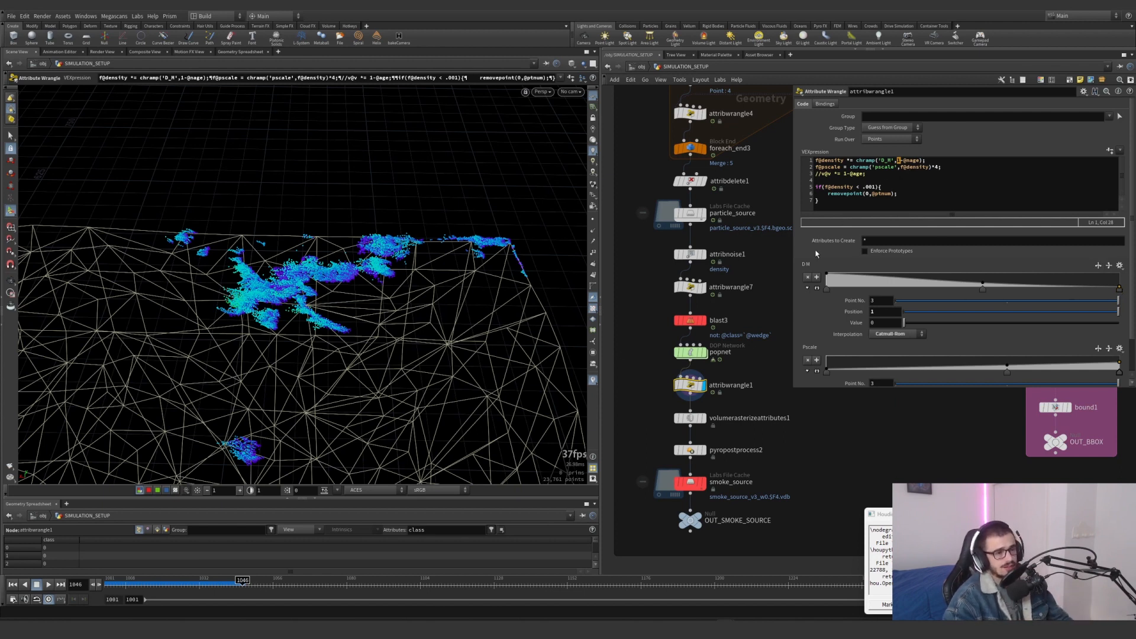
Examine the first point of the Pscale ramp and highlight the .001 density threshold in the wrangle code
{"action": "scroll", "coordinate": [815, 253], "scroll_direction": "down", "scroll_amount": 1}
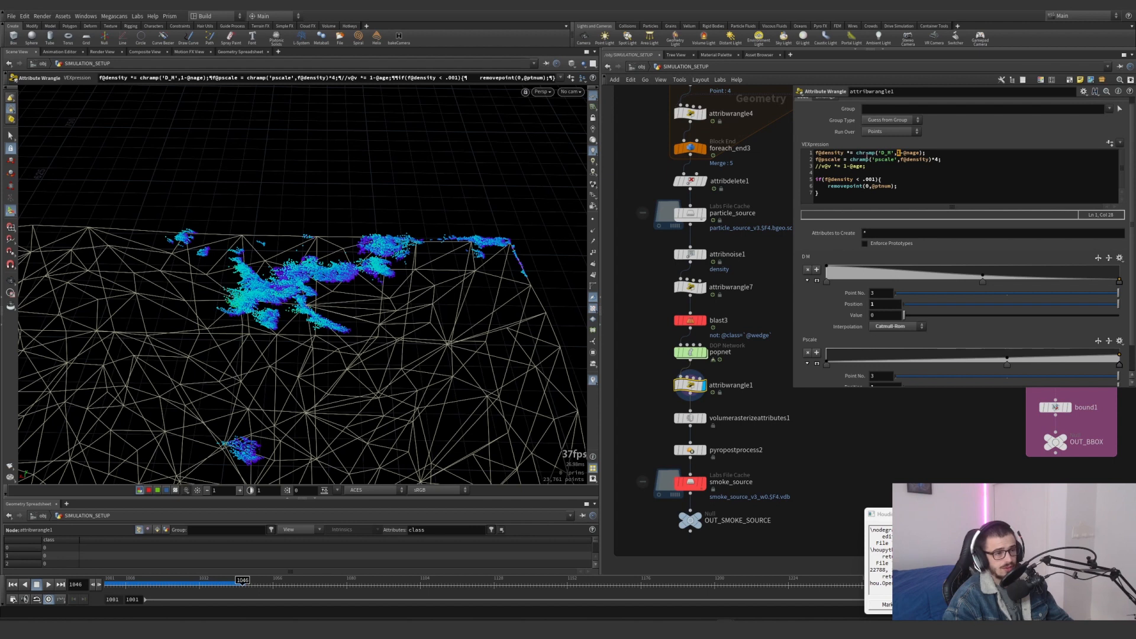
{"action": "scroll", "coordinate": [811, 290], "scroll_direction": "down", "scroll_amount": 4}
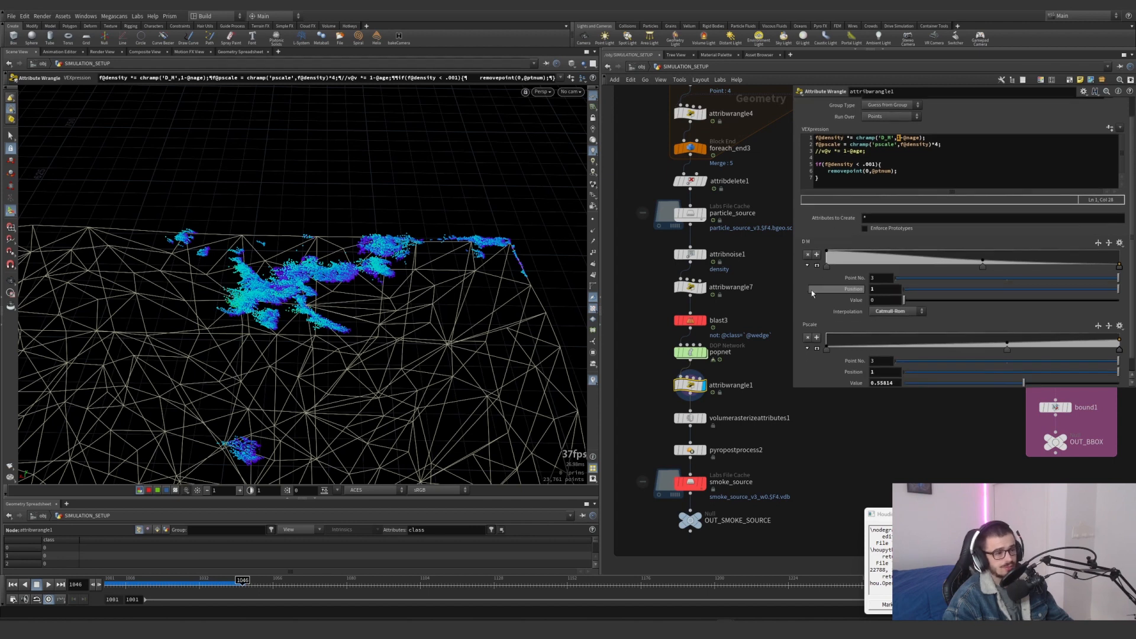
{"action": "left_click", "coordinate": [827, 335]}
{"action": "key", "text": "ctrl+z"}
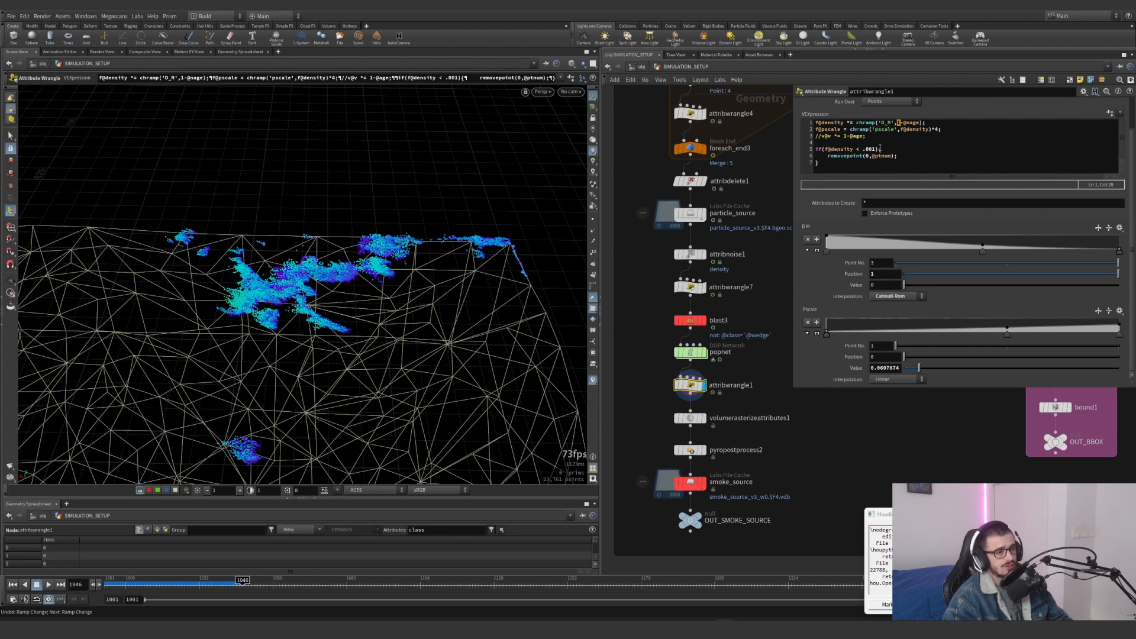
{"action": "left_click_drag", "start_coordinate": [880, 148], "coordinate": [865, 149]}
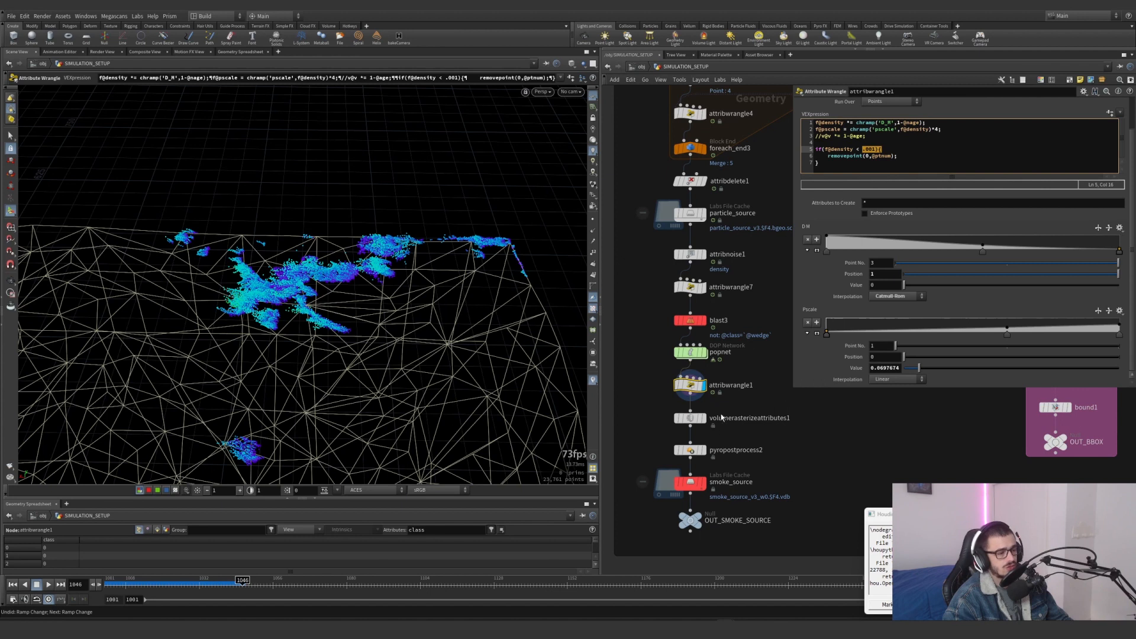
Display the volumerasterizeattributes1 volume, try reversing attribwrangle1's D M ramp, and reverse it back
{"action": "left_click", "coordinate": [703, 418]}
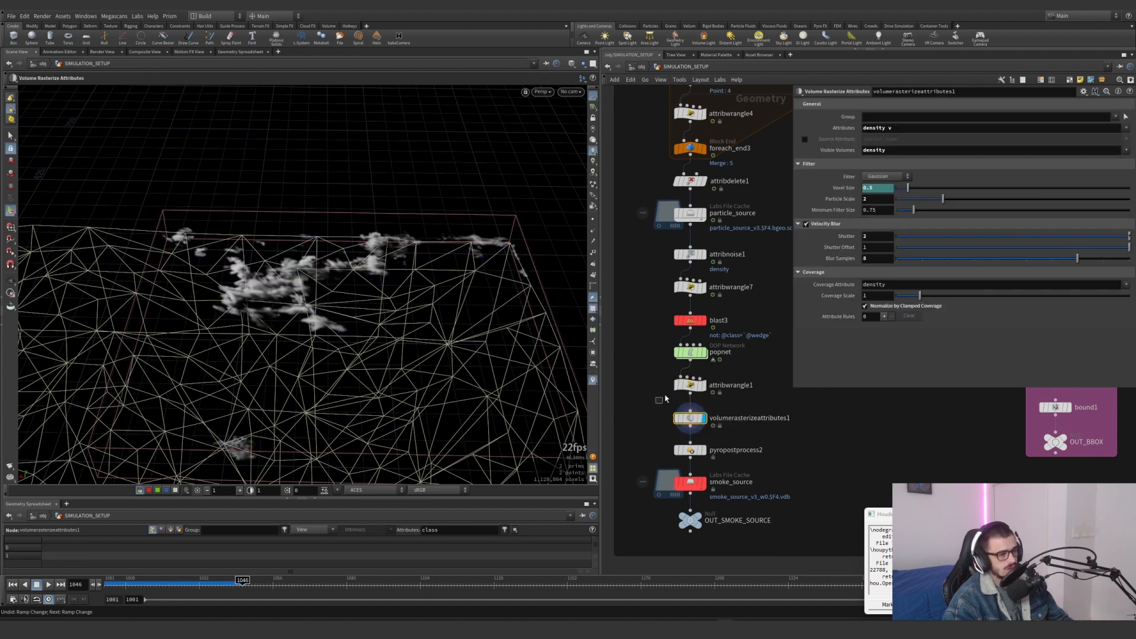
{"action": "left_click", "coordinate": [981, 250]}
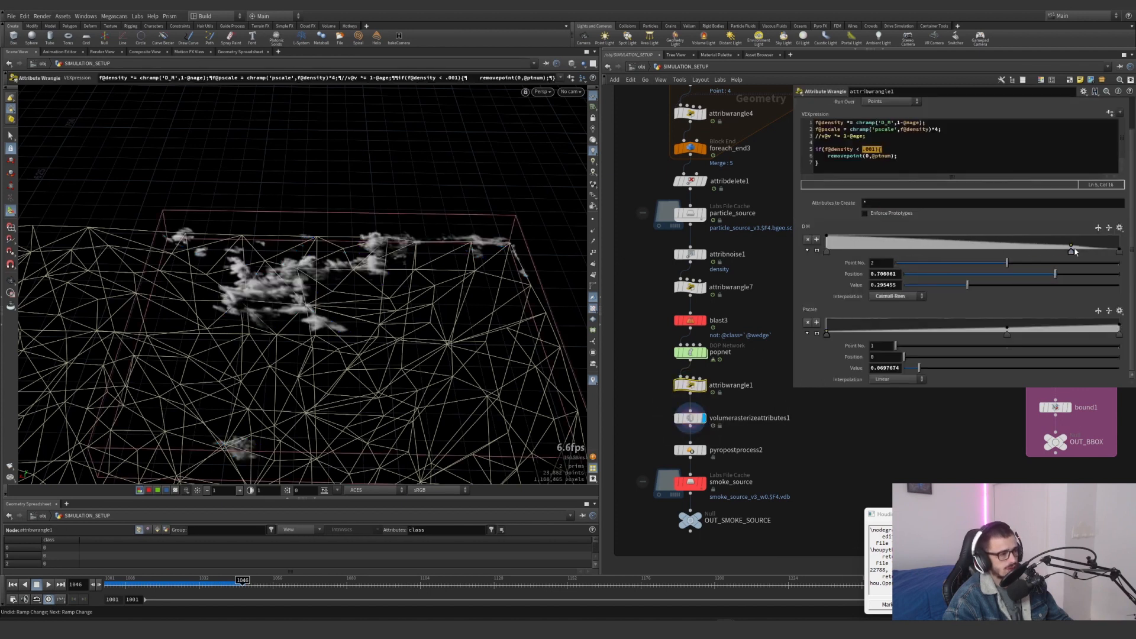
{"action": "left_click", "coordinate": [1099, 230]}
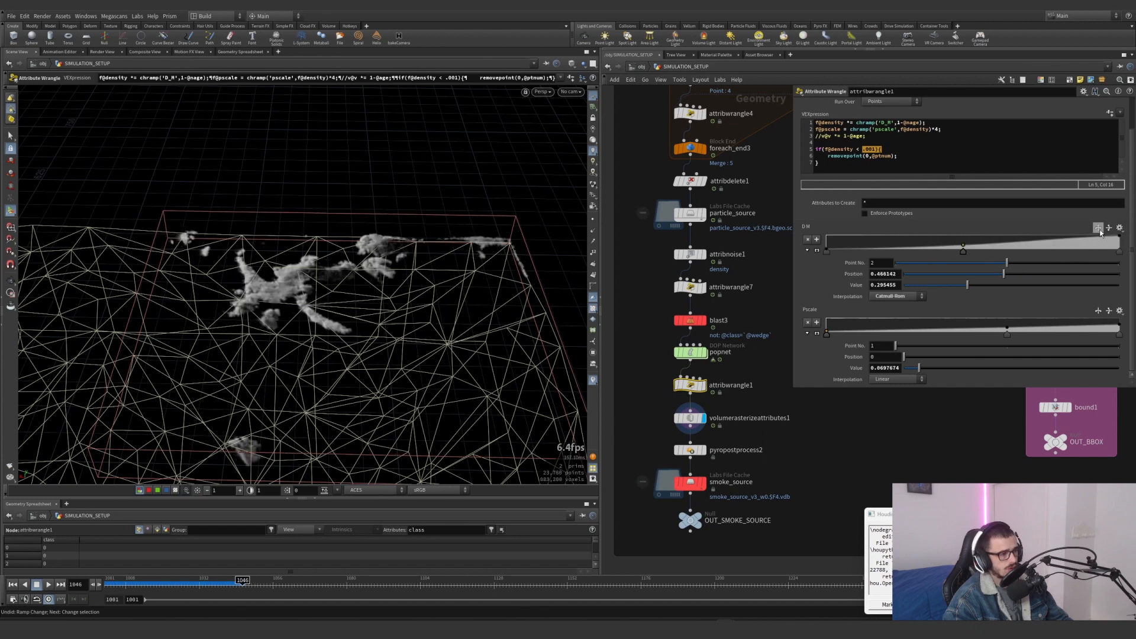
{"action": "left_click", "coordinate": [1099, 231]}
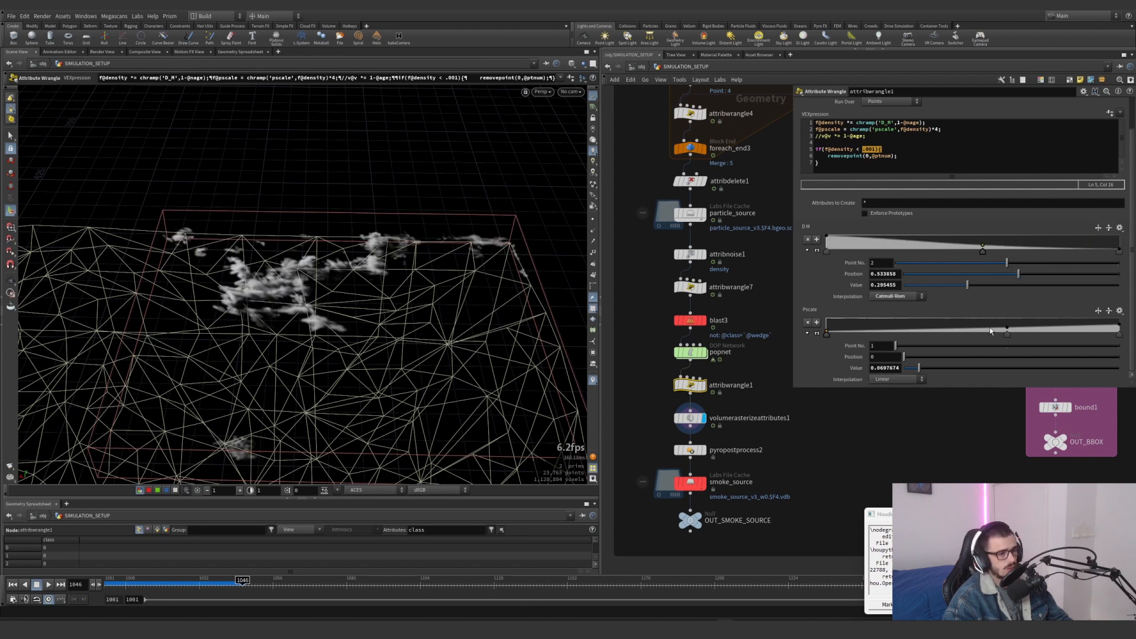
Try raising the end points of the Pscale ramp to value 1, and undo the recent ramp, selection and display changes
{"action": "left_click", "coordinate": [1119, 326]}
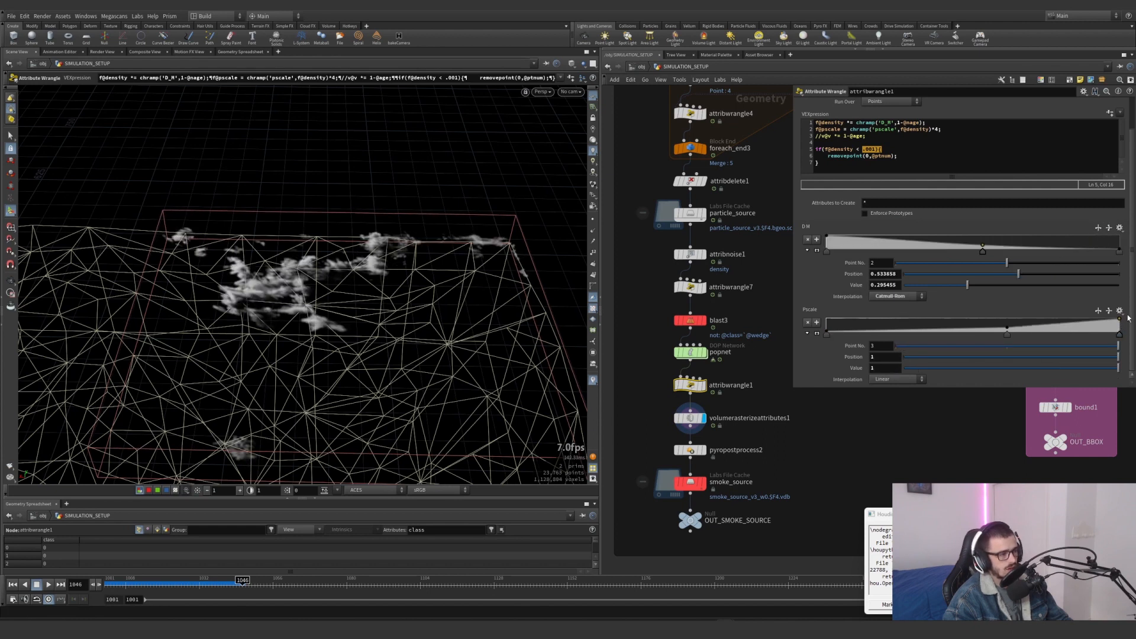
{"action": "left_click_drag", "start_coordinate": [826, 335], "coordinate": [823, 316]}
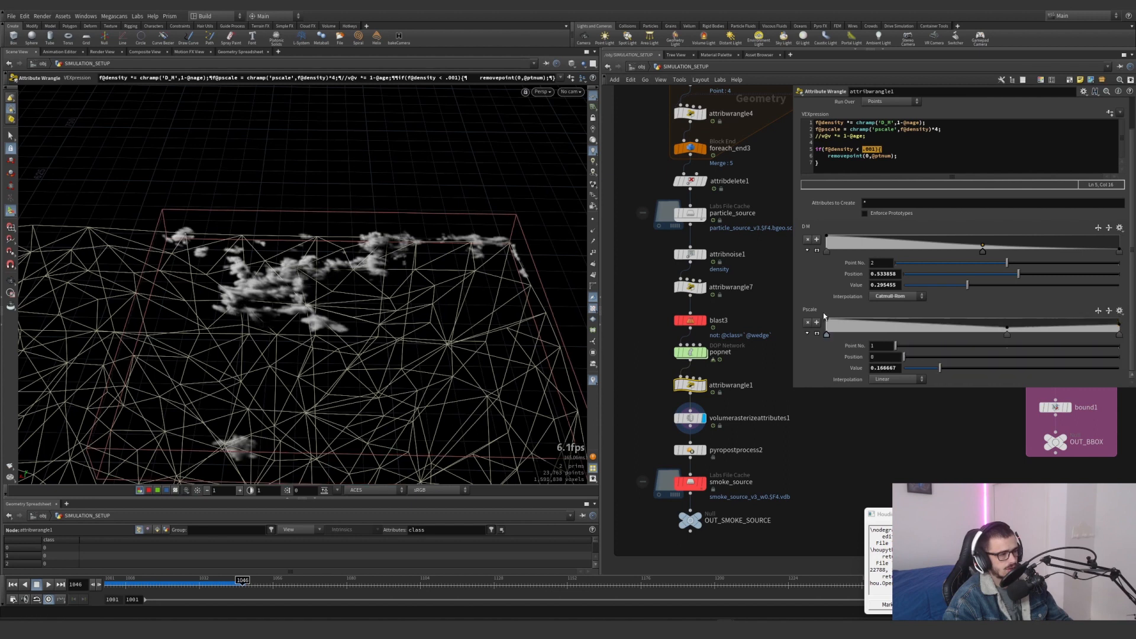
{"action": "key", "text": "ctrl+z"}
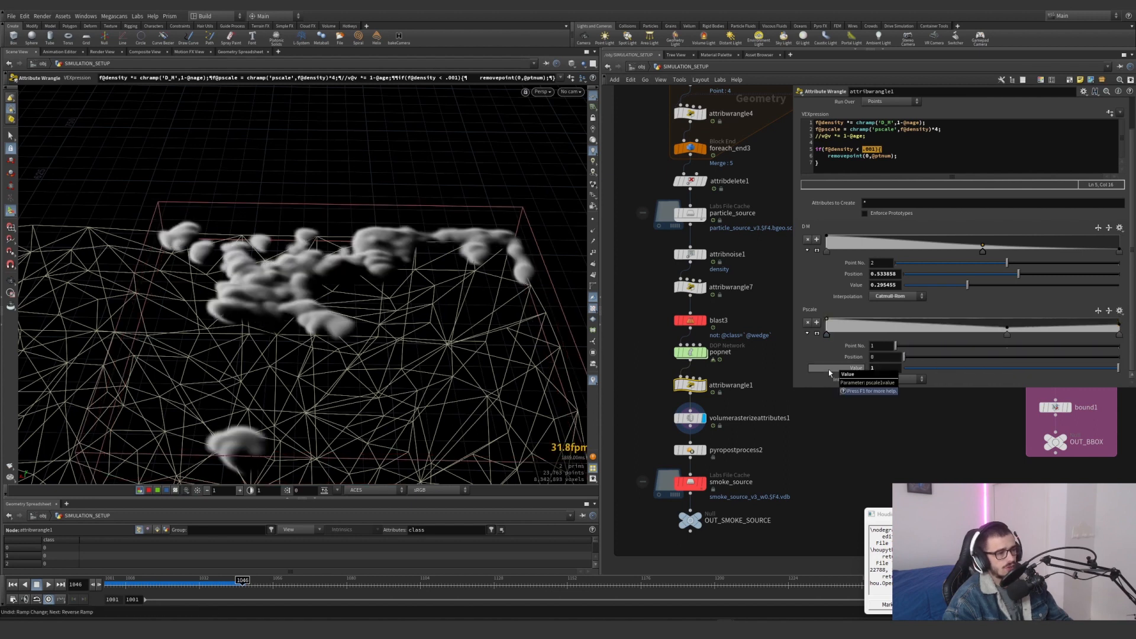
{"action": "key", "text": "ctrl+z"}
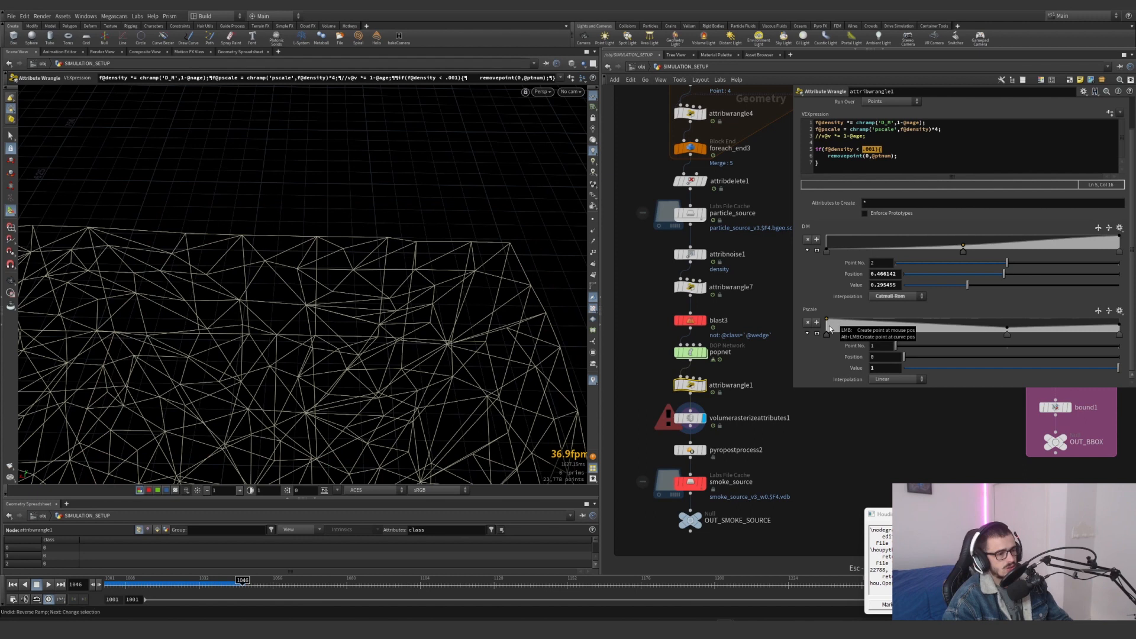
{"action": "key", "text": "ctrl+z"}
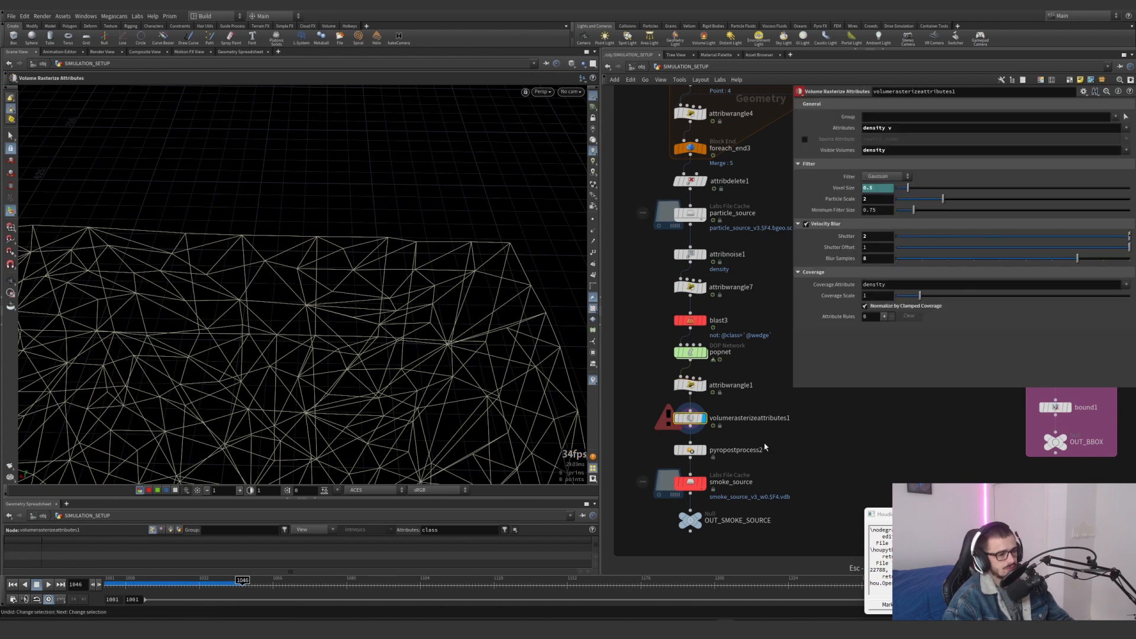
{"action": "key", "text": "ctrl+z"}
{"action": "key", "text": "ctrl+shift+z"}
{"action": "key", "text": "ctrl+z"}
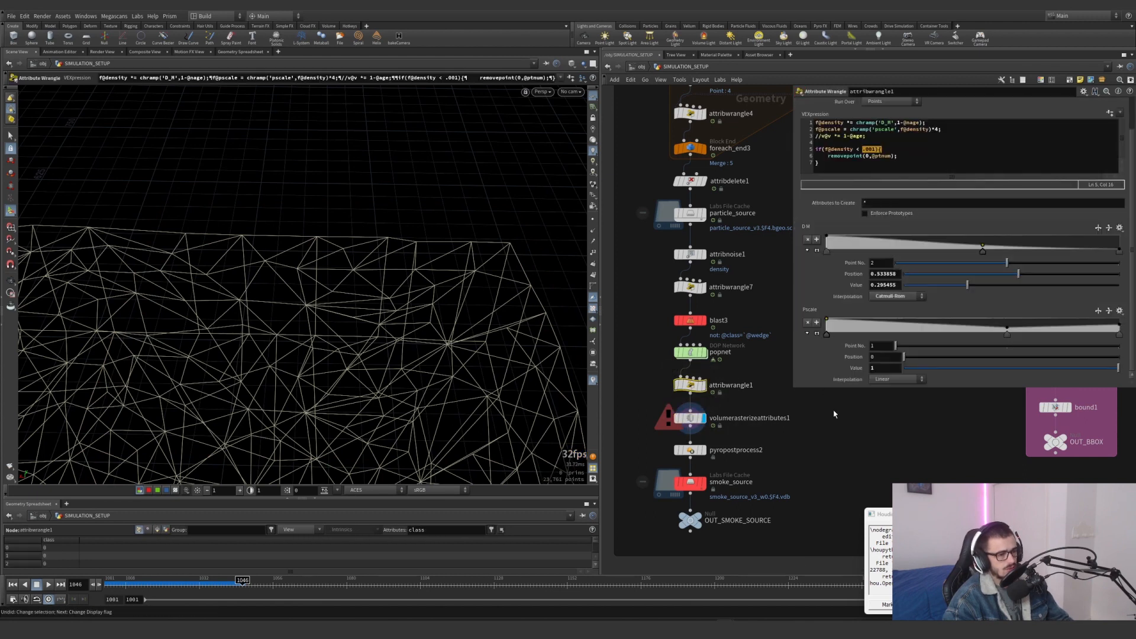
{"action": "key", "text": "ctrl+z"}
{"action": "key", "text": "ctrl+z"}
{"action": "key", "text": "ctrl+z"}
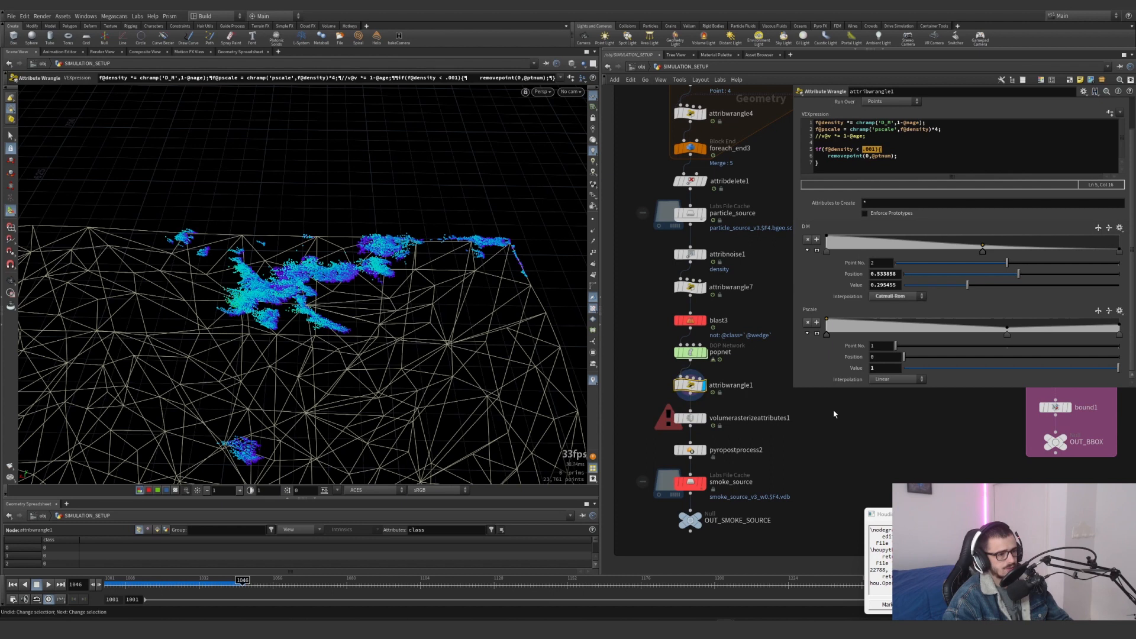
Display the pyropostprocess2 volume in the viewport and check its node information
{"action": "left_click", "coordinate": [701, 400]}
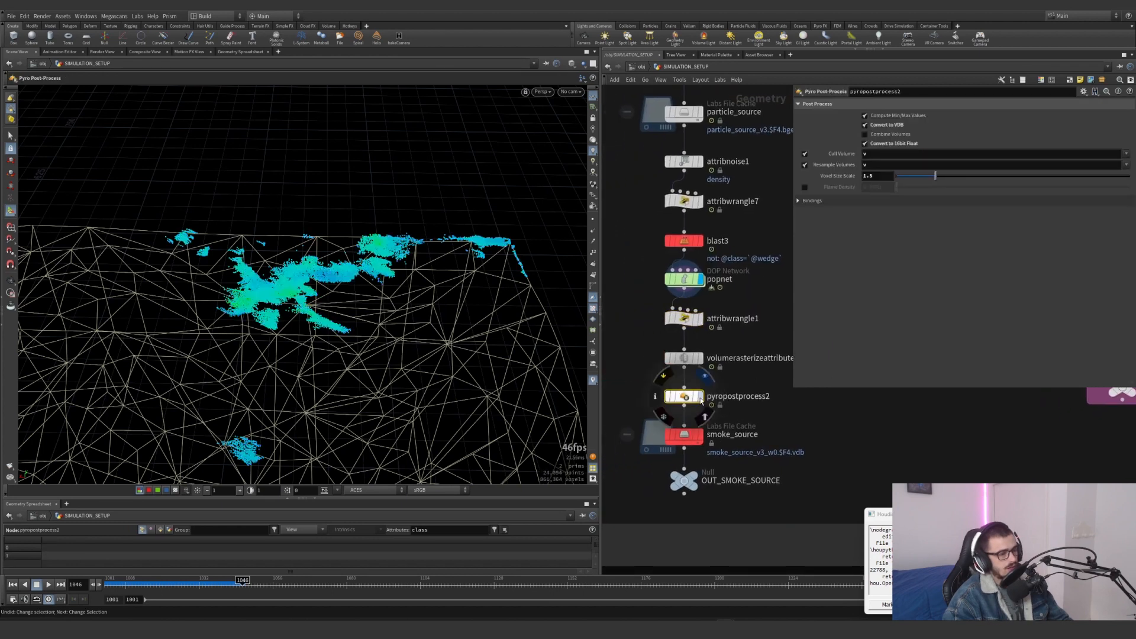
{"action": "left_click", "coordinate": [701, 398]}
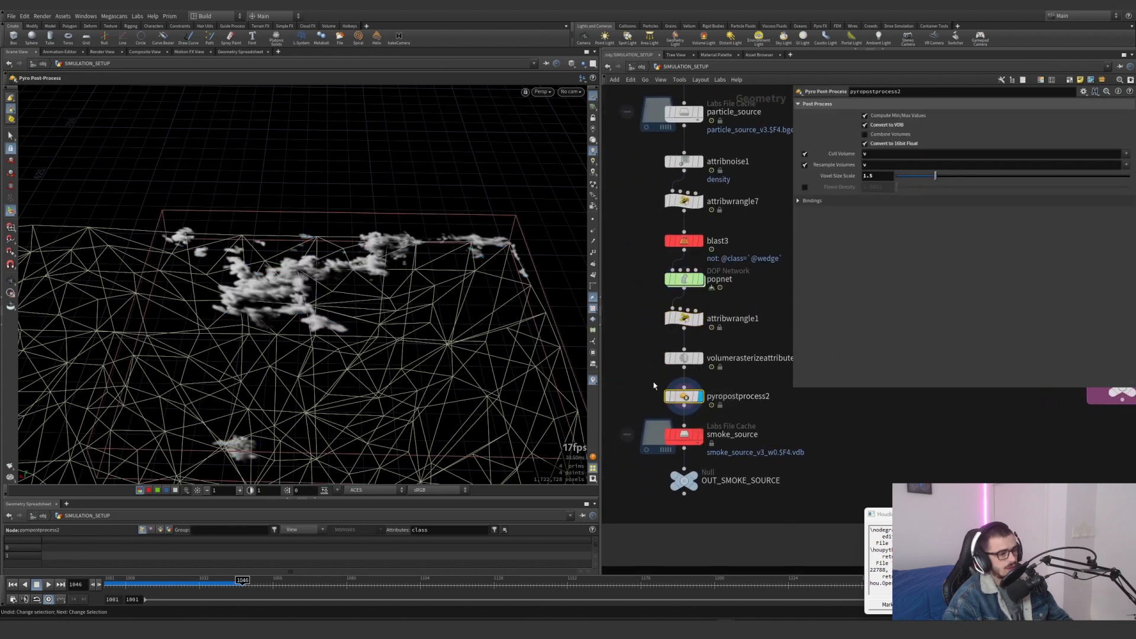
{"action": "middle_click", "coordinate": [684, 397]}
Compare the voxel information of volumerasterizeattributes1 and pyropostprocess2, and check the Resample Volumes setting for v
{"action": "scroll", "coordinate": [678, 397], "scroll_direction": "up", "scroll_amount": 2}
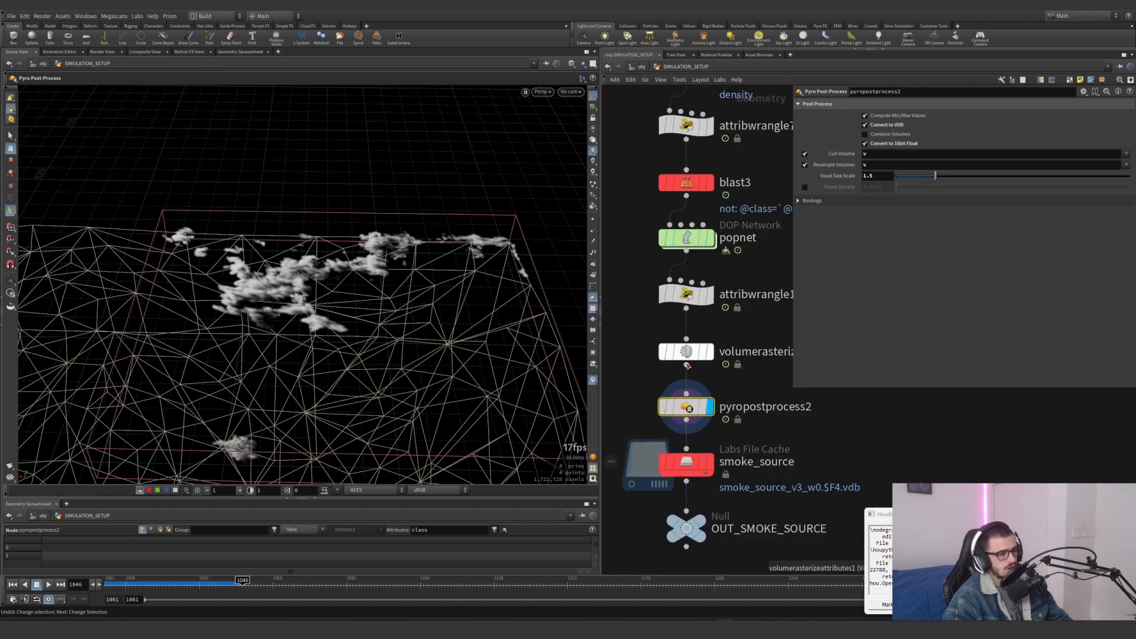
{"action": "middle_click", "coordinate": [688, 403]}
{"action": "middle_click", "coordinate": [686, 354]}
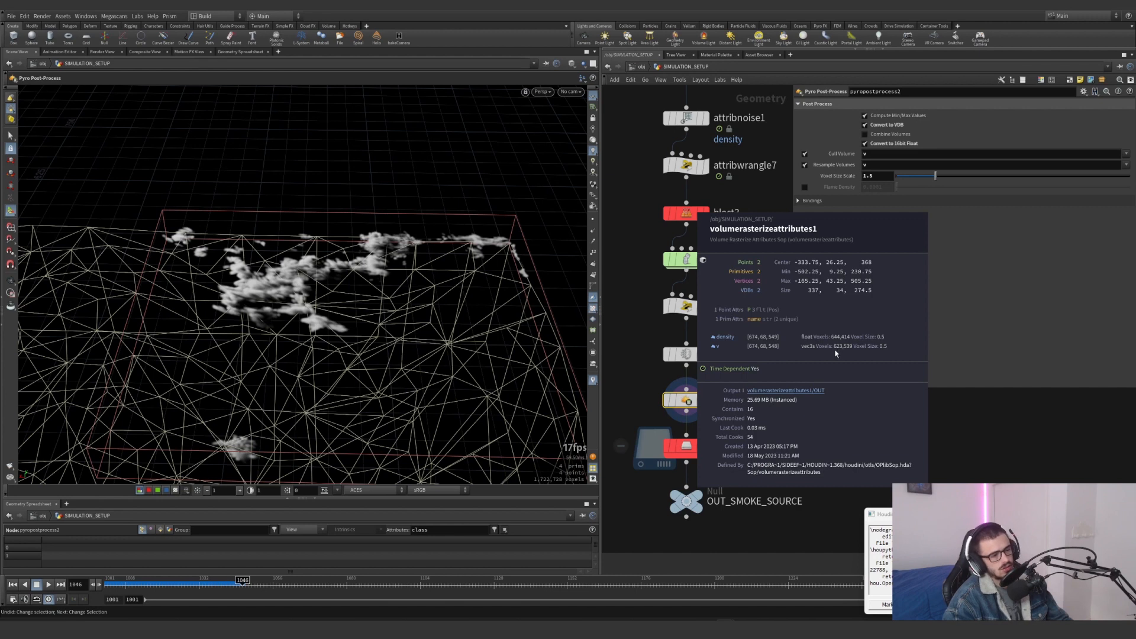
{"action": "middle_click", "coordinate": [686, 401]}
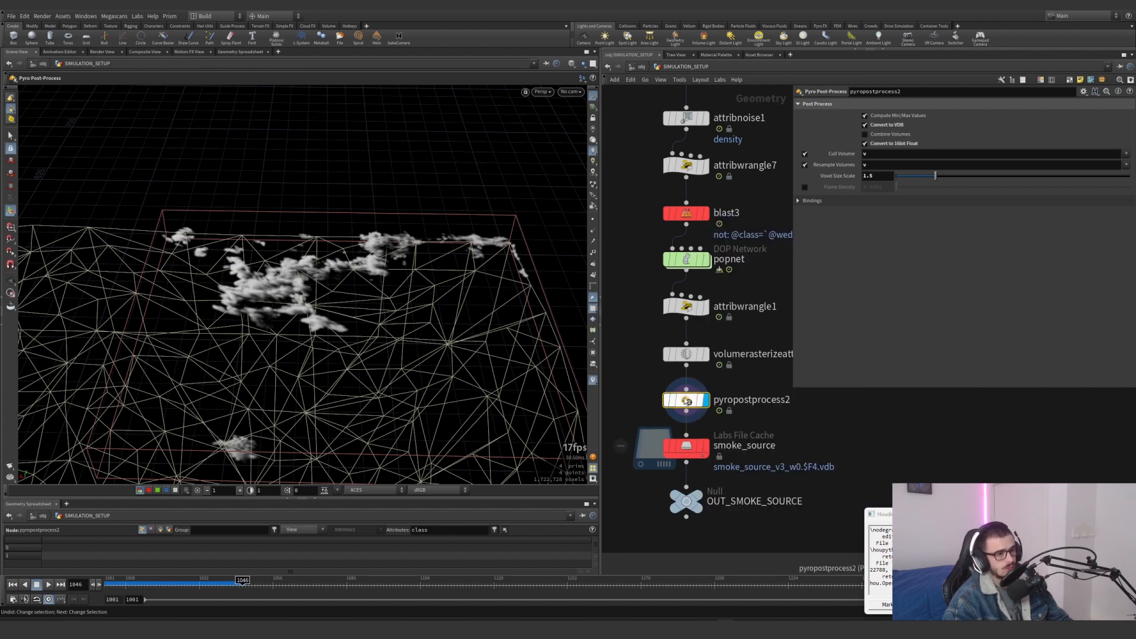
{"action": "double_click", "coordinate": [875, 166]}
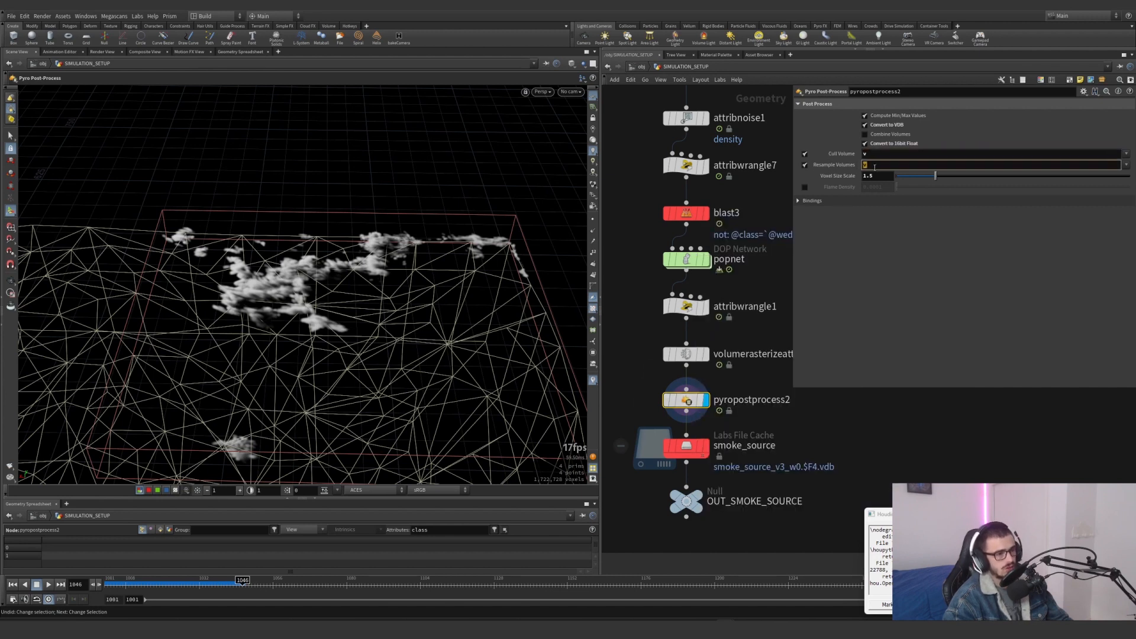
{"action": "middle_click", "coordinate": [686, 400]}
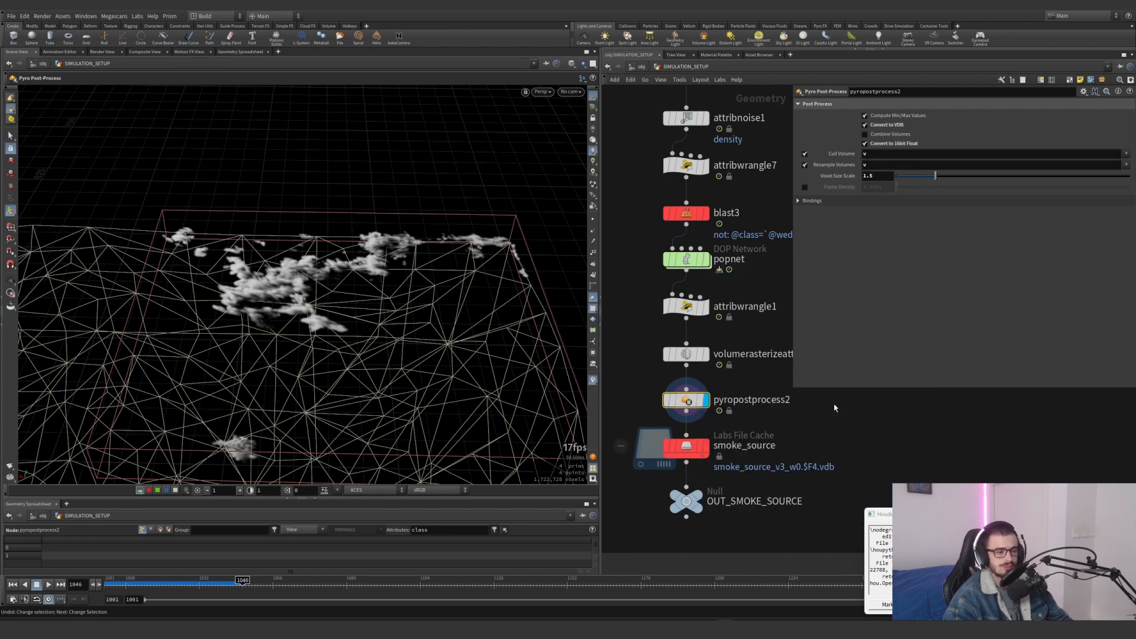
Display blast3 and temporarily bypass it to compare all particle clusters with the isolated wedge
{"action": "middle_click_drag", "start_coordinate": [768, 422], "coordinate": [758, 440]}
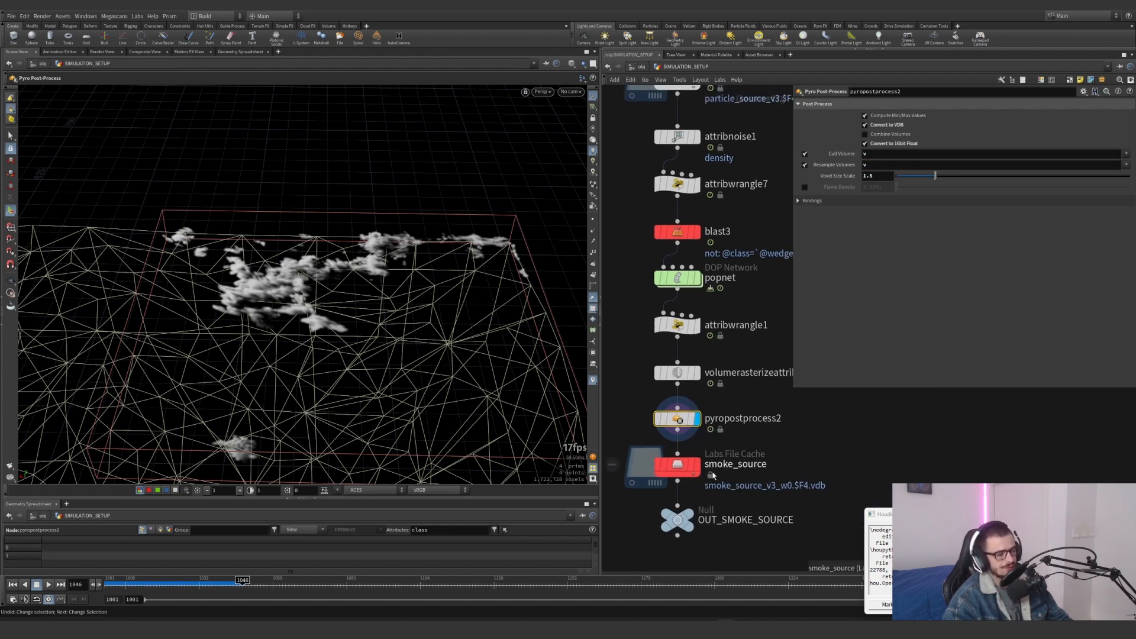
{"action": "mouse_move", "coordinate": [703, 471]}
{"action": "mouse_move", "coordinate": [732, 252]}
{"action": "left_mouse_down"}
{"action": "mouse_move", "coordinate": [644, 210]}
{"action": "mouse_move", "coordinate": [734, 255]}
{"action": "mouse_move", "coordinate": [712, 245]}
{"action": "left_mouse_up"}
{"action": "left_click", "coordinate": [702, 209]}
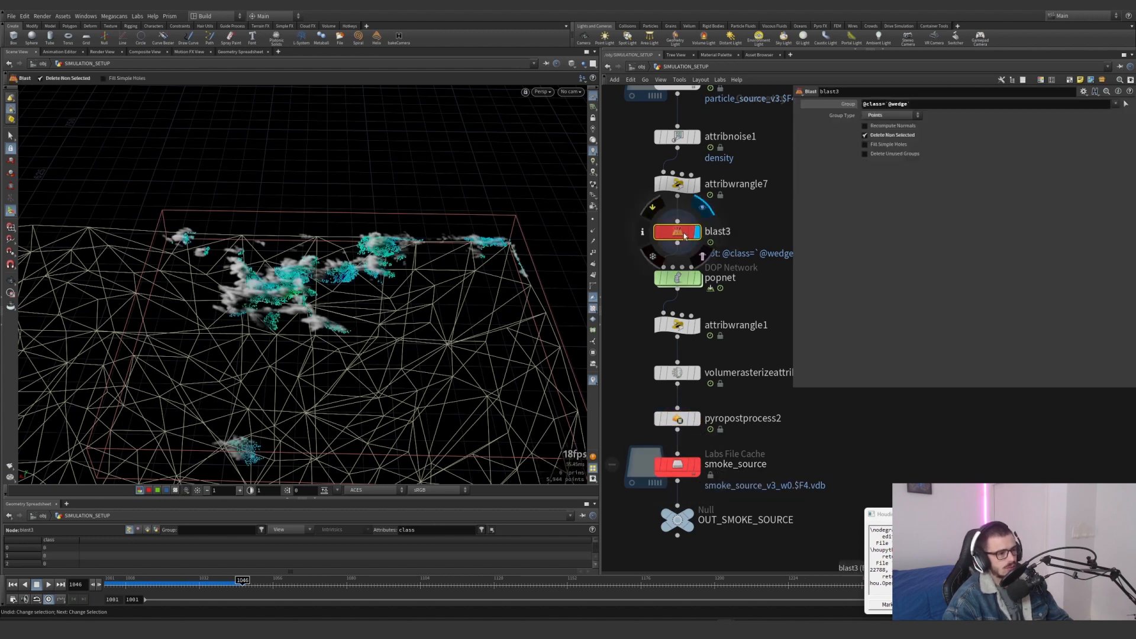
{"action": "left_click", "coordinate": [653, 212]}
{"action": "right_click_drag", "start_coordinate": [326, 328], "coordinate": [121, 406], "text": "alt"}
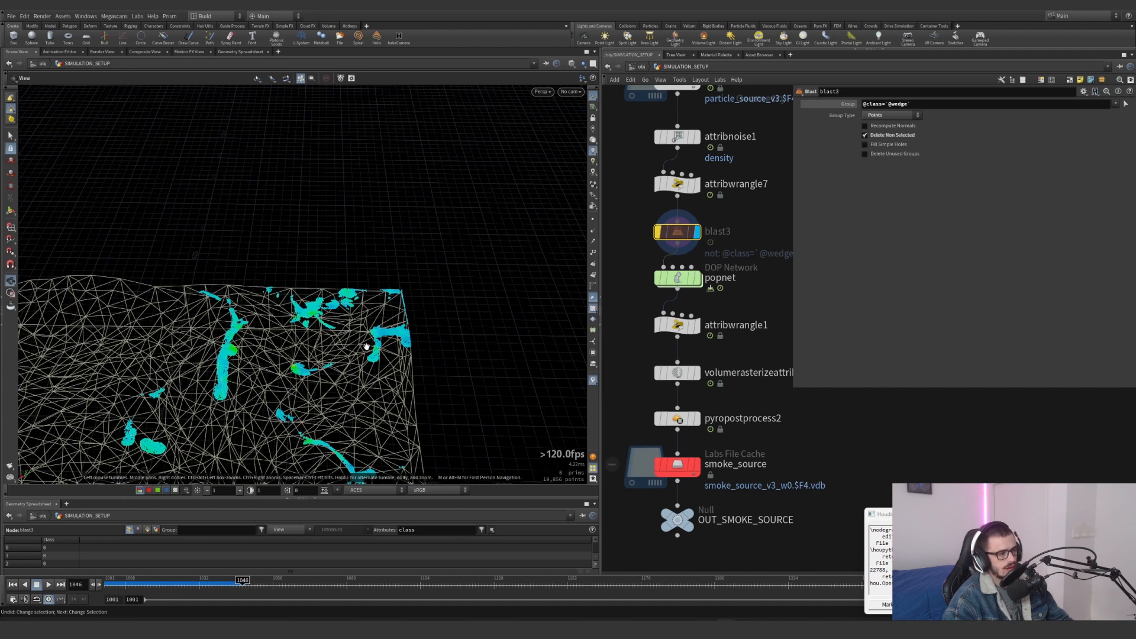
{"action": "middle_click_drag", "start_coordinate": [366, 347], "coordinate": [387, 269], "text": "alt"}
{"action": "left_click", "coordinate": [652, 212]}
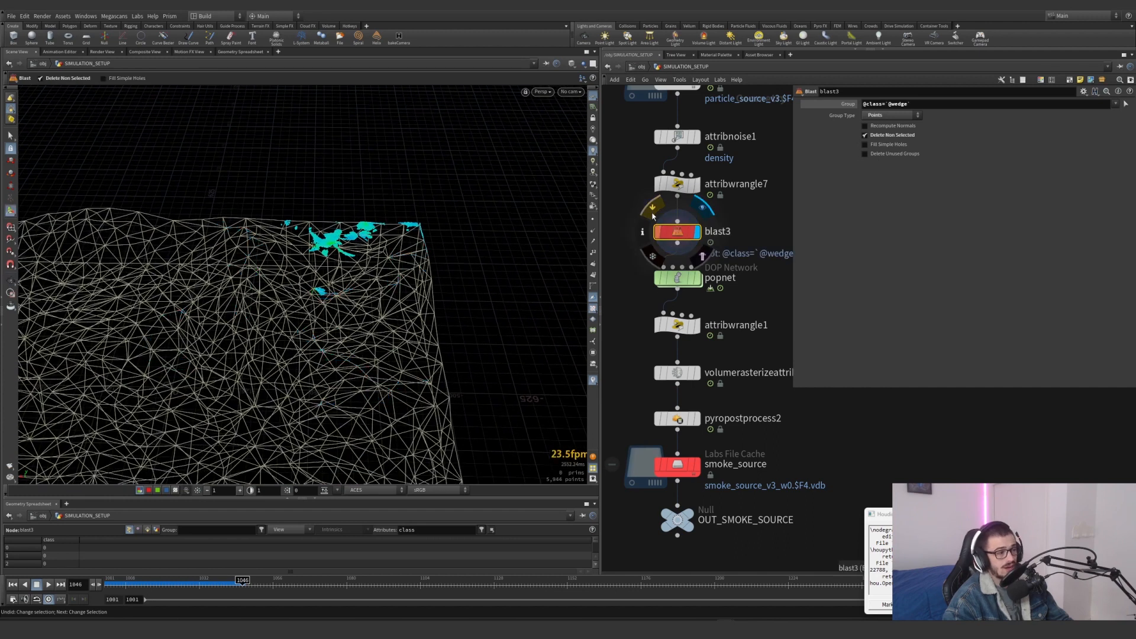
Display the smoke_source cache, inspect its wedge range and the specific wedges to load, and collapse both sections
{"action": "left_click", "coordinate": [702, 442]}
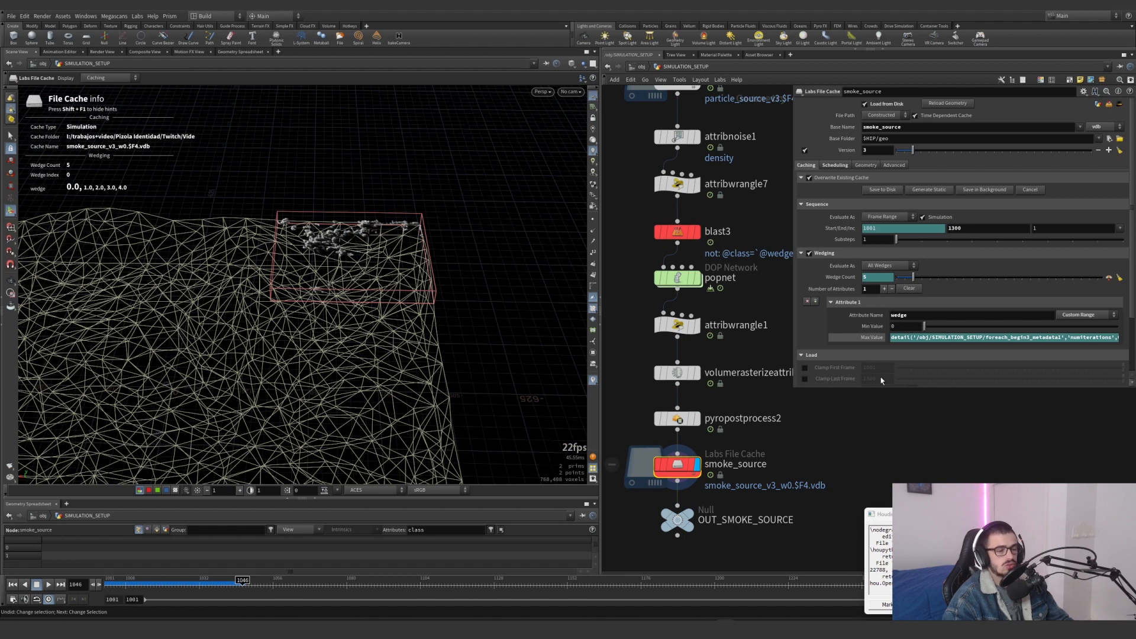
{"action": "left_click", "coordinate": [867, 338]}
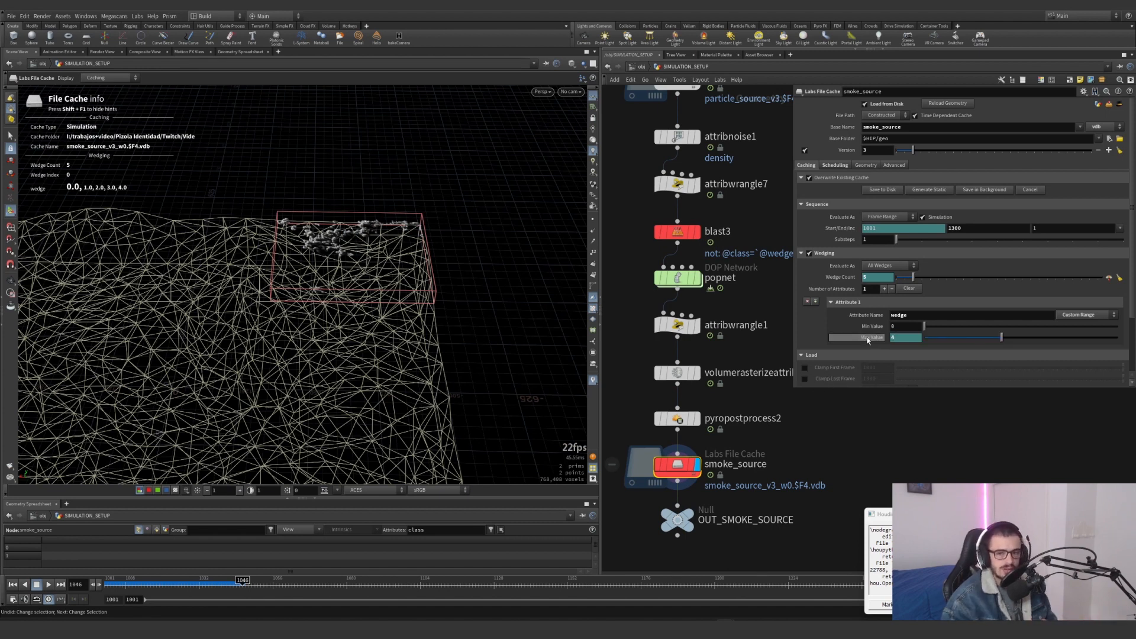
{"action": "scroll", "coordinate": [806, 463], "scroll_direction": "down", "scroll_amount": 1}
{"action": "middle_click_drag", "start_coordinate": [806, 463], "coordinate": [717, 435]}
{"action": "left_click_drag", "start_coordinate": [793, 388], "coordinate": [836, 453]}
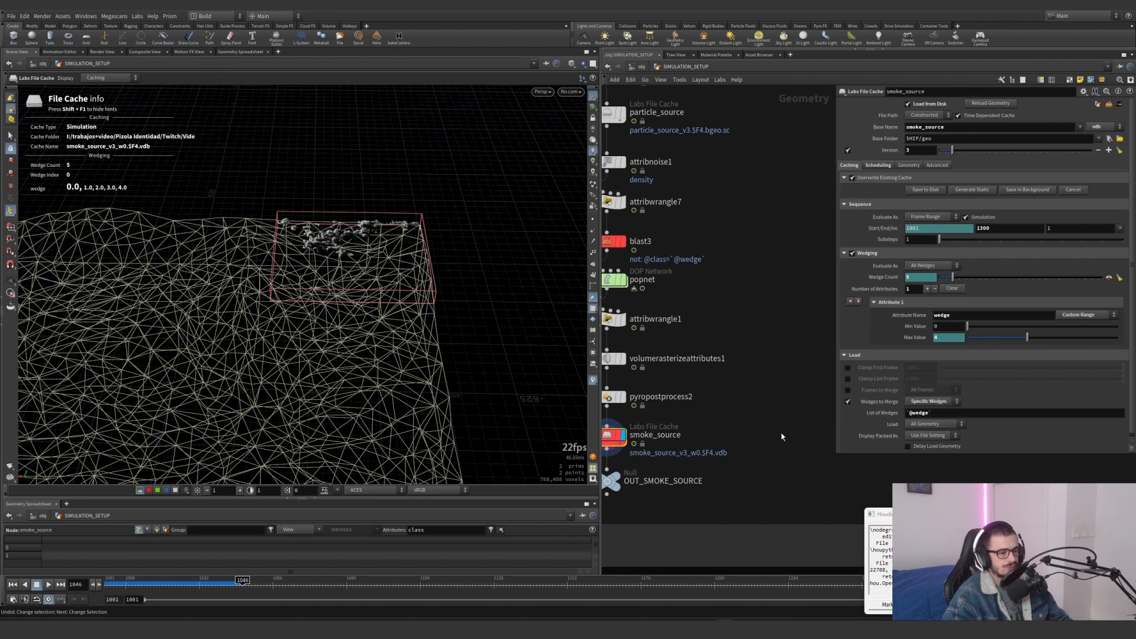
{"action": "middle_click_drag", "start_coordinate": [790, 430], "coordinate": [838, 440]}
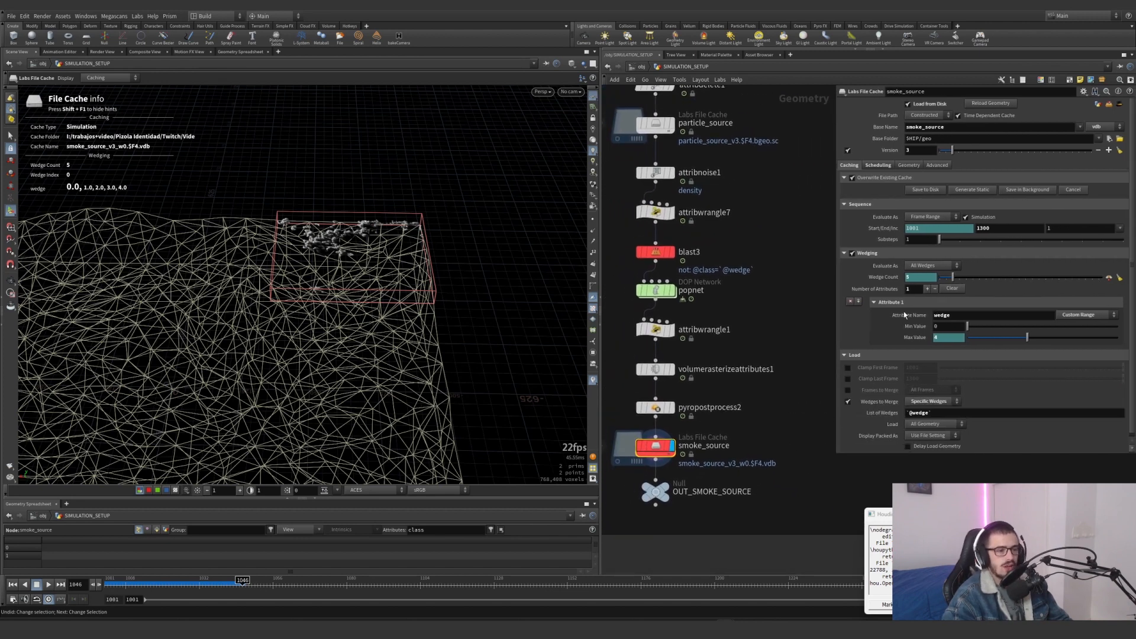
{"action": "middle_click", "coordinate": [703, 451]}
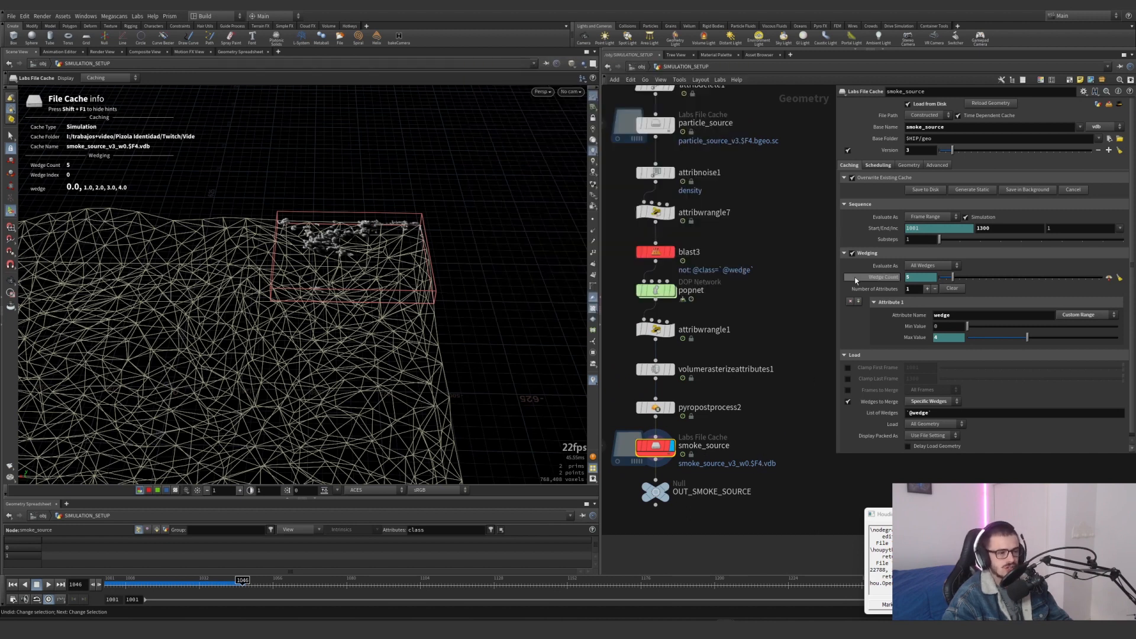
{"action": "left_click", "coordinate": [844, 254]}
{"action": "left_click", "coordinate": [844, 265]}
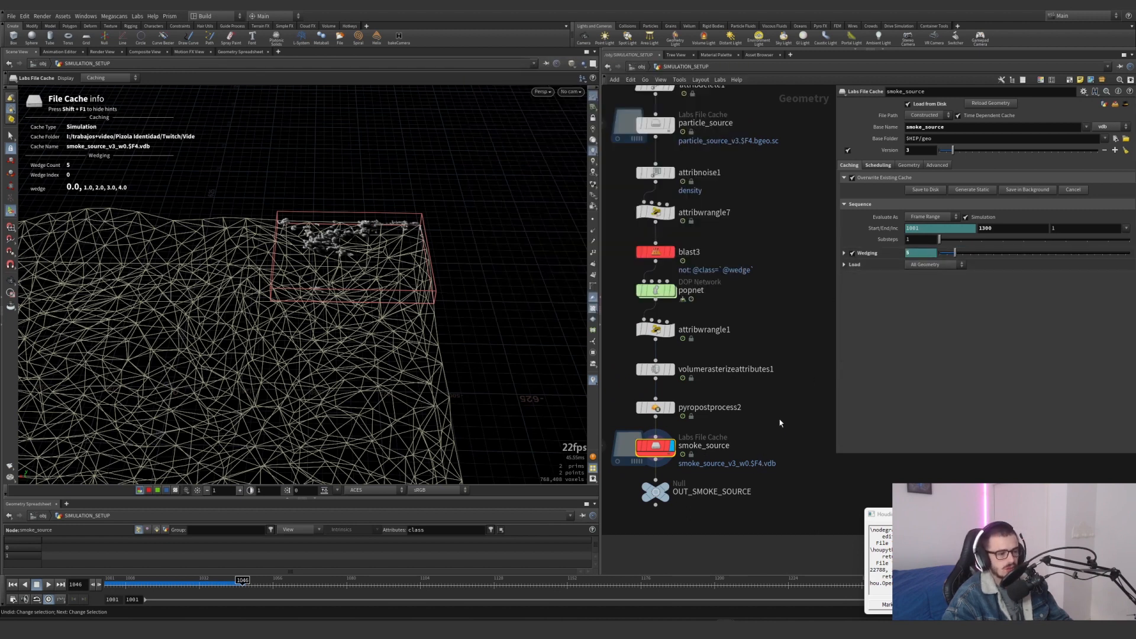
Add a new Labs File Cache node beside pyropostprocess2 in the network
{"action": "key", "text": "Tab"}
{"action": "type", "text": "l"}
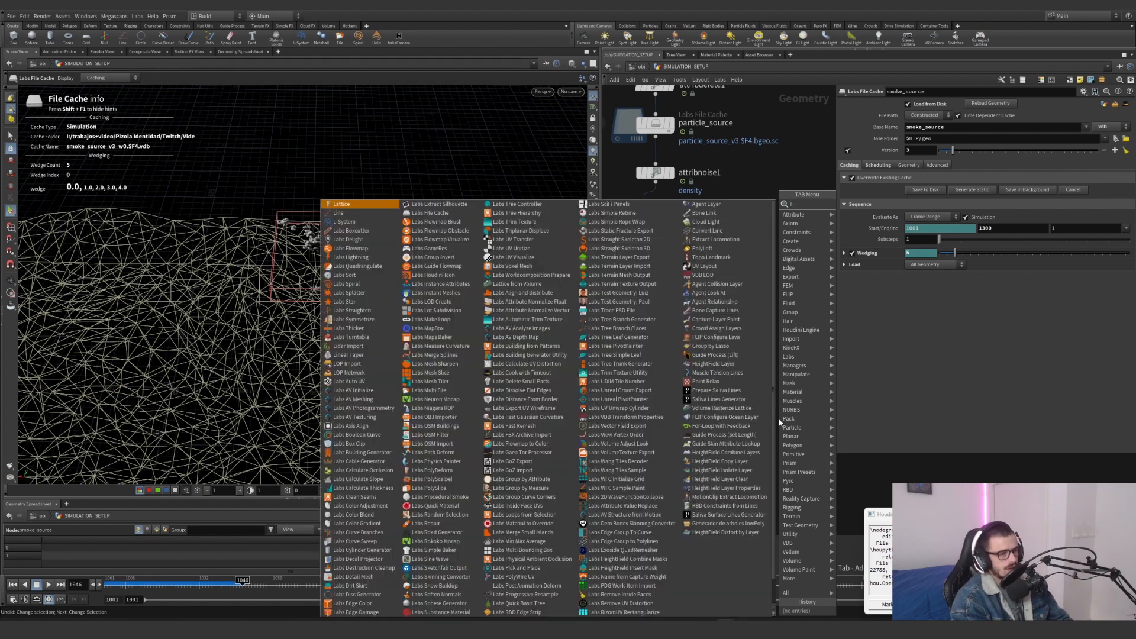
{"action": "type", "text": "abs file ca"}
{"action": "key", "text": "Return"}
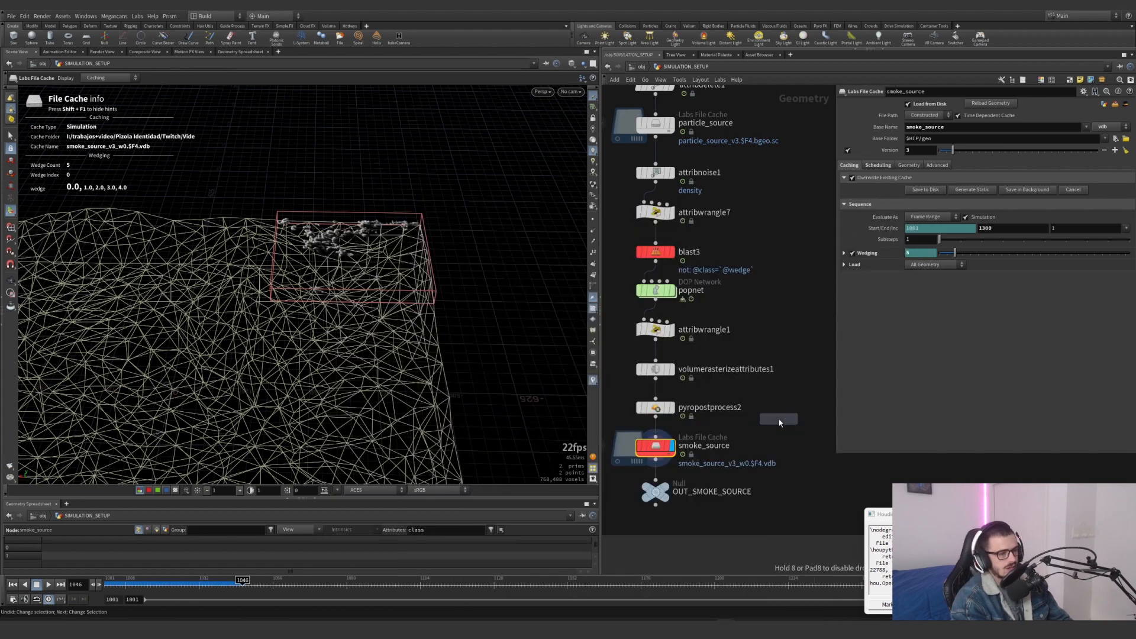
{"action": "left_click", "coordinate": [779, 420]}
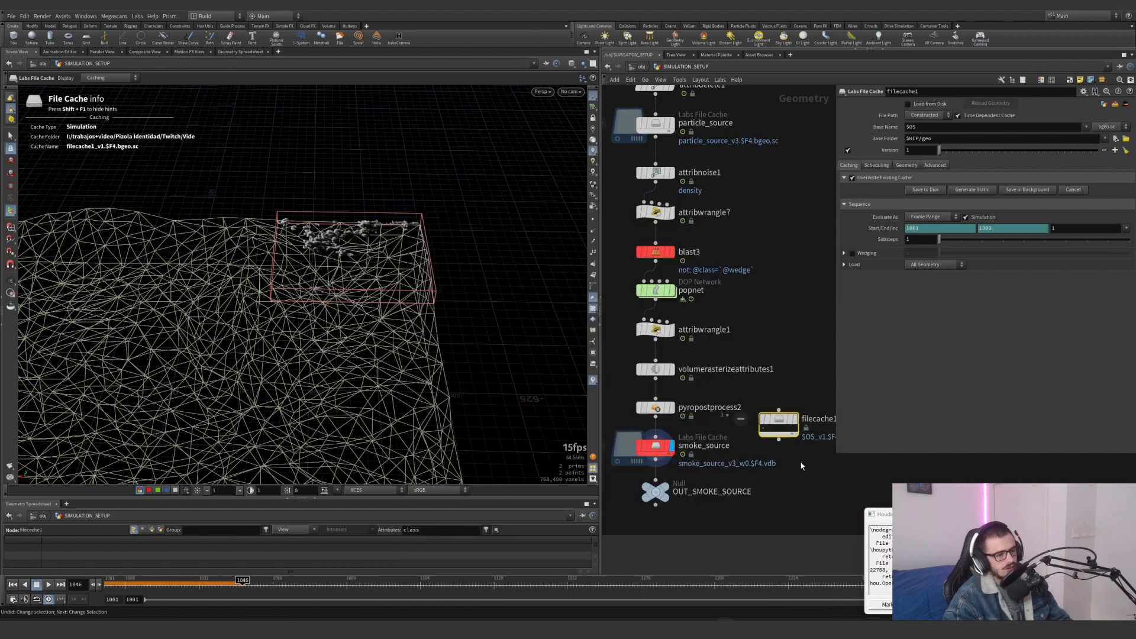
Enable Wedging on the new filecache1 node
{"action": "left_click", "coordinate": [852, 253]}
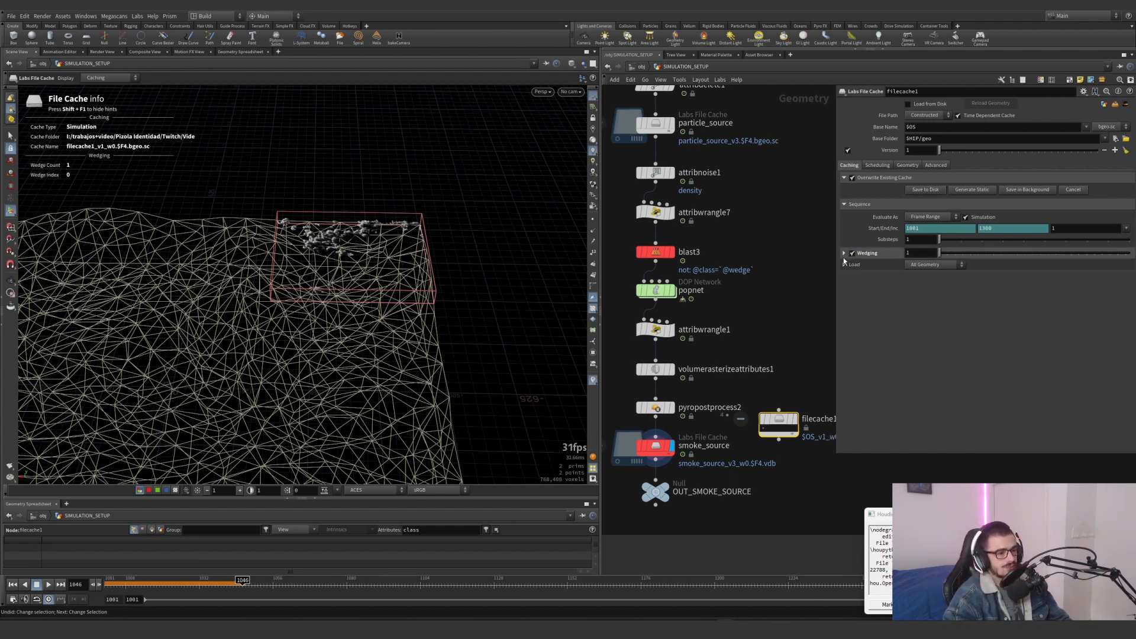
{"action": "scroll", "coordinate": [765, 440], "scroll_direction": "up", "scroll_amount": 4}
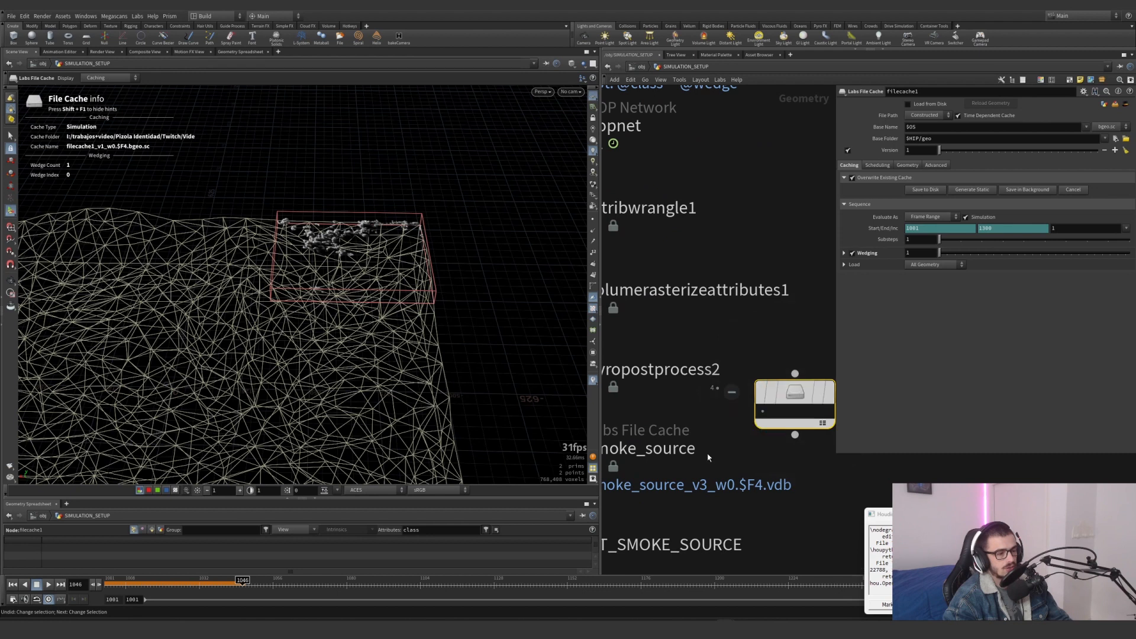
Preview wedges 2, 3, 4 and 1 of the smoke_source cache one after another in the viewport
{"action": "middle_click_drag", "start_coordinate": [618, 501], "coordinate": [853, 445]}
{"action": "left_click", "coordinate": [667, 429]}
{"action": "left_click", "coordinate": [952, 254]}
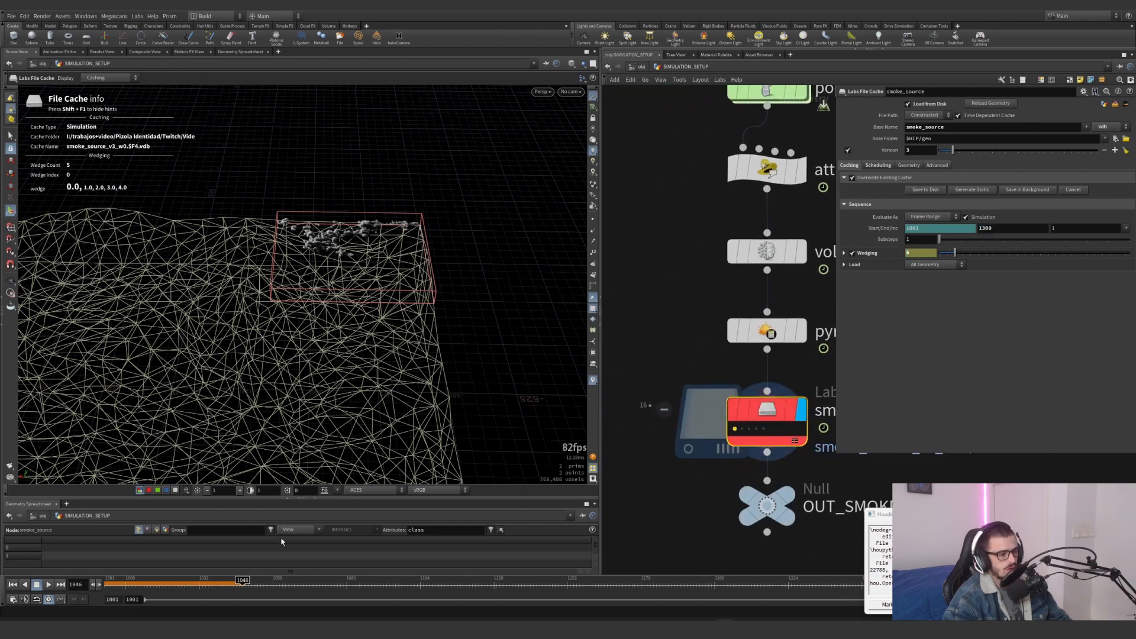
{"action": "scroll", "coordinate": [655, 383], "scroll_direction": "up", "scroll_amount": 1}
{"action": "middle_click_drag", "start_coordinate": [671, 354], "coordinate": [620, 366]}
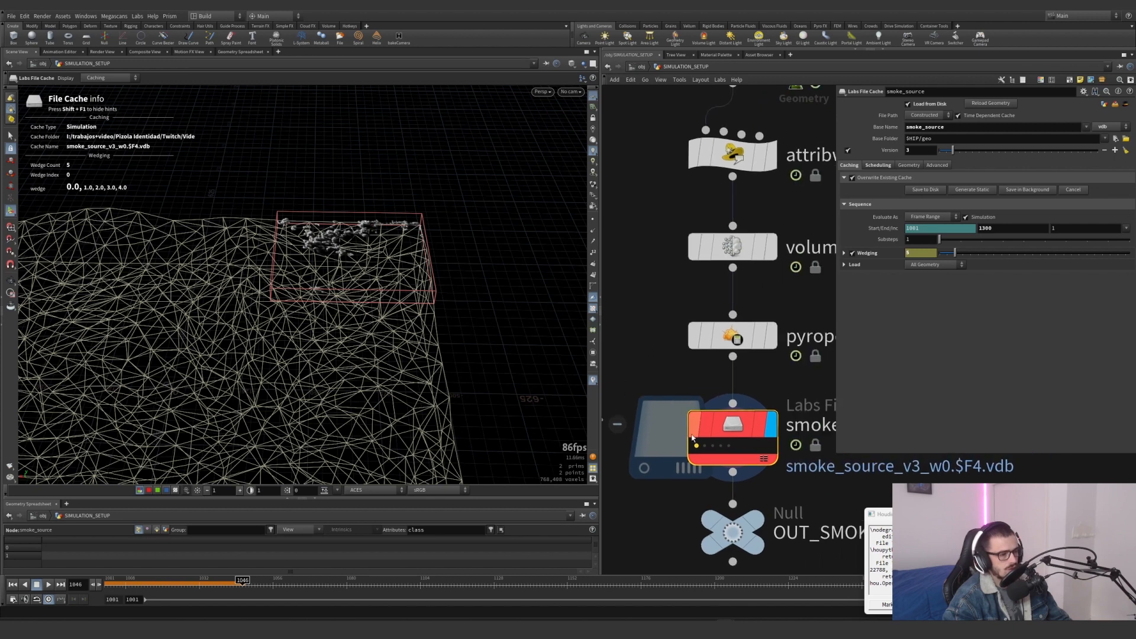
{"action": "left_click", "coordinate": [712, 446]}
{"action": "left_click", "coordinate": [720, 446]}
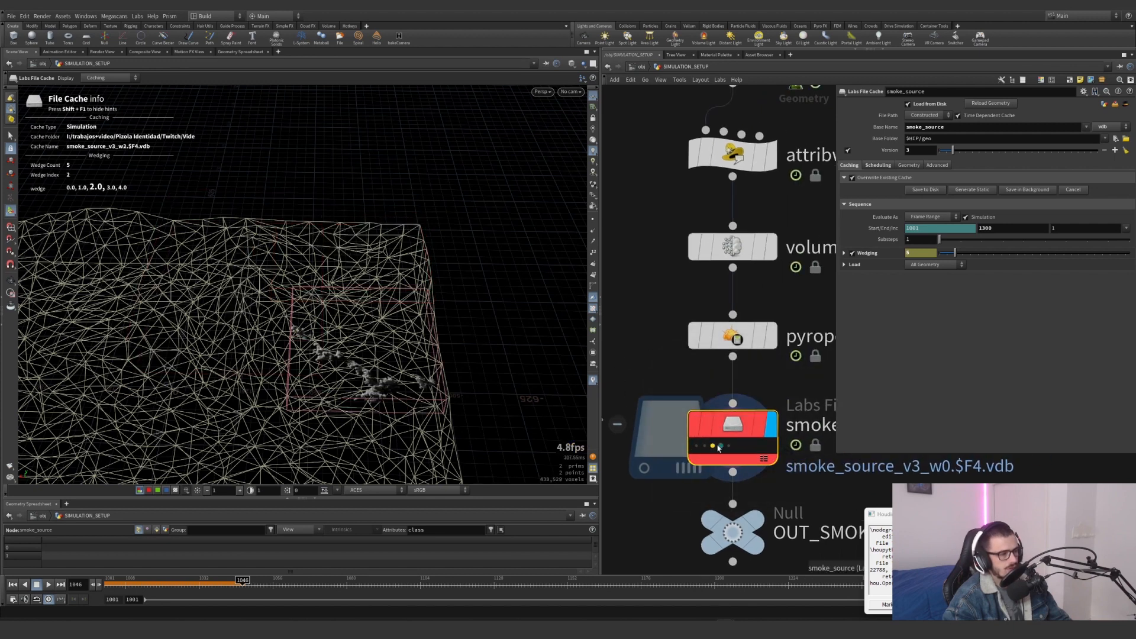
{"action": "left_click", "coordinate": [728, 446]}
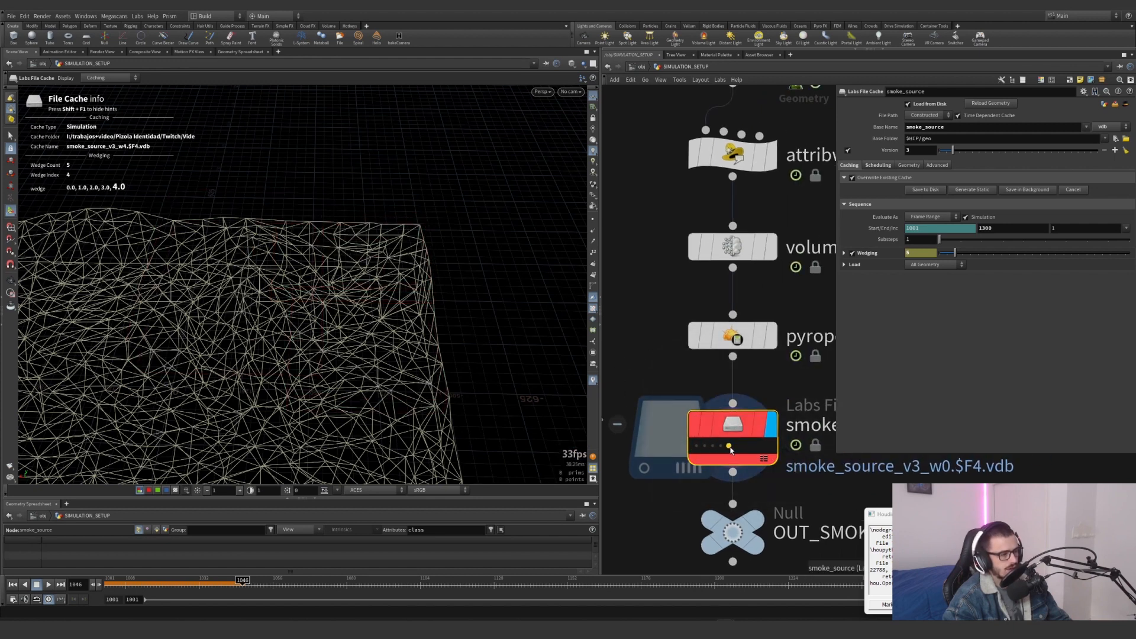
{"action": "left_click", "coordinate": [704, 446]}
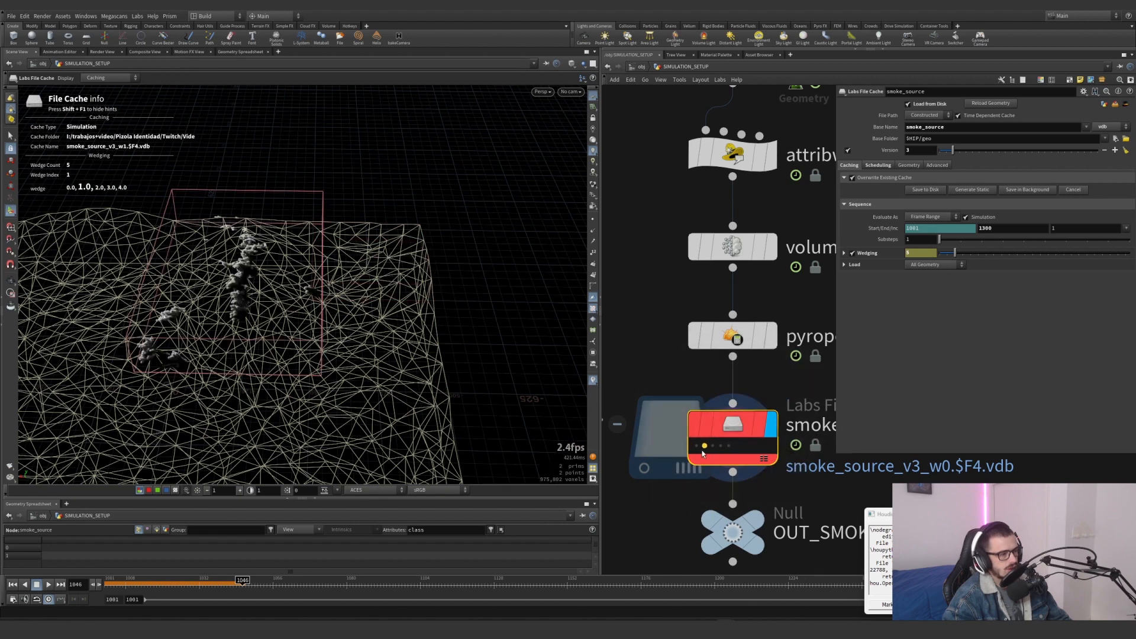
{"action": "scroll", "coordinate": [667, 373], "scroll_direction": "down", "scroll_amount": 3}
{"action": "scroll", "coordinate": [667, 373], "scroll_direction": "up", "scroll_amount": 2}
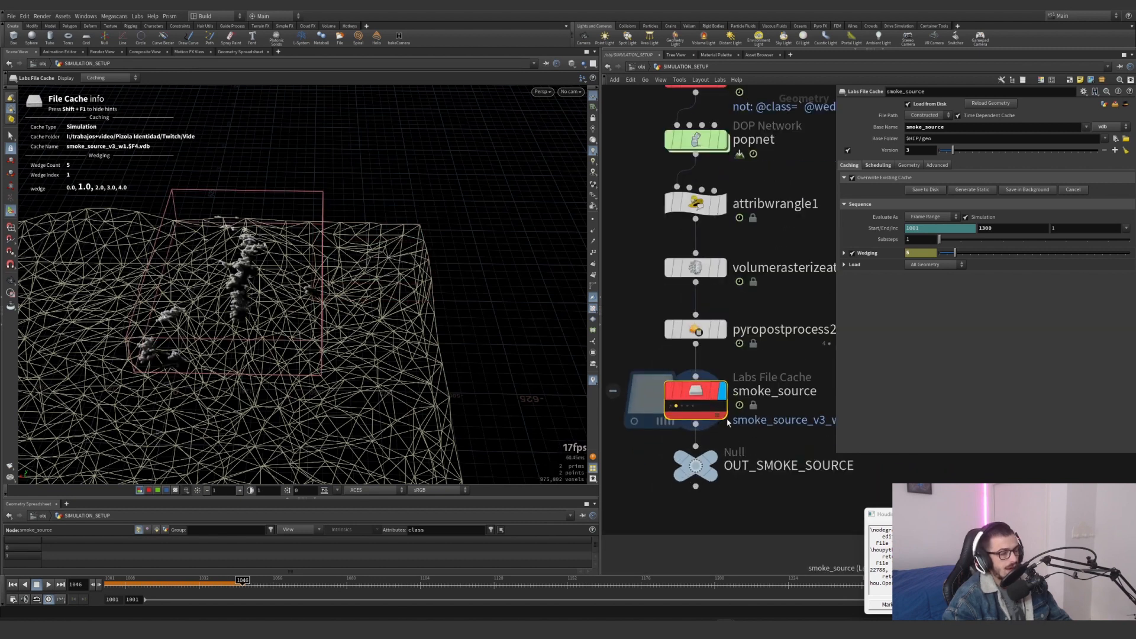
Expand smoke_source's Wedging settings and examine the wedge attribute's name, range type and minimum and maximum values
{"action": "left_click", "coordinate": [844, 253]}
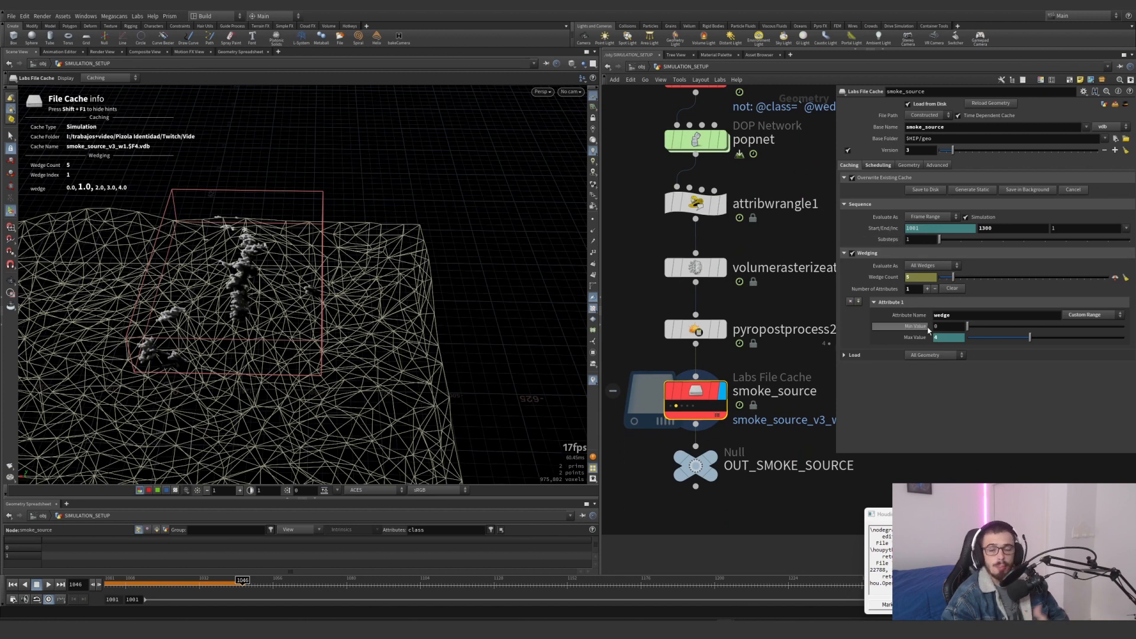
{"action": "scroll", "coordinate": [640, 417], "scroll_direction": "down", "scroll_amount": 4}
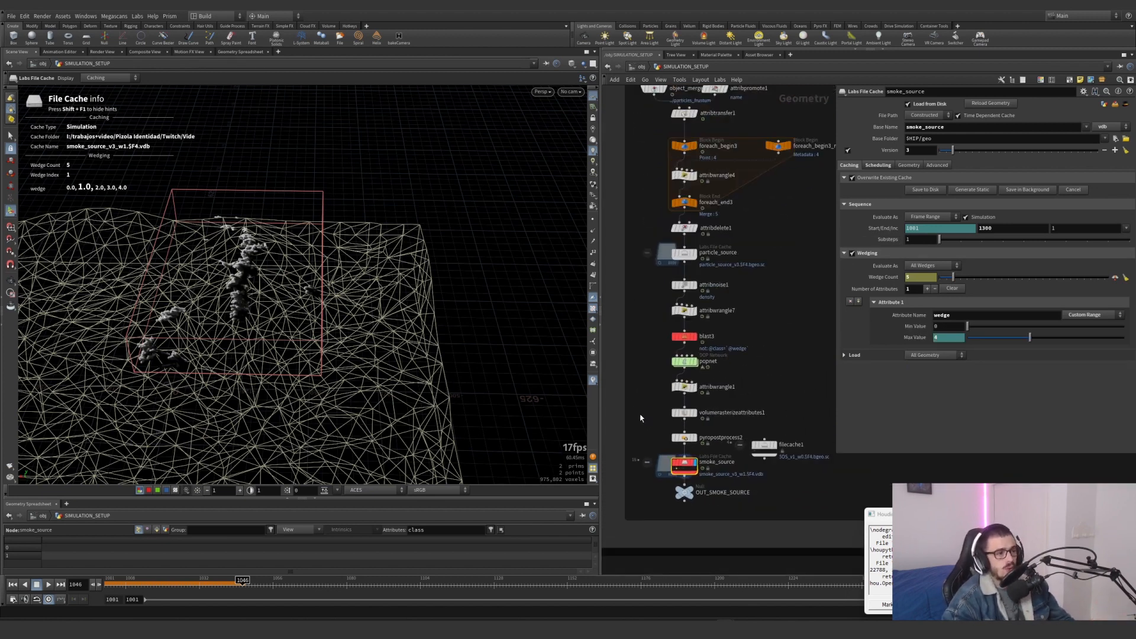
{"action": "left_click_drag", "start_coordinate": [788, 215], "coordinate": [733, 219]}
{"action": "middle_click_drag", "start_coordinate": [750, 303], "coordinate": [743, 288]}
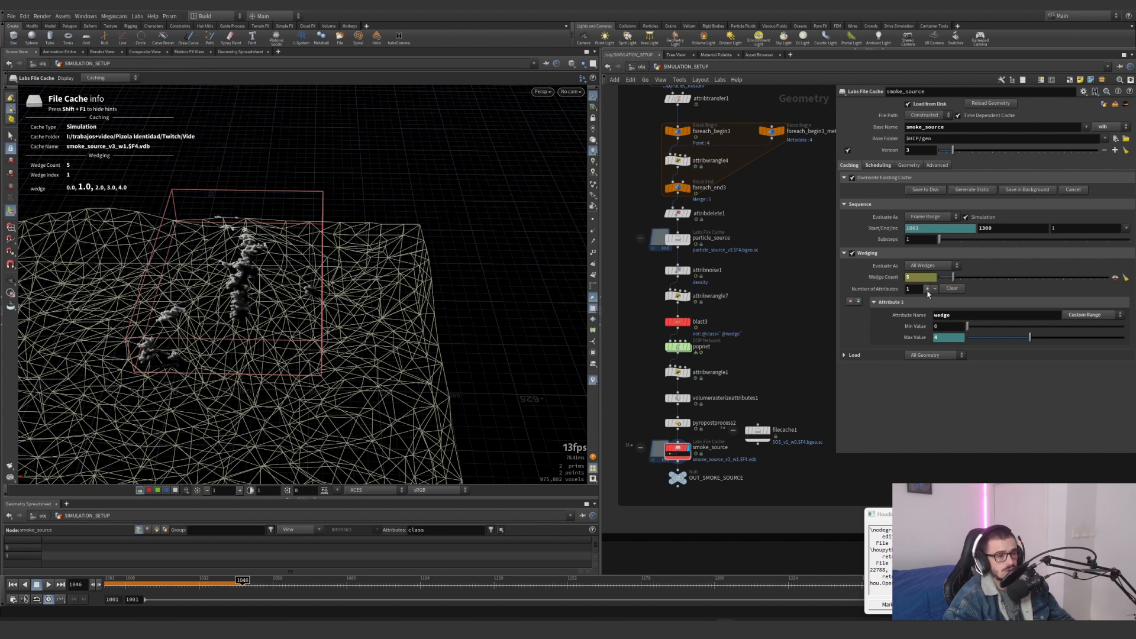
{"action": "left_click_drag", "start_coordinate": [948, 317], "coordinate": [932, 319]}
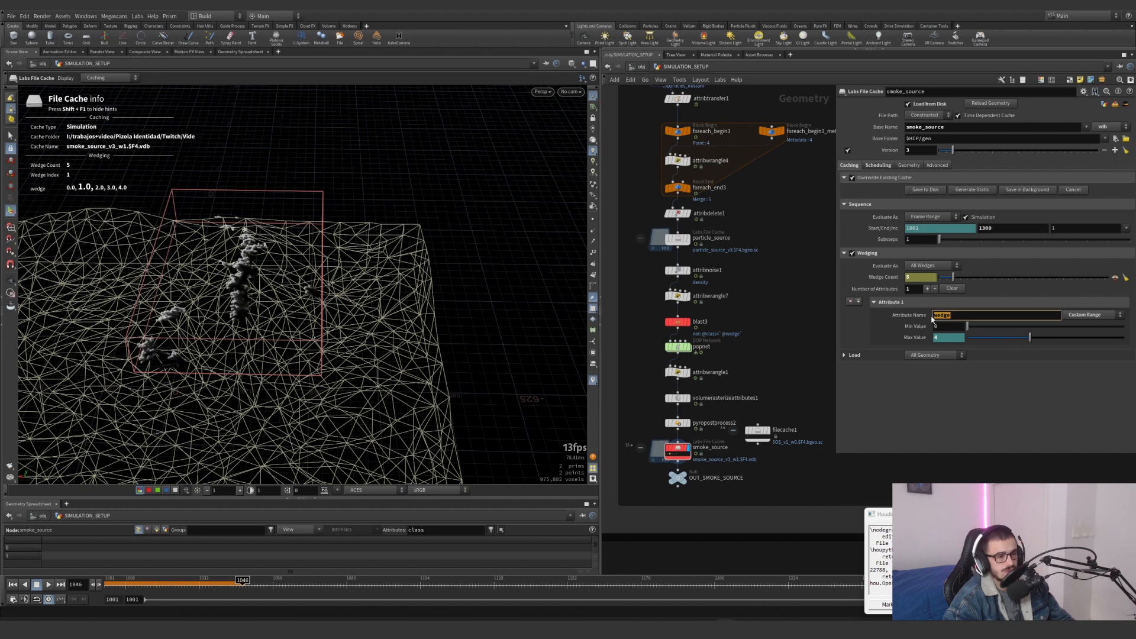
{"action": "left_click", "coordinate": [1075, 314]}
{"action": "left_click", "coordinate": [1087, 317]}
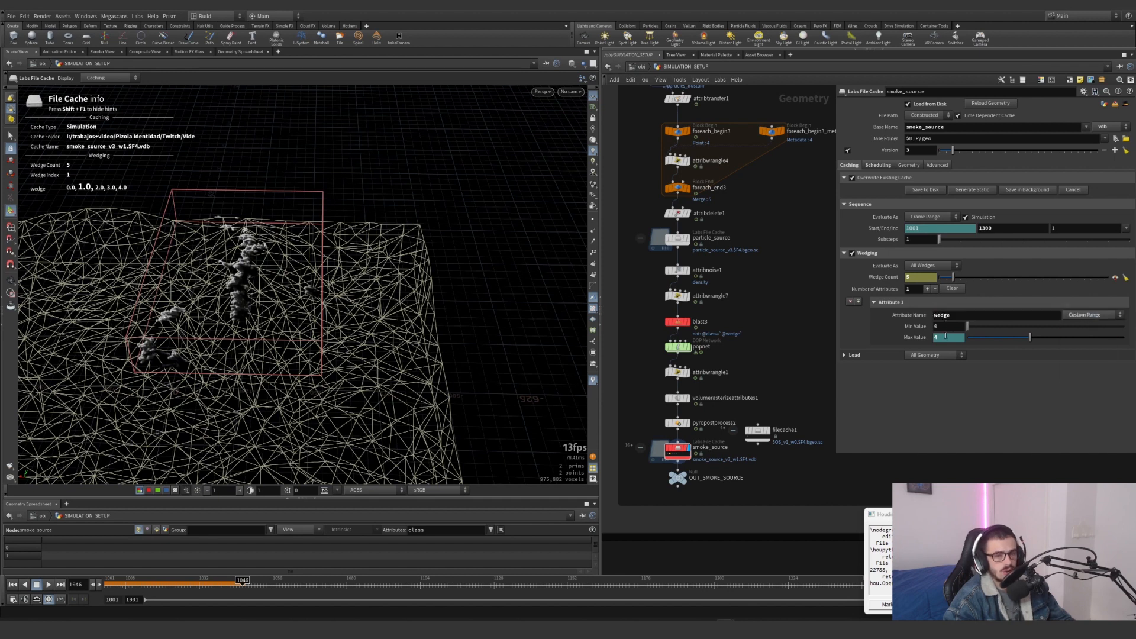
Reveal smoke_source's Wedge Count expression and examine its reference to the numiterations detail of foreach_begin3_metadata1
{"action": "left_click", "coordinate": [882, 279]}
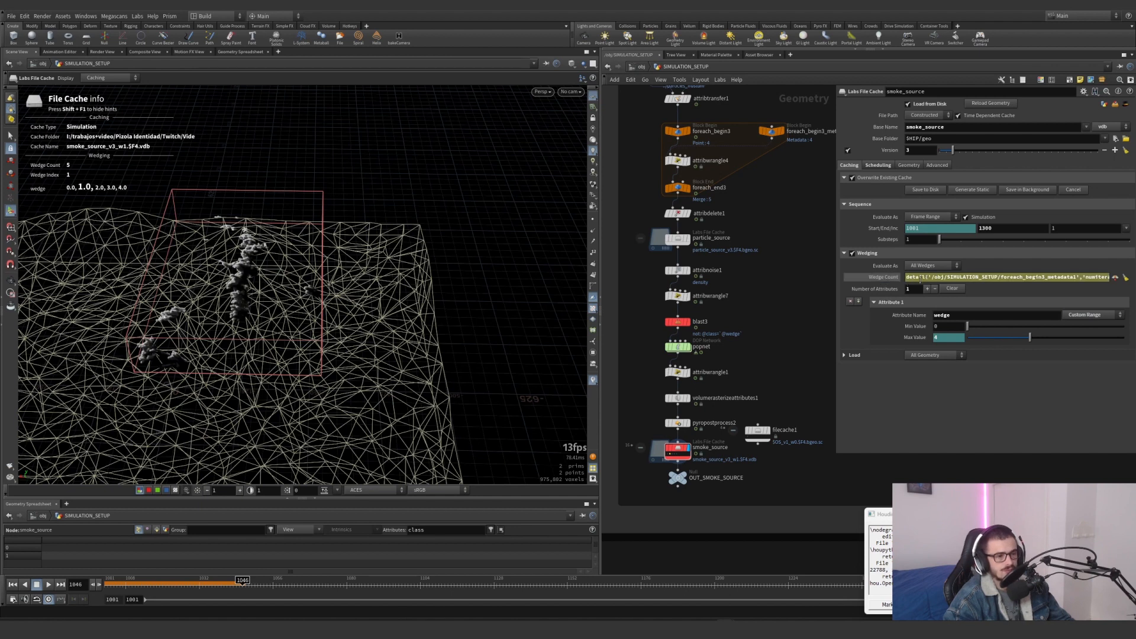
{"action": "middle_click_drag", "start_coordinate": [815, 277], "coordinate": [787, 288]}
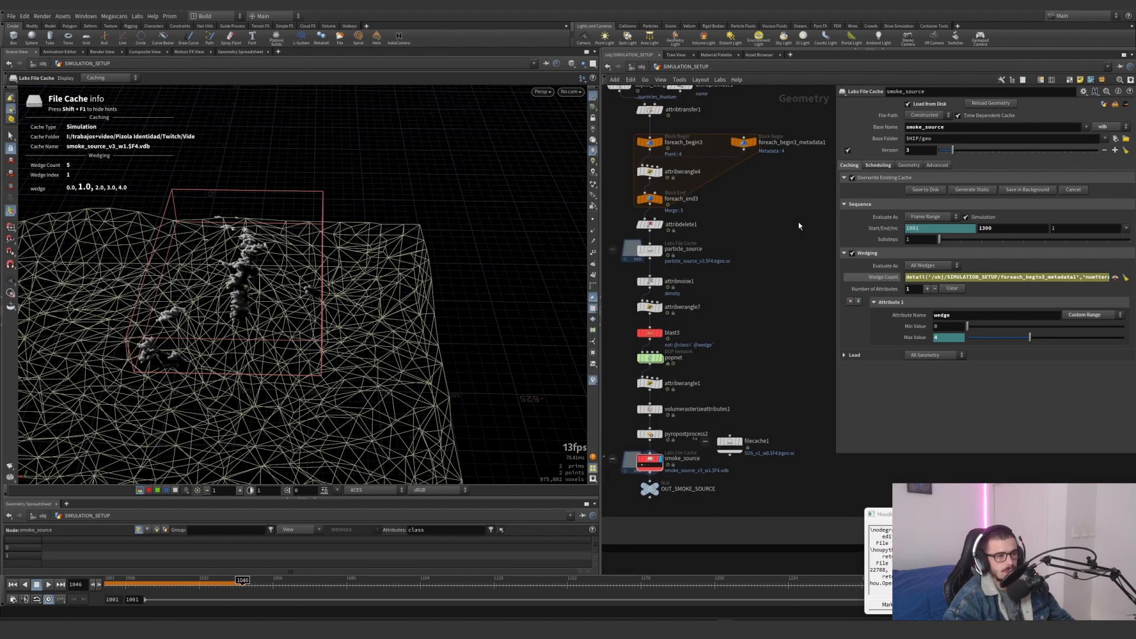
{"action": "left_click_drag", "start_coordinate": [793, 183], "coordinate": [719, 117]}
{"action": "left_click_drag", "start_coordinate": [1075, 279], "coordinate": [1124, 284]}
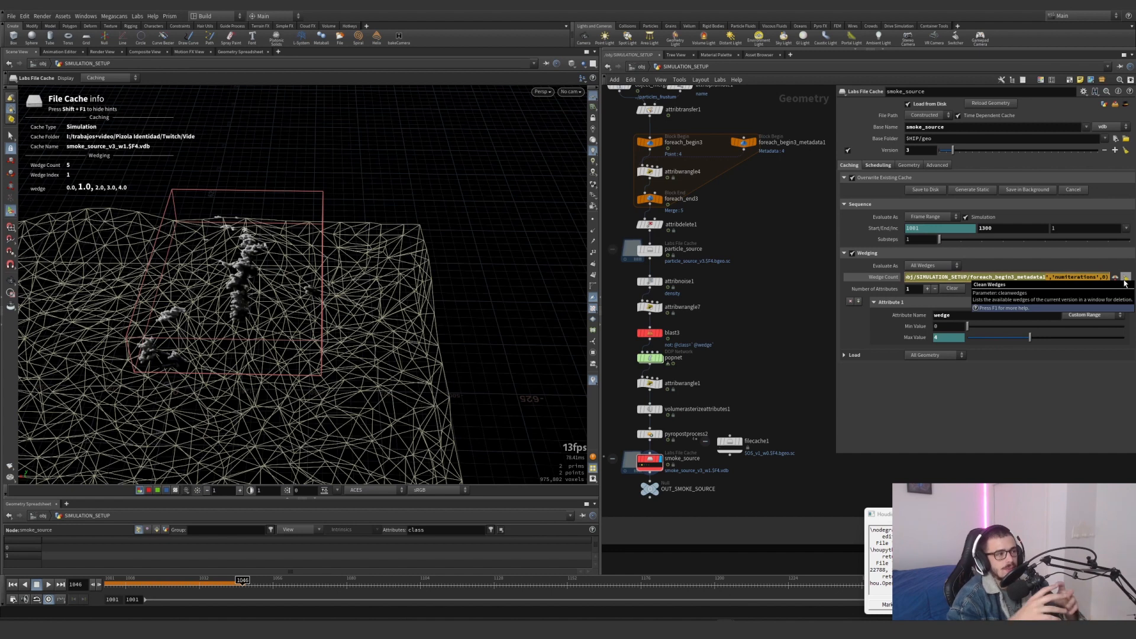
{"action": "left_click", "coordinate": [885, 278]}
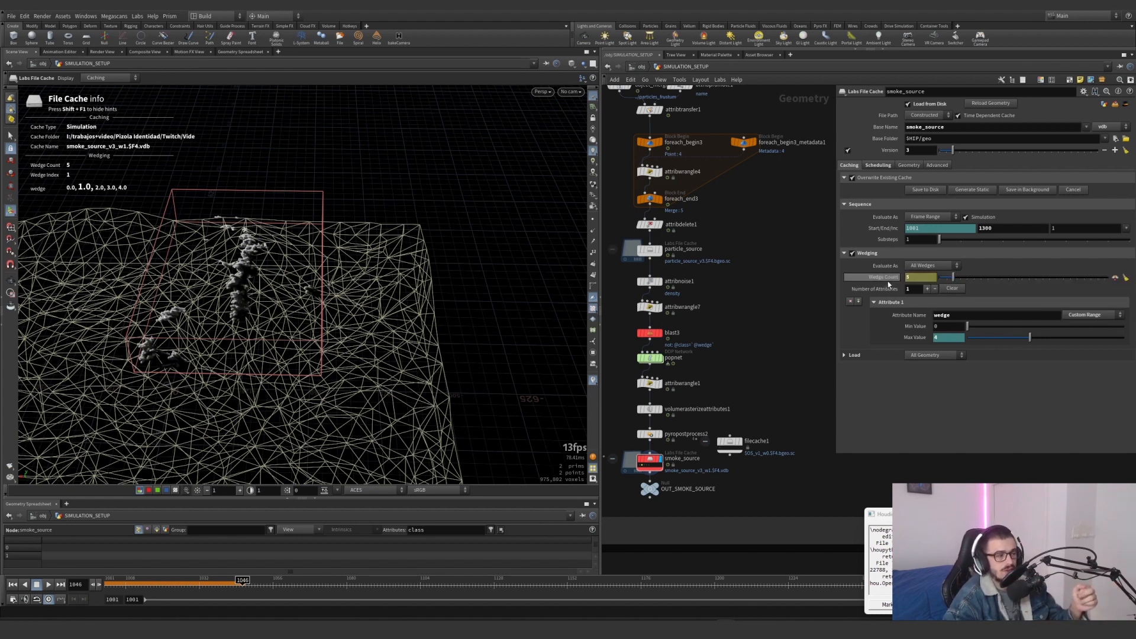
{"action": "middle_click_drag", "start_coordinate": [749, 213], "coordinate": [755, 255]}
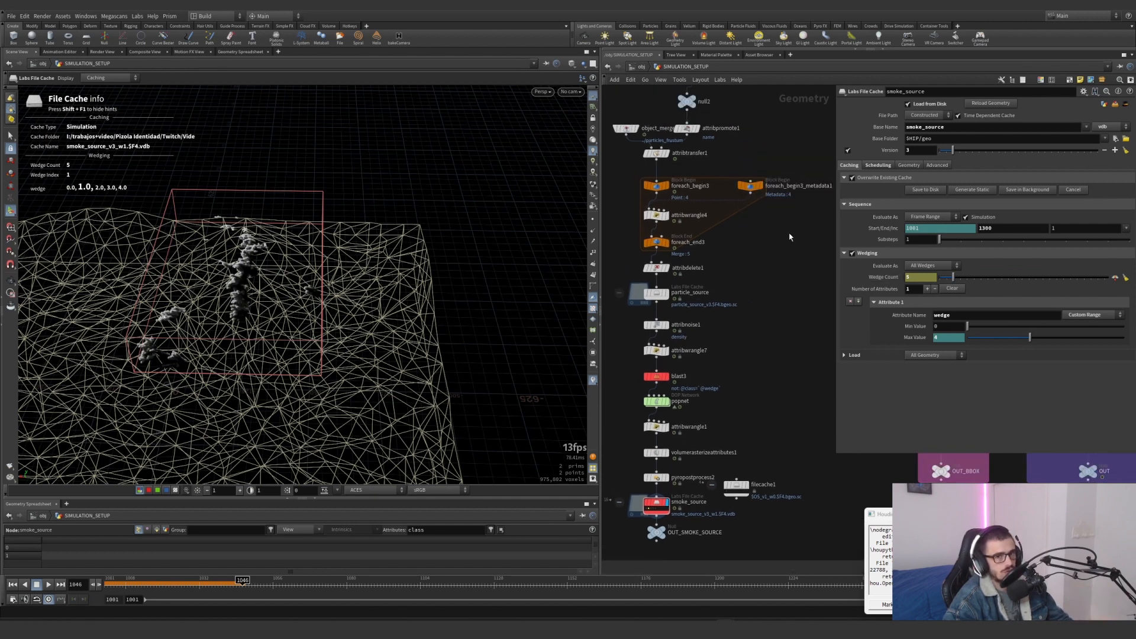
{"action": "left_click", "coordinate": [926, 276]}
{"action": "key", "text": "ctrl+v"}
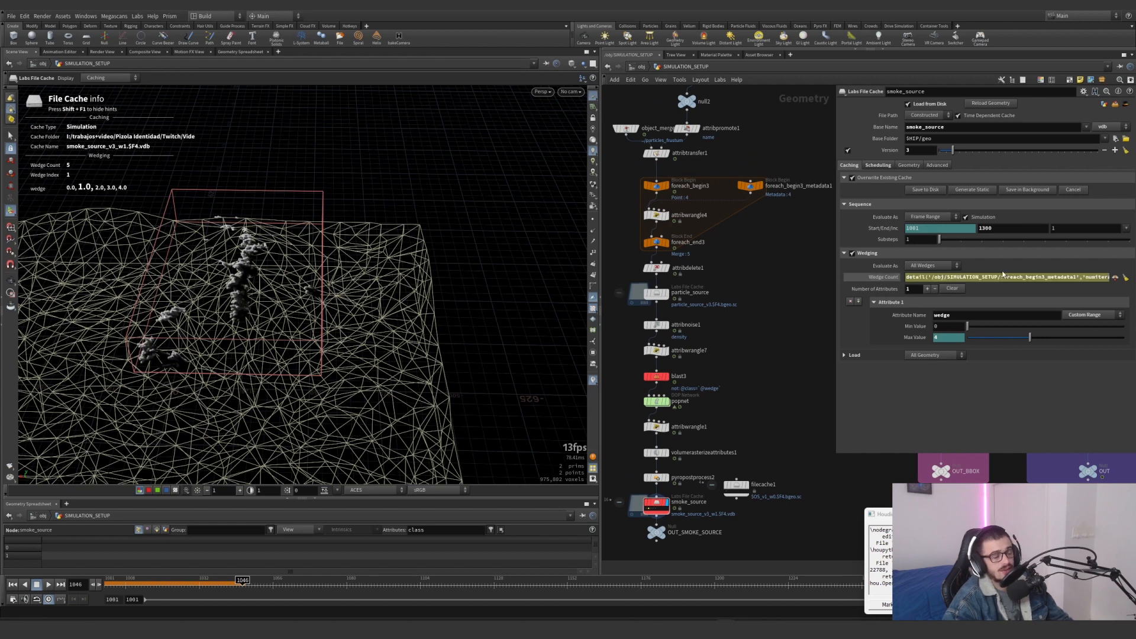
Preview wedge 4 of the smoke_source cache in the viewport
{"action": "scroll", "coordinate": [704, 424], "scroll_direction": "up", "scroll_amount": 5}
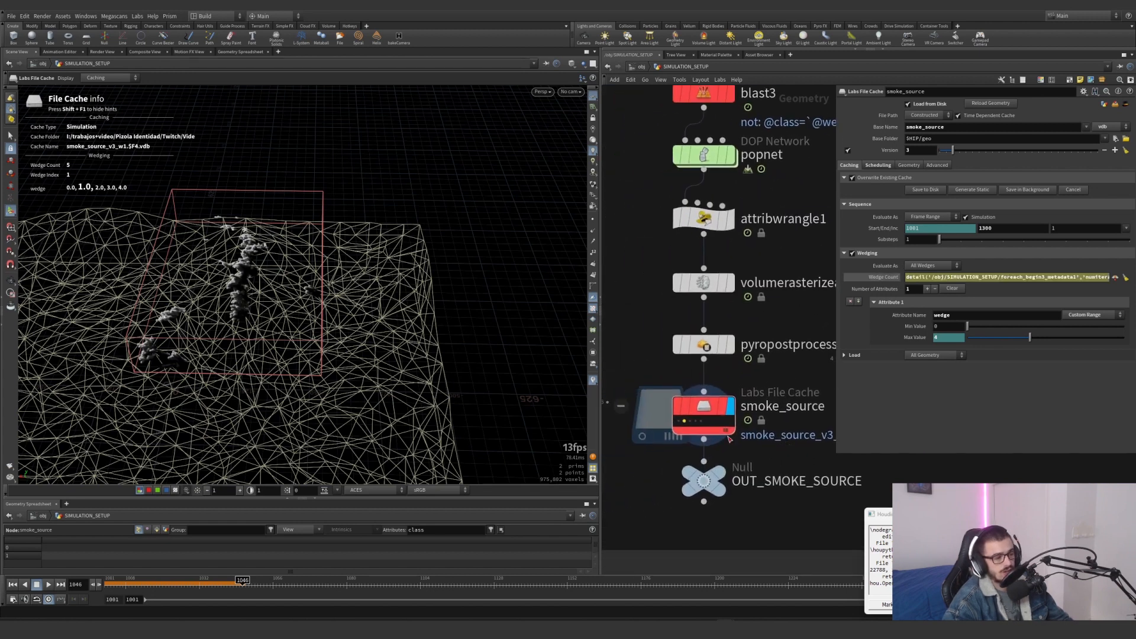
{"action": "left_click", "coordinate": [702, 422]}
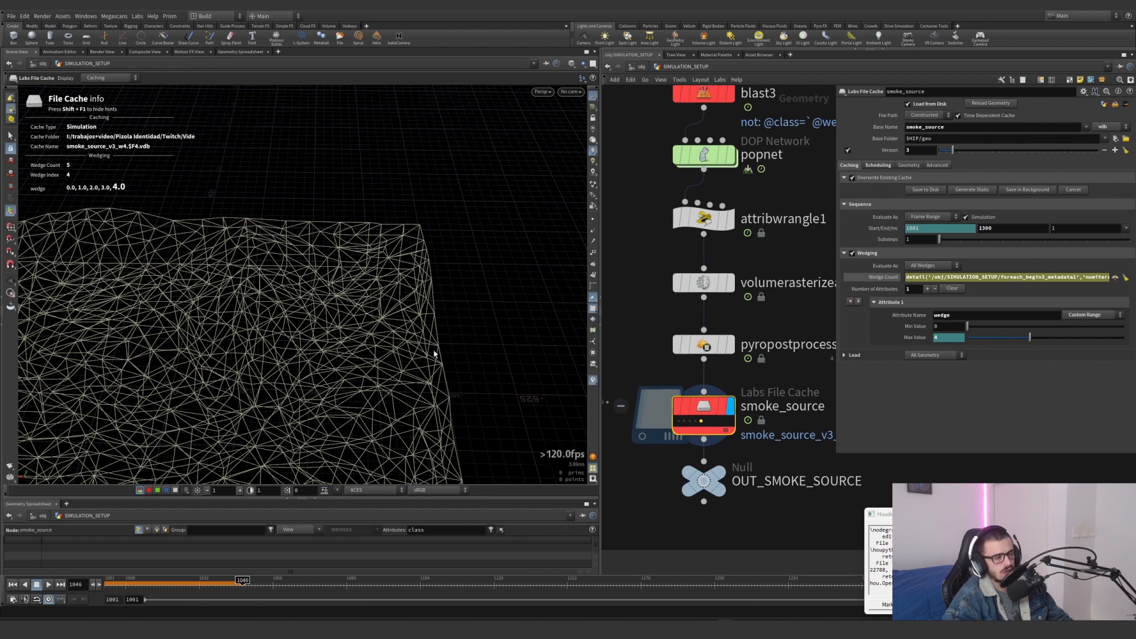
{"action": "scroll", "coordinate": [266, 375], "scroll_direction": "down", "scroll_amount": 5}
{"action": "scroll", "coordinate": [755, 385], "scroll_direction": "down", "scroll_amount": 3}
{"action": "scroll", "coordinate": [755, 385], "scroll_direction": "down", "scroll_amount": 4}
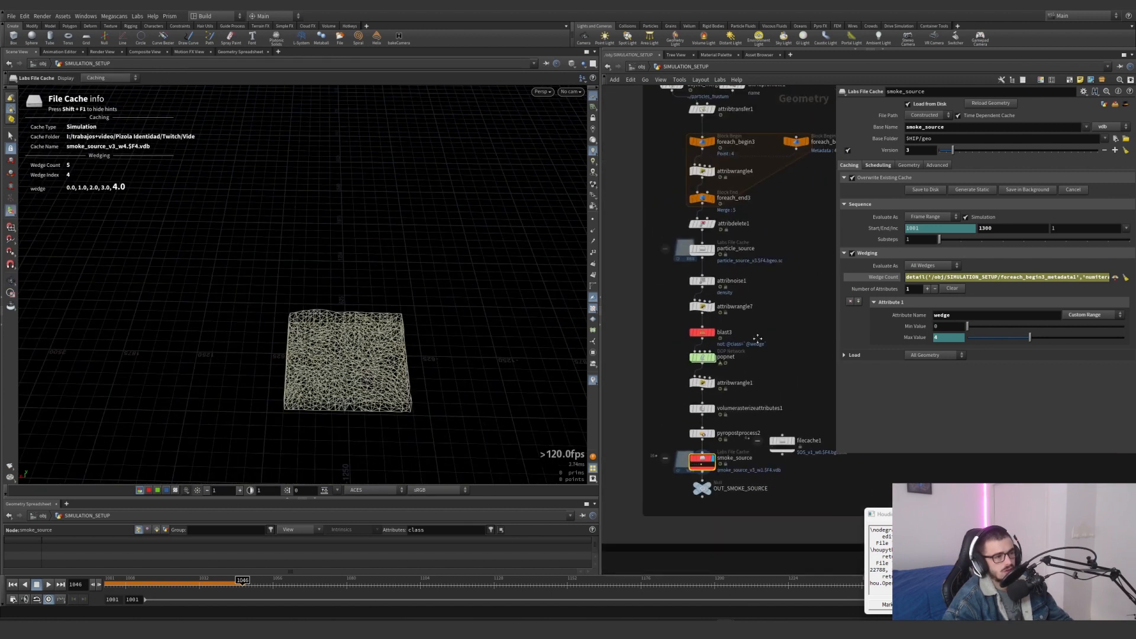
Display foreach_end3 and switch the geometry spreadsheet to the detail attributes of foreach_begin3_metadata1
{"action": "left_click", "coordinate": [781, 195]}
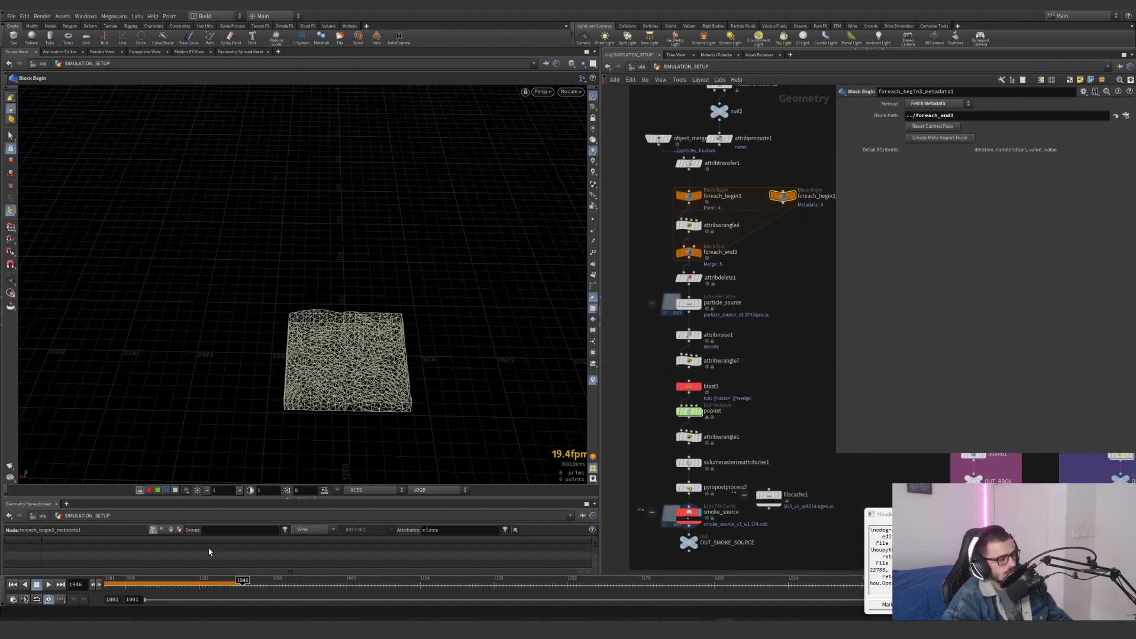
{"action": "left_click", "coordinate": [178, 529]}
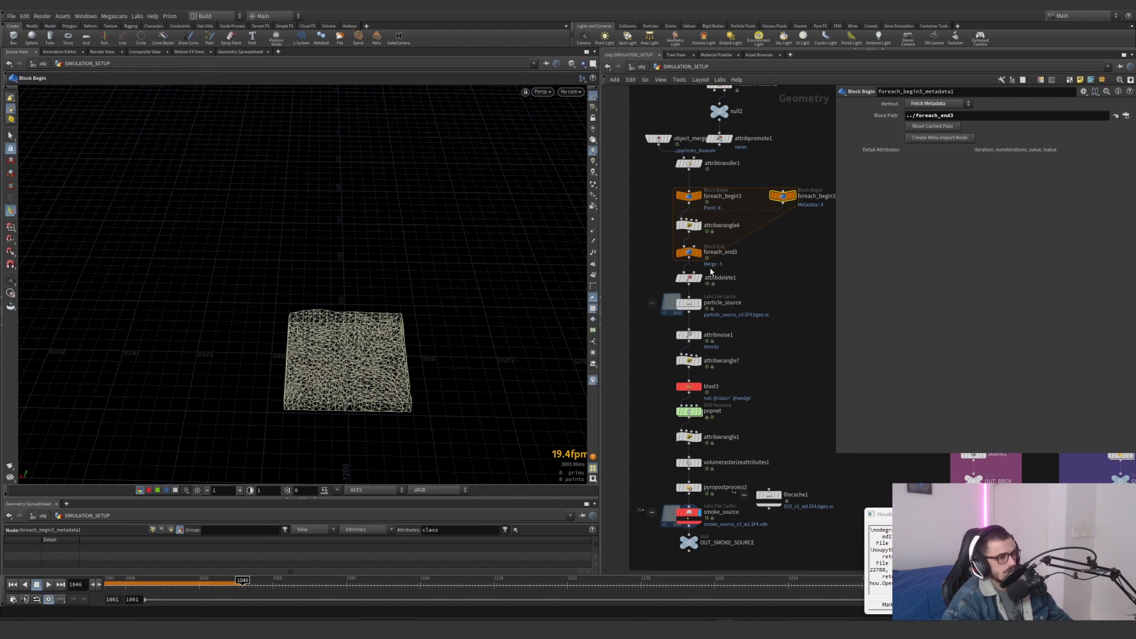
{"action": "left_click", "coordinate": [681, 250]}
{"action": "key", "text": "r"}
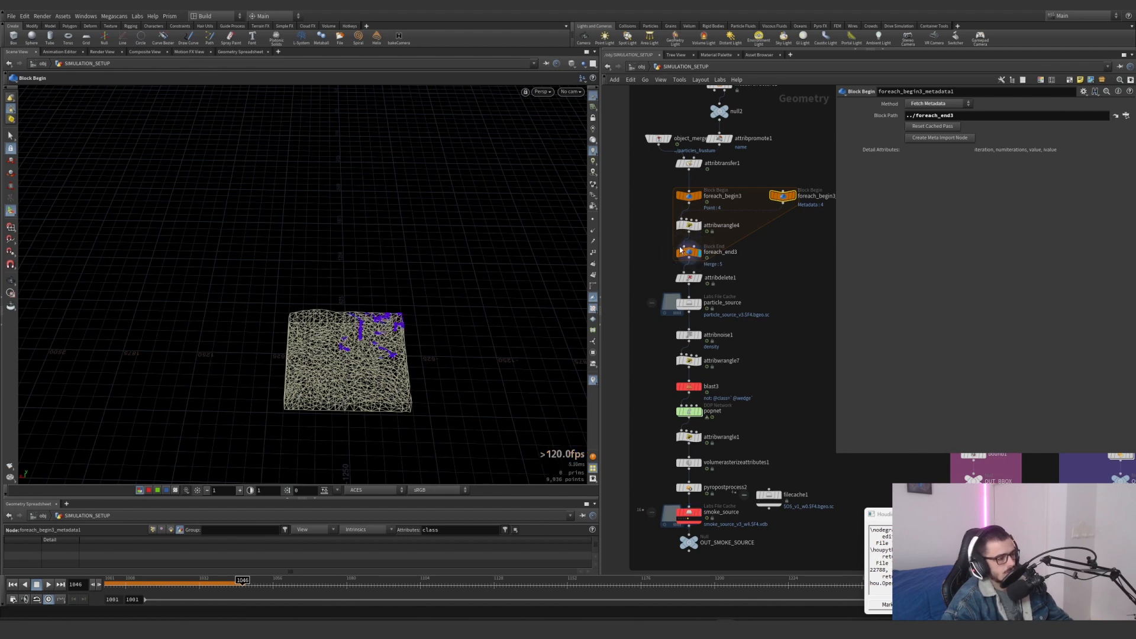
{"action": "left_click", "coordinate": [782, 197]}
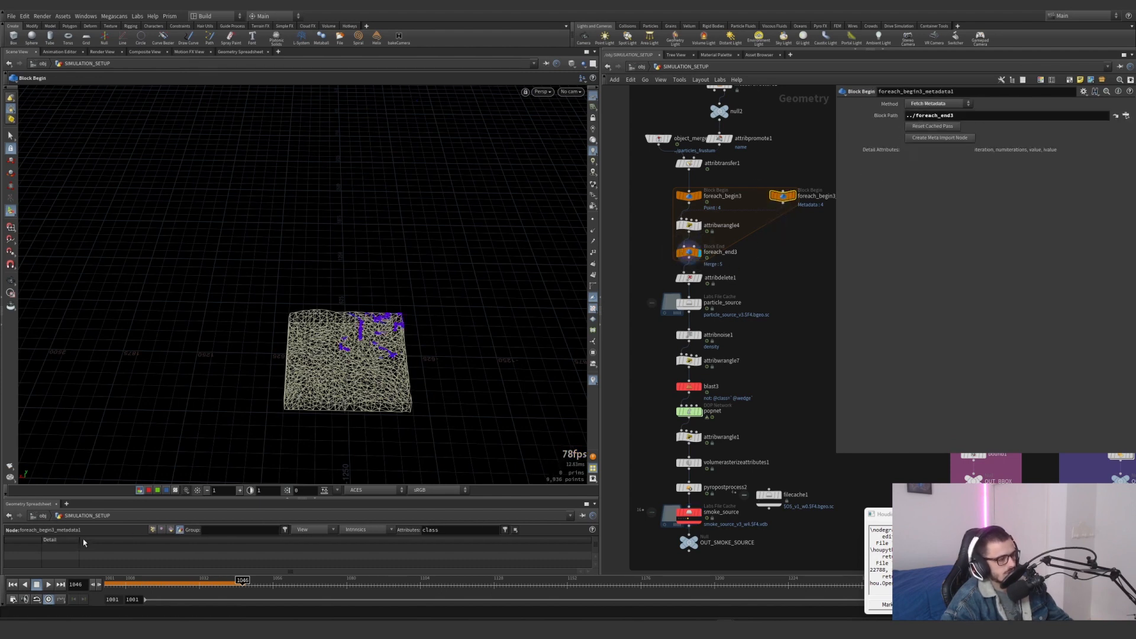
{"action": "left_click_drag", "start_coordinate": [80, 540], "coordinate": [110, 540]}
{"action": "left_click", "coordinate": [77, 542]}
Clear the class attribute filter in the geometry spreadsheet to list all detail attributes of foreach_begin3_metadata1
{"action": "left_click", "coordinate": [720, 265]}
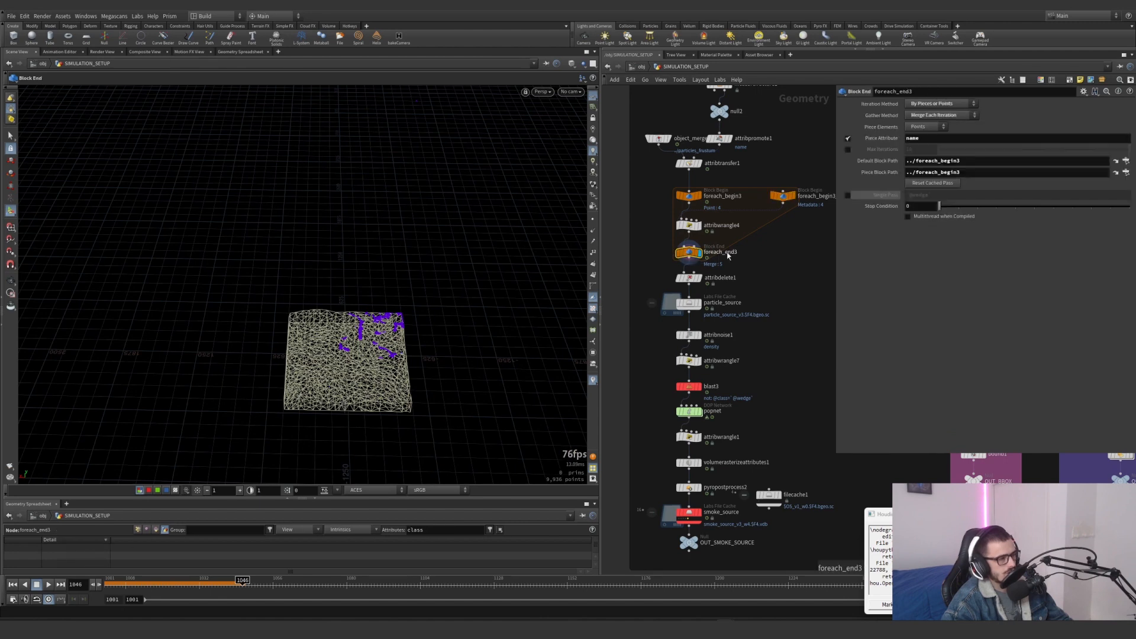
{"action": "scroll", "coordinate": [734, 255], "scroll_direction": "up", "scroll_amount": 2}
{"action": "scroll", "coordinate": [781, 272], "scroll_direction": "up", "scroll_amount": 2}
{"action": "left_click", "coordinate": [780, 231]}
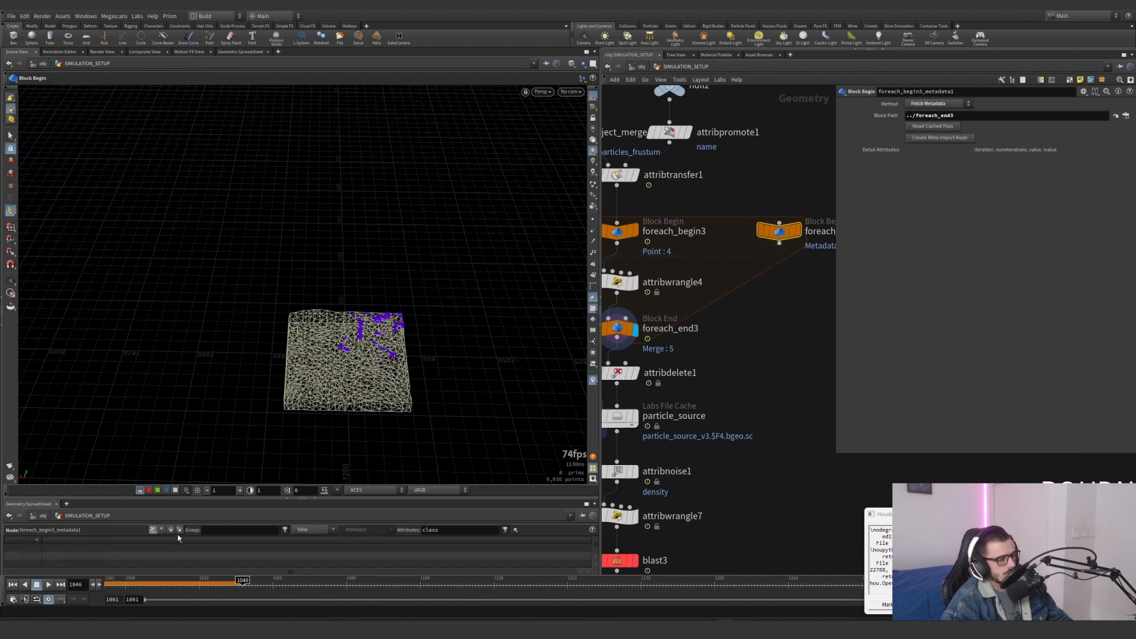
{"action": "left_click_drag", "start_coordinate": [453, 533], "coordinate": [372, 531]}
{"action": "key", "text": "BackSpace"}
{"action": "key", "text": "Return"}
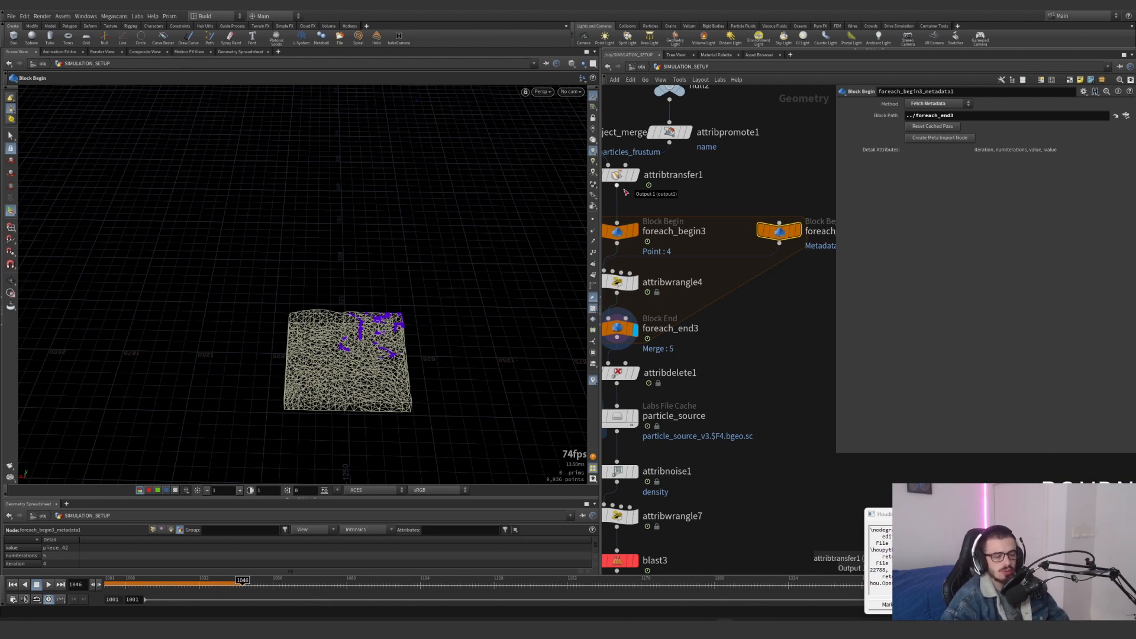
Try appending -1 to the numiterations expression in smoke_source's Wedge Count and remove it again
{"action": "scroll", "coordinate": [685, 160], "scroll_direction": "down", "scroll_amount": 5}
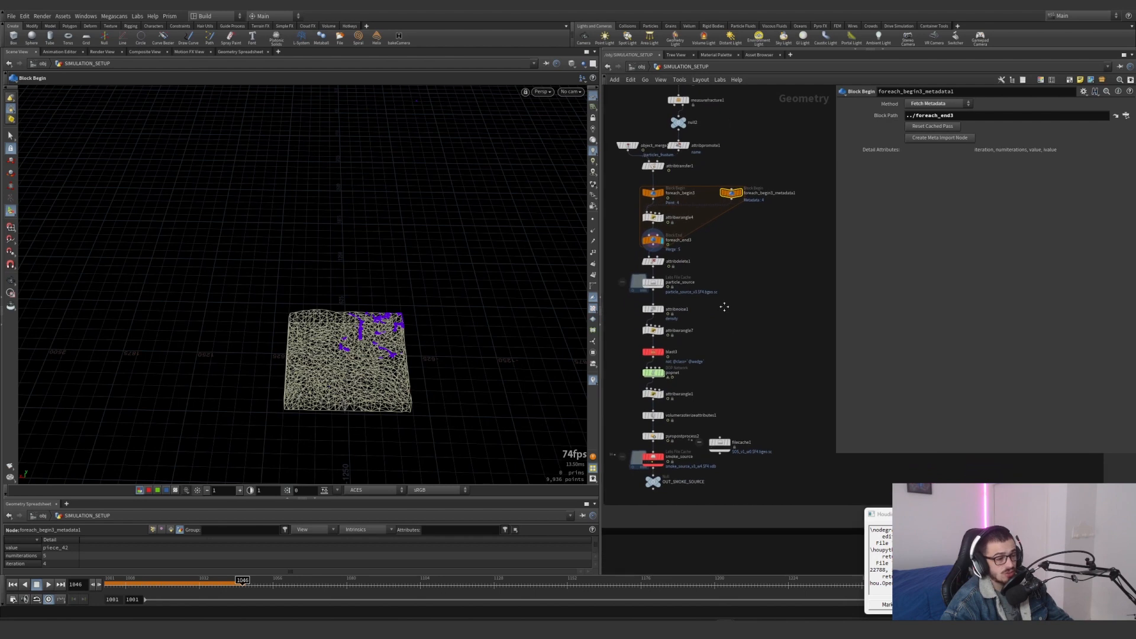
{"action": "scroll", "coordinate": [672, 417], "scroll_direction": "up", "scroll_amount": 4}
{"action": "left_click", "coordinate": [643, 467]}
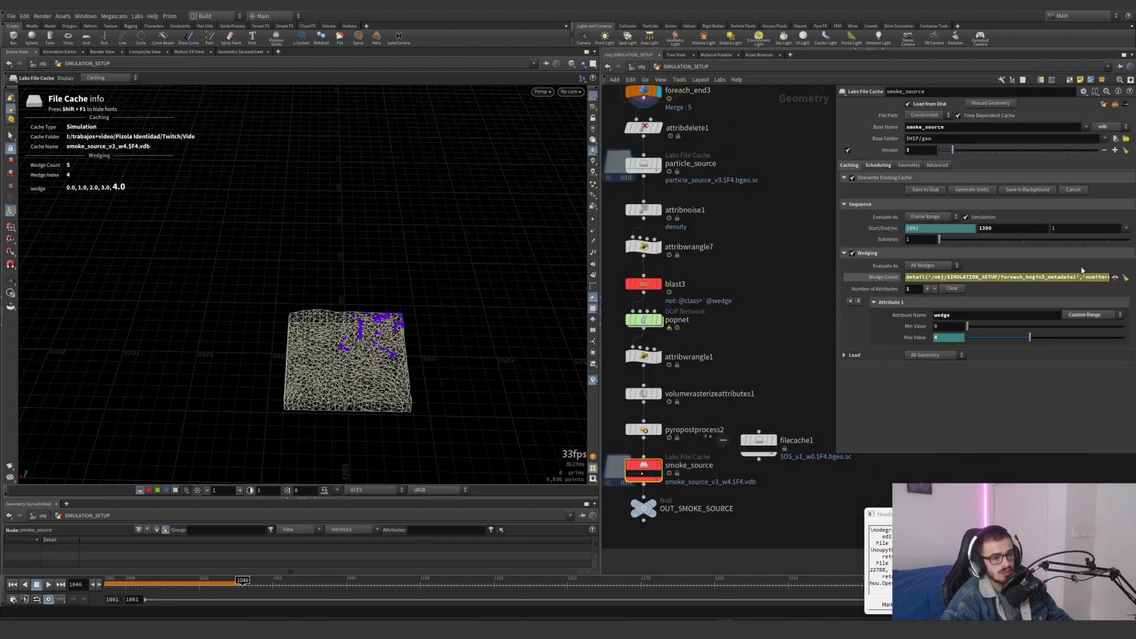
{"action": "left_click", "coordinate": [1101, 277]}
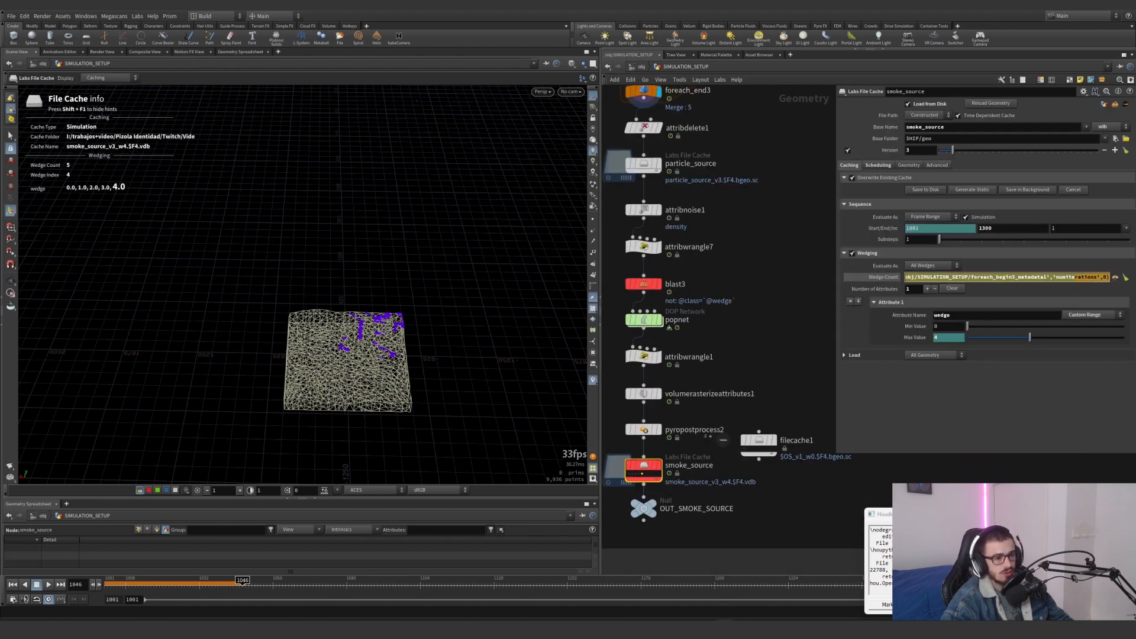
{"action": "type", "text": "-1"}
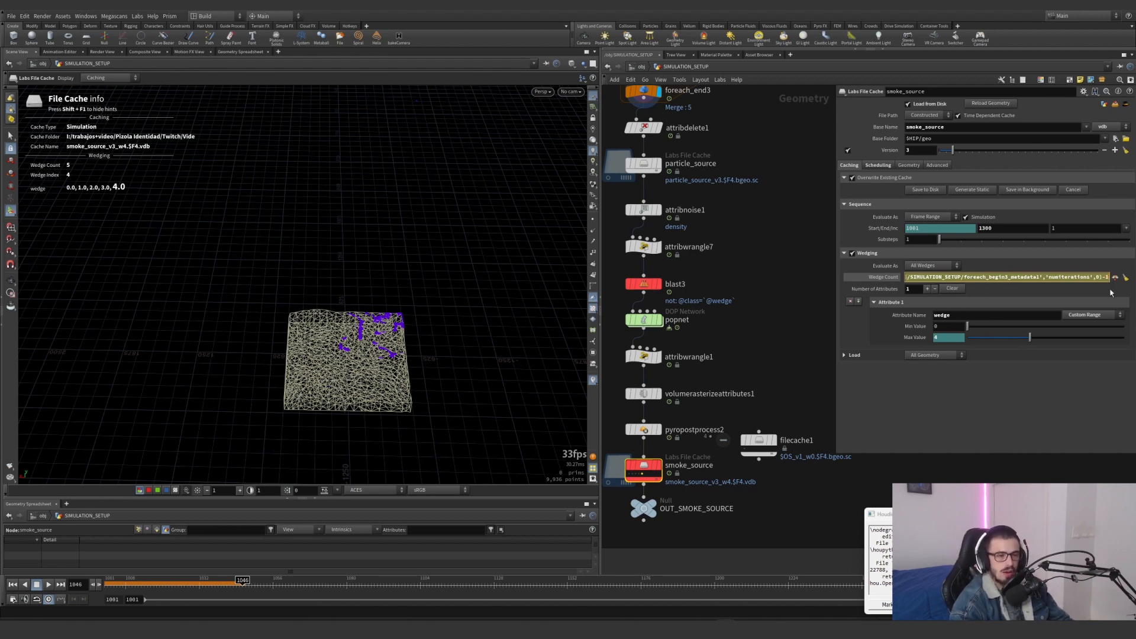
{"action": "key", "text": "BackSpace"}
{"action": "key", "text": "BackSpace"}
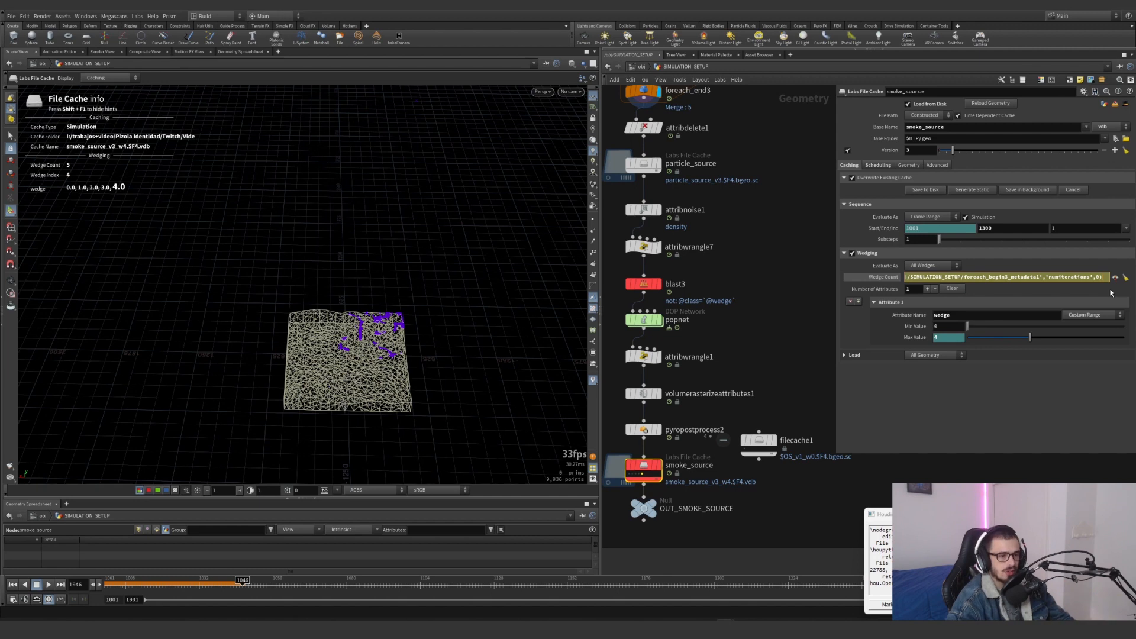
{"action": "key", "text": "Return"}
{"action": "middle_click_drag", "start_coordinate": [726, 366], "coordinate": [767, 323]}
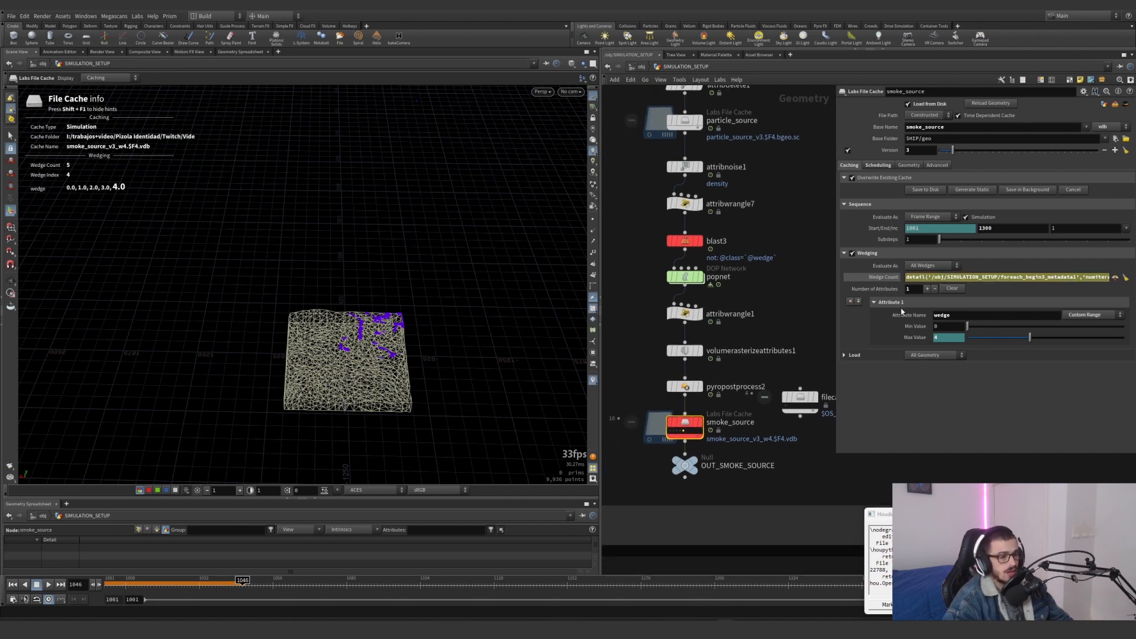
Review smoke_source's wedge attribute name and its Min and Max Value, toggling the detail() expression behind Max Value
{"action": "left_click_drag", "start_coordinate": [965, 315], "coordinate": [930, 318]}
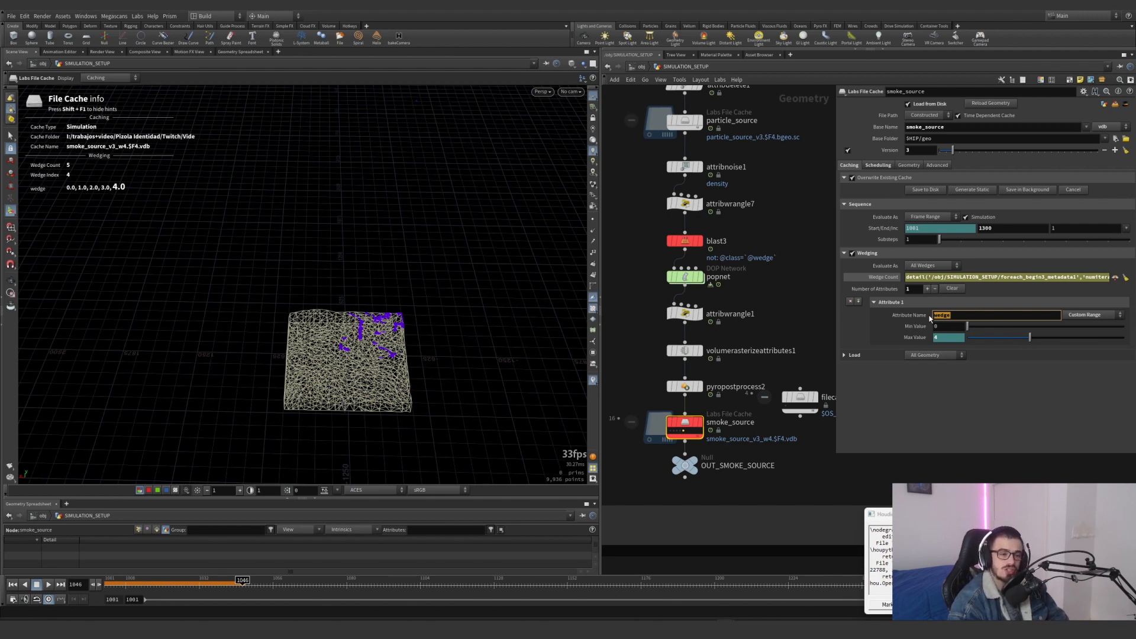
{"action": "left_click_drag", "start_coordinate": [944, 325], "coordinate": [921, 333]}
{"action": "left_click", "coordinate": [919, 337]}
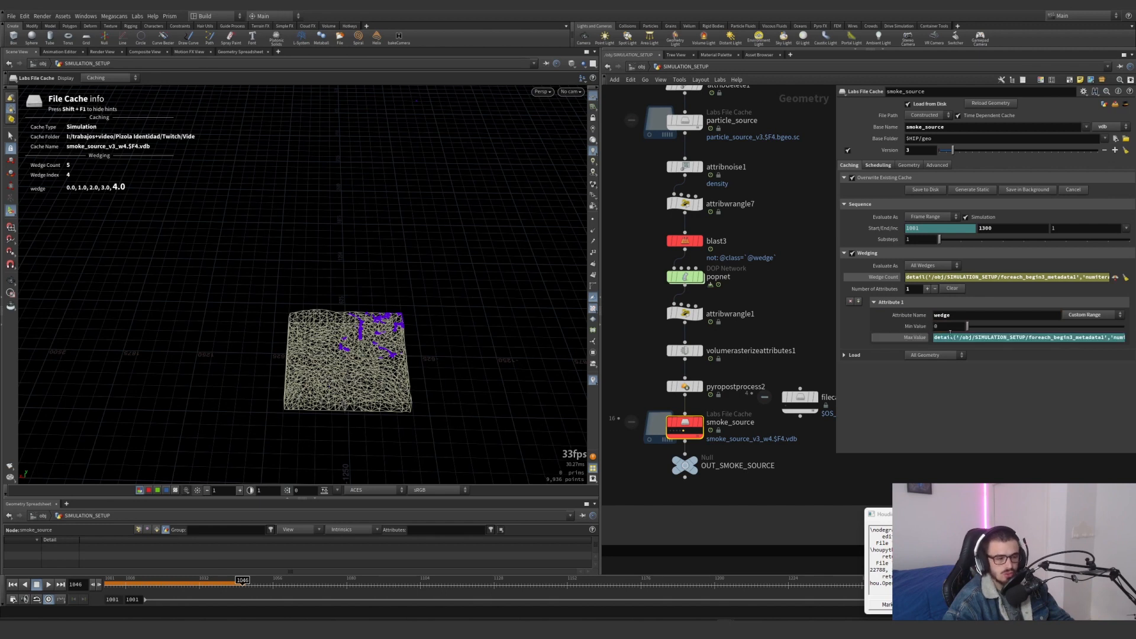
{"action": "left_click", "coordinate": [890, 277]}
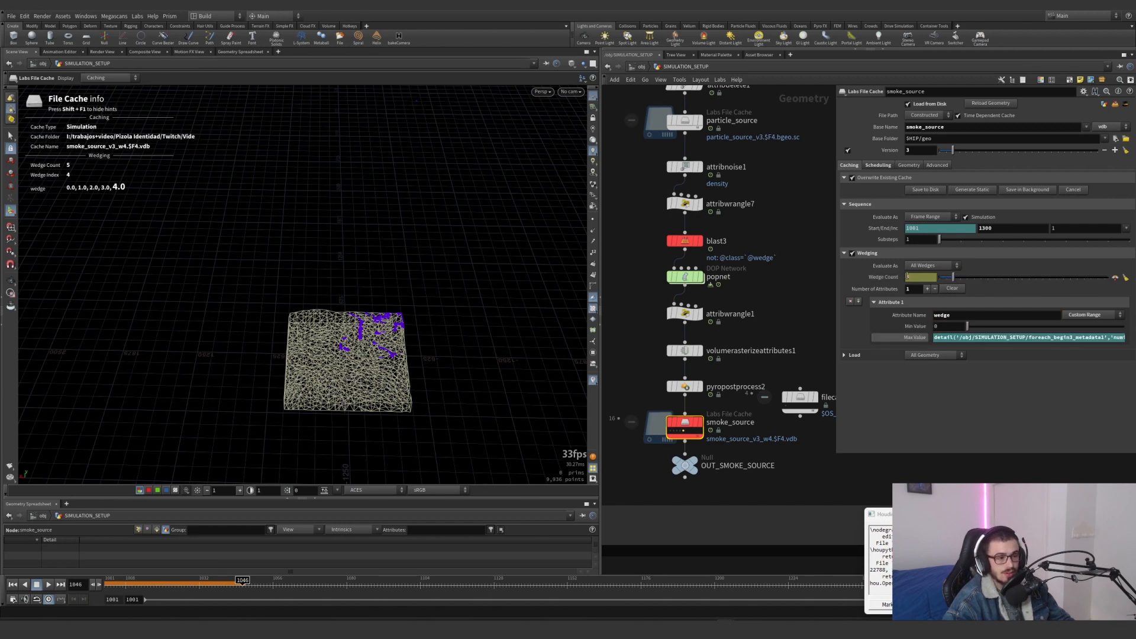
{"action": "left_click", "coordinate": [921, 338]}
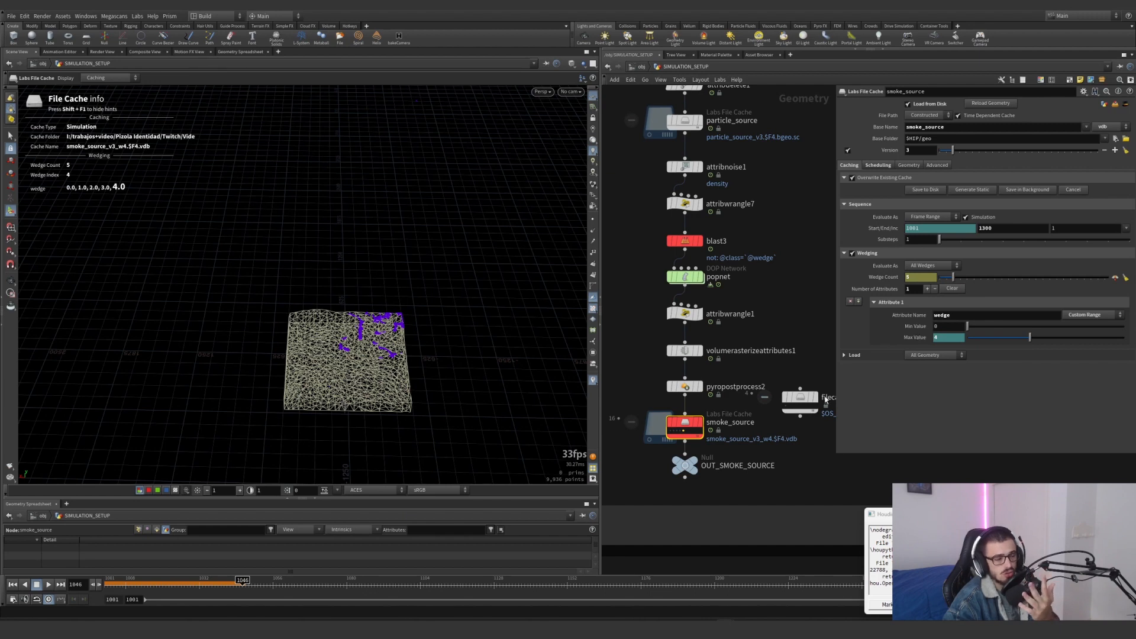
Show smoke_source's Wedge Count expression with its foreach_begin3_metadata1 reference and preview wedge 0
{"action": "scroll", "coordinate": [692, 455], "scroll_direction": "up", "scroll_amount": 5}
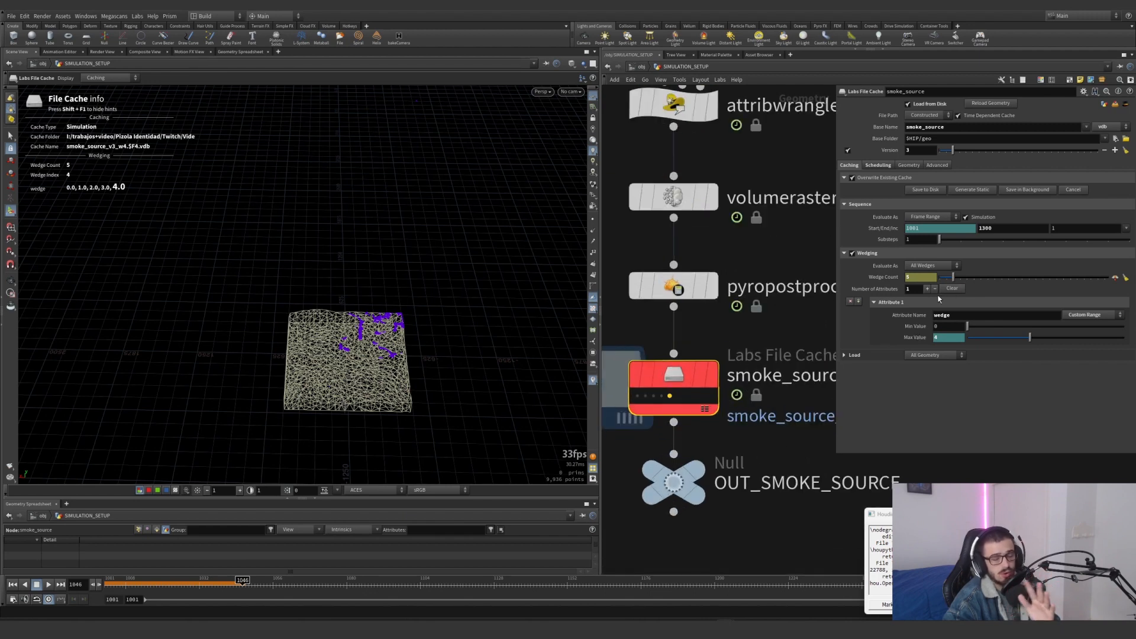
{"action": "left_click", "coordinate": [883, 277]}
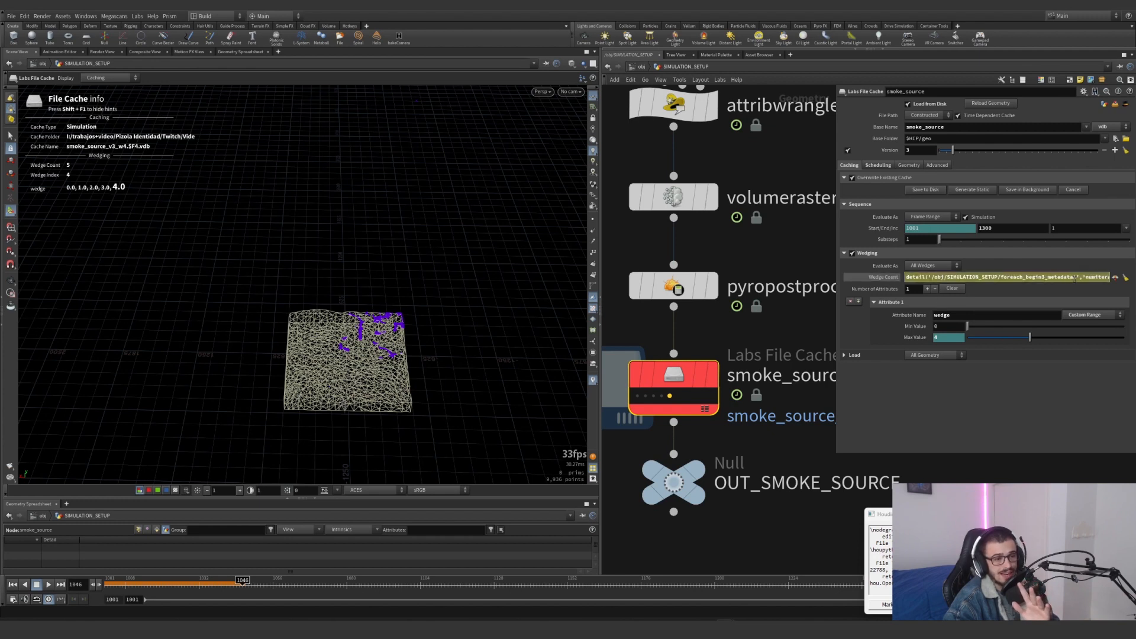
{"action": "left_click_drag", "start_coordinate": [1093, 277], "coordinate": [1027, 283]}
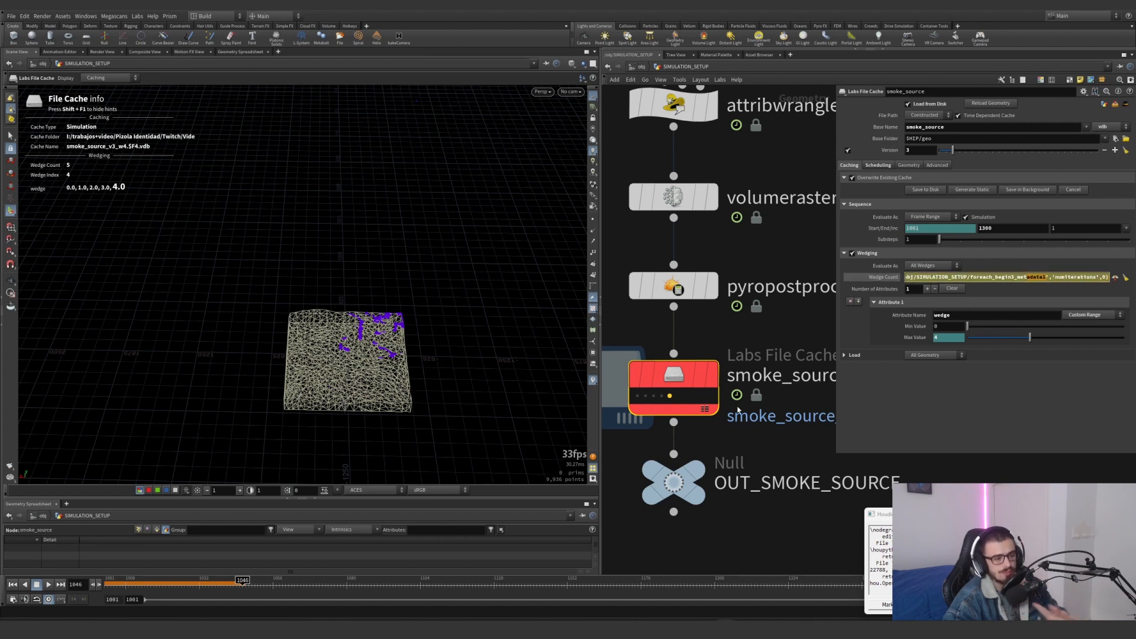
{"action": "scroll", "coordinate": [763, 346], "scroll_direction": "down", "scroll_amount": 5}
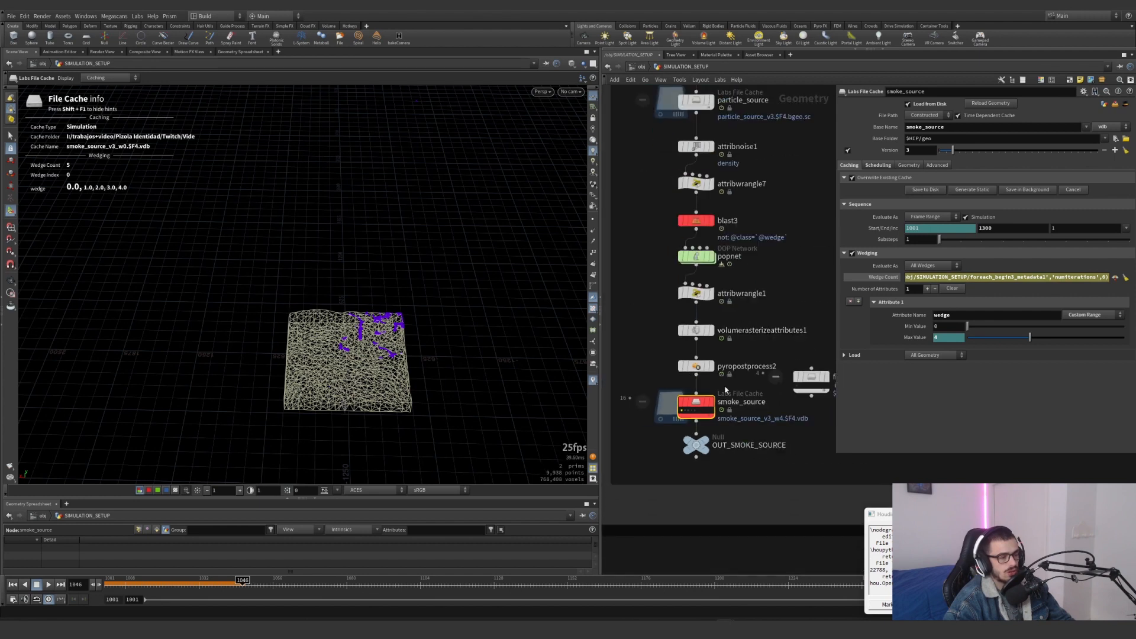
{"action": "left_click", "coordinate": [700, 275]}
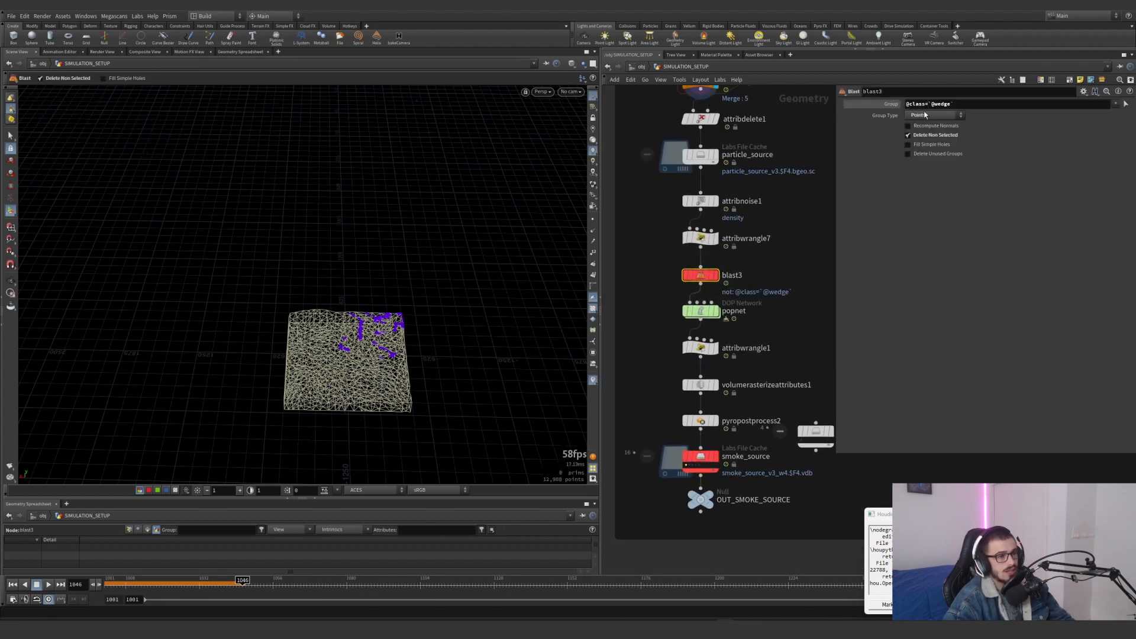
{"action": "left_click_drag", "start_coordinate": [928, 105], "coordinate": [968, 104]}
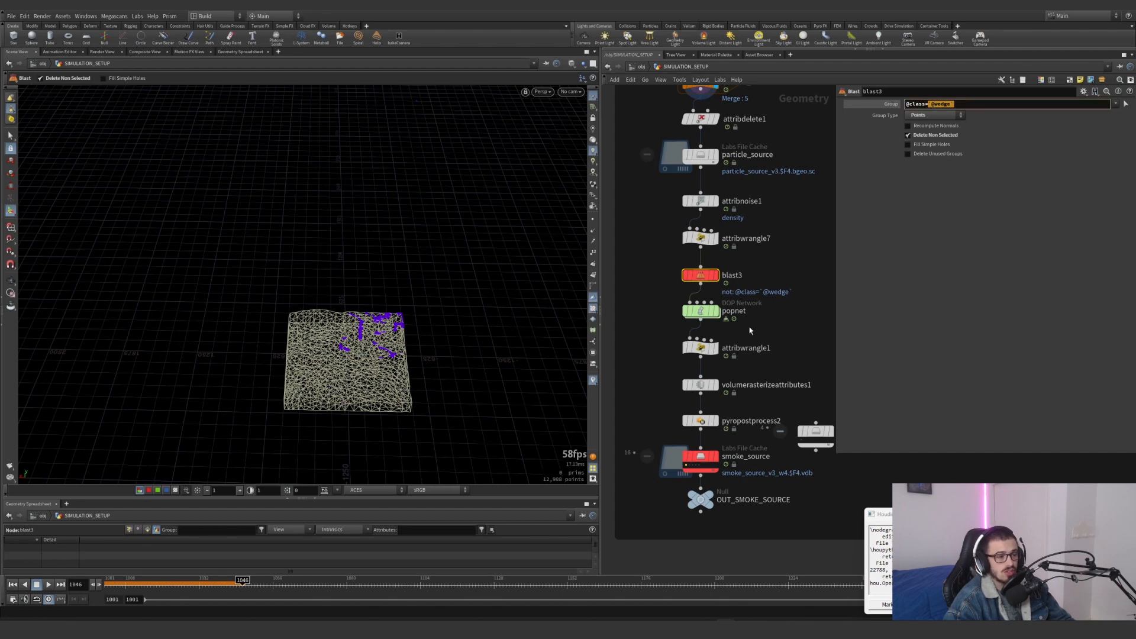
{"action": "type", "text": "0"}
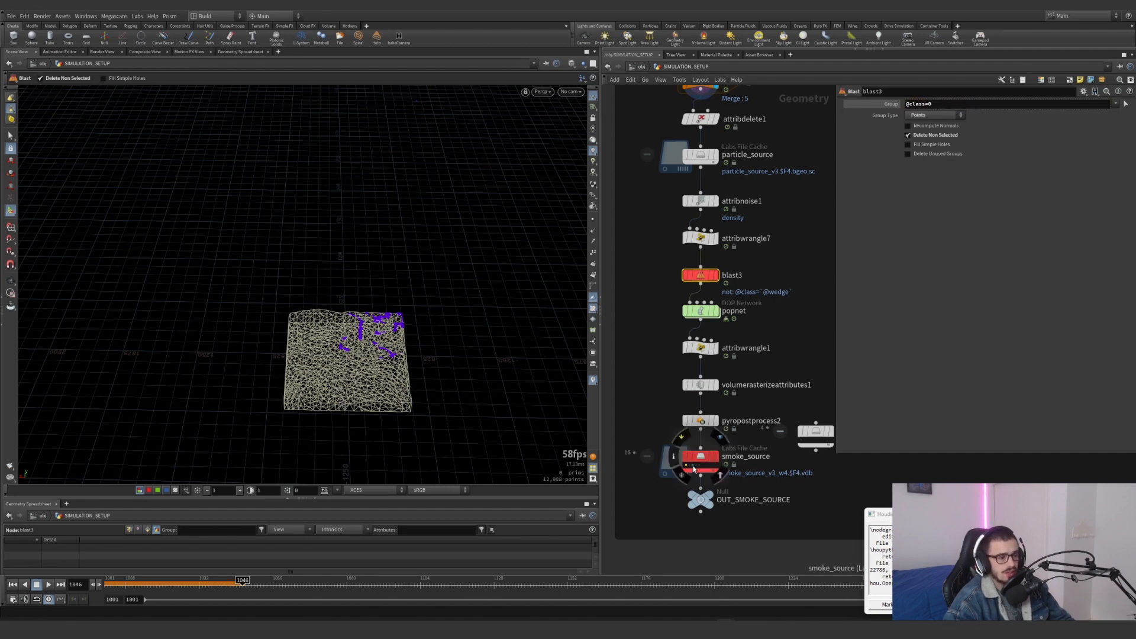
Display blast3 and switch smoke_source between wedges 4, 2 and 3 to compare which particle class is isolated
{"action": "left_click", "coordinate": [696, 467]}
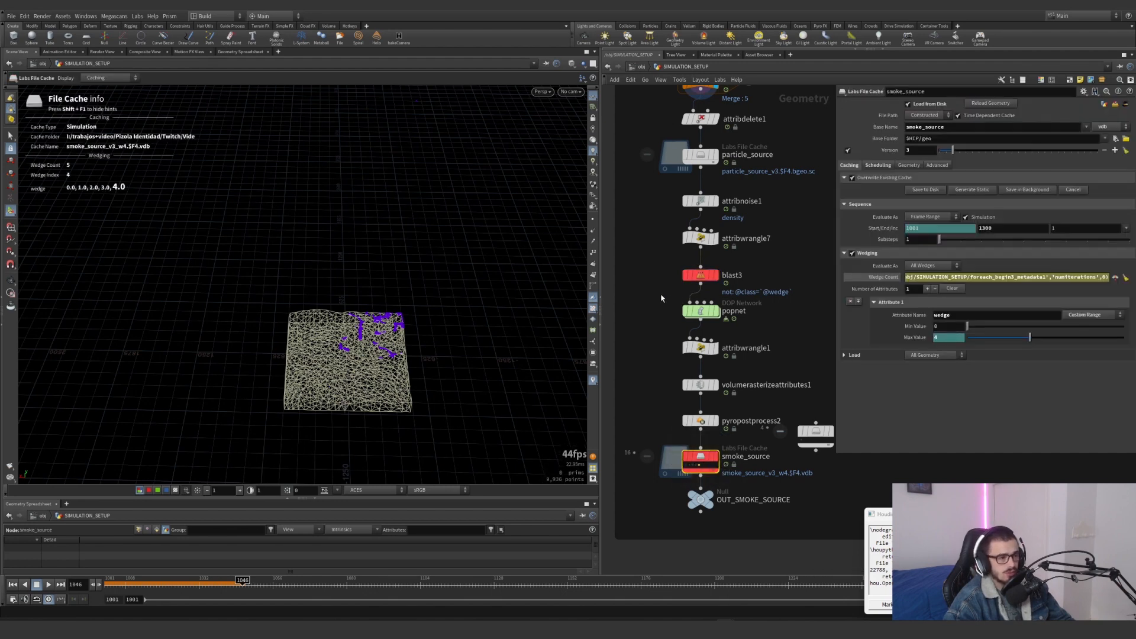
{"action": "left_click", "coordinate": [700, 275]}
{"action": "left_click", "coordinate": [700, 457]}
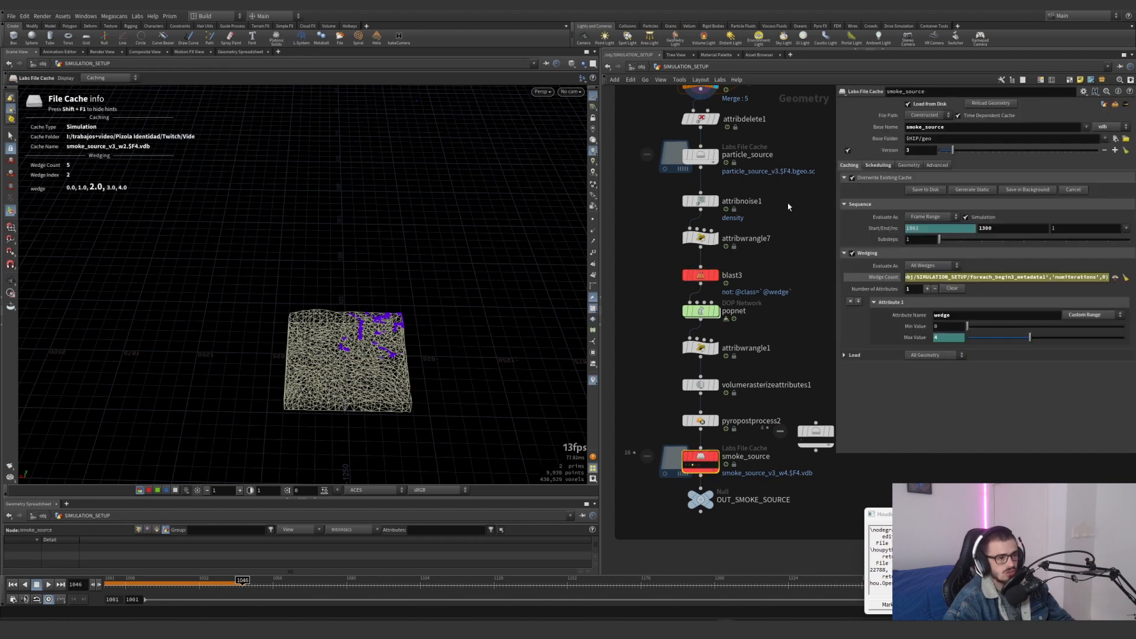
{"action": "left_click", "coordinate": [700, 275]}
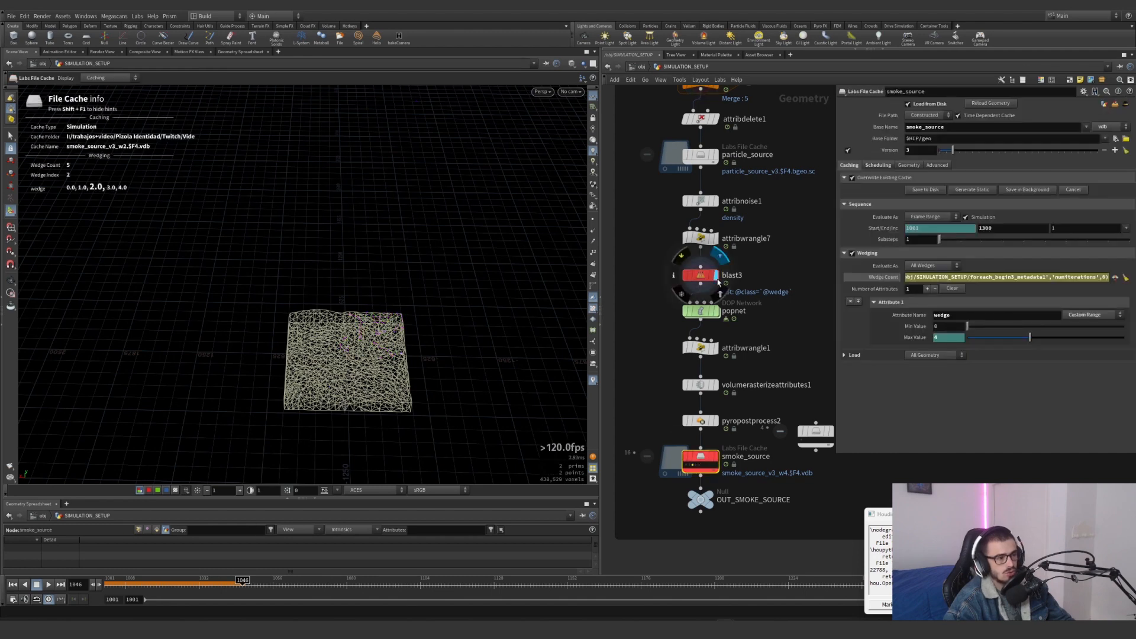
{"action": "left_click", "coordinate": [692, 467]}
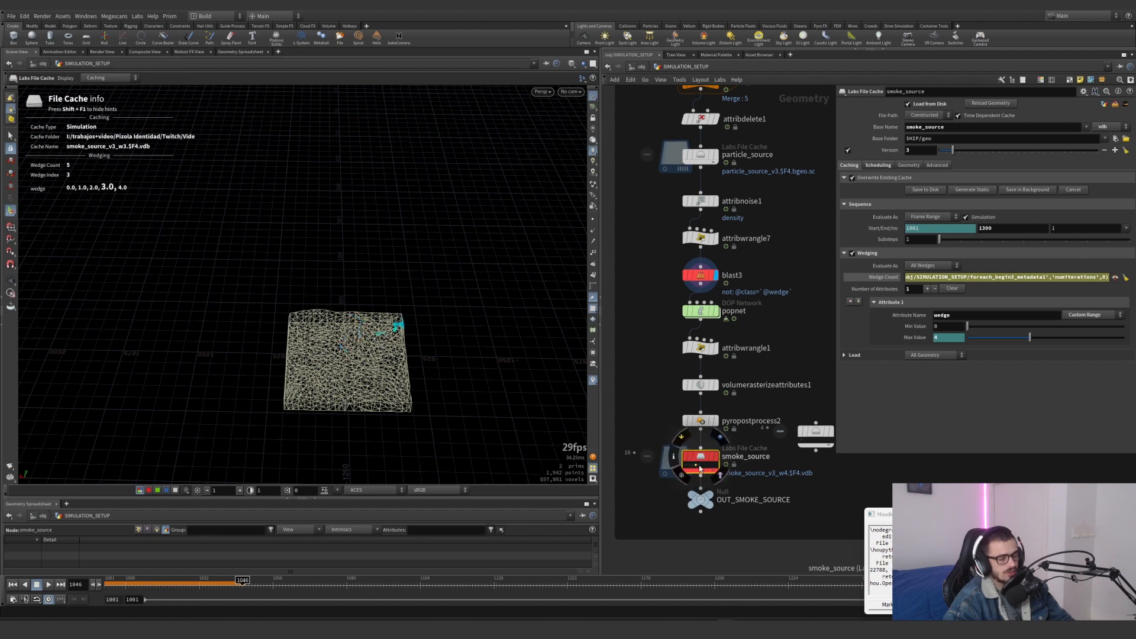
Display timeshift1 in the bounding box generation network and move the timeline to frame 1050
{"action": "scroll", "coordinate": [707, 467], "scroll_direction": "down", "scroll_amount": 3}
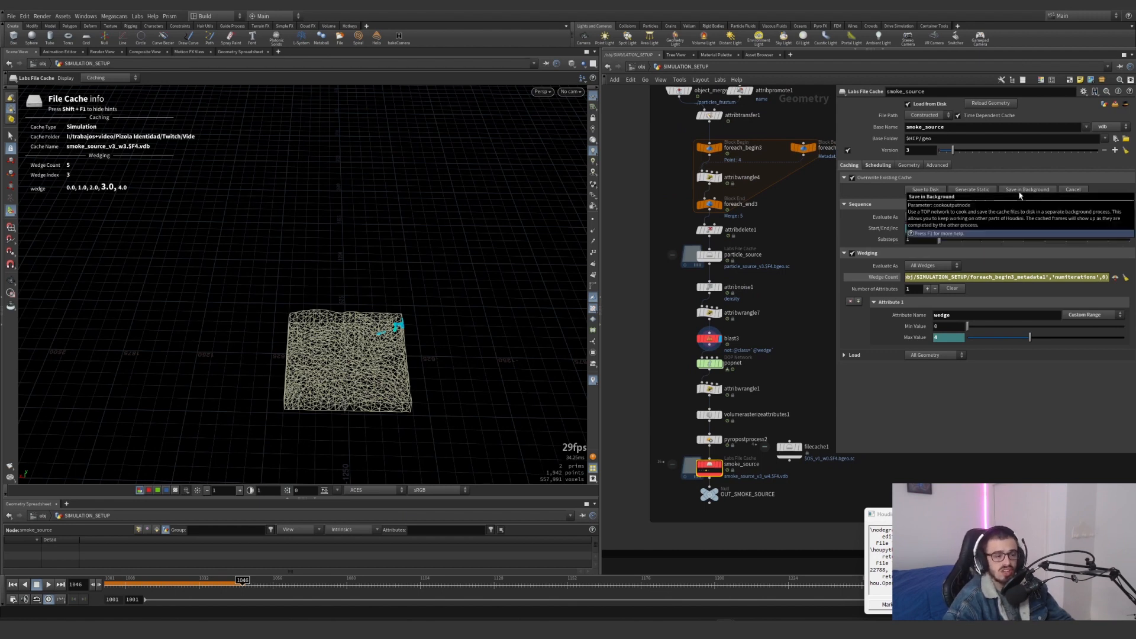
{"action": "scroll", "coordinate": [803, 299], "scroll_direction": "down", "scroll_amount": 3}
{"action": "middle_click_drag", "start_coordinate": [798, 298], "coordinate": [634, 304]}
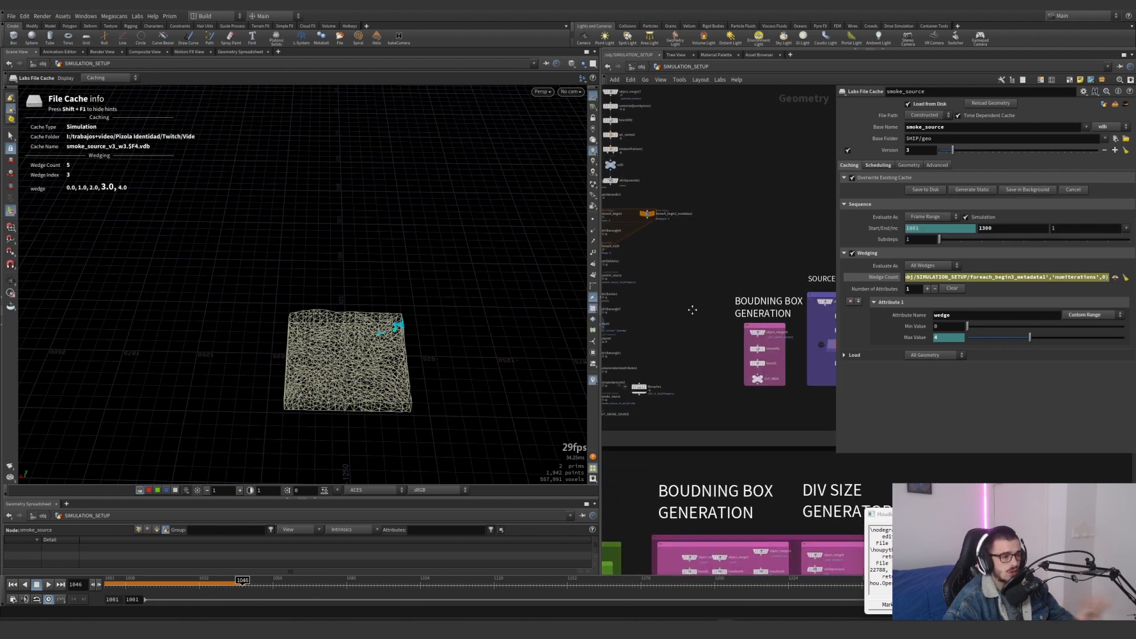
{"action": "middle_click_drag", "start_coordinate": [763, 334], "coordinate": [737, 311]}
{"action": "scroll", "coordinate": [712, 289], "scroll_direction": "up", "scroll_amount": 5}
{"action": "scroll", "coordinate": [700, 333], "scroll_direction": "down", "scroll_amount": 7}
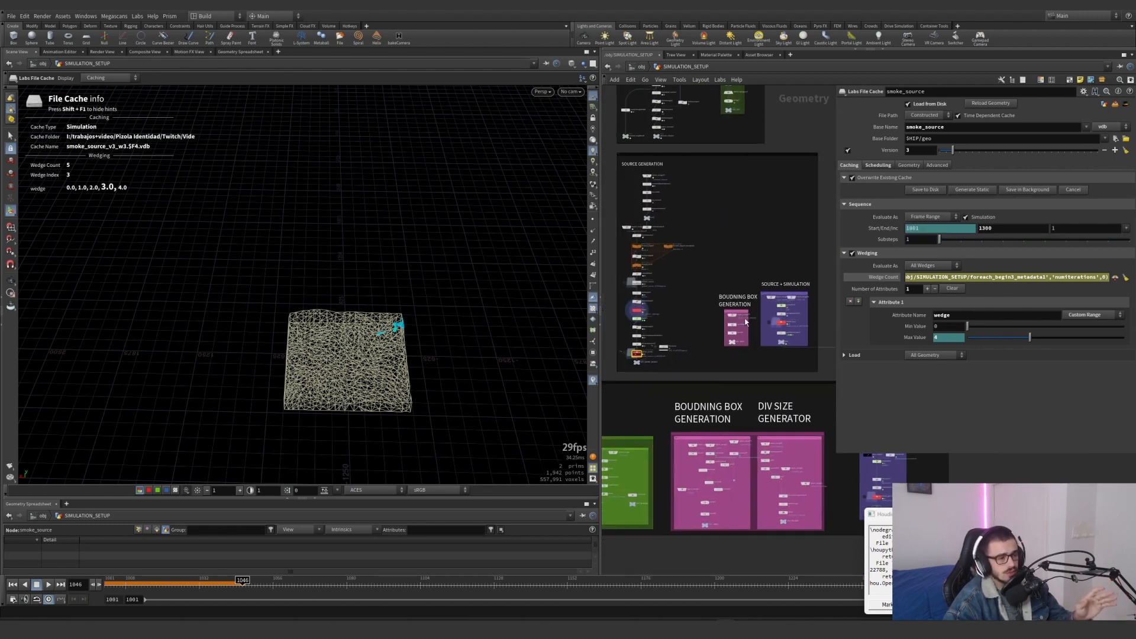
{"action": "scroll", "coordinate": [729, 317], "scroll_direction": "up", "scroll_amount": 5}
{"action": "left_click", "coordinate": [747, 291]}
{"action": "middle_click_drag", "start_coordinate": [666, 344], "coordinate": [643, 372]}
{"action": "scroll", "coordinate": [695, 350], "scroll_direction": "up", "scroll_amount": 2}
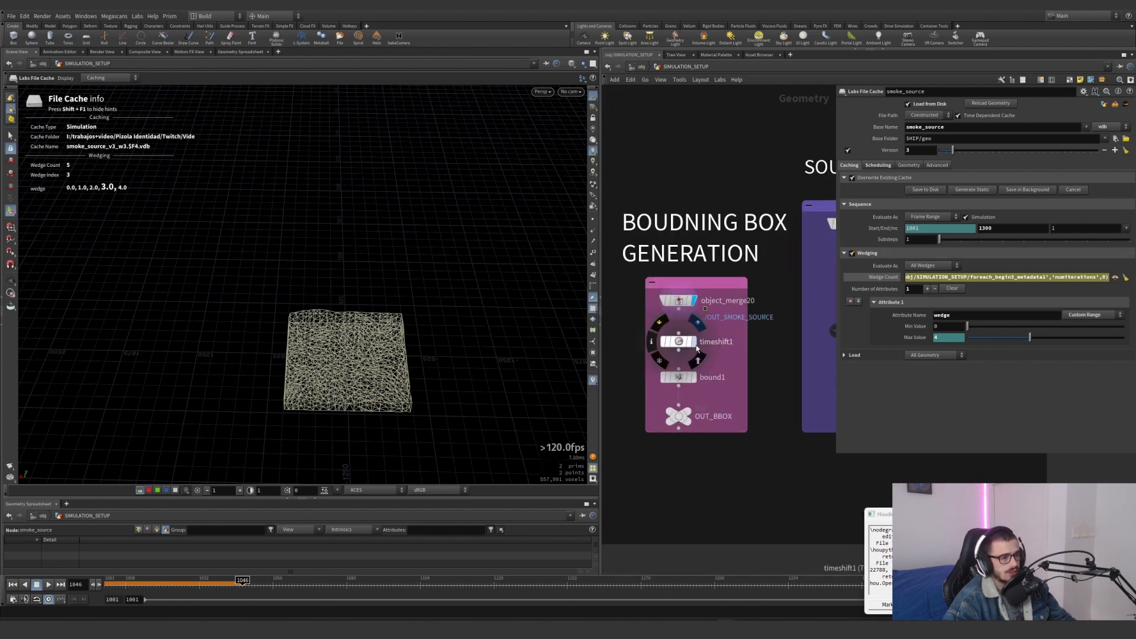
{"action": "left_click", "coordinate": [693, 342]}
{"action": "scroll", "coordinate": [393, 329], "scroll_direction": "up", "scroll_amount": 5}
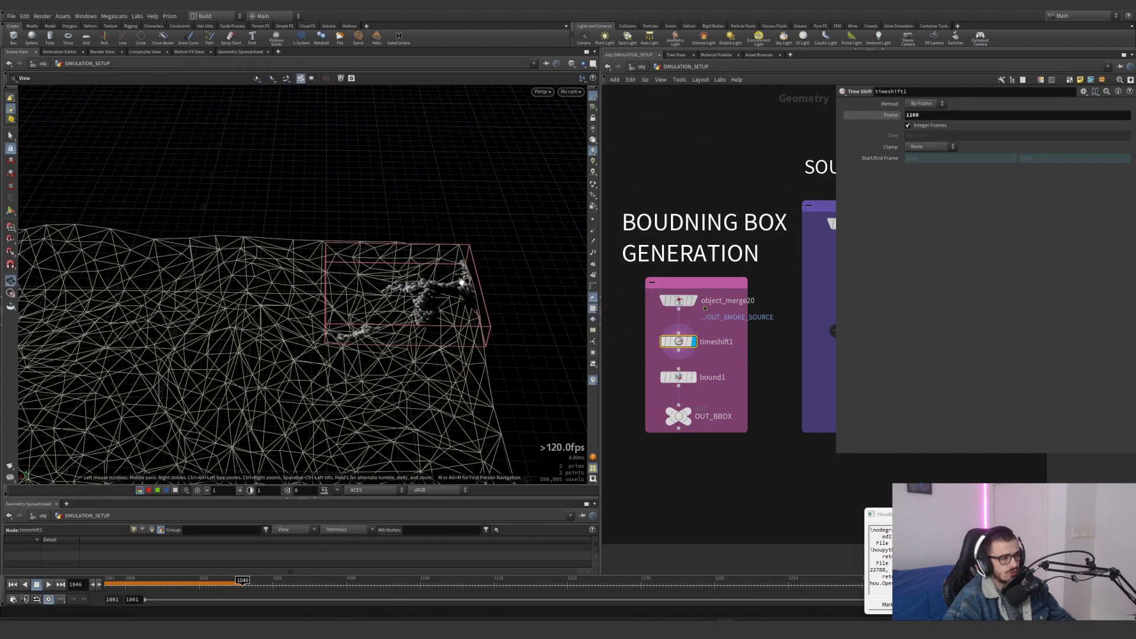
{"action": "key", "text": "Return"}
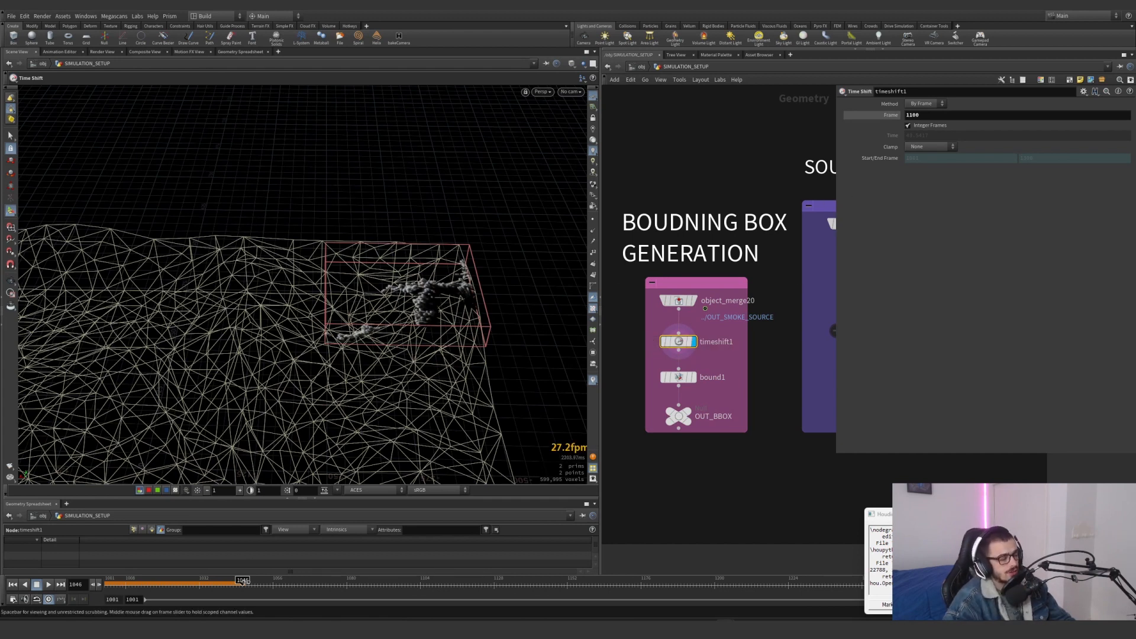
{"action": "left_click_drag", "start_coordinate": [269, 581], "coordinate": [255, 581]}
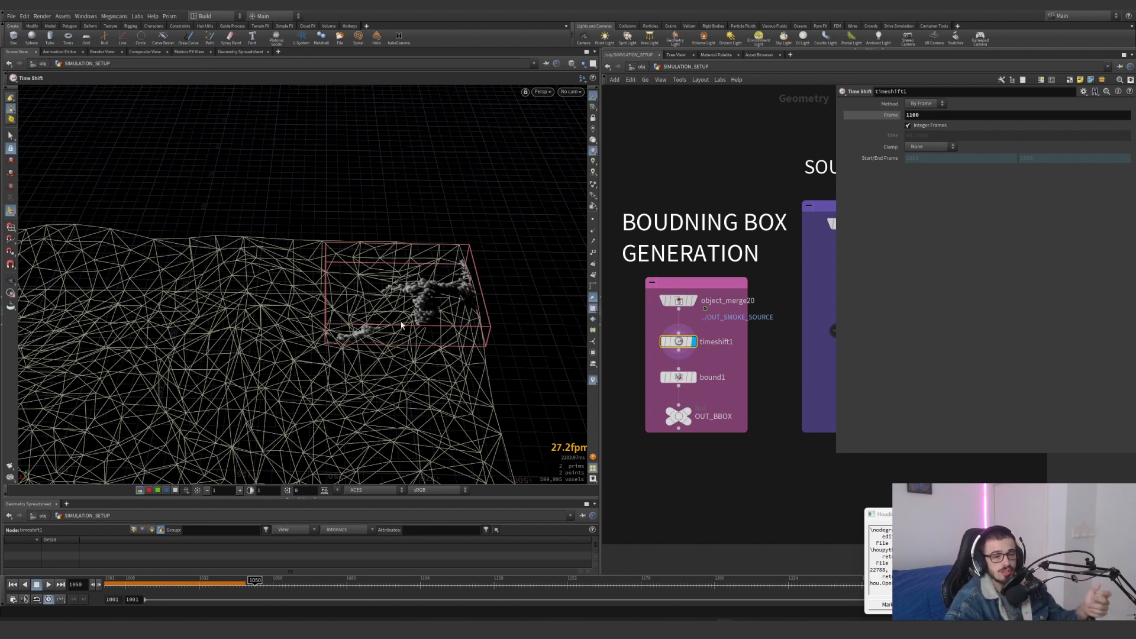
Display bound1 and widen its parameters to read the Lower and Upper Padding expressions
{"action": "left_click", "coordinate": [693, 376]}
{"action": "left_click", "coordinate": [673, 377]}
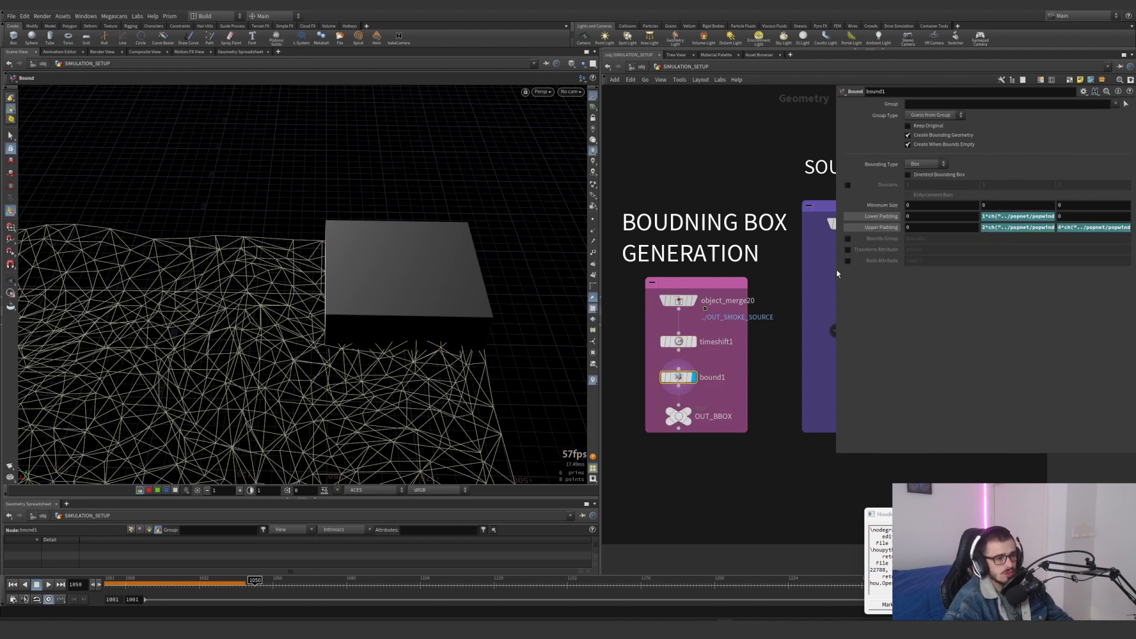
{"action": "left_click_drag", "start_coordinate": [836, 274], "coordinate": [695, 280]}
{"action": "left_click", "coordinate": [740, 218]}
{"action": "left_click", "coordinate": [741, 229]}
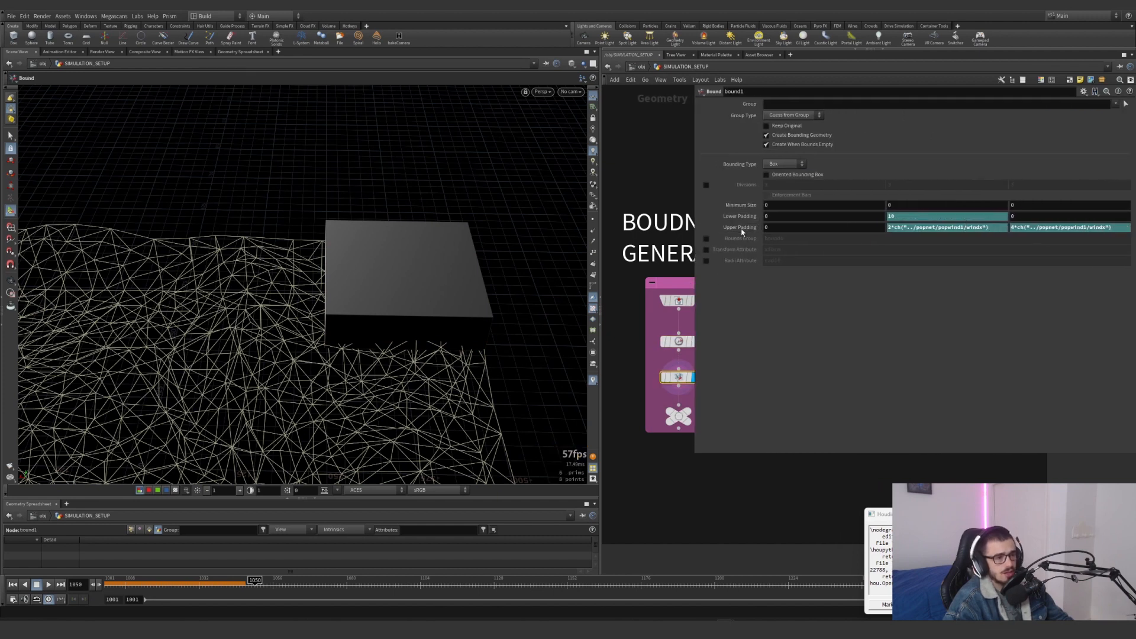
{"action": "left_click", "coordinate": [739, 217]}
{"action": "left_click", "coordinate": [741, 228]}
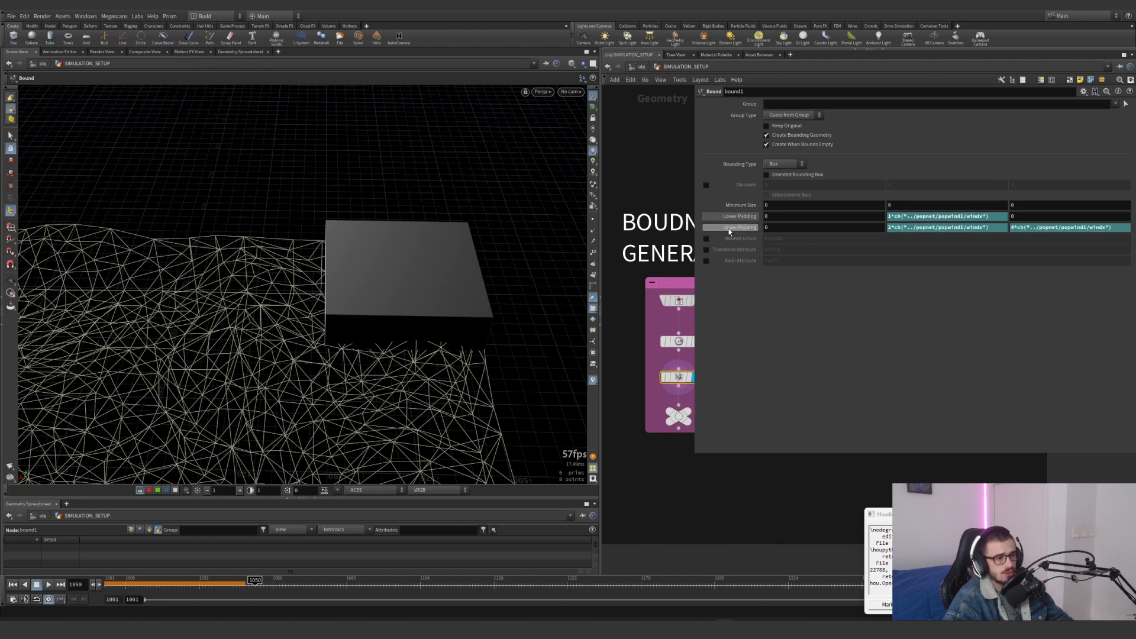
Open popnet to check the Wind Velocity of popwind1 and return to SIMULATION_SETUP
{"action": "scroll", "coordinate": [672, 364], "scroll_direction": "down", "scroll_amount": 6}
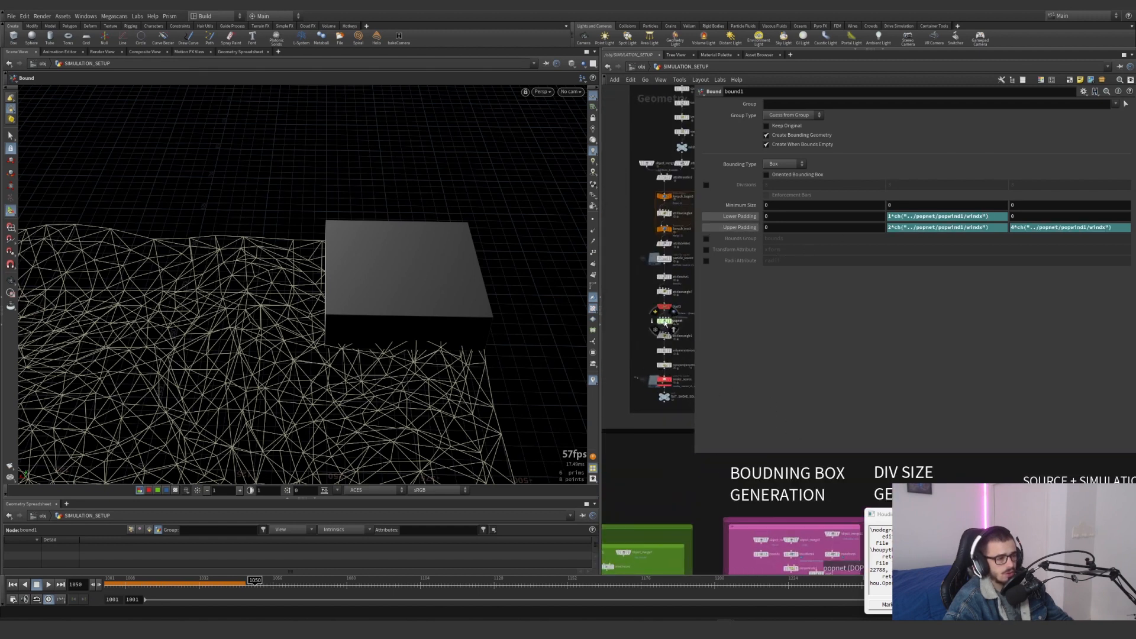
{"action": "double_click", "coordinate": [664, 320]}
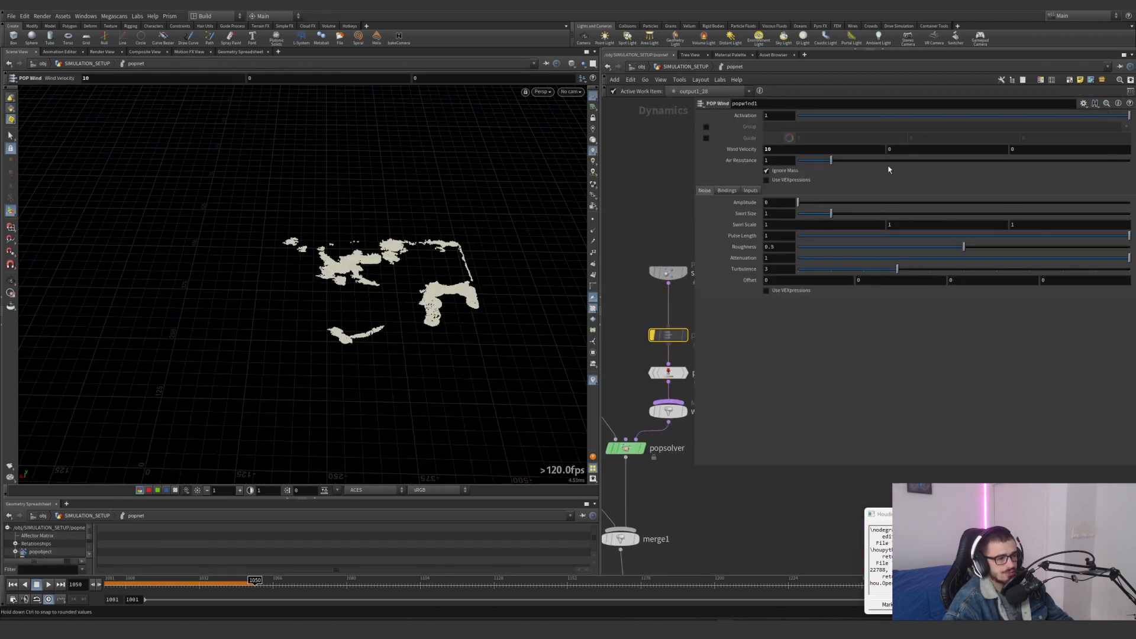
{"action": "left_click", "coordinate": [676, 68]}
Select bound1 again and show the evaluated values of its Lower and Upper Padding
{"action": "scroll", "coordinate": [672, 269], "scroll_direction": "down", "scroll_amount": 6}
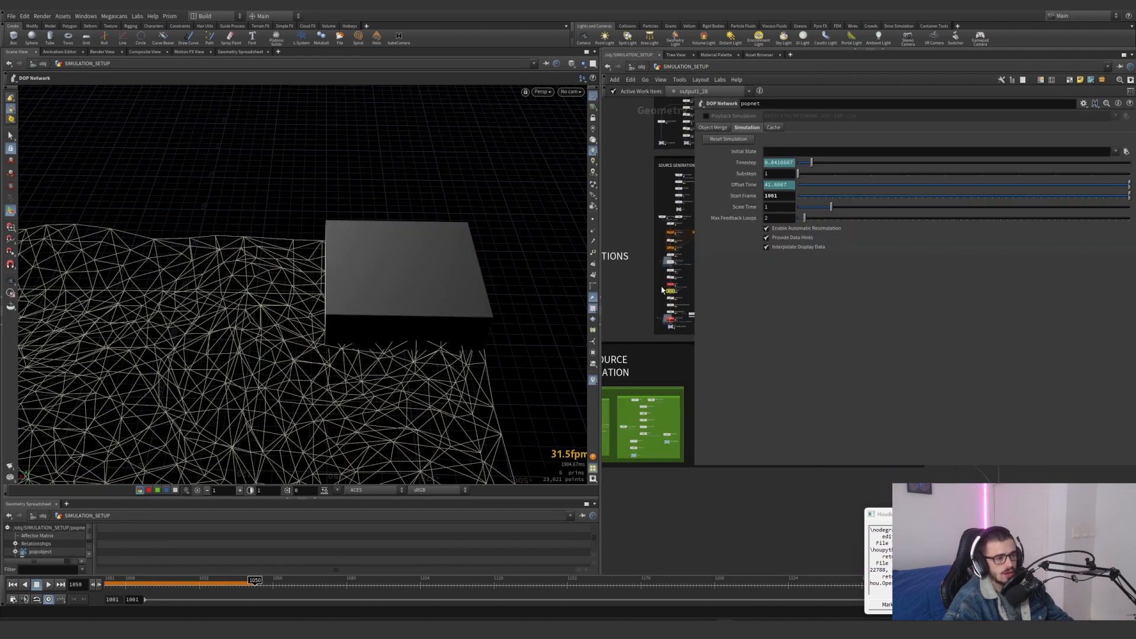
{"action": "scroll", "coordinate": [679, 299], "scroll_direction": "up", "scroll_amount": 4}
{"action": "mouse_move", "coordinate": [679, 302]}
{"action": "middle_mouse_down"}
{"action": "mouse_move", "coordinate": [628, 293]}
{"action": "mouse_move", "coordinate": [627, 305]}
{"action": "mouse_move", "coordinate": [696, 295]}
{"action": "middle_mouse_up"}
{"action": "scroll", "coordinate": [627, 306], "scroll_direction": "up", "scroll_amount": 4}
{"action": "scroll", "coordinate": [667, 312], "scroll_direction": "down", "scroll_amount": 5}
{"action": "scroll", "coordinate": [697, 296], "scroll_direction": "up", "scroll_amount": 6}
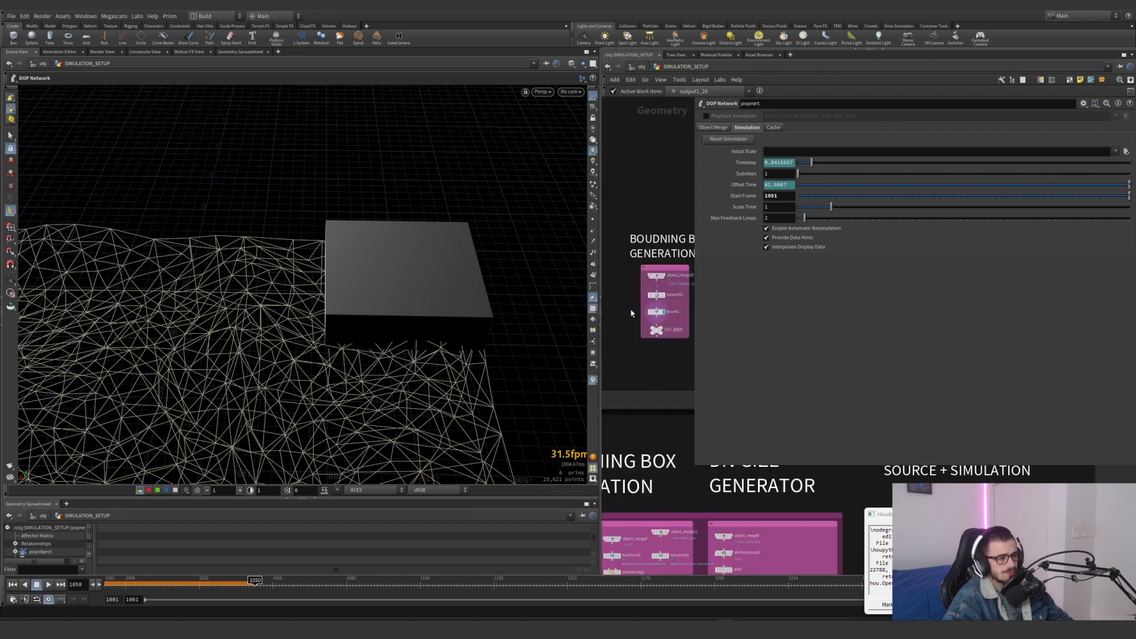
{"action": "left_click", "coordinate": [674, 314]}
{"action": "left_click", "coordinate": [746, 229]}
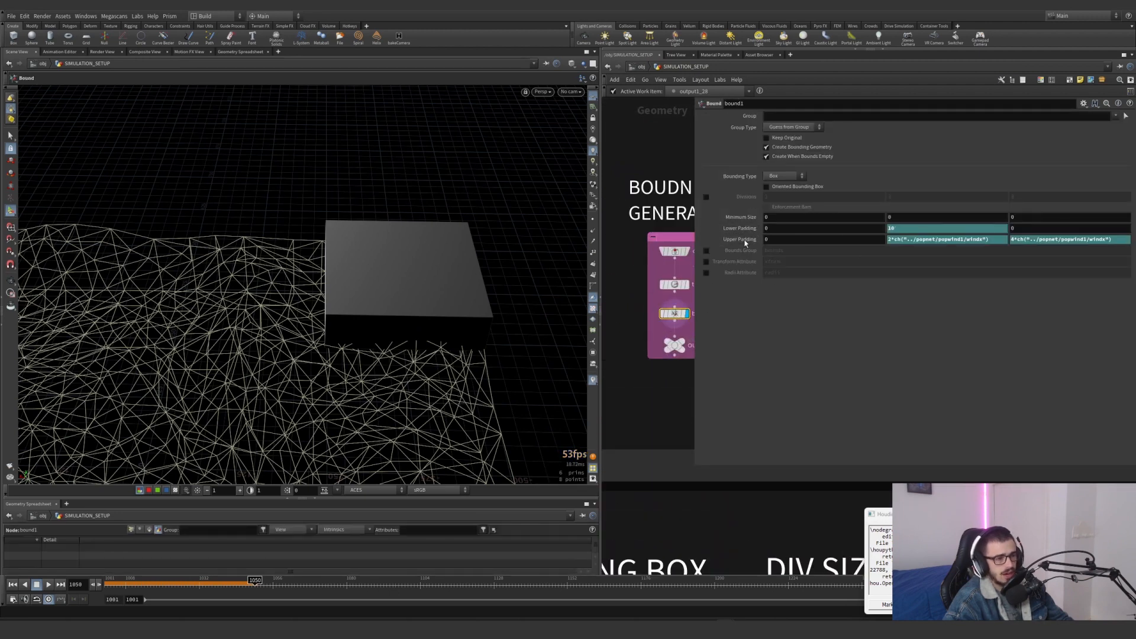
{"action": "left_click", "coordinate": [746, 239]}
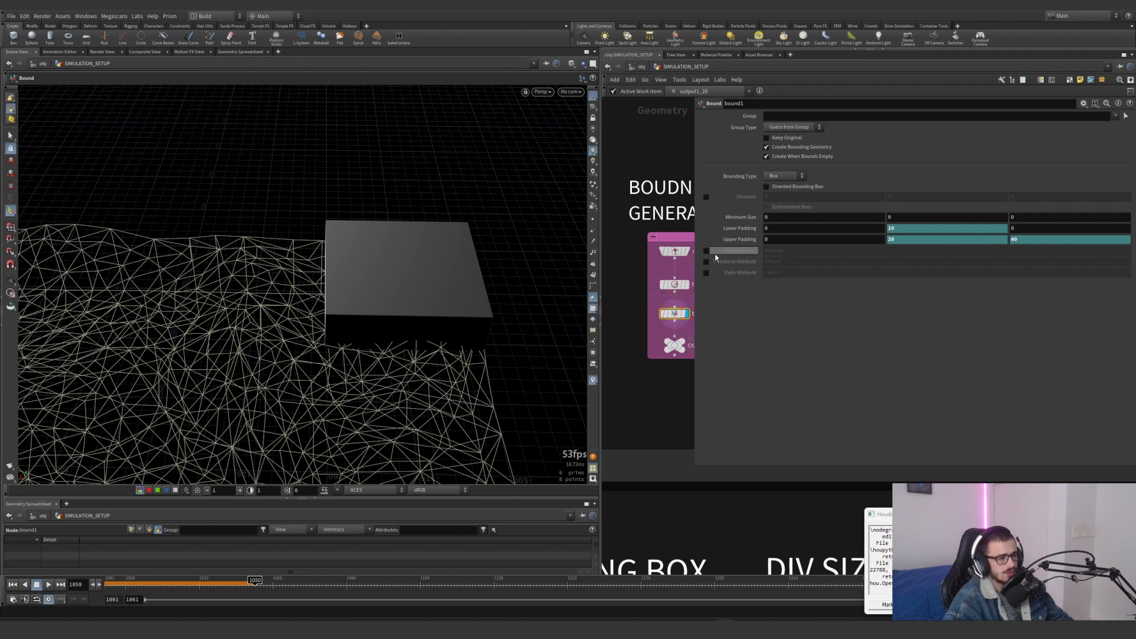
Try resetting bound1's Upper and Lower Padding to their defaults, compare the box with the smoke source, and undo the resets
{"action": "left_click", "coordinate": [740, 241], "text": "ctrl+shift"}
{"action": "middle_click", "coordinate": [740, 240], "text": "ctrl"}
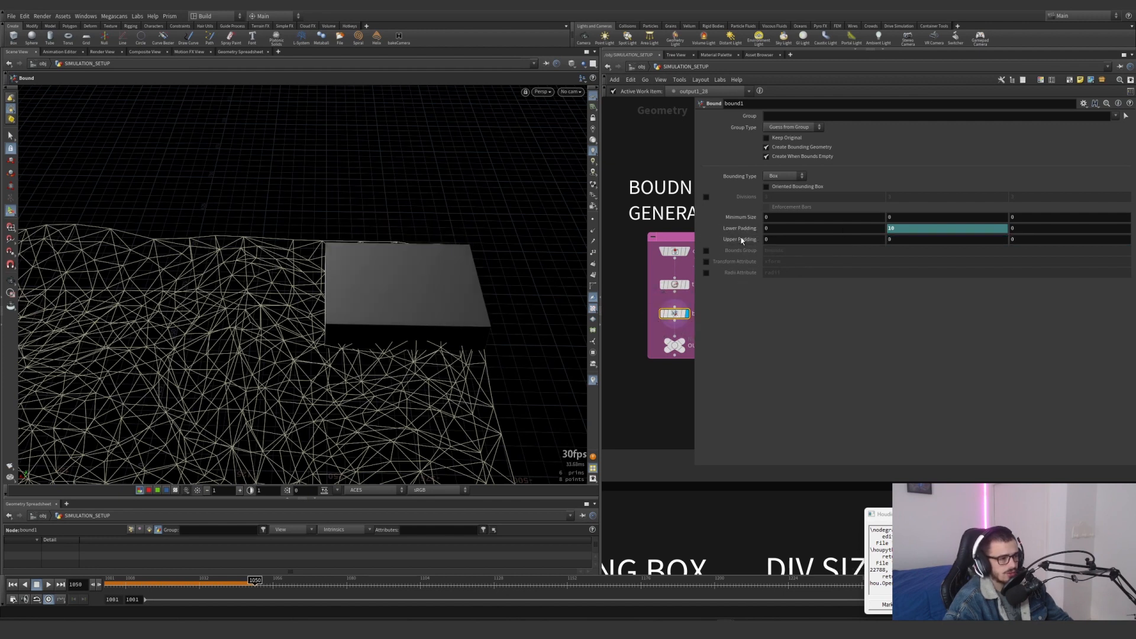
{"action": "left_click", "coordinate": [746, 229], "text": "ctrl+shift"}
{"action": "middle_click", "coordinate": [747, 231], "text": "ctrl"}
{"action": "left_click_drag", "start_coordinate": [373, 278], "coordinate": [562, 322], "text": "alt"}
{"action": "key", "text": "ctrl+z"}
{"action": "key", "text": "ctrl+z"}
{"action": "key", "text": "ctrl+z"}
Narrow the parameter area and display object_merge14 in the source + simulation network to view the OUT_COL collision geometry
{"action": "left_click_drag", "start_coordinate": [694, 464], "coordinate": [927, 403]}
{"action": "middle_click_drag", "start_coordinate": [839, 417], "coordinate": [723, 429]}
{"action": "scroll", "coordinate": [724, 323], "scroll_direction": "up", "scroll_amount": 2}
{"action": "middle_click_drag", "start_coordinate": [722, 320], "coordinate": [676, 356]}
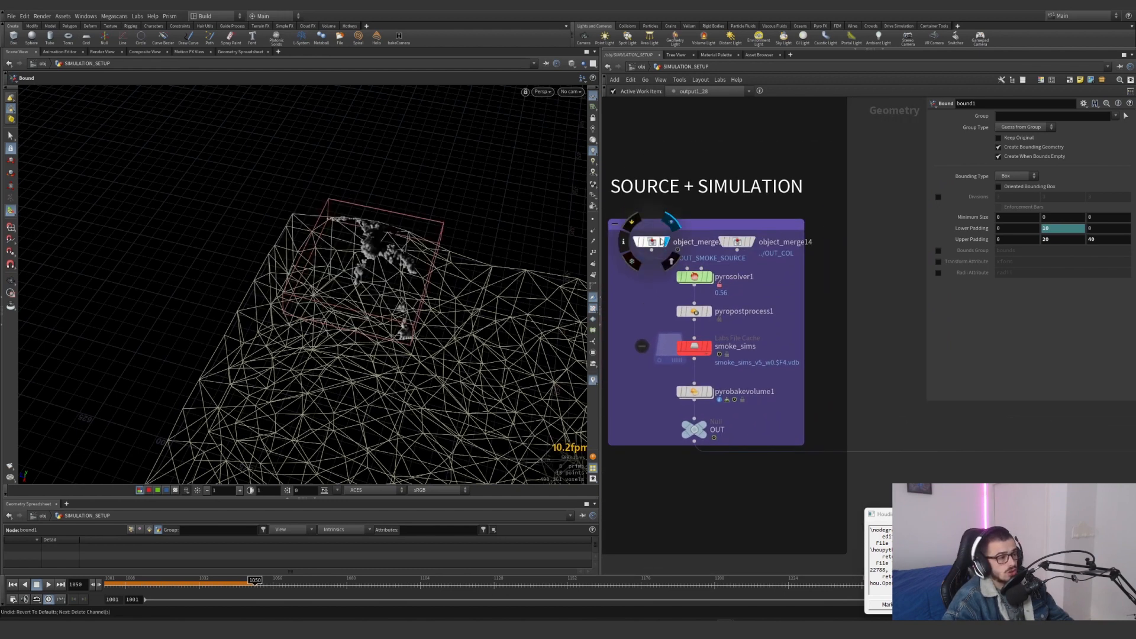
{"action": "left_click", "coordinate": [739, 243]}
Return to frame 1001 and display pyrosolver1 in the source + simulation network, viewing its result near the dune's corner
{"action": "scroll", "coordinate": [789, 265], "scroll_direction": "down", "scroll_amount": 5}
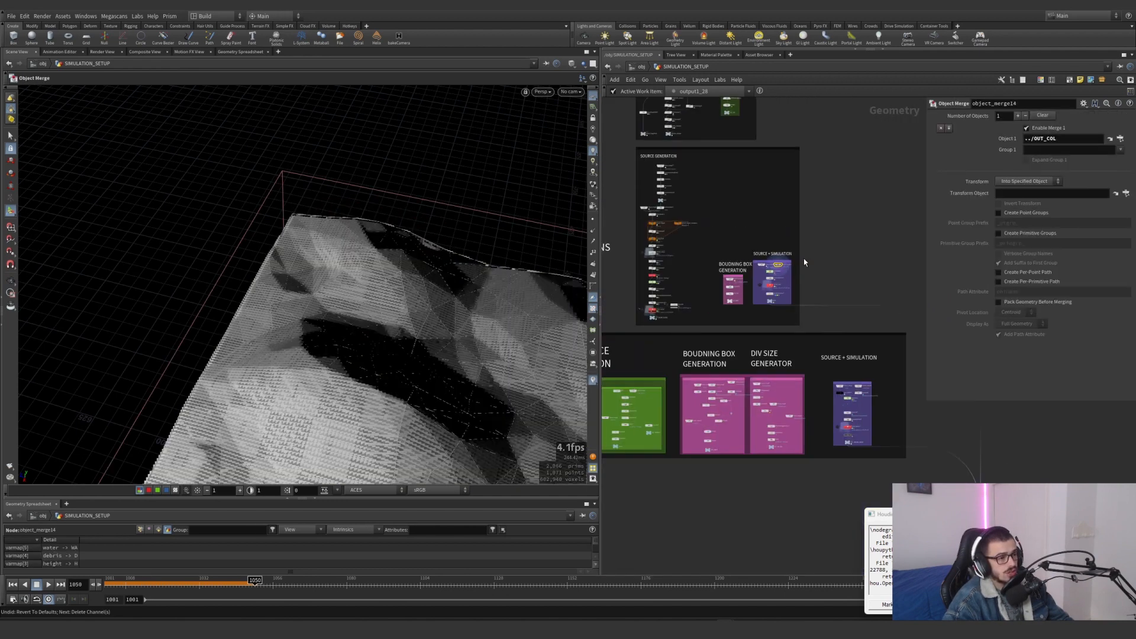
{"action": "middle_click_drag", "start_coordinate": [772, 324], "coordinate": [775, 478]}
{"action": "scroll", "coordinate": [775, 478], "scroll_direction": "up", "scroll_amount": 1}
{"action": "middle_click_drag", "start_coordinate": [777, 408], "coordinate": [776, 270]}
{"action": "scroll", "coordinate": [776, 270], "scroll_direction": "up", "scroll_amount": 5}
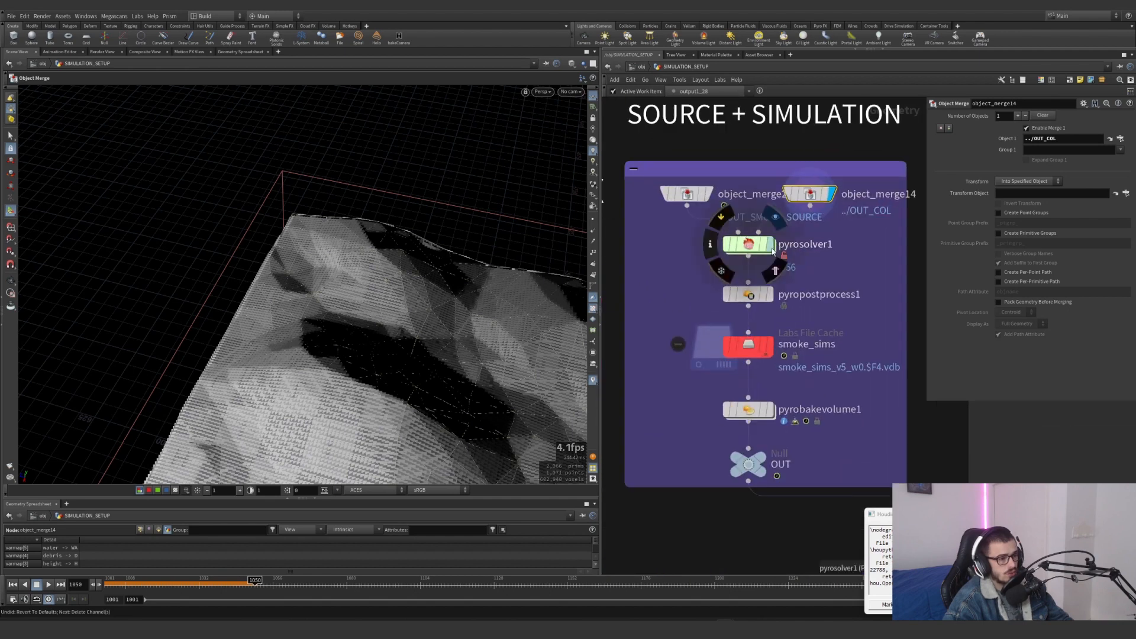
{"action": "key", "text": "ctrl+Up"}
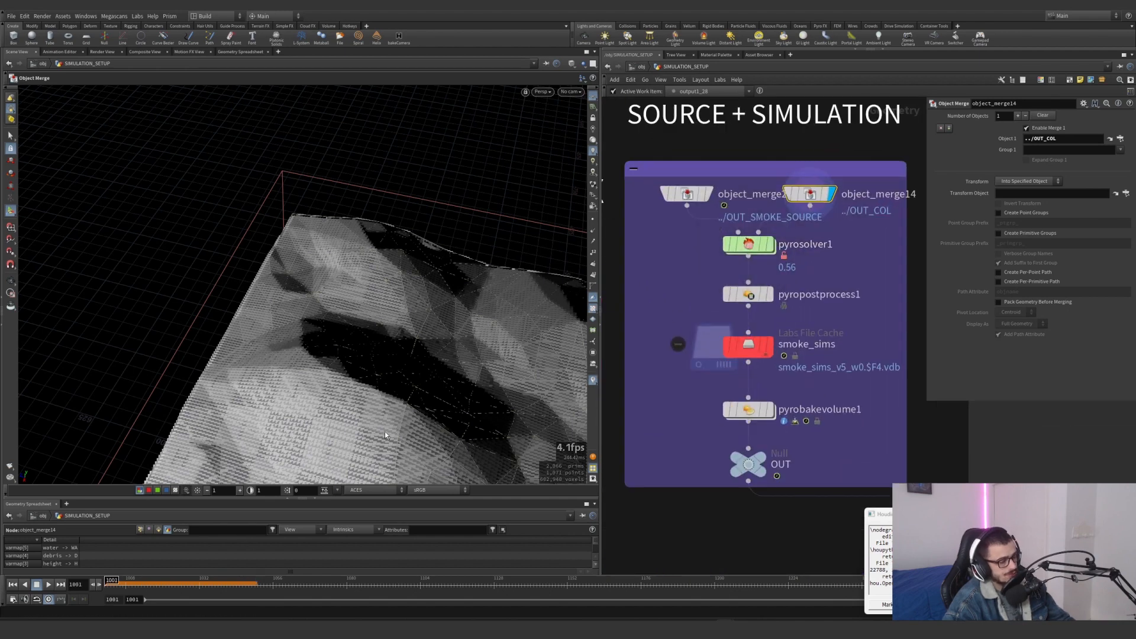
{"action": "left_click", "coordinate": [769, 243]}
{"action": "left_click_drag", "start_coordinate": [404, 281], "coordinate": [320, 254], "text": "alt"}
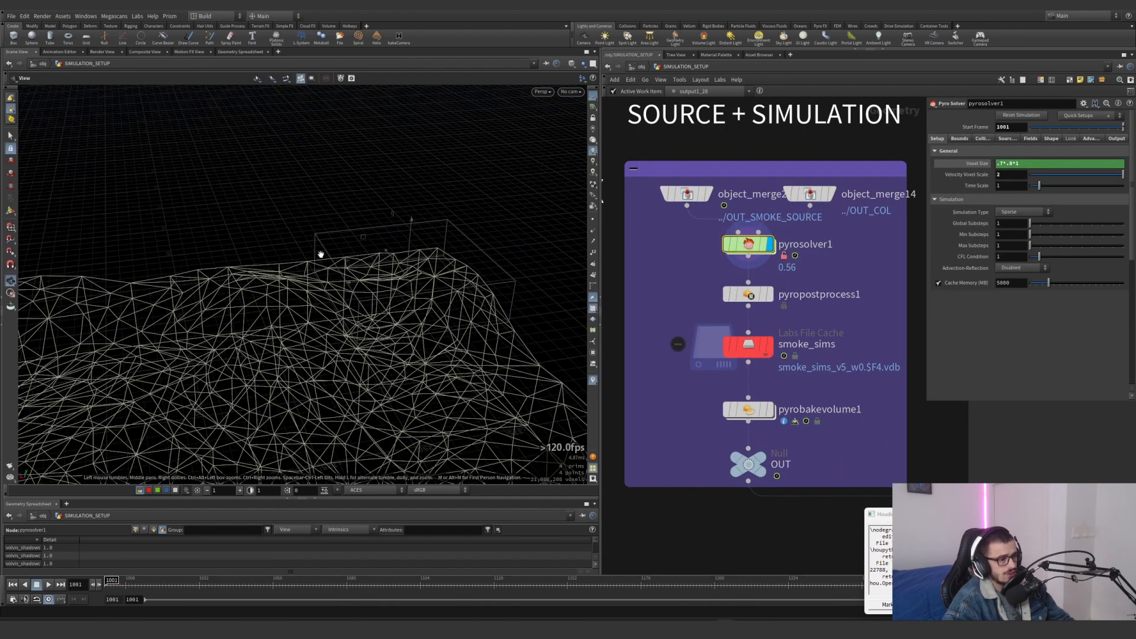
{"action": "scroll", "coordinate": [389, 270], "scroll_direction": "up", "scroll_amount": 4}
Select the smoke_sims file cache and switch its active wedge to index 0
{"action": "left_click_drag", "start_coordinate": [807, 380], "coordinate": [693, 325]}
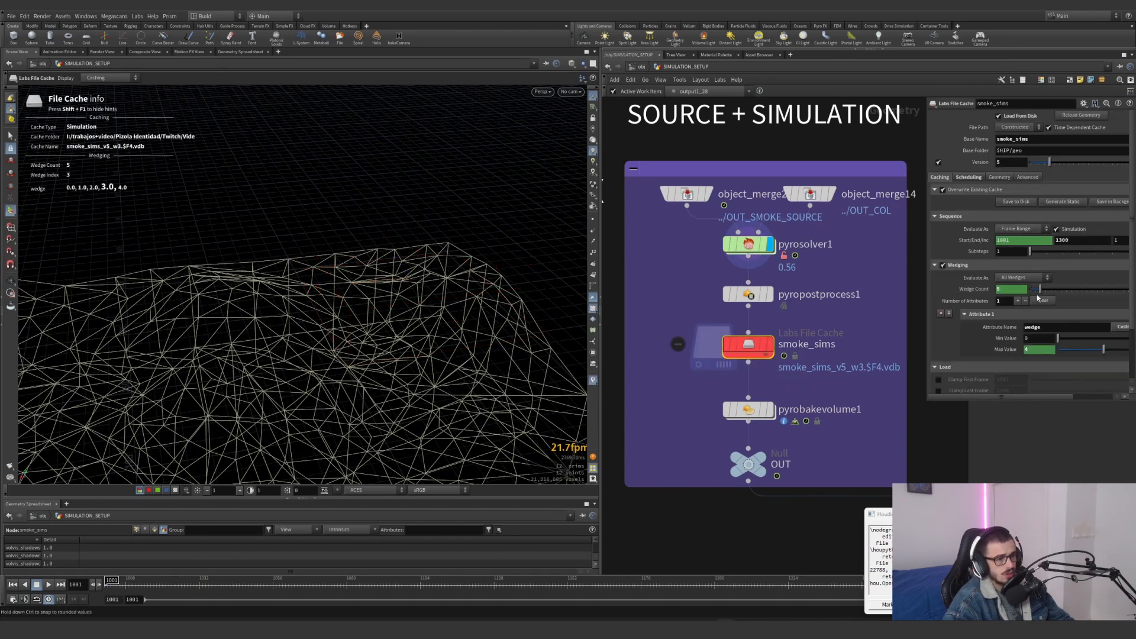
{"action": "scroll", "coordinate": [724, 364], "scroll_direction": "up", "scroll_amount": 1}
{"action": "left_click", "coordinate": [728, 355]}
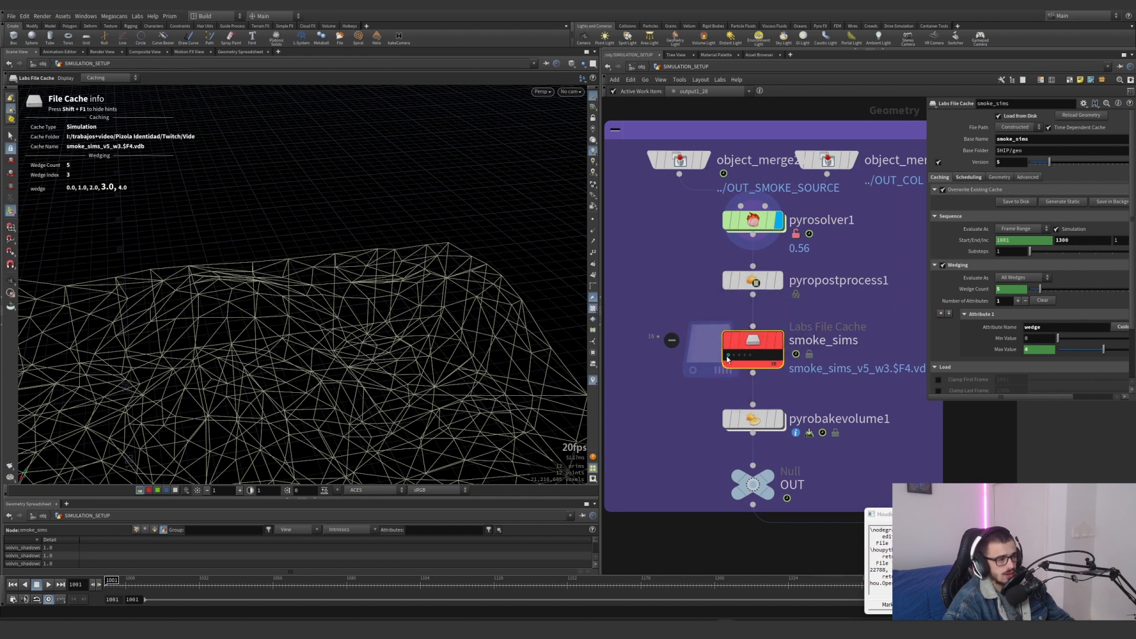
{"action": "left_click", "coordinate": [734, 355]}
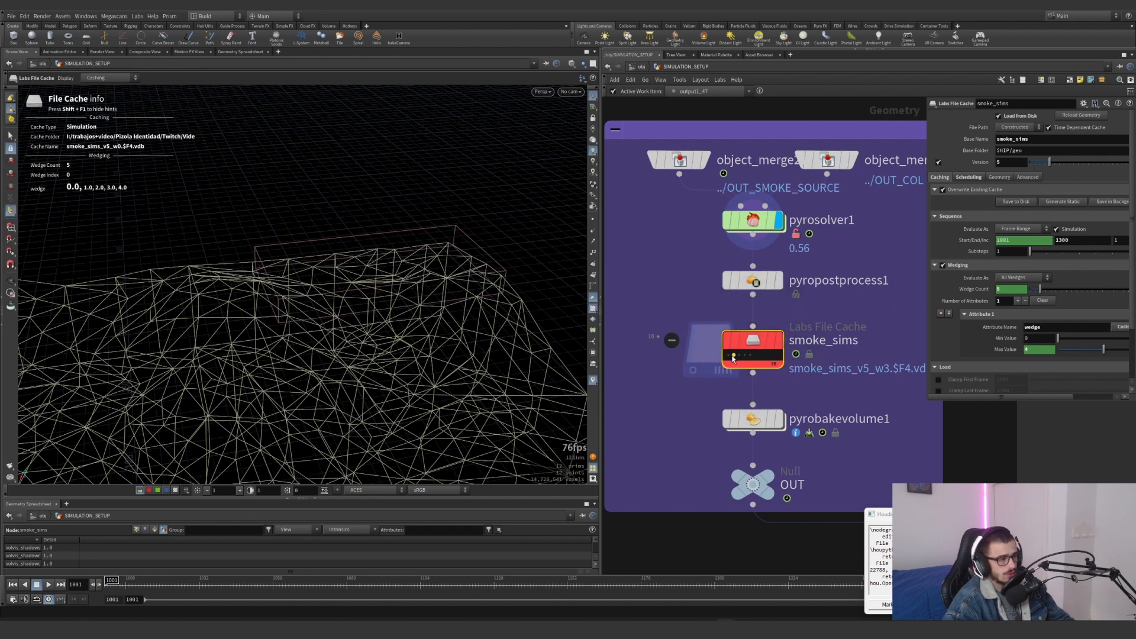
{"action": "left_click", "coordinate": [728, 355]}
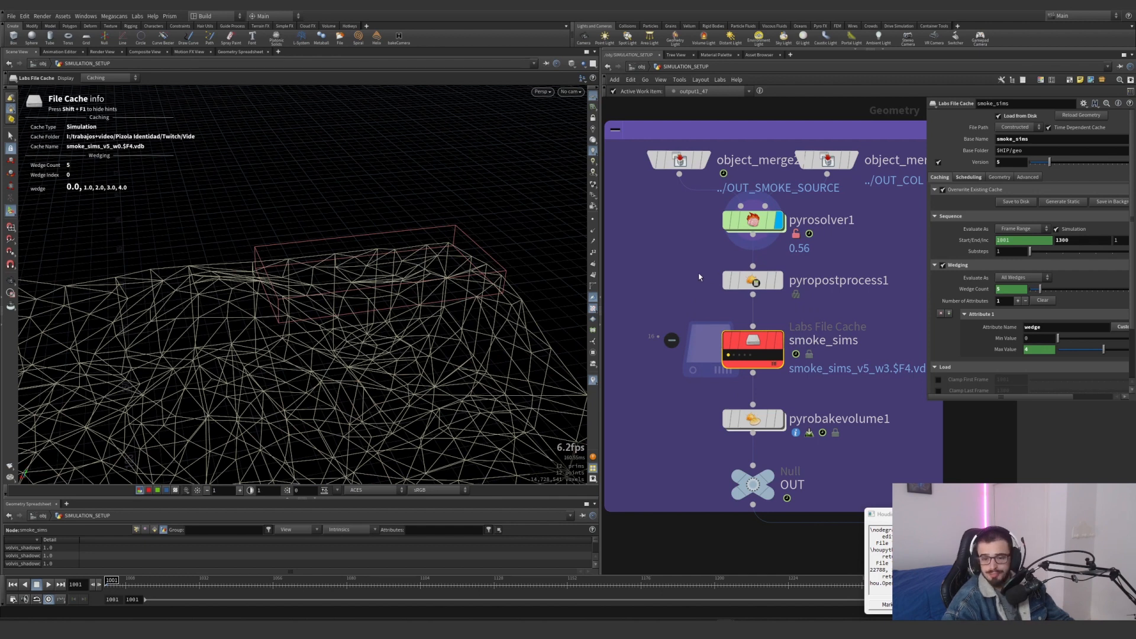
Select pyrosolver1, widen its parameter area, and check the Simulation Type options and the Voxel Size expression
{"action": "left_click", "coordinate": [750, 220]}
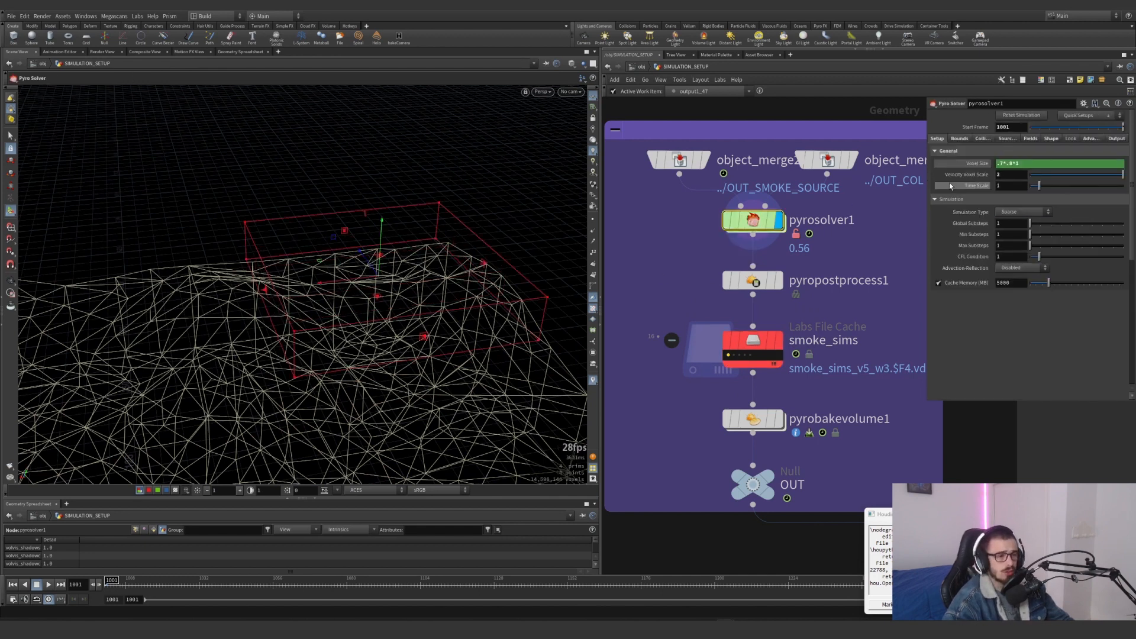
{"action": "left_click_drag", "start_coordinate": [924, 398], "coordinate": [879, 410]}
{"action": "scroll", "coordinate": [852, 276], "scroll_direction": "down", "scroll_amount": 1}
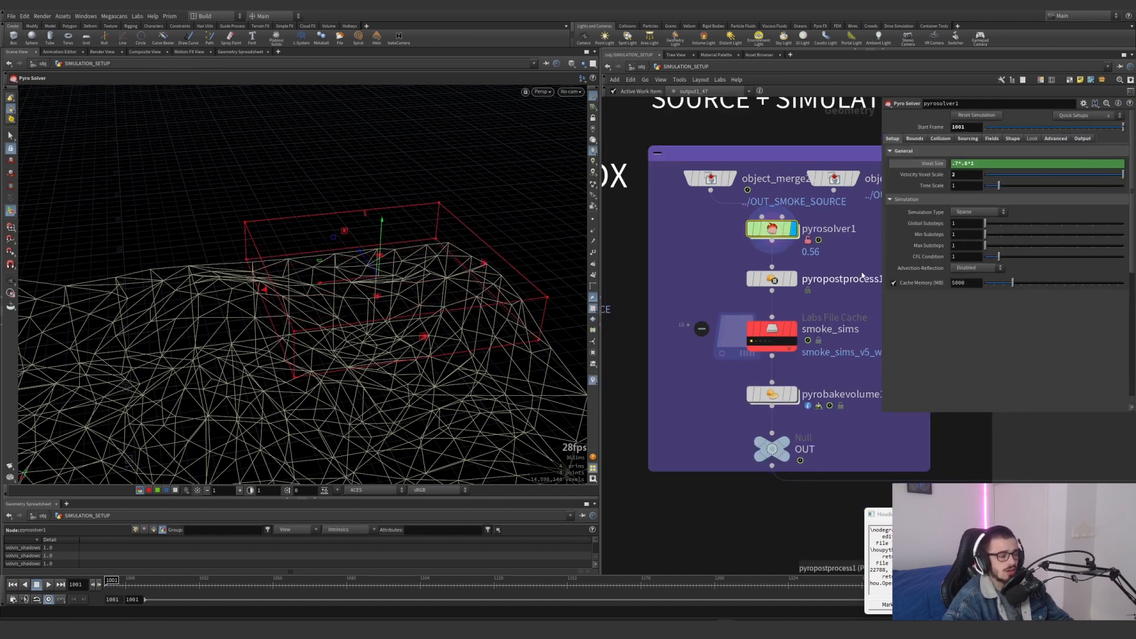
{"action": "middle_click_drag", "start_coordinate": [857, 266], "coordinate": [812, 313]}
{"action": "left_click", "coordinate": [976, 212]}
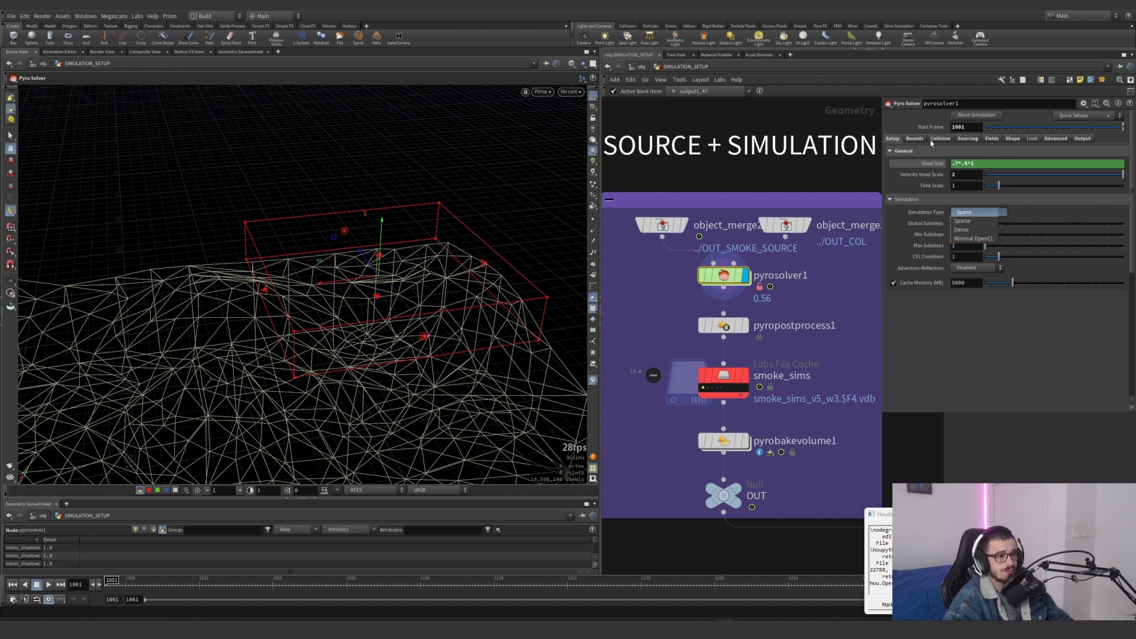
{"action": "left_click", "coordinate": [931, 165]}
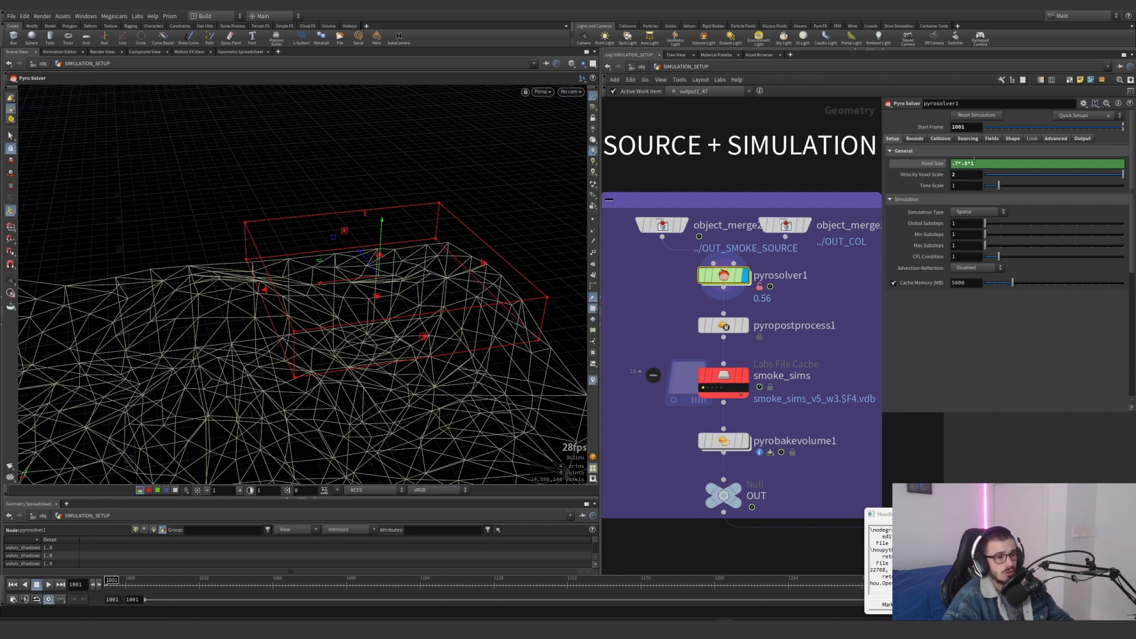
{"action": "key", "text": "Tab"}
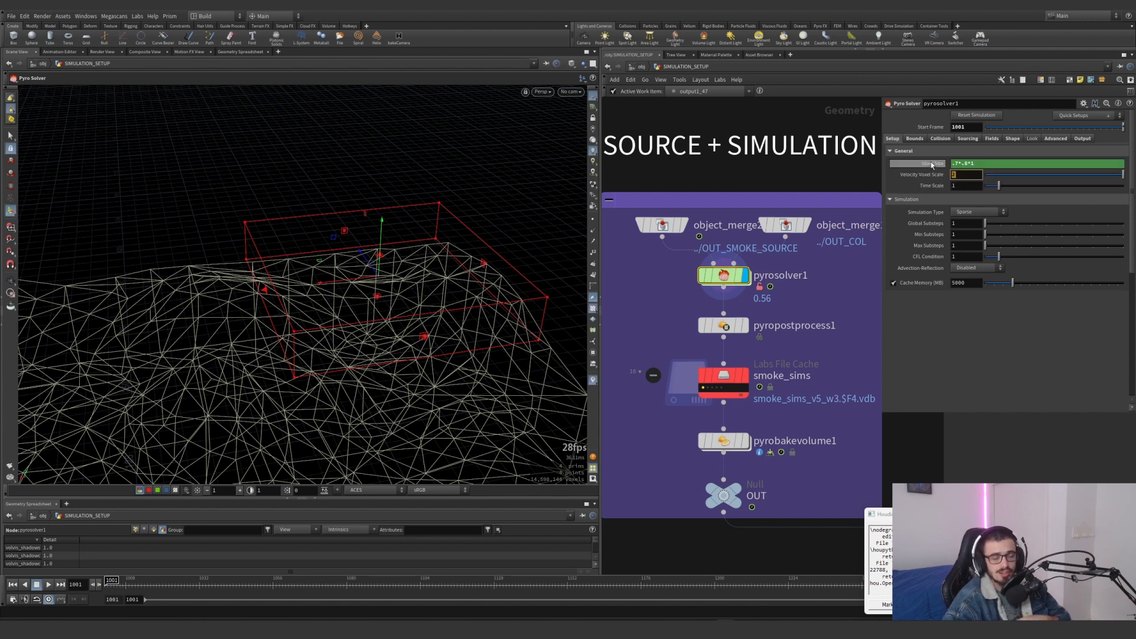
Show the Size expressions in pyrosolver1's Bounds settings beside the bounding box network, undoing the accidental node move
{"action": "left_click", "coordinate": [915, 138]}
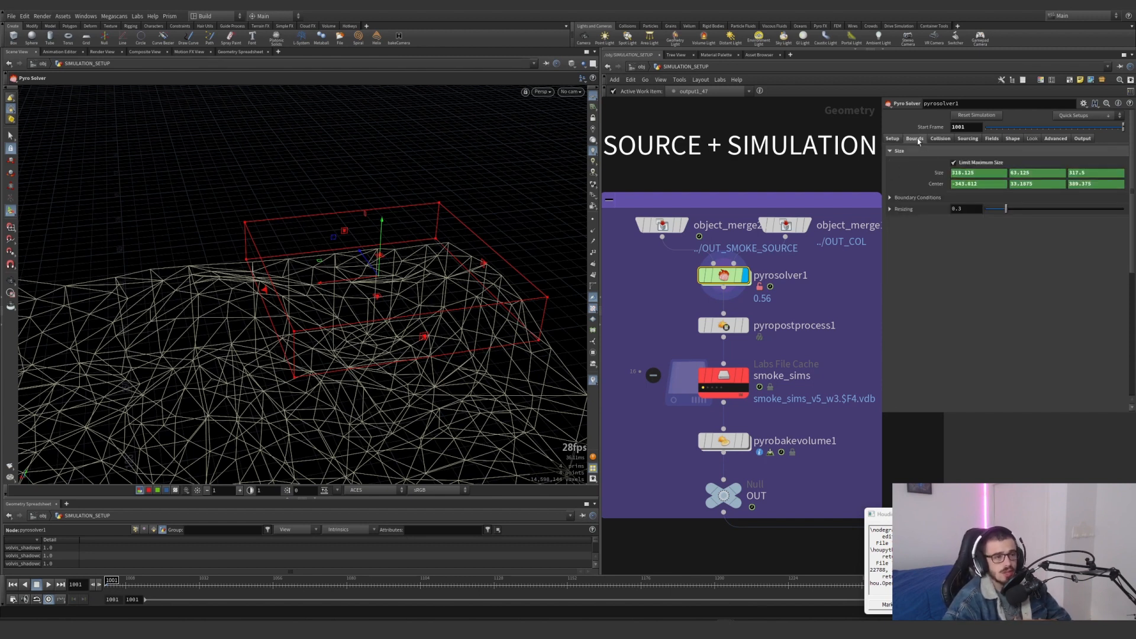
{"action": "left_click_drag", "start_coordinate": [882, 211], "coordinate": [822, 213]}
{"action": "mouse_move", "coordinate": [793, 221]}
{"action": "left_mouse_down"}
{"action": "mouse_move", "coordinate": [759, 222]}
{"action": "mouse_move", "coordinate": [783, 219]}
{"action": "left_mouse_up"}
{"action": "key", "text": "ctrl+z"}
{"action": "key", "text": "ctrl+z"}
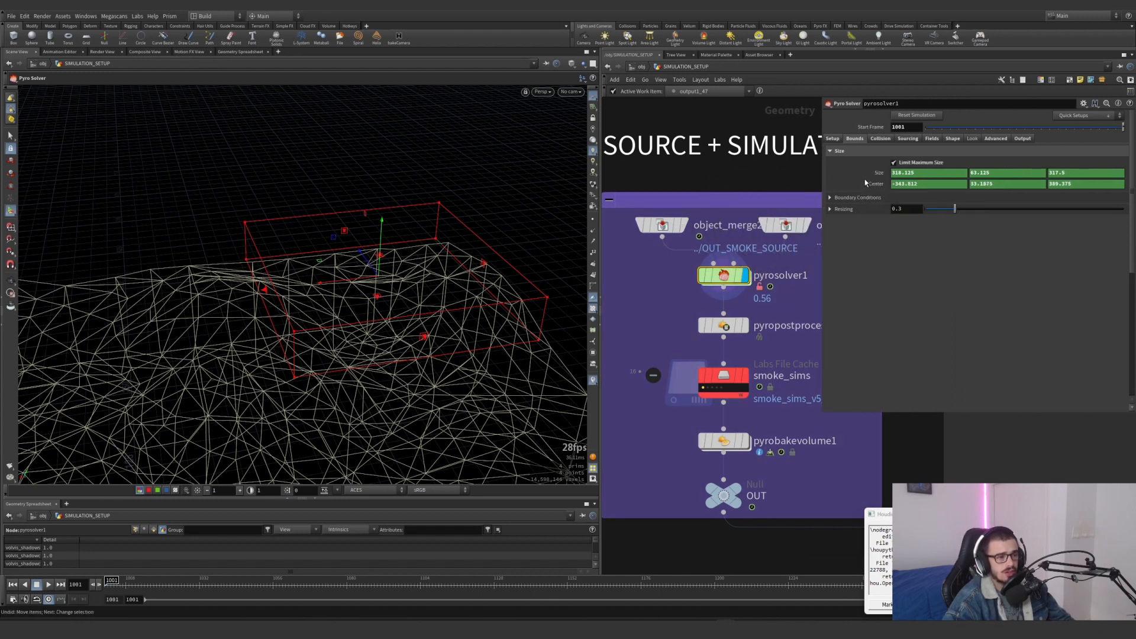
{"action": "left_click", "coordinate": [873, 177]}
{"action": "scroll", "coordinate": [772, 171], "scroll_direction": "down", "scroll_amount": 4}
{"action": "middle_click_drag", "start_coordinate": [776, 172], "coordinate": [852, 172]}
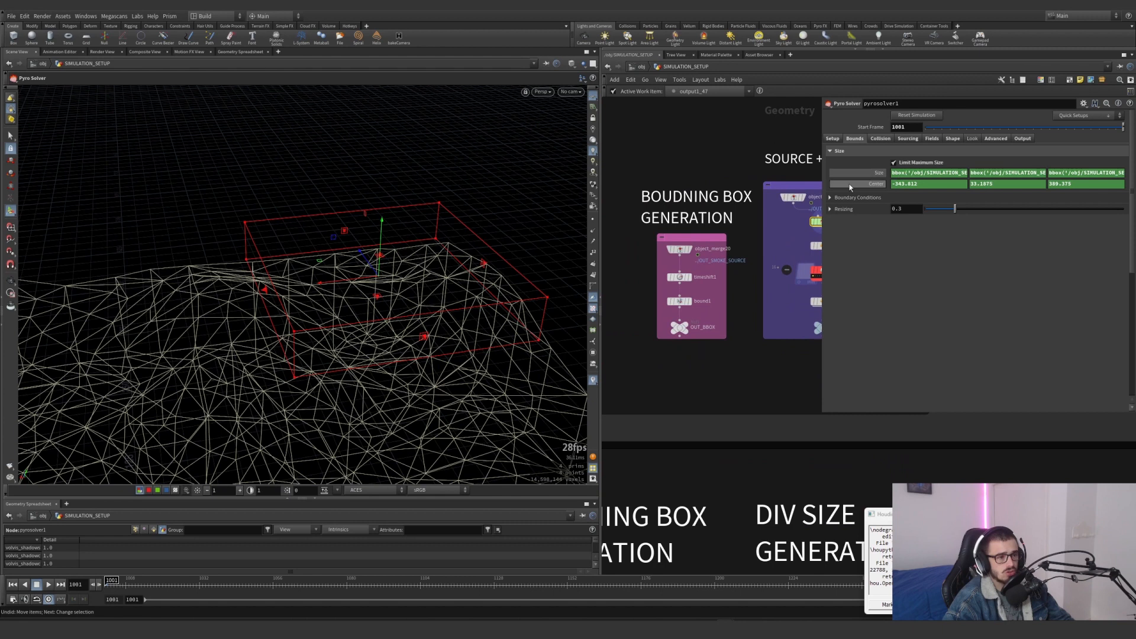
{"action": "left_click_drag", "start_coordinate": [821, 191], "coordinate": [747, 196]}
Examine the three bbox expressions in the bounds Size and their path to OUT_BBOX
{"action": "left_click", "coordinate": [890, 174]}
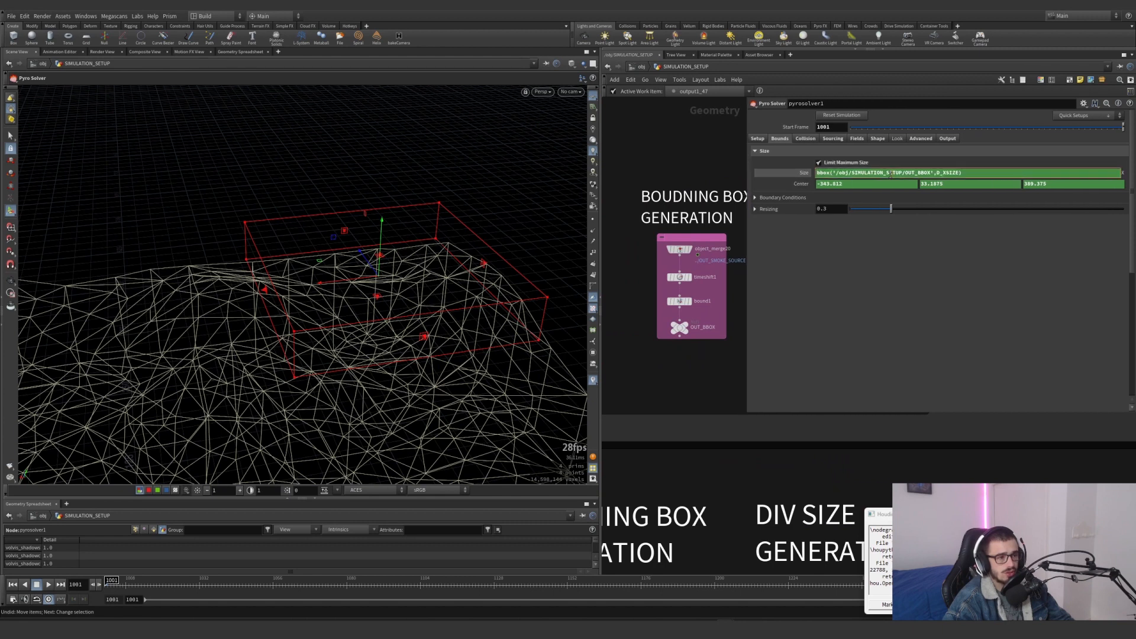
{"action": "key", "text": "Return"}
{"action": "left_click", "coordinate": [973, 174]}
{"action": "key", "text": "Return"}
{"action": "left_click", "coordinate": [1041, 173]}
{"action": "left_click_drag", "start_coordinate": [934, 172], "coordinate": [835, 173]}
{"action": "mouse_move", "coordinate": [681, 333]}
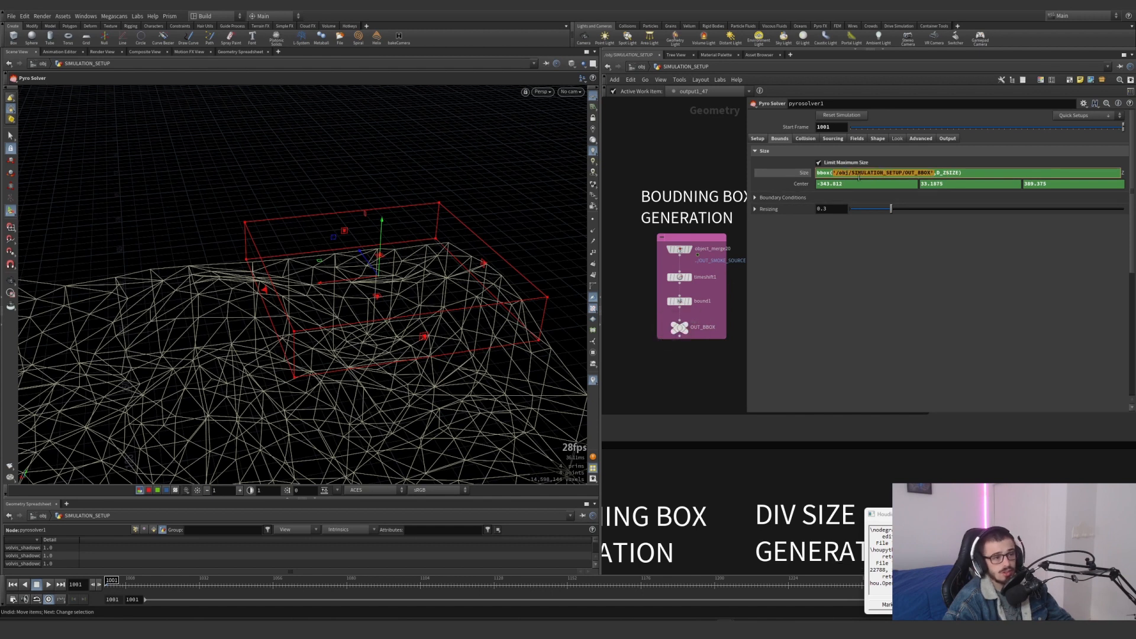
Examine the X, Y and Z centroid expressions that drive the bounds Center, and restore its evaluated values
{"action": "left_click", "coordinate": [799, 185]}
{"action": "left_click_drag", "start_coordinate": [847, 184], "coordinate": [916, 187]}
{"action": "left_click", "coordinate": [932, 184]}
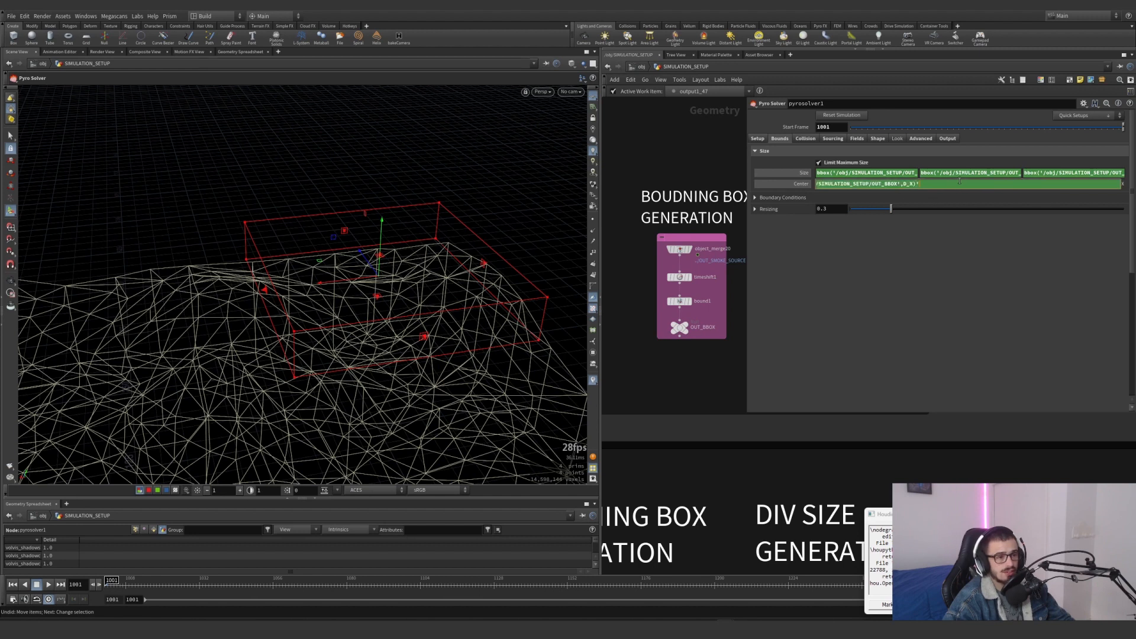
{"action": "left_click", "coordinate": [961, 236]}
{"action": "left_click", "coordinate": [975, 185]}
{"action": "left_click", "coordinate": [992, 248]}
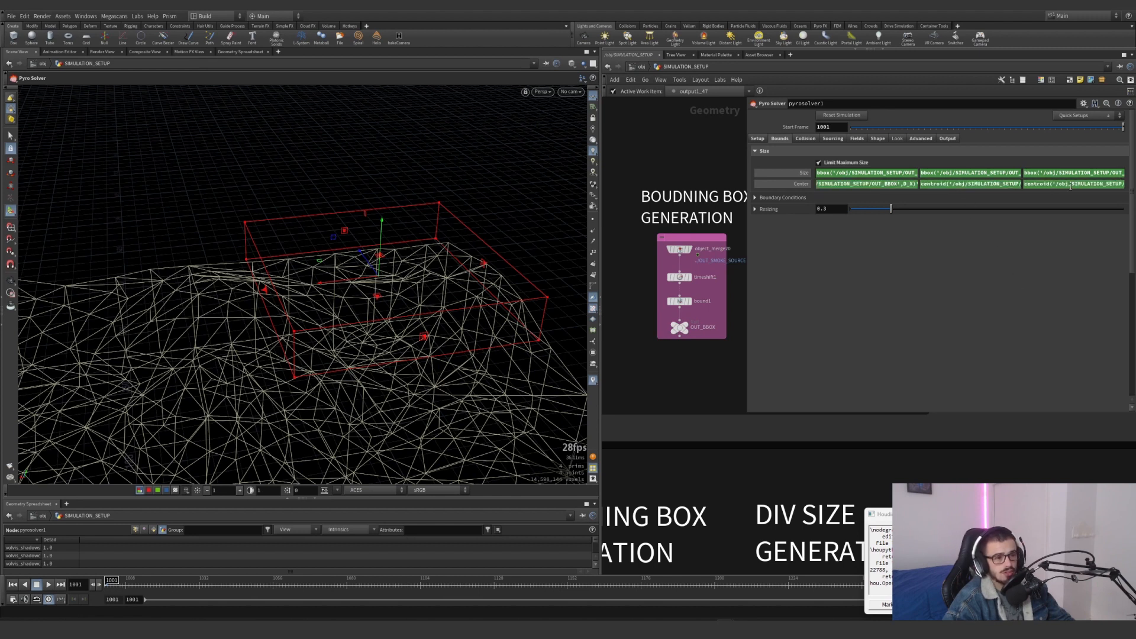
{"action": "left_click", "coordinate": [1070, 184]}
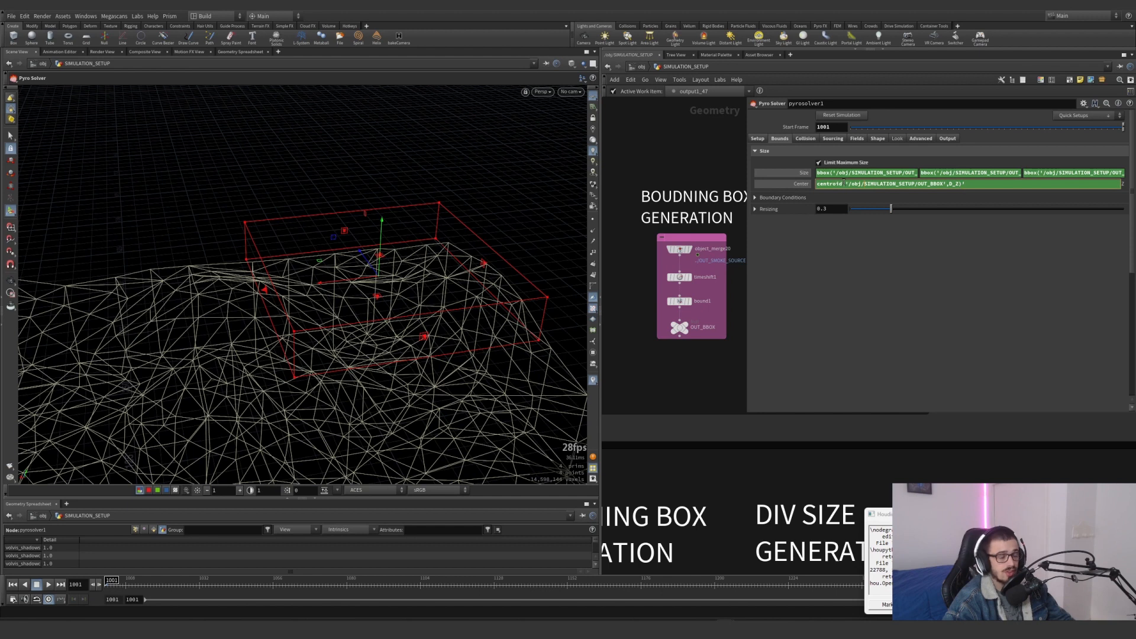
{"action": "left_click", "coordinate": [802, 185]}
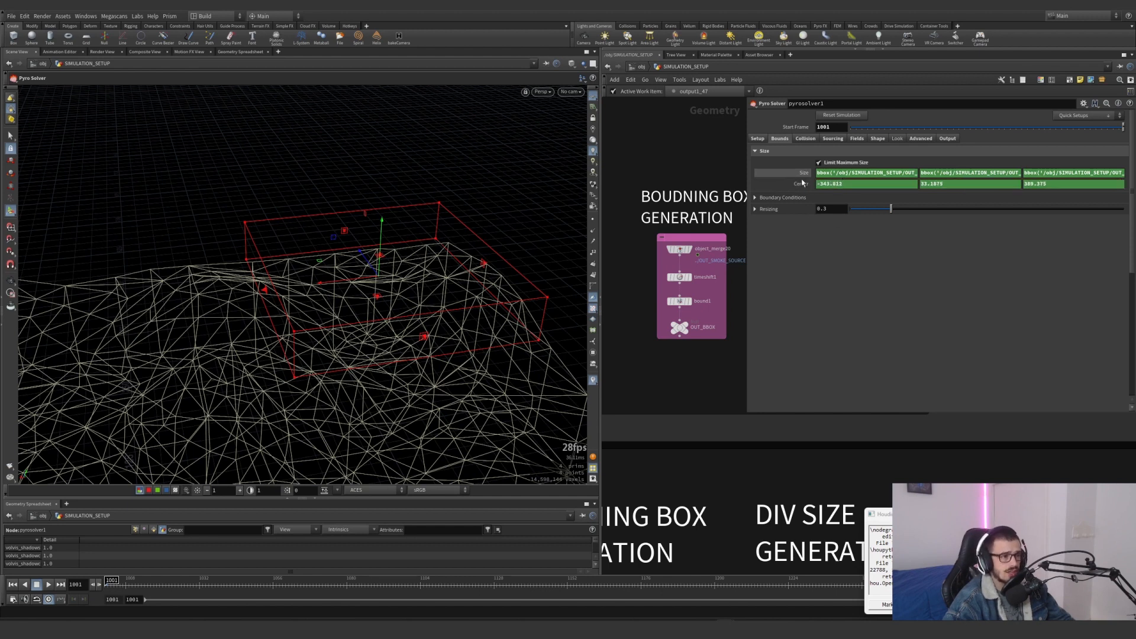
Bring the source + simulation network back into view and expand Limit Collision Range in pyrosolver1's Collision settings
{"action": "middle_click_drag", "start_coordinate": [738, 206], "coordinate": [627, 242]}
{"action": "scroll", "coordinate": [632, 243], "scroll_direction": "down", "scroll_amount": 3}
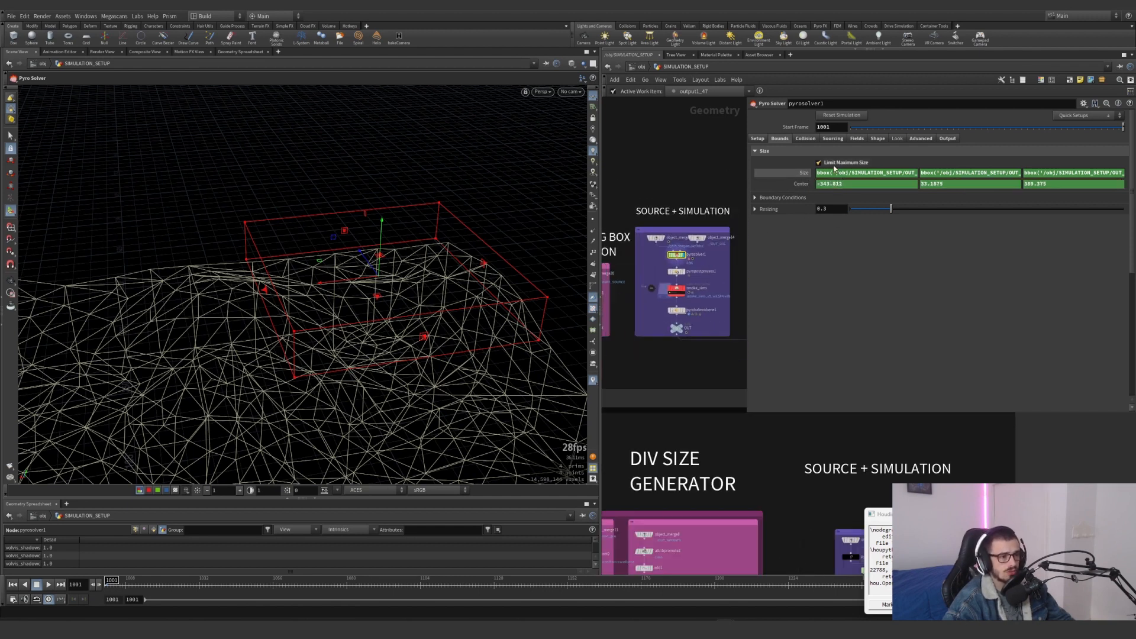
{"action": "left_click", "coordinate": [807, 141]}
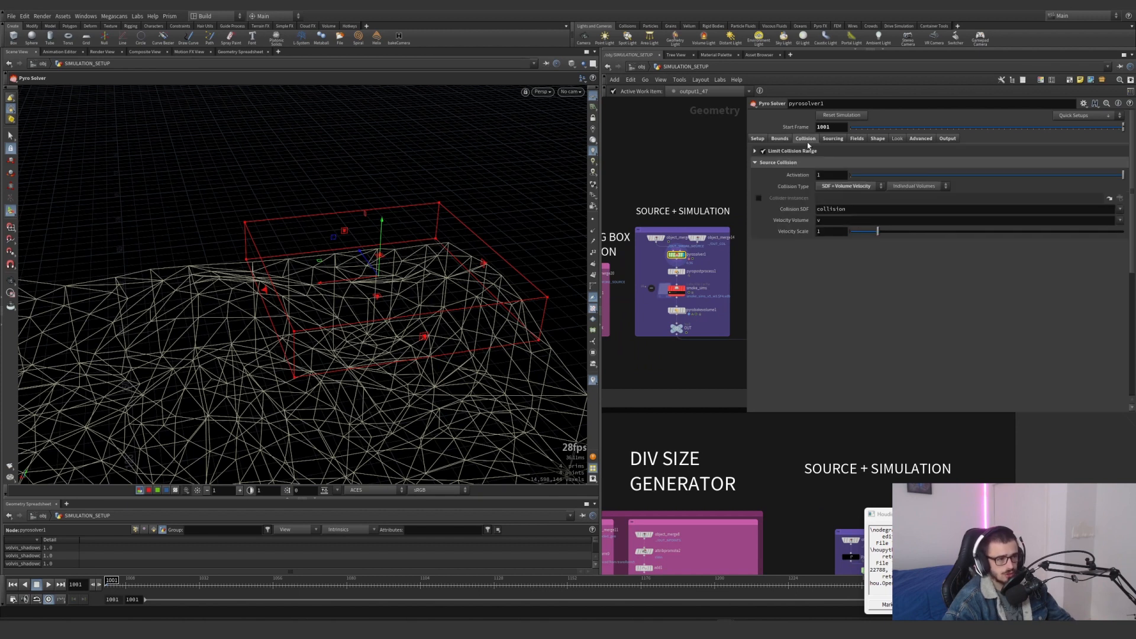
{"action": "left_click", "coordinate": [754, 151]}
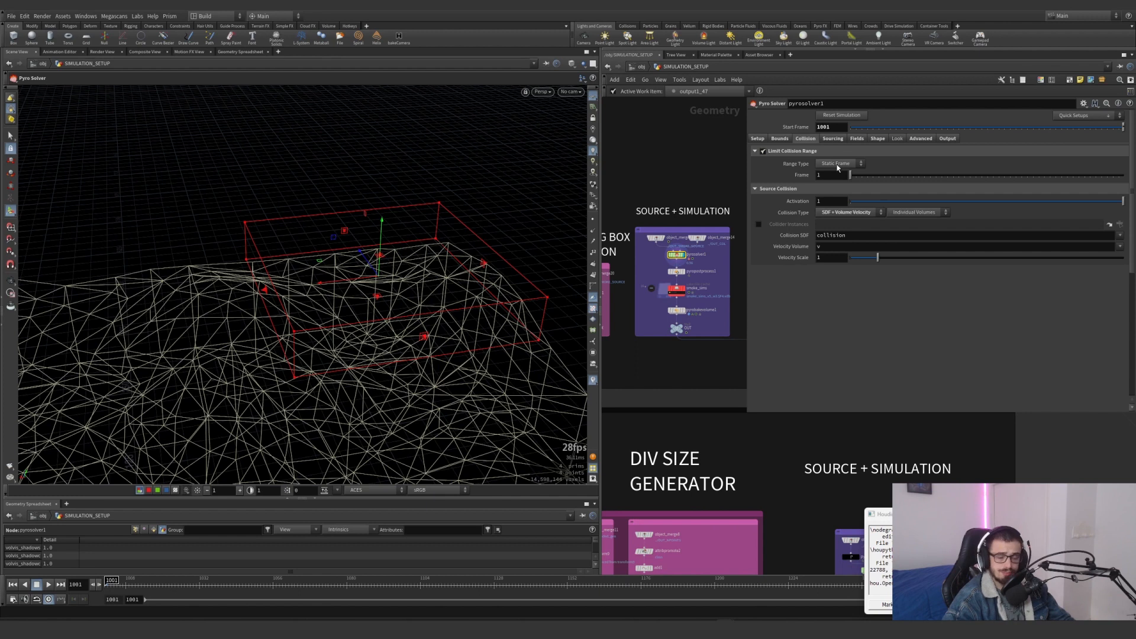
Review pyrosolver1's source range and source volumes from density to vel, and show the density Dissipation among its Fields settings
{"action": "left_click", "coordinate": [834, 139]}
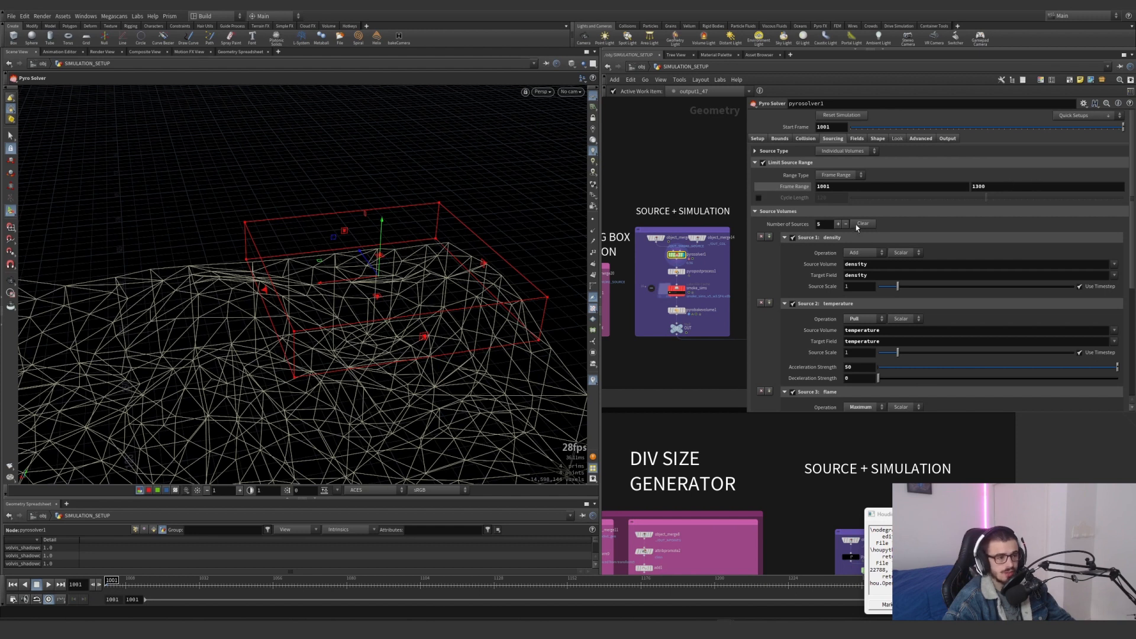
{"action": "scroll", "coordinate": [837, 261], "scroll_direction": "down", "scroll_amount": 3}
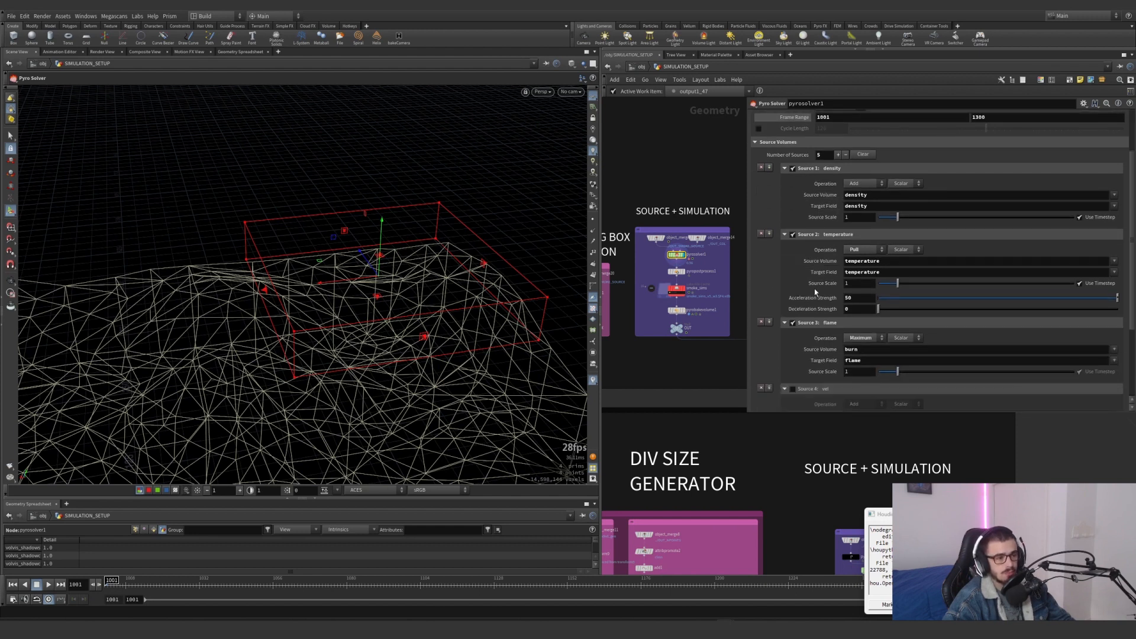
{"action": "scroll", "coordinate": [815, 290], "scroll_direction": "down", "scroll_amount": 2}
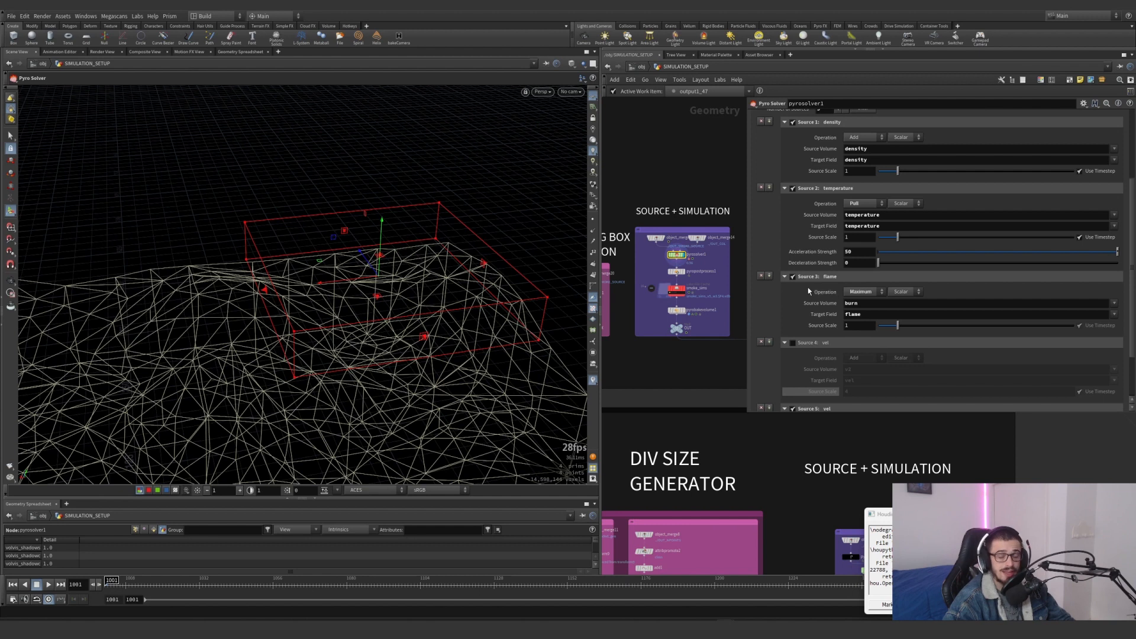
{"action": "scroll", "coordinate": [809, 289], "scroll_direction": "down", "scroll_amount": 3}
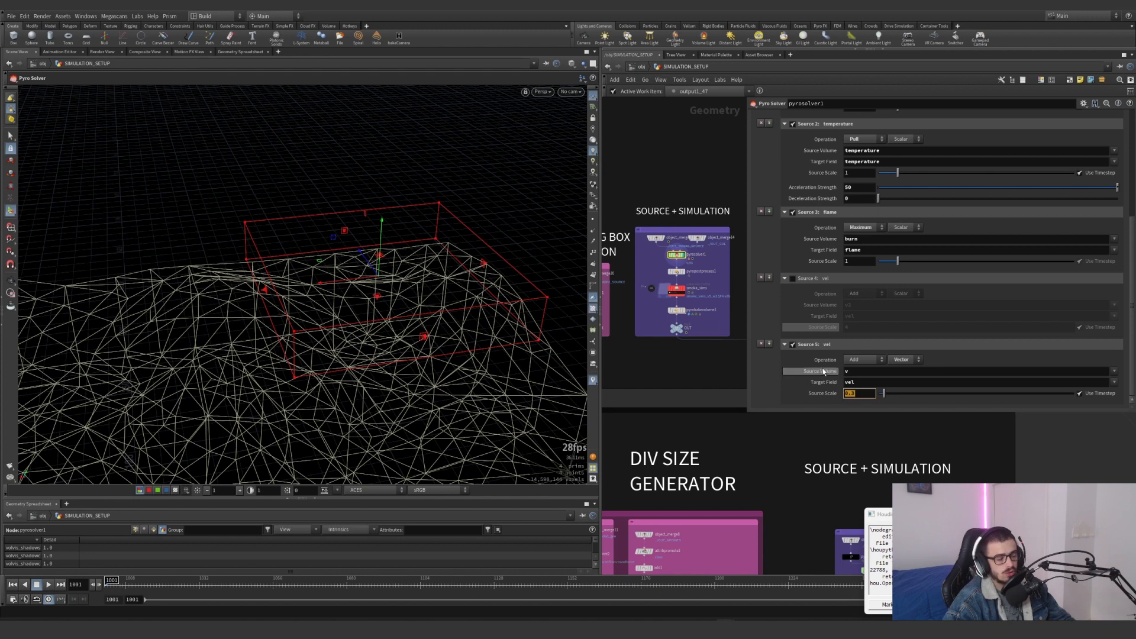
{"action": "scroll", "coordinate": [822, 368], "scroll_direction": "up", "scroll_amount": 8}
{"action": "left_click", "coordinate": [855, 139]}
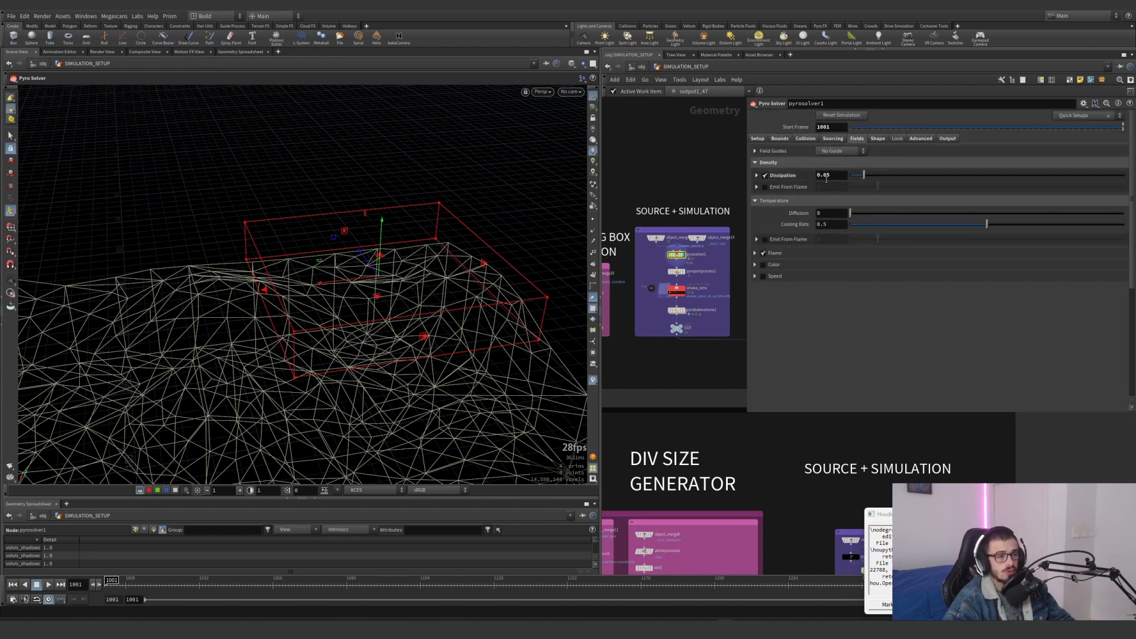
{"action": "left_click", "coordinate": [879, 127]}
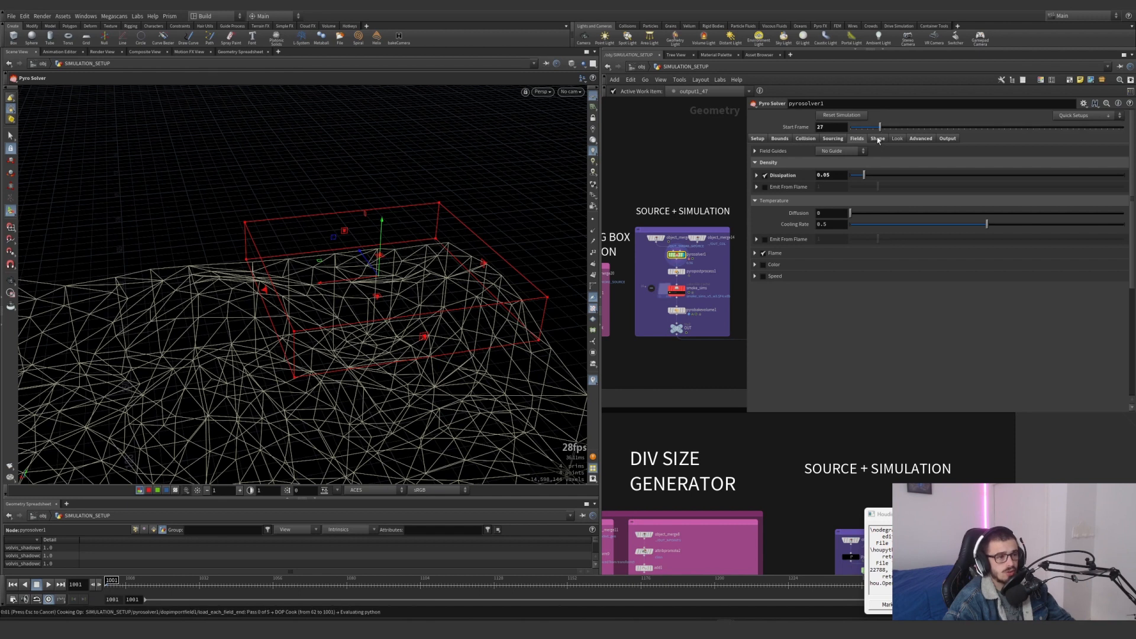
{"action": "key", "text": "ctrl+z"}
{"action": "key", "text": "ctrl+z"}
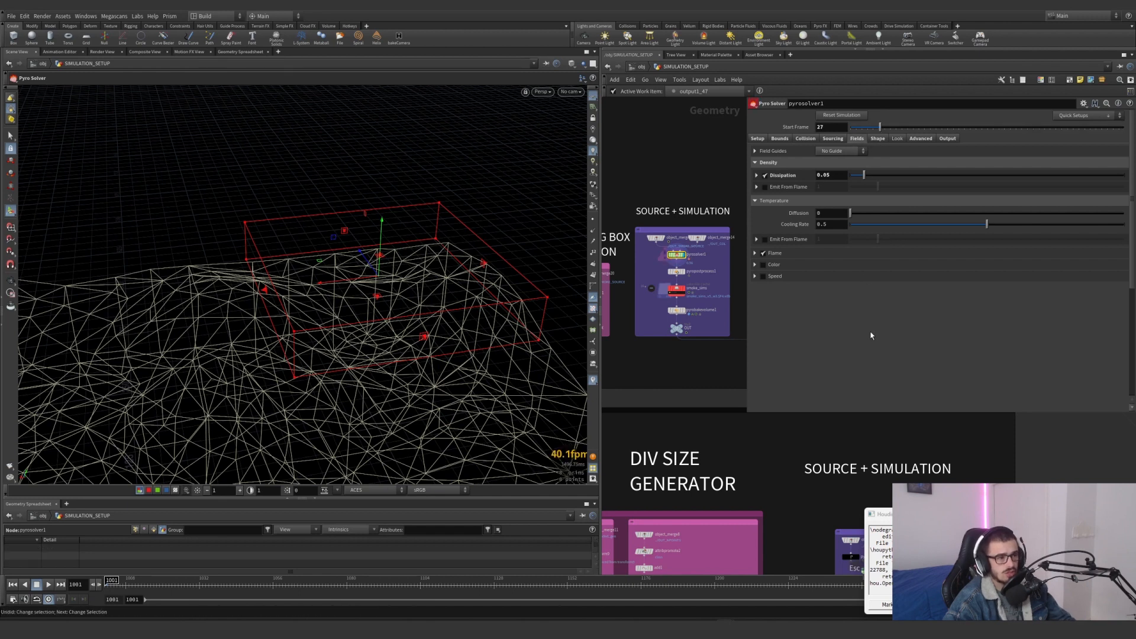
{"action": "key", "text": "ctrl+z"}
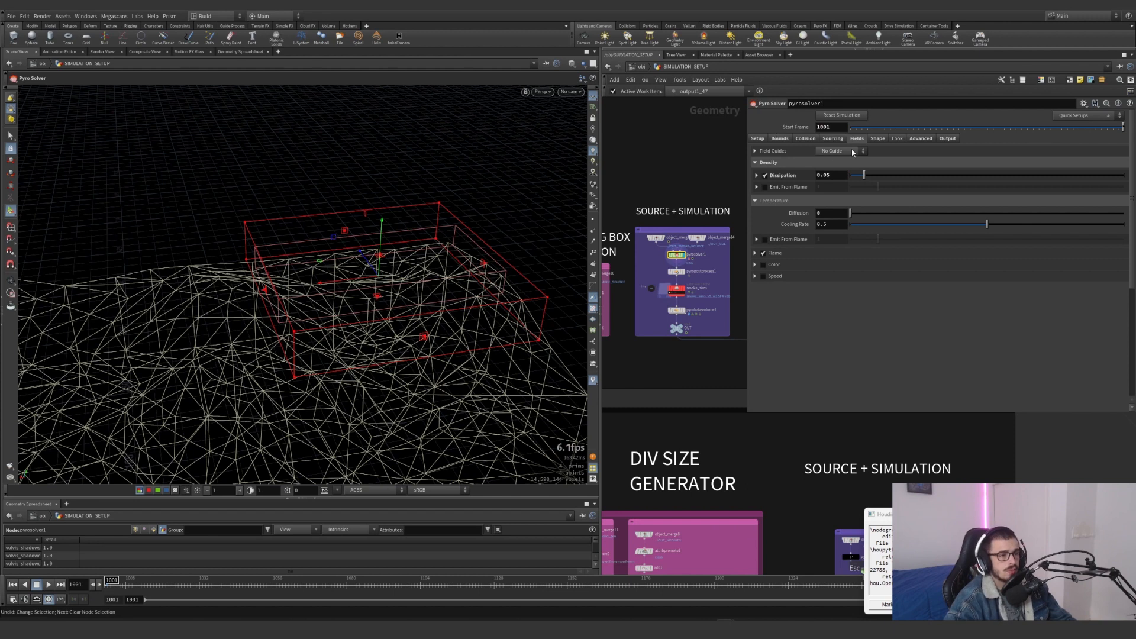
Review pyrosolver1's Shape settings: buoyancy, wind speed and direction, turbulence strength and swirl size, and the density threshold and control fields
{"action": "left_click", "coordinate": [877, 138]}
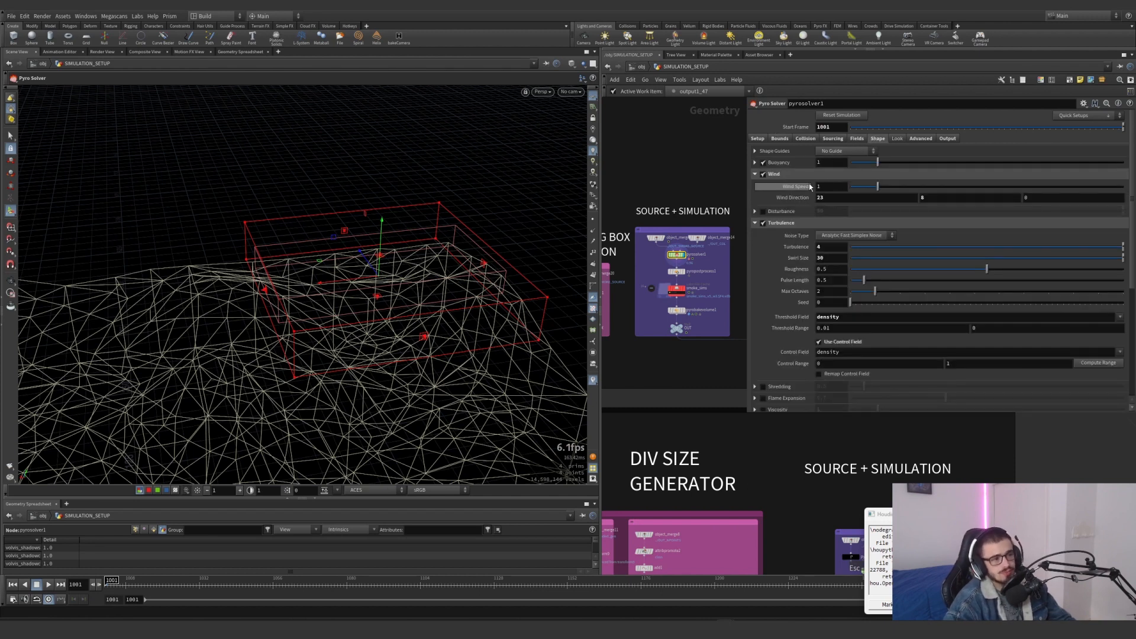
{"action": "left_click", "coordinate": [754, 163]}
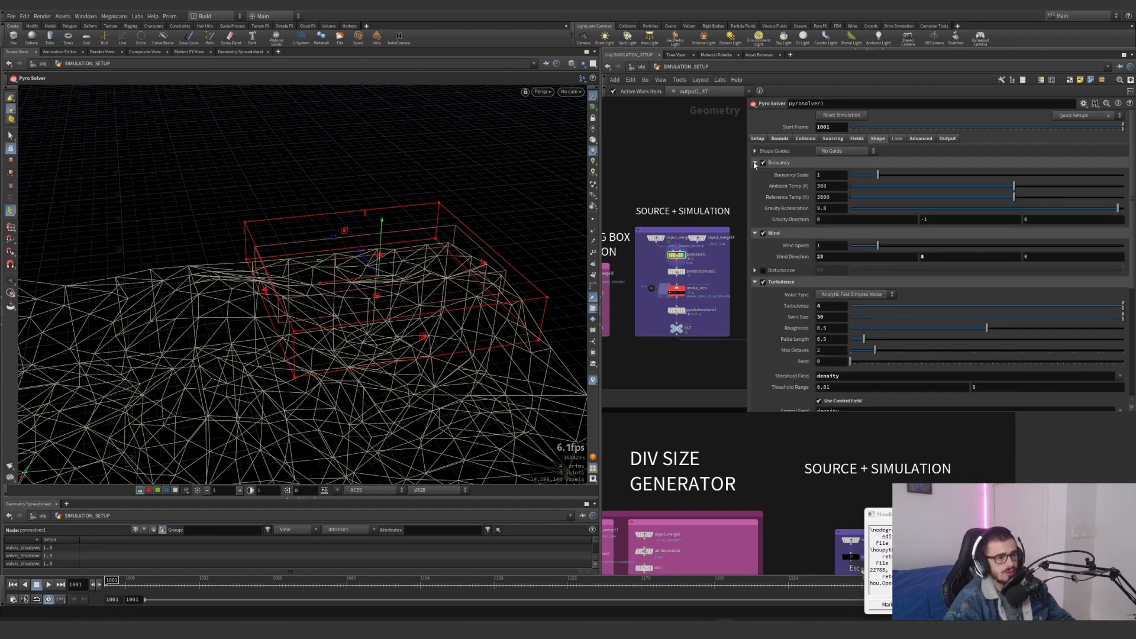
{"action": "left_click", "coordinate": [755, 162]}
{"action": "left_click", "coordinate": [754, 174]}
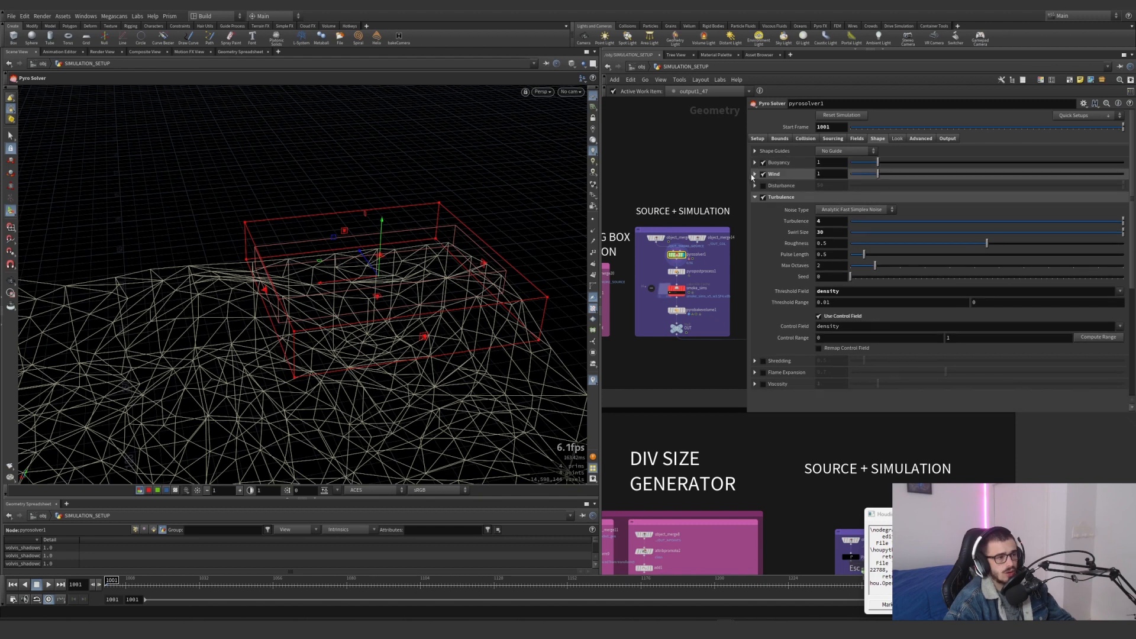
{"action": "left_click", "coordinate": [755, 174]}
{"action": "left_click", "coordinate": [842, 199]}
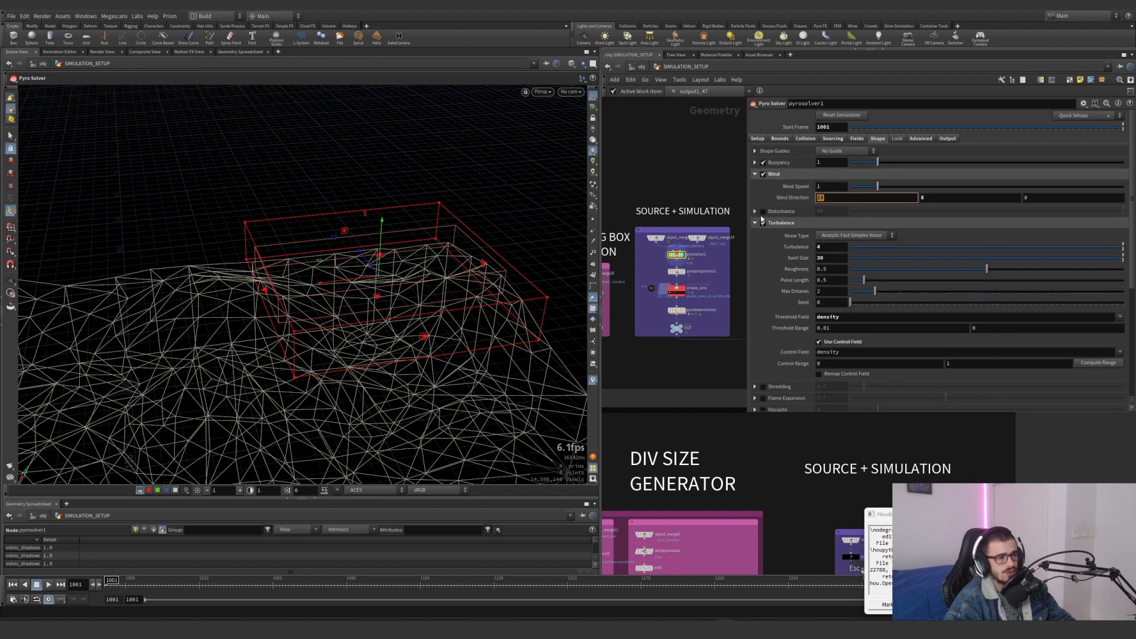
{"action": "left_click_drag", "start_coordinate": [834, 248], "coordinate": [795, 259]}
{"action": "left_click_drag", "start_coordinate": [849, 318], "coordinate": [807, 319]}
{"action": "scroll", "coordinate": [774, 297], "scroll_direction": "down", "scroll_amount": 2}
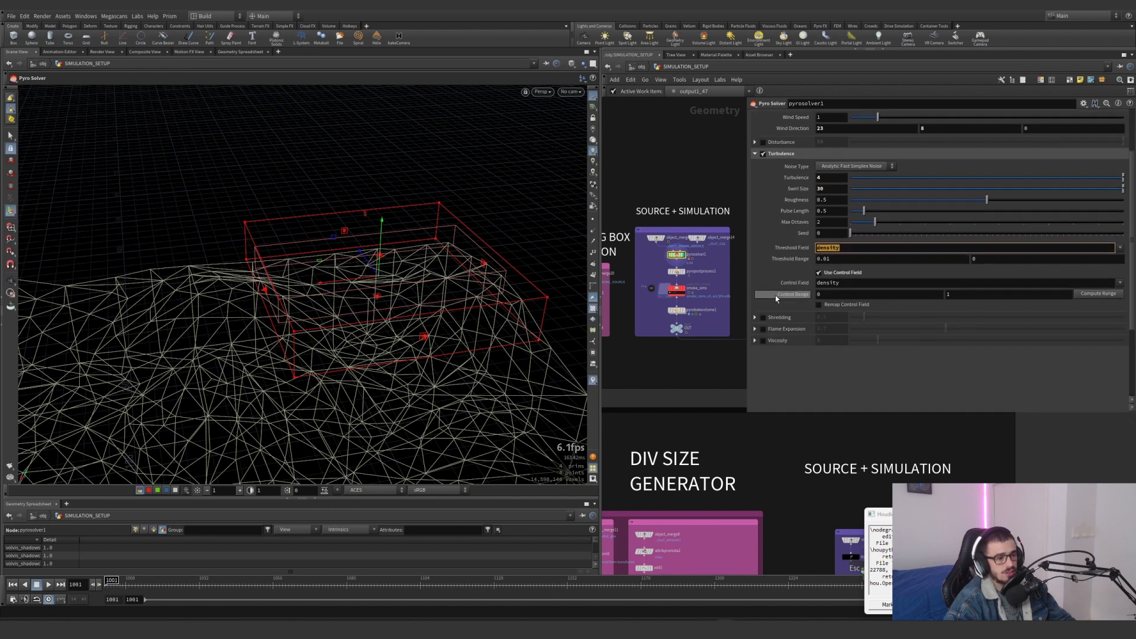
{"action": "scroll", "coordinate": [775, 296], "scroll_direction": "up", "scroll_amount": 2}
Look through pyrosolver1's Advanced settings, from solving and sparse solve through advection to the collision mask options
{"action": "left_click", "coordinate": [919, 139]}
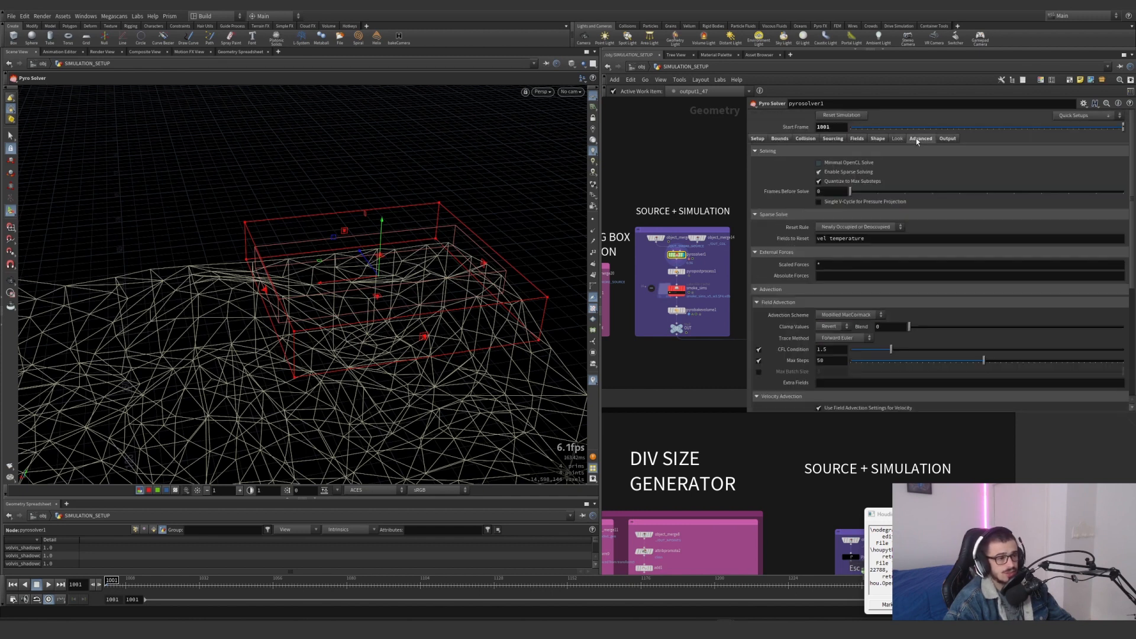
{"action": "scroll", "coordinate": [766, 247], "scroll_direction": "down", "scroll_amount": 5}
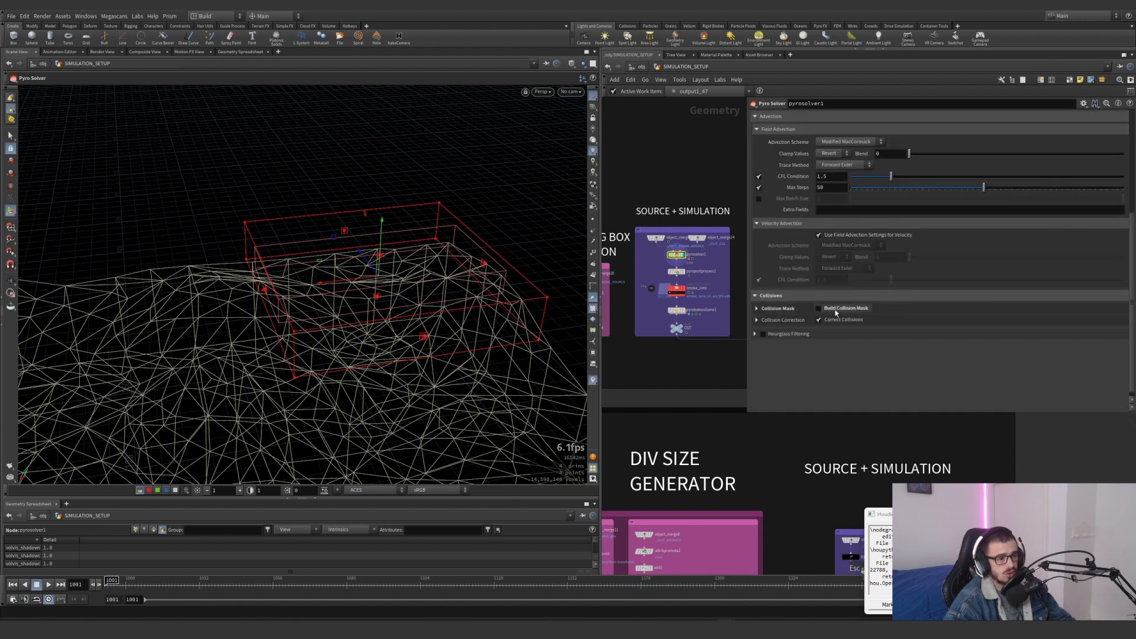
{"action": "scroll", "coordinate": [808, 270], "scroll_direction": "up", "scroll_amount": 1}
{"action": "scroll", "coordinate": [805, 270], "scroll_direction": "up", "scroll_amount": 1}
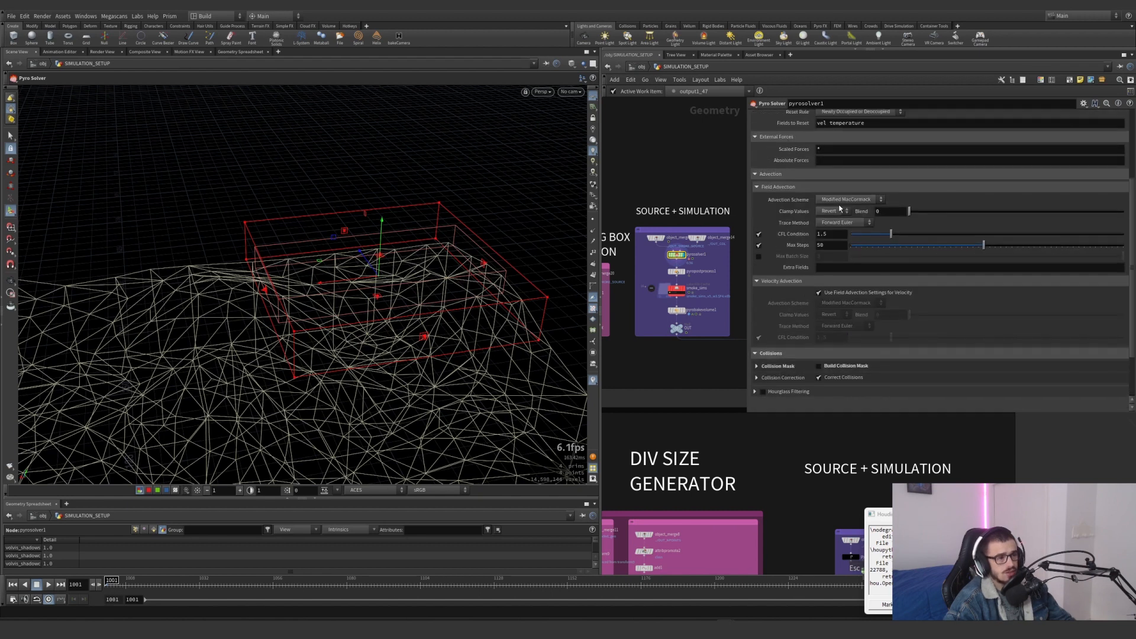
{"action": "scroll", "coordinate": [875, 178], "scroll_direction": "up", "scroll_amount": 4}
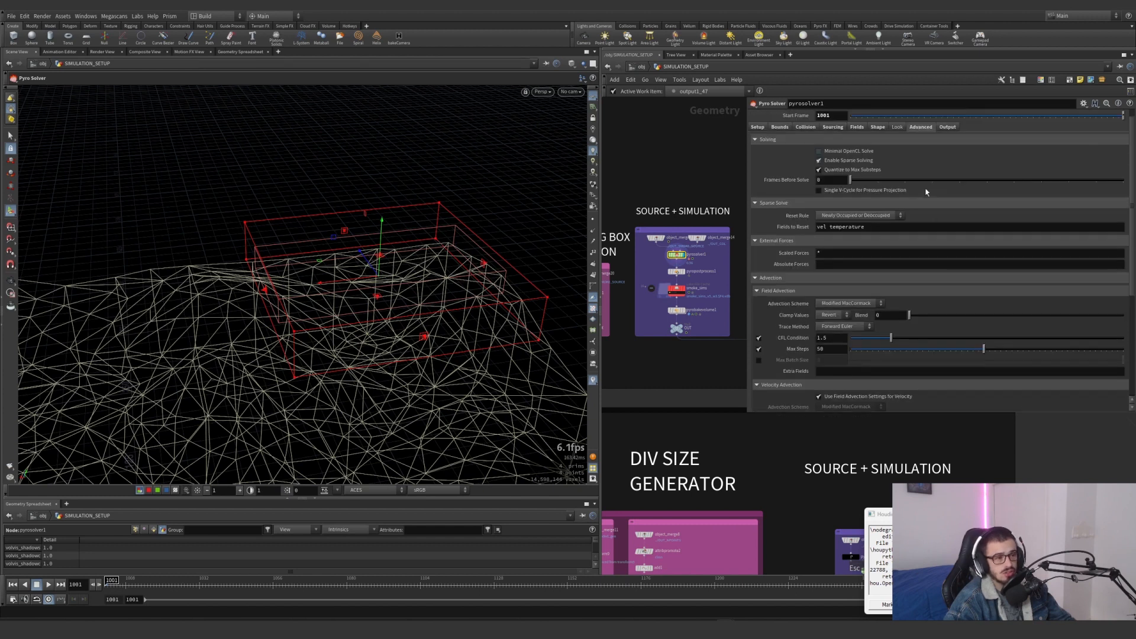
Review the density and vel export fields in pyrosolver1's Output settings and the conversion options of pyropostprocess1
{"action": "left_click", "coordinate": [947, 127]}
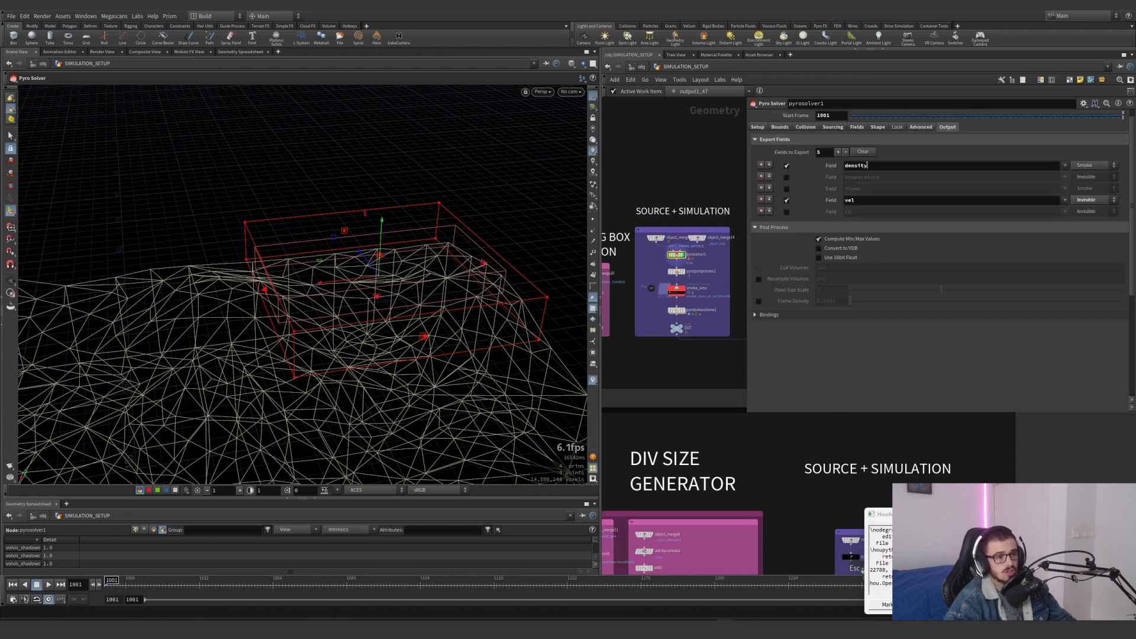
{"action": "left_click_drag", "start_coordinate": [870, 172], "coordinate": [820, 214]}
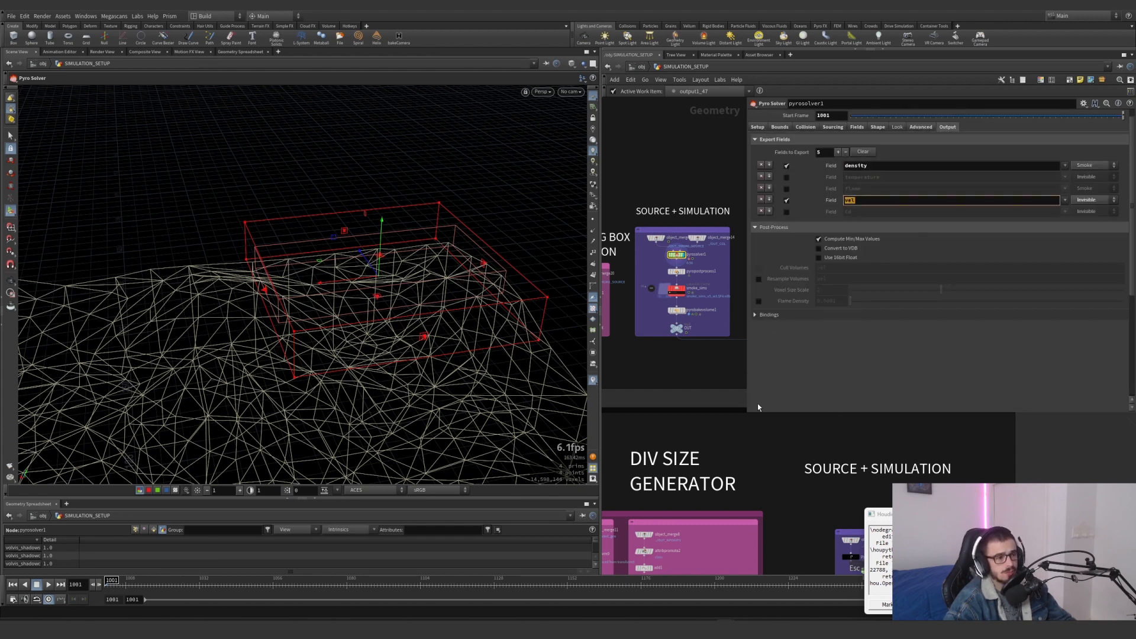
{"action": "left_click_drag", "start_coordinate": [758, 407], "coordinate": [805, 390]}
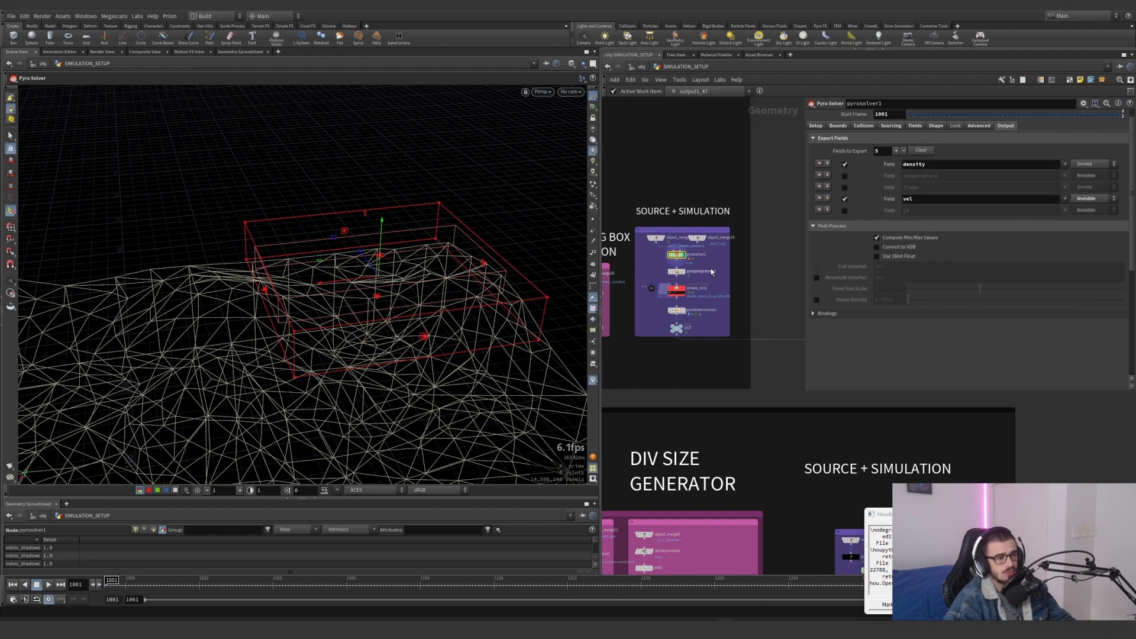
{"action": "scroll", "coordinate": [712, 271], "scroll_direction": "up", "scroll_amount": 3}
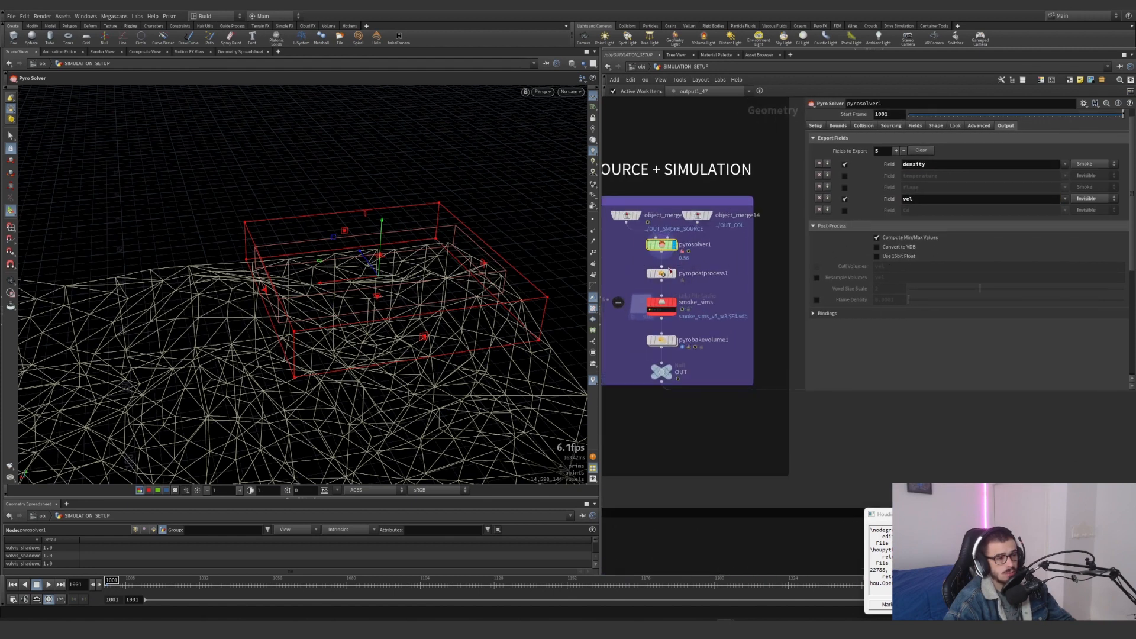
{"action": "left_click", "coordinate": [670, 272]}
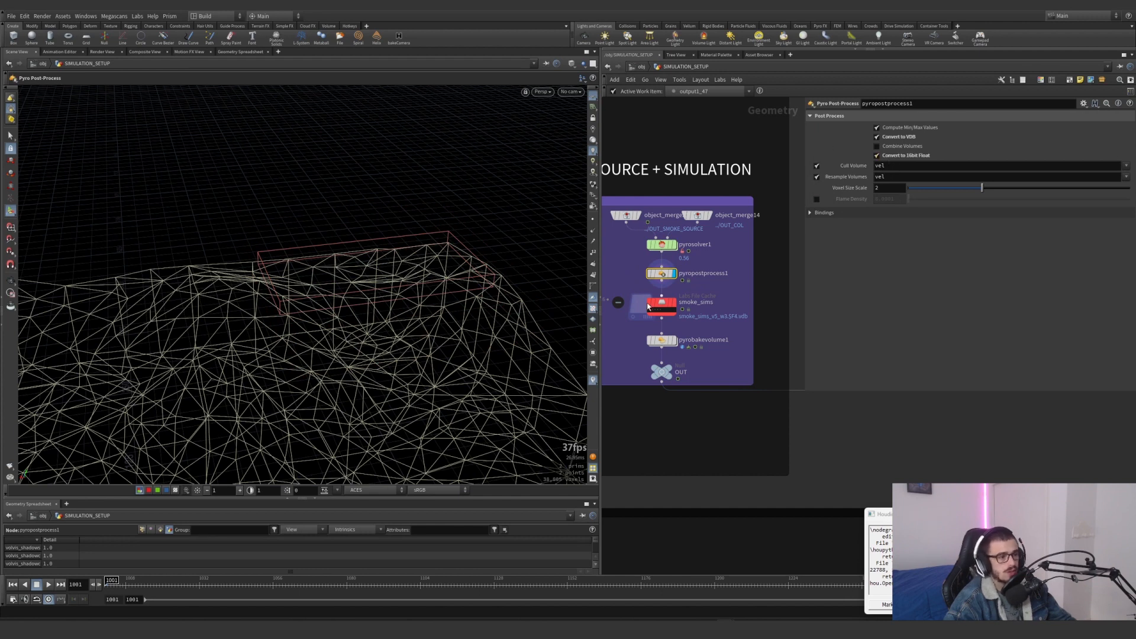
Examine the Wedge Count expression in the smoke_sims cache and restore its evaluated value
{"action": "scroll", "coordinate": [647, 306], "scroll_direction": "up", "scroll_amount": 2}
{"action": "left_click", "coordinate": [659, 303]}
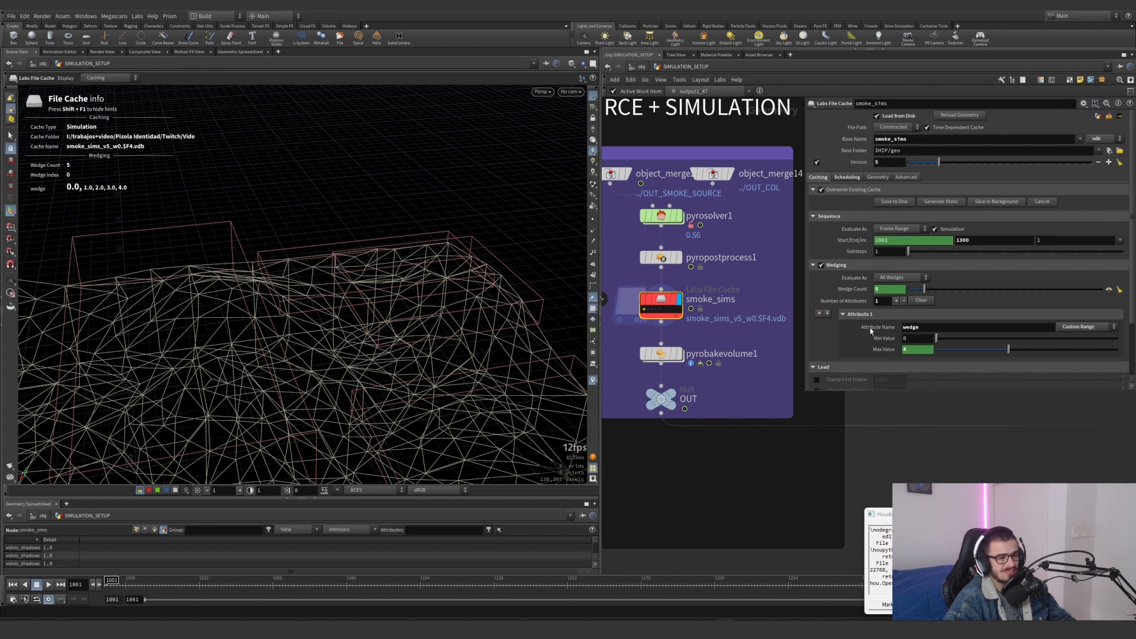
{"action": "scroll", "coordinate": [870, 331], "scroll_direction": "down", "scroll_amount": 3}
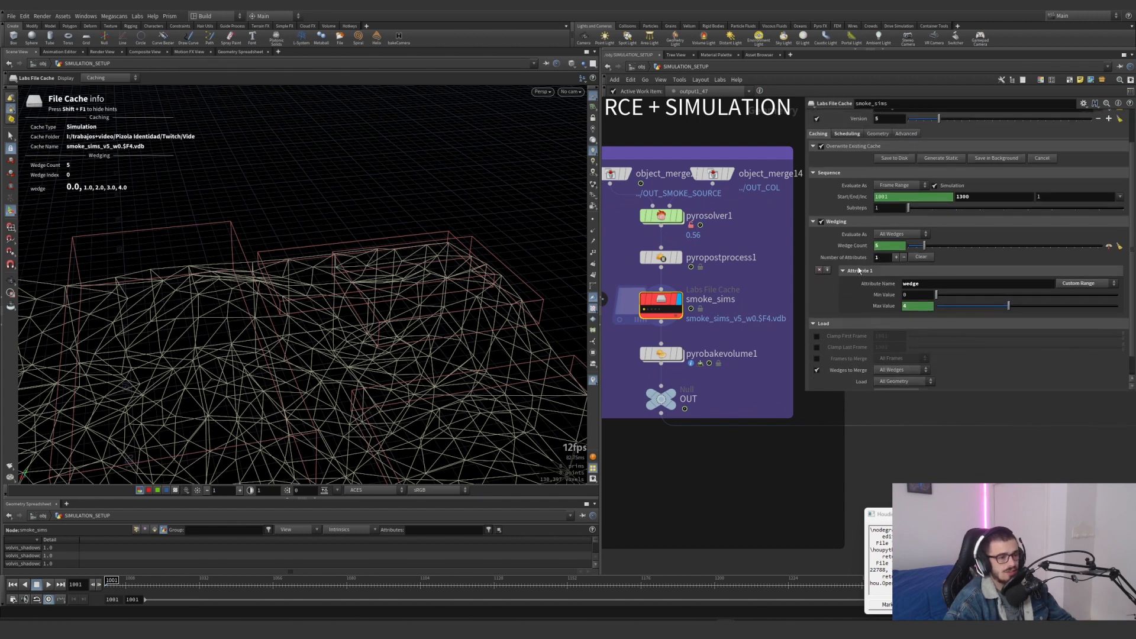
{"action": "left_click", "coordinate": [851, 245]}
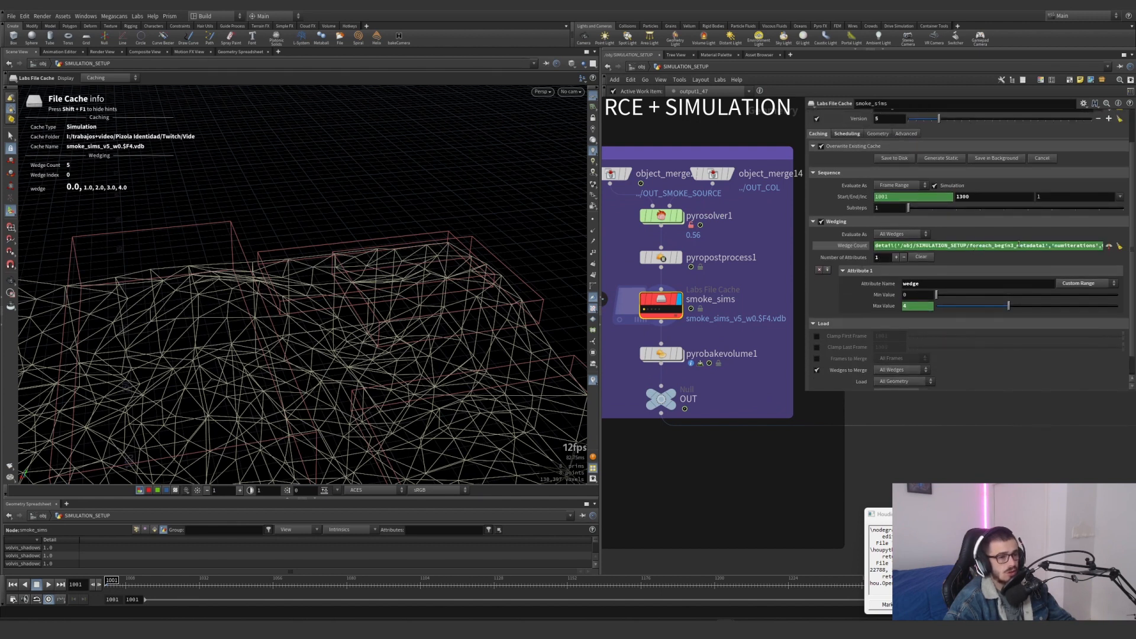
{"action": "left_click", "coordinate": [854, 246]}
{"action": "scroll", "coordinate": [724, 323], "scroll_direction": "down", "scroll_amount": 5}
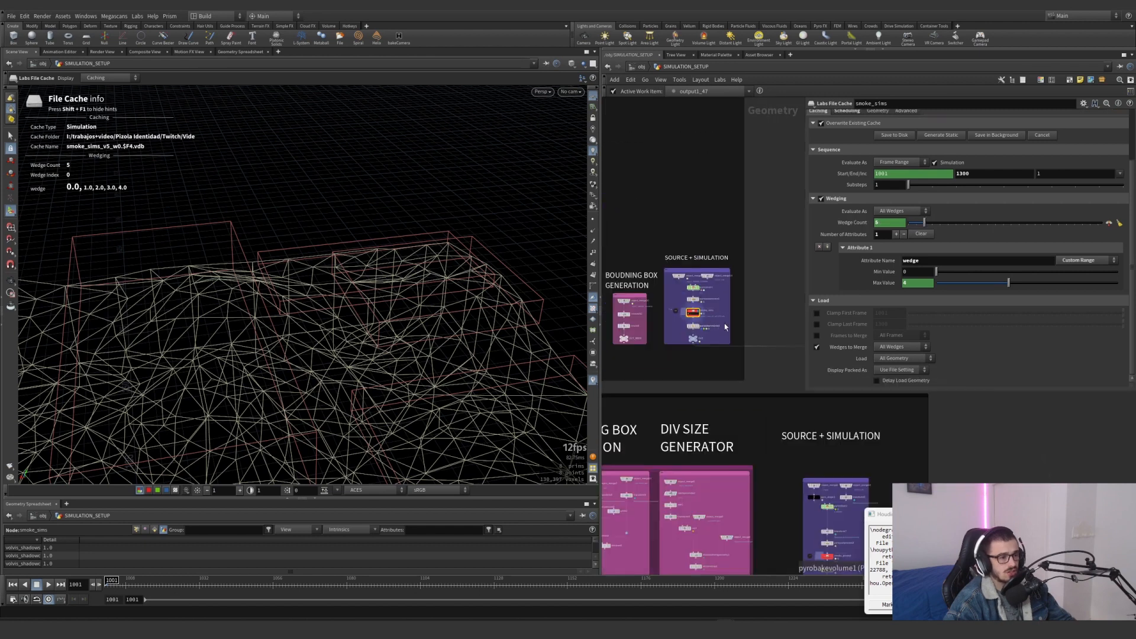
Display pyrobakevolume1 of the dune simulation and view its baked smoke over the terrain from above
{"action": "middle_click_drag", "start_coordinate": [724, 323], "coordinate": [778, 319]}
{"action": "middle_click_drag", "start_coordinate": [661, 330], "coordinate": [715, 339]}
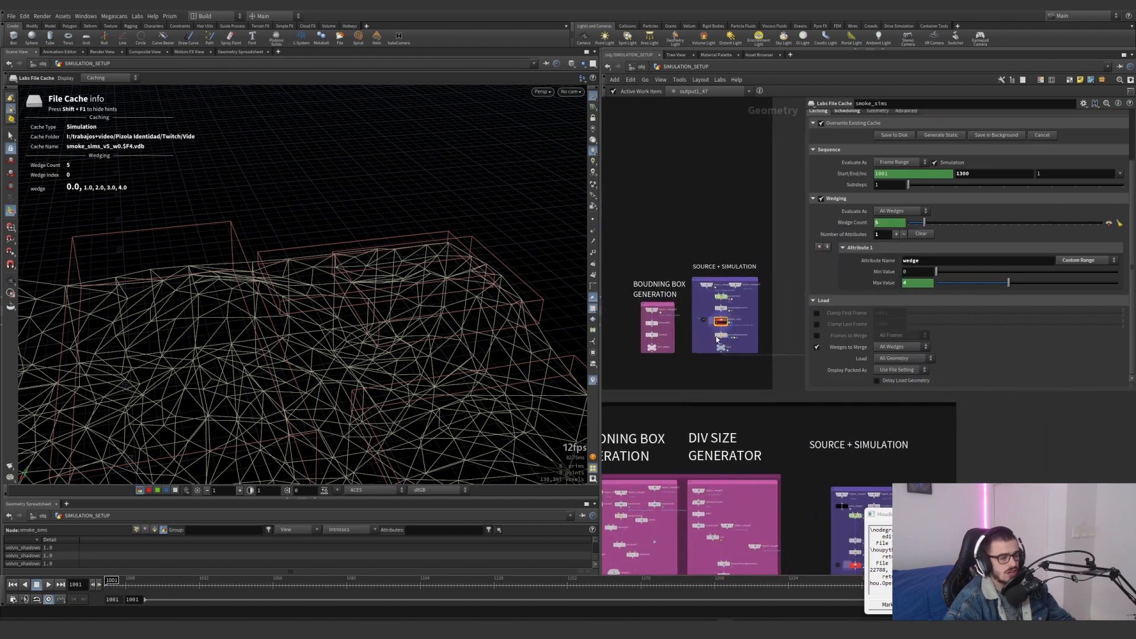
{"action": "scroll", "coordinate": [716, 339], "scroll_direction": "up", "scroll_amount": 5}
{"action": "left_click", "coordinate": [722, 331]}
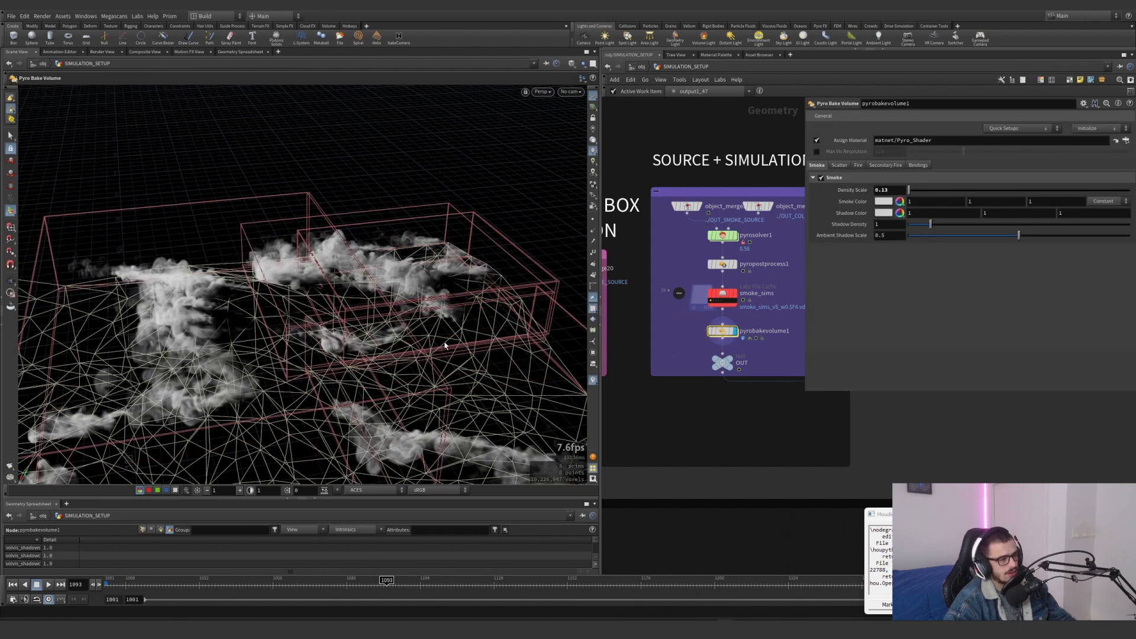
{"action": "scroll", "coordinate": [445, 342], "scroll_direction": "down", "scroll_amount": 5}
{"action": "left_click_drag", "start_coordinate": [445, 342], "coordinate": [348, 375], "text": "alt"}
Turn off Wedges to Merge in smoke_sims, preview individual wedges, and merge all wedges again
{"action": "left_click", "coordinate": [766, 302]}
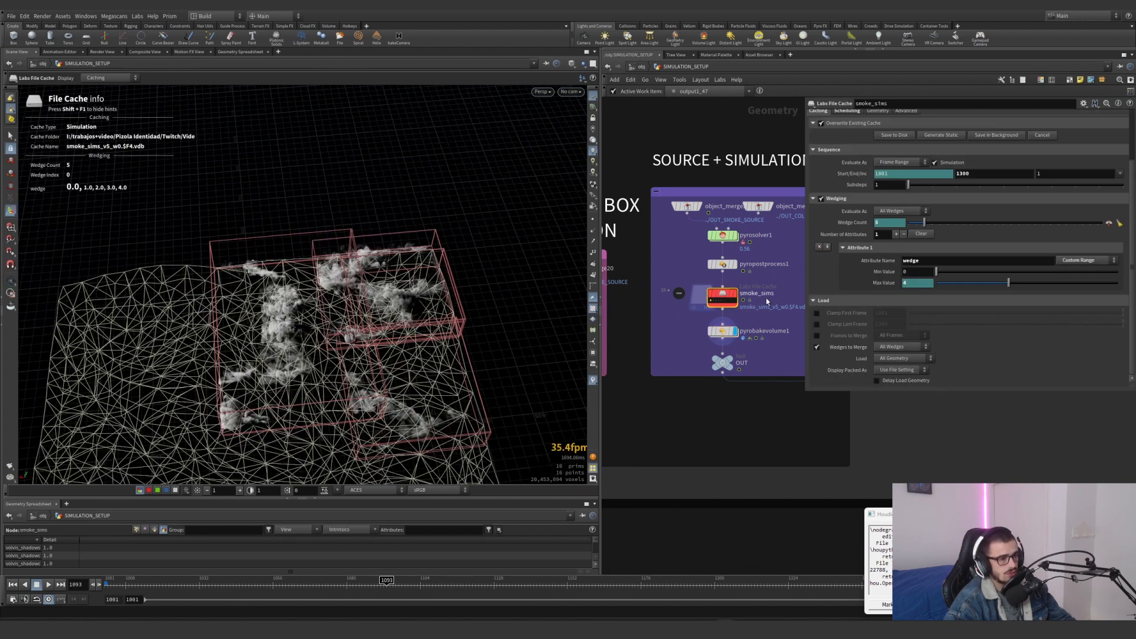
{"action": "scroll", "coordinate": [707, 297], "scroll_direction": "up", "scroll_amount": 3}
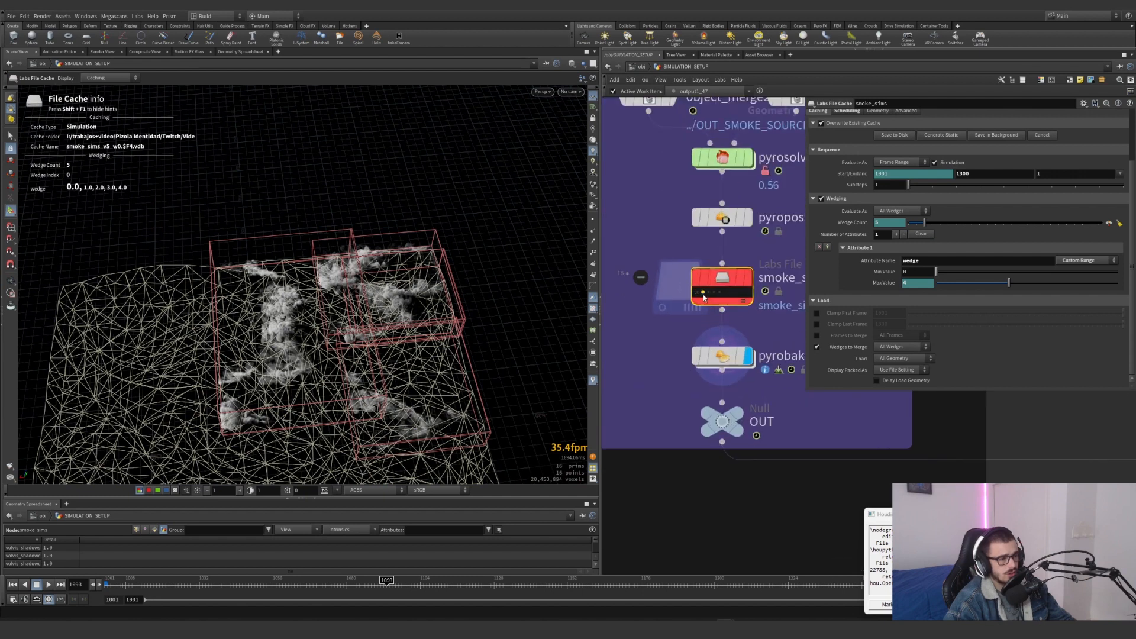
{"action": "left_click", "coordinate": [816, 346]}
{"action": "left_click", "coordinate": [696, 293]}
{"action": "left_click", "coordinate": [707, 293]}
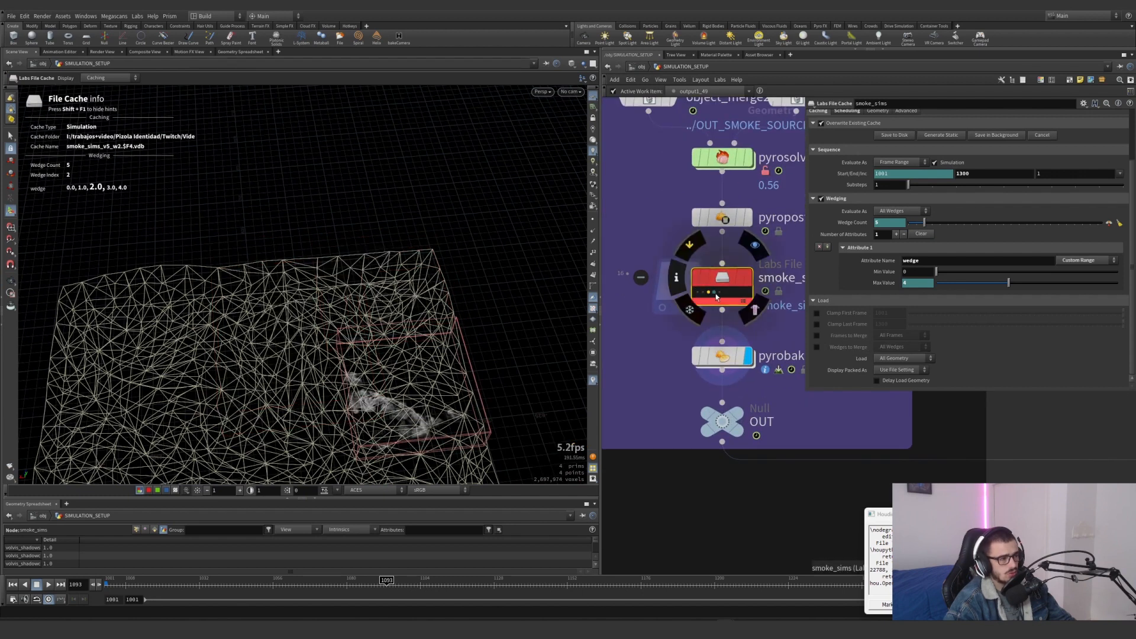
{"action": "left_click", "coordinate": [712, 294]}
{"action": "left_click", "coordinate": [703, 293]}
{"action": "left_click", "coordinate": [697, 293]}
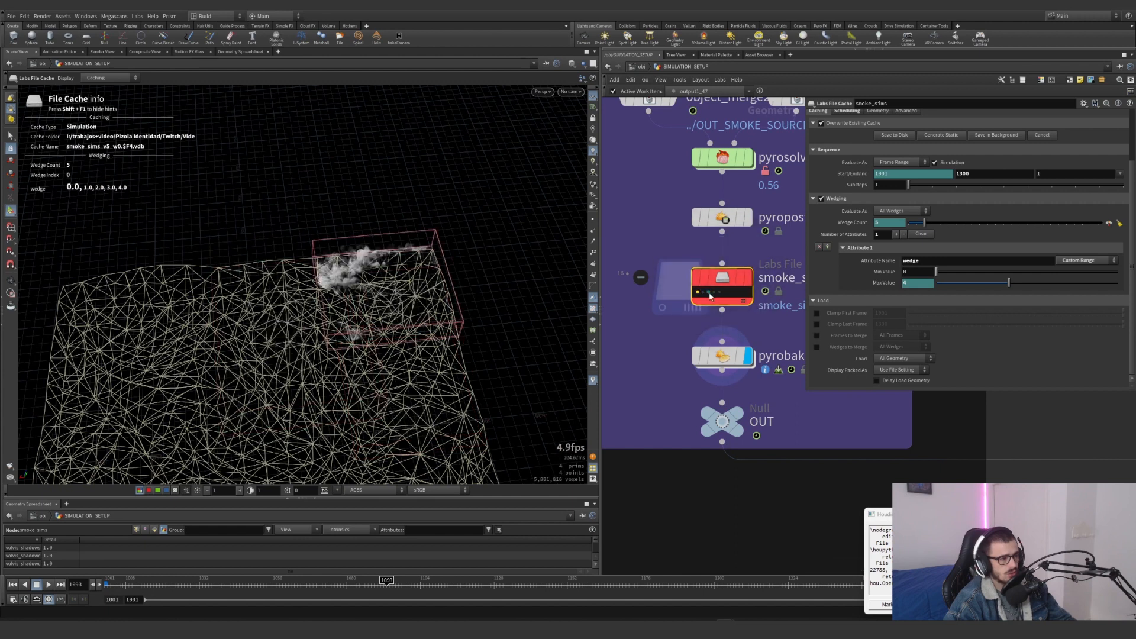
{"action": "left_click", "coordinate": [708, 293]}
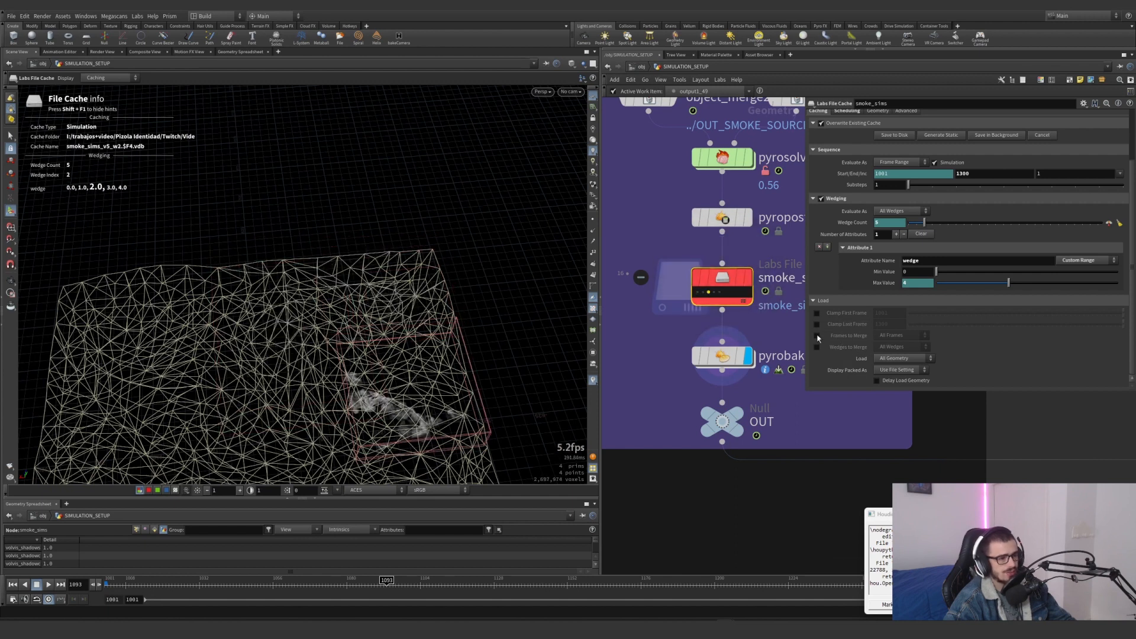
{"action": "left_click", "coordinate": [817, 347]}
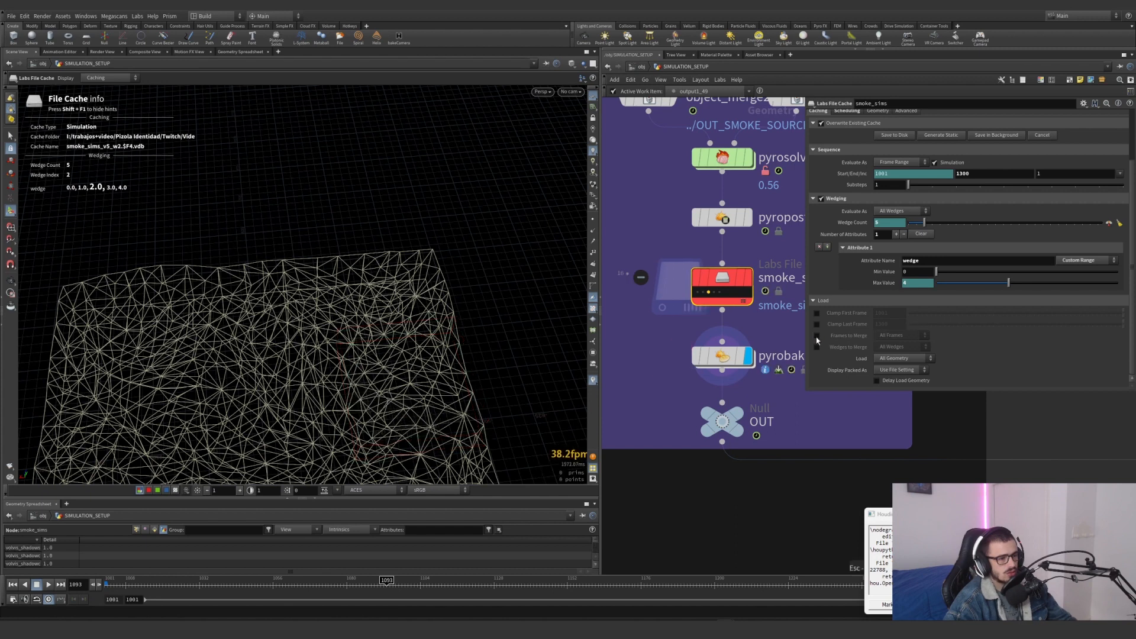
{"action": "key", "text": "Escape"}
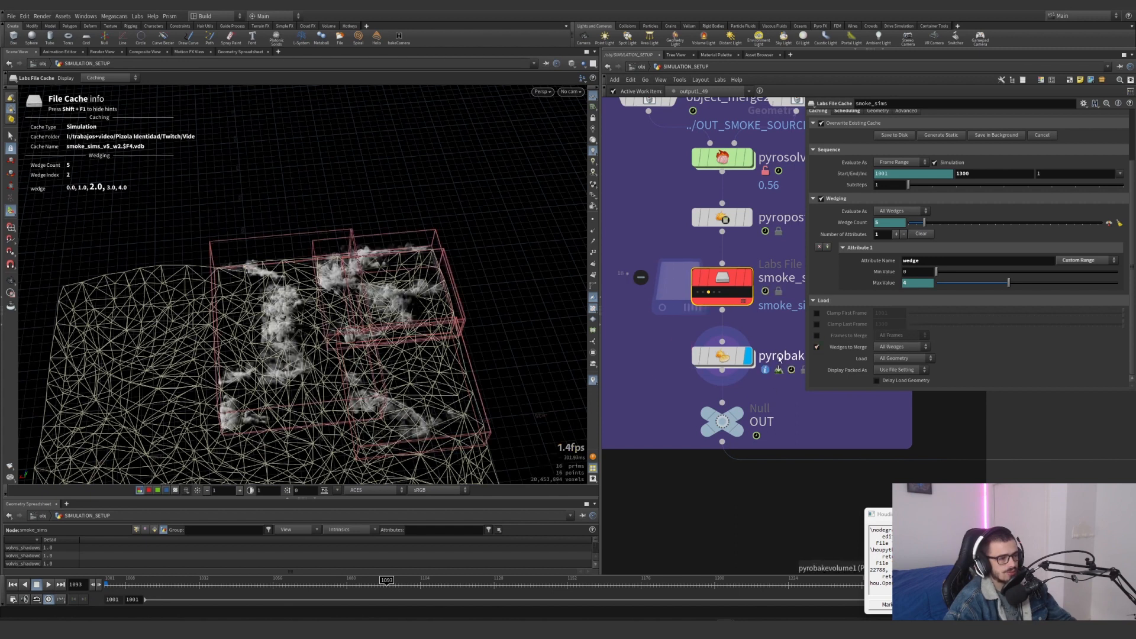
Check the geometry info of the dune simulation's OUT null and open its parameters
{"action": "mouse_move", "coordinate": [723, 419]}
{"action": "scroll", "coordinate": [723, 419], "scroll_direction": "down", "scroll_amount": 10}
{"action": "middle_click", "coordinate": [753, 415]}
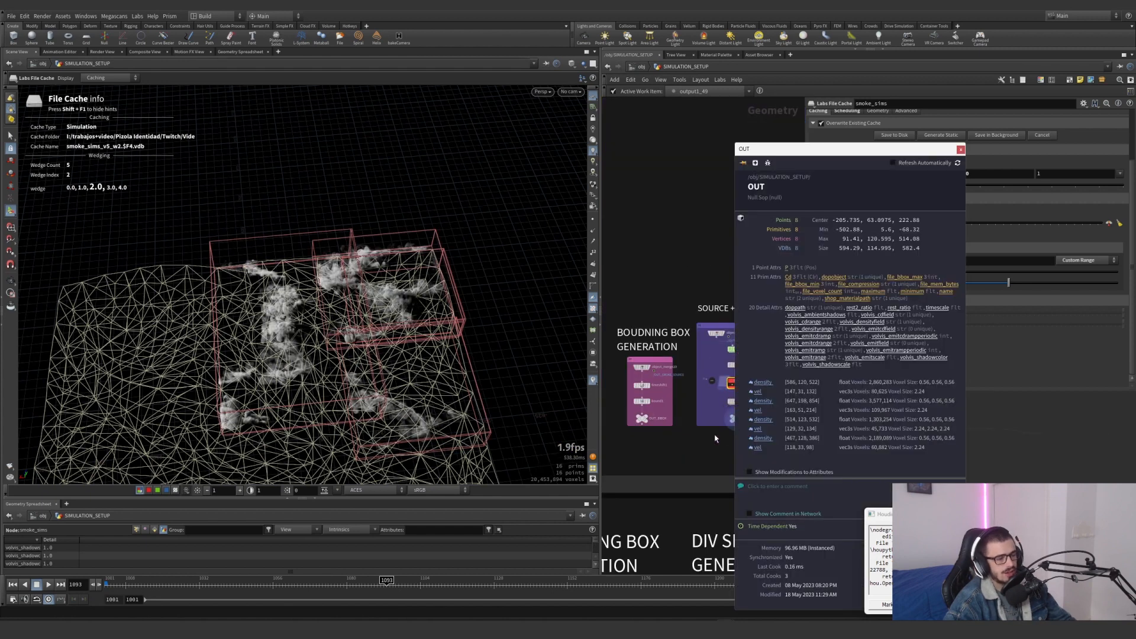
{"action": "left_click", "coordinate": [755, 414]}
Display the smoke_ground cache in the ground simulations' source + simulation network
{"action": "middle_click_drag", "start_coordinate": [803, 399], "coordinate": [824, 406]}
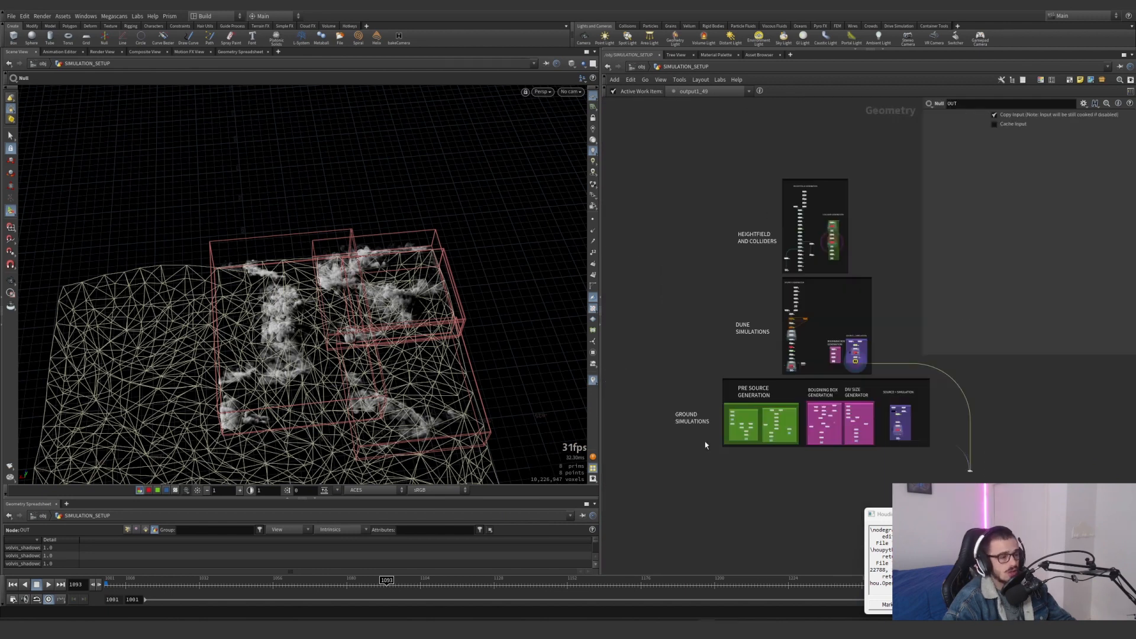
{"action": "scroll", "coordinate": [705, 445], "scroll_direction": "up", "scroll_amount": 5}
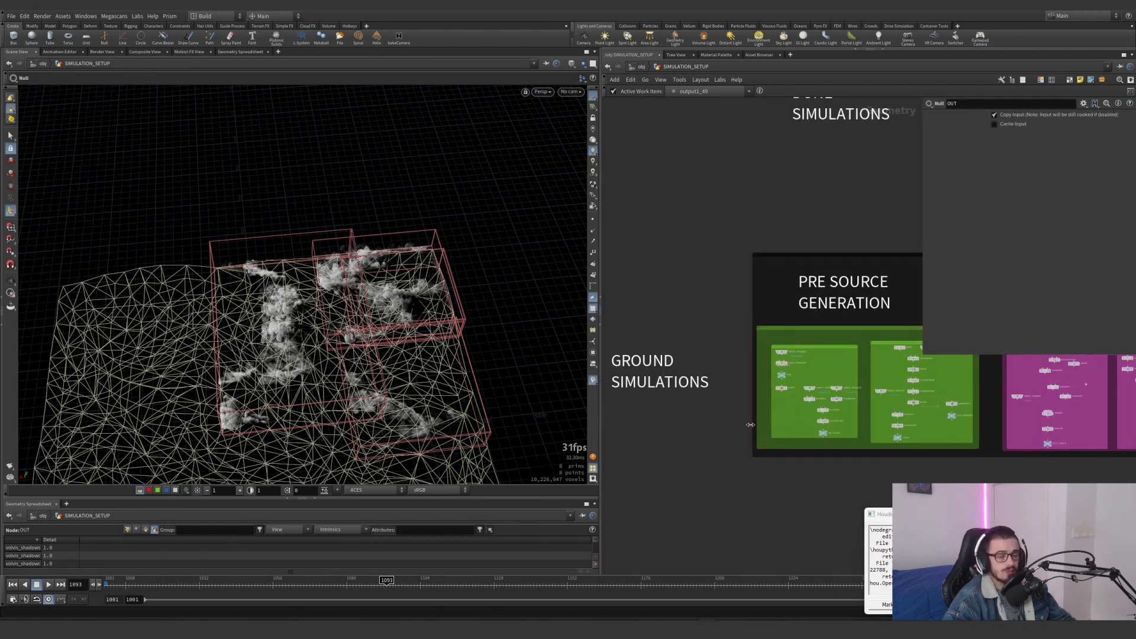
{"action": "scroll", "coordinate": [726, 427], "scroll_direction": "down", "scroll_amount": 5}
{"action": "scroll", "coordinate": [902, 417], "scroll_direction": "up", "scroll_amount": 10}
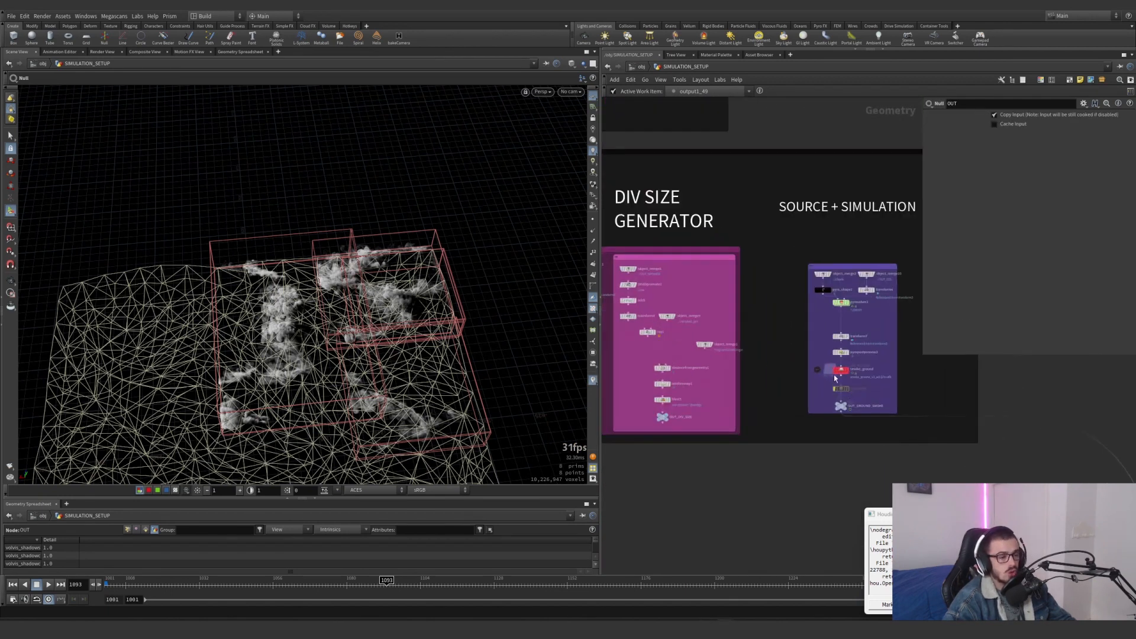
{"action": "left_click", "coordinate": [898, 384]}
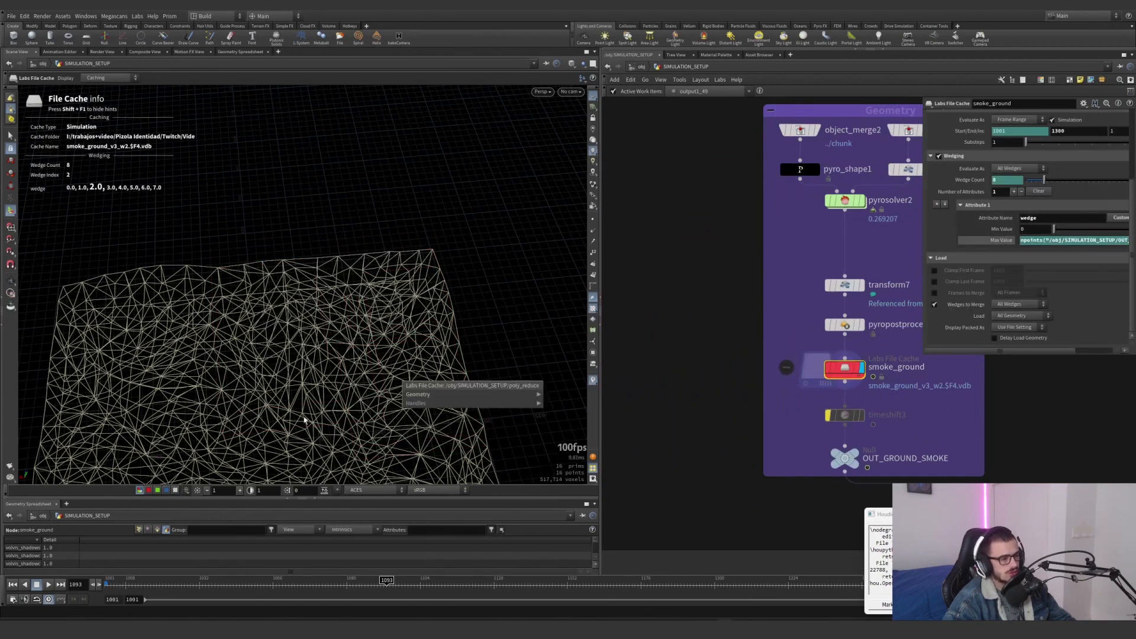
Examine the ground smoke wedges on the dune terrain from above and show the other scene objects ghosted around them
{"action": "scroll", "coordinate": [340, 321], "scroll_direction": "down", "scroll_amount": 3}
{"action": "middle_click_drag", "start_coordinate": [341, 321], "coordinate": [358, 166]}
{"action": "left_click_drag", "start_coordinate": [358, 166], "coordinate": [406, 331]}
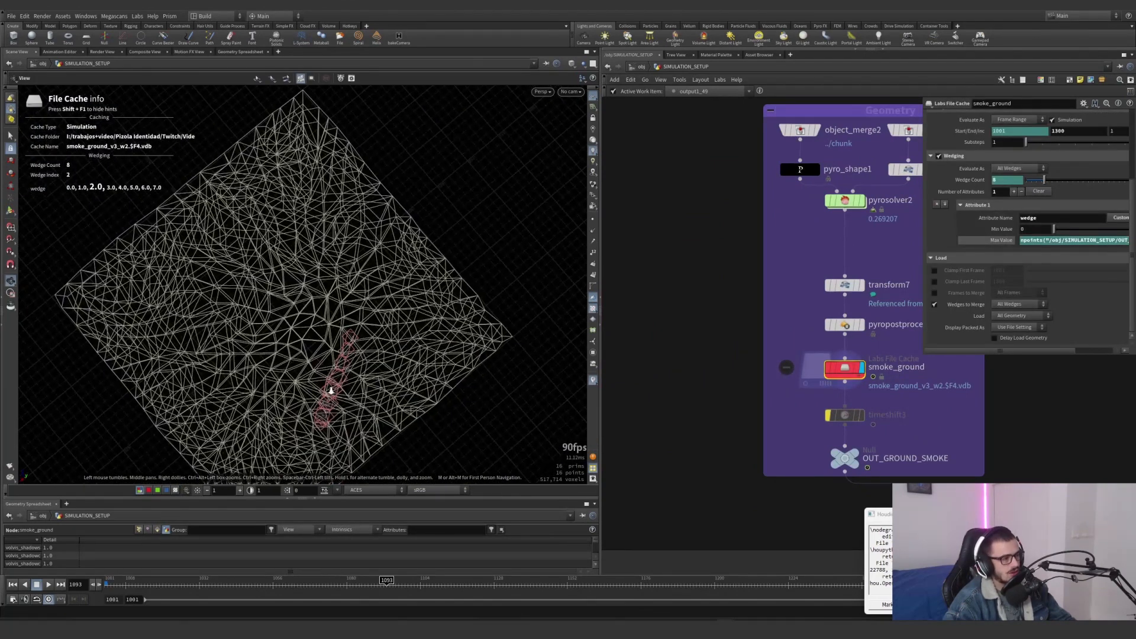
{"action": "scroll", "coordinate": [406, 342], "scroll_direction": "up", "scroll_amount": 6}
{"action": "middle_click_drag", "start_coordinate": [406, 342], "coordinate": [400, 307]}
{"action": "scroll", "coordinate": [401, 307], "scroll_direction": "down", "scroll_amount": 1}
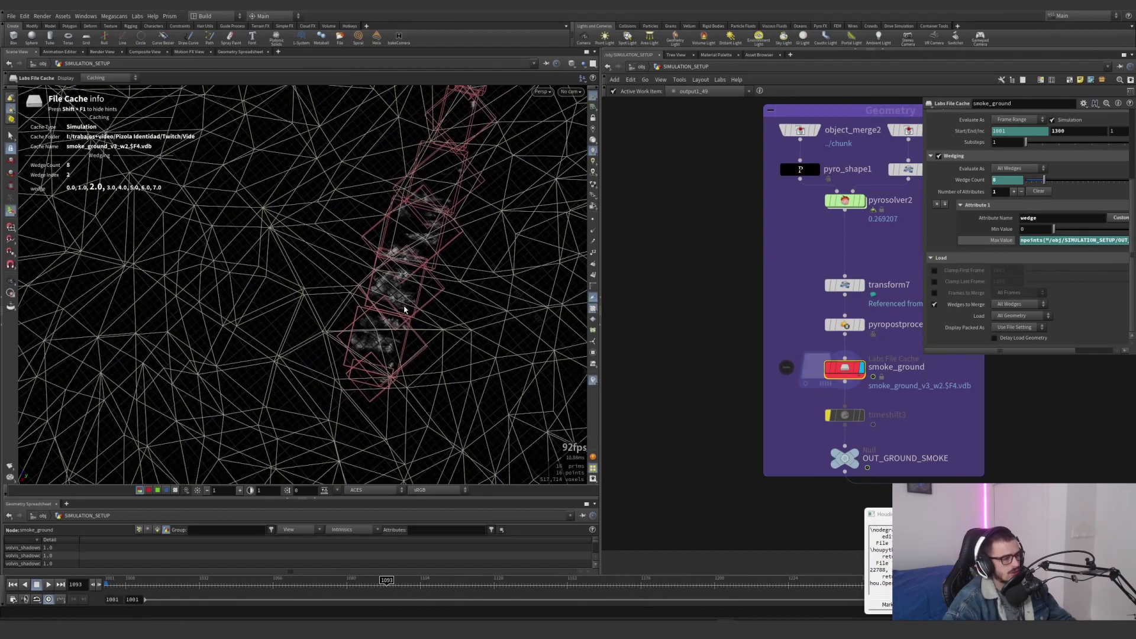
{"action": "left_click", "coordinate": [584, 67]}
{"action": "left_click", "coordinate": [588, 73]}
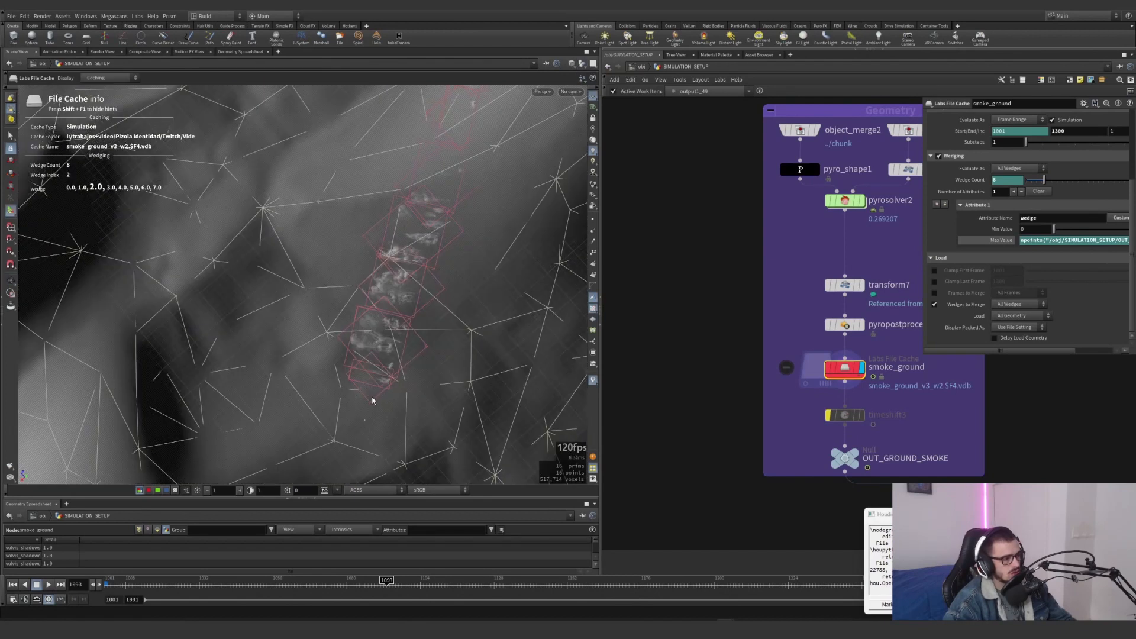
Set the icon scale of cam1 to 100 at the object level and go back inside SIMULATION_SETUP
{"action": "middle_click_drag", "start_coordinate": [363, 420], "coordinate": [408, 341]}
{"action": "scroll", "coordinate": [409, 341], "scroll_direction": "up", "scroll_amount": 1}
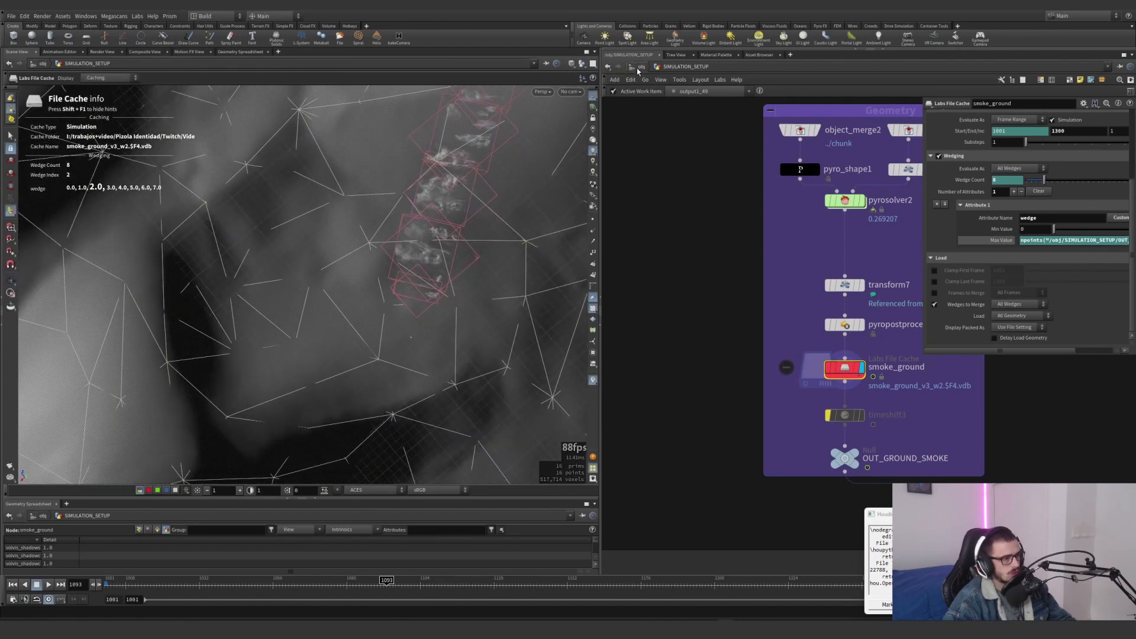
{"action": "left_click", "coordinate": [638, 68]}
{"action": "left_click", "coordinate": [789, 374]}
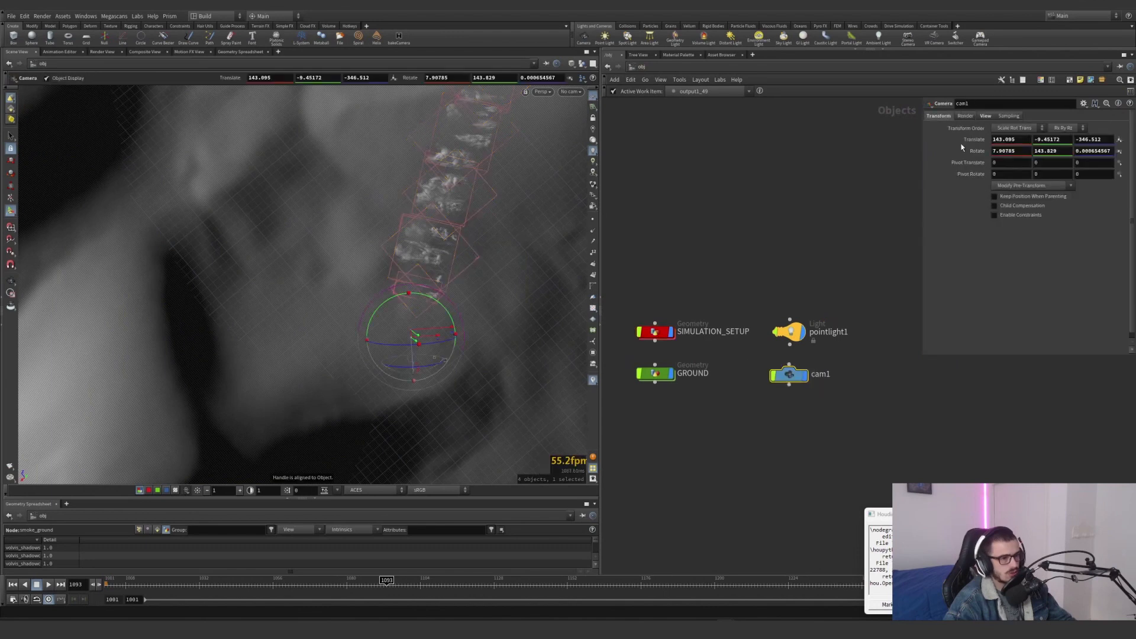
{"action": "left_click", "coordinate": [984, 116]}
{"action": "type", "text": "00"}
{"action": "key", "text": "Return"}
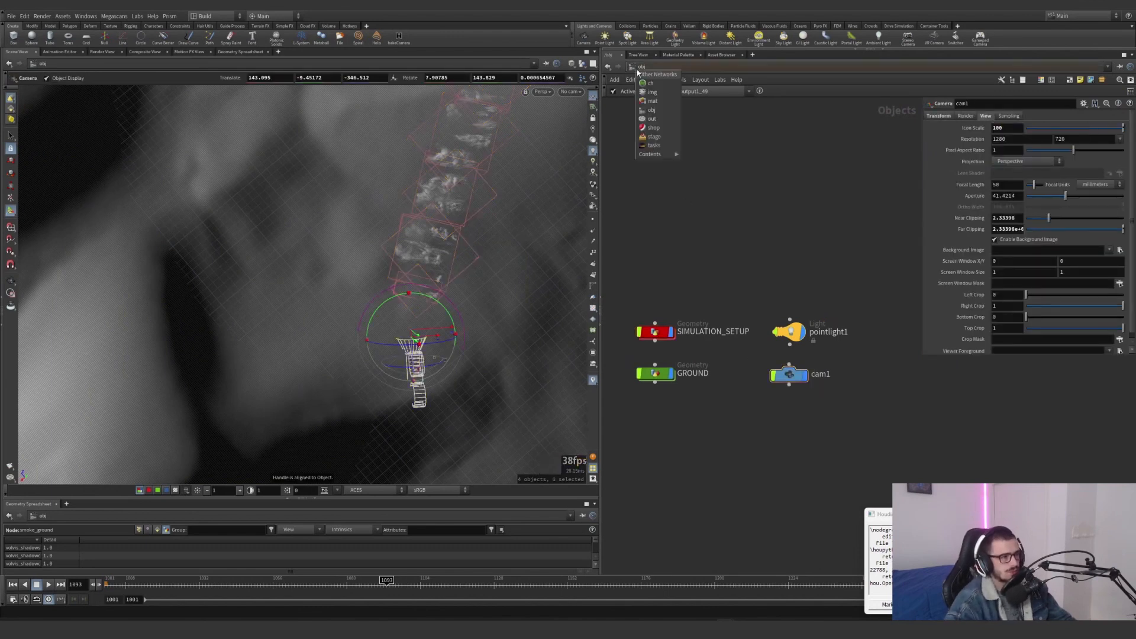
{"action": "double_click", "coordinate": [656, 336]}
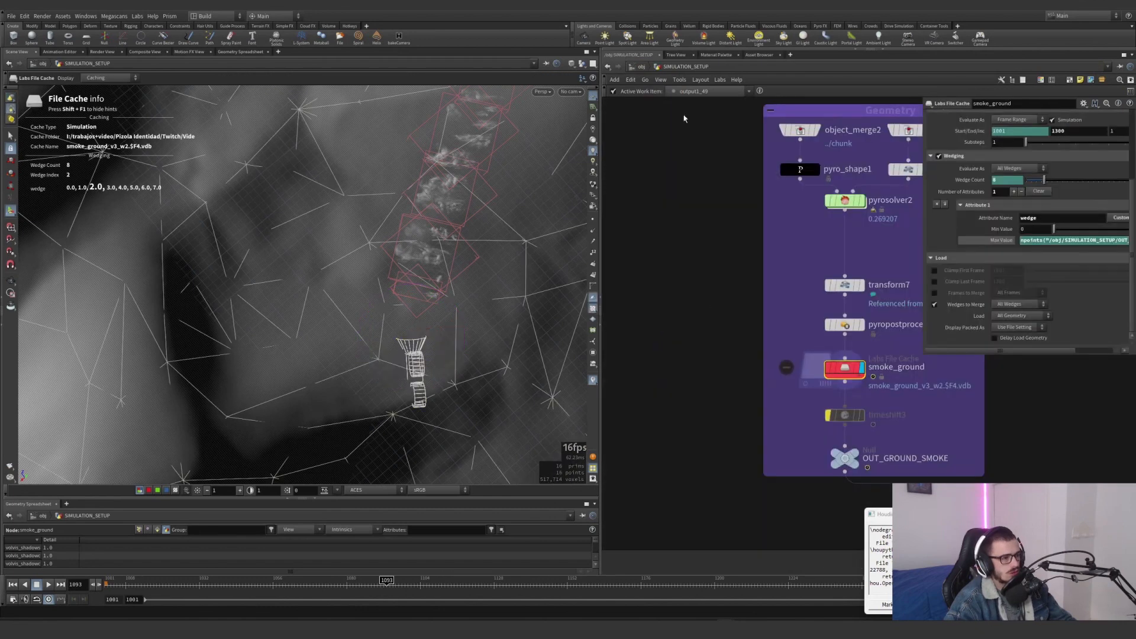
Examine the camera's position relative to the ground smoke wedges and dismiss the autosave prompt without saving
{"action": "left_click_drag", "start_coordinate": [408, 222], "coordinate": [491, 192], "text": "alt"}
{"action": "right_click_drag", "start_coordinate": [502, 183], "coordinate": [414, 219], "text": "alt"}
{"action": "middle_click_drag", "start_coordinate": [367, 296], "coordinate": [332, 394], "text": "alt"}
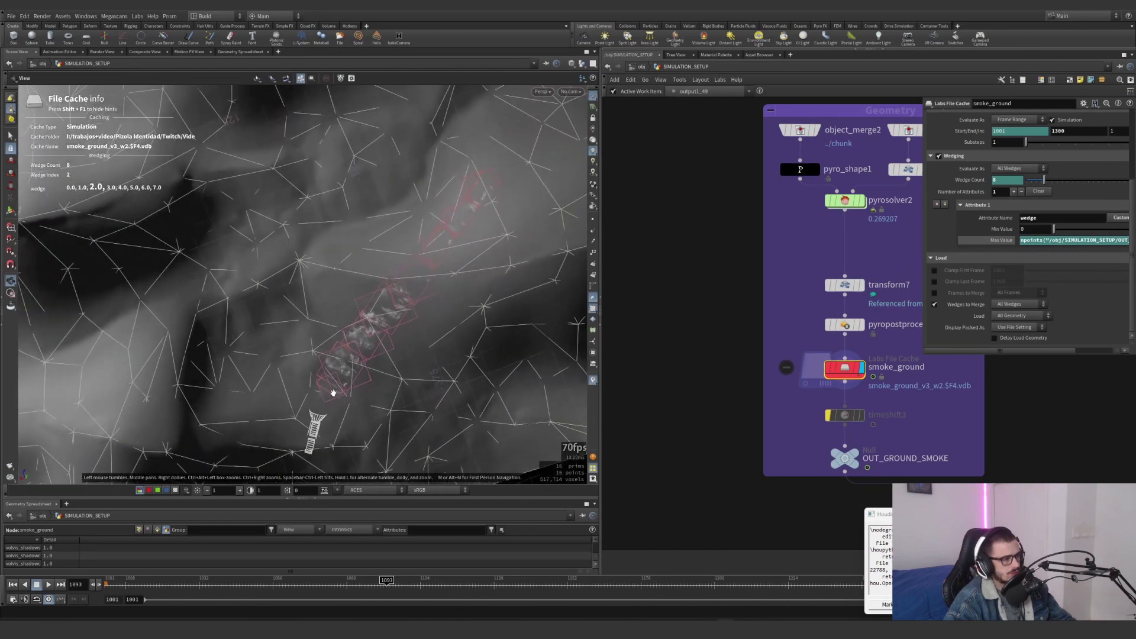
{"action": "left_click_drag", "start_coordinate": [332, 395], "coordinate": [344, 250], "text": "alt"}
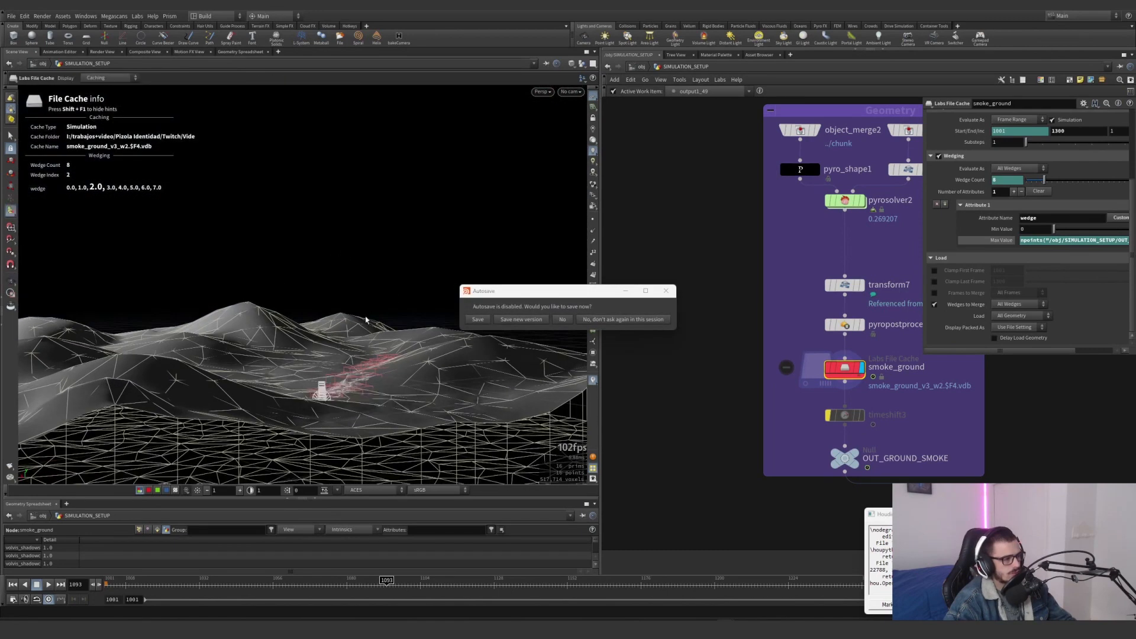
{"action": "left_click", "coordinate": [666, 291]}
Select pizola_frustum2 and template null1 to view the camera frustum over the smoke wedges from above
{"action": "scroll", "coordinate": [836, 309], "scroll_direction": "down", "scroll_amount": 10}
{"action": "scroll", "coordinate": [705, 332], "scroll_direction": "up", "scroll_amount": 8}
{"action": "middle_click_drag", "start_coordinate": [622, 302], "coordinate": [795, 332]}
{"action": "scroll", "coordinate": [690, 324], "scroll_direction": "up", "scroll_amount": 4}
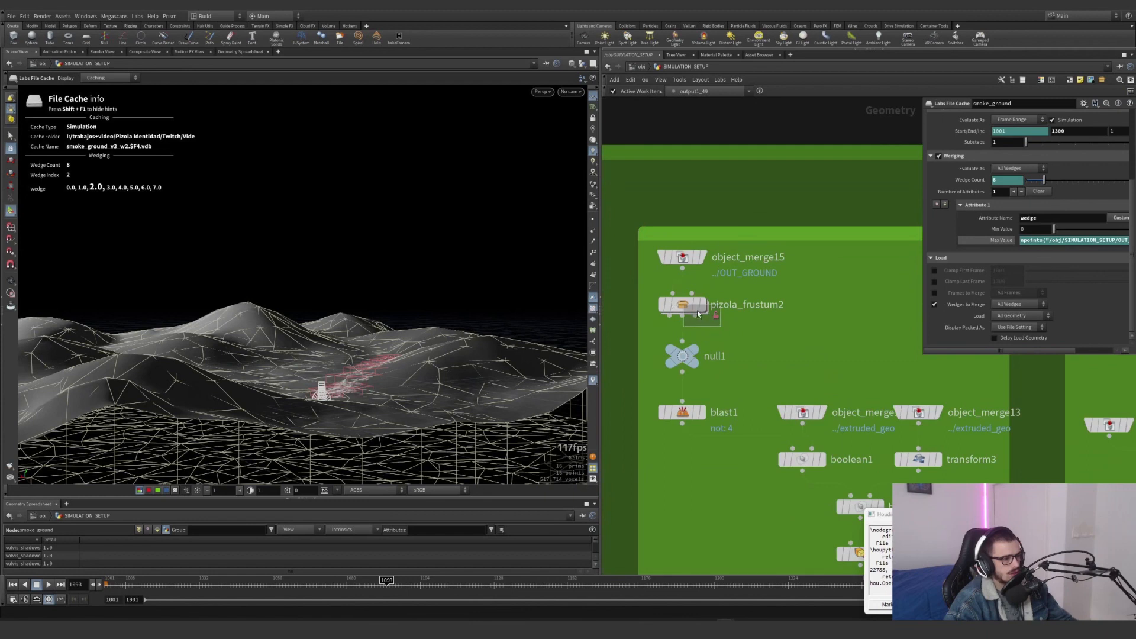
{"action": "left_click_drag", "start_coordinate": [697, 310], "coordinate": [684, 304]}
{"action": "left_click", "coordinate": [694, 363]}
{"action": "left_click_drag", "start_coordinate": [362, 307], "coordinate": [366, 426], "text": "alt"}
{"action": "middle_click_drag", "start_coordinate": [365, 425], "coordinate": [362, 327], "text": "alt"}
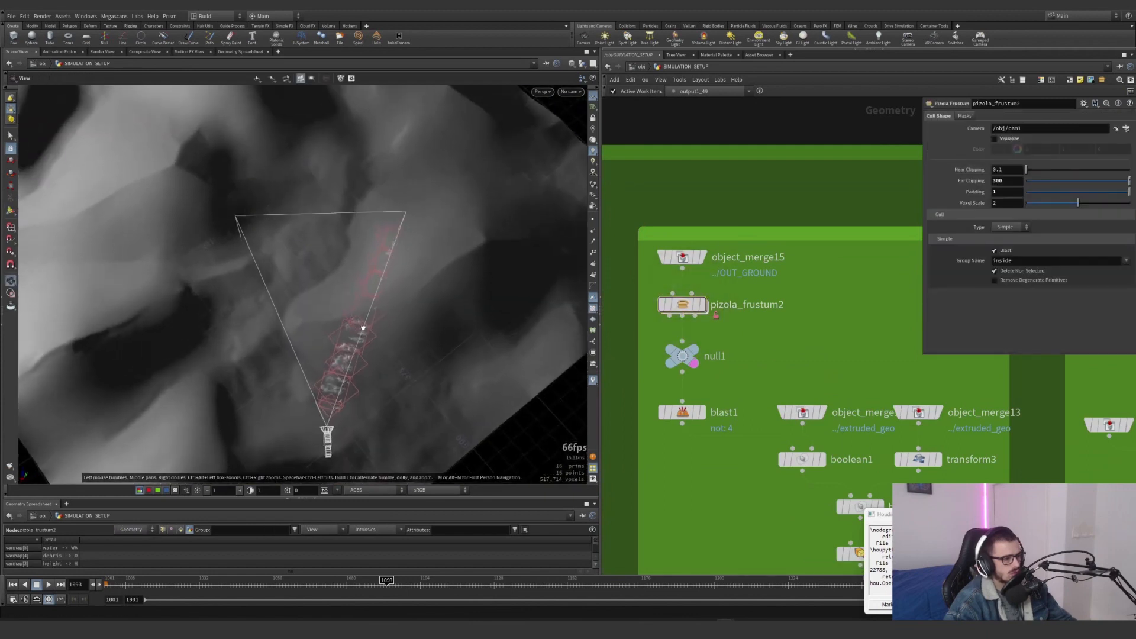
{"action": "left_click_drag", "start_coordinate": [363, 327], "coordinate": [336, 372], "text": "alt"}
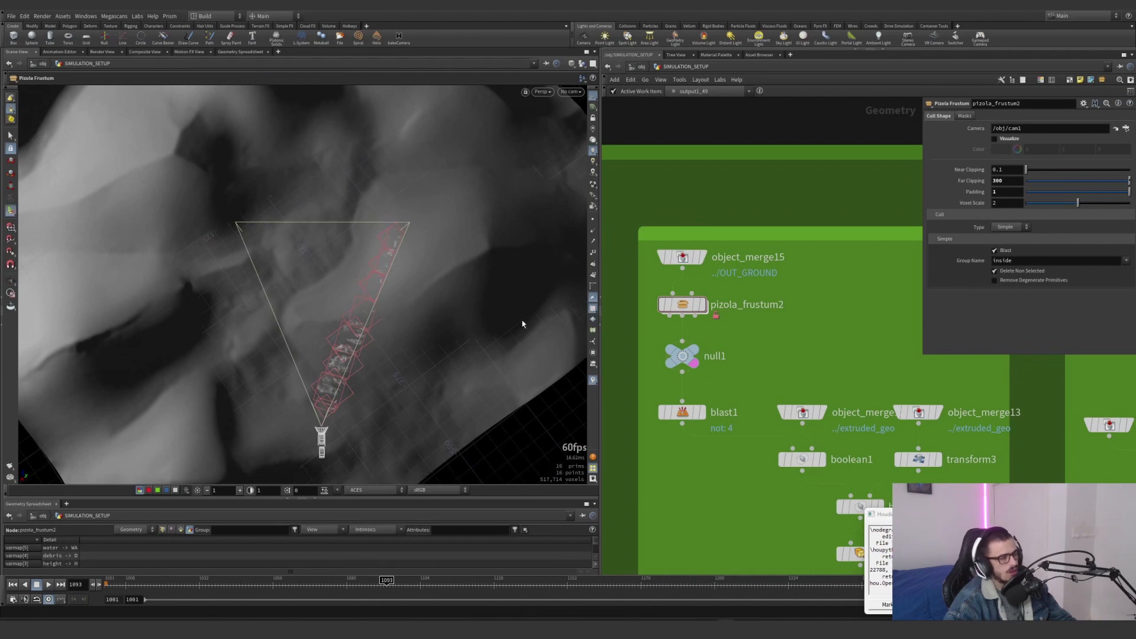
{"action": "right_click_drag", "start_coordinate": [358, 326], "coordinate": [387, 300], "text": "alt"}
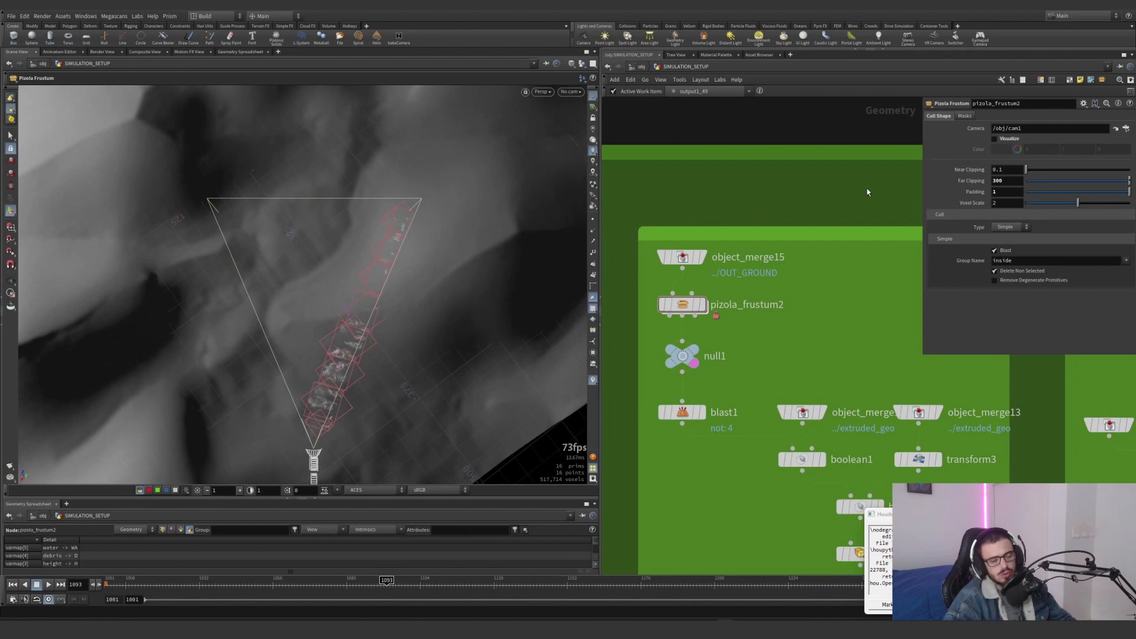
Display object_merge15's ground geometry in the pre source generation network and hide the other scene objects
{"action": "scroll", "coordinate": [829, 253], "scroll_direction": "down", "scroll_amount": 6}
{"action": "scroll", "coordinate": [812, 252], "scroll_direction": "up", "scroll_amount": 4}
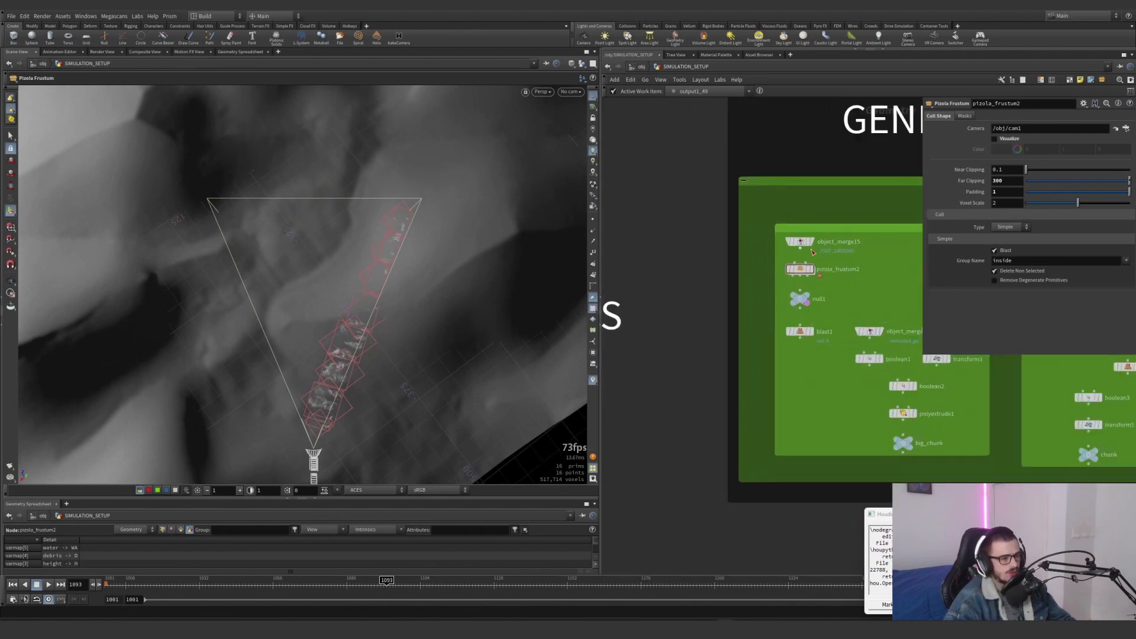
{"action": "scroll", "coordinate": [812, 252], "scroll_direction": "up", "scroll_amount": 3}
{"action": "left_click", "coordinate": [793, 236]}
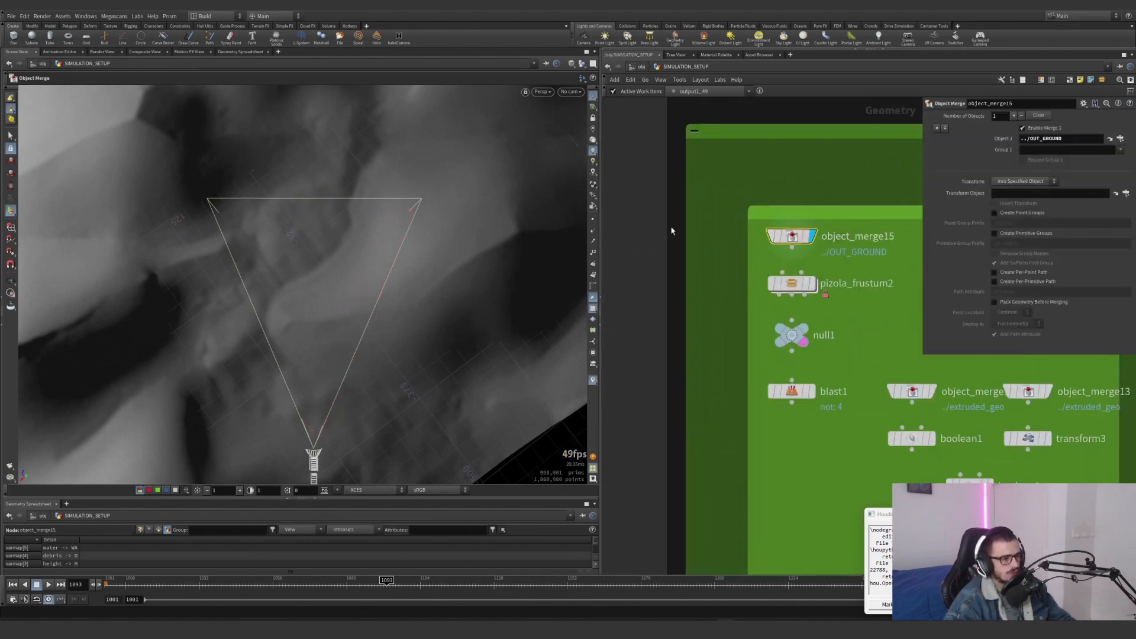
{"action": "left_click", "coordinate": [572, 65]}
{"action": "left_click", "coordinate": [583, 65]}
{"action": "left_click", "coordinate": [593, 94]}
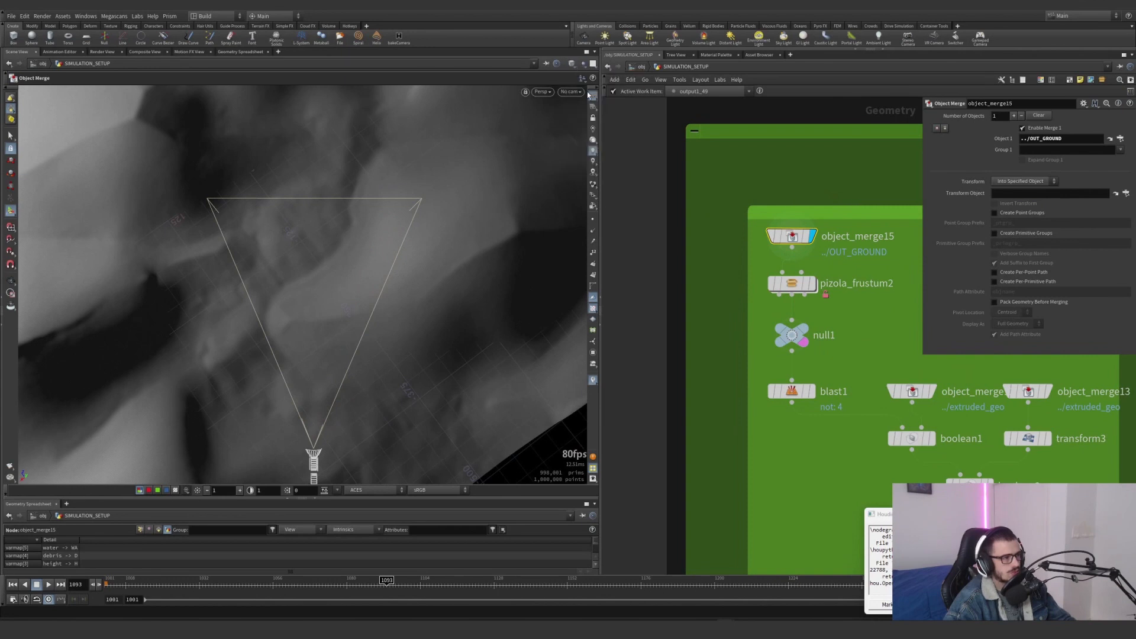
{"action": "left_click_drag", "start_coordinate": [365, 309], "coordinate": [346, 239], "text": "alt"}
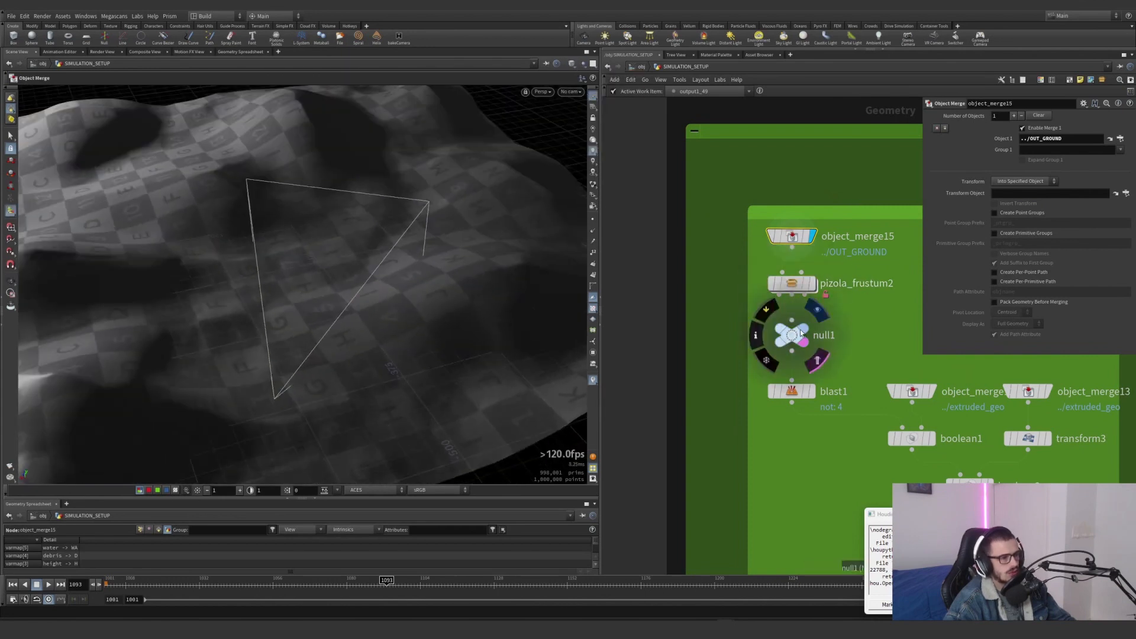
Display the solid frustum geometry of null1 and dismiss the console window over the network
{"action": "key", "text": "r"}
{"action": "left_click", "coordinate": [789, 329]}
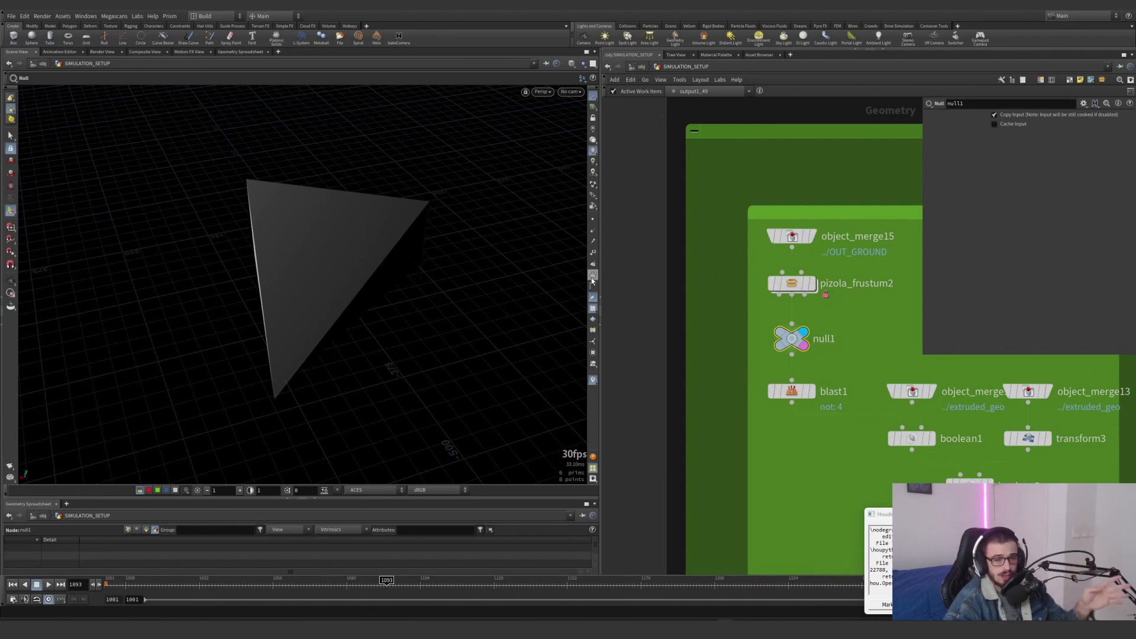
{"action": "left_click", "coordinate": [1117, 514]}
{"action": "middle_click_drag", "start_coordinate": [846, 320], "coordinate": [801, 291]}
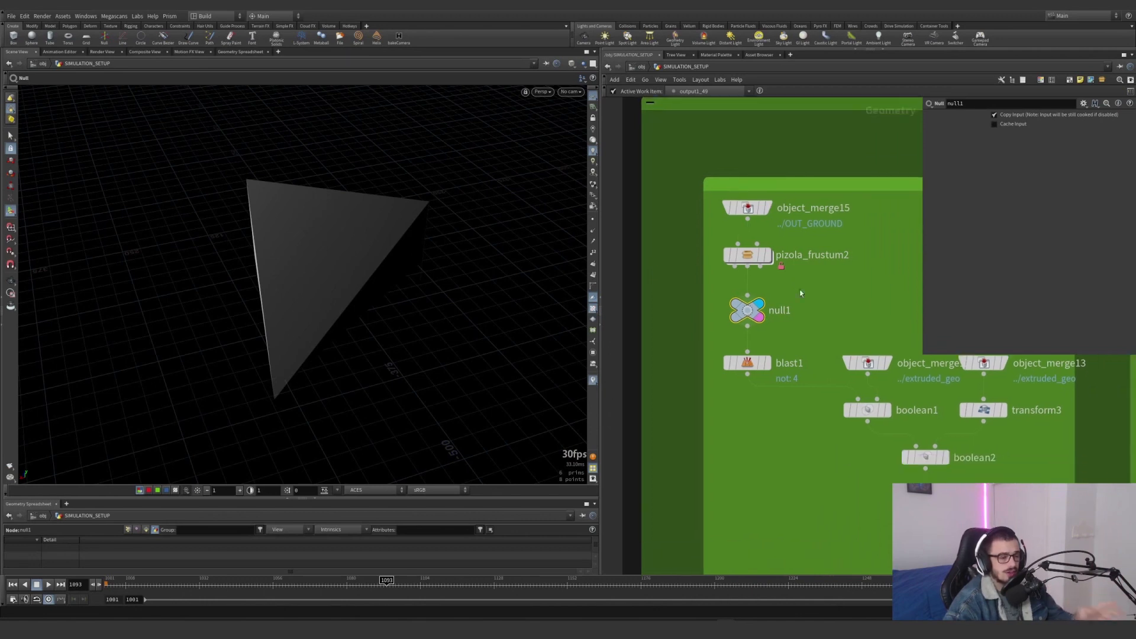
Display the single frustum face kept by blast1, followed by the extruded ground in object_merge12
{"action": "left_click", "coordinate": [767, 364]}
{"action": "left_click_drag", "start_coordinate": [406, 297], "coordinate": [398, 243]}
{"action": "middle_click_drag", "start_coordinate": [744, 430], "coordinate": [654, 407]}
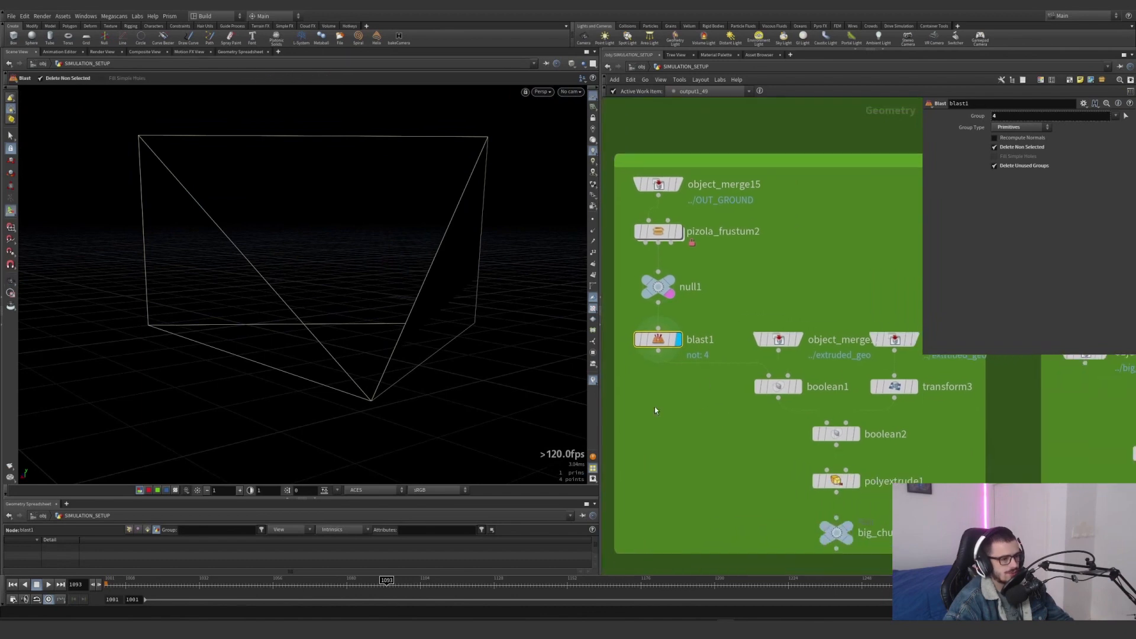
{"action": "left_click", "coordinate": [798, 339]}
{"action": "left_click", "coordinate": [779, 339]}
{"action": "left_click_drag", "start_coordinate": [331, 296], "coordinate": [474, 326]}
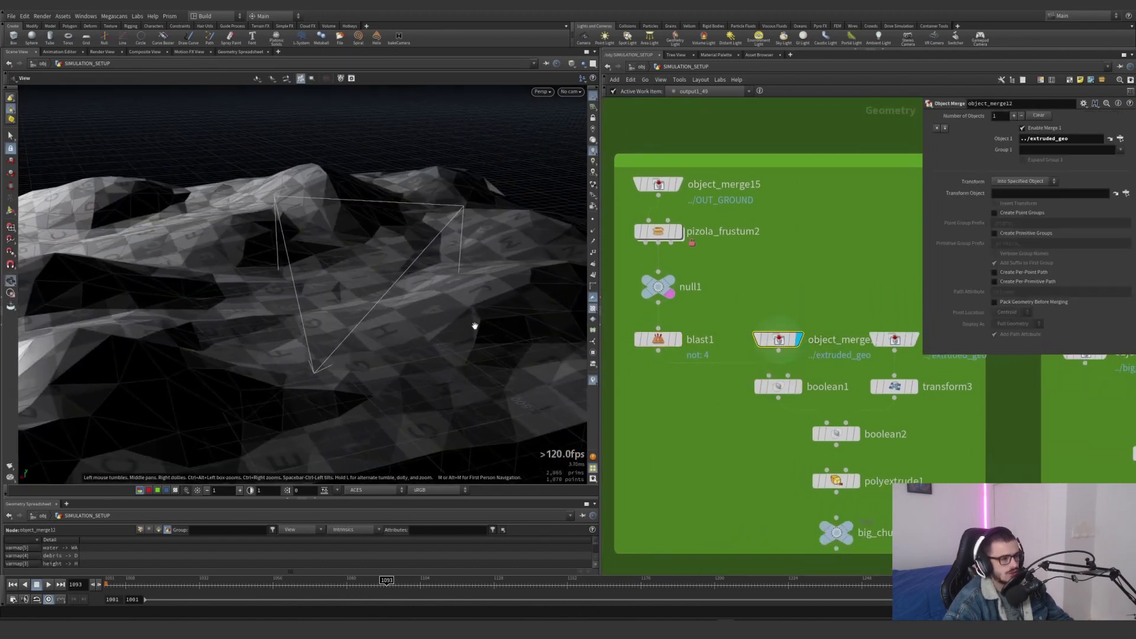
{"action": "middle_click_drag", "start_coordinate": [715, 393], "coordinate": [643, 408]}
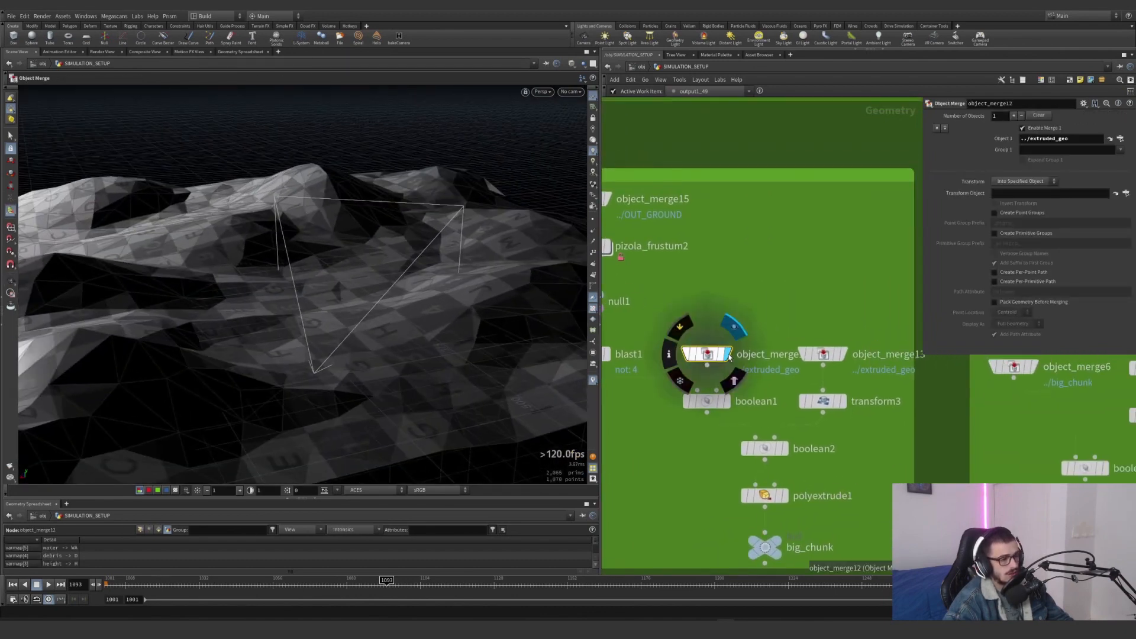
Display boolean1's cut frustum face and template object_merge12's extruded ground as a wireframe around it
{"action": "left_click", "coordinate": [727, 401]}
{"action": "left_click", "coordinate": [705, 401]}
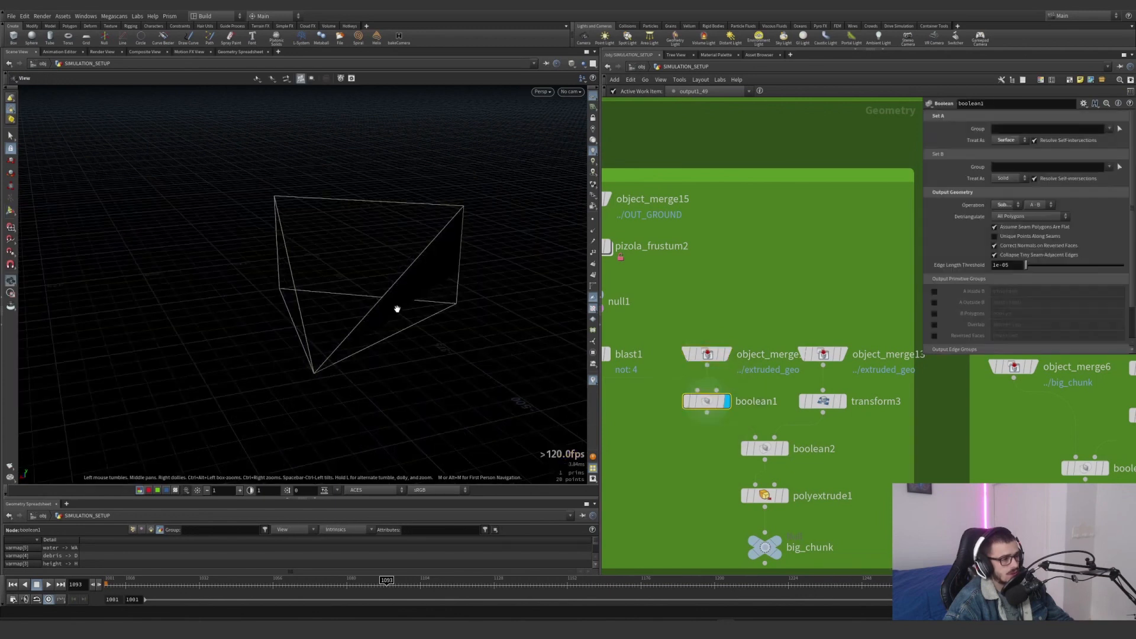
{"action": "left_click_drag", "start_coordinate": [396, 309], "coordinate": [514, 314]}
{"action": "left_click", "coordinate": [594, 140]}
{"action": "left_click_drag", "start_coordinate": [207, 269], "coordinate": [561, 269], "text": "alt"}
{"action": "scroll", "coordinate": [429, 294], "scroll_direction": "down", "scroll_amount": 2}
{"action": "left_click", "coordinate": [721, 359]}
{"action": "right_click_drag", "start_coordinate": [561, 269], "coordinate": [548, 312], "text": "alt"}
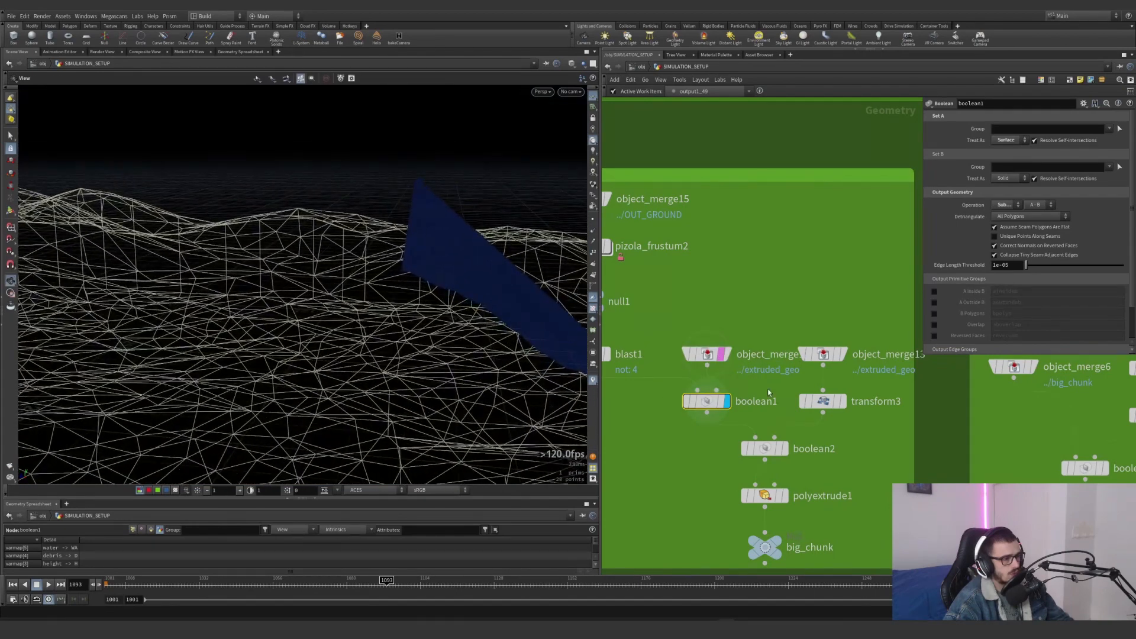
Compare transform3's vertically offset ground with the original extruded ground in object_merge12
{"action": "left_click", "coordinate": [843, 405]}
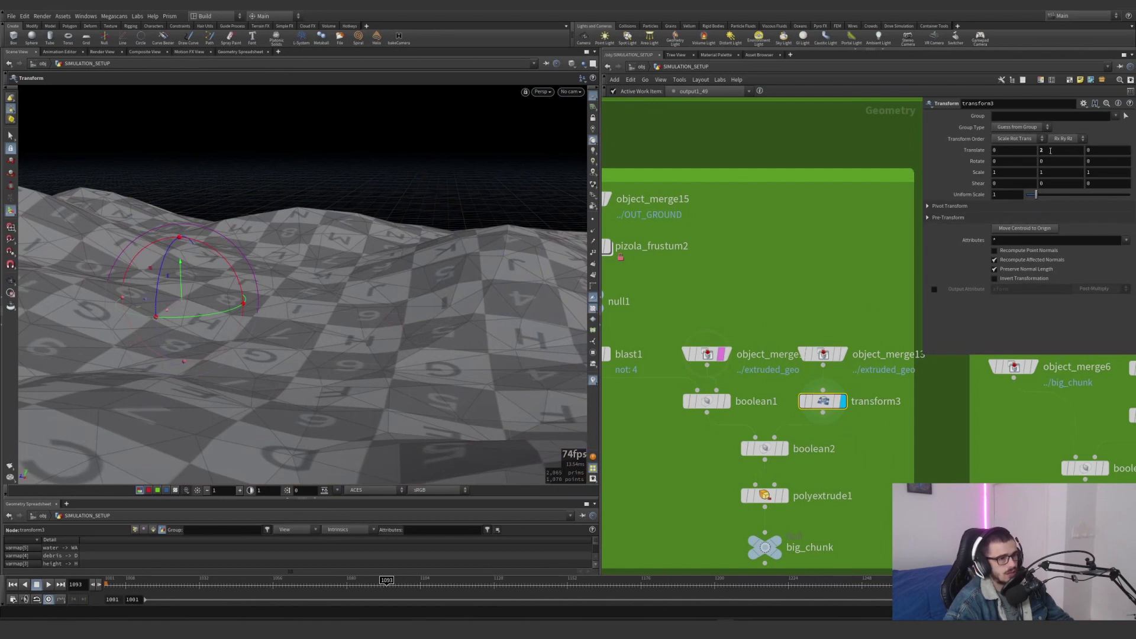
{"action": "left_click", "coordinate": [725, 353]}
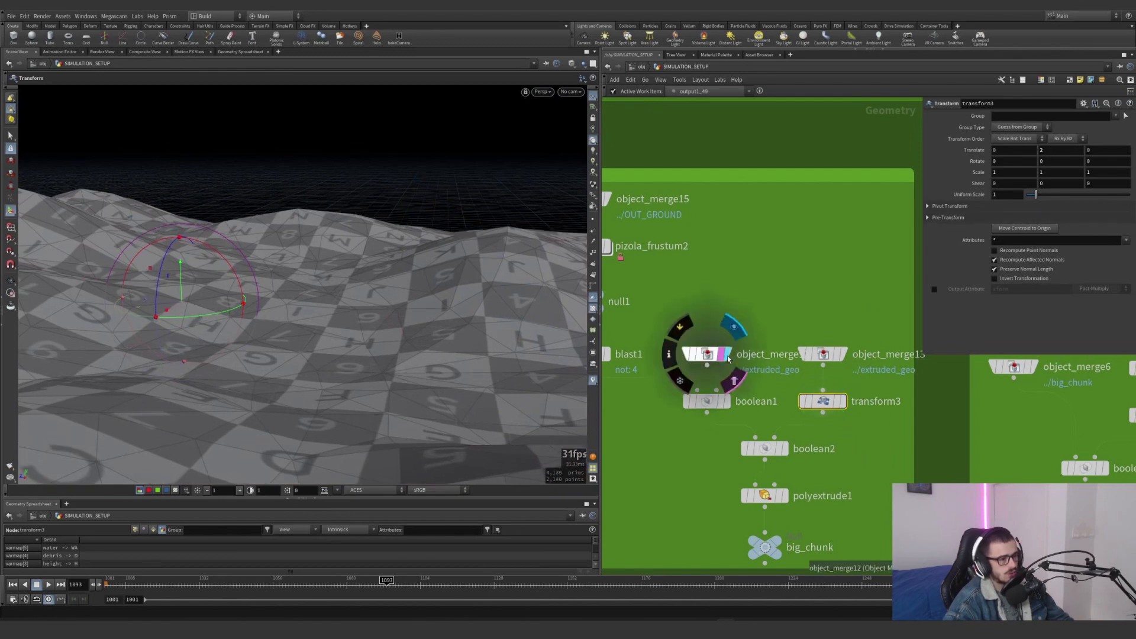
{"action": "left_click", "coordinate": [843, 402]}
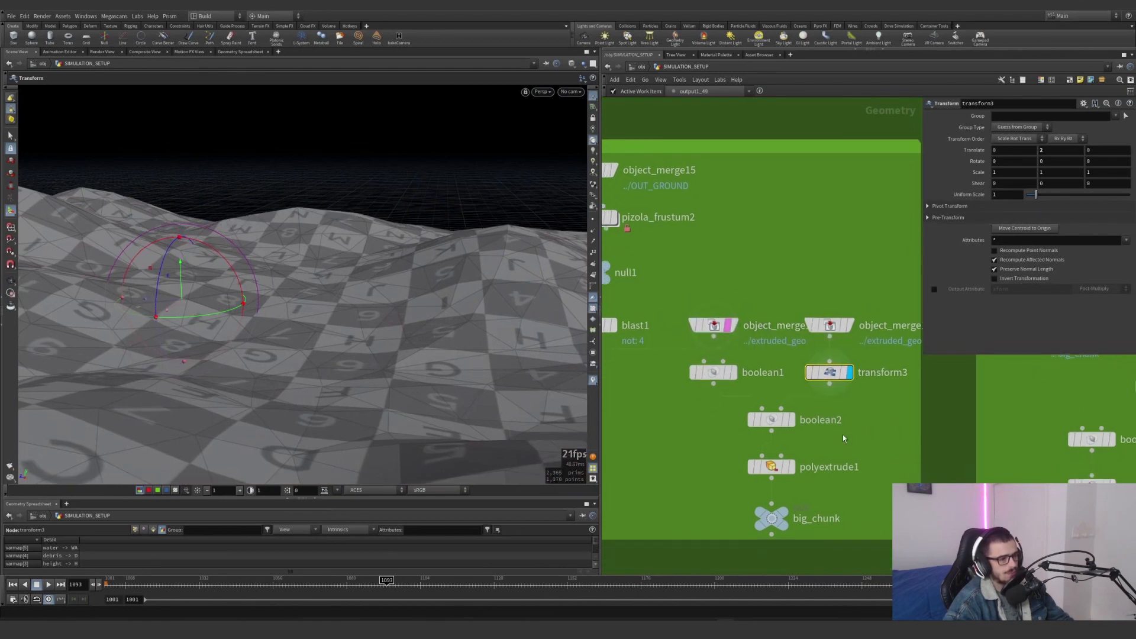
{"action": "middle_click_drag", "start_coordinate": [828, 437], "coordinate": [835, 409]}
Select and display boolean2's intersection strip and template null1's frustum to examine where the strip lies
{"action": "left_click", "coordinate": [733, 375]}
{"action": "left_click", "coordinate": [773, 420]}
{"action": "left_click", "coordinate": [792, 419]}
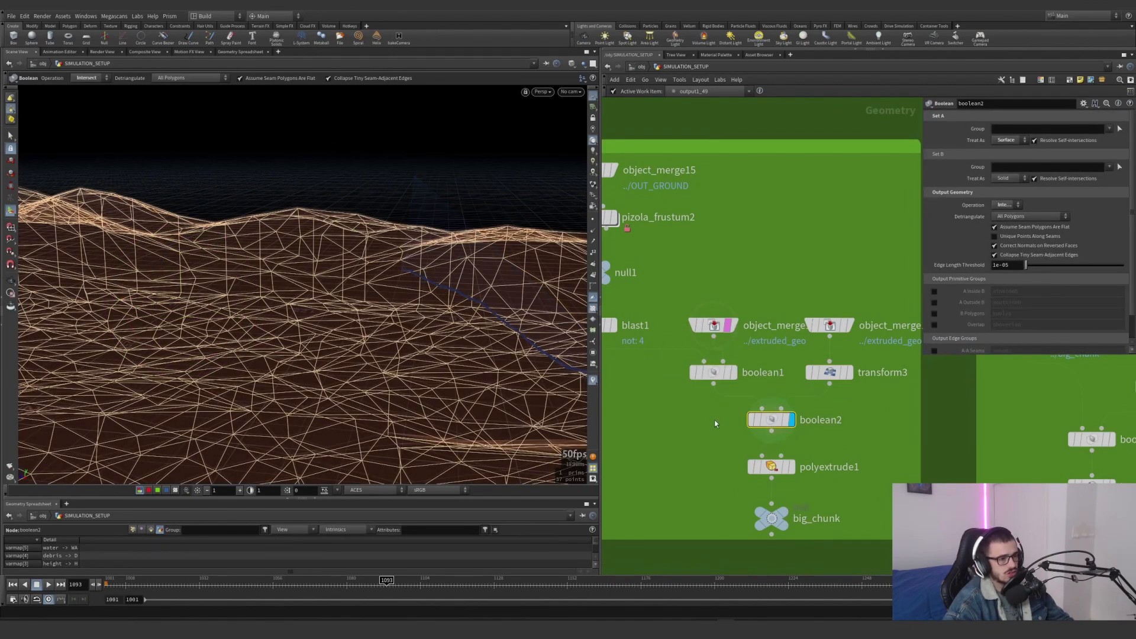
{"action": "left_click_drag", "start_coordinate": [520, 343], "coordinate": [313, 301], "text": "alt"}
{"action": "scroll", "coordinate": [633, 323], "scroll_direction": "down", "scroll_amount": 5}
{"action": "scroll", "coordinate": [619, 300], "scroll_direction": "up", "scroll_amount": 4}
{"action": "left_click", "coordinate": [628, 315]}
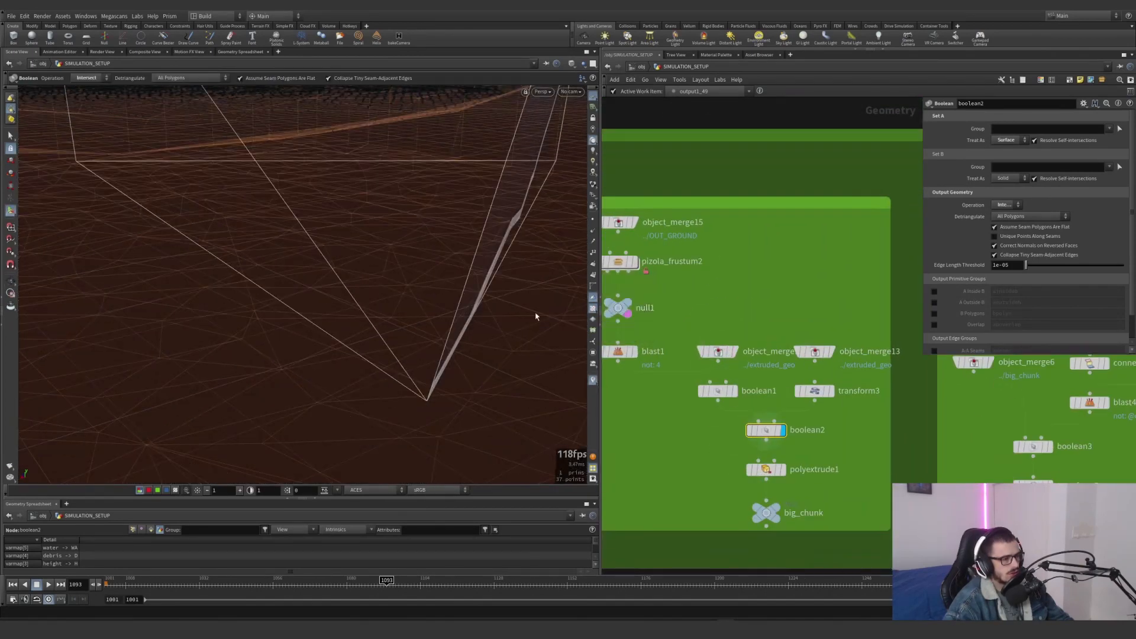
{"action": "key", "text": "Escape"}
{"action": "left_click_drag", "start_coordinate": [535, 317], "coordinate": [453, 335]}
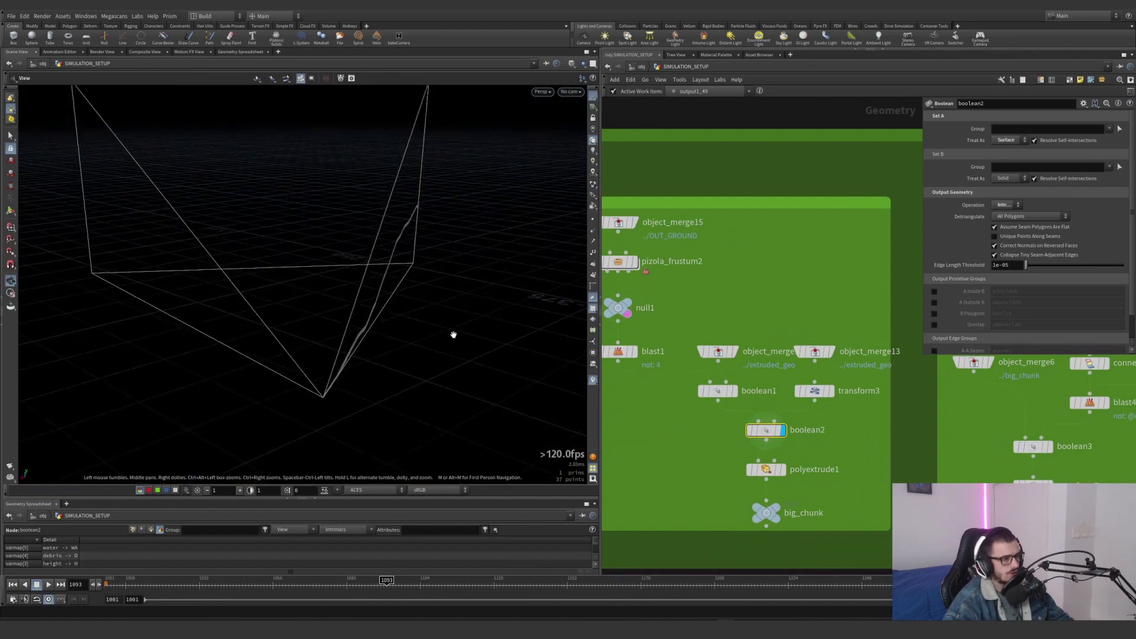
{"action": "key", "text": "Return"}
Select and display polyextrude1's extruded strip and undo the stray change made with its viewport handle
{"action": "middle_click_drag", "start_coordinate": [822, 471], "coordinate": [815, 414]}
{"action": "left_click", "coordinate": [778, 414]}
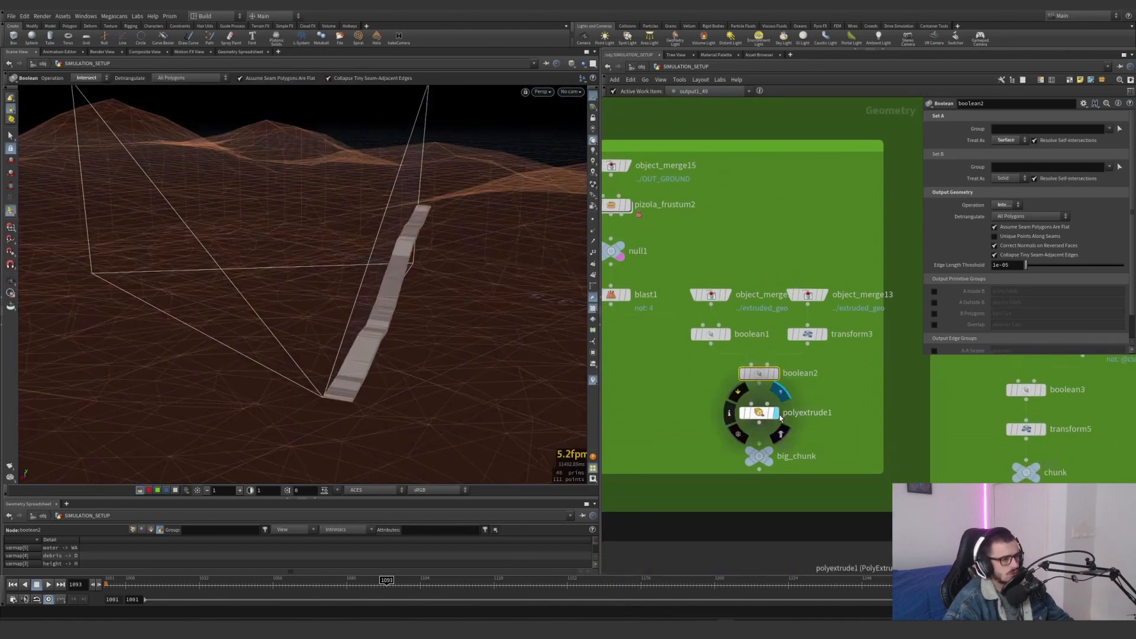
{"action": "left_click", "coordinate": [769, 413]}
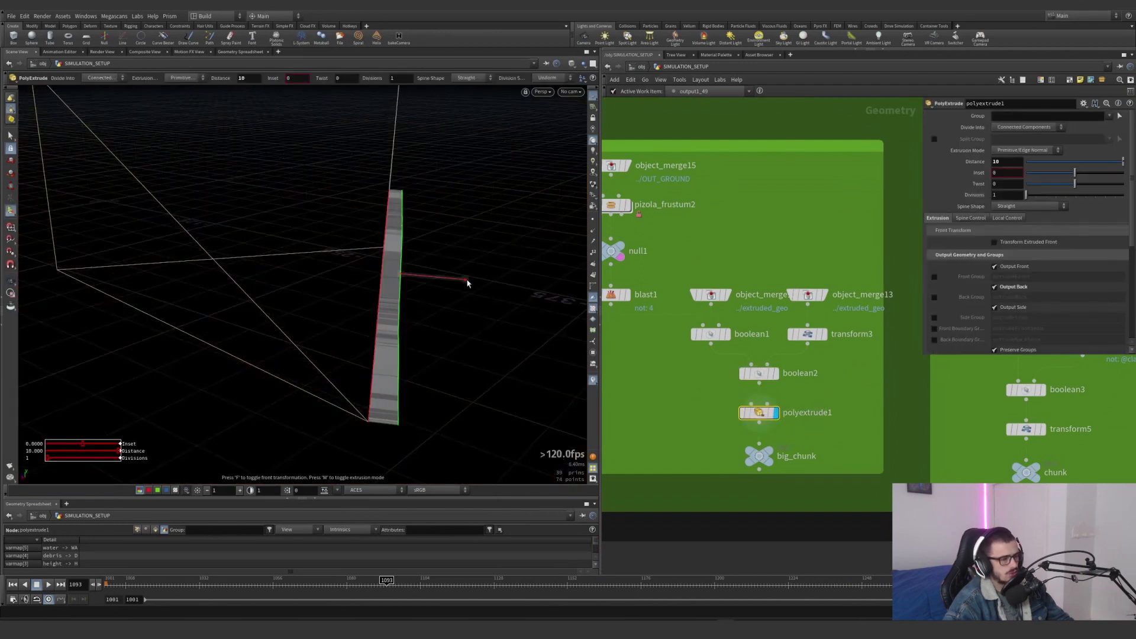
{"action": "left_click_drag", "start_coordinate": [467, 283], "coordinate": [558, 284]}
{"action": "key", "text": "ctrl+z"}
Display grid2, matchsize2 and object_merge7 in the chunk network to compare the fitted grid with the big chunk
{"action": "scroll", "coordinate": [793, 435], "scroll_direction": "down", "scroll_amount": 3}
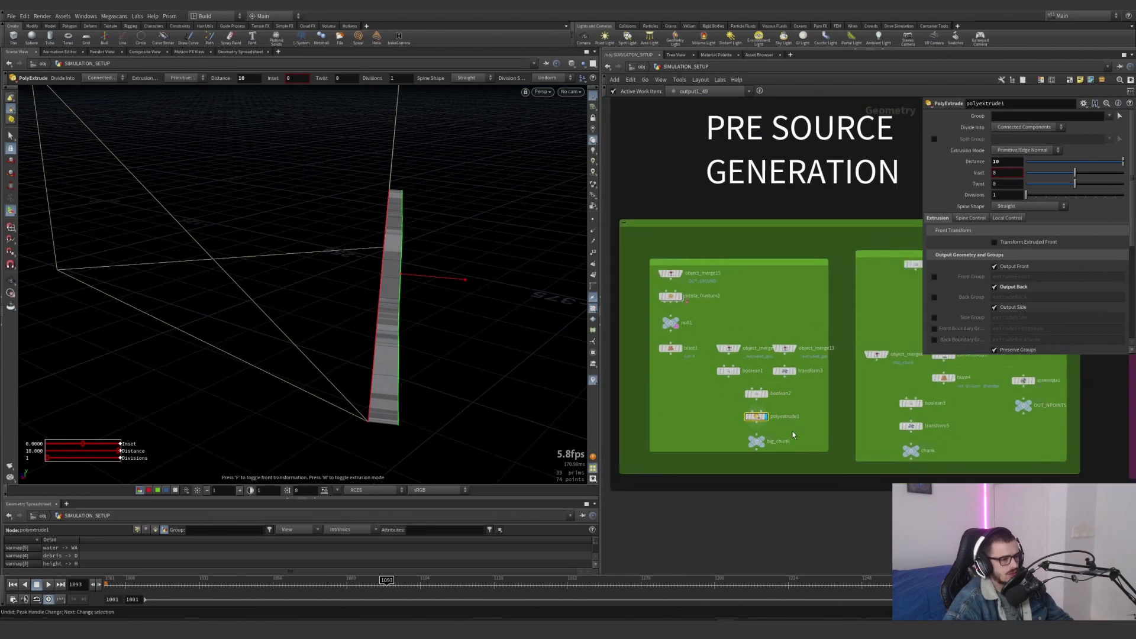
{"action": "scroll", "coordinate": [793, 435], "scroll_direction": "up", "scroll_amount": 3}
{"action": "scroll", "coordinate": [854, 400], "scroll_direction": "down", "scroll_amount": 3}
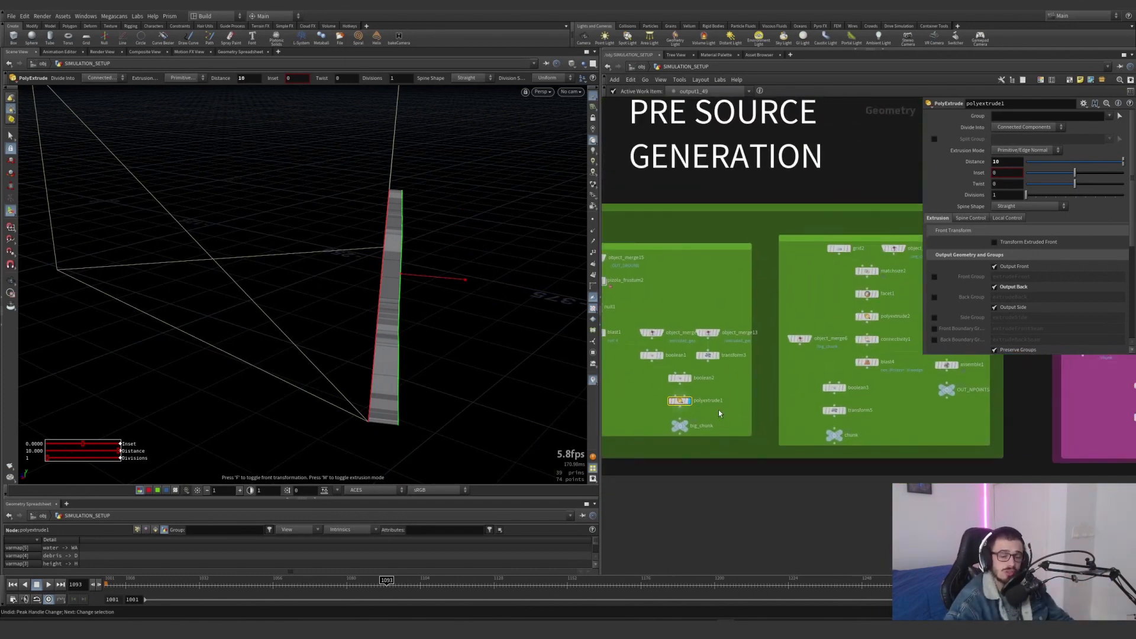
{"action": "scroll", "coordinate": [752, 296], "scroll_direction": "up", "scroll_amount": 3}
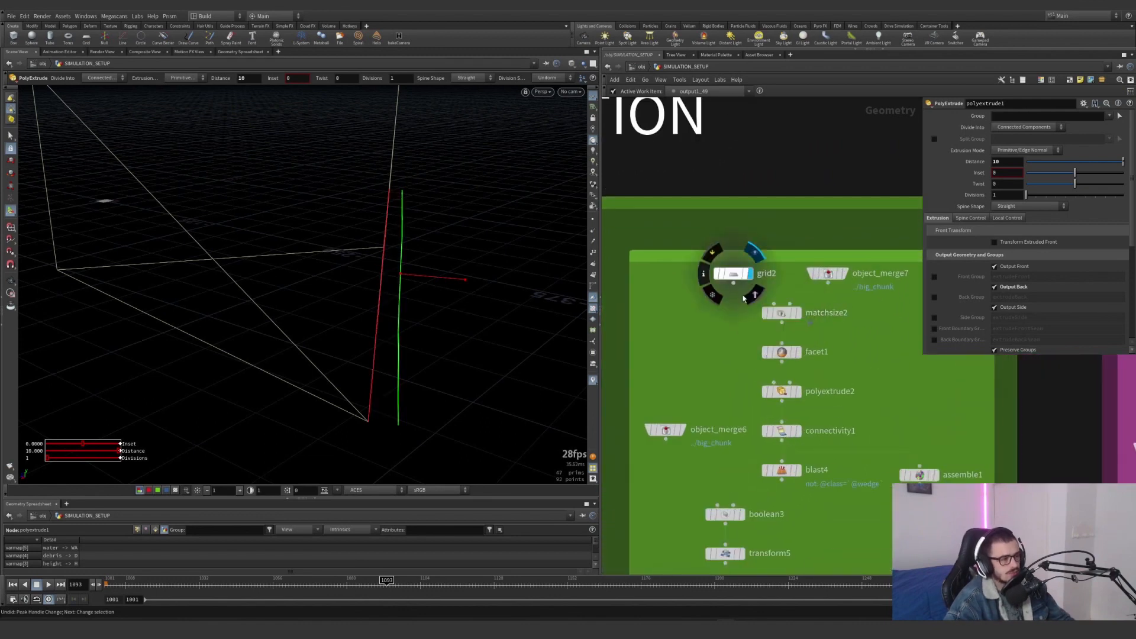
{"action": "left_click", "coordinate": [800, 312]}
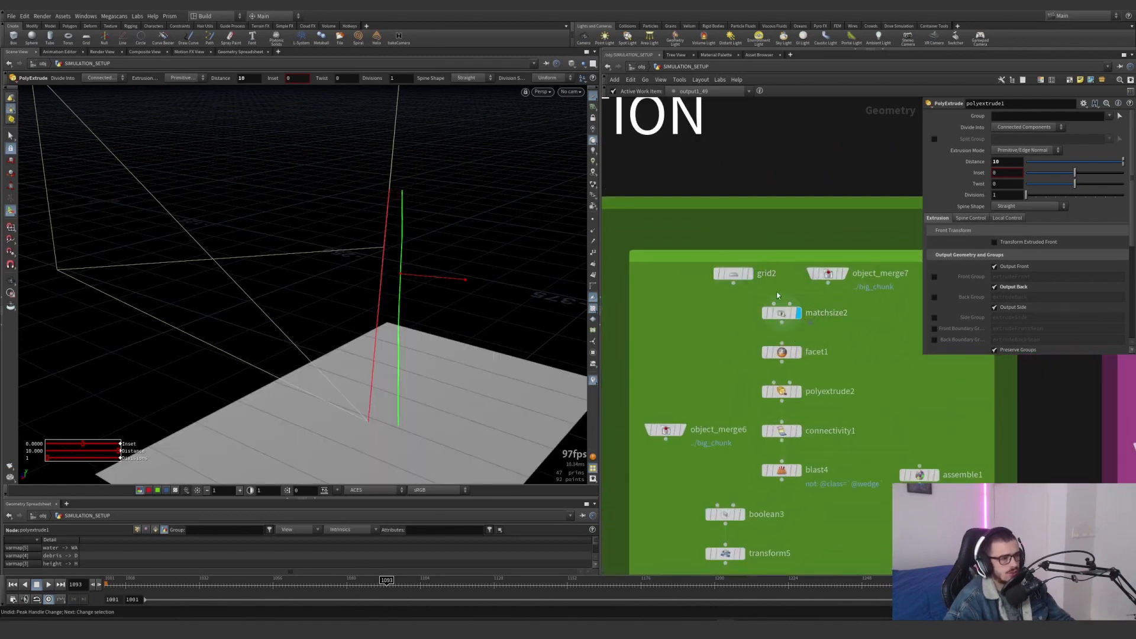
{"action": "right_click_drag", "start_coordinate": [331, 332], "coordinate": [170, 337], "text": "alt"}
{"action": "left_click_drag", "start_coordinate": [170, 337], "coordinate": [183, 387], "text": "alt"}
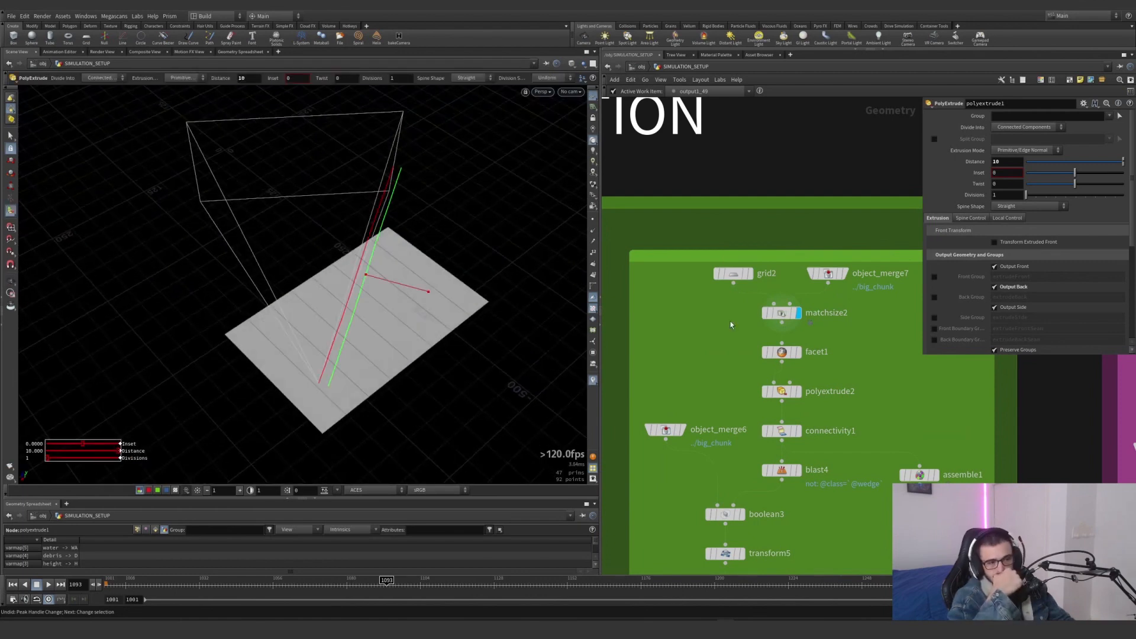
{"action": "left_click", "coordinate": [844, 273]}
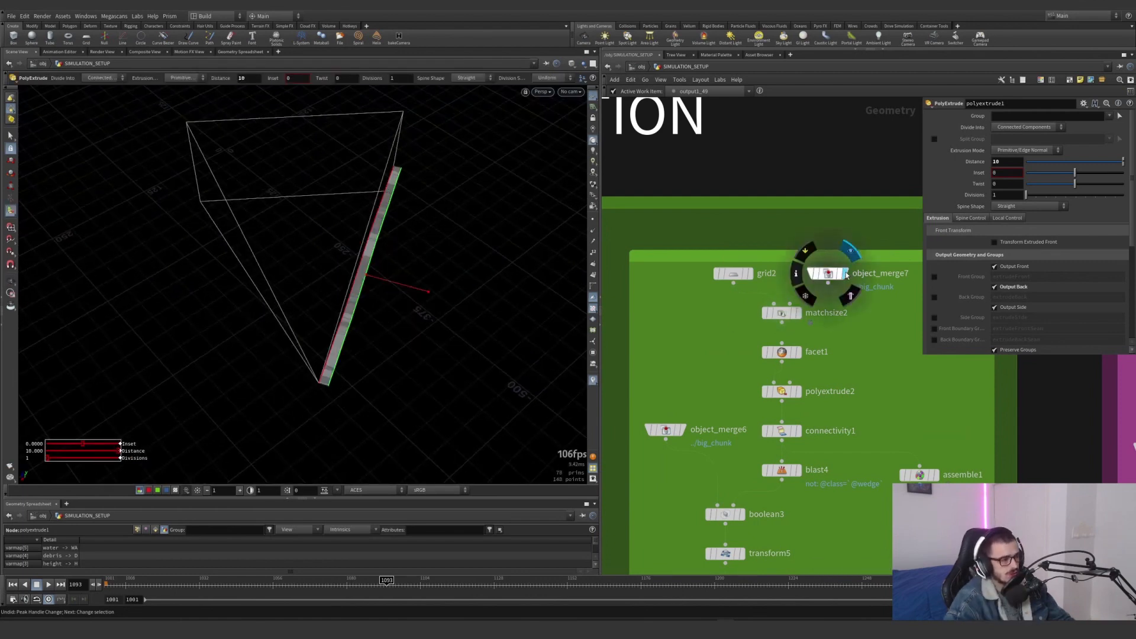
Display and select matchsize2 to compare the fitted grid with the big chunk's bounds from above and in perspective
{"action": "left_click", "coordinate": [799, 312]}
{"action": "left_click_drag", "start_coordinate": [852, 335], "coordinate": [762, 305]}
{"action": "left_click_drag", "start_coordinate": [388, 260], "coordinate": [352, 309], "text": "alt"}
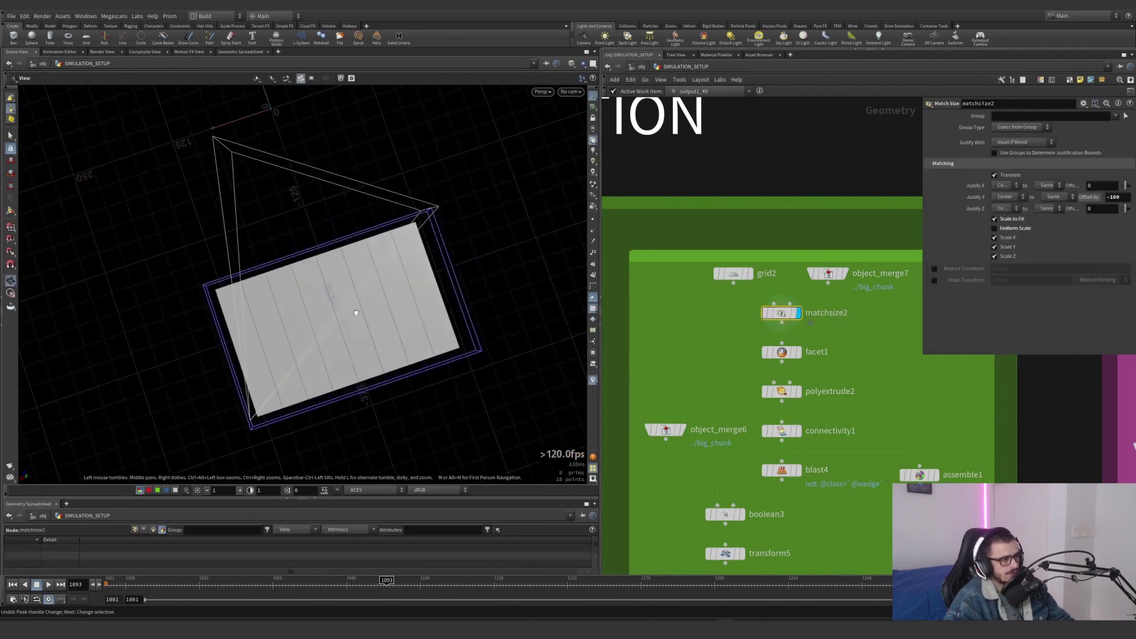
{"action": "key", "text": "space+2"}
{"action": "key", "text": "f"}
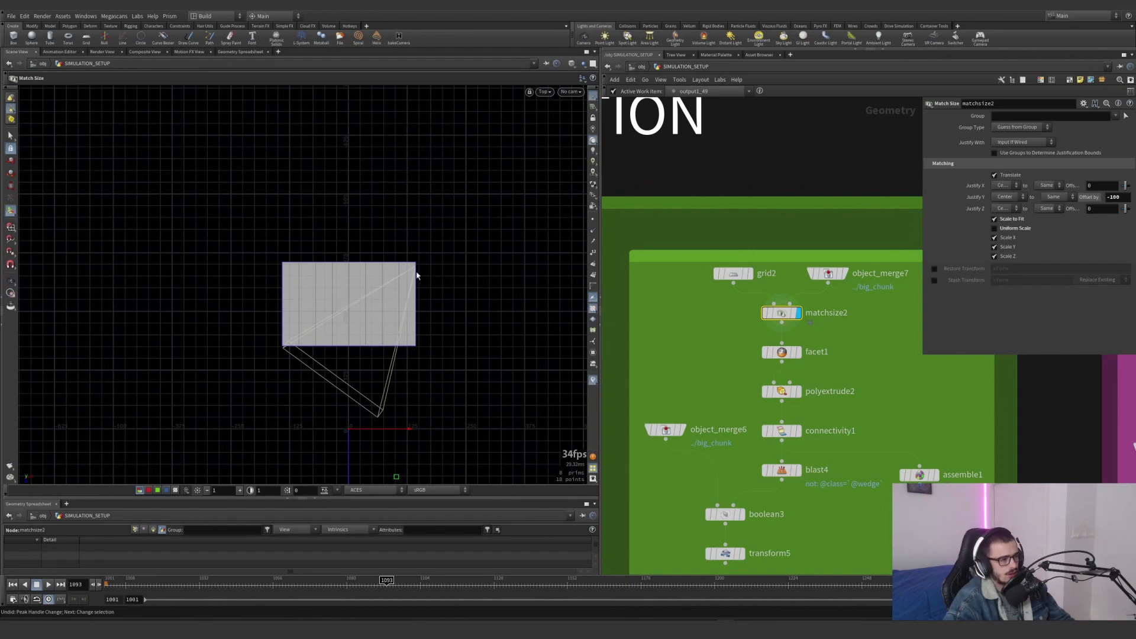
{"action": "key", "text": "space+1"}
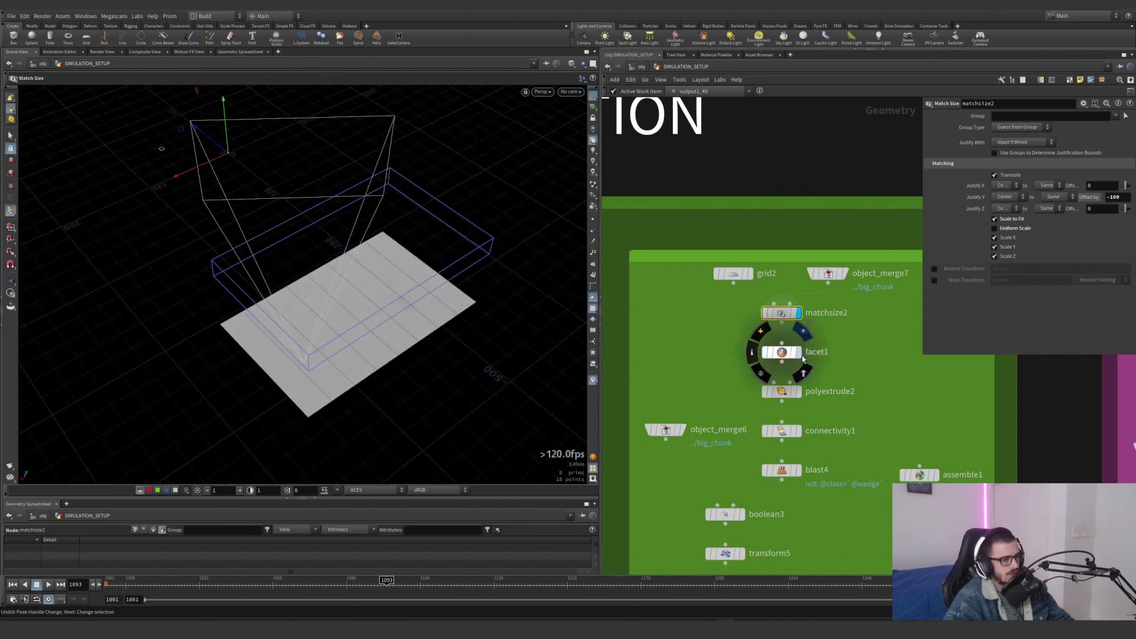
Display and select facet1 and polyextrude2 to follow how the grid strips get unique points and become slabs
{"action": "left_click", "coordinate": [796, 352]}
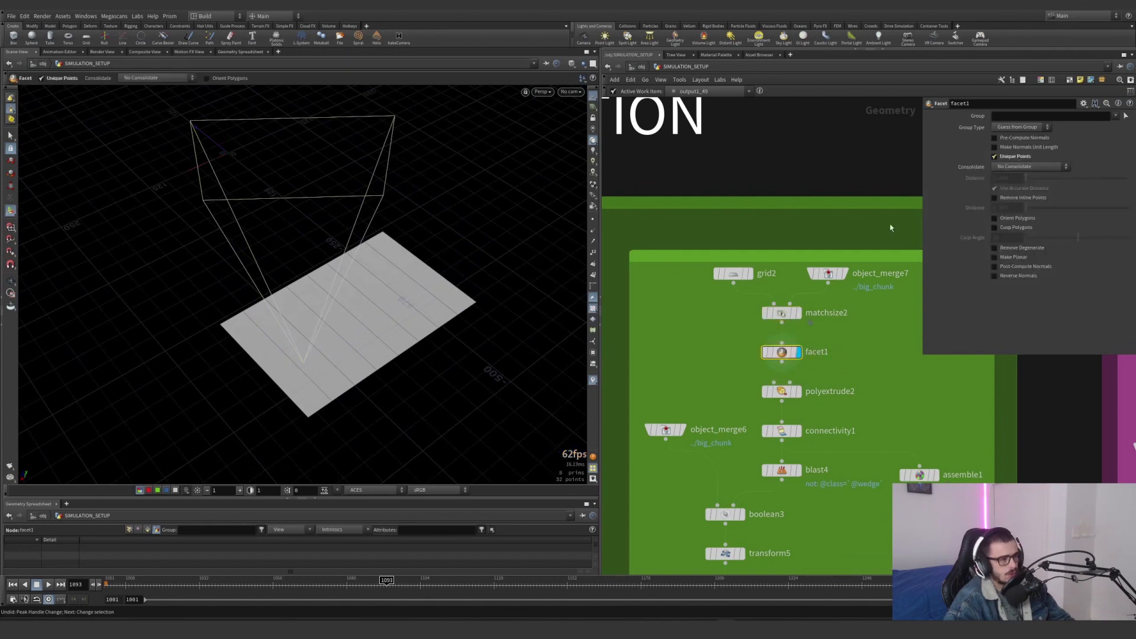
{"action": "double_click", "coordinate": [820, 392]}
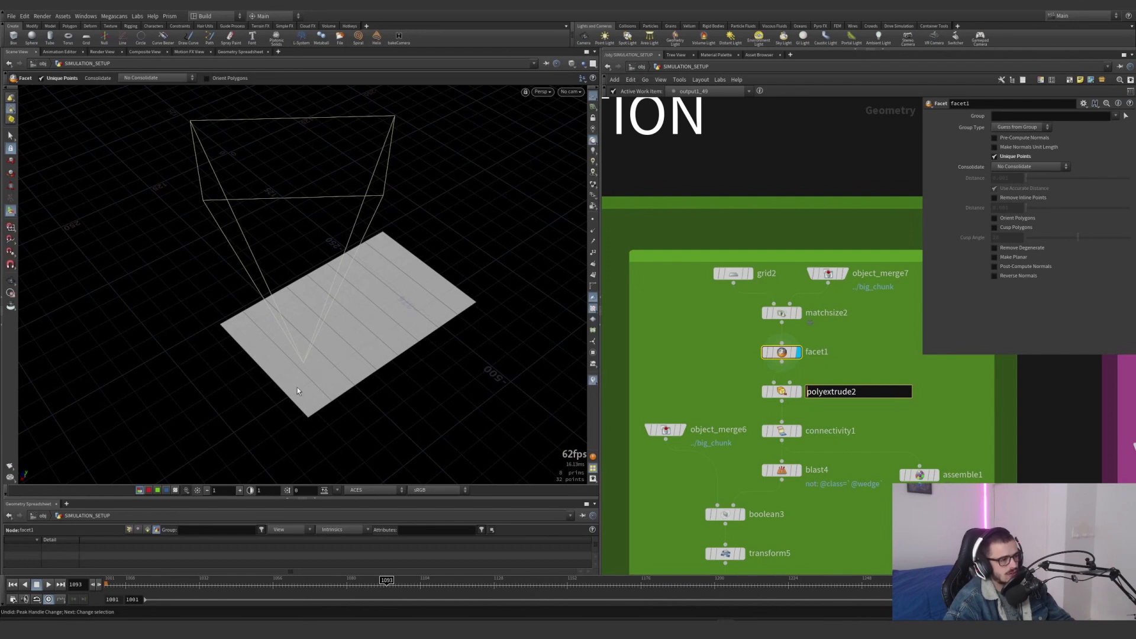
{"action": "left_click", "coordinate": [797, 392]}
{"action": "left_click_drag", "start_coordinate": [839, 410], "coordinate": [630, 364]}
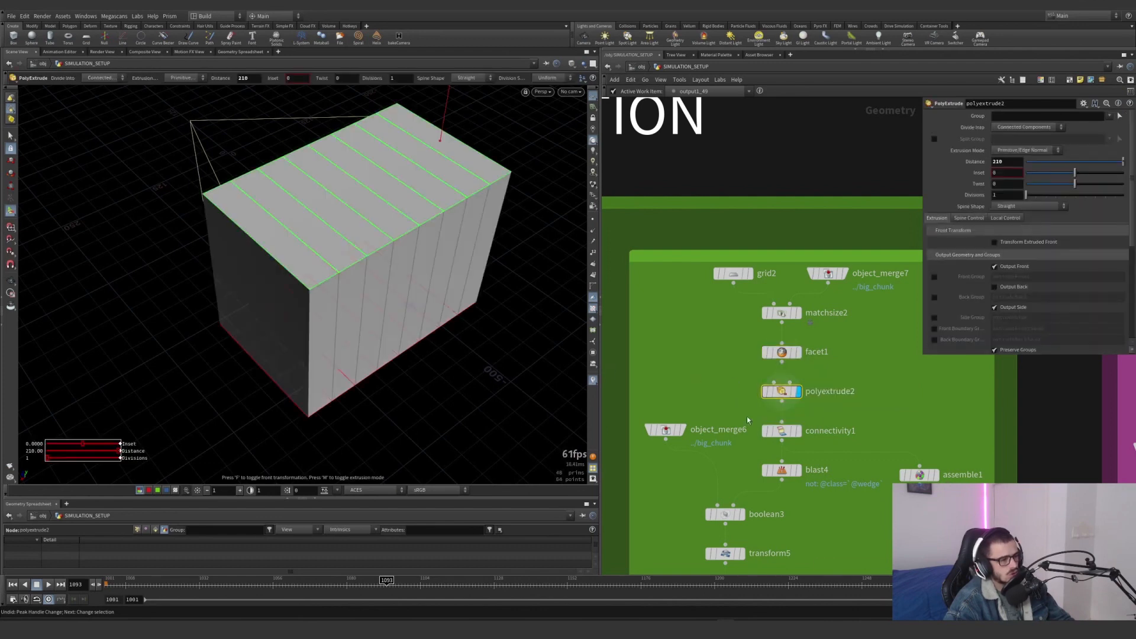
Display and select connectivity1 and blast4 to examine the class attribute and the slab isolated by the wedge expression
{"action": "left_click", "coordinate": [797, 432]}
{"action": "left_click", "coordinate": [781, 432]}
{"action": "middle_click_drag", "start_coordinate": [725, 398], "coordinate": [694, 333]}
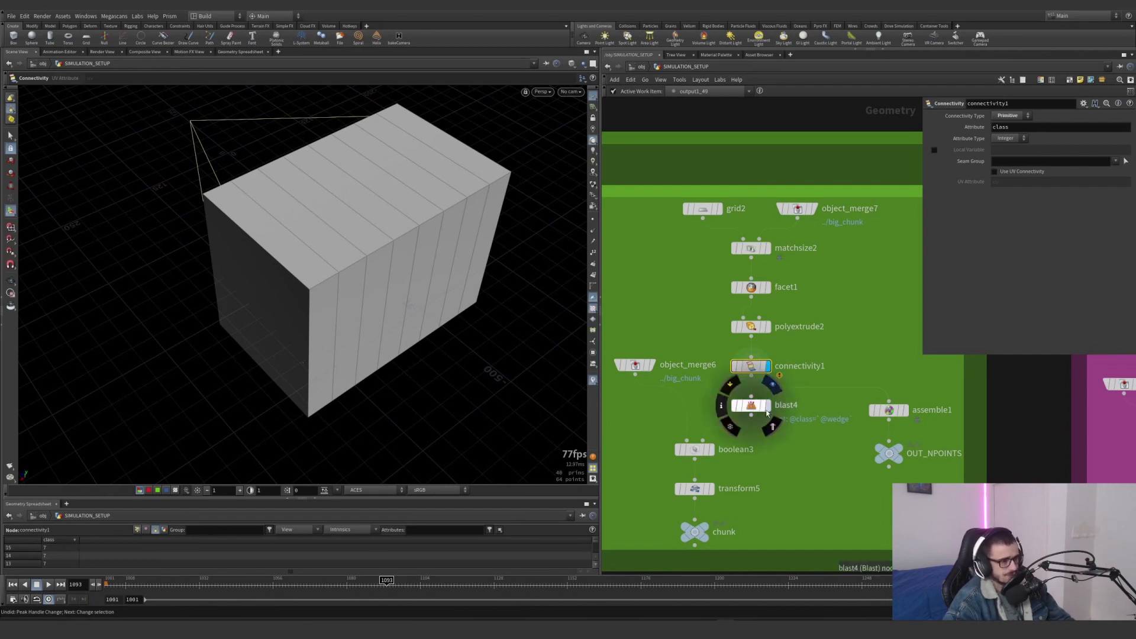
{"action": "left_click", "coordinate": [768, 406]}
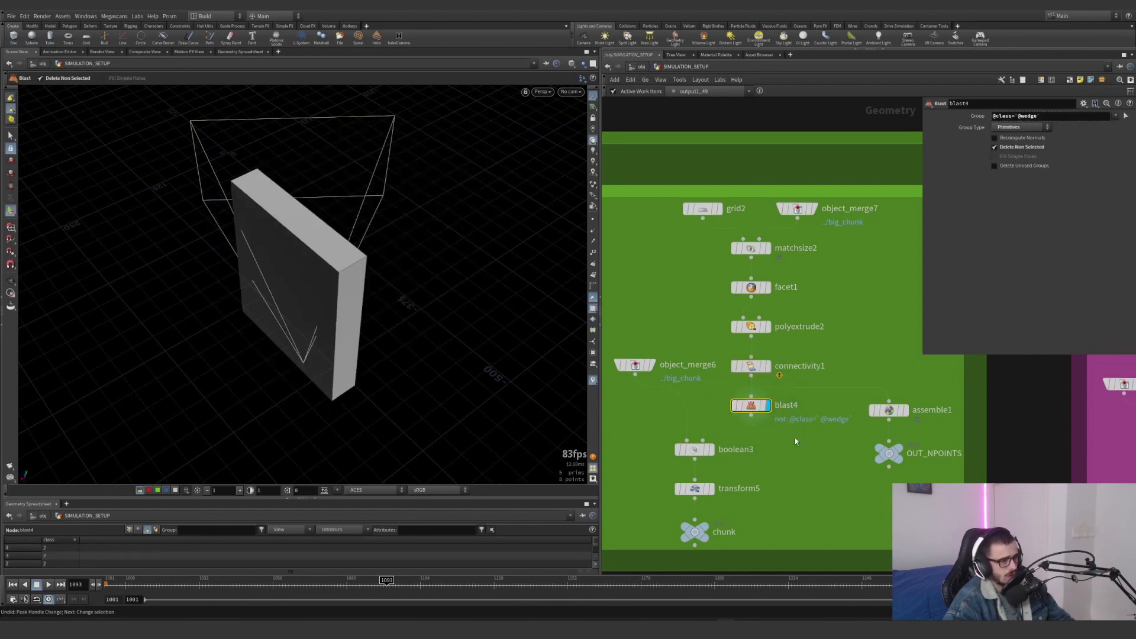
Select the smoke_ground file cache and step through its wedges, ending on index 3, to preview different slabs
{"action": "scroll", "coordinate": [795, 439], "scroll_direction": "down", "scroll_amount": 5}
{"action": "middle_click_drag", "start_coordinate": [1047, 510], "coordinate": [953, 462]}
{"action": "scroll", "coordinate": [953, 463], "scroll_direction": "up", "scroll_amount": 6}
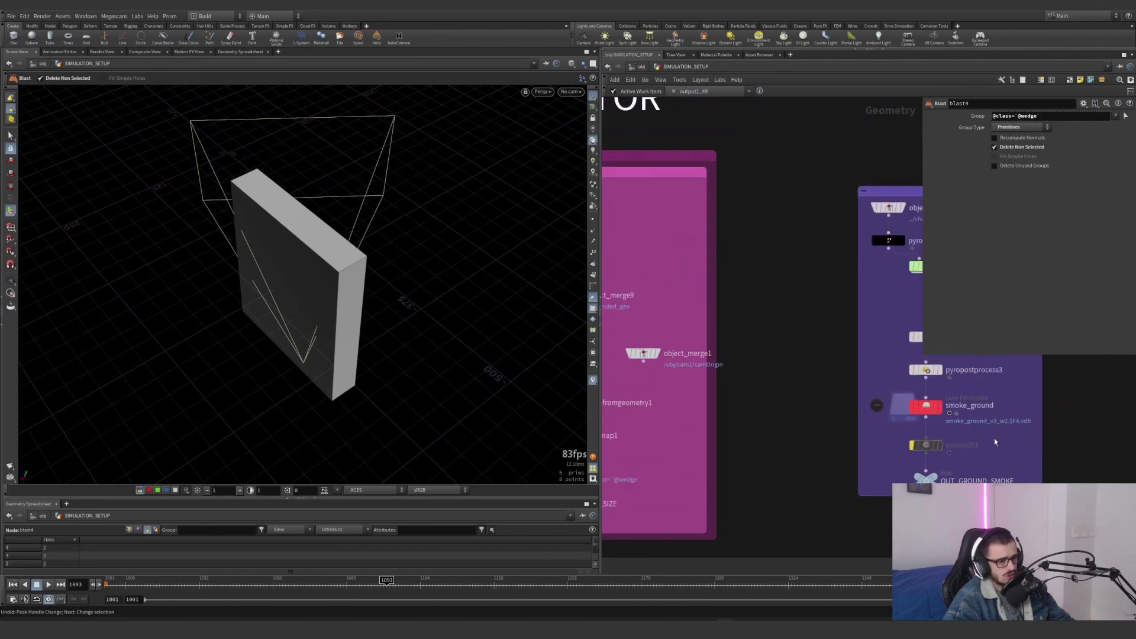
{"action": "left_click", "coordinate": [926, 406]}
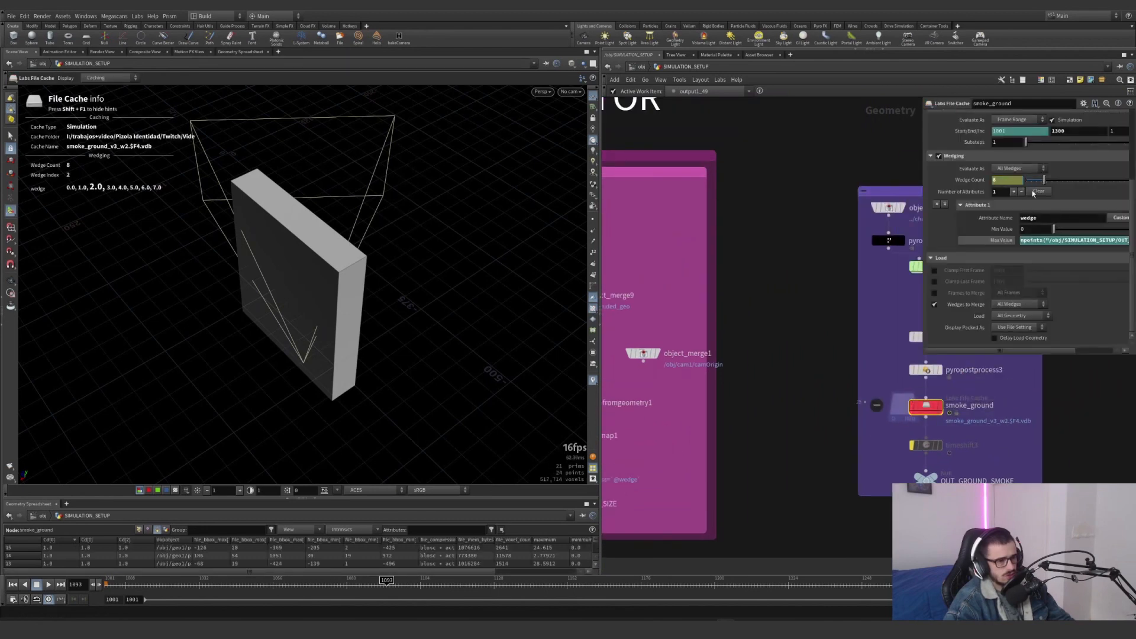
{"action": "left_click", "coordinate": [920, 413]}
{"action": "left_click", "coordinate": [929, 414]}
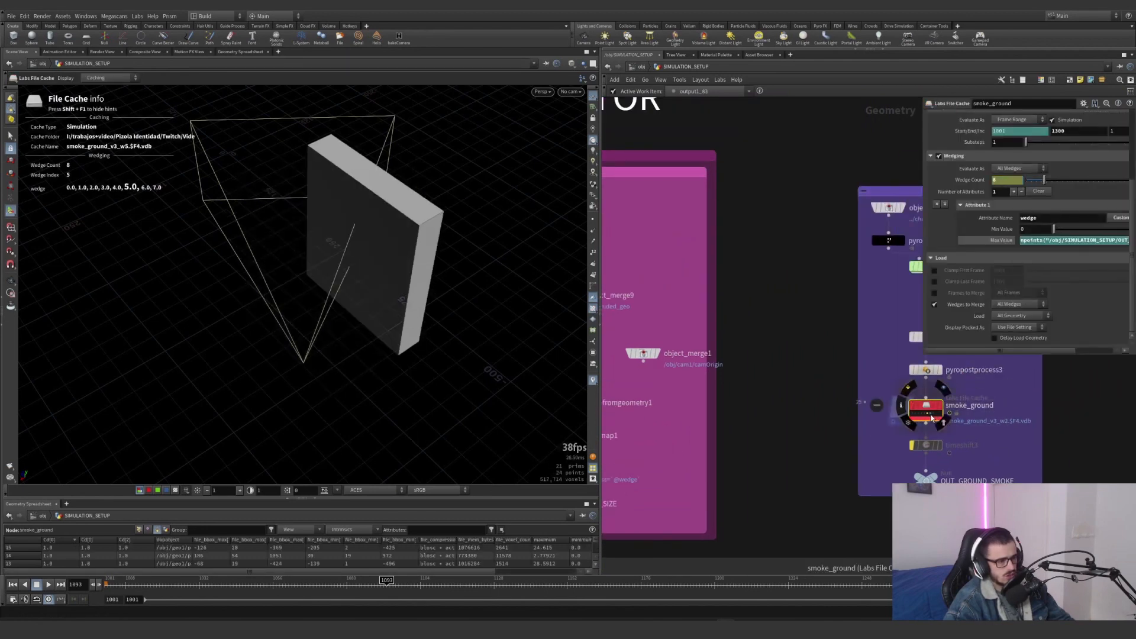
{"action": "left_click", "coordinate": [919, 415]}
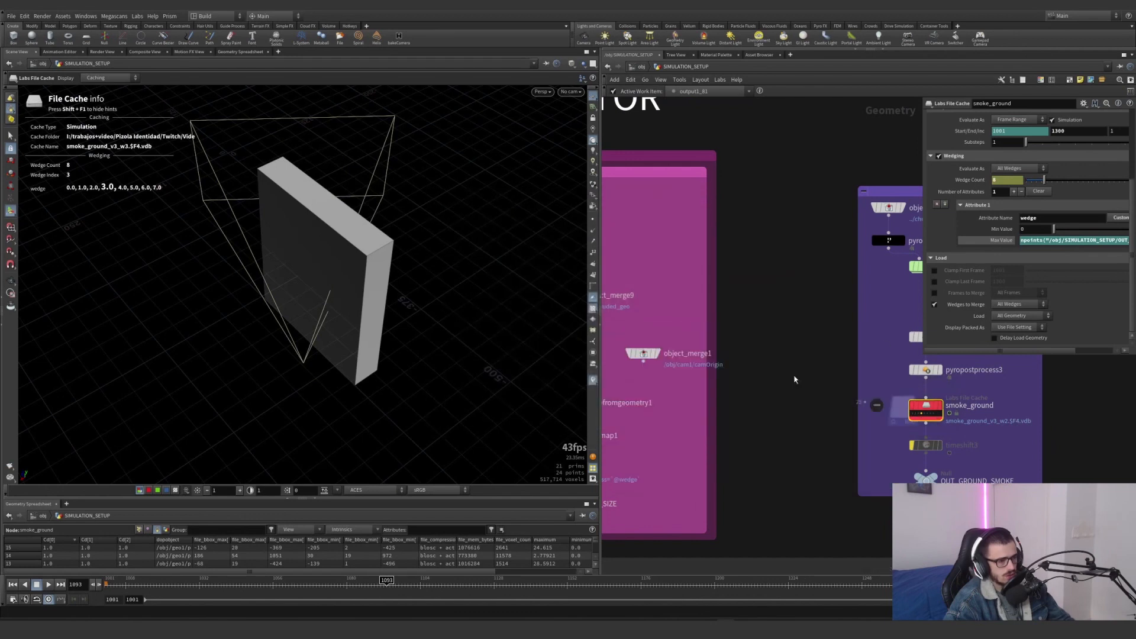
View the isolated slab from above in the chunk network and display boolean3's intersection piece
{"action": "scroll", "coordinate": [751, 397], "scroll_direction": "down", "scroll_amount": 5}
{"action": "scroll", "coordinate": [739, 387], "scroll_direction": "up", "scroll_amount": 5}
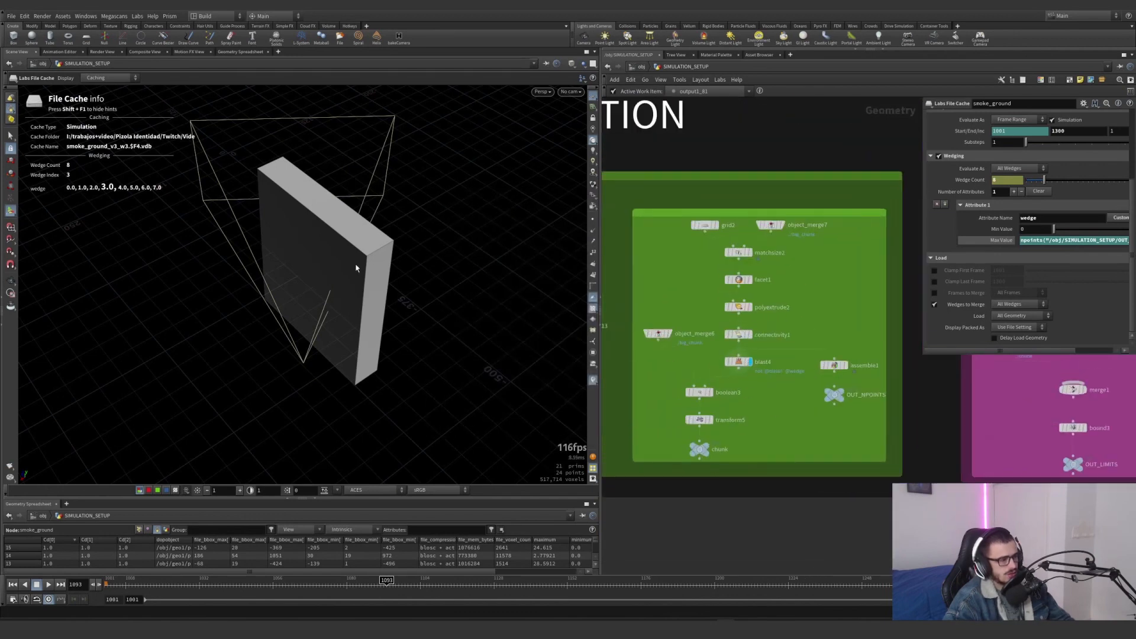
{"action": "left_click_drag", "start_coordinate": [361, 284], "coordinate": [279, 271]}
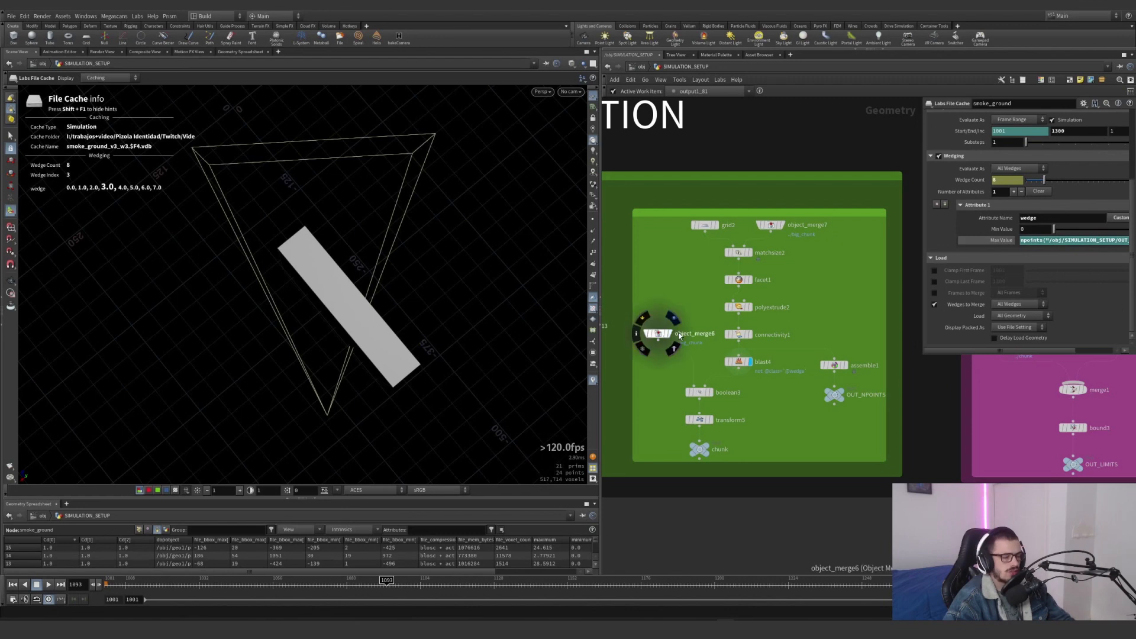
{"action": "left_click_drag", "start_coordinate": [658, 340], "coordinate": [700, 382]}
{"action": "left_click", "coordinate": [709, 392]}
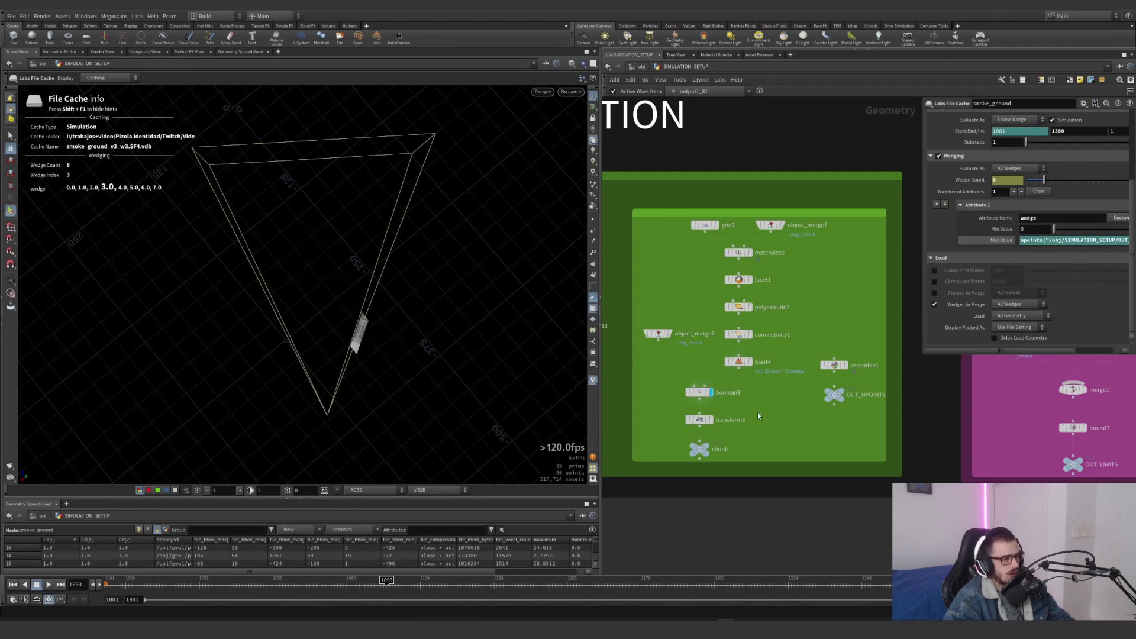
Select boolean3 and examine from several angles where the slab and the ground strip overlap
{"action": "left_click", "coordinate": [698, 392]}
{"action": "right_click_drag", "start_coordinate": [365, 323], "coordinate": [329, 324], "text": "alt"}
{"action": "middle_click_drag", "start_coordinate": [329, 324], "coordinate": [320, 292], "text": "alt"}
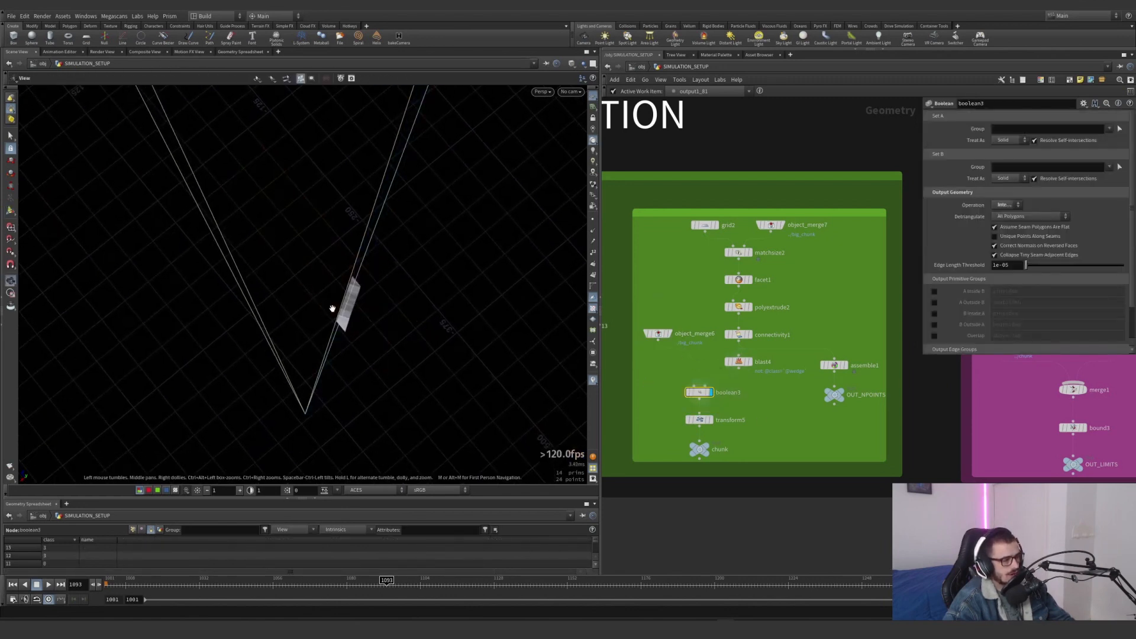
{"action": "right_click_drag", "start_coordinate": [332, 310], "coordinate": [380, 307], "text": "alt"}
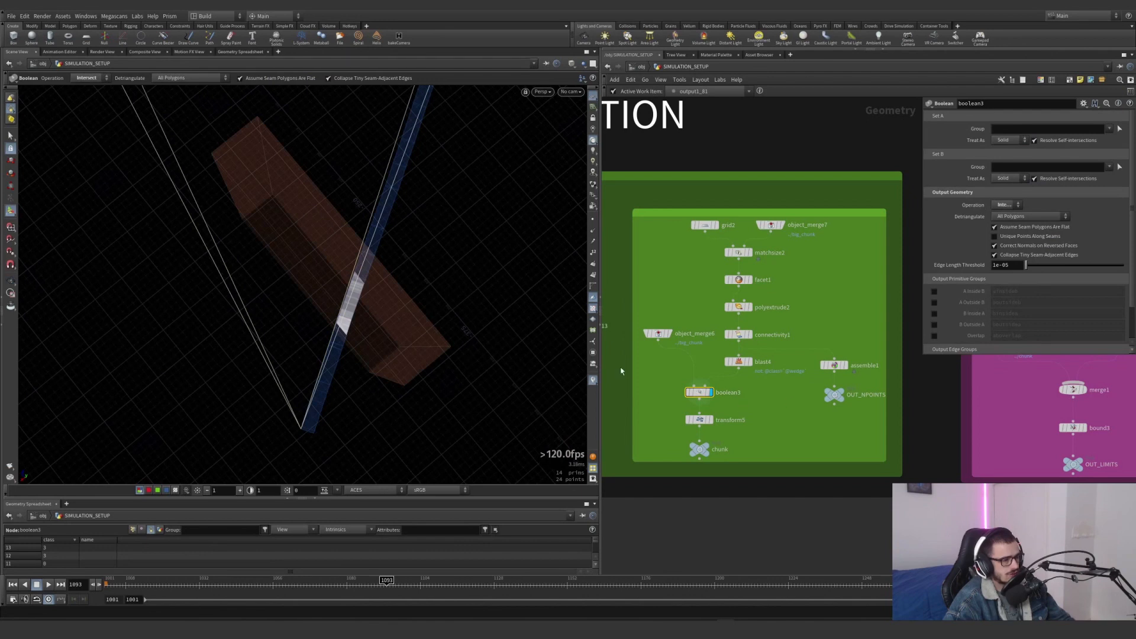
{"action": "middle_click_drag", "start_coordinate": [384, 308], "coordinate": [359, 369], "text": "alt"}
{"action": "middle_click_drag", "start_coordinate": [330, 316], "coordinate": [320, 341], "text": "alt"}
{"action": "middle_click_drag", "start_coordinate": [373, 308], "coordinate": [382, 249], "text": "alt"}
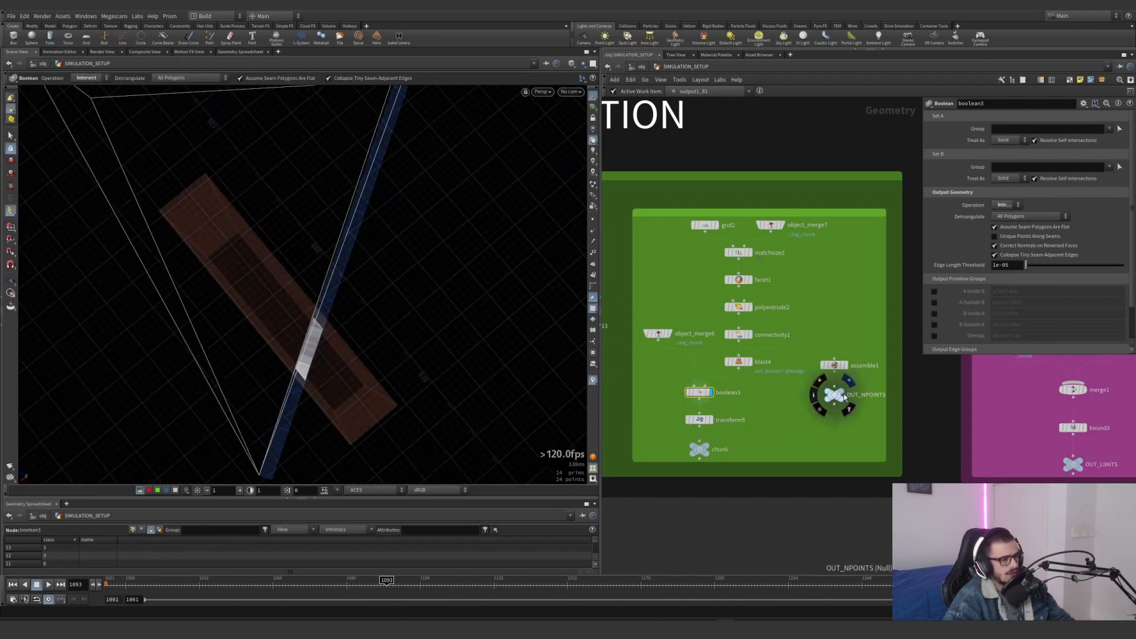
Display OUT_NPOINTS, select assemble1, and inspect its packed points in the spreadsheet and node info
{"action": "left_click", "coordinate": [849, 383]}
{"action": "right_click_drag", "start_coordinate": [474, 320], "coordinate": [236, 367], "text": "alt"}
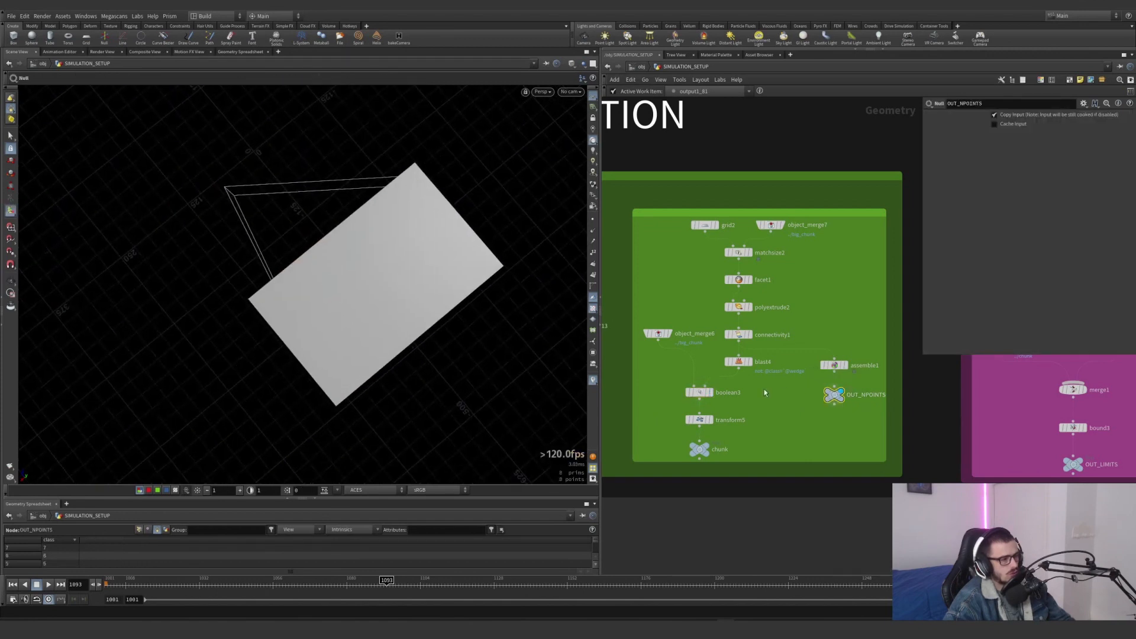
{"action": "left_click", "coordinate": [844, 364]}
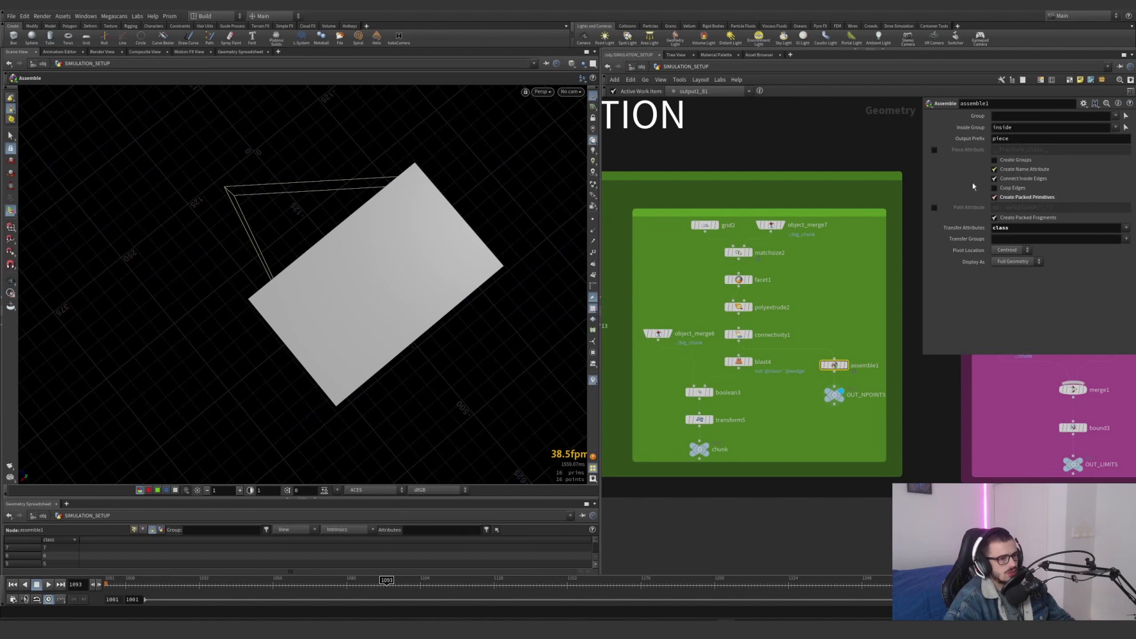
{"action": "left_click", "coordinate": [134, 530]}
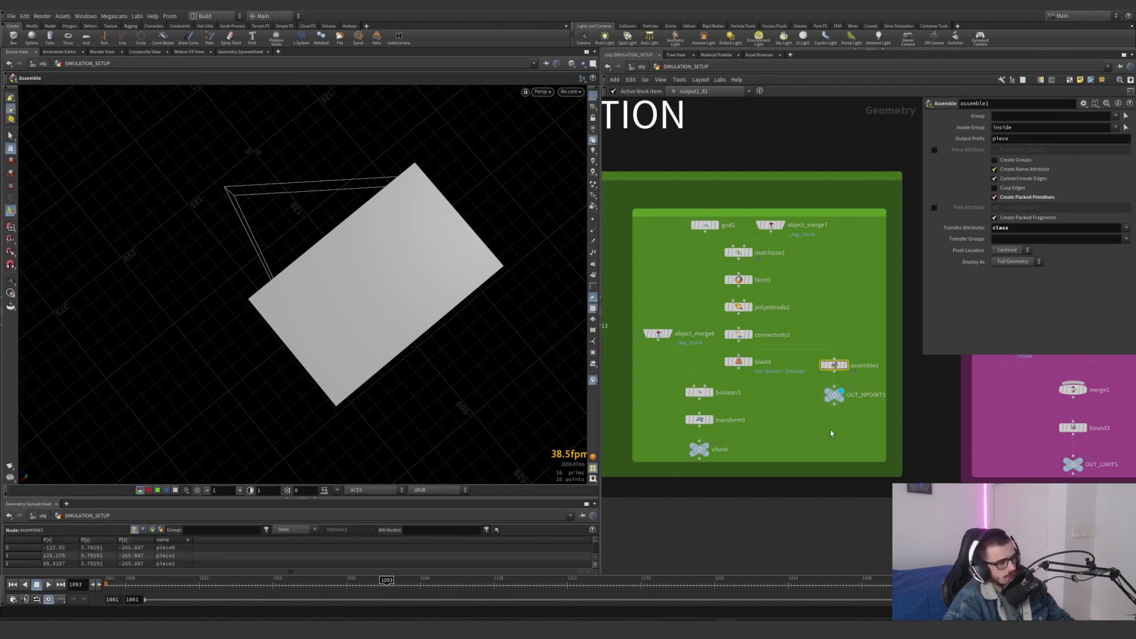
{"action": "middle_click", "coordinate": [836, 372]}
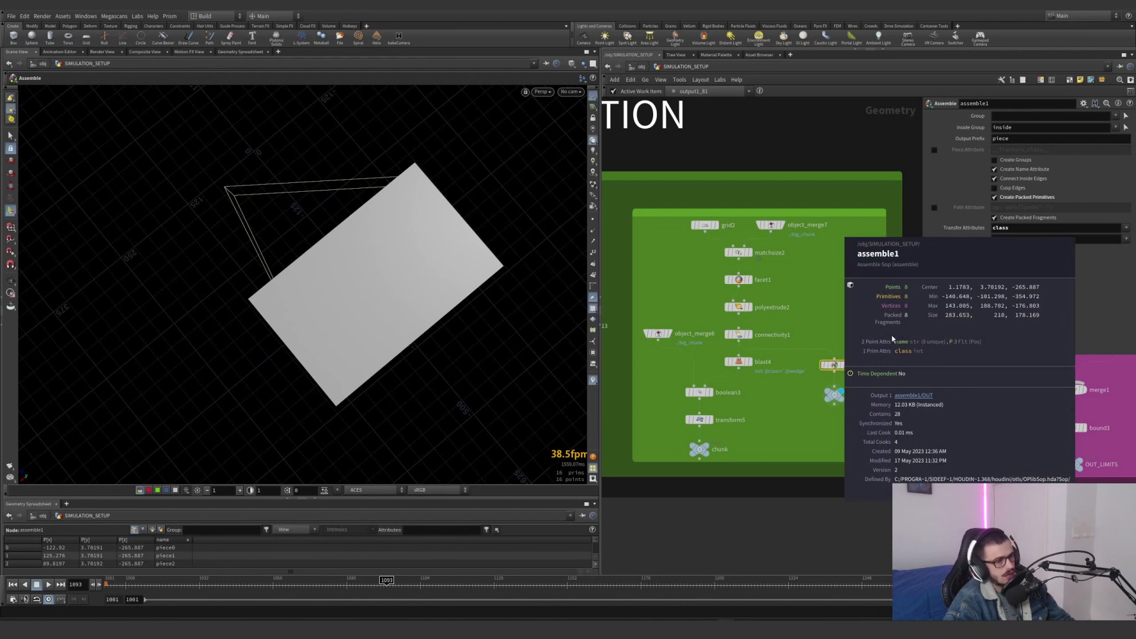
Display and select transform5 to examine the Y rotation applied to the intersected chunk
{"action": "left_click", "coordinate": [709, 419]}
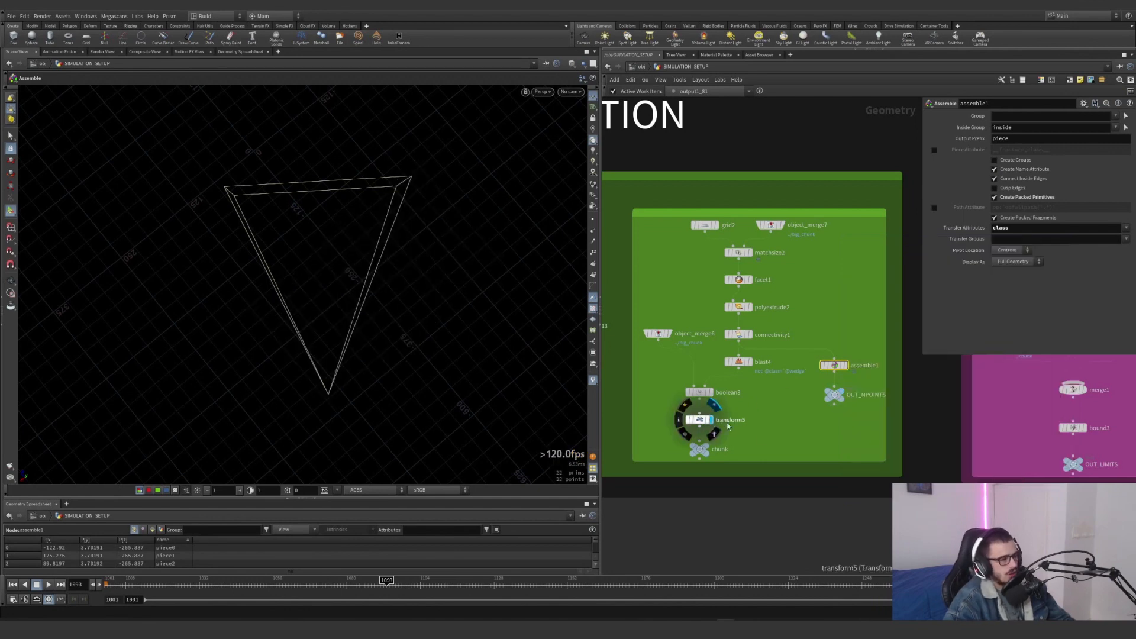
{"action": "key", "text": "Return"}
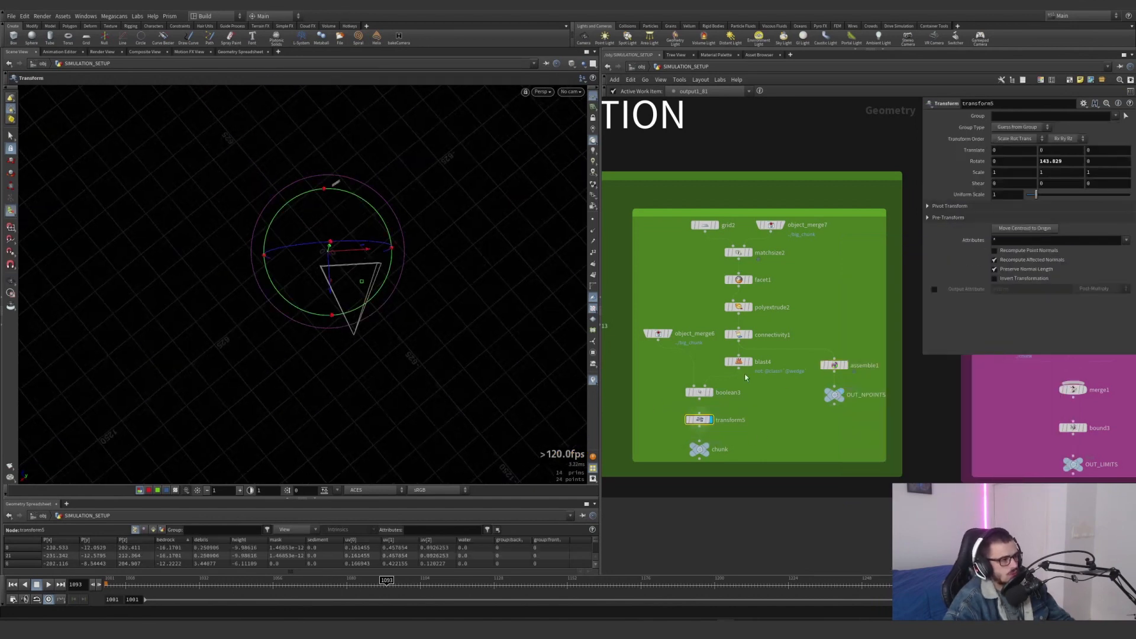
{"action": "scroll", "coordinate": [803, 423], "scroll_direction": "down", "scroll_amount": 3}
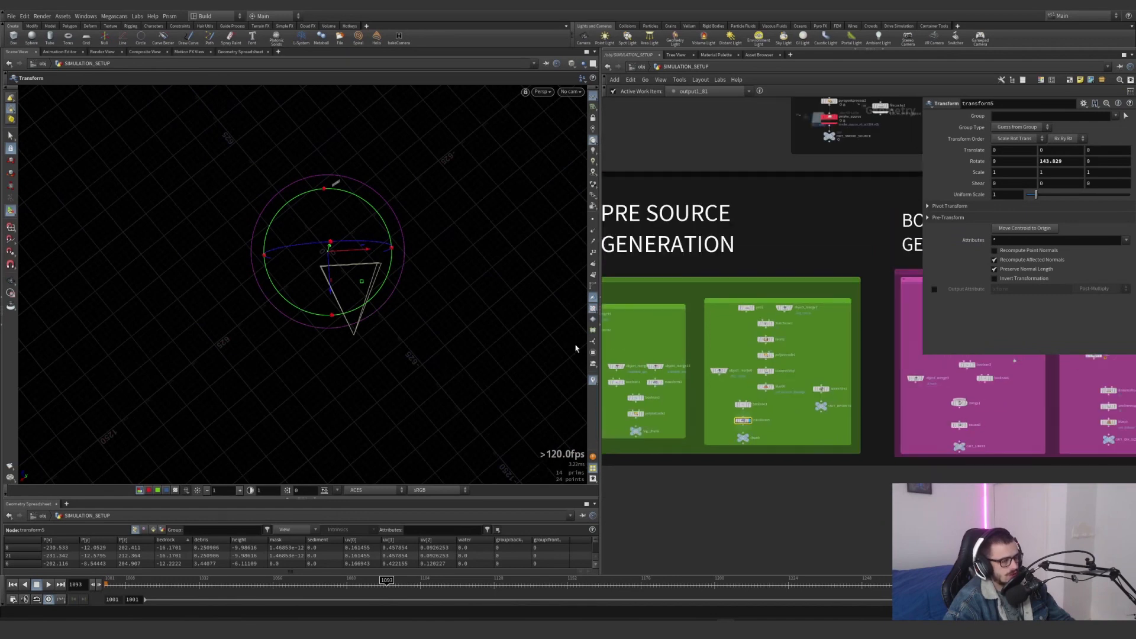
{"action": "scroll", "coordinate": [770, 416], "scroll_direction": "up", "scroll_amount": 4}
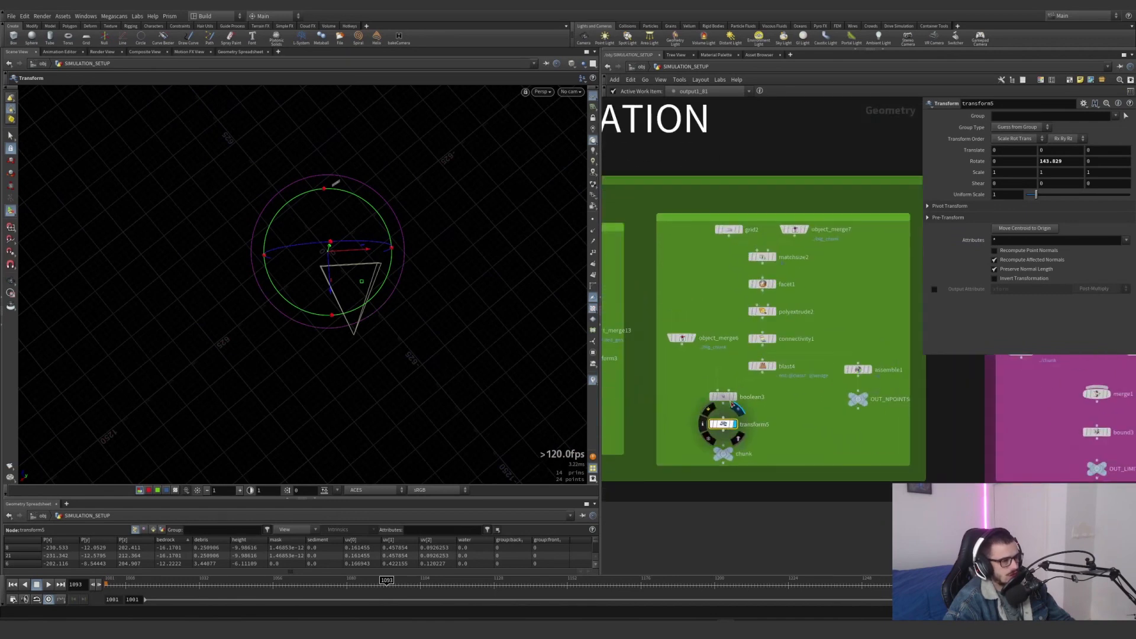
Try feeding the full set of extruded slabs into transform5 to view their rotated alignment, and undo the node move
{"action": "left_click_drag", "start_coordinate": [727, 425], "coordinate": [763, 348]}
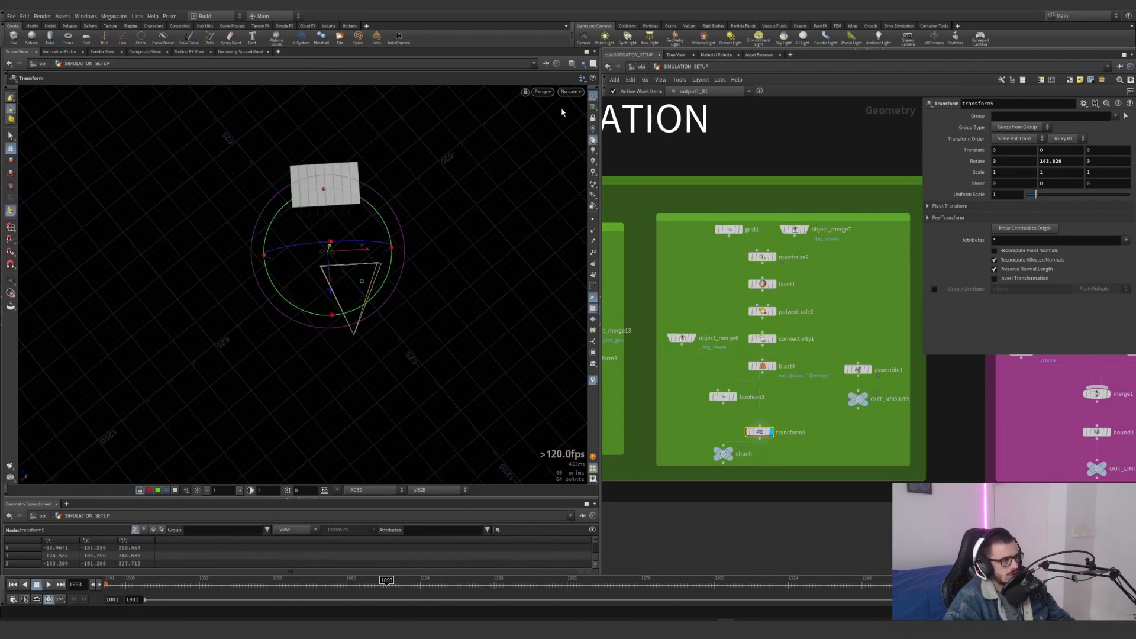
{"action": "left_click_drag", "start_coordinate": [394, 188], "coordinate": [343, 222], "text": "alt"}
{"action": "middle_click_drag", "start_coordinate": [343, 222], "coordinate": [318, 261], "text": "alt"}
{"action": "left_click_drag", "start_coordinate": [318, 260], "coordinate": [322, 234], "text": "alt"}
{"action": "key", "text": "ctrl+z"}
{"action": "key", "text": "ctrl+z"}
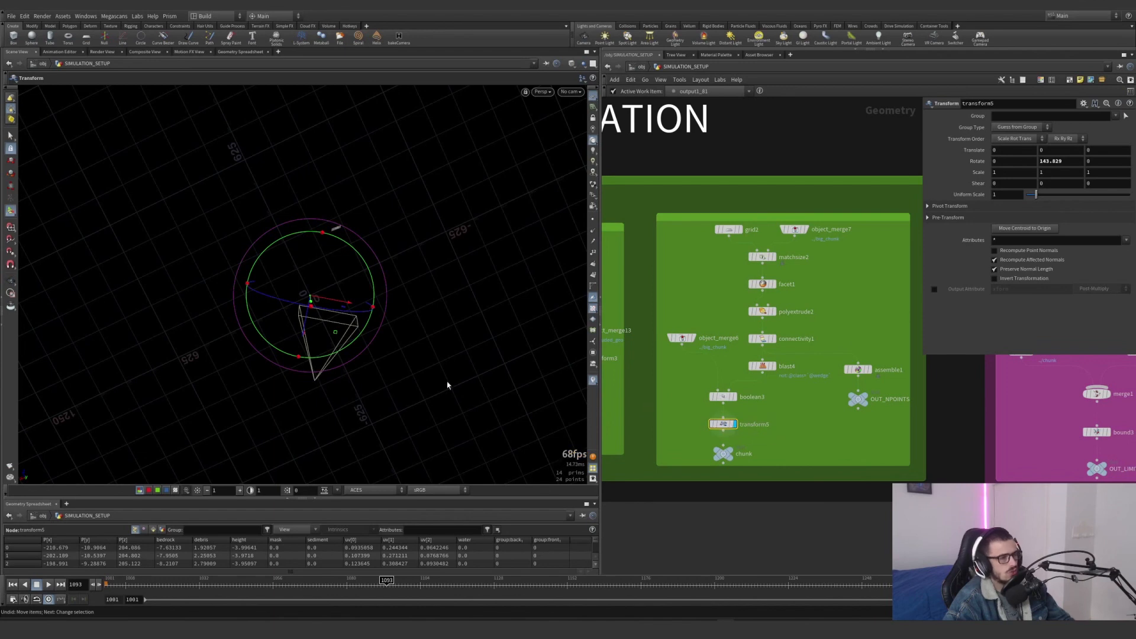
Examine transform5's rotated chunk and the camera frustum from the top view
{"action": "middle_click_drag", "start_coordinate": [365, 353], "coordinate": [357, 312], "text": "alt"}
{"action": "key", "text": "space+2"}
{"action": "right_click_drag", "start_coordinate": [391, 321], "coordinate": [327, 311], "text": "alt"}
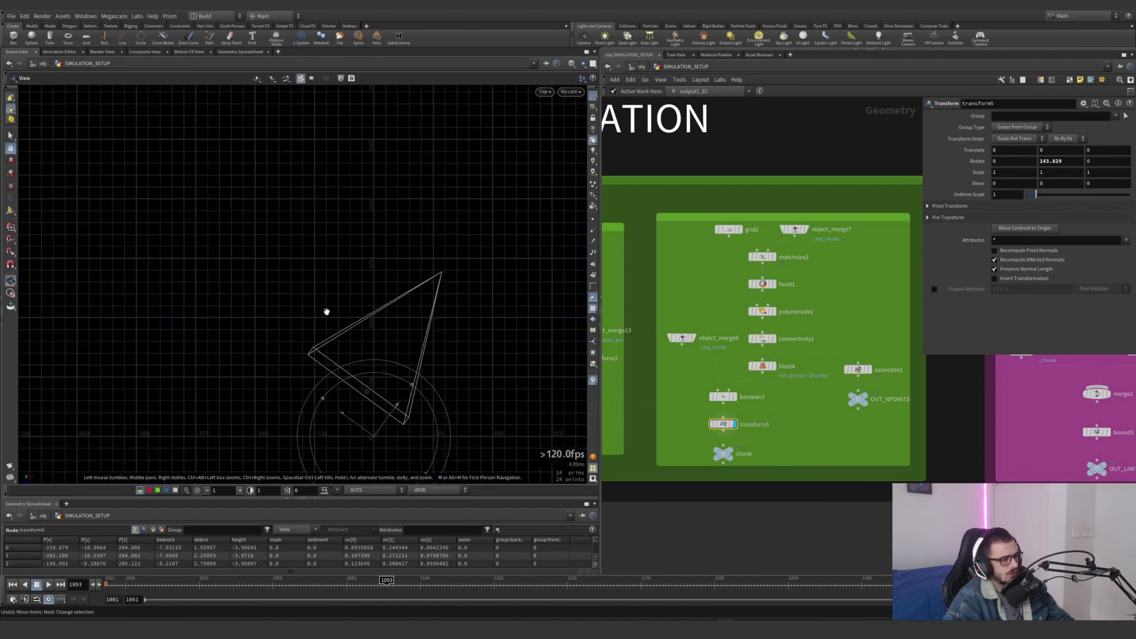
{"action": "middle_click_drag", "start_coordinate": [388, 399], "coordinate": [339, 345], "text": "alt"}
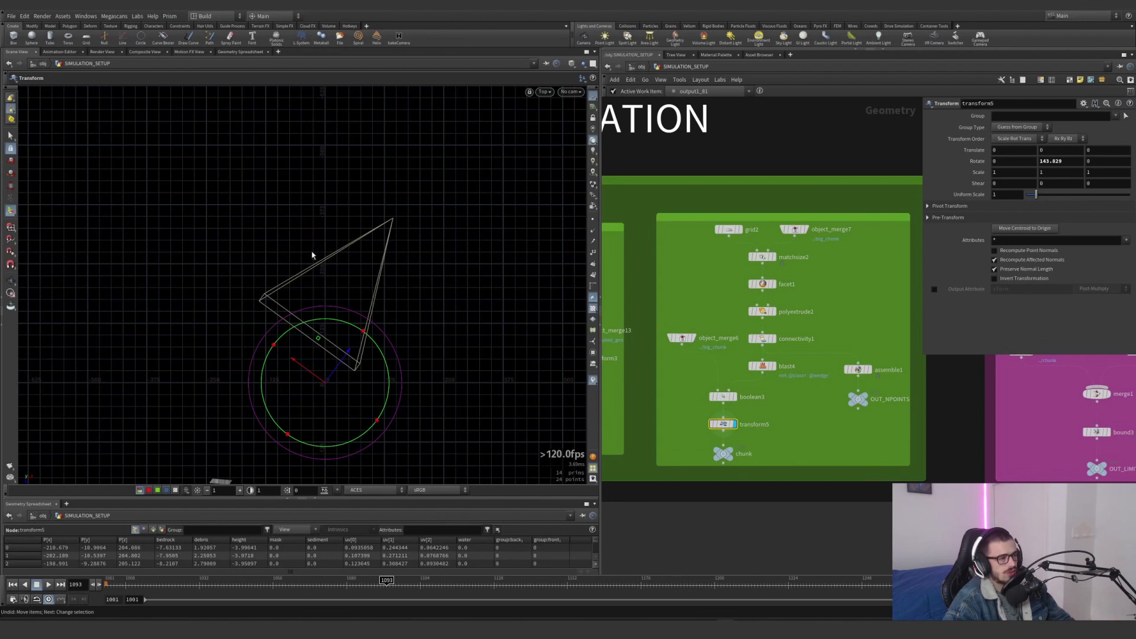
Display and select object_merge4 in the bounding box network and view the imported chunk in perspective
{"action": "scroll", "coordinate": [797, 438], "scroll_direction": "down", "scroll_amount": 5}
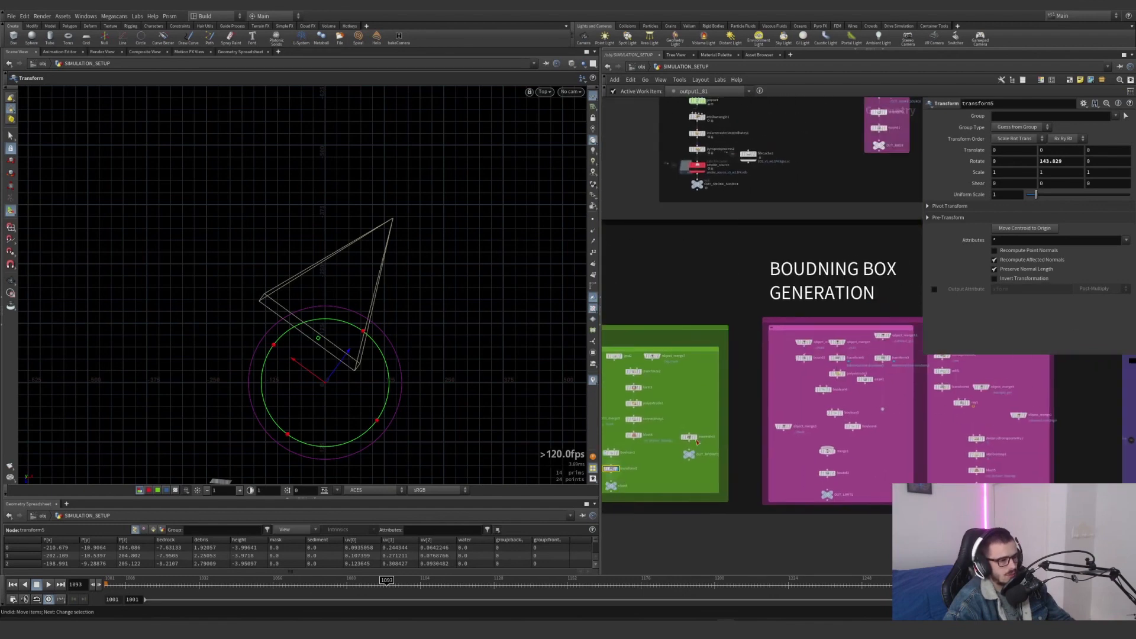
{"action": "scroll", "coordinate": [731, 401], "scroll_direction": "up", "scroll_amount": 2}
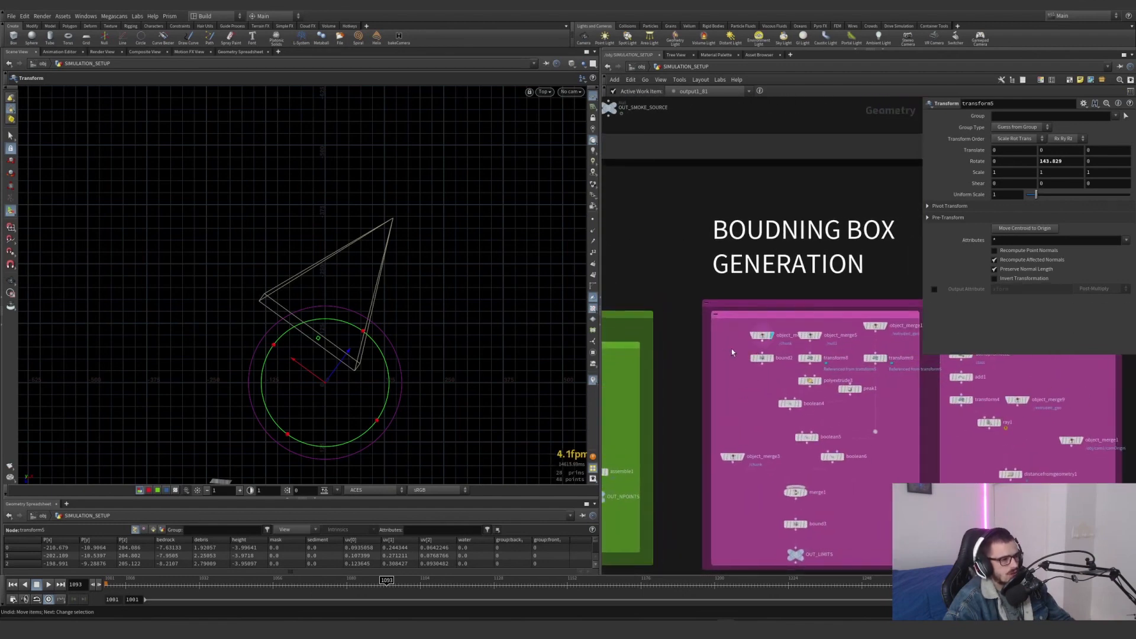
{"action": "left_click", "coordinate": [762, 335]}
{"action": "key", "text": "space+1"}
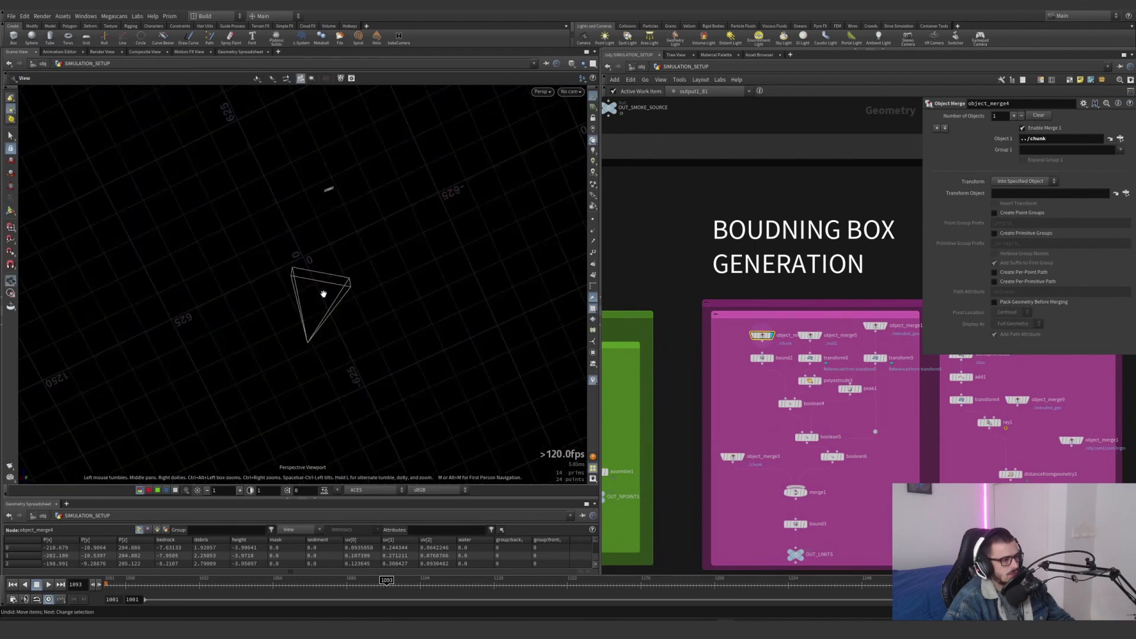
{"action": "left_click_drag", "start_coordinate": [323, 291], "coordinate": [314, 237], "text": "alt"}
Shift bound2 down in the bounding box network and move transform5 from the chunk network to between object_merge4 and bound2
{"action": "mouse_move", "coordinate": [752, 417]}
{"action": "middle_mouse_down"}
{"action": "mouse_move", "coordinate": [835, 382]}
{"action": "mouse_move", "coordinate": [751, 418]}
{"action": "middle_mouse_up"}
{"action": "scroll", "coordinate": [719, 420], "scroll_direction": "down", "scroll_amount": 1}
{"action": "scroll", "coordinate": [640, 467], "scroll_direction": "down", "scroll_amount": 1}
{"action": "mouse_move", "coordinate": [635, 472]}
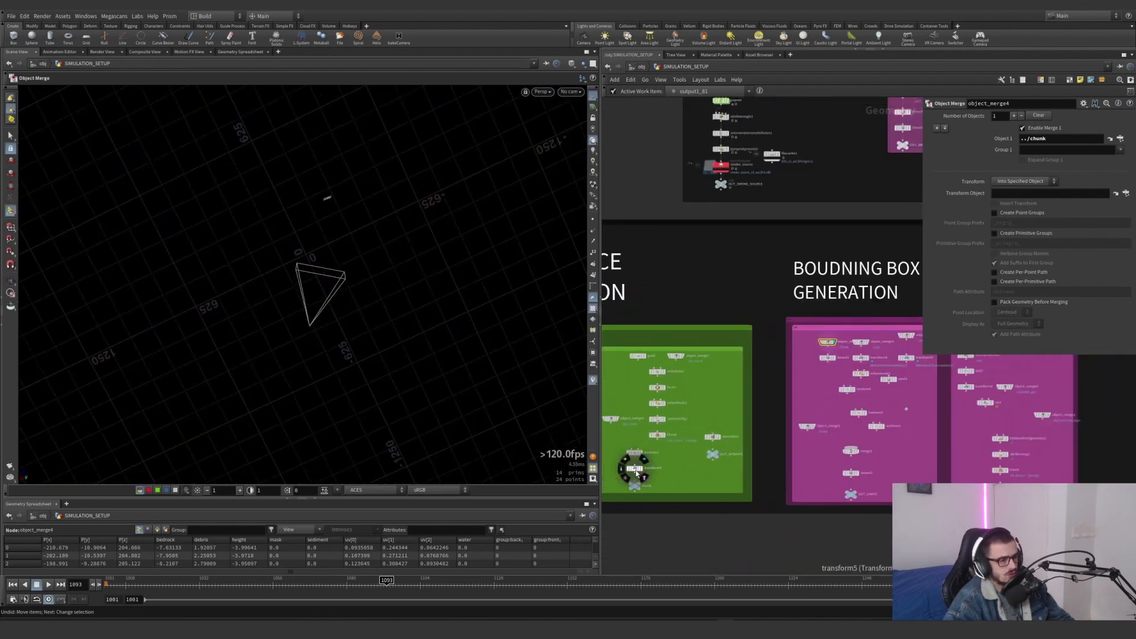
{"action": "left_click_drag", "start_coordinate": [829, 361], "coordinate": [831, 374]}
{"action": "left_click_drag", "start_coordinate": [634, 469], "coordinate": [829, 362]}
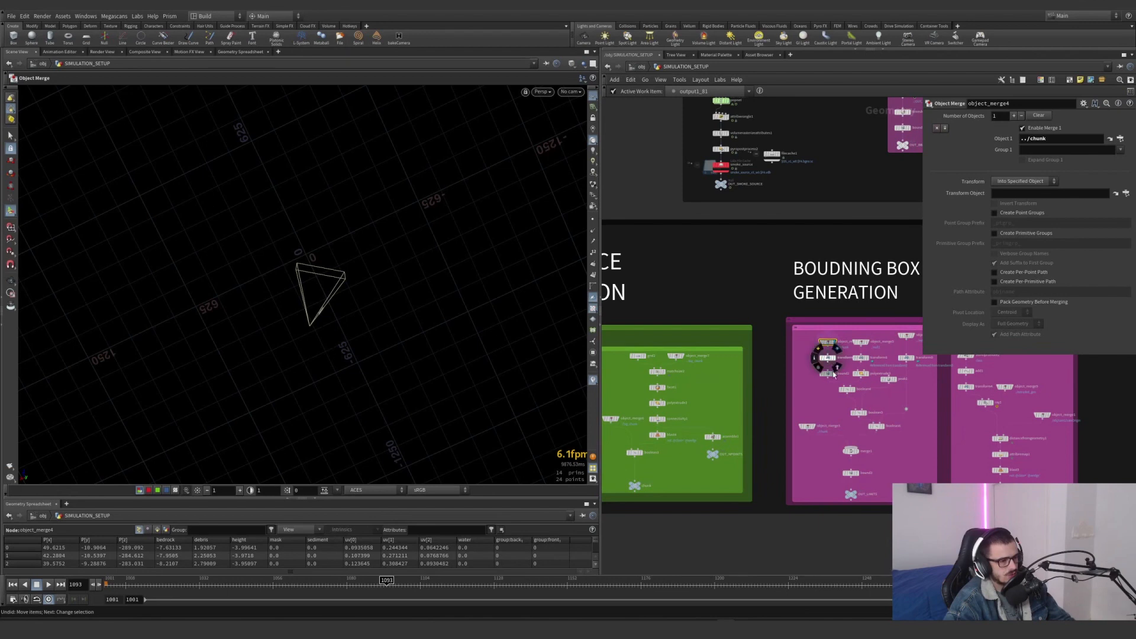
Display and select transform5's rotated chunk and object_merge5's imported null1 geometry in the bounding box network
{"action": "scroll", "coordinate": [833, 374], "scroll_direction": "up", "scroll_amount": 5}
{"action": "left_click", "coordinate": [753, 339]}
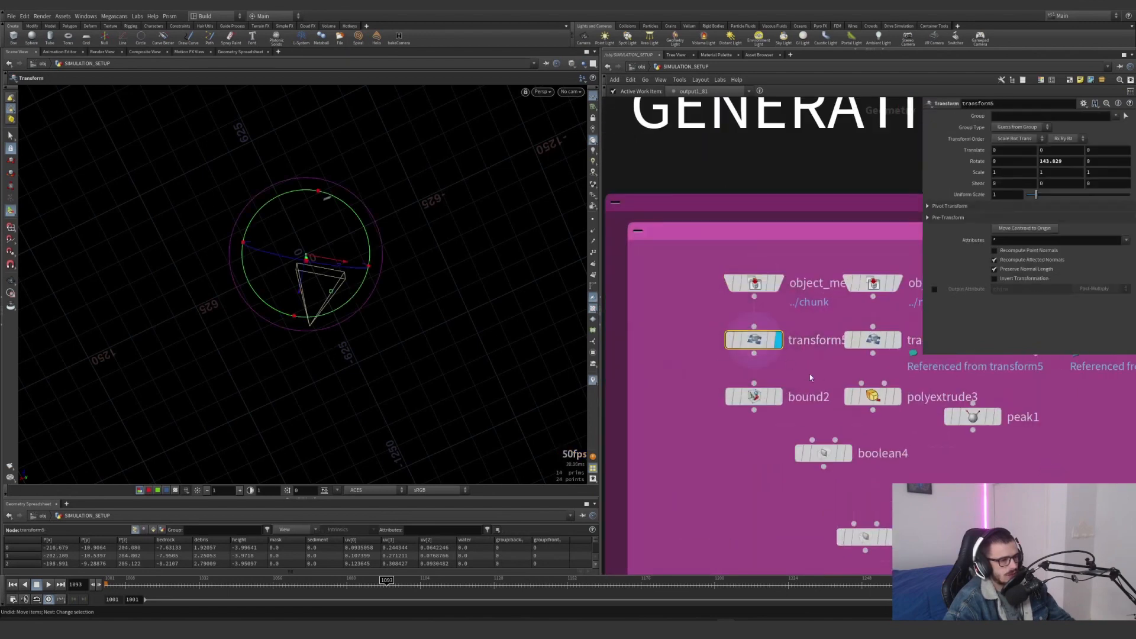
{"action": "middle_click_drag", "start_coordinate": [811, 377], "coordinate": [731, 388]}
{"action": "left_click", "coordinate": [818, 293]}
{"action": "left_click", "coordinate": [794, 294]}
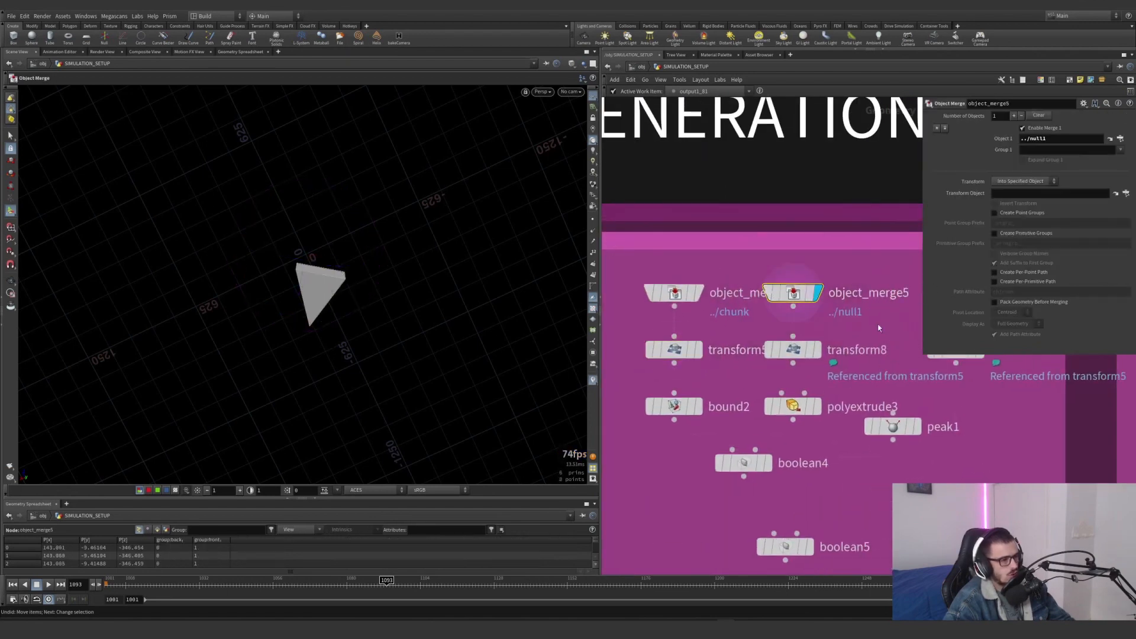
{"action": "scroll", "coordinate": [878, 327], "scroll_direction": "down", "scroll_amount": 5}
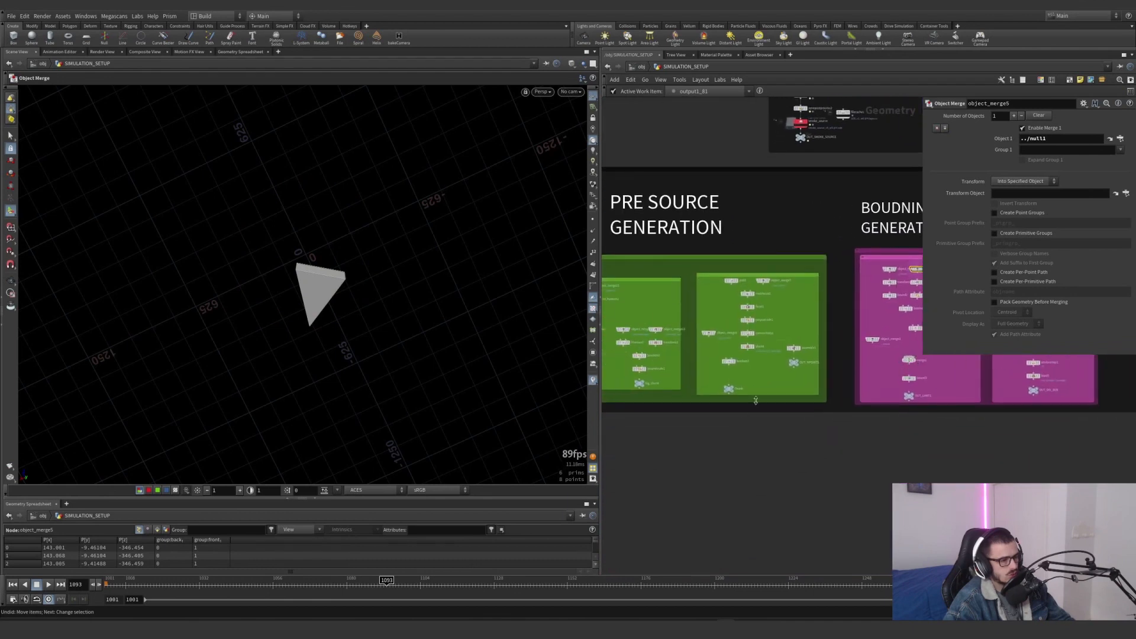
Display and select transform8 in the bounding box network and view its rotated frustum in perspective
{"action": "middle_click_drag", "start_coordinate": [693, 398], "coordinate": [809, 388]}
{"action": "scroll", "coordinate": [809, 388], "scroll_direction": "up", "scroll_amount": 5}
{"action": "scroll", "coordinate": [837, 284], "scroll_direction": "down", "scroll_amount": 3}
{"action": "middle_click_drag", "start_coordinate": [837, 284], "coordinate": [522, 375]}
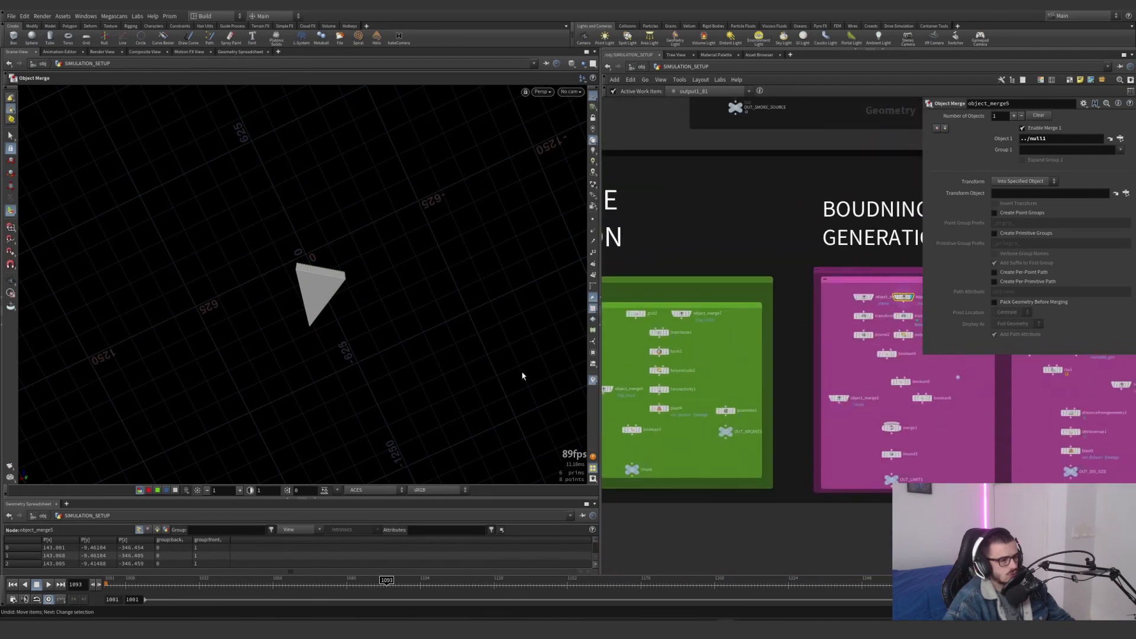
{"action": "scroll", "coordinate": [769, 355], "scroll_direction": "up", "scroll_amount": 4}
{"action": "left_click", "coordinate": [766, 351]}
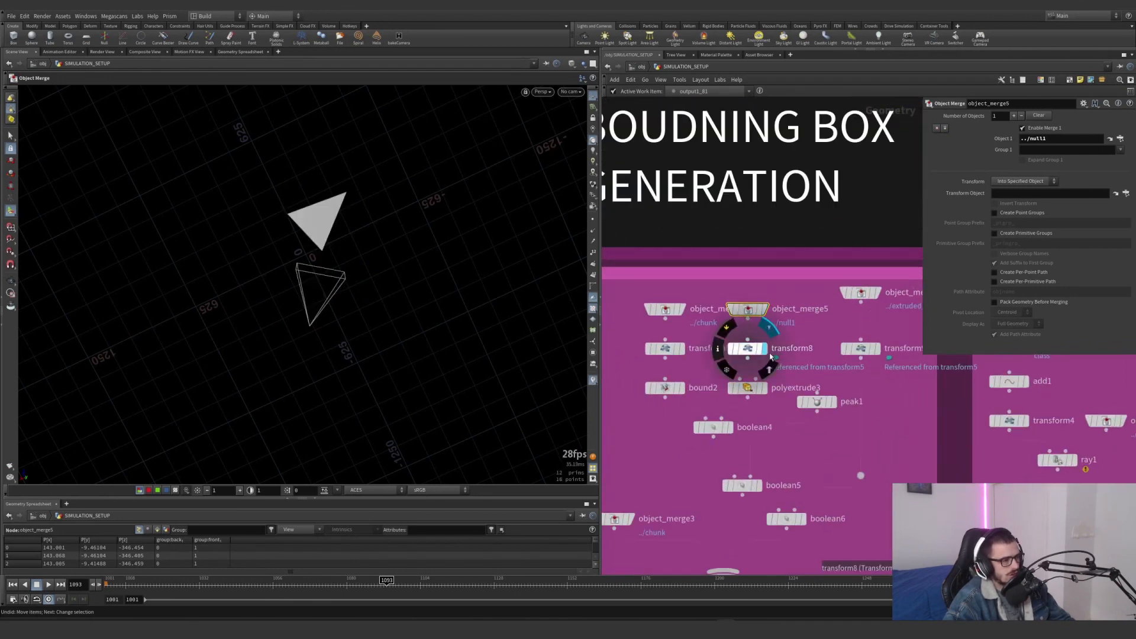
{"action": "left_click_drag", "start_coordinate": [801, 362], "coordinate": [695, 337]}
{"action": "left_click_drag", "start_coordinate": [344, 241], "coordinate": [484, 234], "text": "alt"}
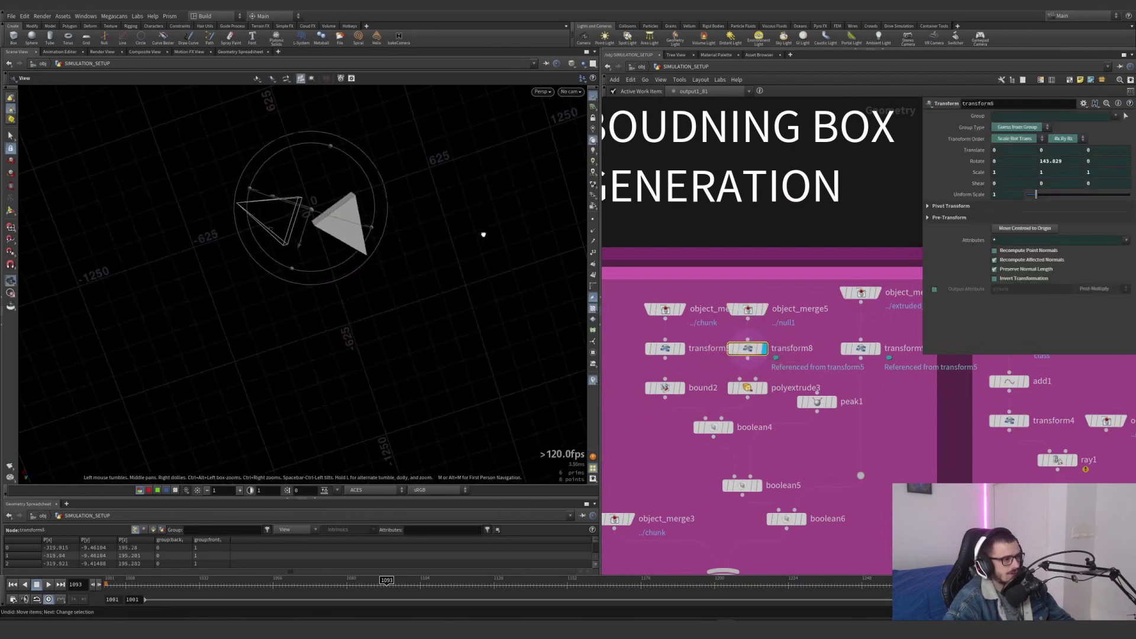
{"action": "right_click_drag", "start_coordinate": [349, 236], "coordinate": [517, 213], "text": "alt"}
Examine transform8's rotated frustum against the grid from the top view
{"action": "key", "text": "space+3"}
{"action": "right_click_drag", "start_coordinate": [335, 302], "coordinate": [31, 399], "text": "alt"}
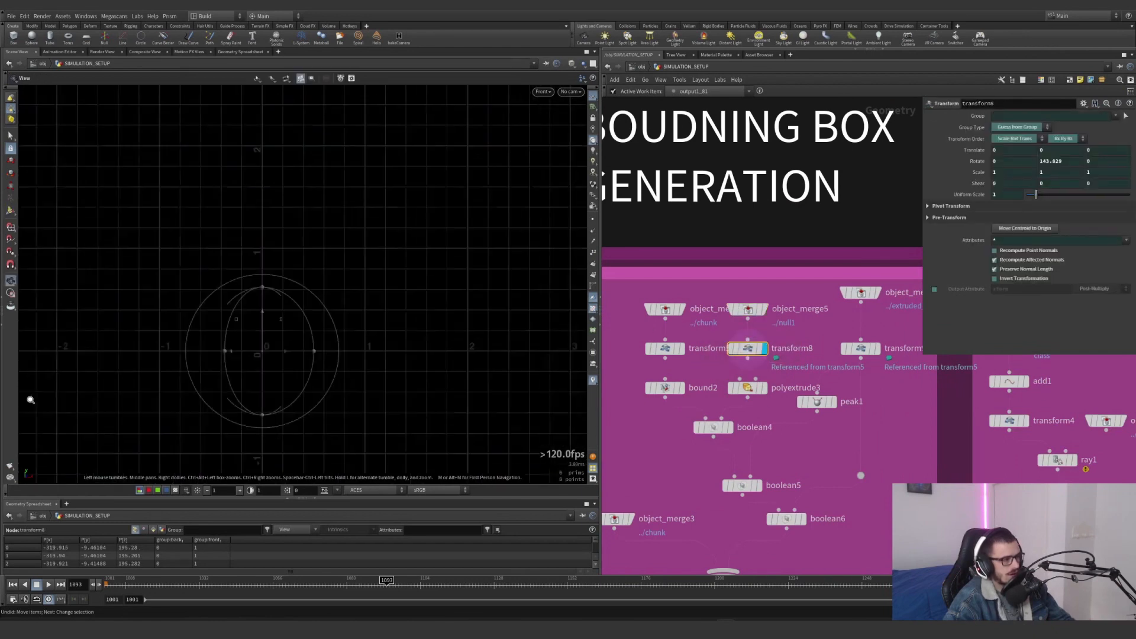
{"action": "key", "text": "space+1"}
{"action": "key", "text": "space+2"}
{"action": "right_click_drag", "start_coordinate": [433, 300], "coordinate": [136, 331], "text": "alt"}
{"action": "mouse_move", "coordinate": [334, 269]}
{"action": "middle_mouse_down", "text": "alt"}
{"action": "mouse_move", "coordinate": [381, 263]}
{"action": "mouse_move", "coordinate": [334, 290]}
{"action": "middle_mouse_up", "text": "alt"}
{"action": "key", "text": "Return"}
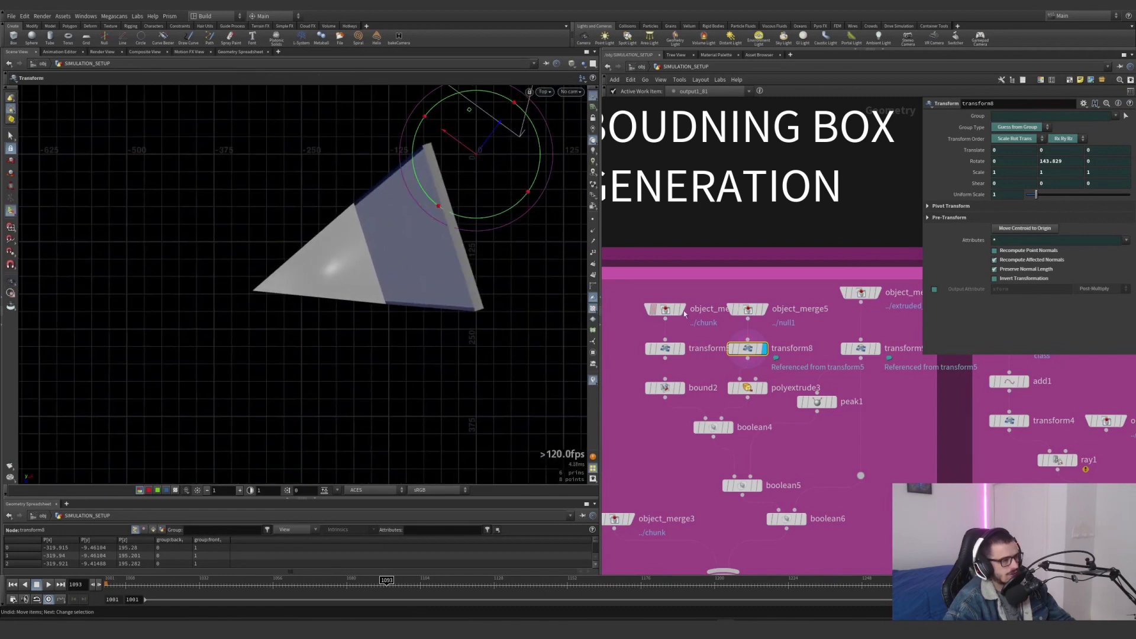
Compare object_merge5's original frustum with transform8's rotated version in the top view
{"action": "left_click", "coordinate": [764, 309]}
{"action": "right_click_drag", "start_coordinate": [400, 255], "coordinate": [242, 333], "text": "alt"}
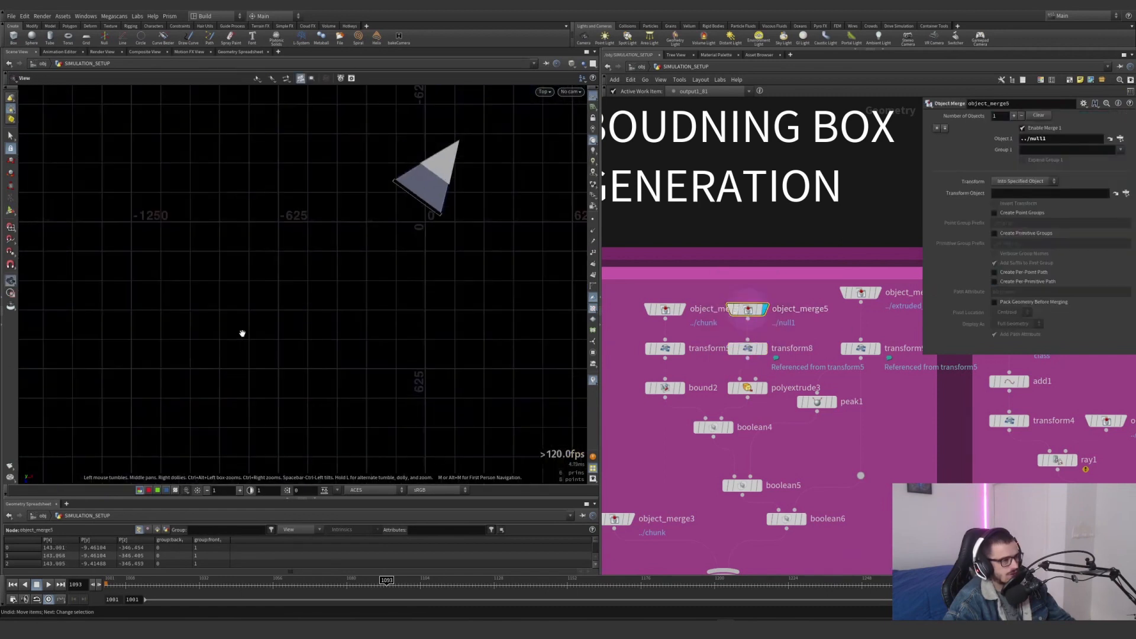
{"action": "middle_click_drag", "start_coordinate": [444, 196], "coordinate": [372, 257], "text": "alt"}
{"action": "right_click_drag", "start_coordinate": [362, 241], "coordinate": [467, 223], "text": "alt"}
{"action": "left_click", "coordinate": [766, 349]}
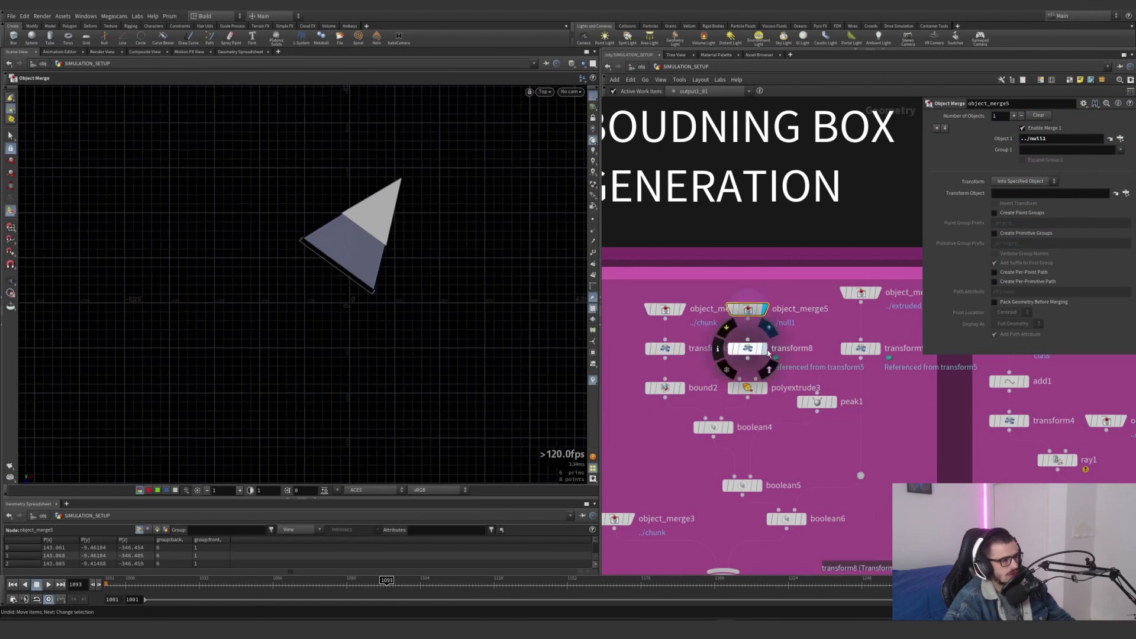
{"action": "right_click_drag", "start_coordinate": [271, 370], "coordinate": [367, 367], "text": "alt"}
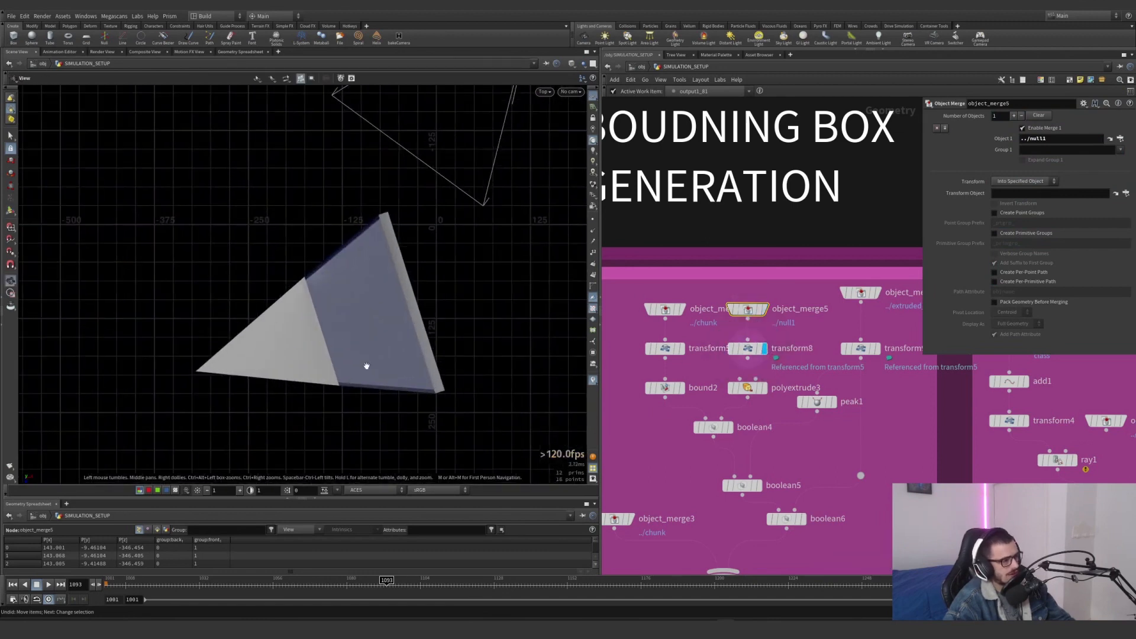
{"action": "left_click_drag", "start_coordinate": [343, 379], "coordinate": [398, 177]}
Display the outputs of transform5, transform8 and transform9 in turn, and show transform5's rotation parameters
{"action": "left_click", "coordinate": [681, 349]}
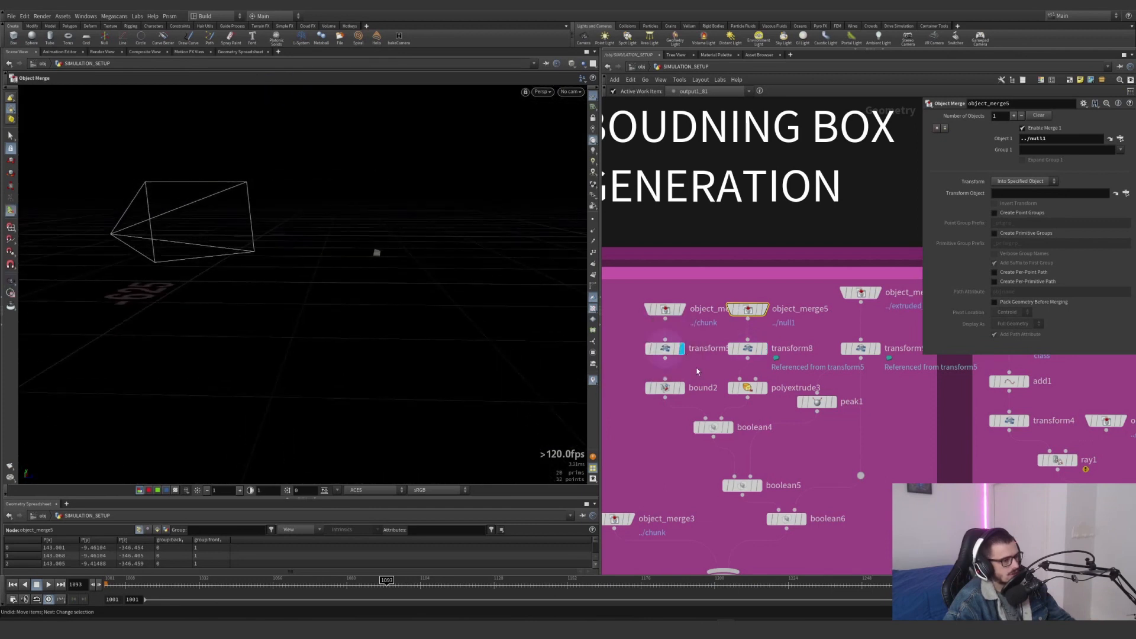
{"action": "left_click", "coordinate": [764, 348]}
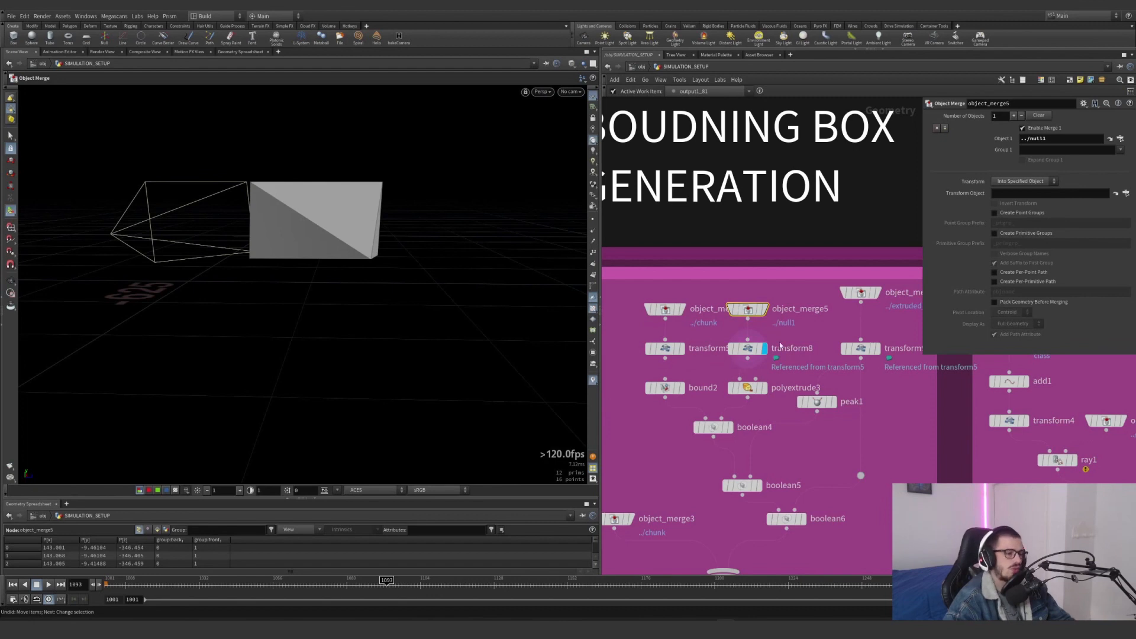
{"action": "middle_click_drag", "start_coordinate": [834, 343], "coordinate": [783, 358]}
{"action": "left_click", "coordinate": [826, 363]}
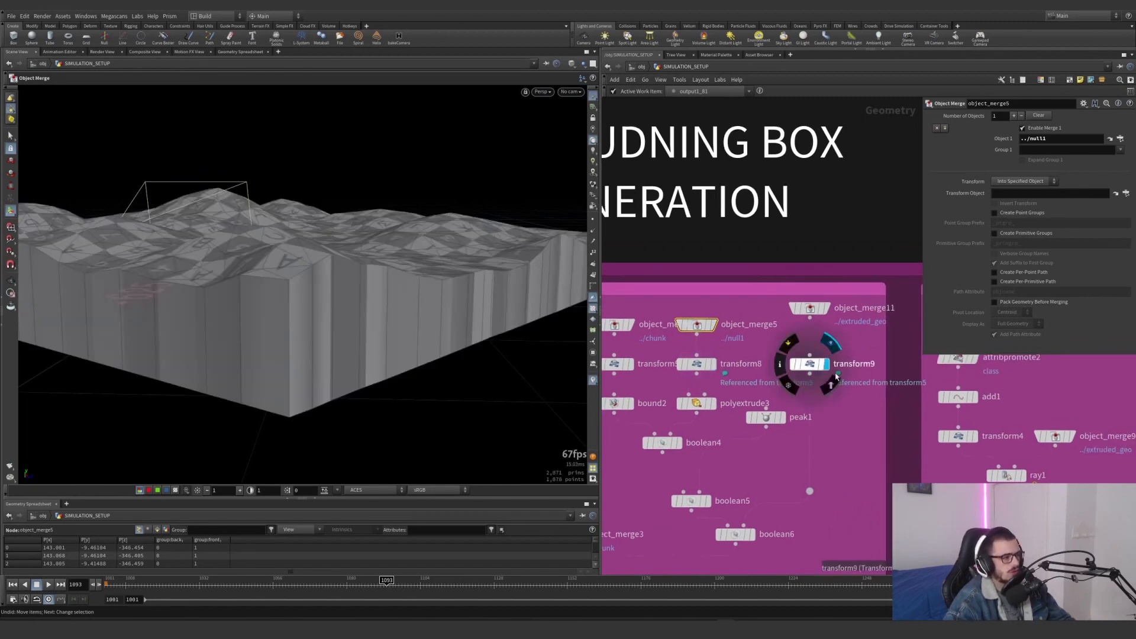
{"action": "left_click_drag", "start_coordinate": [862, 401], "coordinate": [795, 354]}
{"action": "left_click_drag", "start_coordinate": [684, 379], "coordinate": [619, 382]}
{"action": "middle_click_drag", "start_coordinate": [642, 400], "coordinate": [684, 374]}
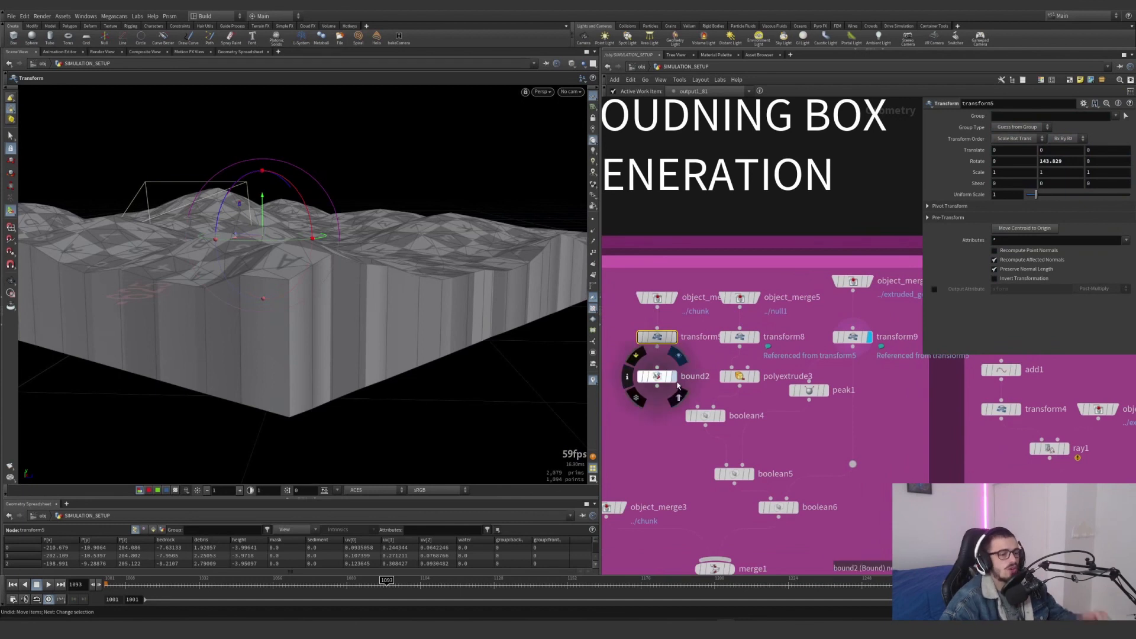
Compare bound2's bounding box with transform5's rotated chunk in the viewport, ending with bound2 displayed and selected
{"action": "scroll", "coordinate": [700, 391], "scroll_direction": "down", "scroll_amount": 3}
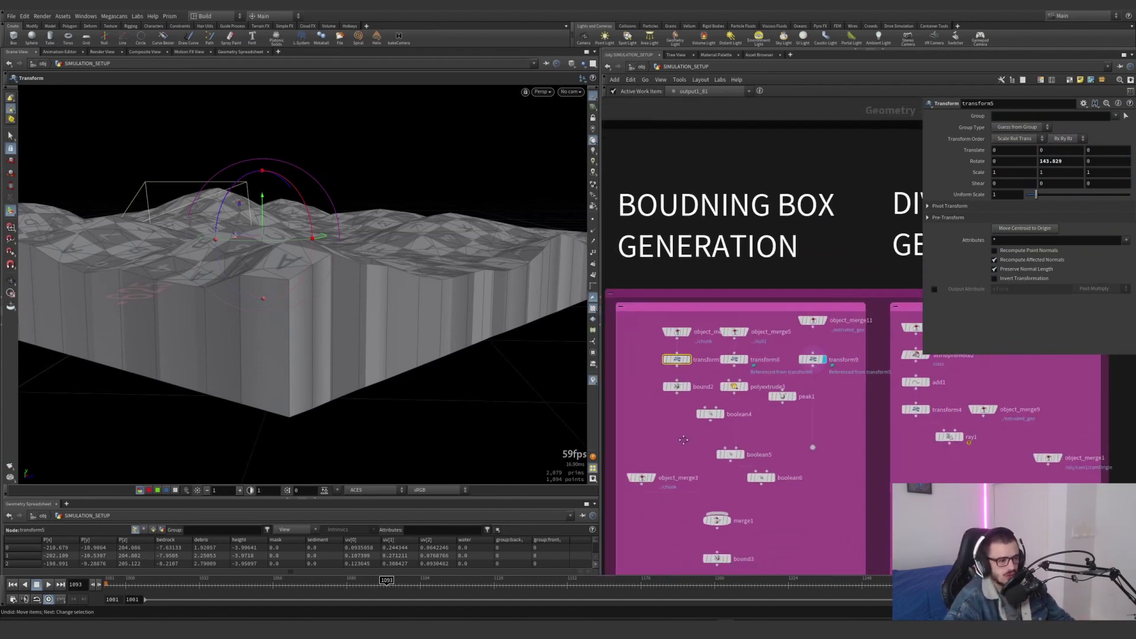
{"action": "scroll", "coordinate": [665, 402], "scroll_direction": "up", "scroll_amount": 3}
{"action": "middle_click_drag", "start_coordinate": [660, 398], "coordinate": [705, 371]}
{"action": "scroll", "coordinate": [706, 371], "scroll_direction": "up", "scroll_amount": 1}
{"action": "left_click", "coordinate": [723, 345]}
{"action": "left_click", "coordinate": [705, 345]}
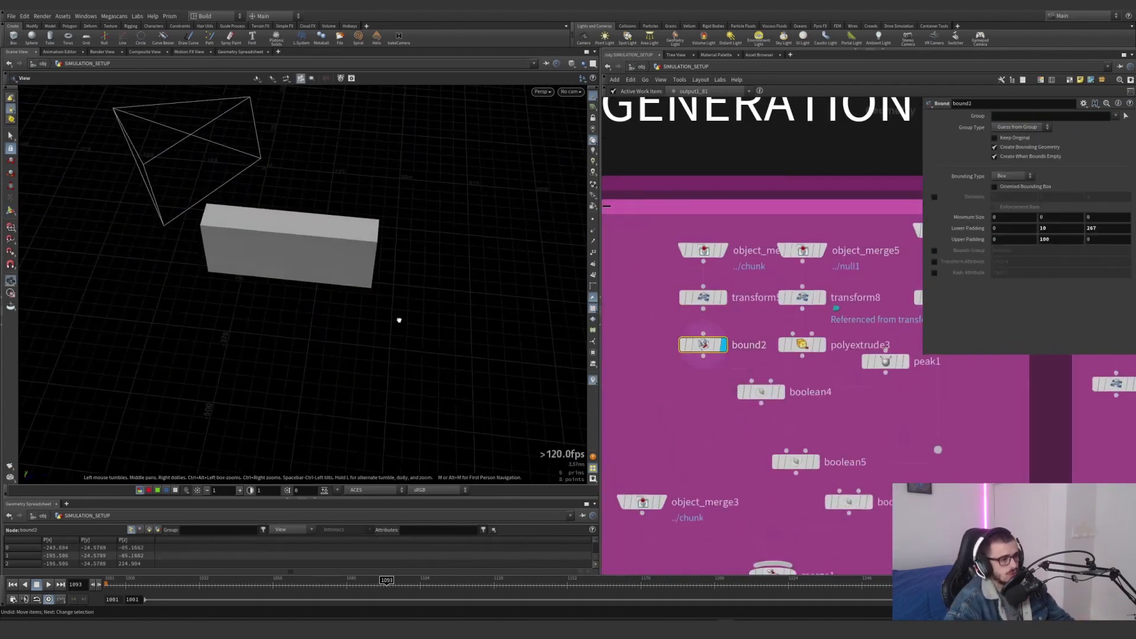
{"action": "left_click", "coordinate": [723, 297]}
{"action": "left_click", "coordinate": [703, 298]}
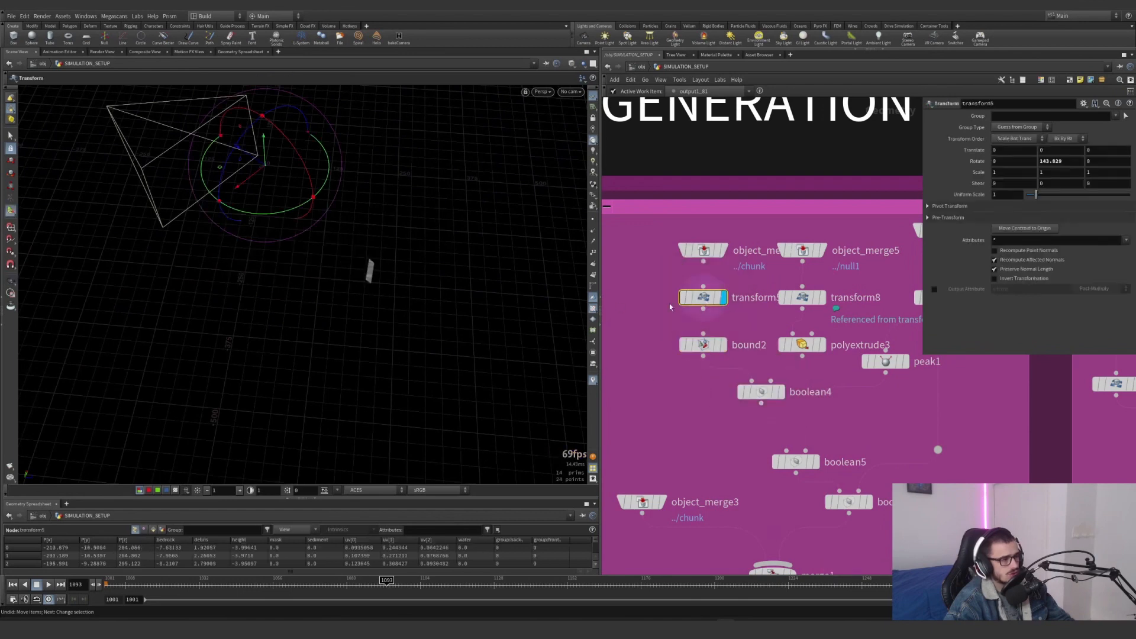
{"action": "left_click", "coordinate": [722, 345]}
{"action": "left_click", "coordinate": [704, 345]}
Try adjusting the Z value of bound2's Lower Padding, and undo the change
{"action": "left_click_drag", "start_coordinate": [643, 389], "coordinate": [741, 340]}
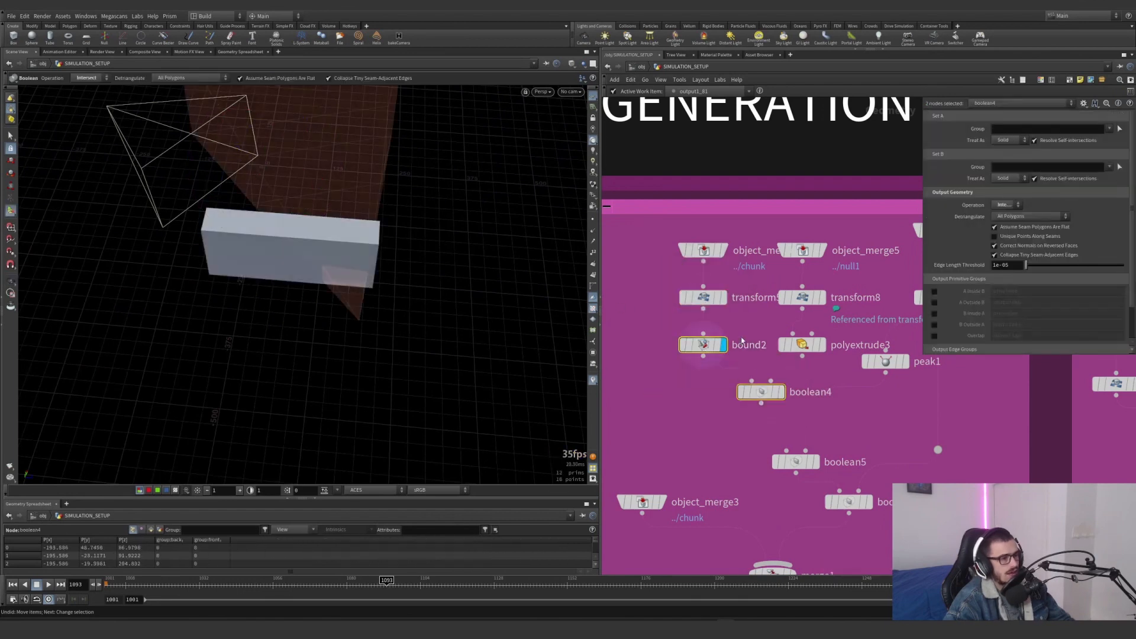
{"action": "left_click", "coordinate": [703, 345]}
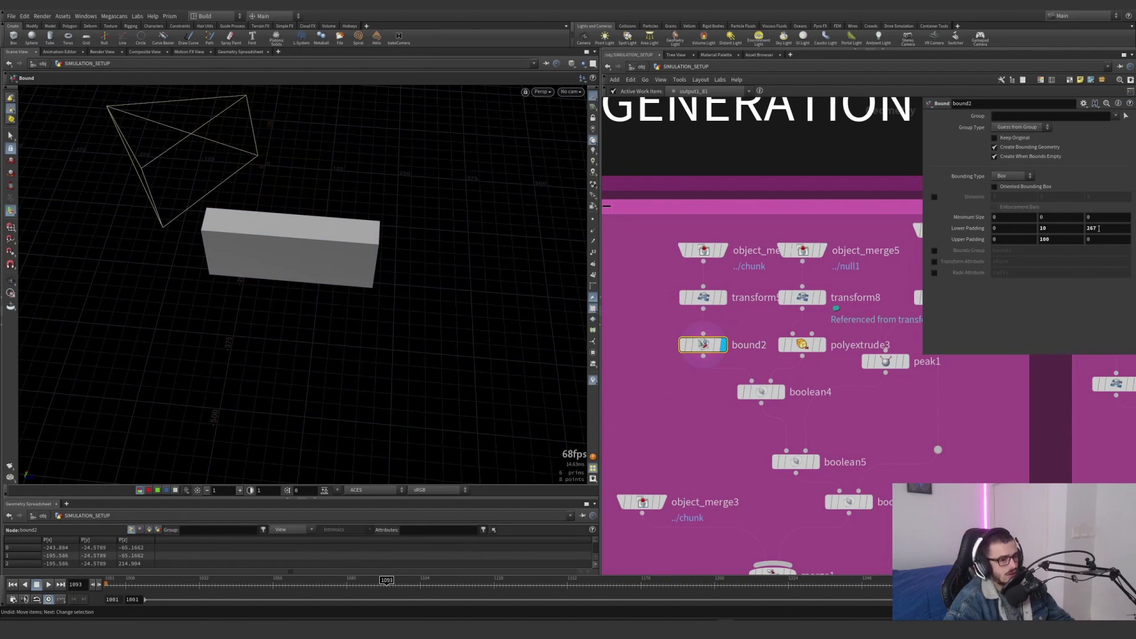
{"action": "key", "text": "Return"}
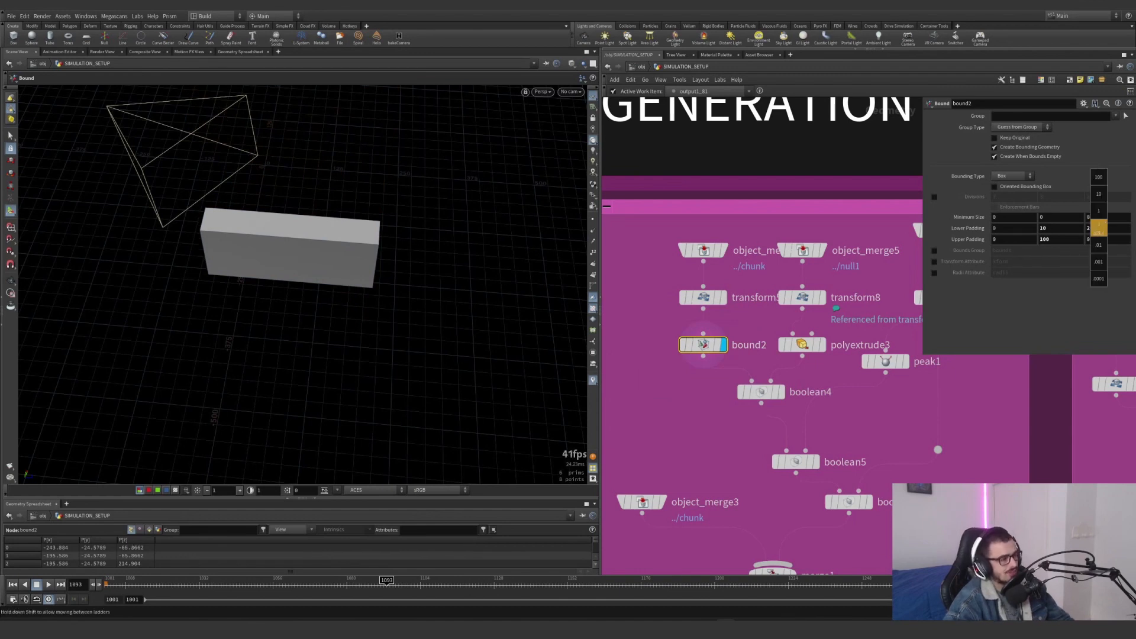
Overlay transform8's frustum as a template and check bound2's box against it with the bypass switched on and off
{"action": "mouse_move", "coordinate": [817, 257]}
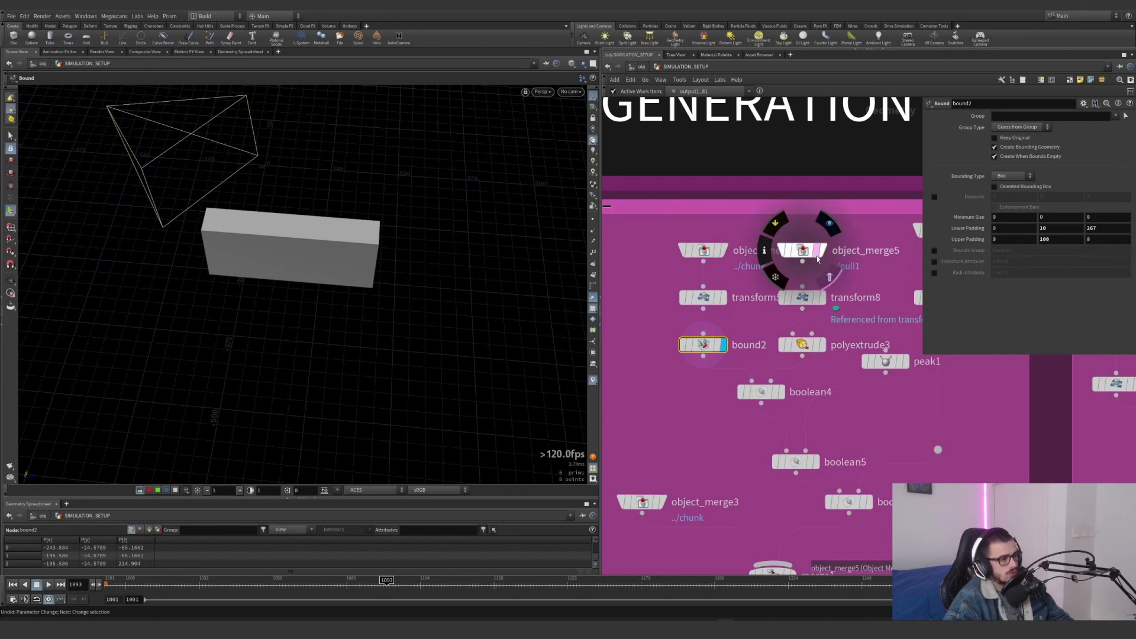
{"action": "left_click", "coordinate": [817, 298]}
{"action": "left_click_drag", "start_coordinate": [386, 249], "coordinate": [183, 332], "text": "alt"}
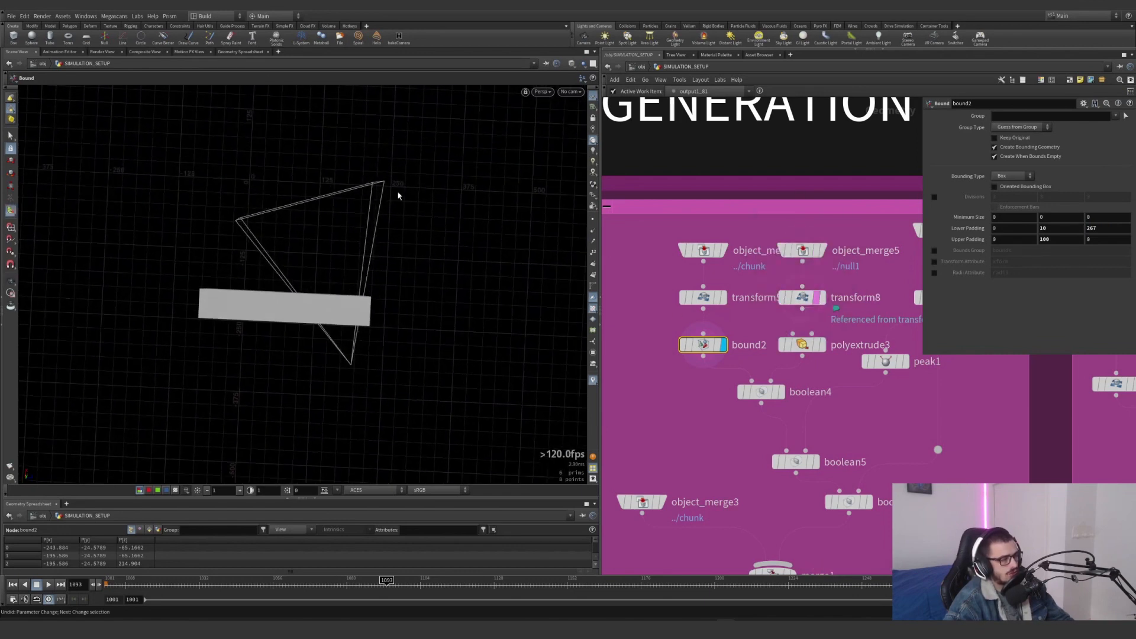
{"action": "left_click", "coordinate": [679, 325]}
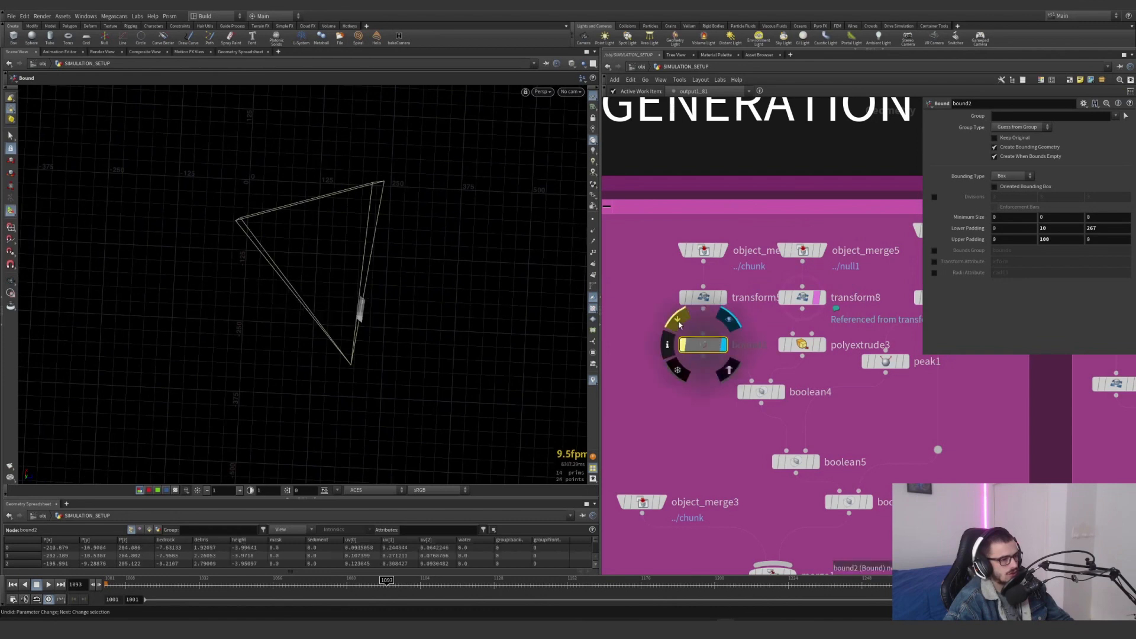
{"action": "left_click", "coordinate": [679, 325]}
Display and select boolean4 to inspect the intersection of the padded bounding box and the extruded frustum
{"action": "left_click", "coordinate": [782, 392]}
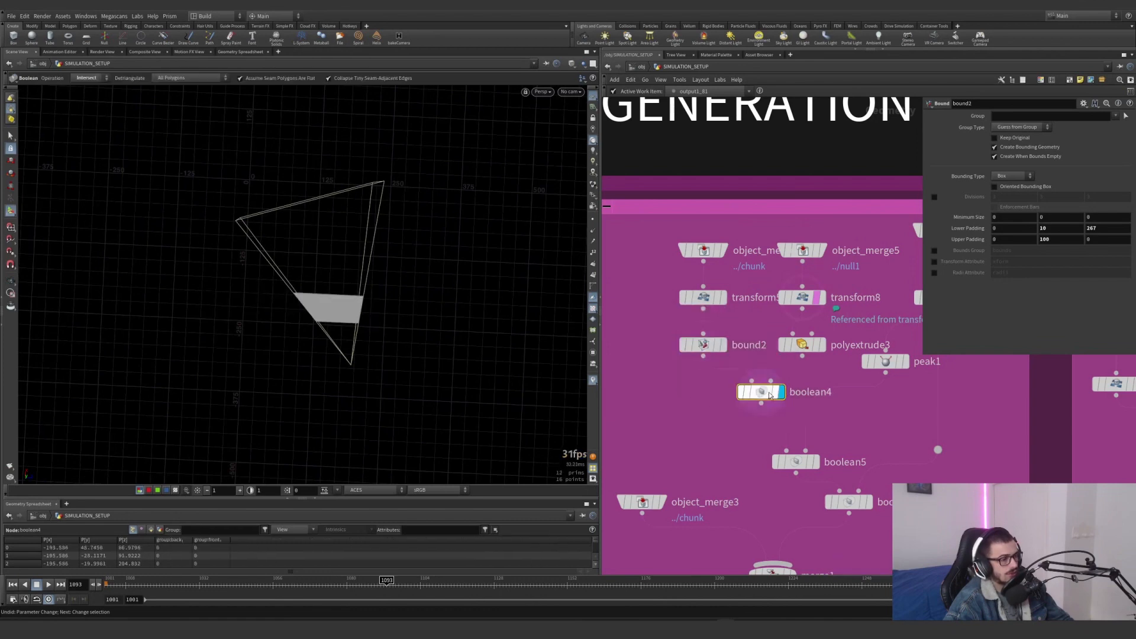
{"action": "left_click_drag", "start_coordinate": [339, 325], "coordinate": [261, 245]}
{"action": "scroll", "coordinate": [375, 343], "scroll_direction": "up", "scroll_amount": 5}
{"action": "middle_click_drag", "start_coordinate": [859, 443], "coordinate": [738, 454]}
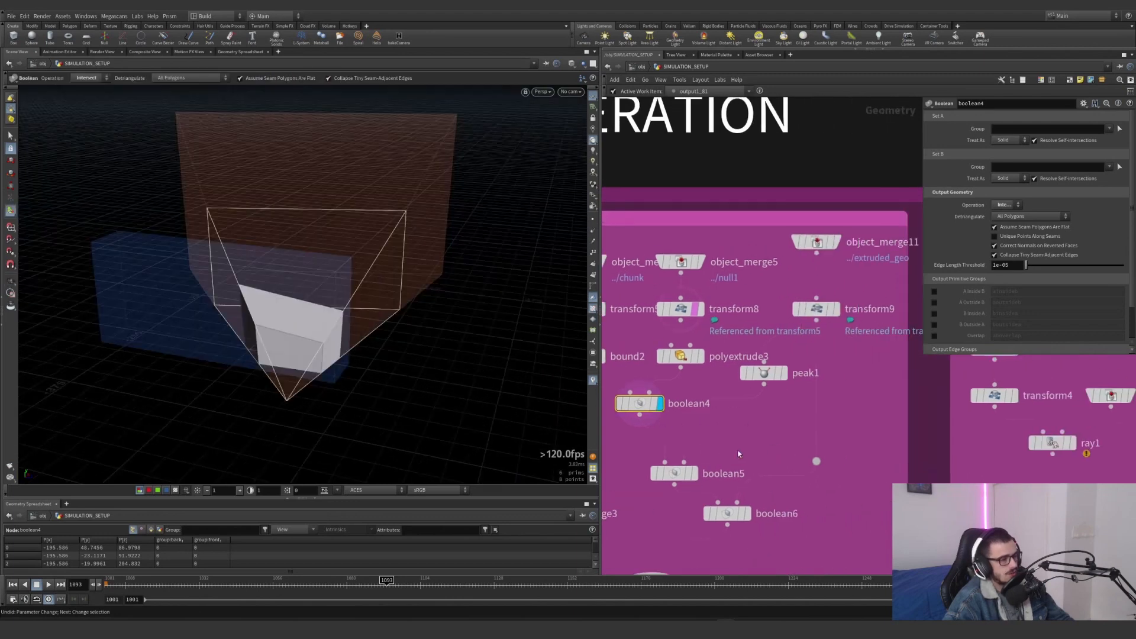
Display transform9's rotated terrain, and display and select the raised surface from peak1
{"action": "left_click", "coordinate": [835, 310]}
{"action": "left_click", "coordinate": [782, 374]}
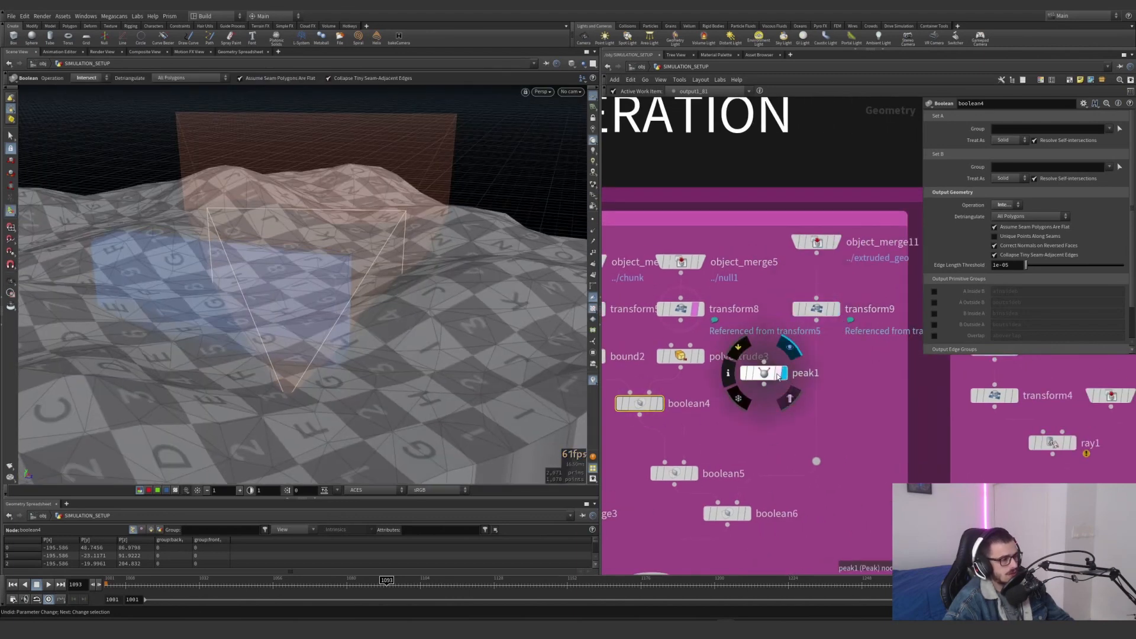
{"action": "left_click", "coordinate": [769, 374]}
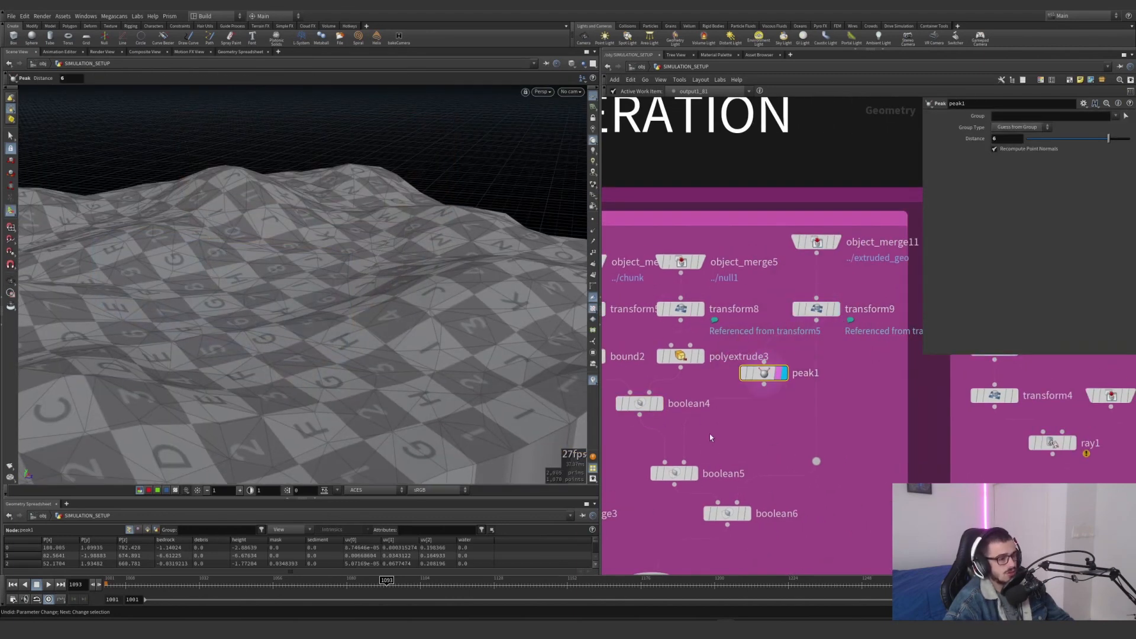
Display and select boolean5 and inspect its intersection with the terrain, with transform8's frustum overlaid as a template
{"action": "middle_click_drag", "start_coordinate": [710, 436], "coordinate": [791, 367]}
{"action": "left_click", "coordinate": [776, 403]}
{"action": "left_click", "coordinate": [756, 402]}
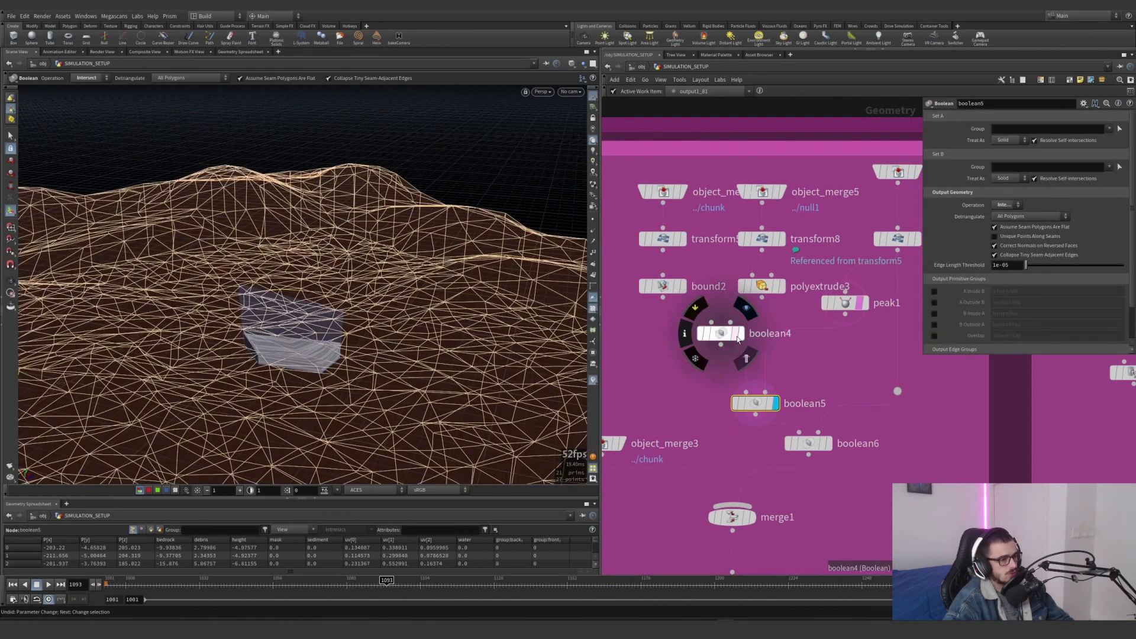
{"action": "left_click", "coordinate": [737, 339]}
{"action": "left_click_drag", "start_coordinate": [343, 404], "coordinate": [355, 333], "text": "alt"}
{"action": "left_click", "coordinate": [778, 244]}
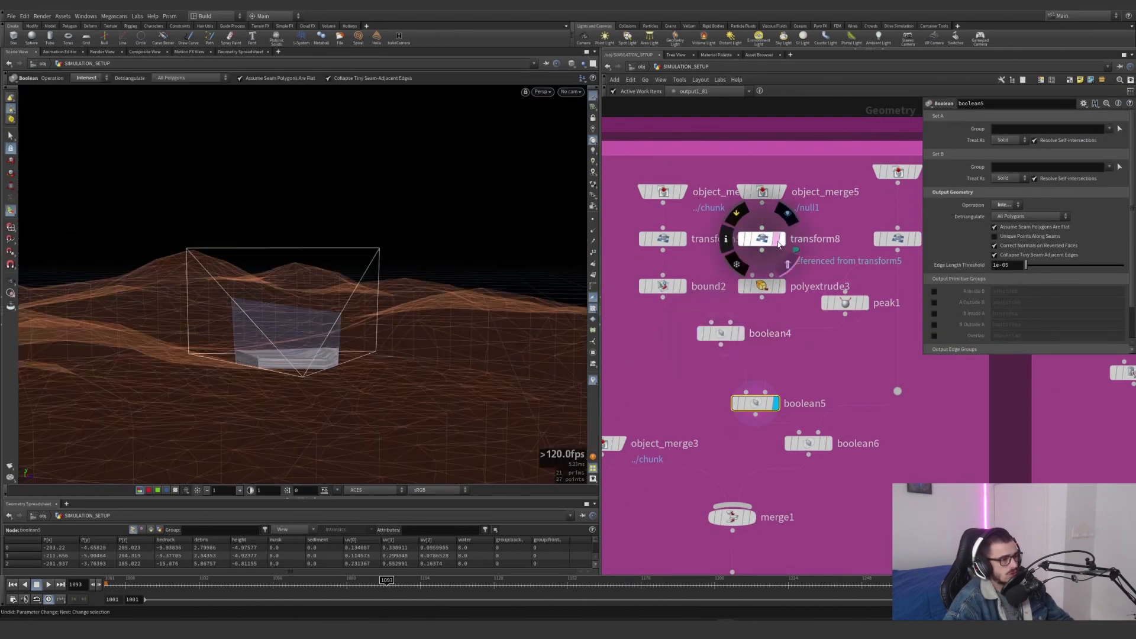
{"action": "middle_click_drag", "start_coordinate": [805, 390], "coordinate": [781, 336]}
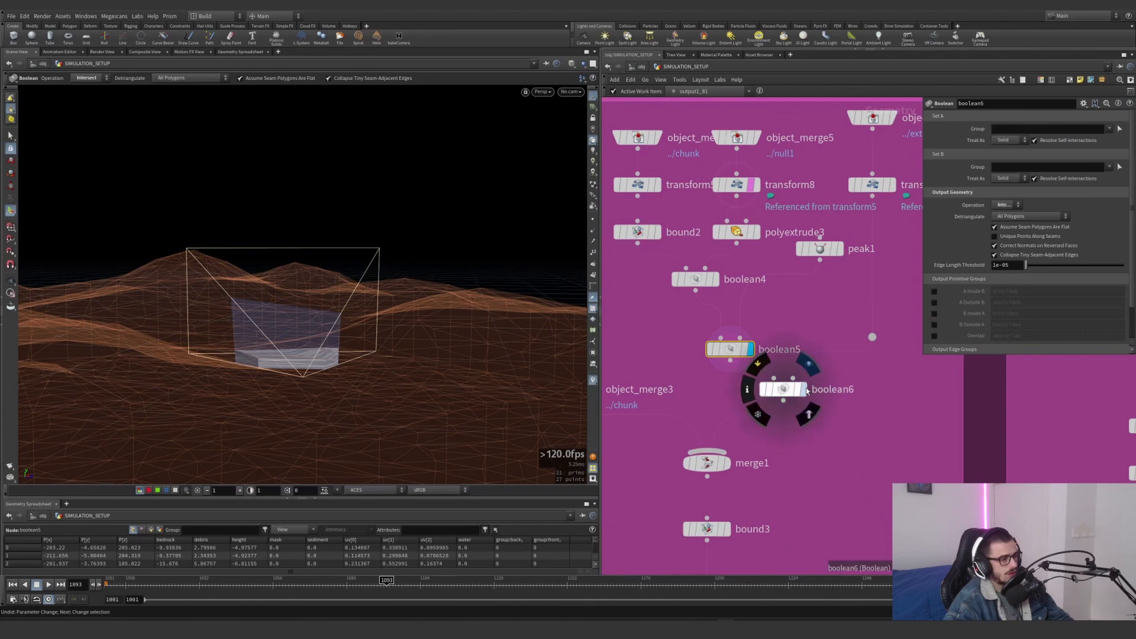
Display and select boolean6 and inspect its subtracted terrain slab from several angles within the camera frustum
{"action": "left_click", "coordinate": [803, 388]}
{"action": "left_click", "coordinate": [772, 388]}
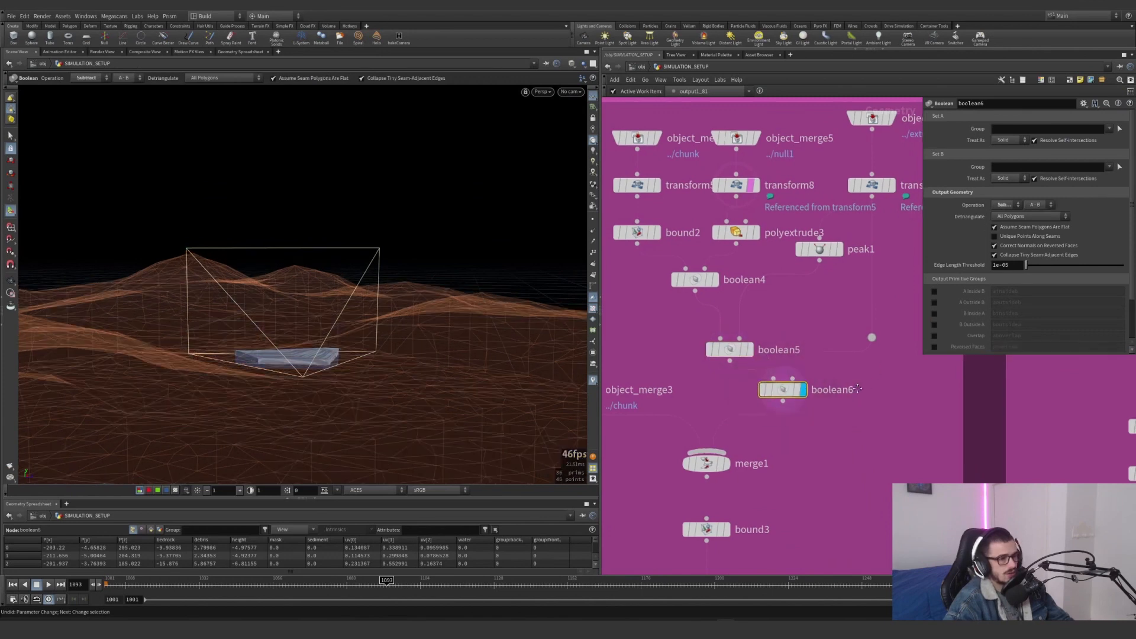
{"action": "middle_click_drag", "start_coordinate": [869, 249], "coordinate": [844, 264]}
{"action": "left_click", "coordinate": [866, 201]}
{"action": "left_click", "coordinate": [776, 405]}
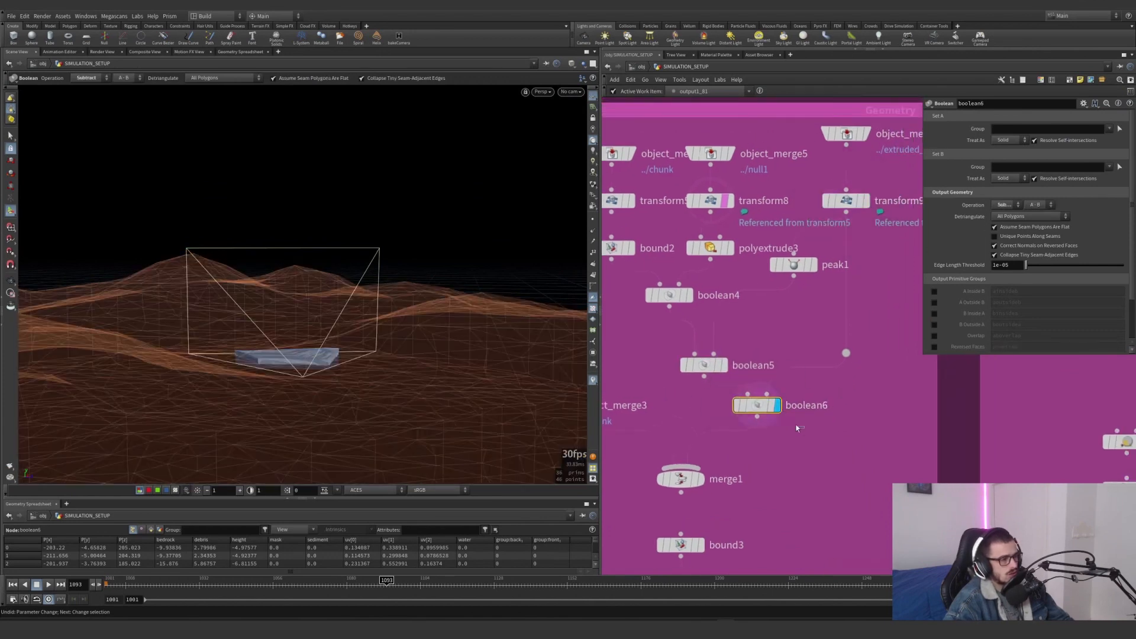
{"action": "left_click_drag", "start_coordinate": [308, 331], "coordinate": [294, 400], "text": "alt"}
{"action": "right_click_drag", "start_coordinate": [294, 401], "coordinate": [469, 286], "text": "alt"}
{"action": "left_click_drag", "start_coordinate": [469, 286], "coordinate": [393, 252], "text": "alt"}
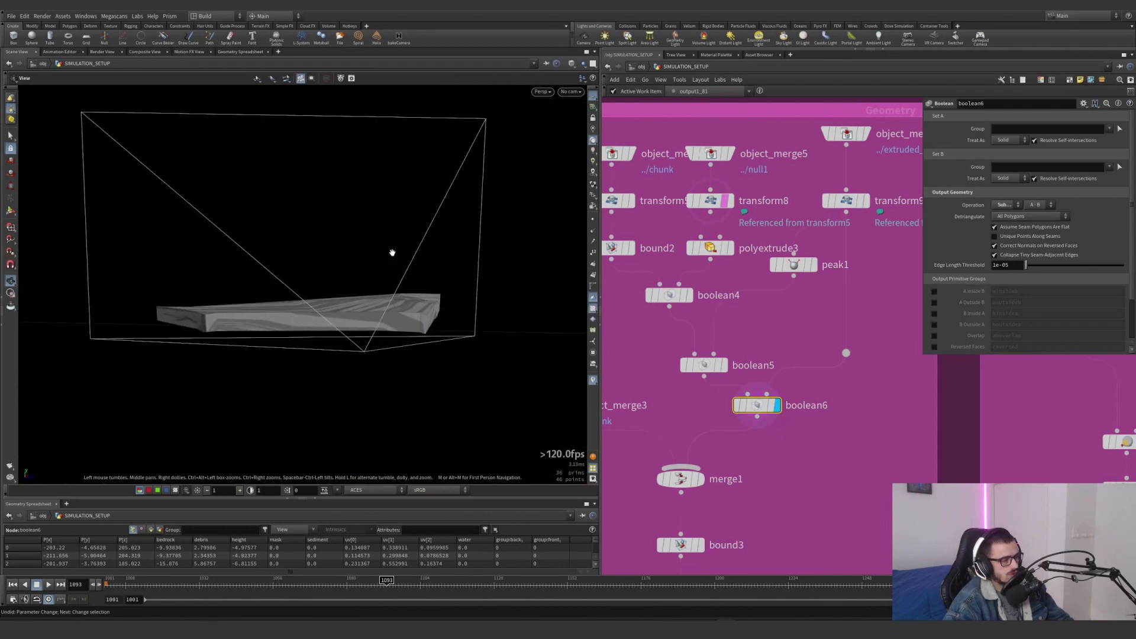
{"action": "middle_click_drag", "start_coordinate": [731, 432], "coordinate": [838, 384]}
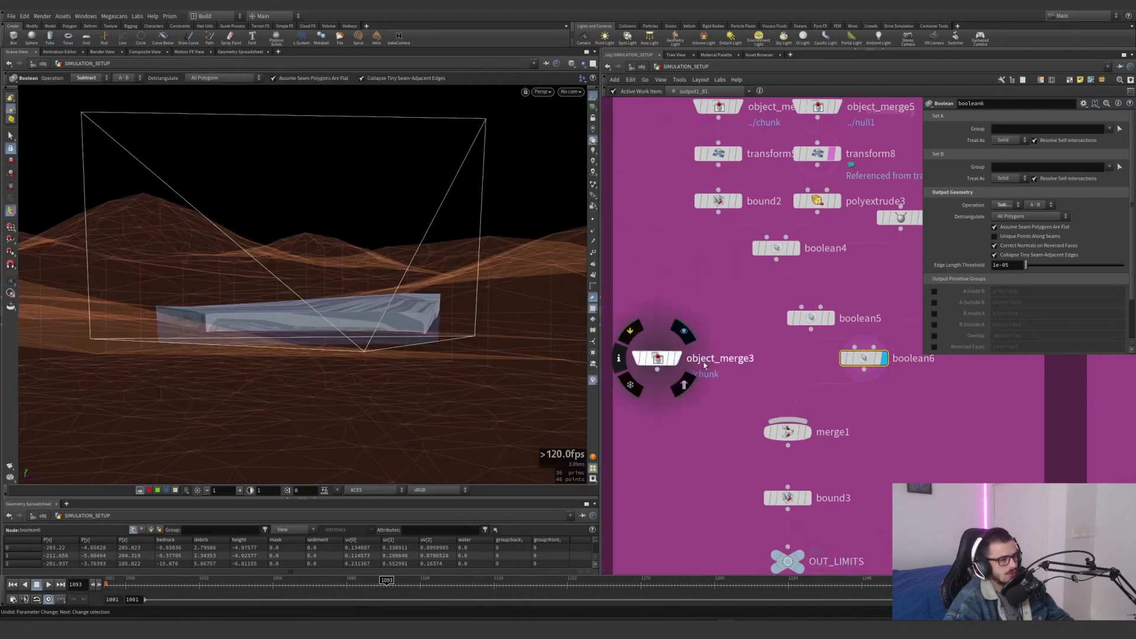
Display and select merge1, and display object_merge3's chunk to examine where it sits relative to the camera frustum
{"action": "left_click", "coordinate": [808, 434]}
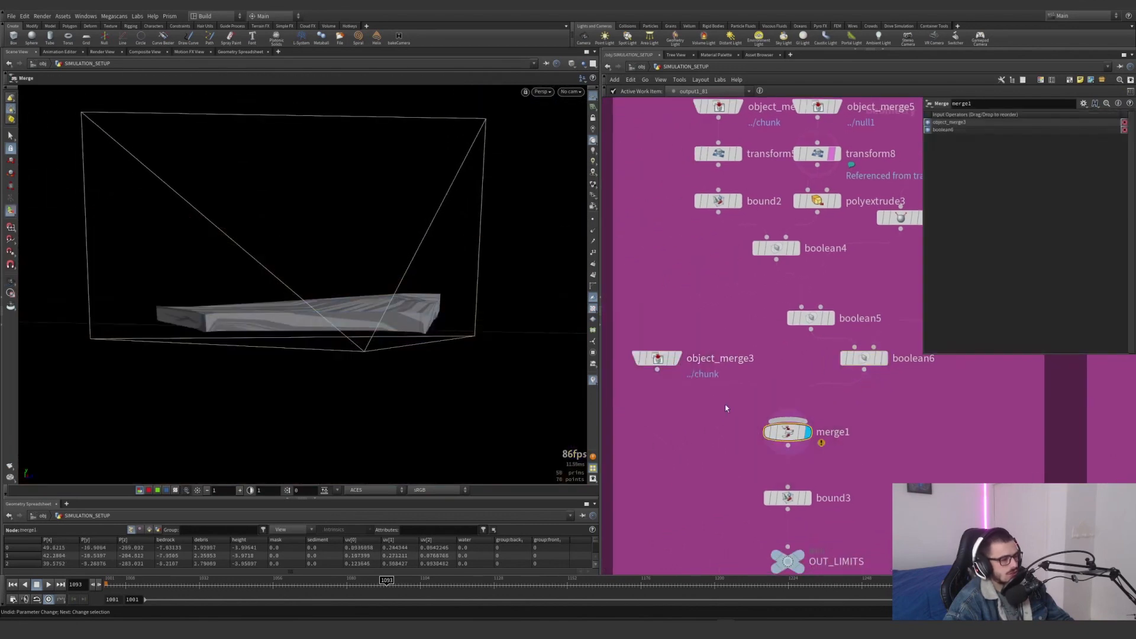
{"action": "left_click", "coordinate": [676, 357]}
{"action": "left_click_drag", "start_coordinate": [709, 324], "coordinate": [639, 384]}
{"action": "scroll", "coordinate": [658, 404], "scroll_direction": "down", "scroll_amount": 5}
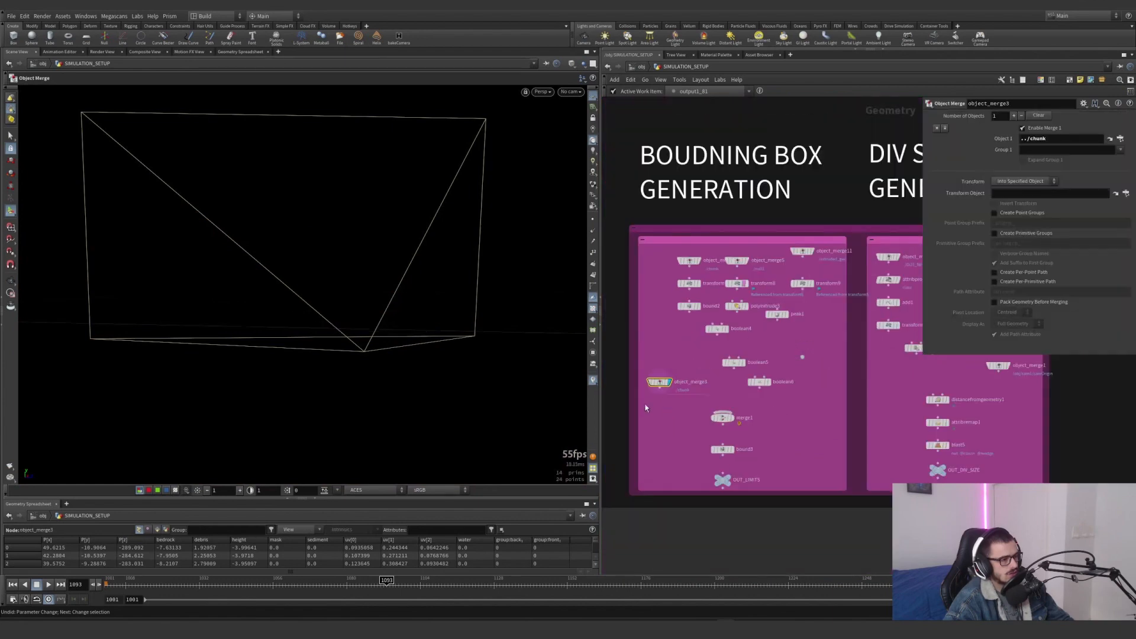
{"action": "mouse_move", "coordinate": [314, 388]}
{"action": "left_mouse_down", "text": "alt"}
{"action": "mouse_move", "coordinate": [281, 377]}
{"action": "mouse_move", "coordinate": [321, 366]}
{"action": "left_mouse_up", "text": "alt"}
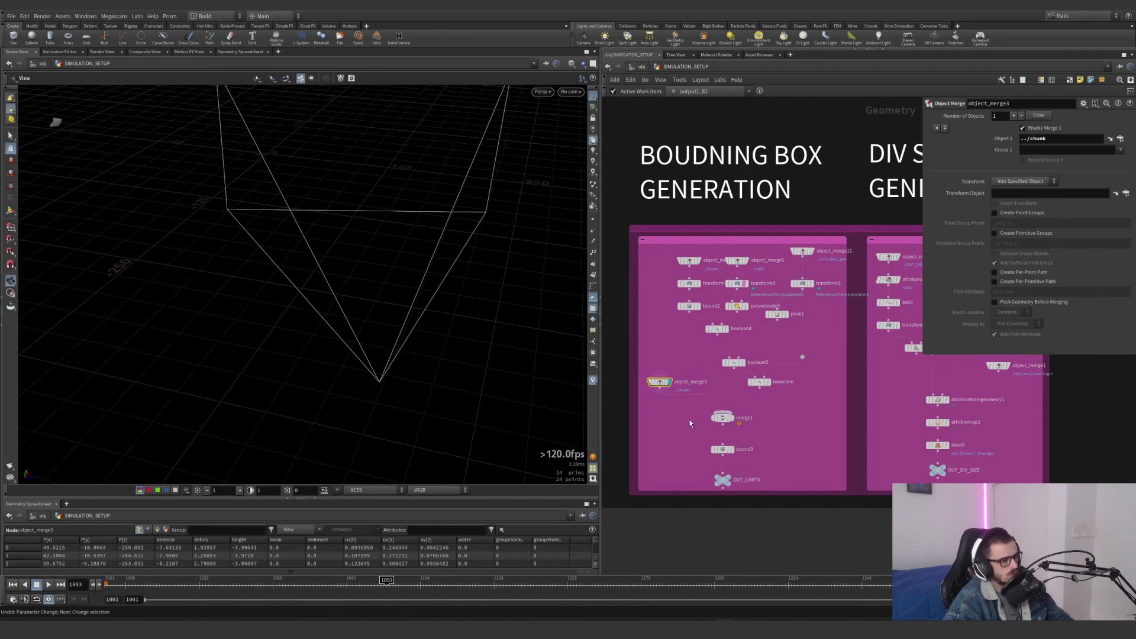
Move the chunk's transform node from the bounding box generation network into the green network, between the boolean and the chunk output
{"action": "middle_click_drag", "start_coordinate": [689, 420], "coordinate": [894, 319]}
{"action": "left_click_drag", "start_coordinate": [886, 238], "coordinate": [612, 392]}
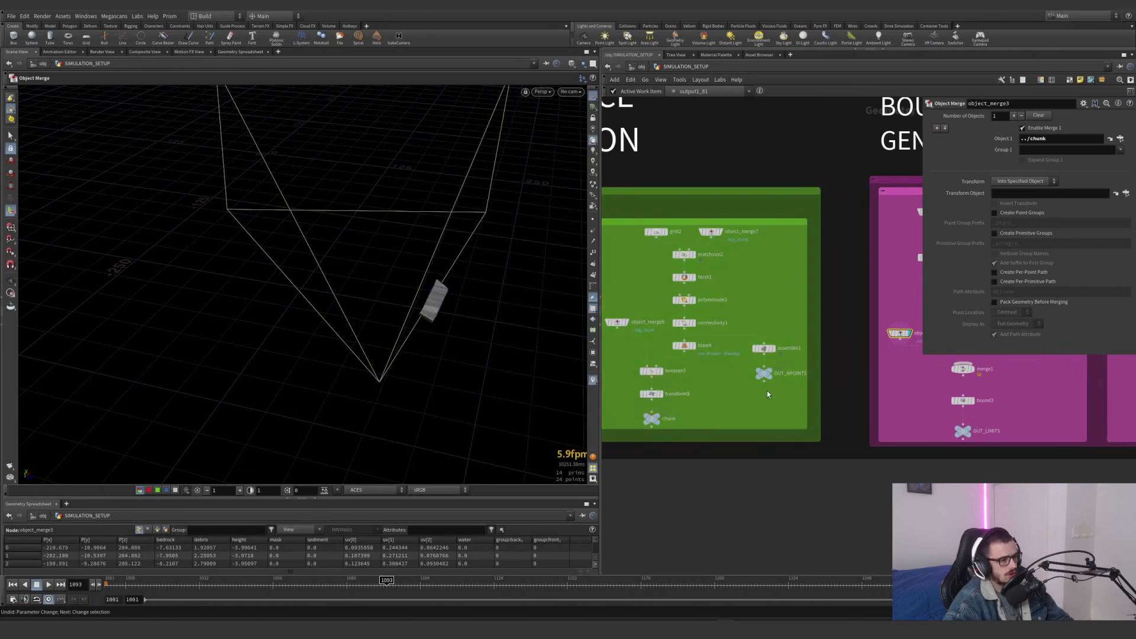
Display and select merge1 and inspect the combined chunk and terrain slab inside the frustum from above
{"action": "middle_click_drag", "start_coordinate": [987, 363], "coordinate": [824, 382]}
{"action": "scroll", "coordinate": [824, 380], "scroll_direction": "up", "scroll_amount": 4}
{"action": "left_click", "coordinate": [800, 396]}
{"action": "left_click", "coordinate": [784, 395]}
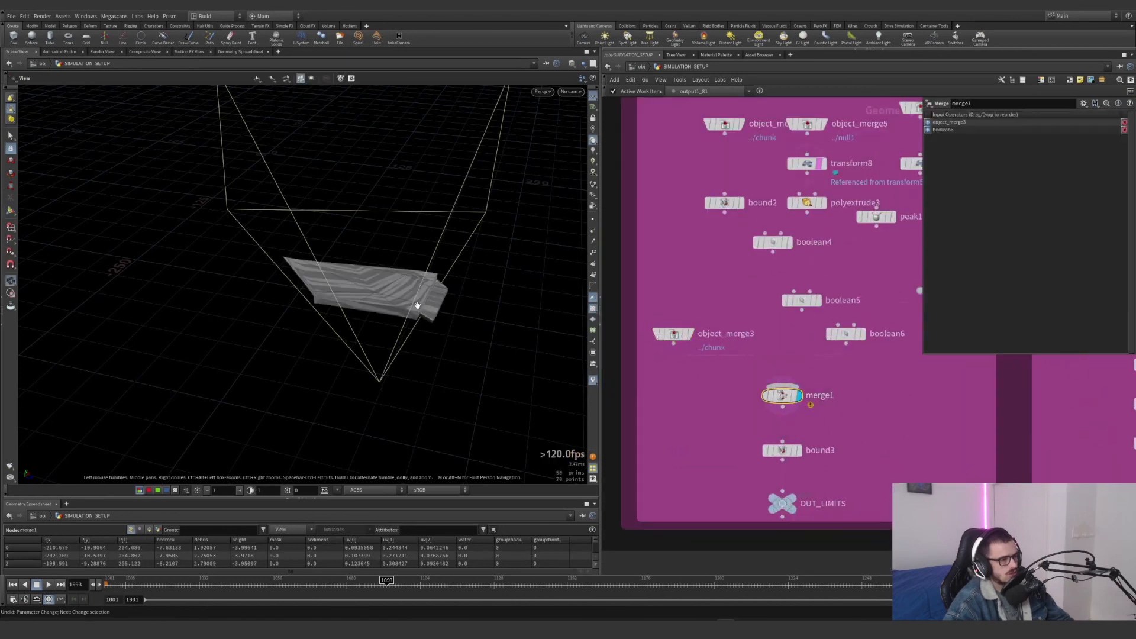
{"action": "left_click_drag", "start_coordinate": [417, 305], "coordinate": [375, 372]}
Display and select bound3 and inspect the bounding box around the merged geometry that feeds OUT_LIMITS
{"action": "left_click", "coordinate": [798, 450]}
{"action": "left_click", "coordinate": [781, 450]}
{"action": "scroll", "coordinate": [758, 431], "scroll_direction": "down", "scroll_amount": 5}
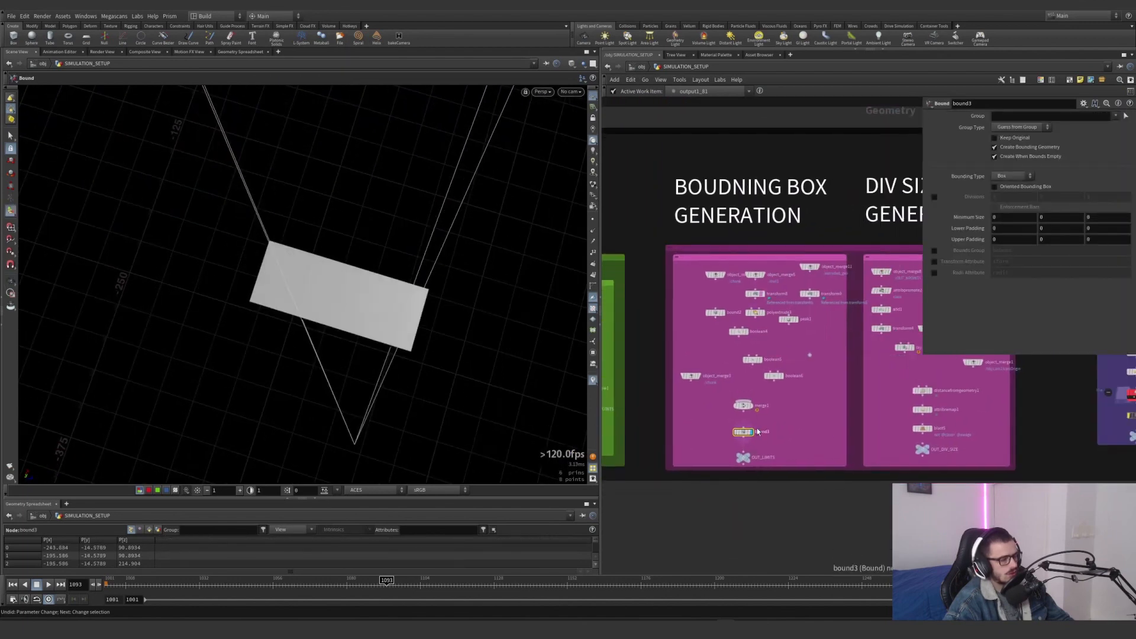
{"action": "middle_click_drag", "start_coordinate": [818, 438], "coordinate": [776, 448]}
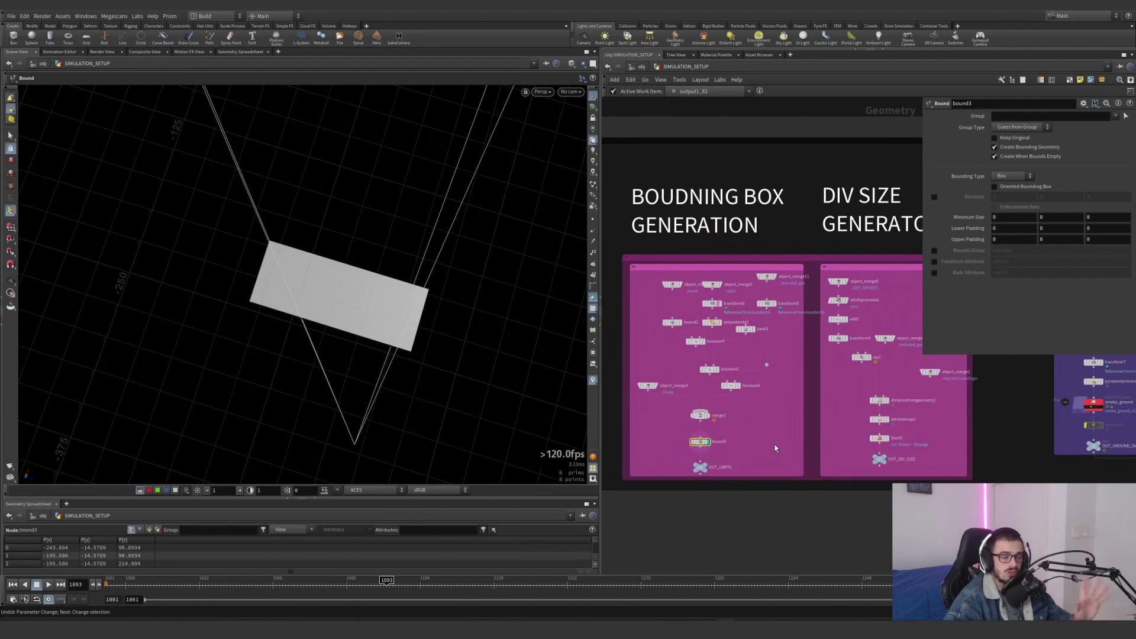
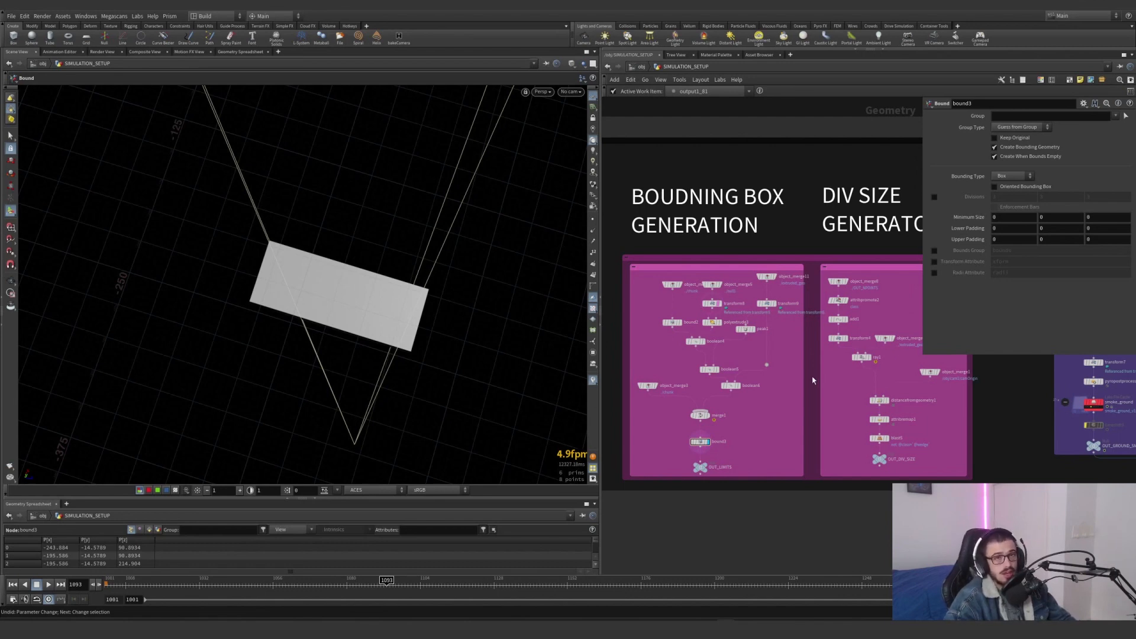
Display and select object_merge8 in the DIV SIZE generator network and inspect the chunks merged from OUT_NPOINTS
{"action": "middle_click_drag", "start_coordinate": [812, 380], "coordinate": [759, 406]}
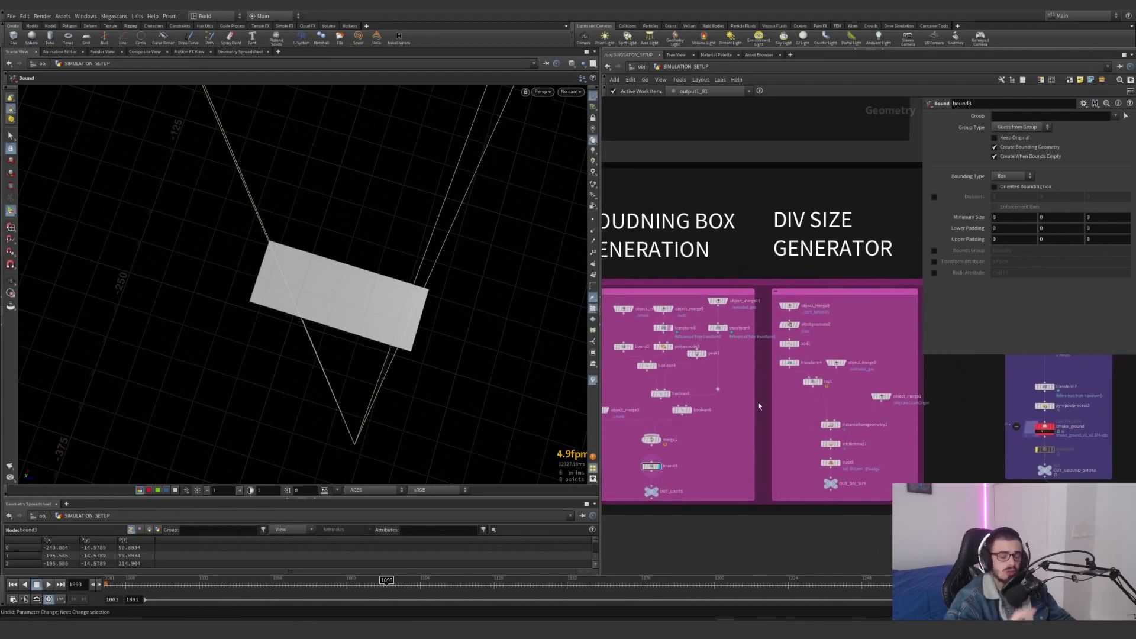
{"action": "middle_click_drag", "start_coordinate": [944, 361], "coordinate": [773, 390]}
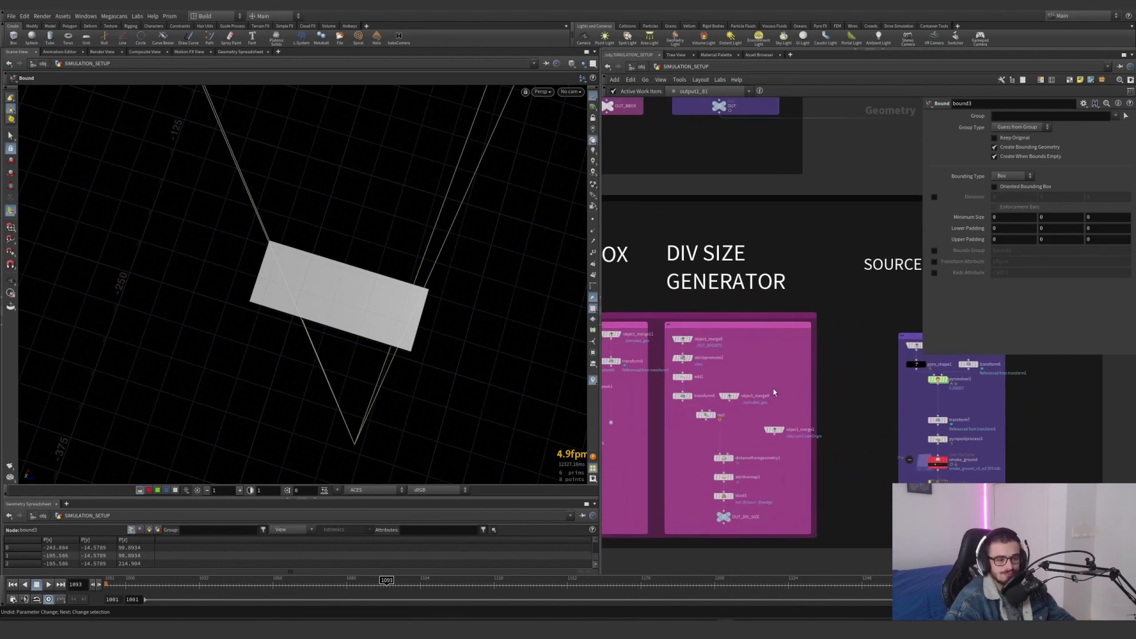
{"action": "scroll", "coordinate": [696, 350], "scroll_direction": "up", "scroll_amount": 4}
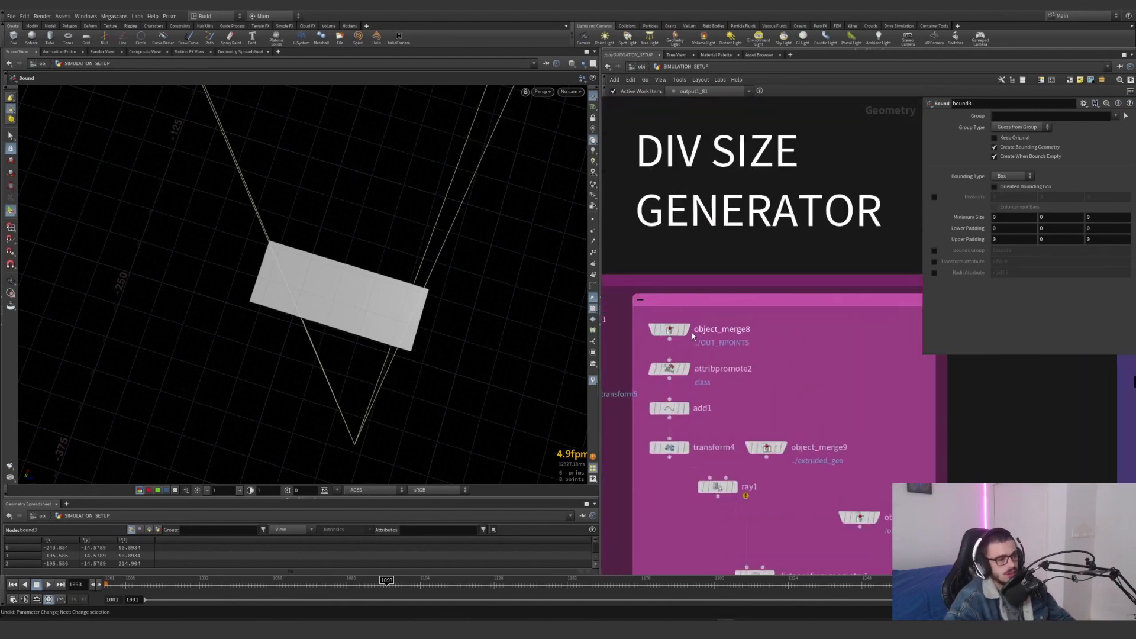
{"action": "left_click", "coordinate": [687, 330]}
{"action": "left_click", "coordinate": [669, 329]}
{"action": "right_click_drag", "start_coordinate": [307, 241], "coordinate": [199, 283], "text": "alt"}
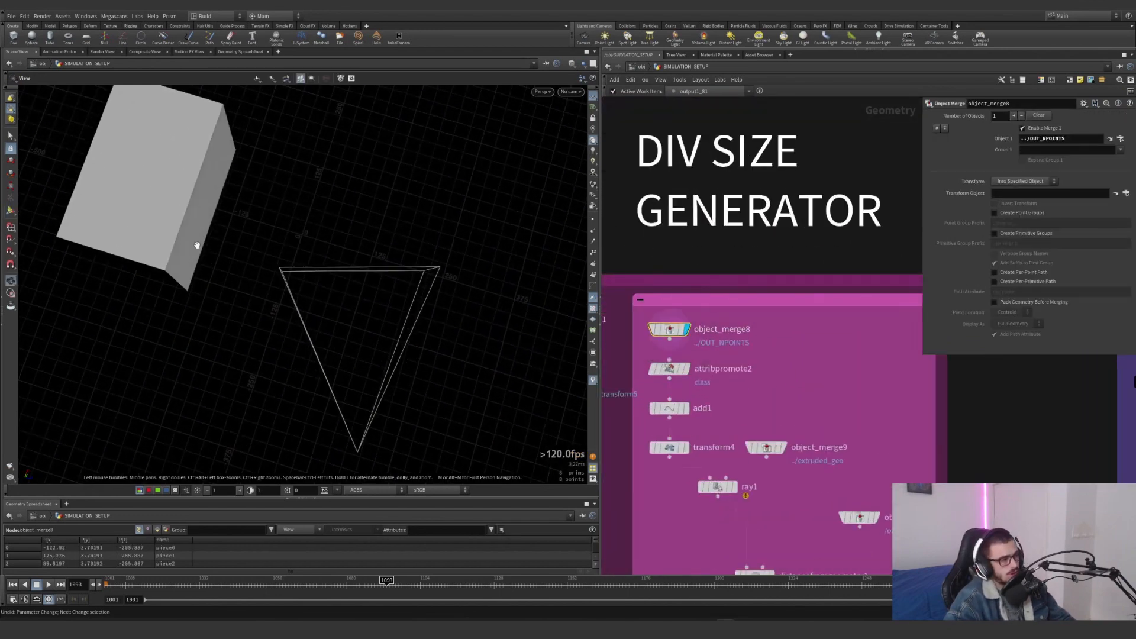
Display and select attribpromote2 and add1 in turn to examine the promoted class attribute and the points kept per chunk
{"action": "left_click", "coordinate": [685, 369]}
{"action": "left_click", "coordinate": [675, 369]}
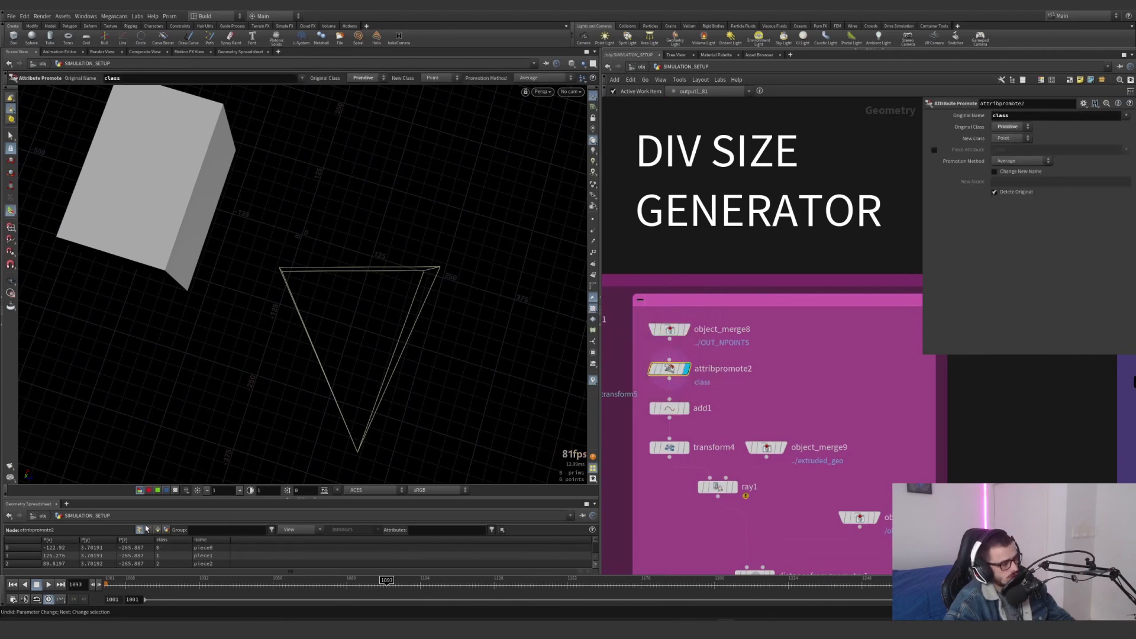
{"action": "left_click", "coordinate": [685, 408]}
{"action": "left_click", "coordinate": [672, 408]}
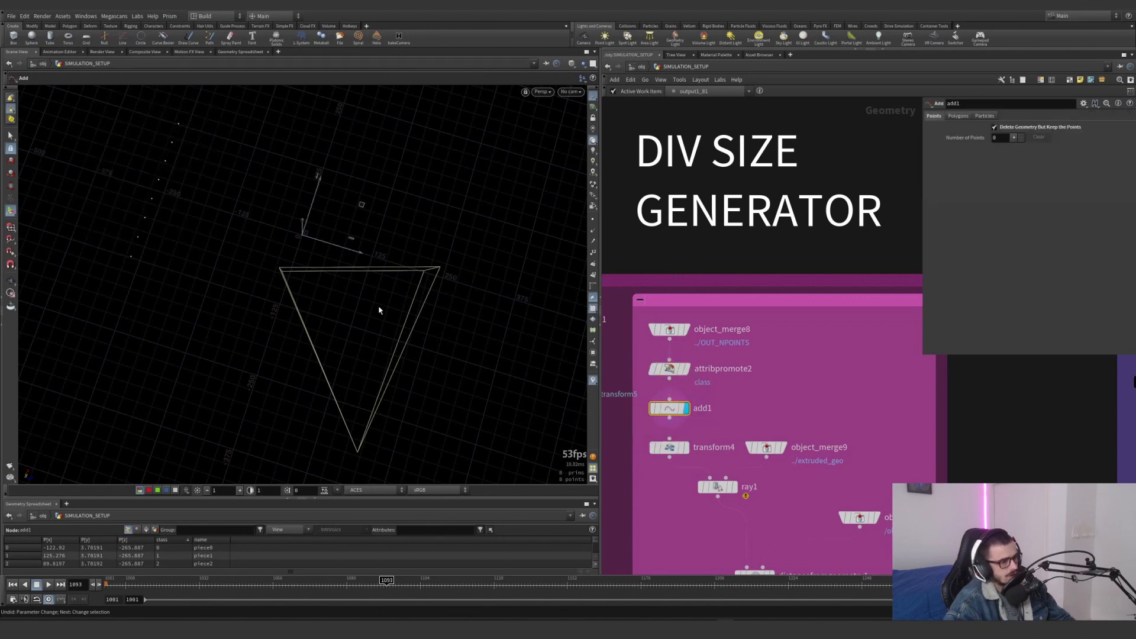
Display and select transform4 and inspect how it raises the chunk points above the scene
{"action": "left_click", "coordinate": [678, 449]}
{"action": "scroll", "coordinate": [282, 350], "scroll_direction": "down", "scroll_amount": 5}
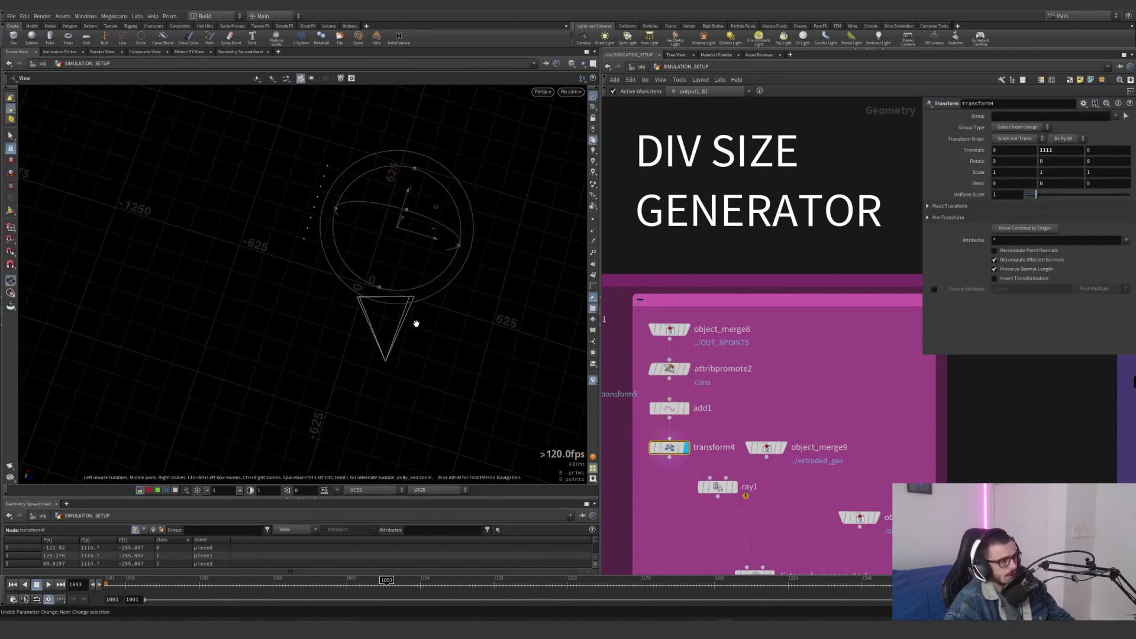
{"action": "key", "text": "Return"}
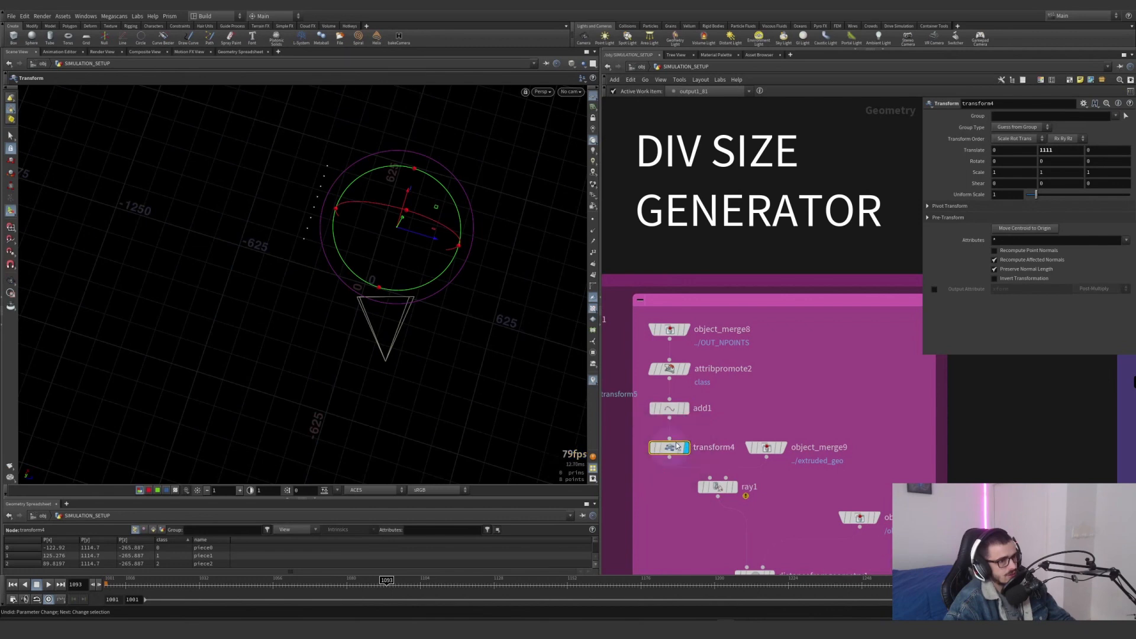
{"action": "left_click_drag", "start_coordinate": [562, 322], "coordinate": [311, 213]}
Display object_merge9's extruded terrain, and display and select ray1 to inspect the points projected onto that terrain
{"action": "middle_click_drag", "start_coordinate": [766, 464], "coordinate": [734, 399]}
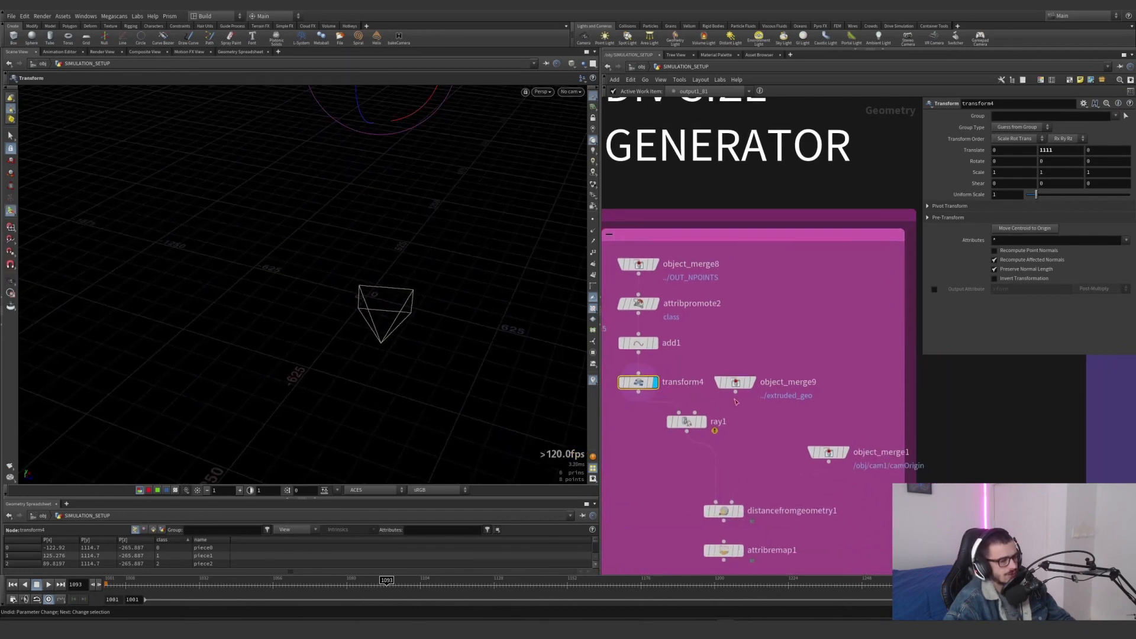
{"action": "left_click", "coordinate": [750, 382]}
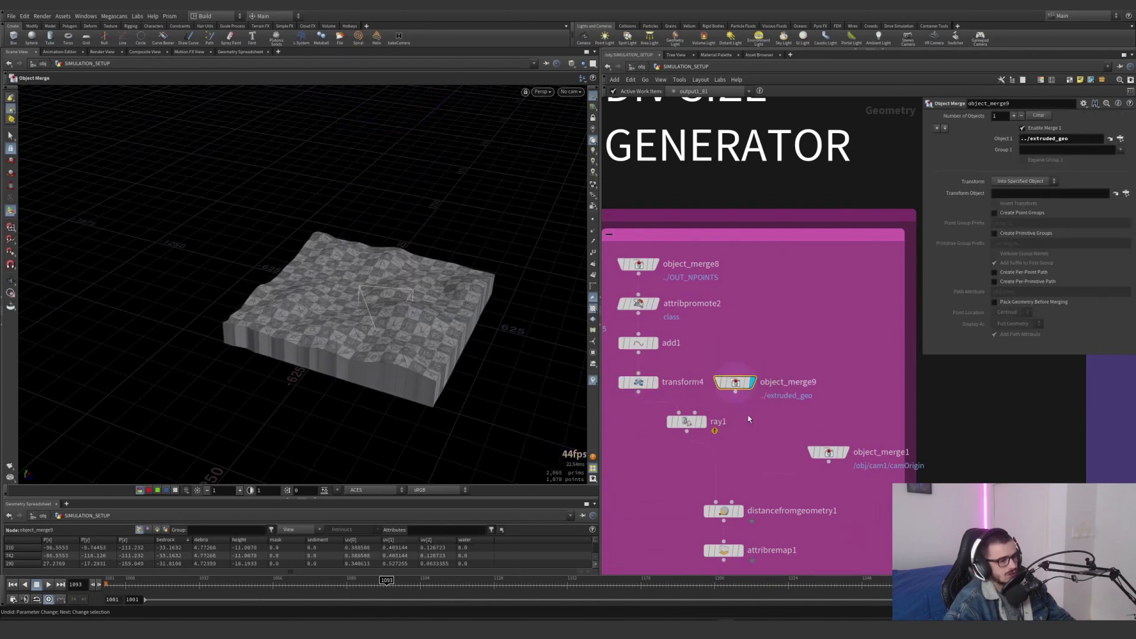
{"action": "left_click", "coordinate": [704, 422]}
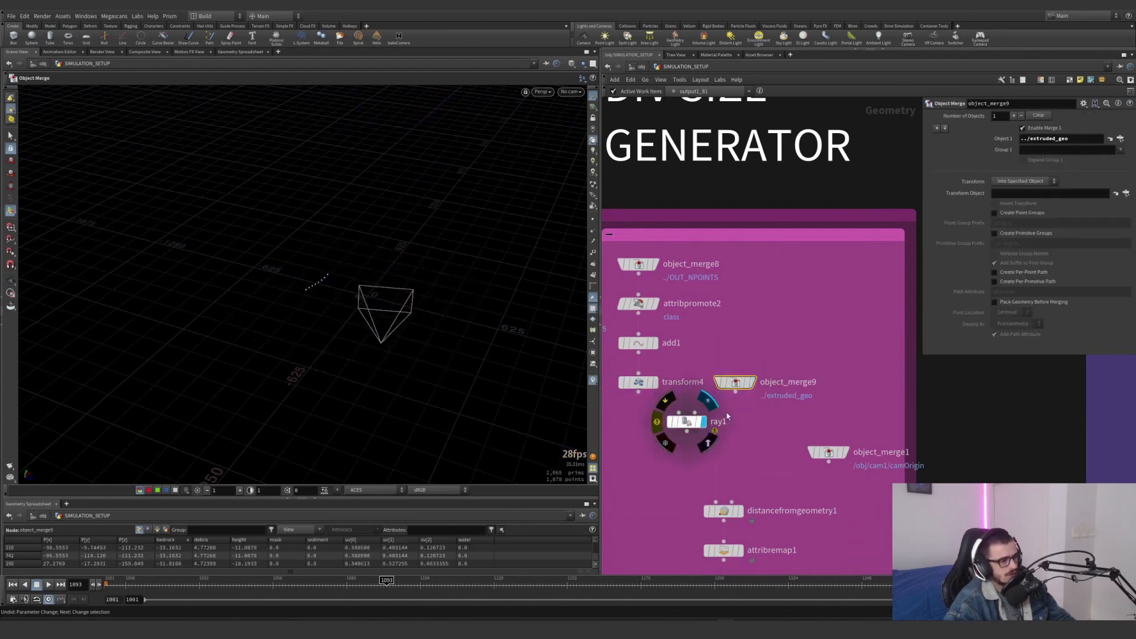
{"action": "left_click", "coordinate": [692, 417]}
{"action": "left_click_drag", "start_coordinate": [402, 269], "coordinate": [290, 325], "text": "alt"}
{"action": "right_click_drag", "start_coordinate": [289, 325], "coordinate": [376, 312], "text": "alt"}
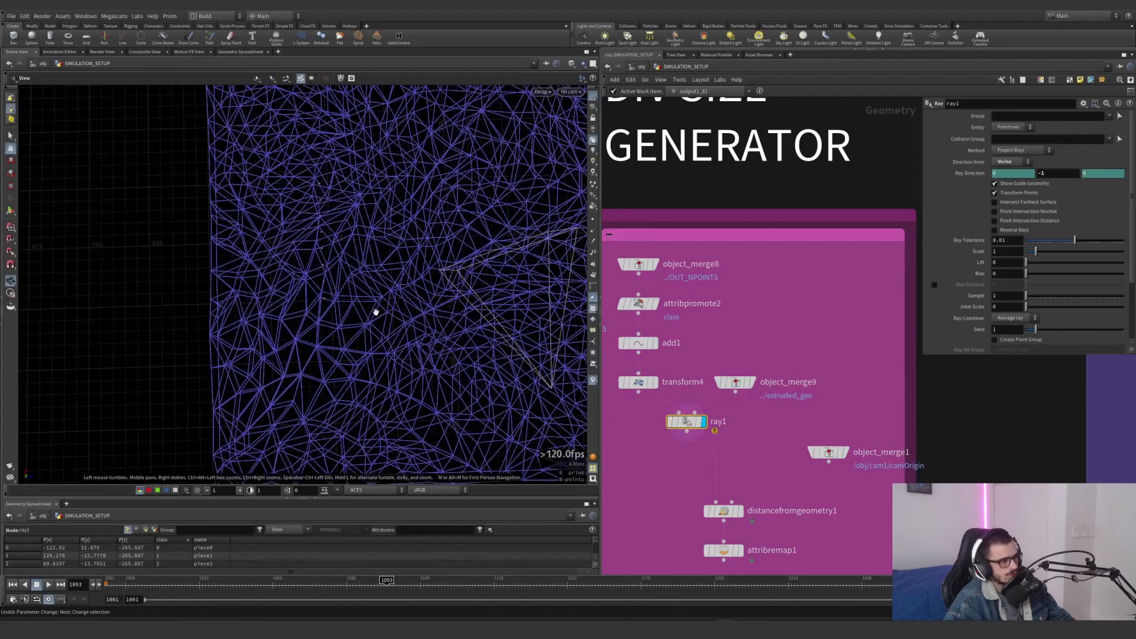
{"action": "left_click_drag", "start_coordinate": [375, 311], "coordinate": [474, 351]}
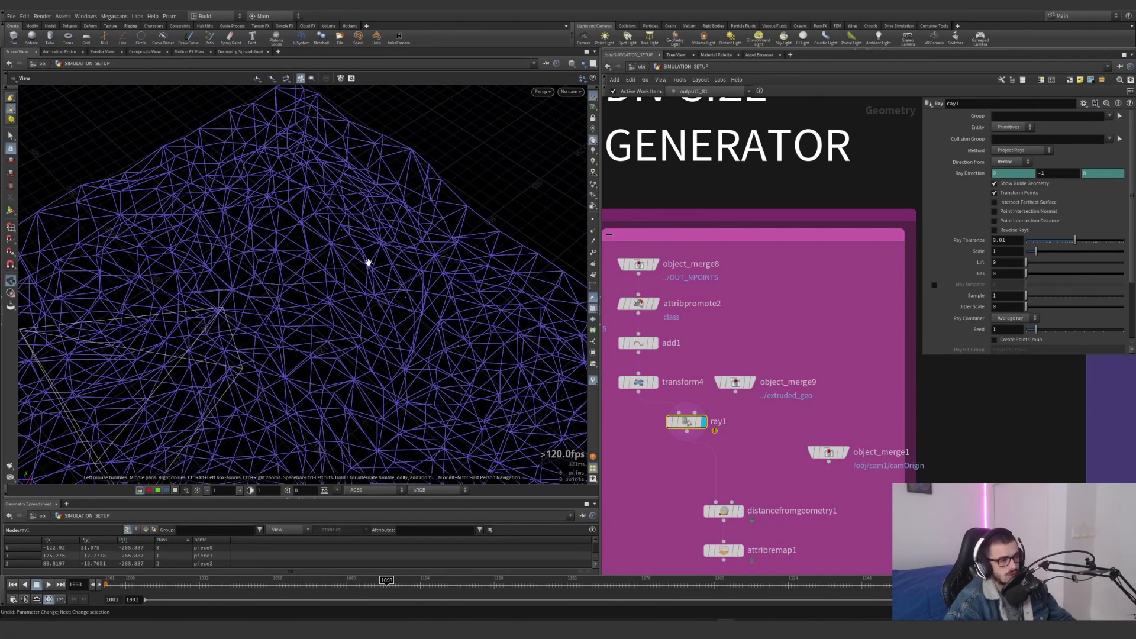
{"action": "key", "text": "Return"}
Display distancefromgeometry1, and select and display object_merge1 to examine the camera origin used for the distance
{"action": "middle_click_drag", "start_coordinate": [741, 465], "coordinate": [703, 398]}
{"action": "left_click", "coordinate": [701, 444]}
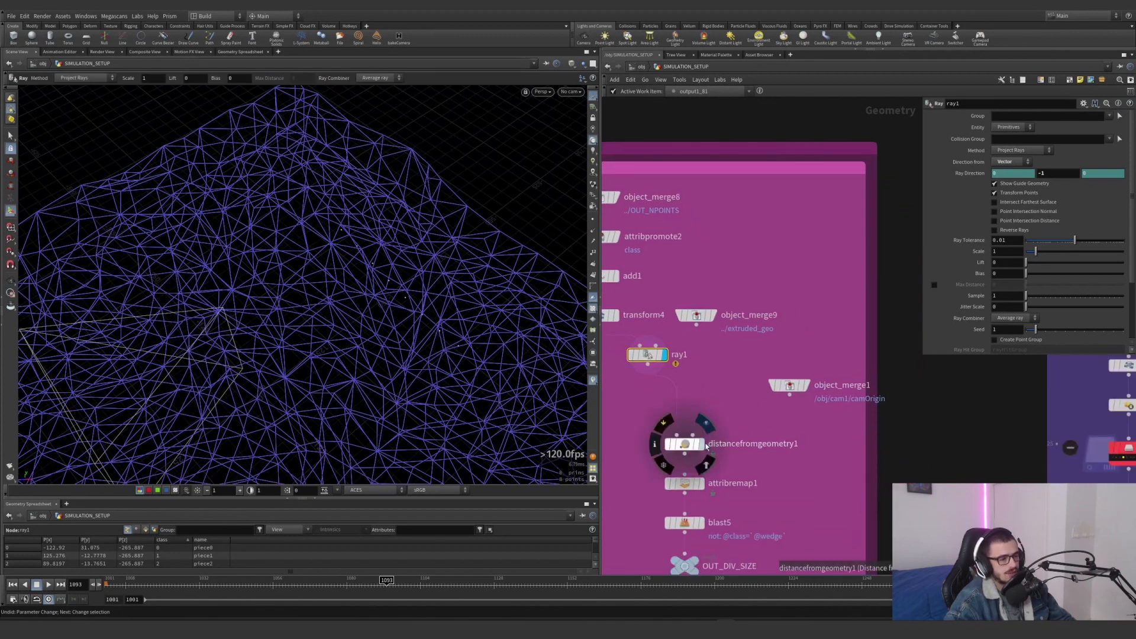
{"action": "left_click", "coordinate": [793, 385]}
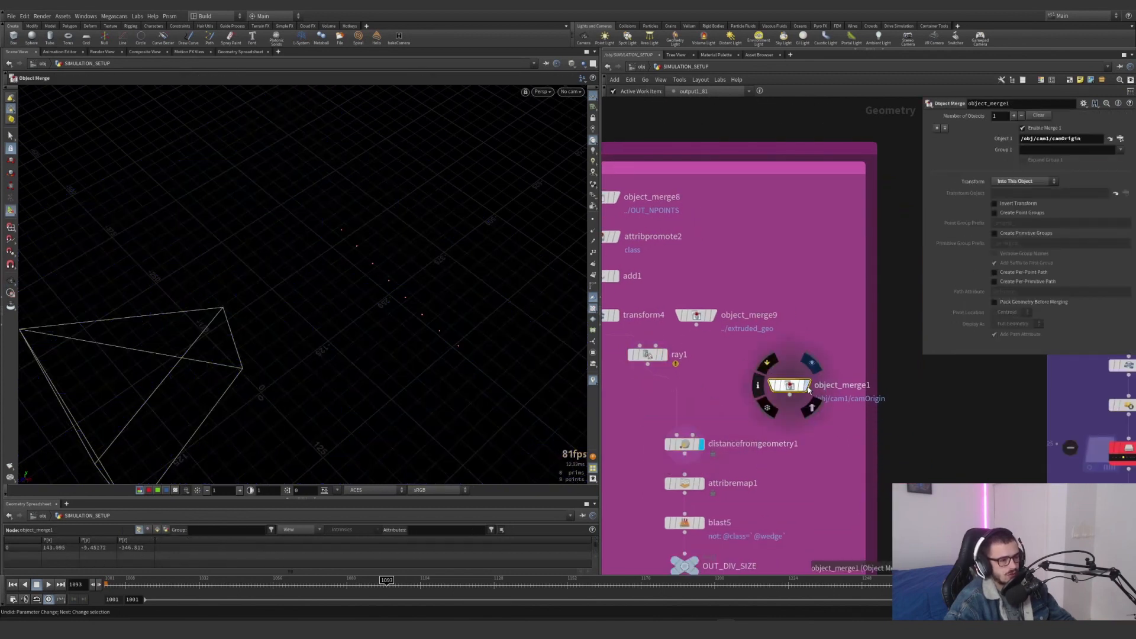
{"action": "left_click", "coordinate": [805, 386]}
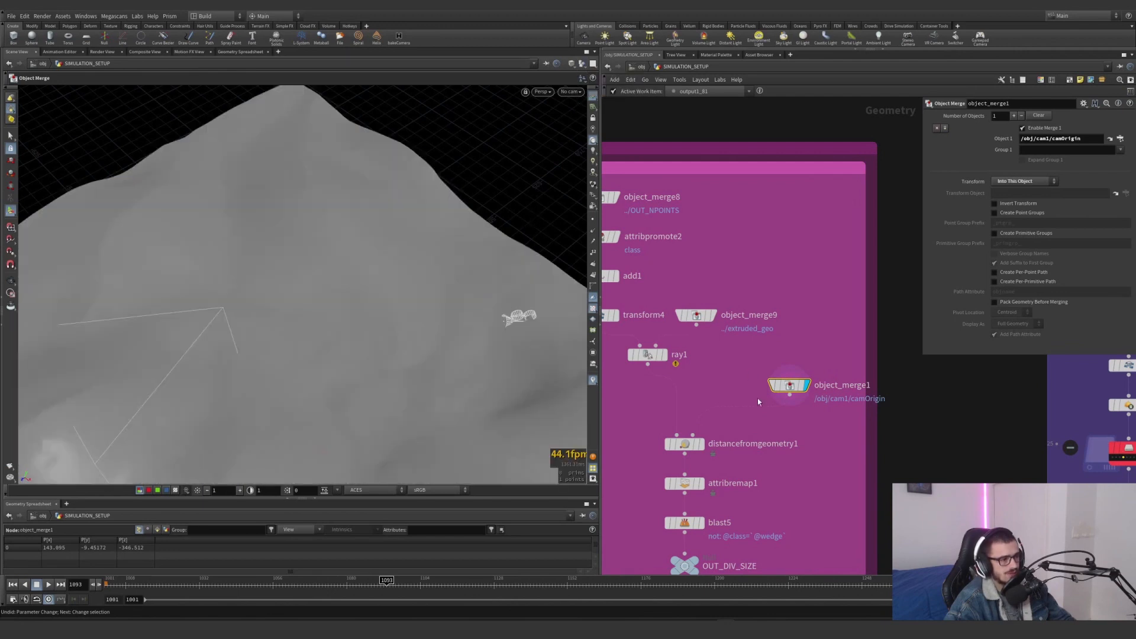
Display ray1 with the scene terrain visible and inspect where the projected points lie from above
{"action": "left_click", "coordinate": [664, 355]}
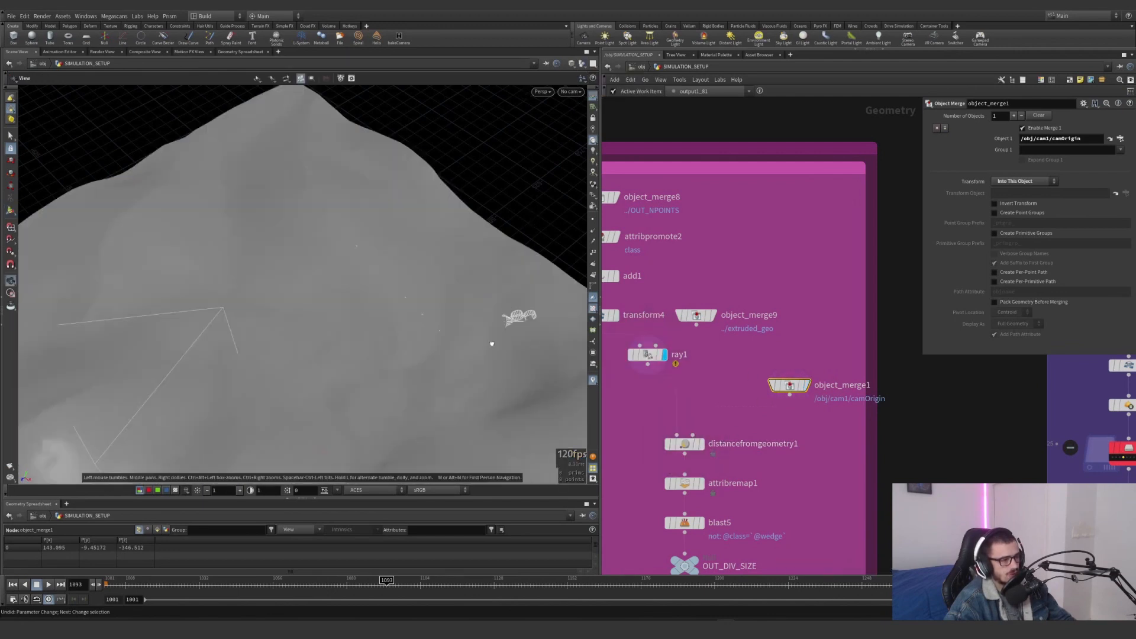
{"action": "left_click_drag", "start_coordinate": [492, 343], "coordinate": [385, 331]}
{"action": "mouse_move", "coordinate": [380, 354]}
{"action": "left_mouse_down", "text": "alt"}
{"action": "mouse_move", "coordinate": [375, 385]}
{"action": "mouse_move", "coordinate": [384, 362]}
{"action": "left_mouse_up", "text": "alt"}
{"action": "scroll", "coordinate": [688, 310], "scroll_direction": "down", "scroll_amount": 3}
{"action": "scroll", "coordinate": [653, 262], "scroll_direction": "up", "scroll_amount": 3}
Display object_merge8's chunks over the terrain and check connectivity1 in the green network that generates them
{"action": "left_click", "coordinate": [642, 232]}
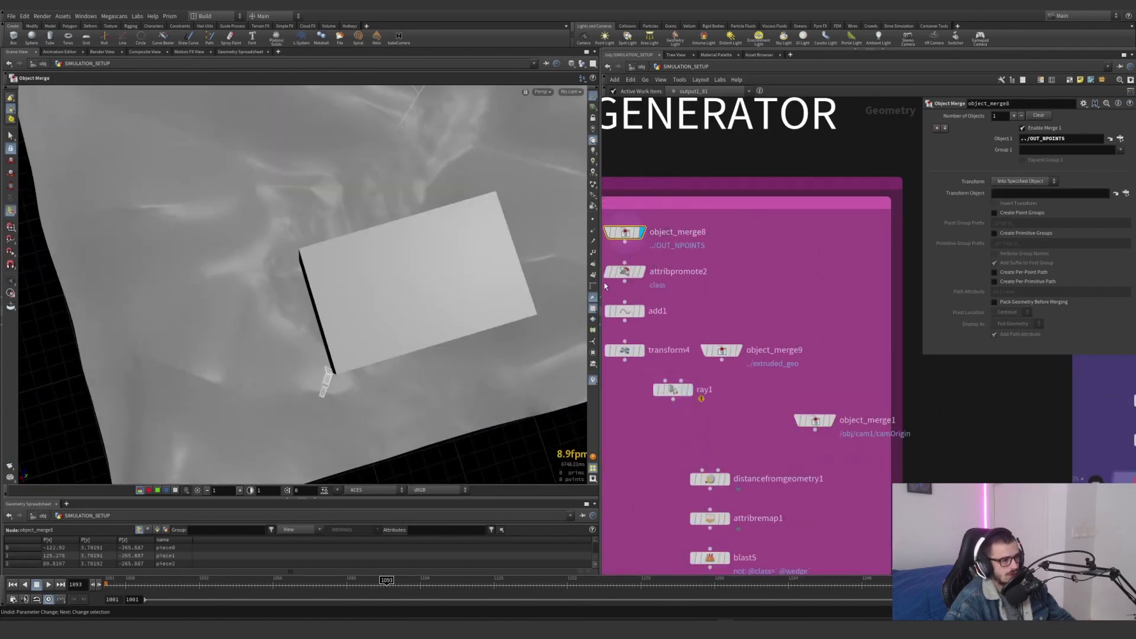
{"action": "scroll", "coordinate": [690, 297], "scroll_direction": "down", "scroll_amount": 3}
{"action": "scroll", "coordinate": [893, 288], "scroll_direction": "up", "scroll_amount": 3}
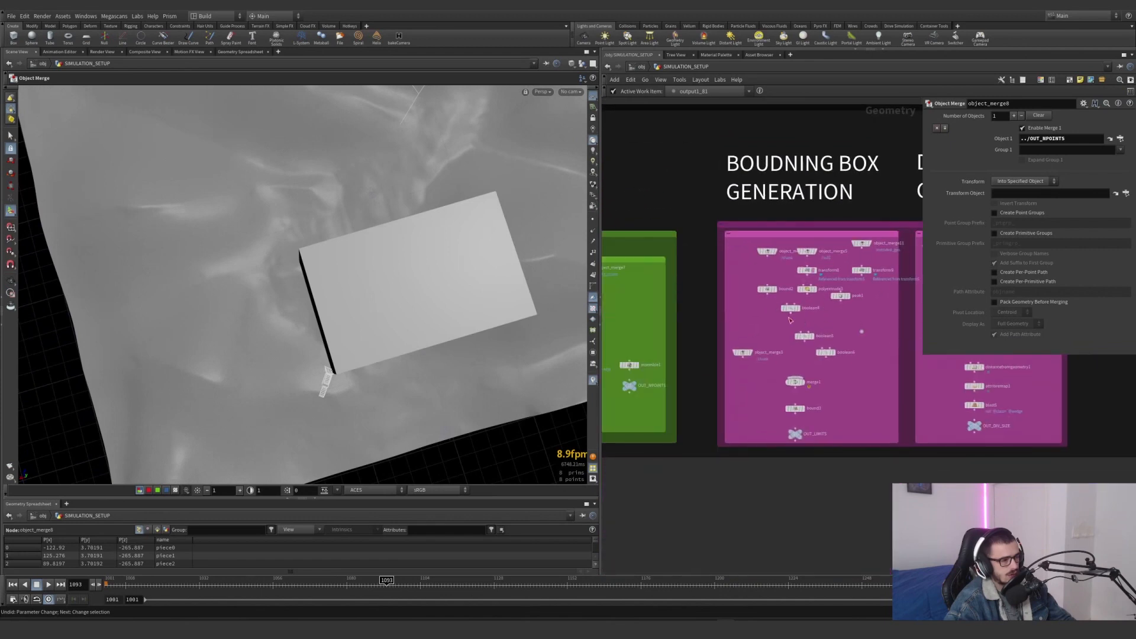
{"action": "scroll", "coordinate": [715, 306], "scroll_direction": "up", "scroll_amount": 2}
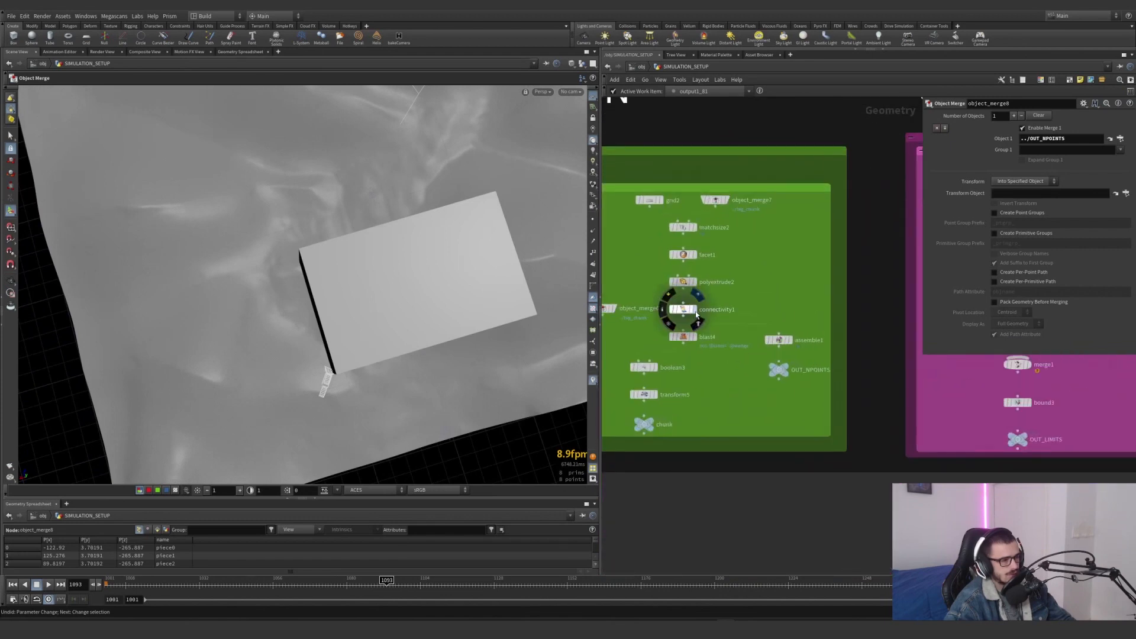
{"action": "left_click", "coordinate": [700, 309]}
{"action": "scroll", "coordinate": [701, 309], "scroll_direction": "down", "scroll_amount": 5}
{"action": "scroll", "coordinate": [789, 331], "scroll_direction": "up", "scroll_amount": 6}
Display ray1 and transform4 in the DIV SIZE generator to compare the projected points with the raised points
{"action": "left_click", "coordinate": [745, 355]}
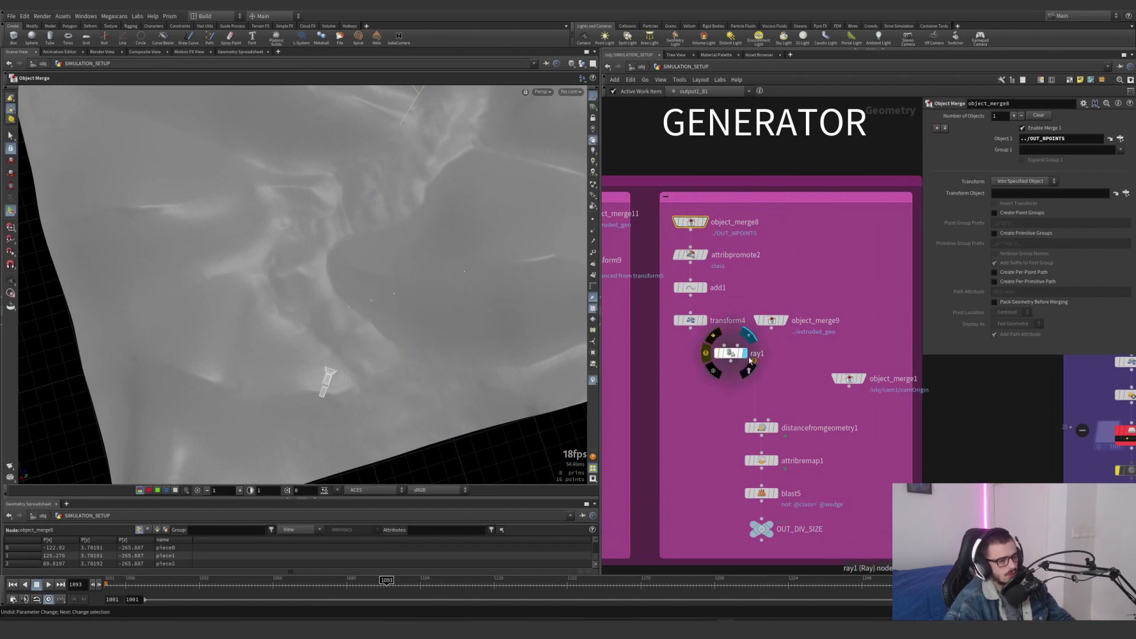
{"action": "left_click", "coordinate": [690, 320]}
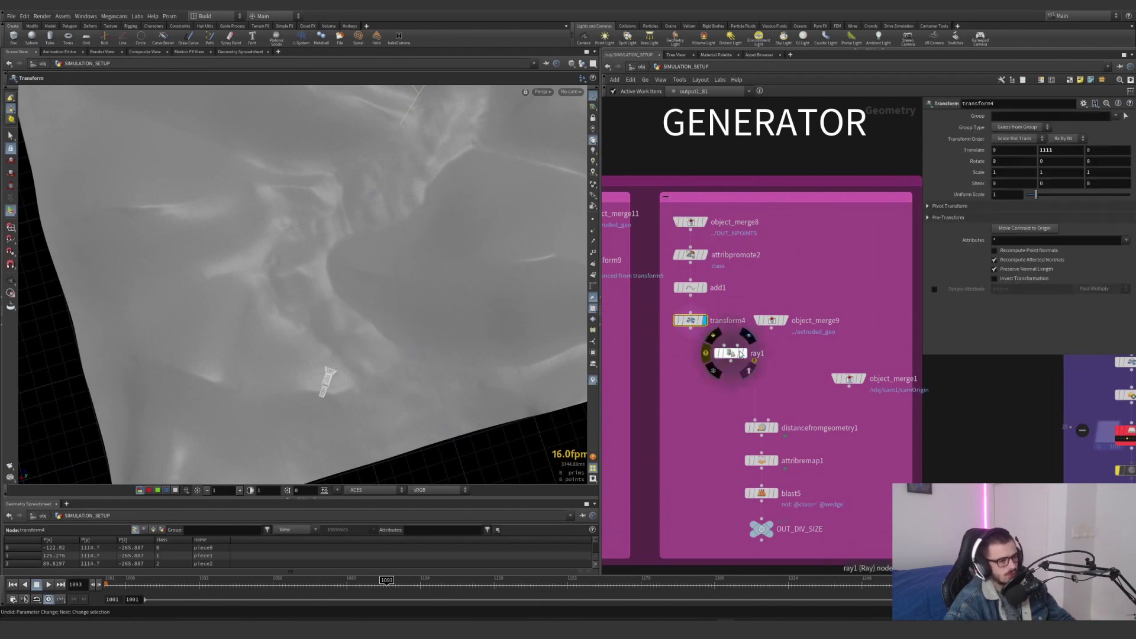
Try placing a referenced copy of the bounding box network's transform after ray1 to rotate the projected points
{"action": "scroll", "coordinate": [745, 355], "scroll_direction": "down", "scroll_amount": 5}
{"action": "scroll", "coordinate": [829, 408], "scroll_direction": "up", "scroll_amount": 4}
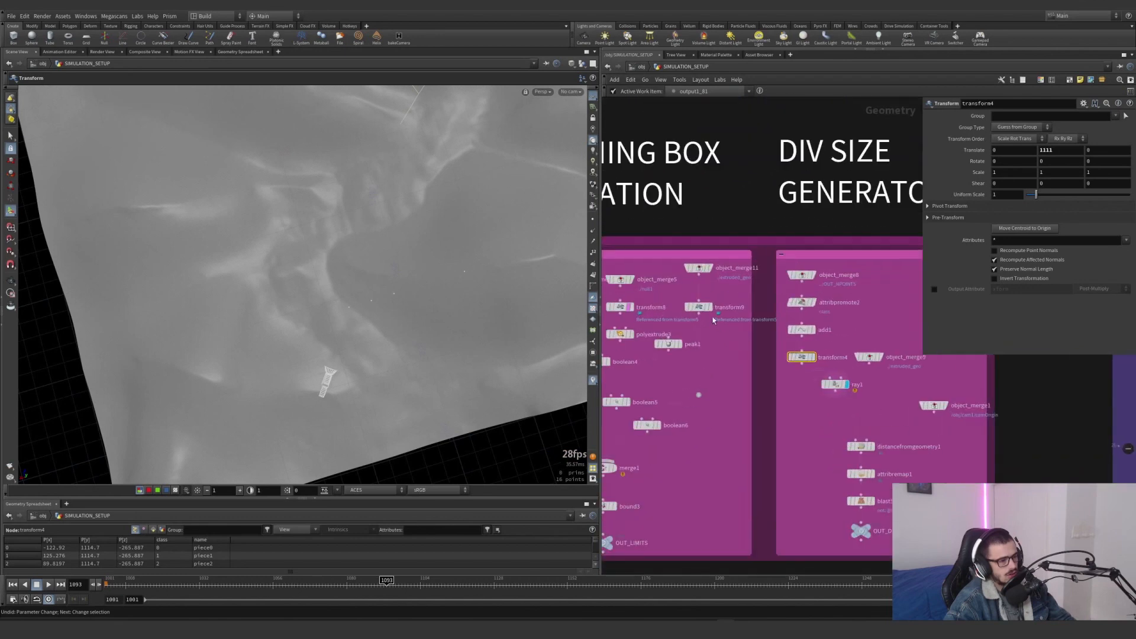
{"action": "left_click_drag", "start_coordinate": [830, 408], "coordinate": [854, 414], "text": "ctrl+alt+shift"}
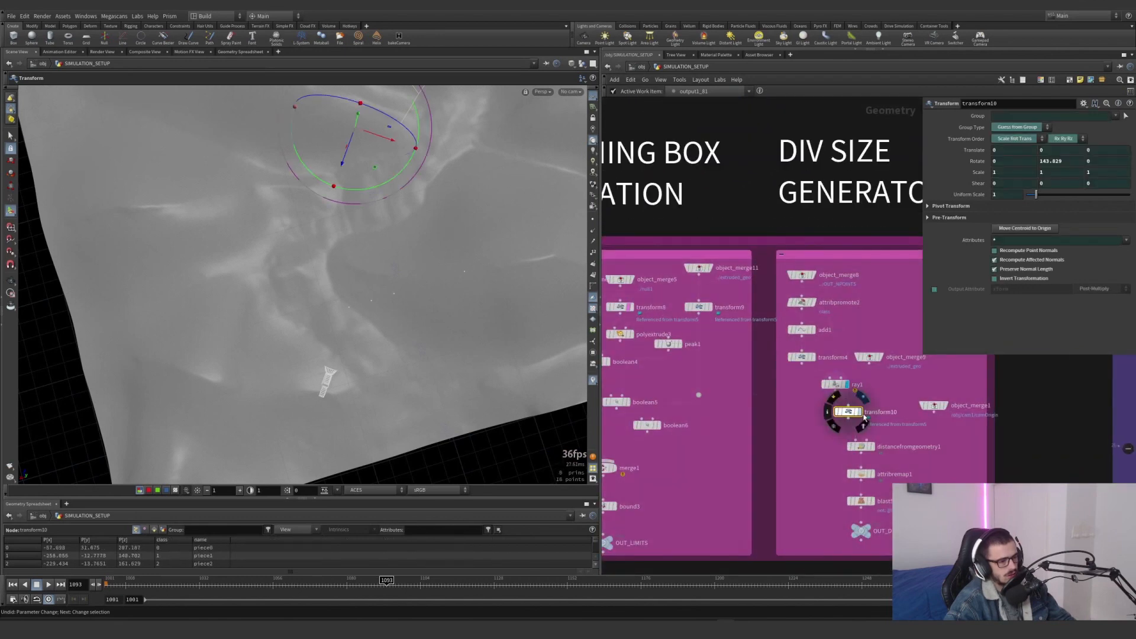
{"action": "left_click", "coordinate": [863, 397]}
{"action": "key", "text": "Delete"}
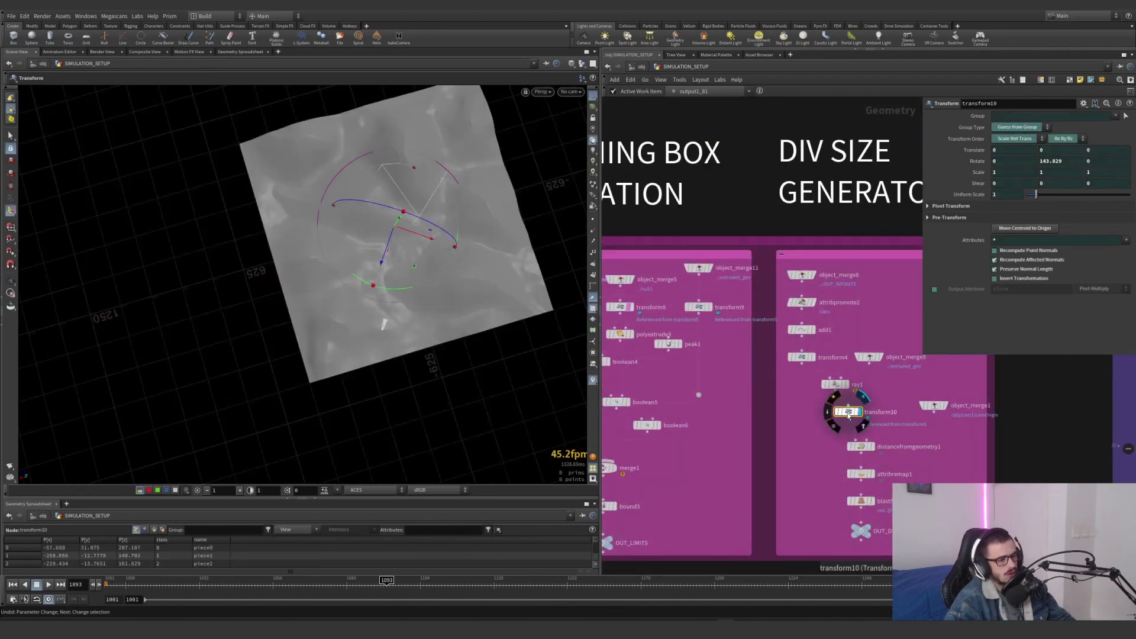
Display and select ray1 and inspect its projected points against the terrain surface from above
{"action": "scroll", "coordinate": [822, 387], "scroll_direction": "down", "scroll_amount": 5}
{"action": "scroll", "coordinate": [831, 385], "scroll_direction": "up", "scroll_amount": 6}
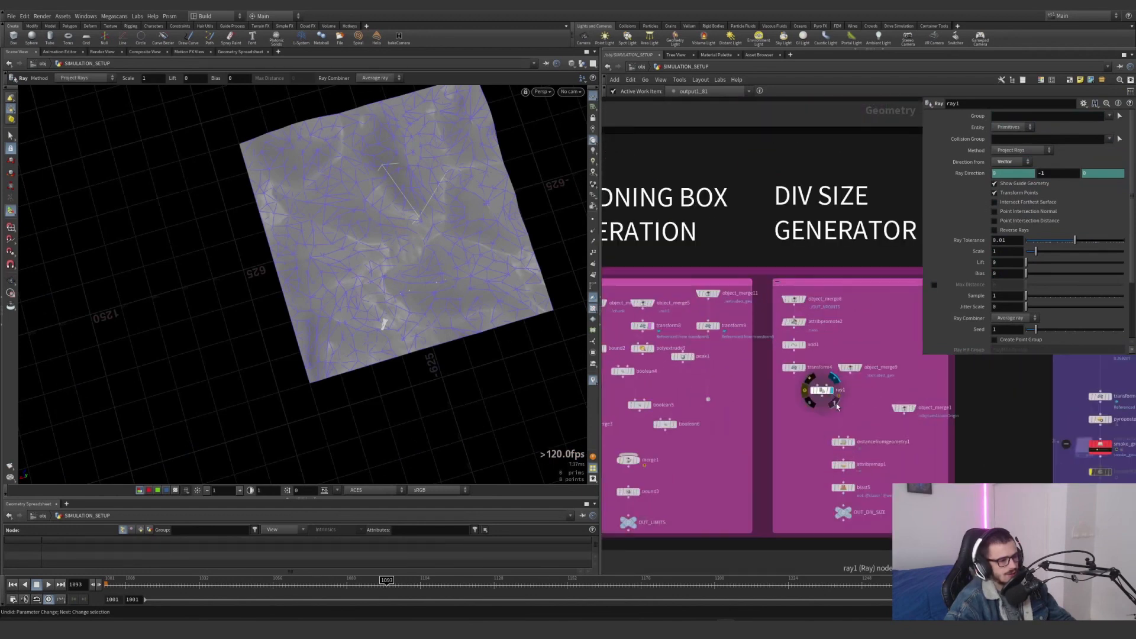
{"action": "right_click_drag", "start_coordinate": [428, 319], "coordinate": [517, 261], "text": "alt"}
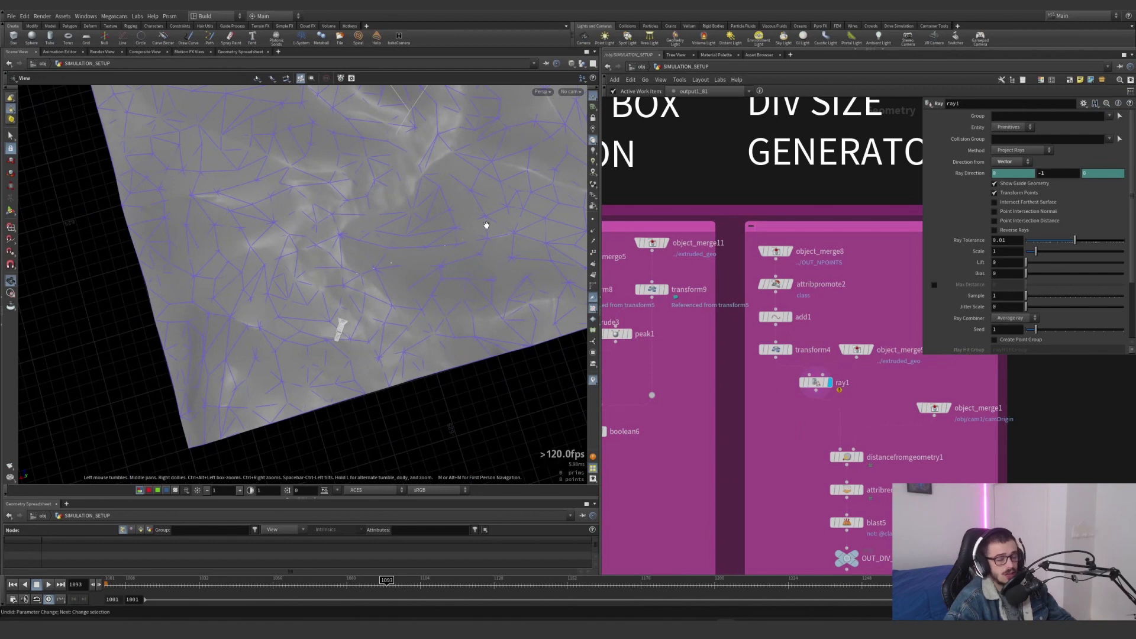
{"action": "key", "text": "Return"}
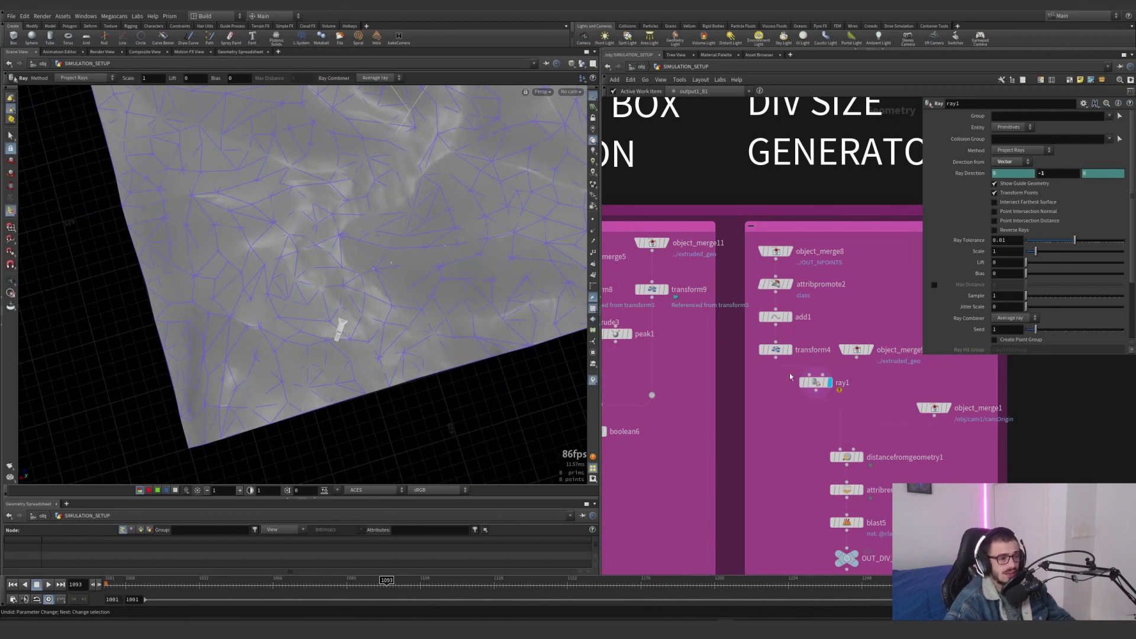
{"action": "left_click_drag", "start_coordinate": [815, 383], "coordinate": [818, 396]}
{"action": "middle_click_drag", "start_coordinate": [414, 249], "coordinate": [379, 293], "text": "alt"}
Display and select merge1 in the bounding box generation network to inspect its geometry against the scene terrain
{"action": "scroll", "coordinate": [691, 365], "scroll_direction": "down", "scroll_amount": 4}
{"action": "scroll", "coordinate": [692, 378], "scroll_direction": "up", "scroll_amount": 5}
{"action": "left_click", "coordinate": [683, 383]}
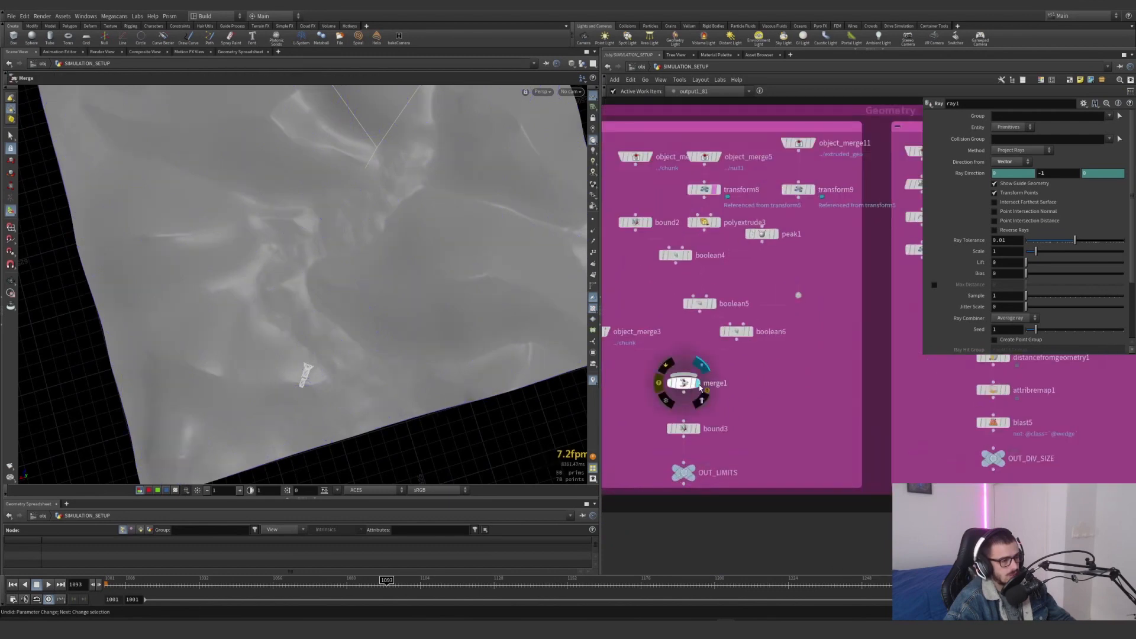
{"action": "scroll", "coordinate": [703, 363], "scroll_direction": "down", "scroll_amount": 3}
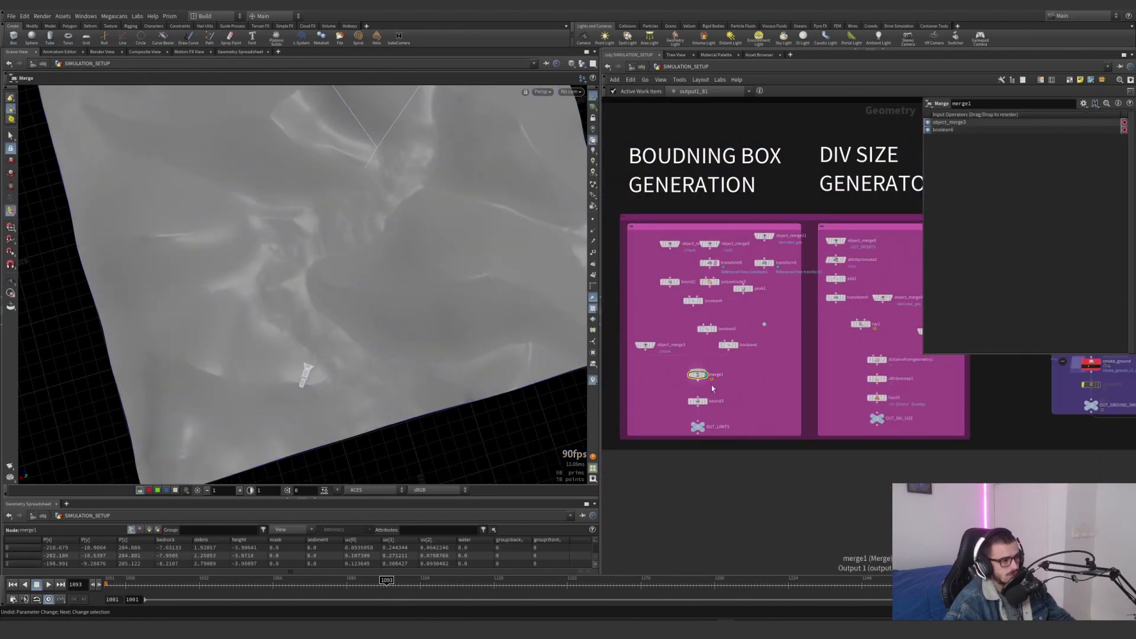
Create a referenced copy of transform8 in the bounding box generation network and wire merge1's output into it
{"action": "middle_click_drag", "start_coordinate": [780, 404], "coordinate": [735, 404]}
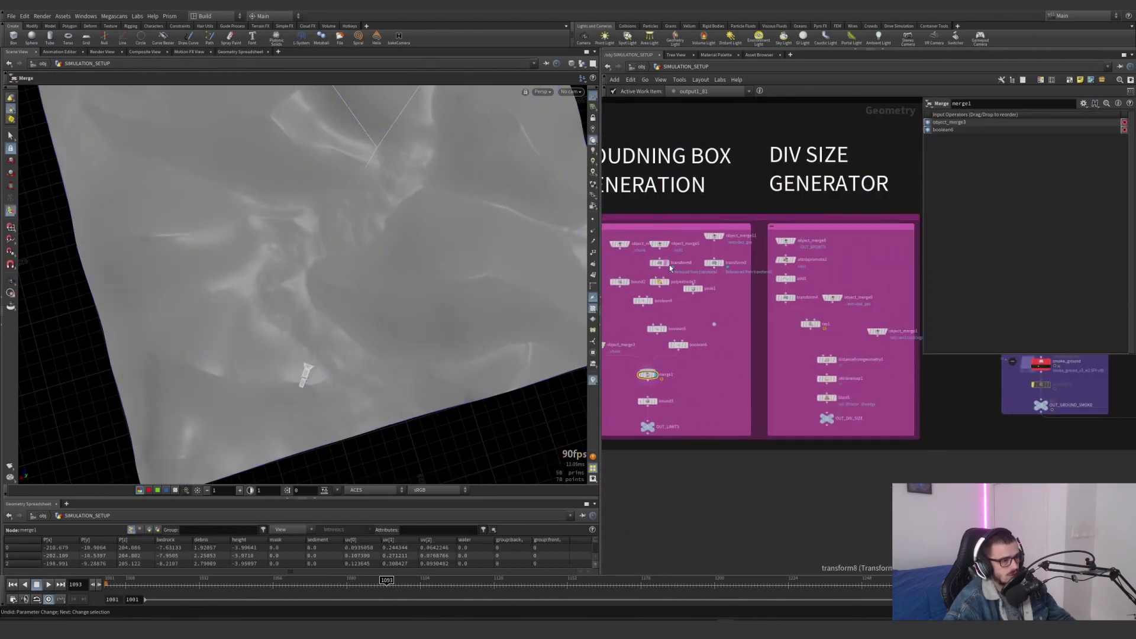
{"action": "left_click_drag", "start_coordinate": [663, 264], "coordinate": [721, 386], "text": "alt"}
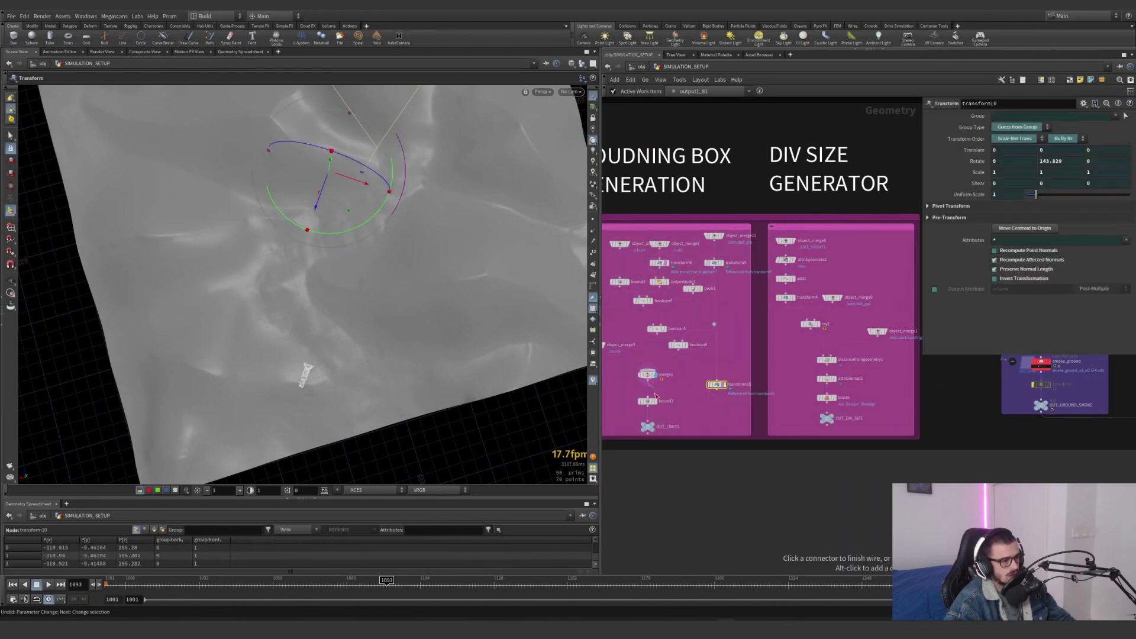
{"action": "left_click_drag", "start_coordinate": [651, 382], "coordinate": [718, 406]}
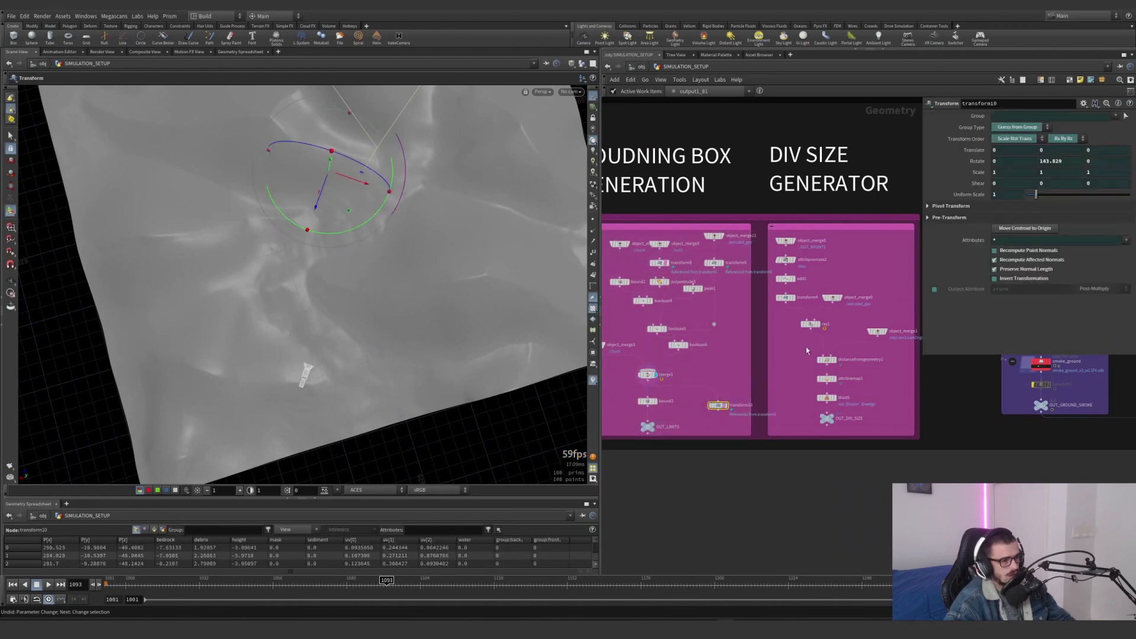
Enable Invert Transformation on the copied transform and display it to inspect the merged geometry on the terrain
{"action": "left_click", "coordinate": [995, 278]}
{"action": "scroll", "coordinate": [717, 408], "scroll_direction": "up", "scroll_amount": 3}
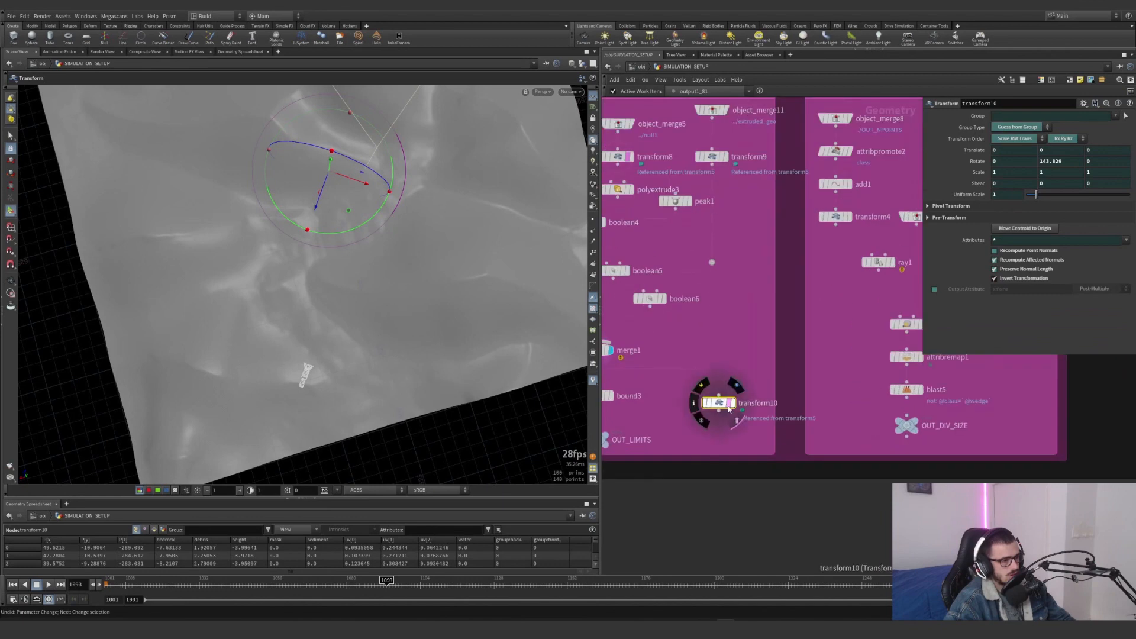
{"action": "key", "text": "Escape"}
{"action": "left_click_drag", "start_coordinate": [460, 360], "coordinate": [359, 265]}
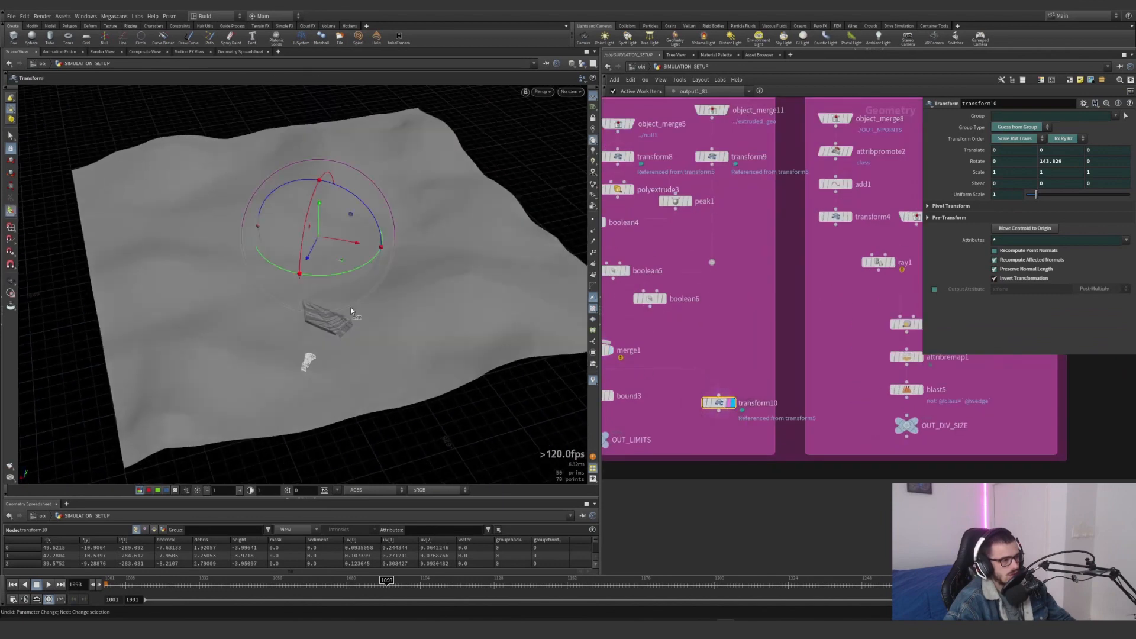
Check the inverted geometry against the terrain from above and delete the copied transform10 node
{"action": "left_click_drag", "start_coordinate": [317, 326], "coordinate": [307, 386], "text": "alt"}
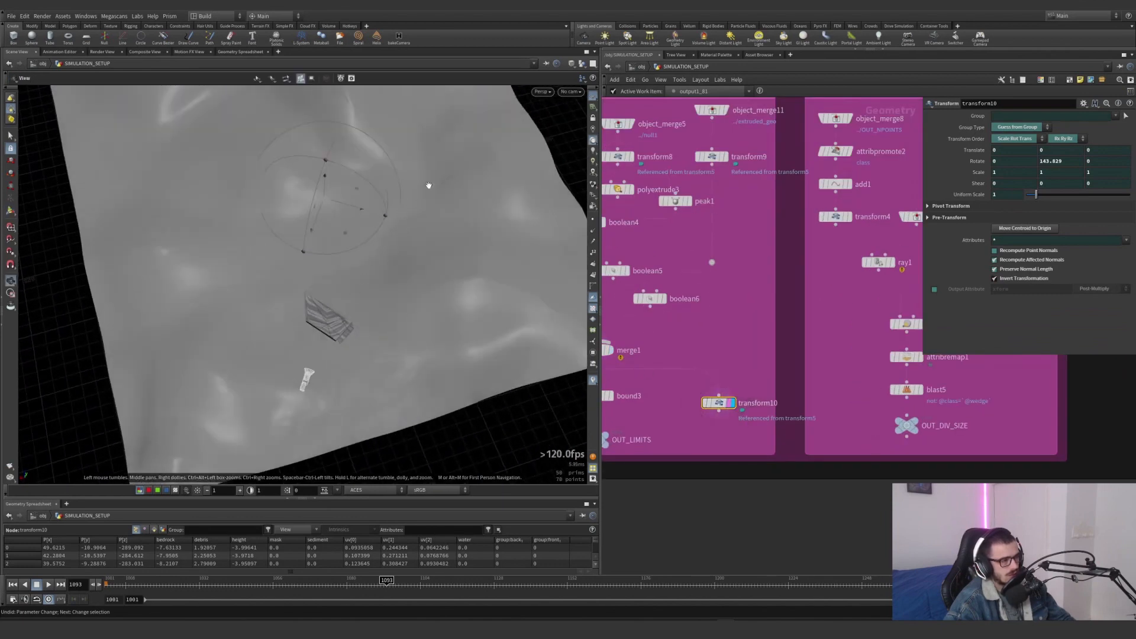
{"action": "key", "text": "Return"}
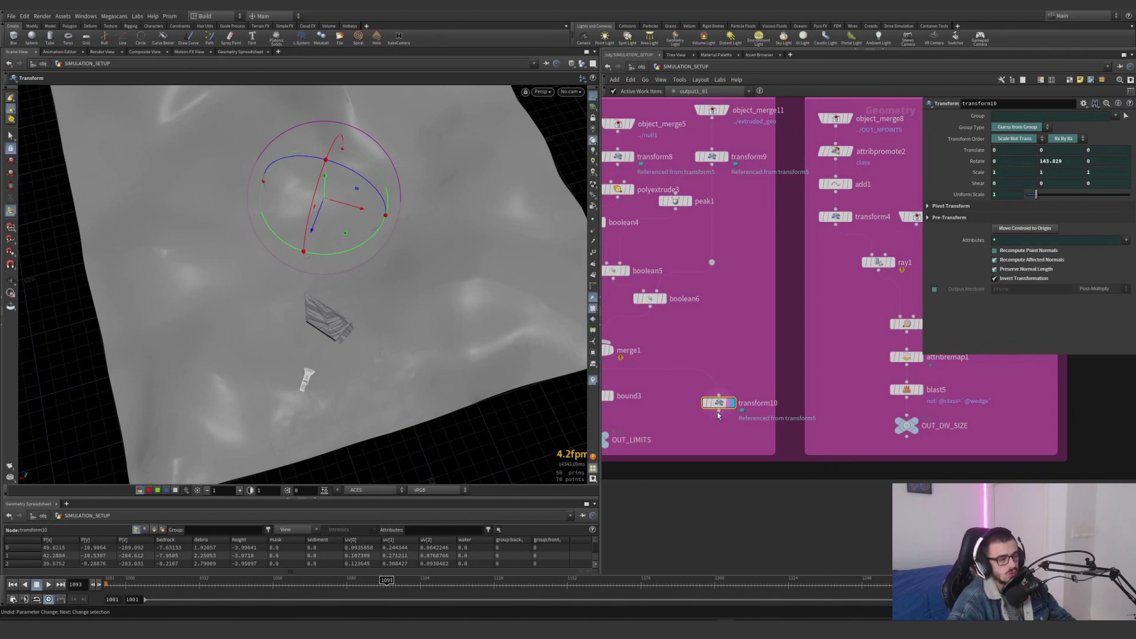
{"action": "key", "text": "Delete"}
Display and select ray1 in the div size generator and inspect its projected points against the terrain
{"action": "middle_click_drag", "start_coordinate": [810, 356], "coordinate": [697, 397]}
{"action": "left_click", "coordinate": [779, 303]}
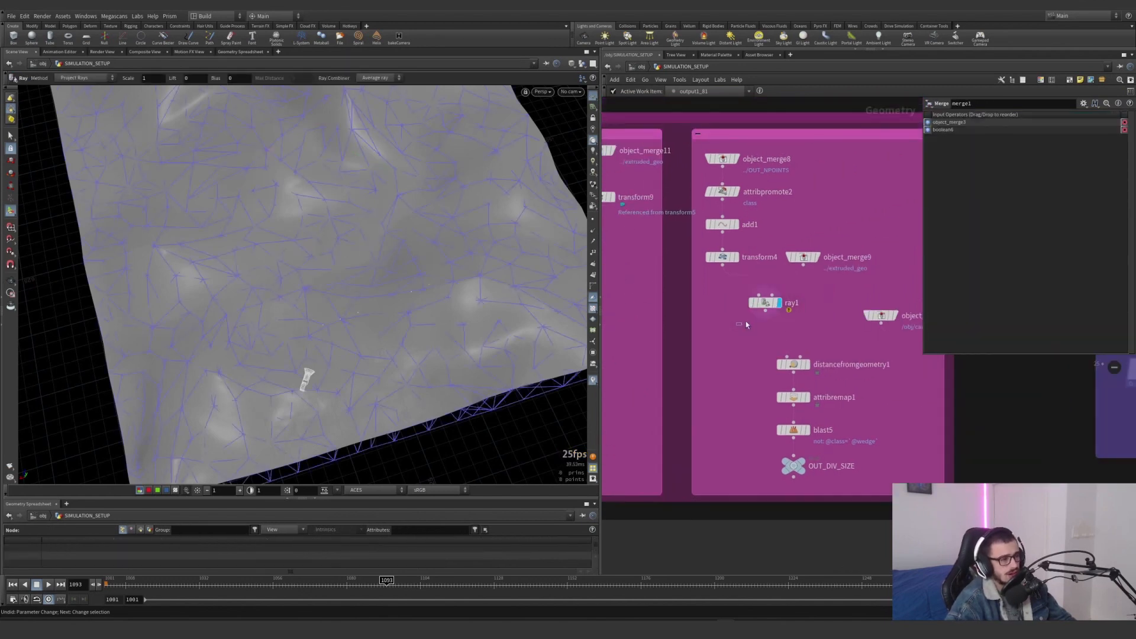
{"action": "left_click_drag", "start_coordinate": [745, 322], "coordinate": [754, 301]}
{"action": "left_click_drag", "start_coordinate": [365, 340], "coordinate": [324, 360], "text": "alt"}
{"action": "right_click_drag", "start_coordinate": [324, 360], "coordinate": [455, 282], "text": "alt"}
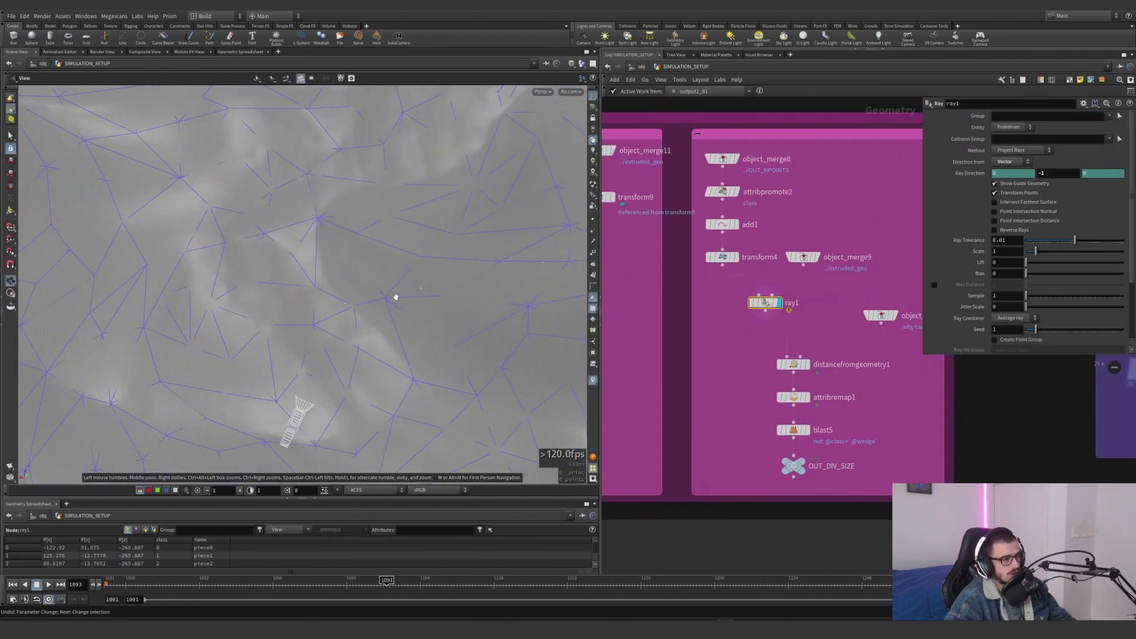
{"action": "left_click_drag", "start_coordinate": [396, 297], "coordinate": [350, 311], "text": "alt"}
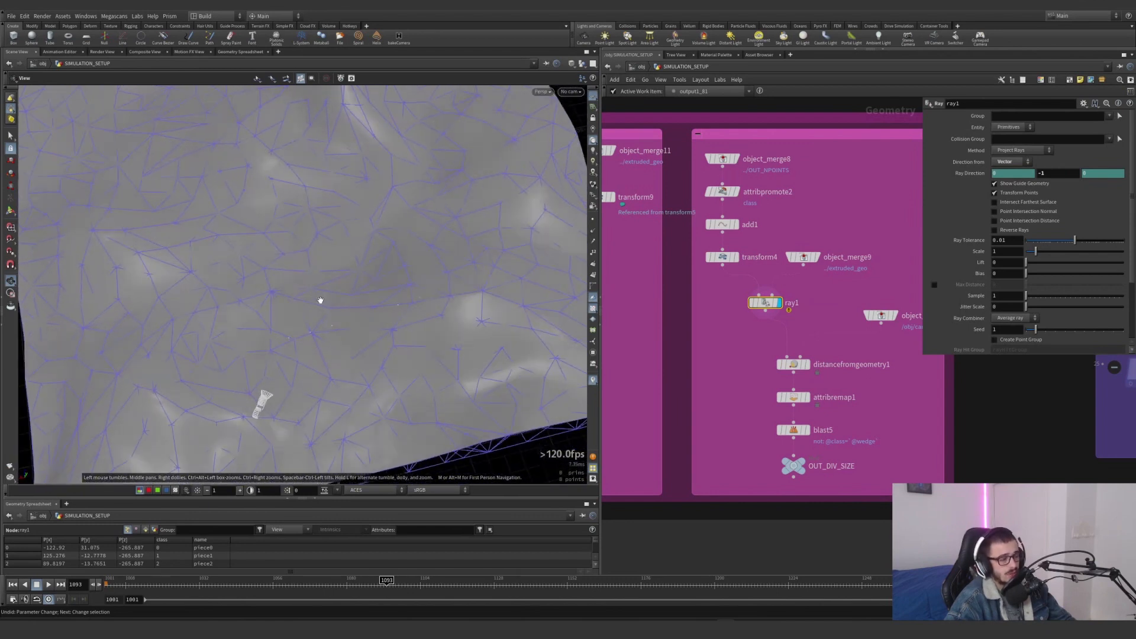
{"action": "key", "text": "Return"}
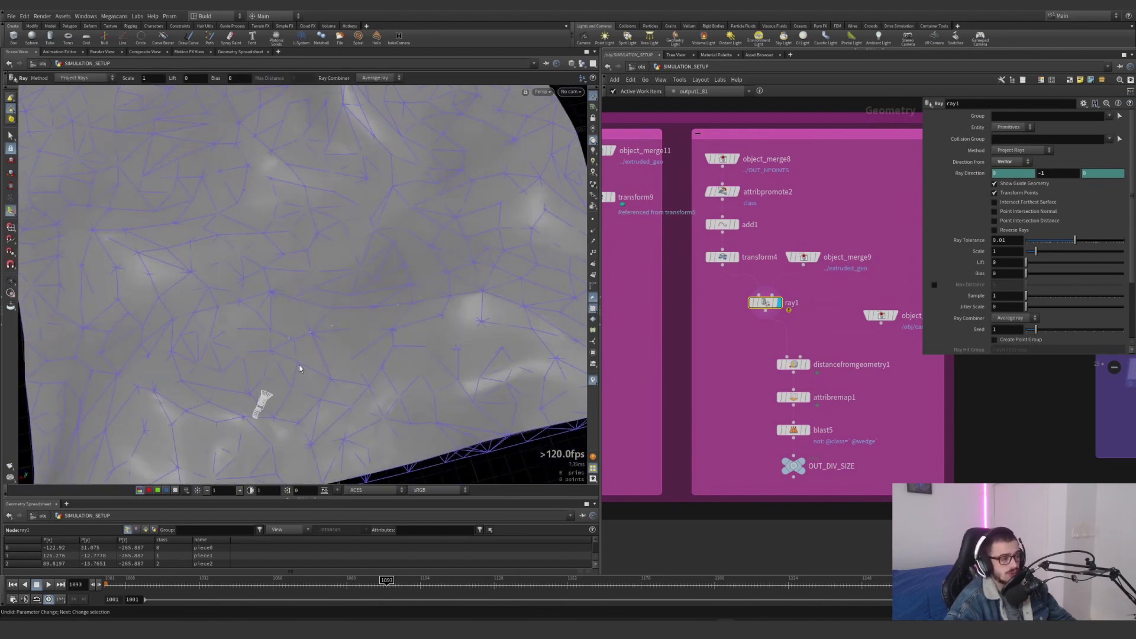
Display merge1 from the bounding box network, and switch back to ray1 to compare their positions
{"action": "scroll", "coordinate": [736, 416], "scroll_direction": "down", "scroll_amount": 1}
{"action": "middle_click_drag", "start_coordinate": [736, 416], "coordinate": [897, 384]}
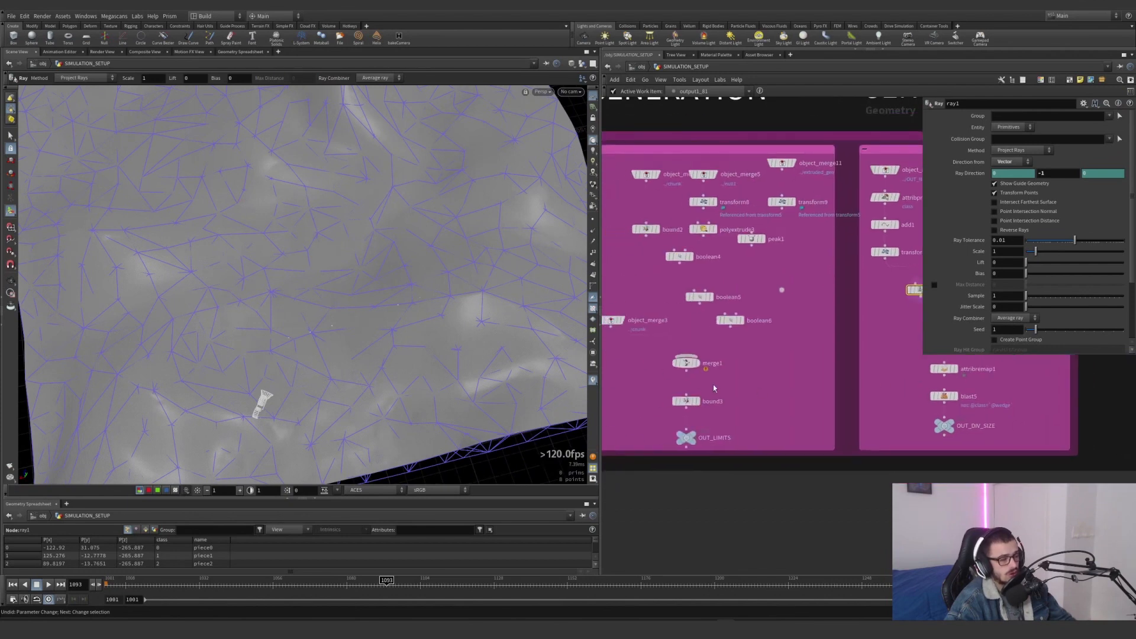
{"action": "left_click", "coordinate": [704, 369]}
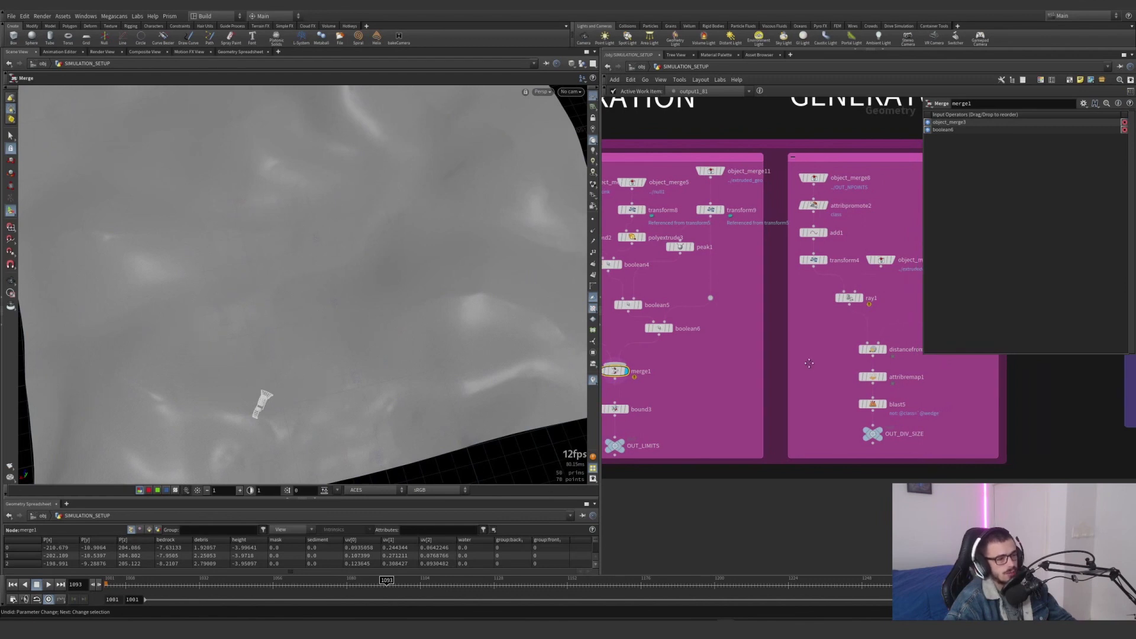
{"action": "middle_click_drag", "start_coordinate": [876, 284], "coordinate": [794, 296]}
{"action": "left_click", "coordinate": [775, 310]}
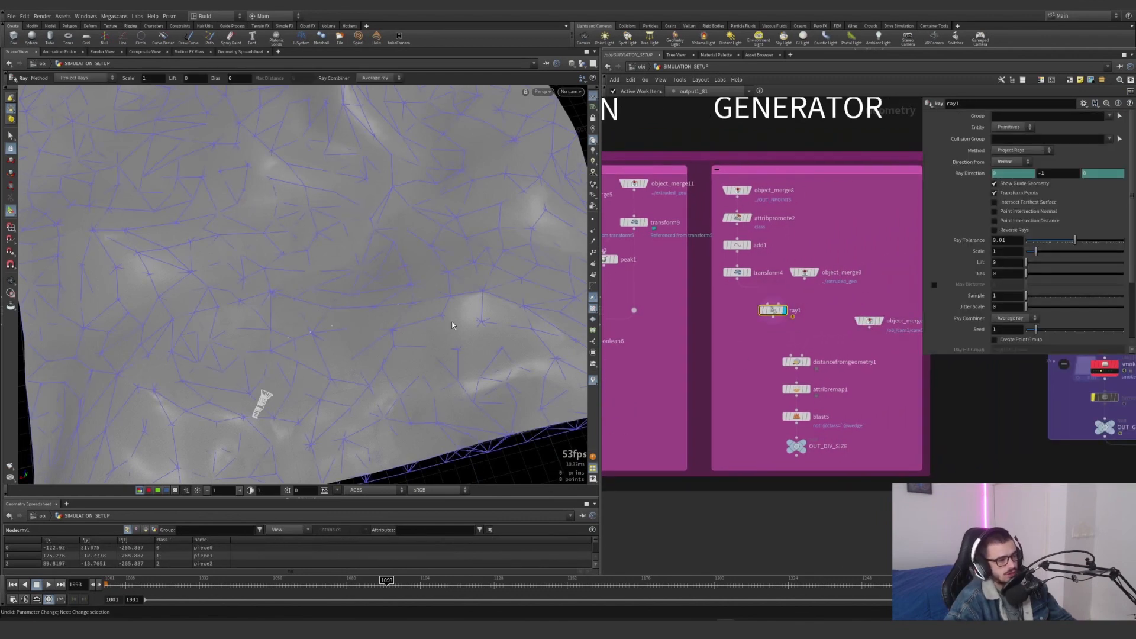
Display distancefromgeometry1 and toggle the dist visualizer off and on to examine the points on the terrain
{"action": "left_click", "coordinate": [805, 361]}
{"action": "middle_click_drag", "start_coordinate": [755, 363], "coordinate": [679, 380]}
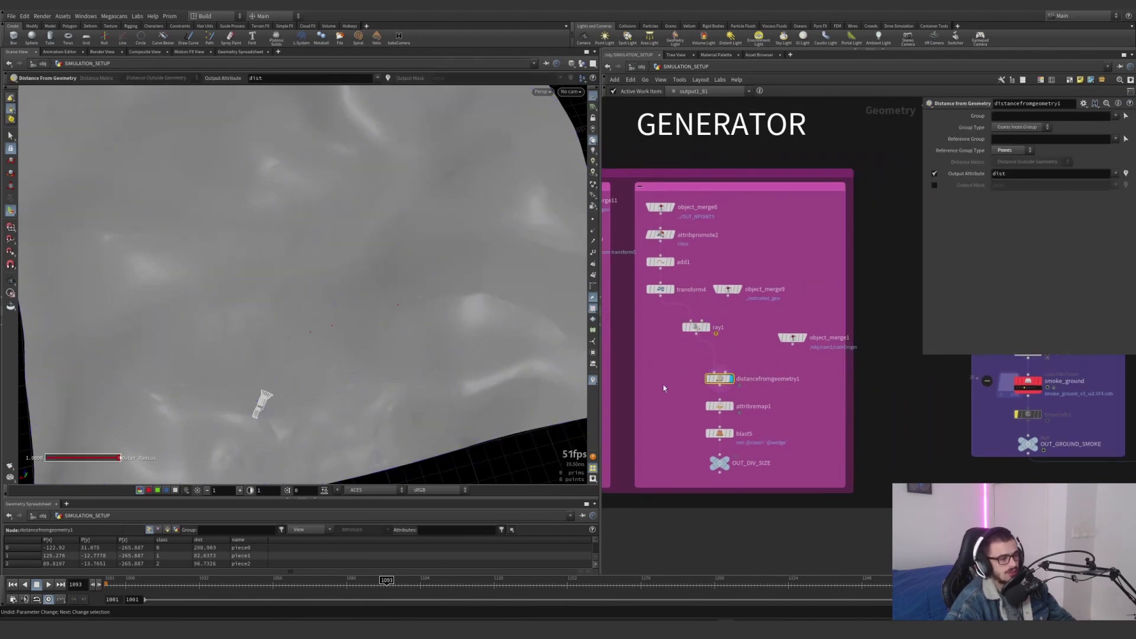
{"action": "left_click", "coordinate": [592, 382]}
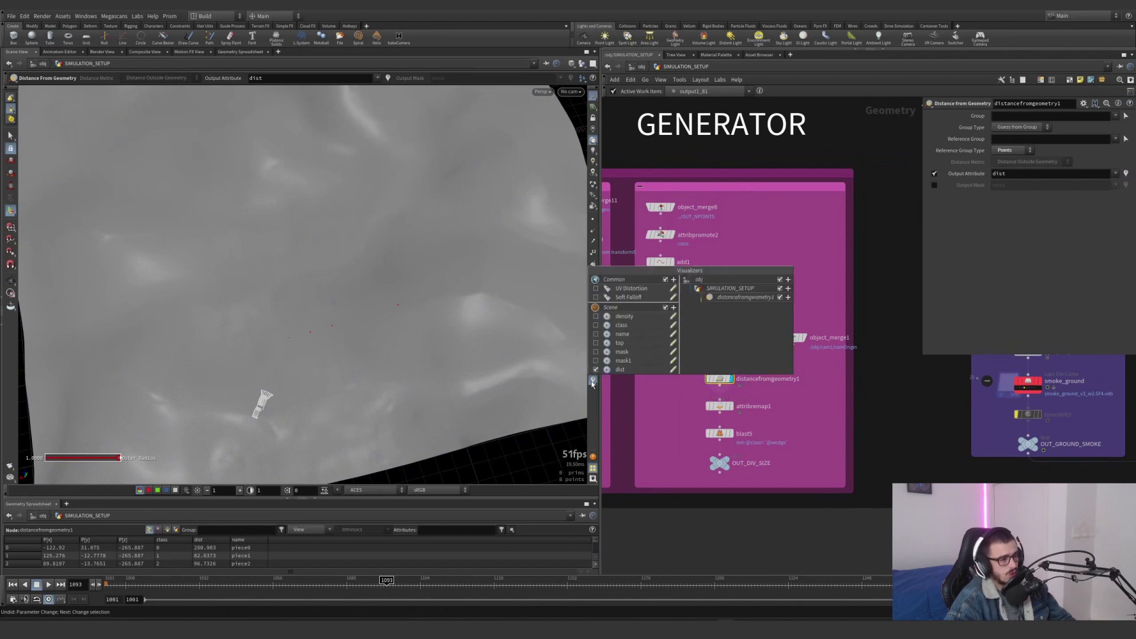
{"action": "left_click", "coordinate": [595, 370]}
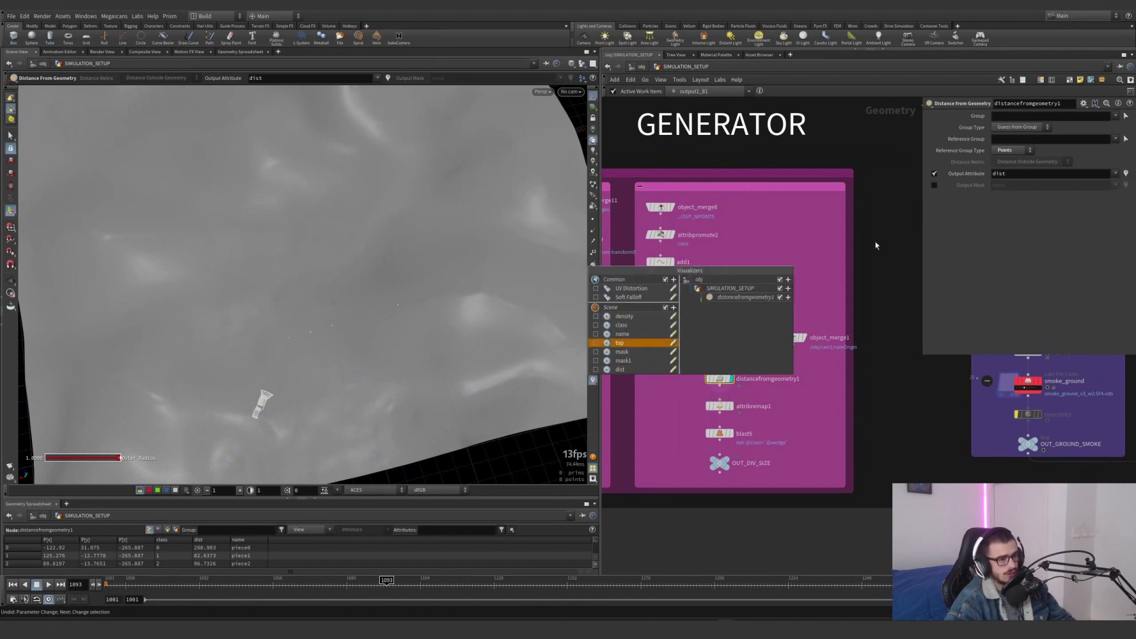
{"action": "left_click", "coordinate": [595, 370]}
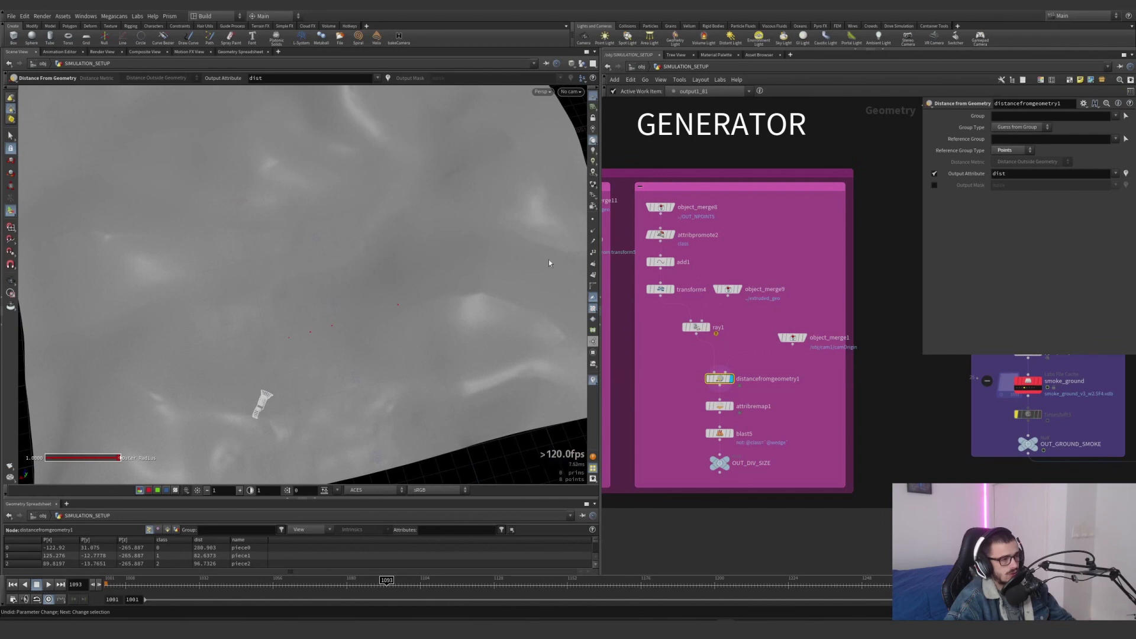
{"action": "left_click_drag", "start_coordinate": [495, 393], "coordinate": [414, 285], "text": "alt"}
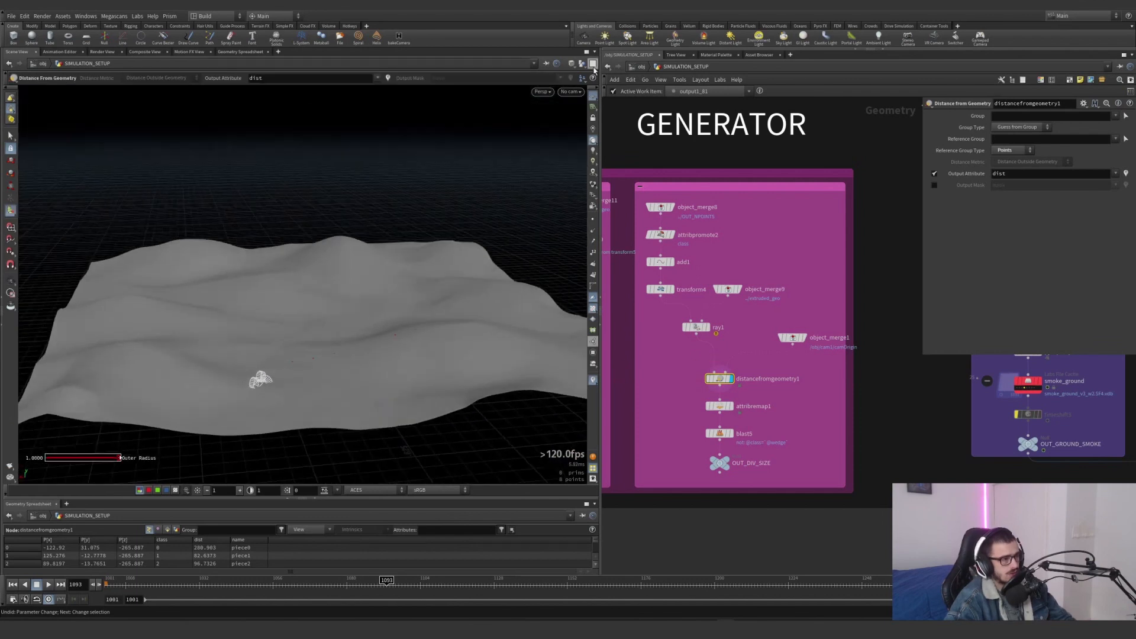
Hide the other scene objects in the viewport and sort the points in the geometry spreadsheet by dist
{"action": "left_click", "coordinate": [584, 64]}
{"action": "left_click", "coordinate": [594, 91]}
{"action": "left_click_drag", "start_coordinate": [534, 152], "coordinate": [406, 342], "text": "alt"}
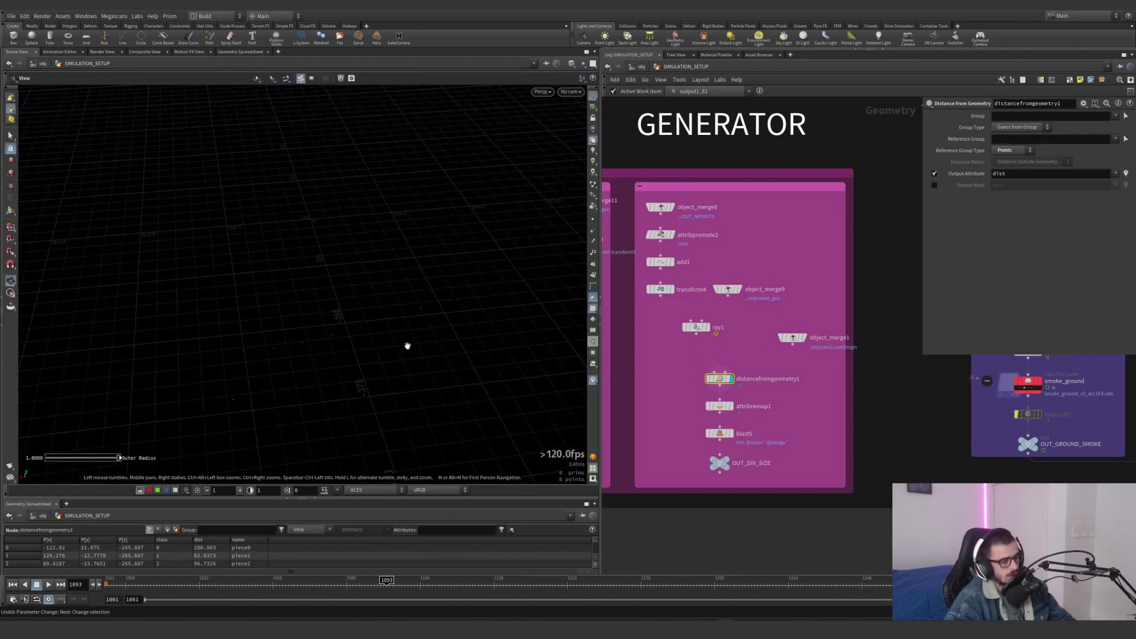
{"action": "left_click", "coordinate": [208, 540]}
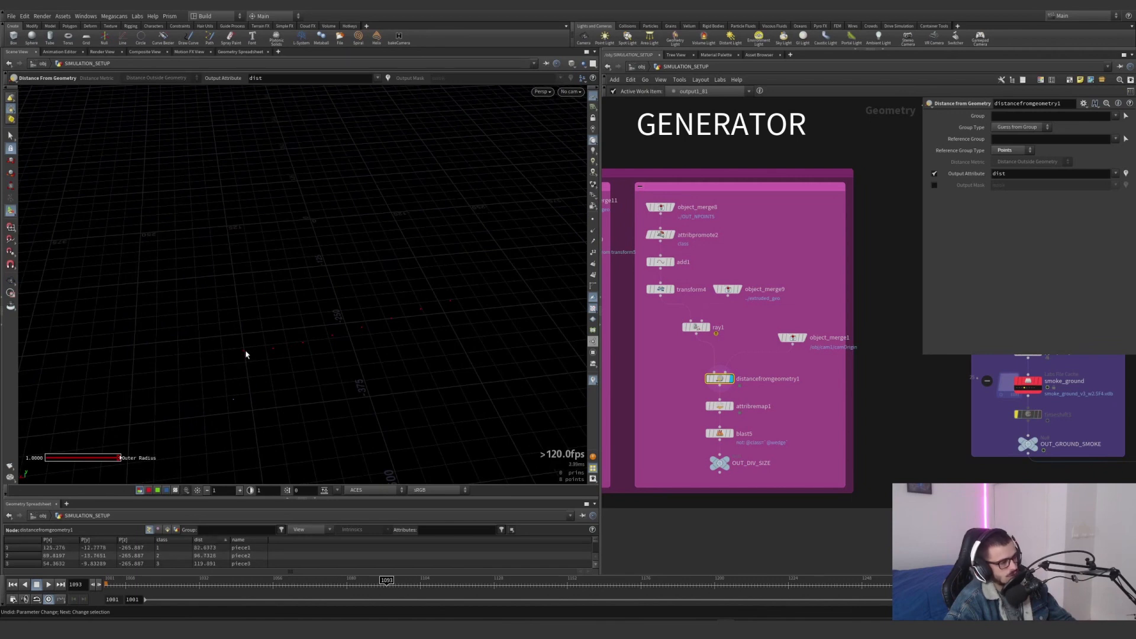
{"action": "left_click", "coordinate": [217, 540]}
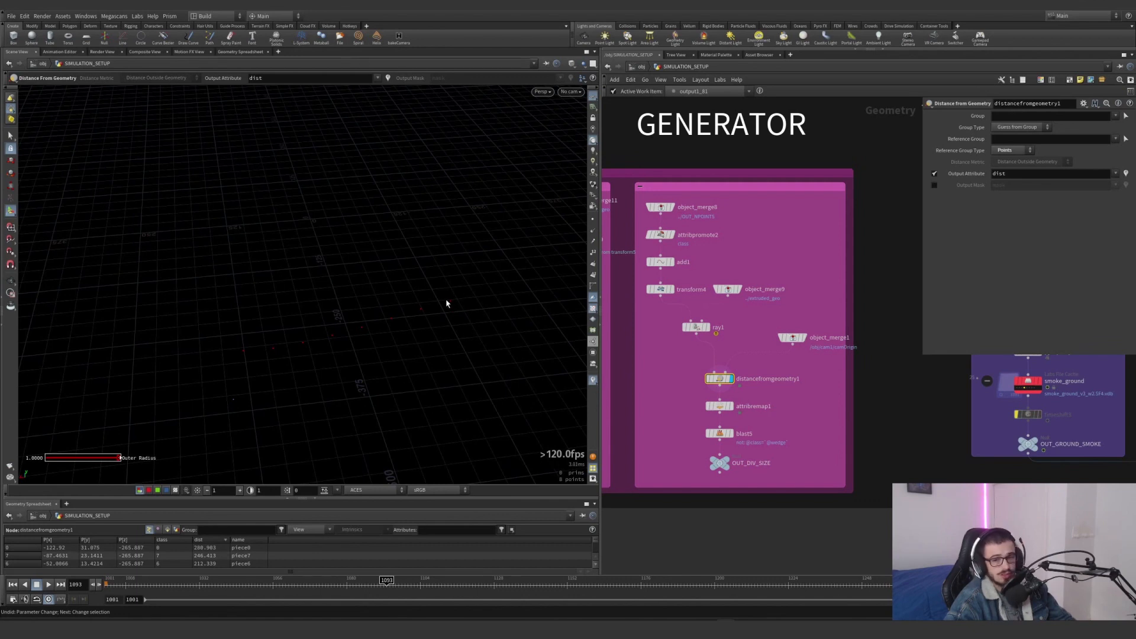
Display attribremap1 and check its node info for the divSize point attribute
{"action": "scroll", "coordinate": [711, 398], "scroll_direction": "up", "scroll_amount": 3}
{"action": "left_click", "coordinate": [720, 406]}
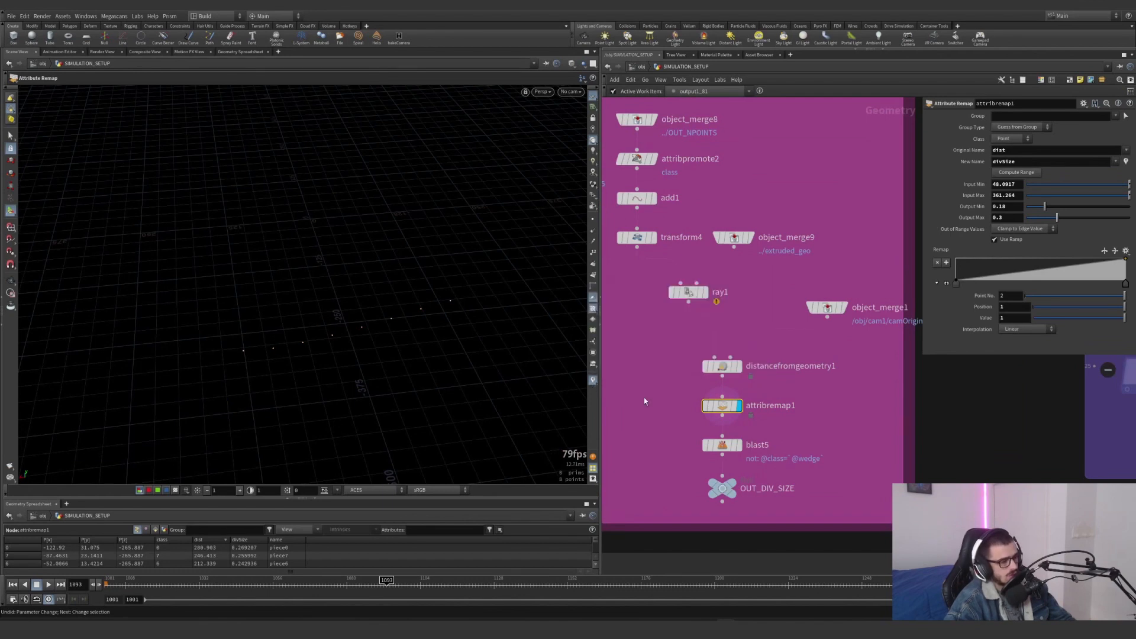
{"action": "left_click", "coordinate": [692, 406]}
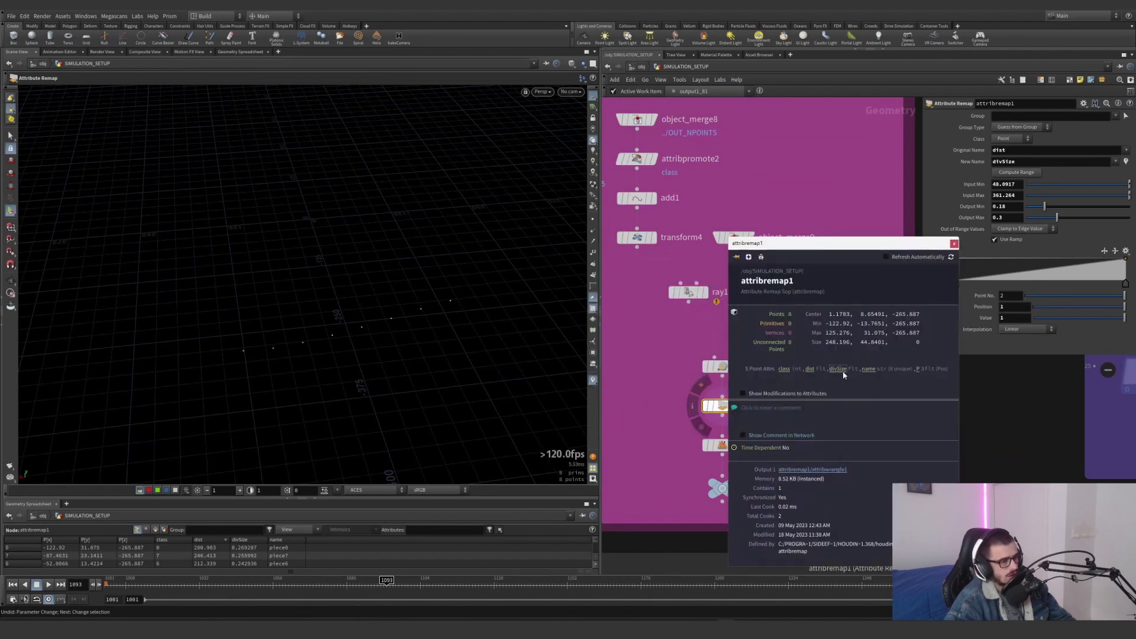
{"action": "left_click", "coordinate": [953, 243]}
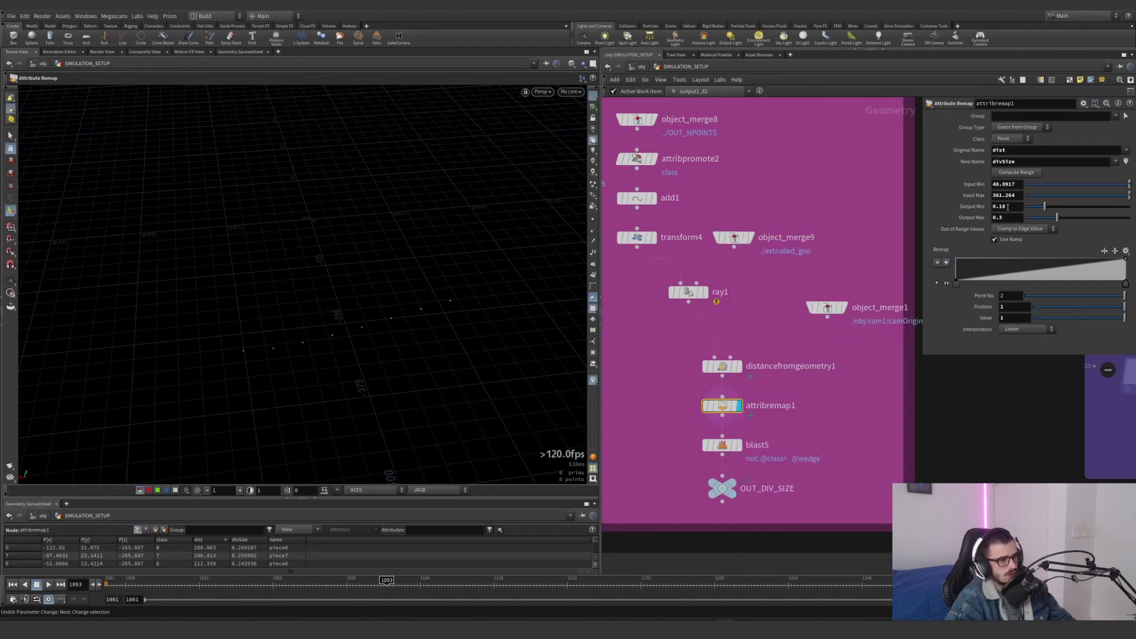
Try an Output Max of 1 on attribremap1 to see its effect on divSize, and undo the change
{"action": "left_click", "coordinate": [1009, 206]}
{"action": "double_click", "coordinate": [1002, 217]}
{"action": "key", "text": "Return"}
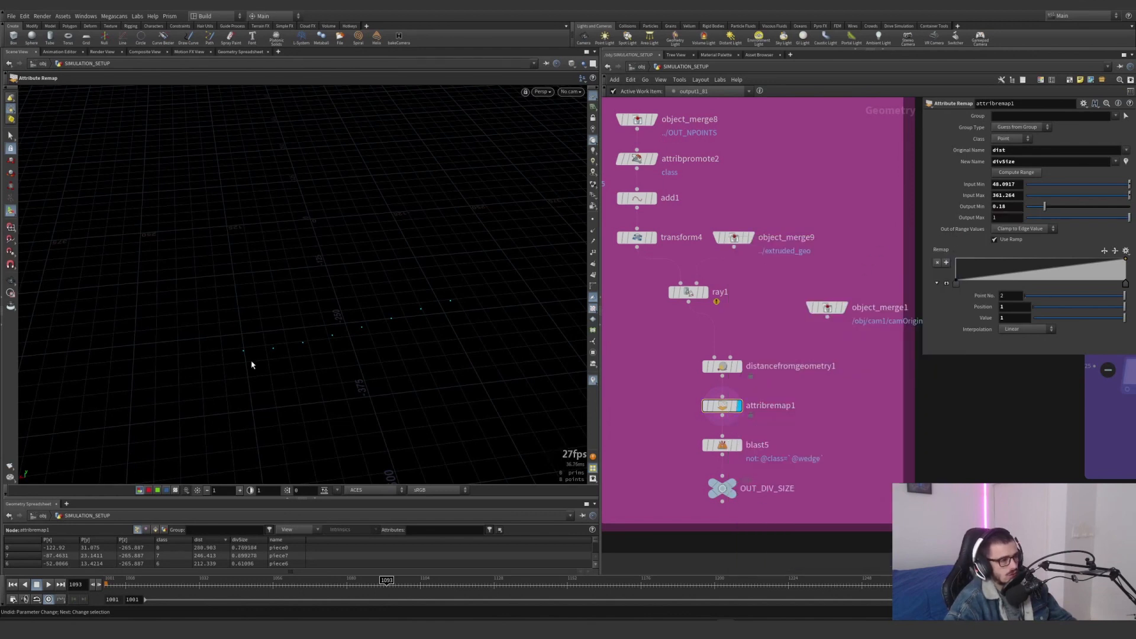
{"action": "key", "text": "ctrl+z"}
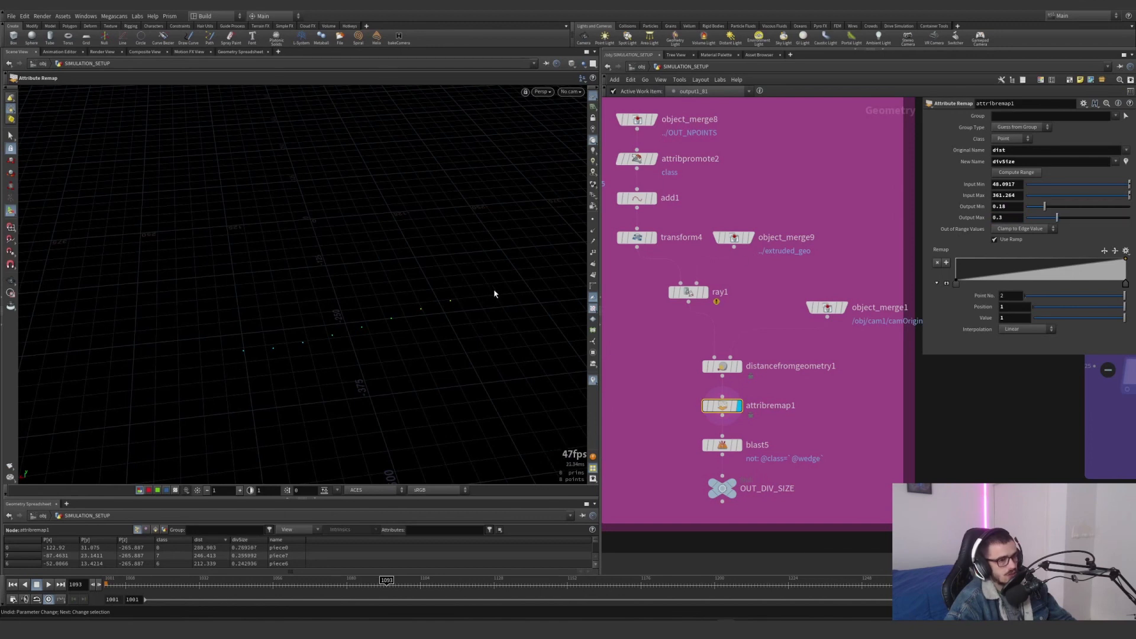
{"action": "double_click", "coordinate": [1002, 217]}
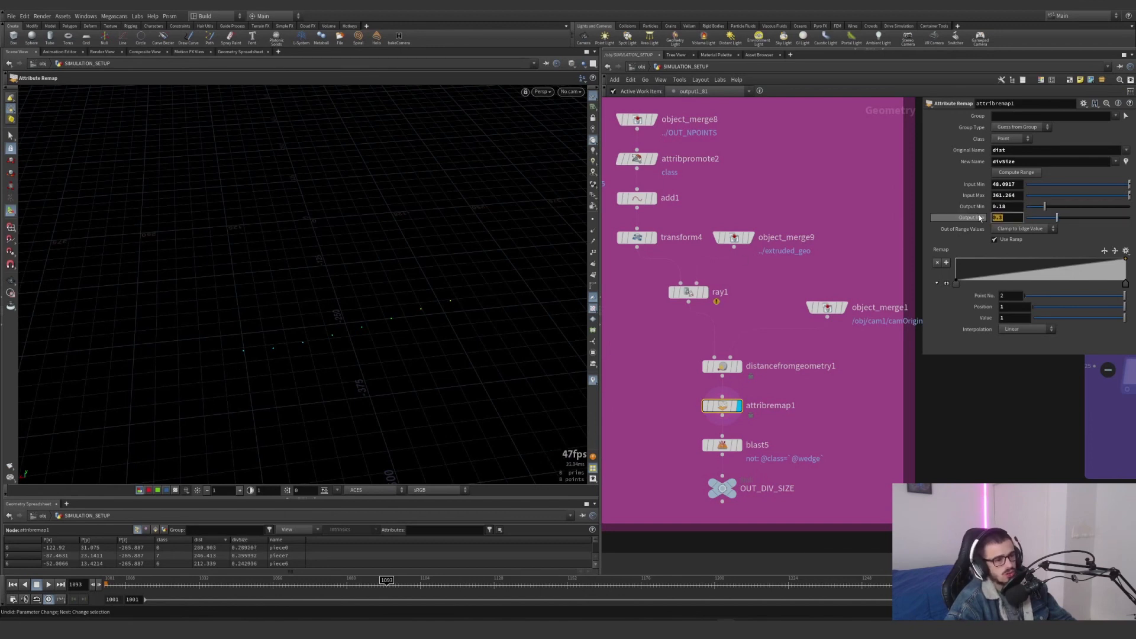
Display blast5 and examine the divSize value of the point kept for the current wedge
{"action": "left_click", "coordinate": [739, 445]}
{"action": "left_click_drag", "start_coordinate": [778, 462], "coordinate": [664, 434]}
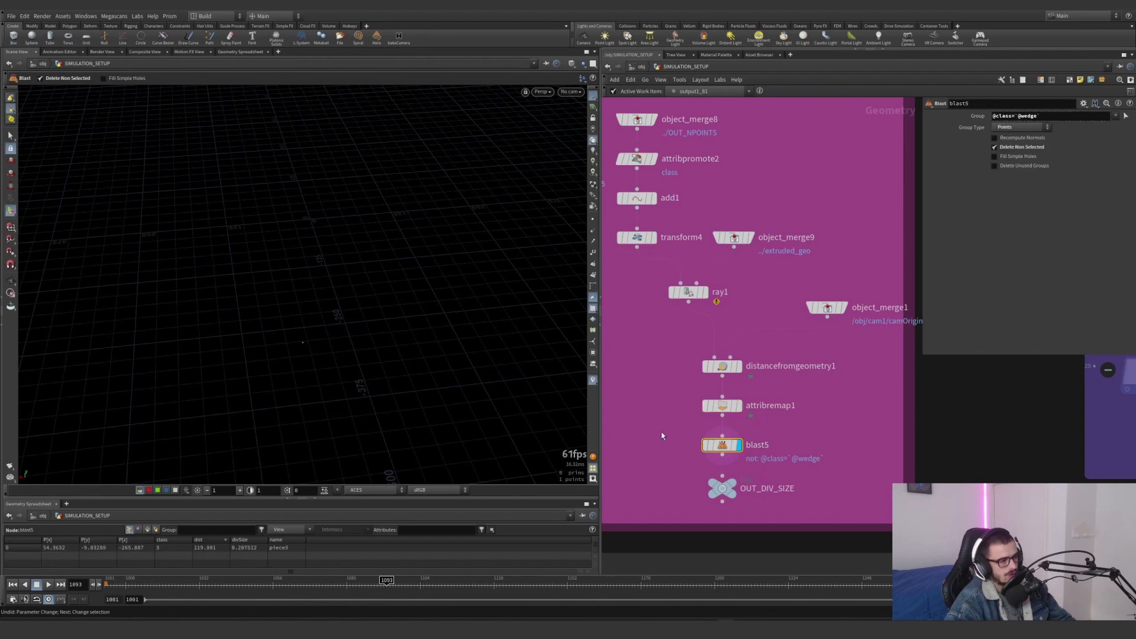
{"action": "scroll", "coordinate": [661, 433], "scroll_direction": "down", "scroll_amount": 4}
{"action": "middle_click_drag", "start_coordinate": [685, 421], "coordinate": [719, 404]}
{"action": "middle_click_drag", "start_coordinate": [656, 432], "coordinate": [685, 408]}
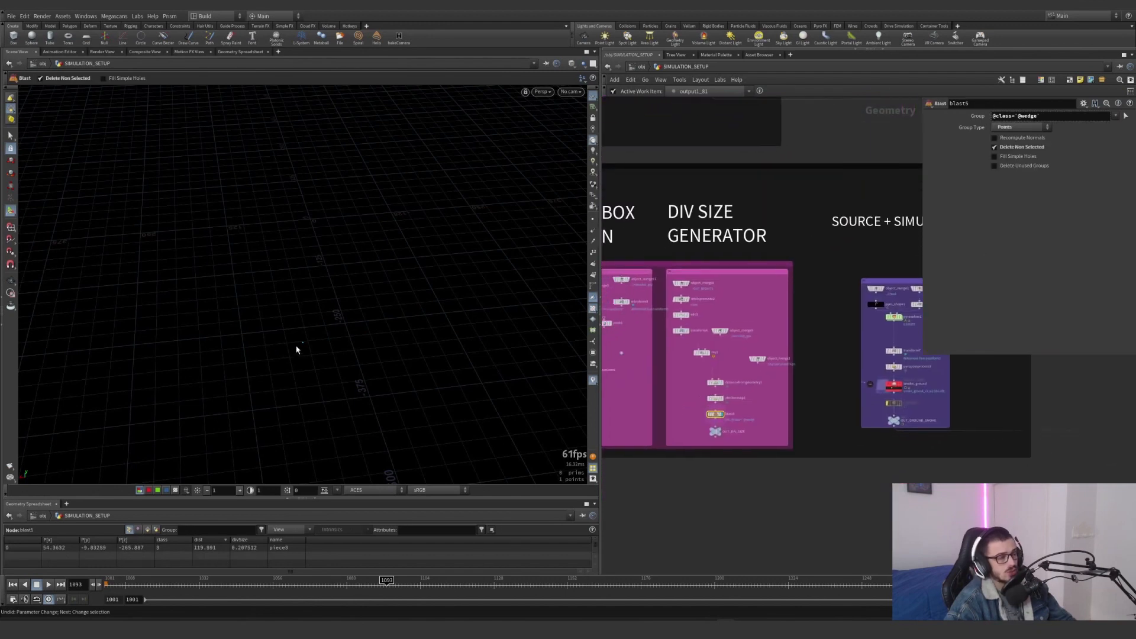
{"action": "scroll", "coordinate": [710, 404], "scroll_direction": "up", "scroll_amount": 4}
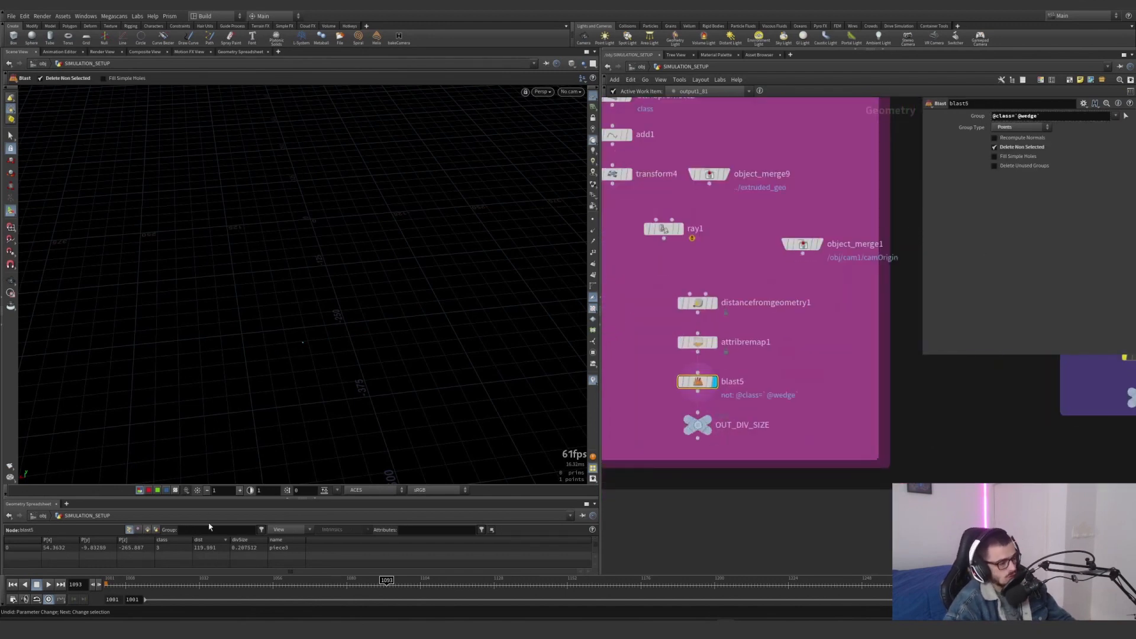
{"action": "left_click", "coordinate": [245, 539]}
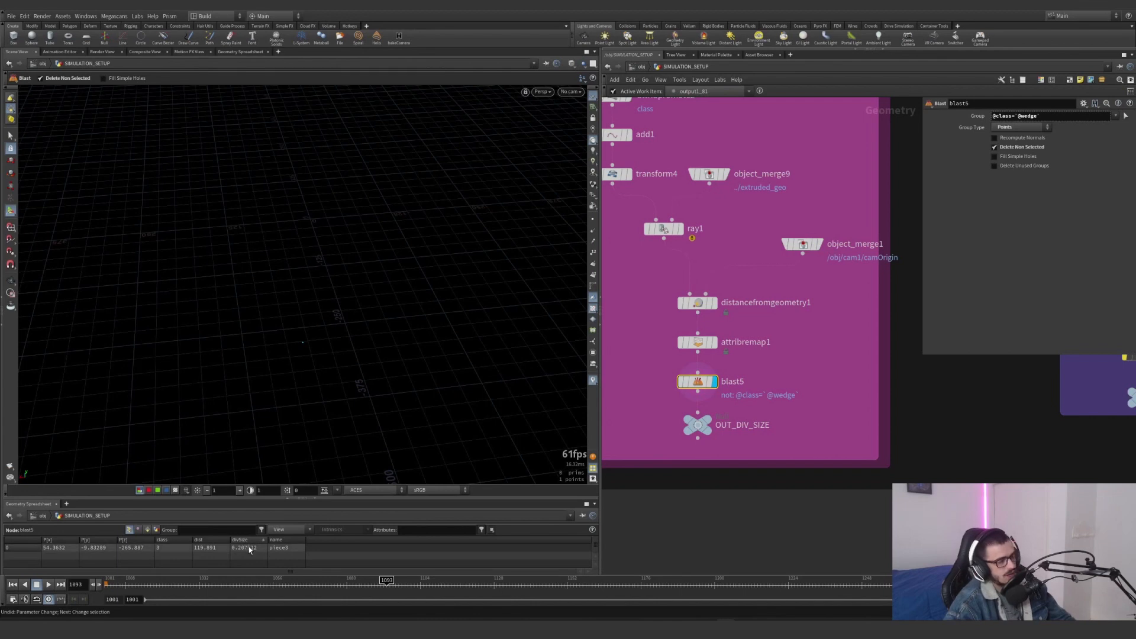
Display object_merge2 framed in the view, followed by pyro_shape1, to inspect the chunk and its smoke source in the Source + Simulation network
{"action": "scroll", "coordinate": [784, 373], "scroll_direction": "down", "scroll_amount": 4}
{"action": "middle_click_drag", "start_coordinate": [791, 366], "coordinate": [647, 420]}
{"action": "middle_click_drag", "start_coordinate": [882, 340], "coordinate": [872, 343]}
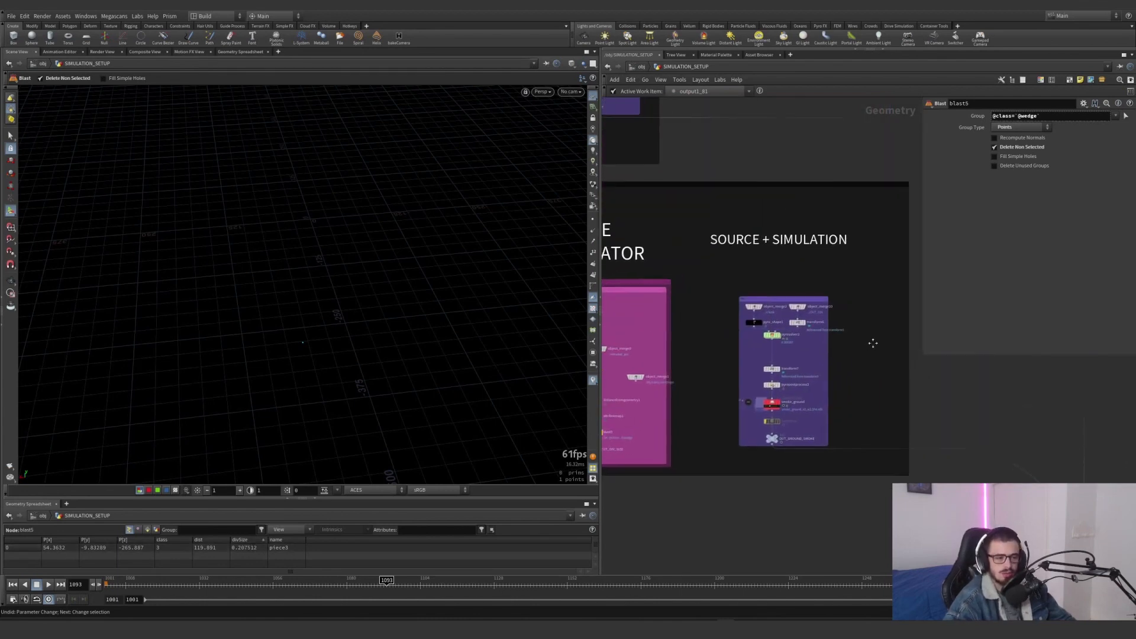
{"action": "scroll", "coordinate": [873, 343], "scroll_direction": "up", "scroll_amount": 4}
{"action": "scroll", "coordinate": [757, 248], "scroll_direction": "down", "scroll_amount": 6}
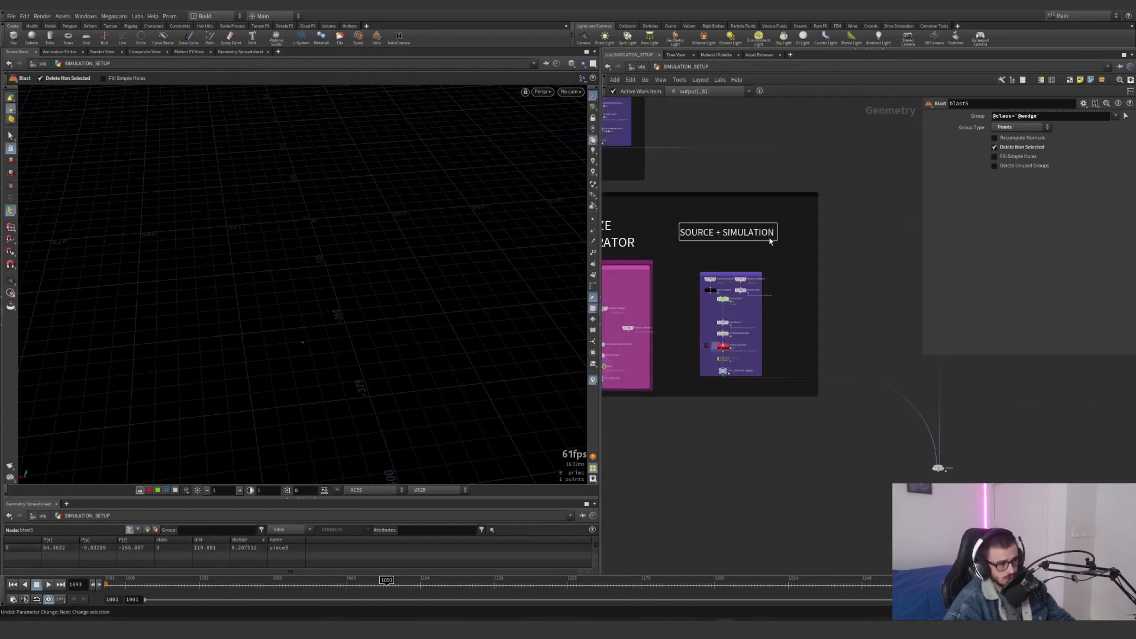
{"action": "middle_click_drag", "start_coordinate": [731, 257], "coordinate": [734, 287]}
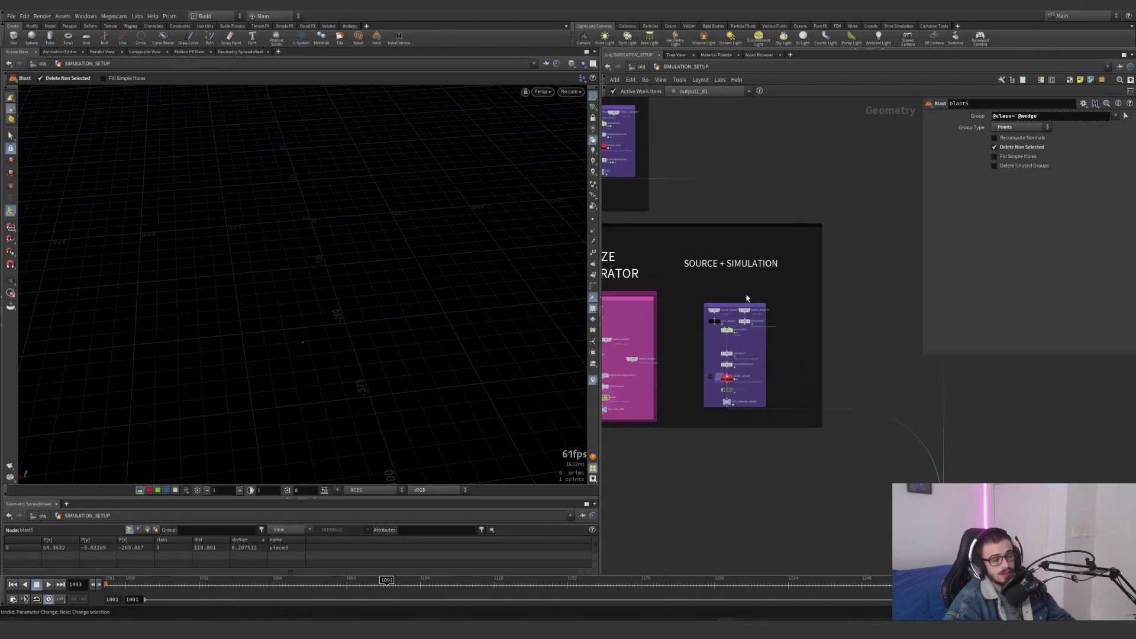
{"action": "scroll", "coordinate": [745, 294], "scroll_direction": "up", "scroll_amount": 6}
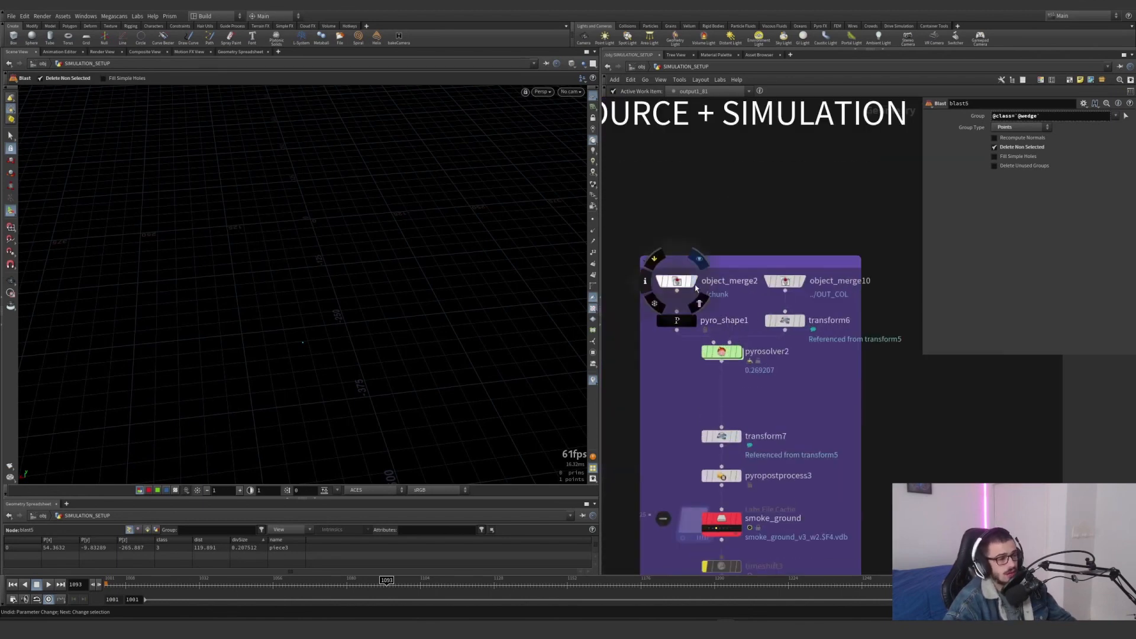
{"action": "left_click", "coordinate": [676, 282]}
{"action": "key", "text": "f"}
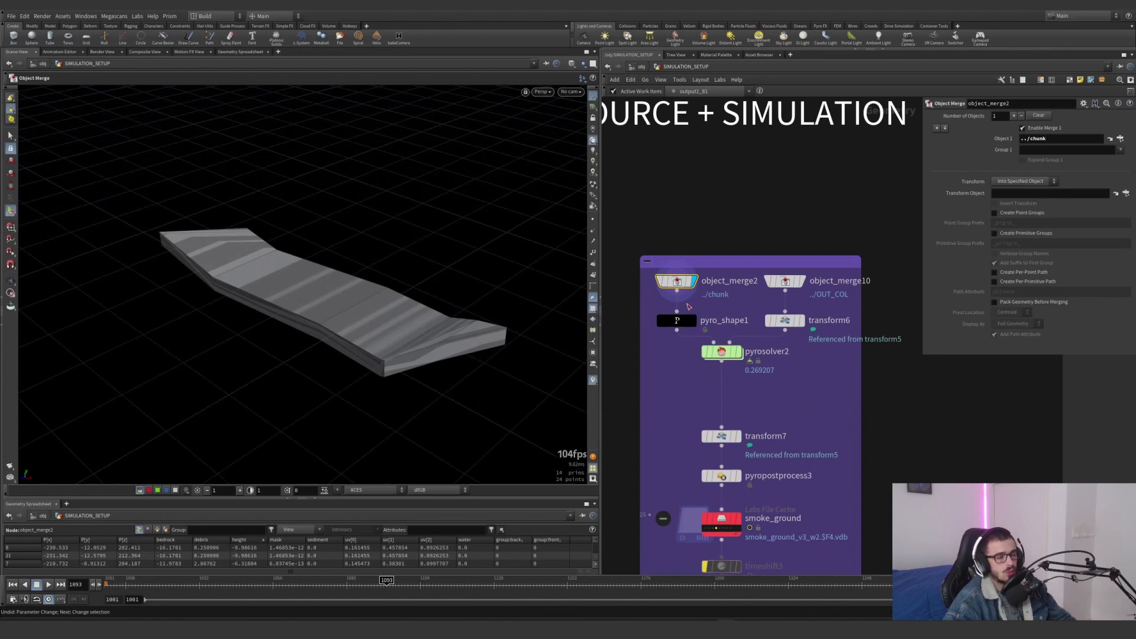
{"action": "left_click", "coordinate": [692, 320]}
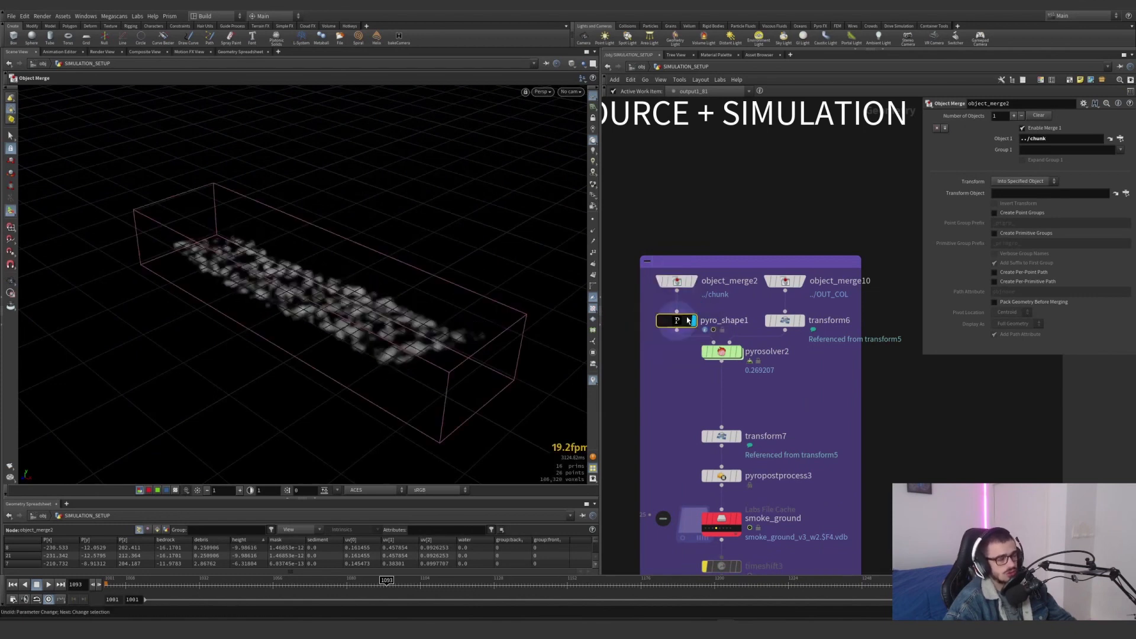
{"action": "left_click", "coordinate": [687, 320]}
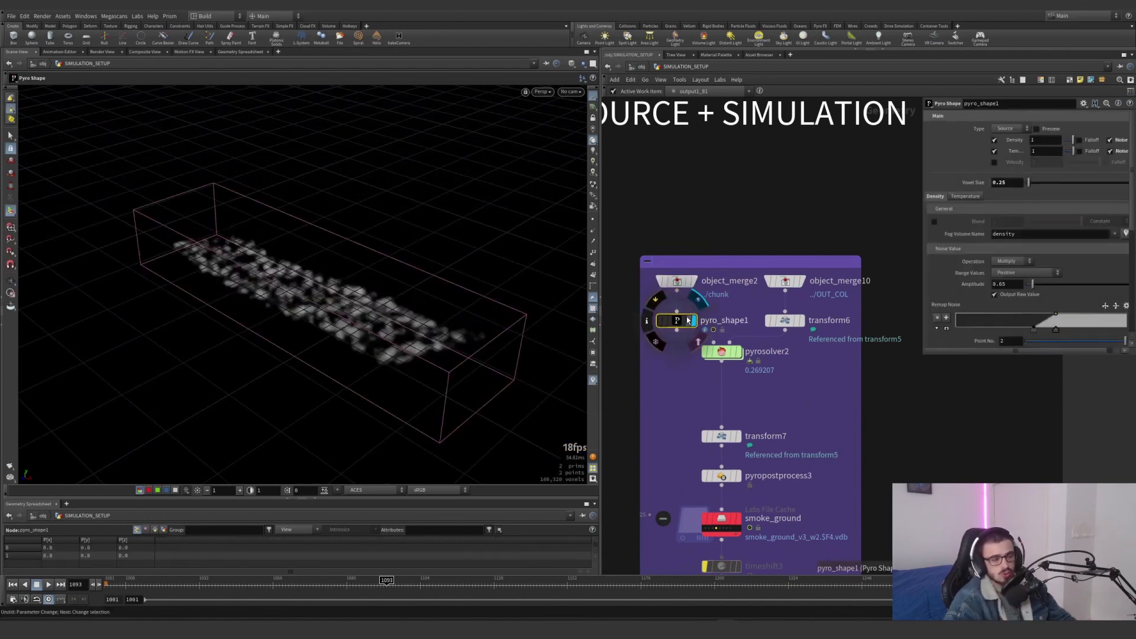
Add an IsoOffset node fed by object_merge2, display it, and name its fog volume density
{"action": "middle_click_drag", "start_coordinate": [691, 372], "coordinate": [823, 358]}
{"action": "left_click", "coordinate": [809, 278]}
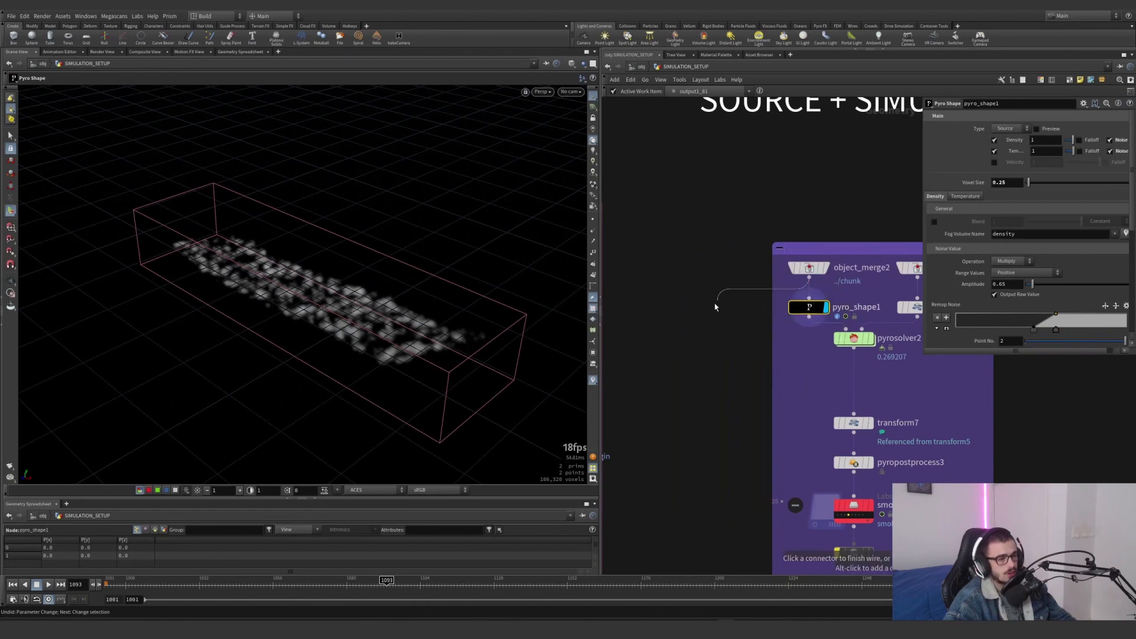
{"action": "left_click", "coordinate": [688, 335]}
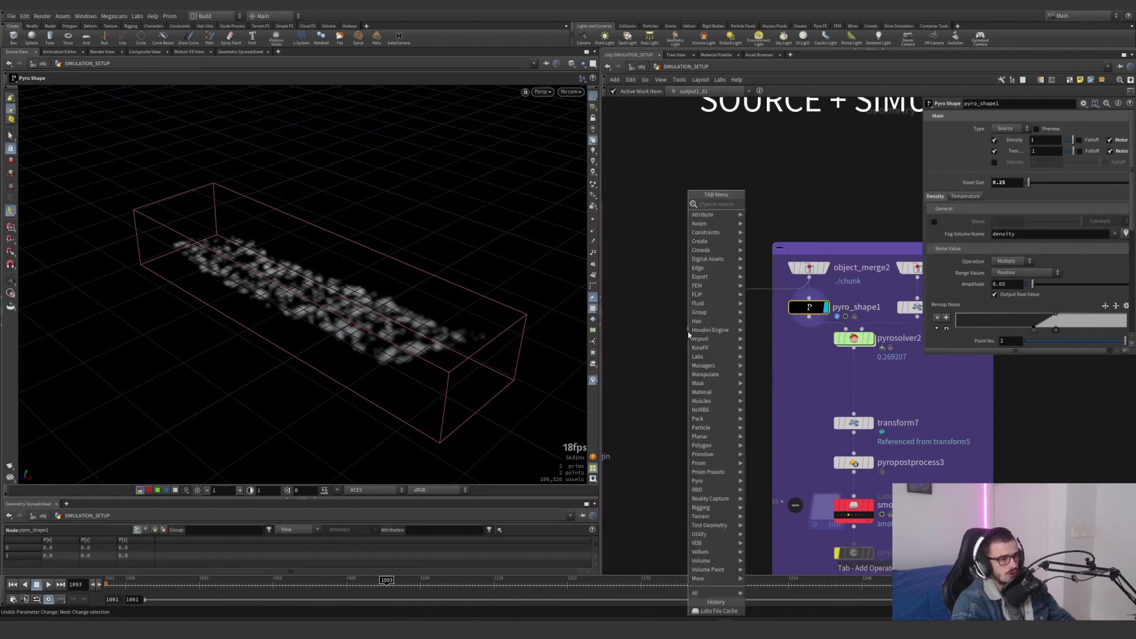
{"action": "type", "text": "iso"}
{"action": "key", "text": "Return"}
{"action": "left_click", "coordinate": [704, 331]}
{"action": "left_click_drag", "start_coordinate": [736, 371], "coordinate": [669, 322]}
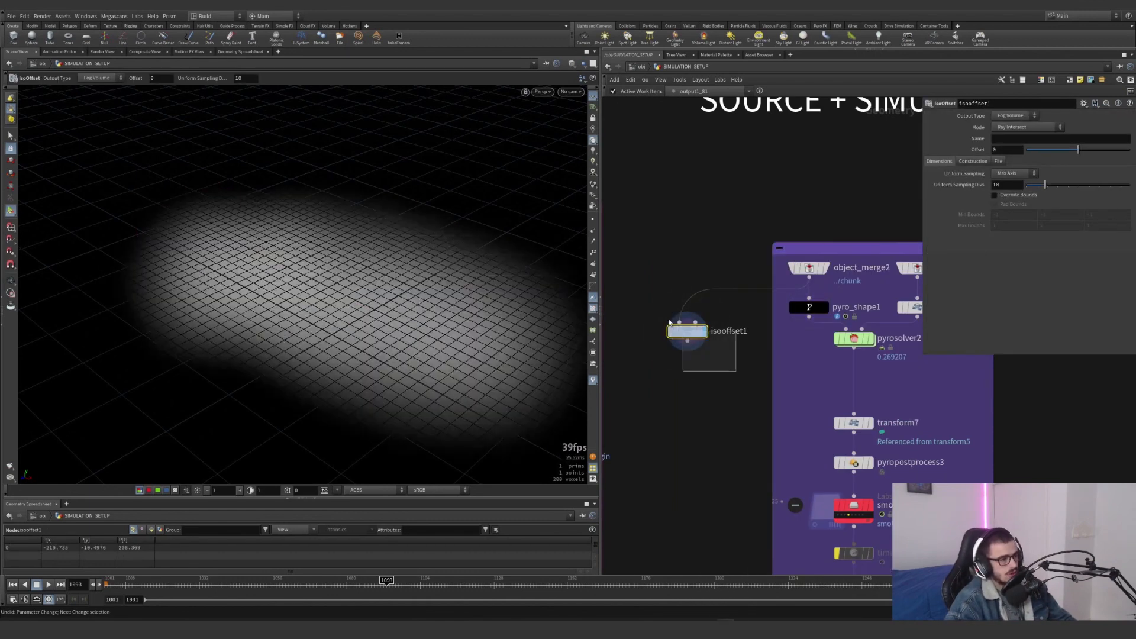
{"action": "left_click", "coordinate": [1003, 139]}
{"action": "type", "text": "density"}
{"action": "key", "text": "Return"}
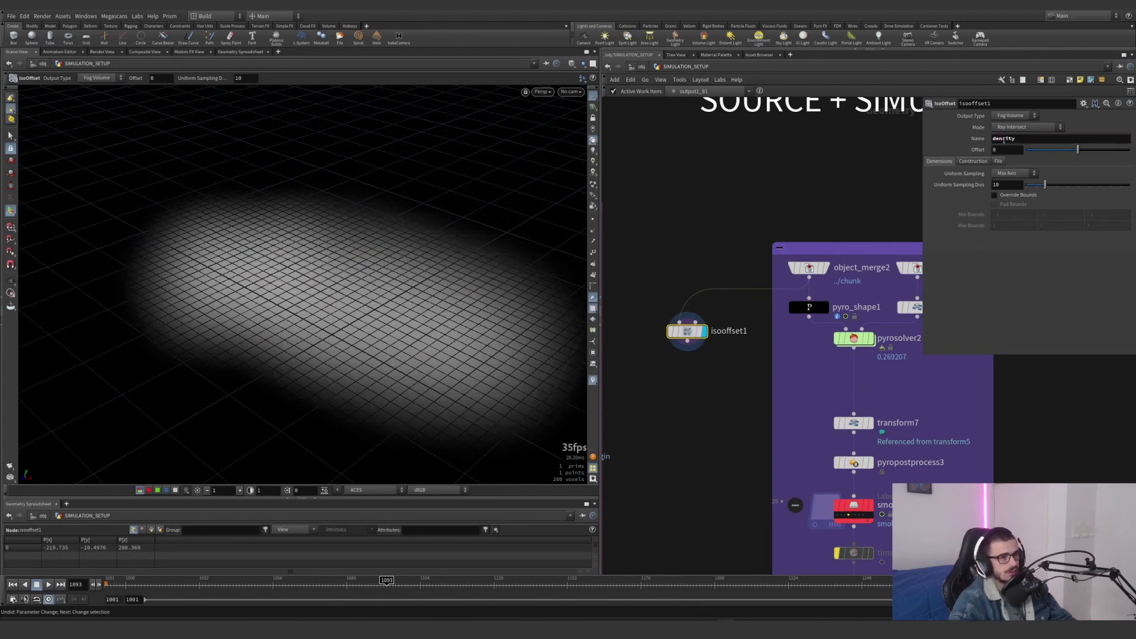
Add a Volume Noise Fog node below isooffset1 and display it
{"action": "key", "text": "Tab"}
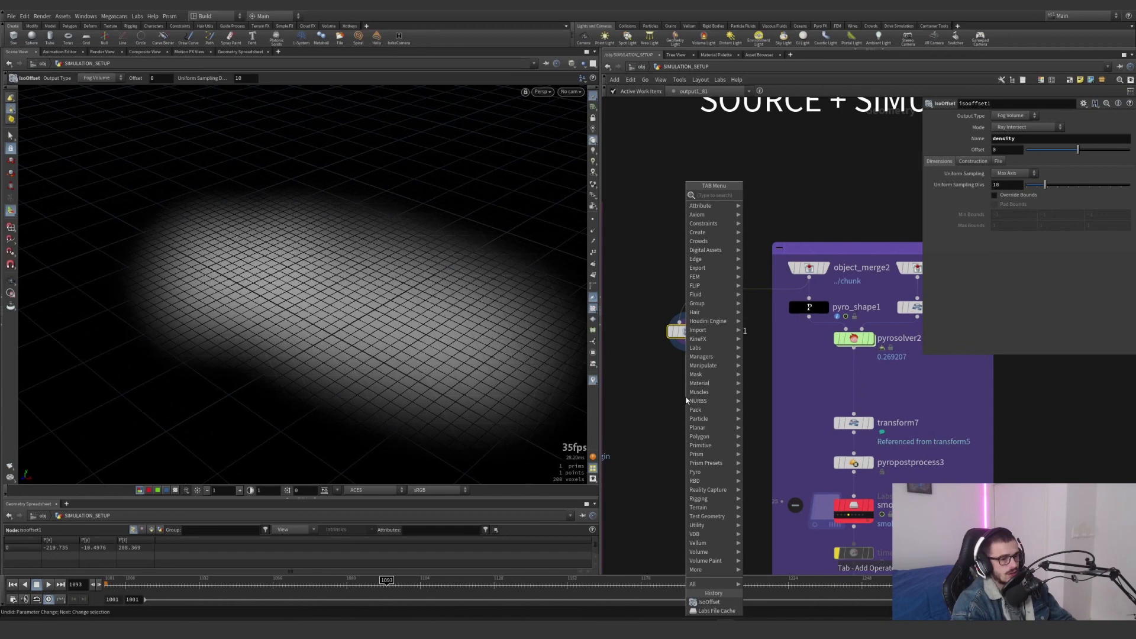
{"action": "type", "text": "noise"}
{"action": "key", "text": "Down"}
{"action": "key", "text": "Down"}
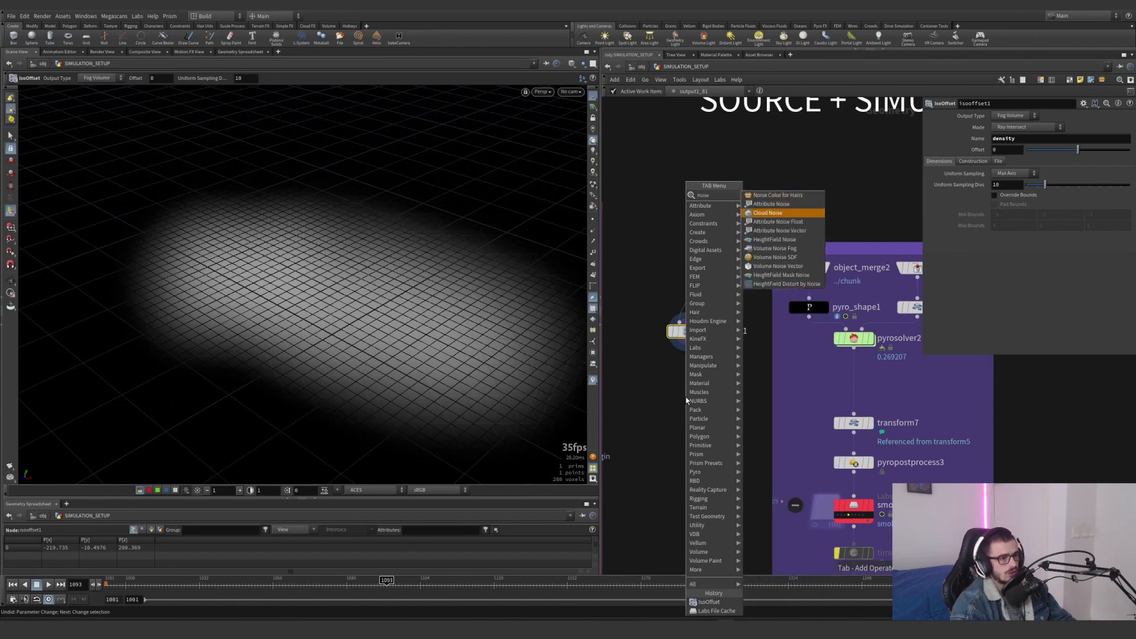
{"action": "key", "text": "Down"}
{"action": "key", "text": "Down"}
{"action": "key", "text": "Down"}
{"action": "key", "text": "Down"}
{"action": "key", "text": "Return"}
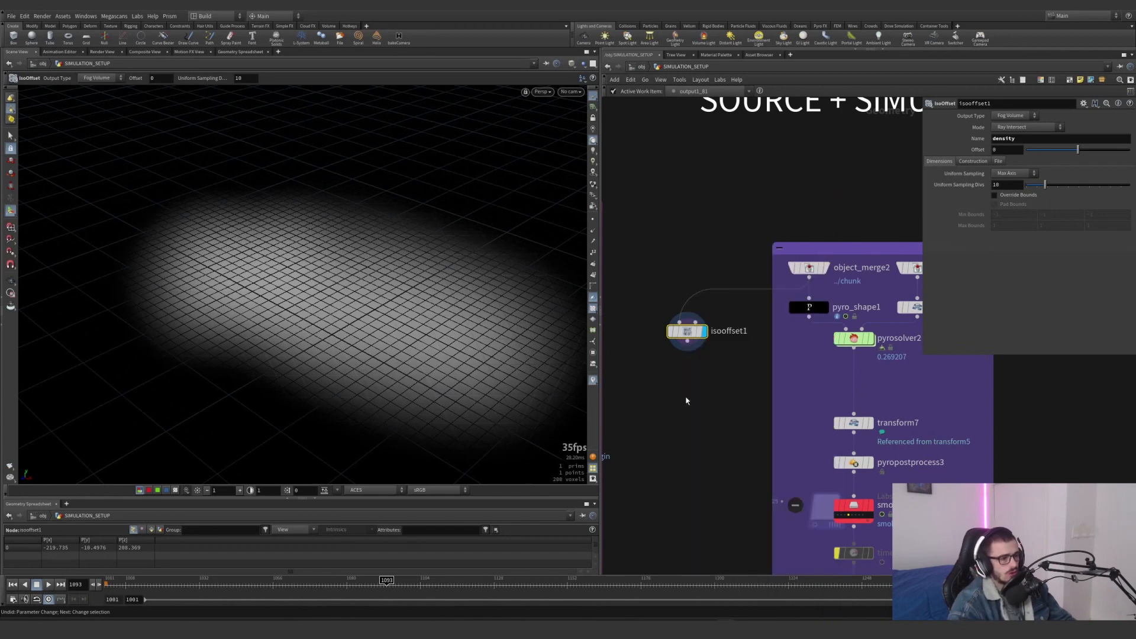
{"action": "left_click", "coordinate": [685, 397]}
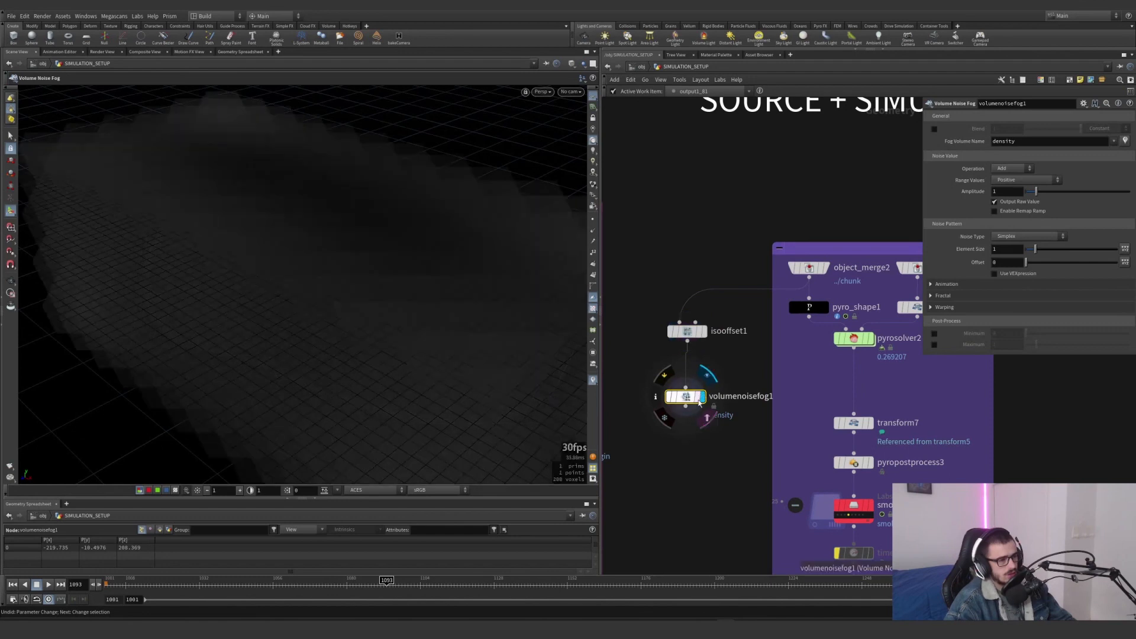
Set volumenoisefog1's operation to Multiply, enable its remap ramp starting about two thirds along, and animate the noise
{"action": "left_click", "coordinate": [1011, 168]}
{"action": "left_click", "coordinate": [1004, 194]}
{"action": "left_click", "coordinate": [1012, 169]}
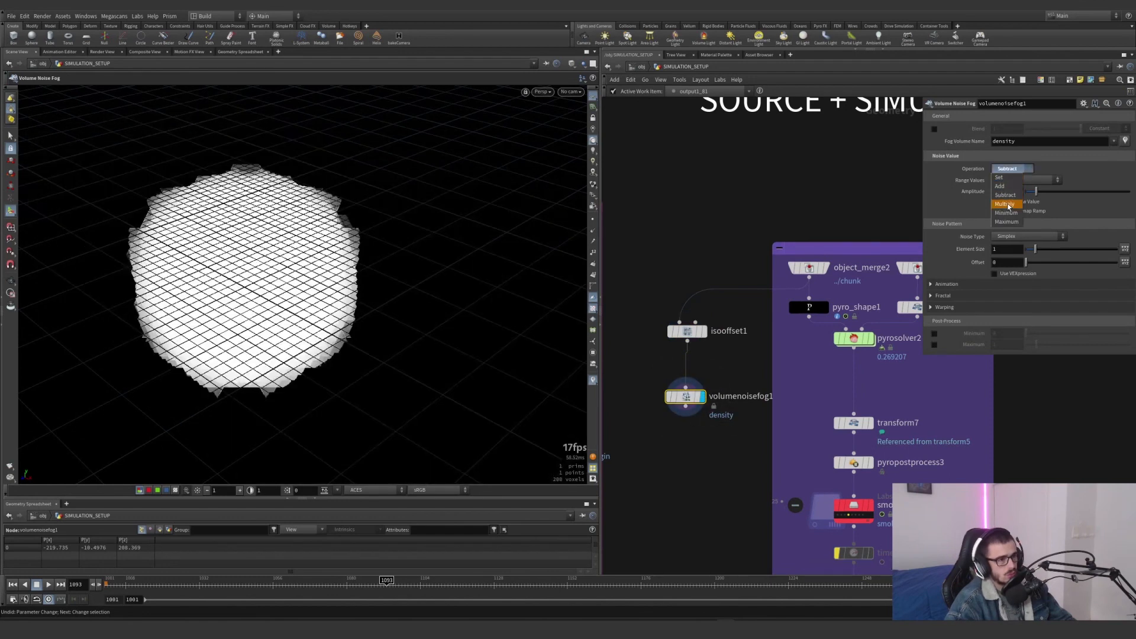
{"action": "left_click", "coordinate": [1015, 204]}
{"action": "left_click", "coordinate": [994, 211]}
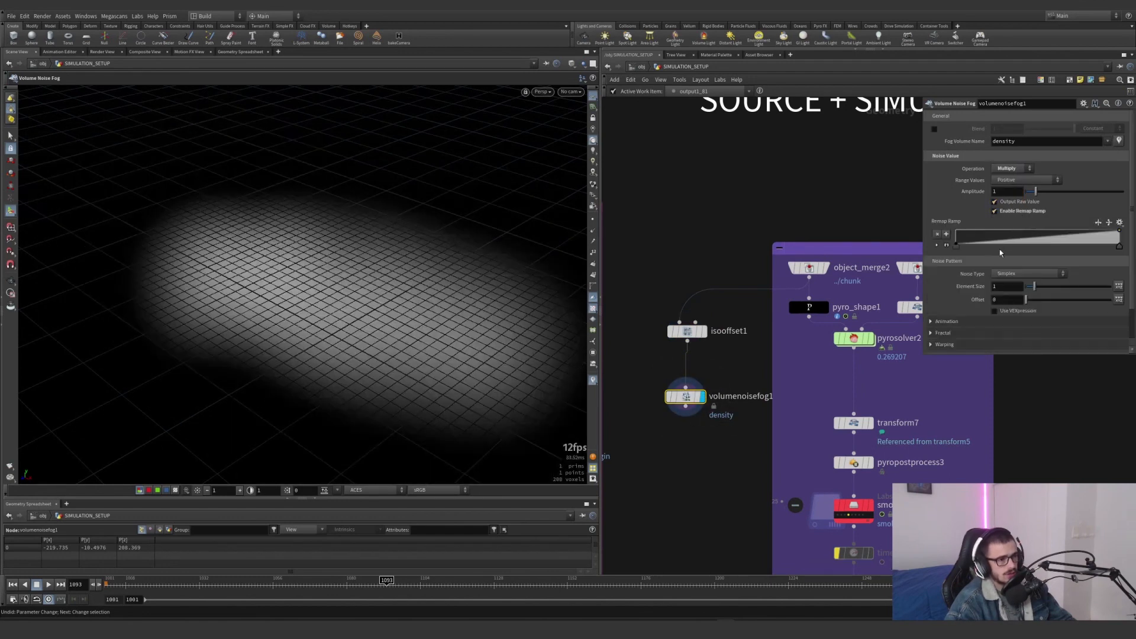
{"action": "left_click_drag", "start_coordinate": [956, 246], "coordinate": [1063, 249]}
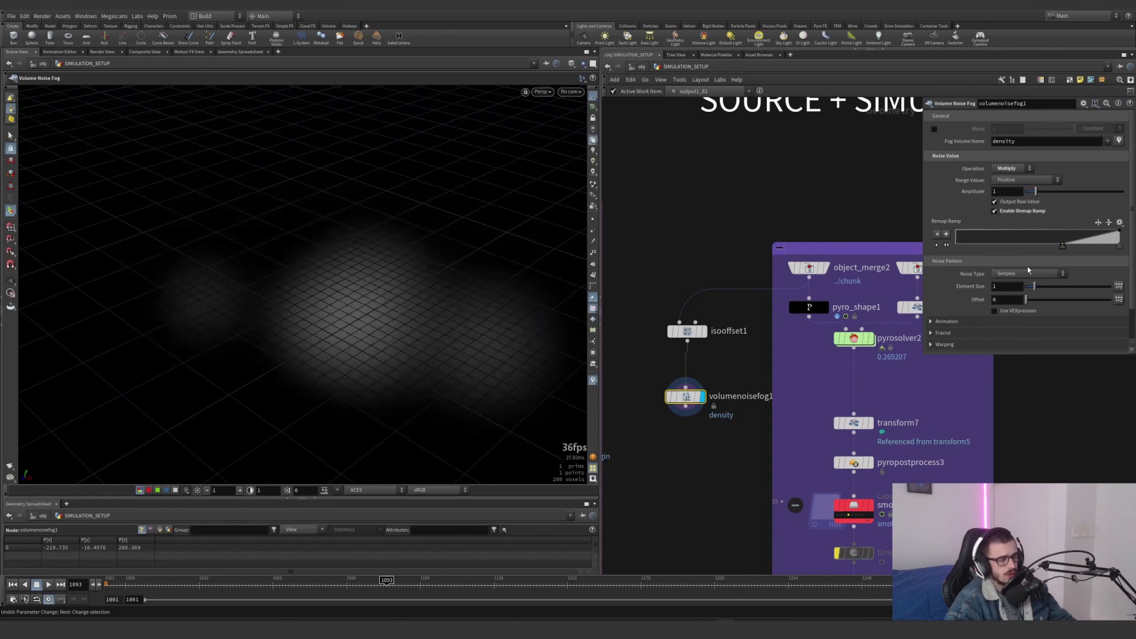
{"action": "left_click", "coordinate": [946, 321]}
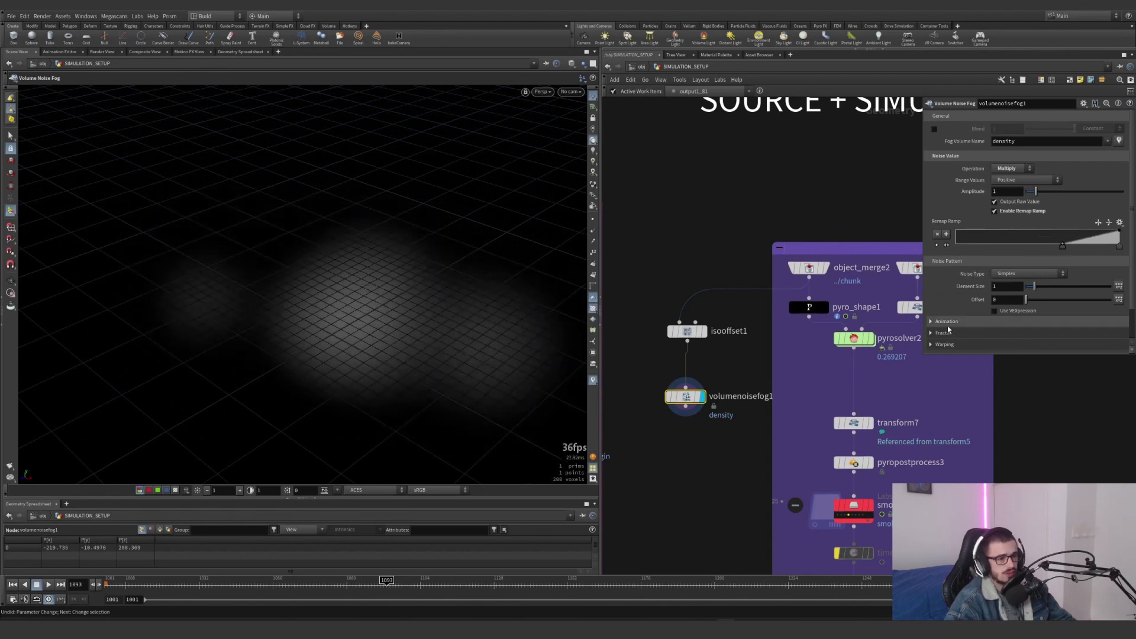
{"action": "left_click", "coordinate": [995, 333]}
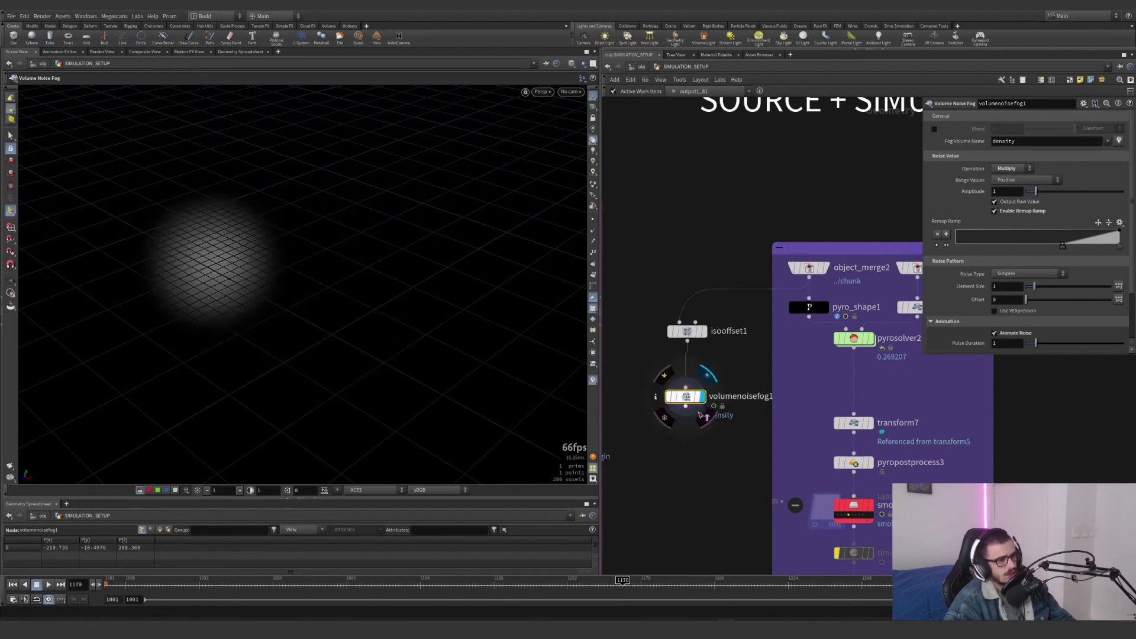
Duplicate the IsoOffset and noise pair beside the original and name isooffset2's fog volume temperature
{"action": "left_click_drag", "start_coordinate": [703, 428], "coordinate": [738, 338]}
{"action": "type", "text": "te"}
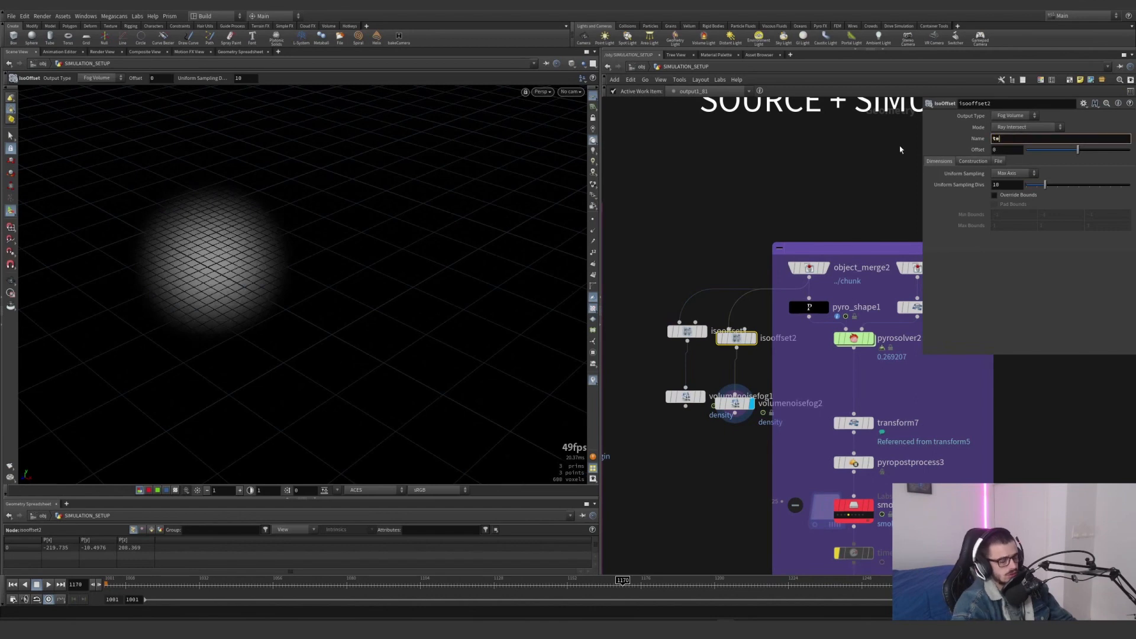
{"action": "type", "text": "mperature"}
{"action": "key", "text": "Return"}
Add a Merge node below the two noise nodes, connect both to it, and display it
{"action": "left_click", "coordinate": [722, 462]}
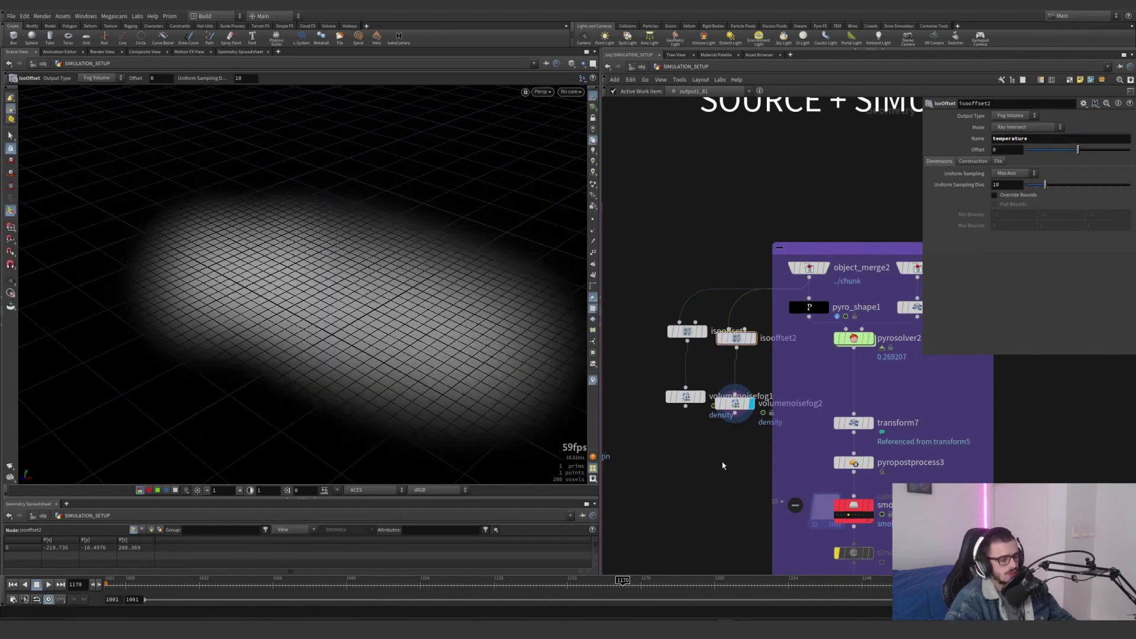
{"action": "key", "text": "Tab"}
{"action": "type", "text": "merge"}
{"action": "key", "text": "Return"}
{"action": "left_click", "coordinate": [721, 462]}
{"action": "left_click_drag", "start_coordinate": [674, 449], "coordinate": [735, 398]}
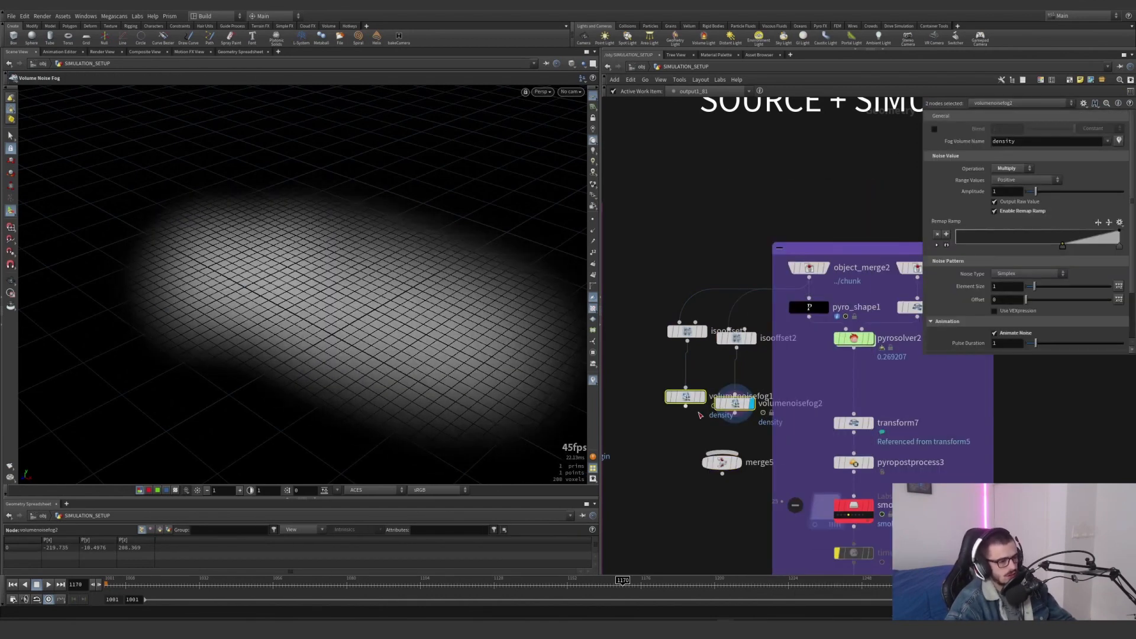
{"action": "left_click", "coordinate": [686, 407]}
{"action": "left_click", "coordinate": [722, 461]}
{"action": "left_click", "coordinate": [739, 466]}
{"action": "left_click_drag", "start_coordinate": [725, 463], "coordinate": [698, 488]}
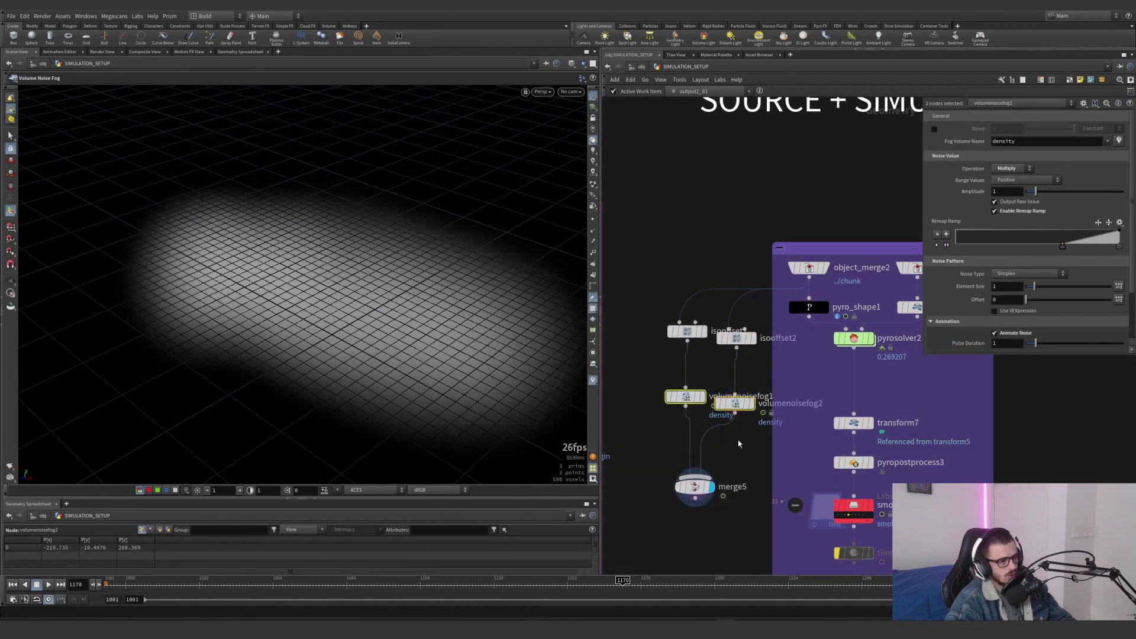
Set Uniform Sampling Divs to 100 on both isooffset1 and isooffset2
{"action": "left_click", "coordinate": [685, 332]}
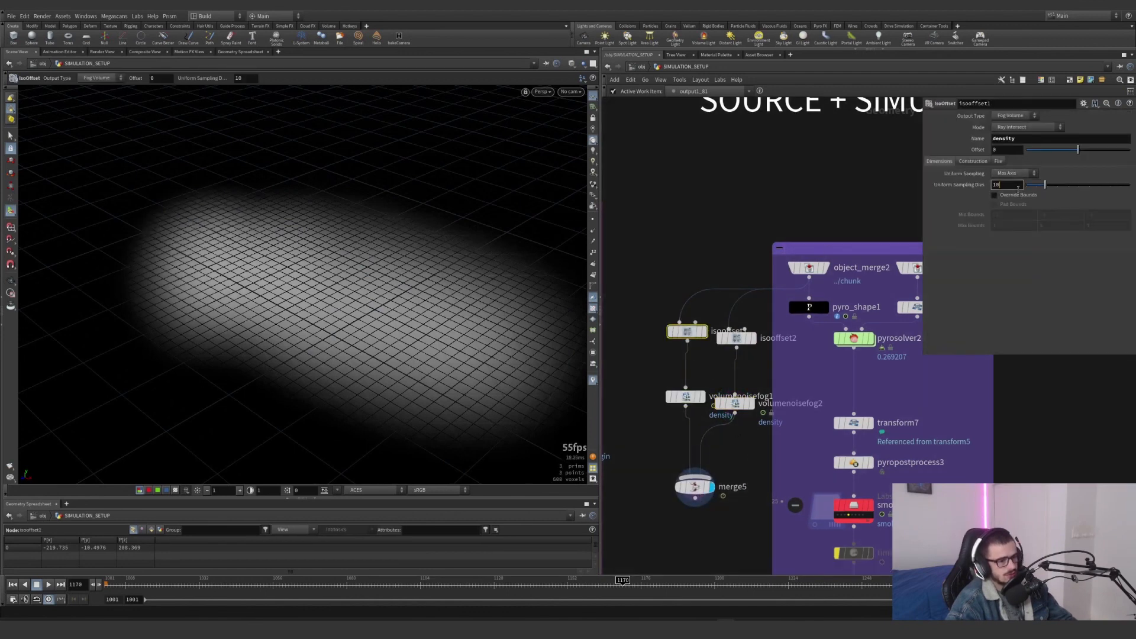
{"action": "type", "text": "0"}
{"action": "left_click", "coordinate": [758, 359]}
{"action": "left_click", "coordinate": [741, 338]}
{"action": "left_click", "coordinate": [1012, 186]}
{"action": "type", "text": "0"}
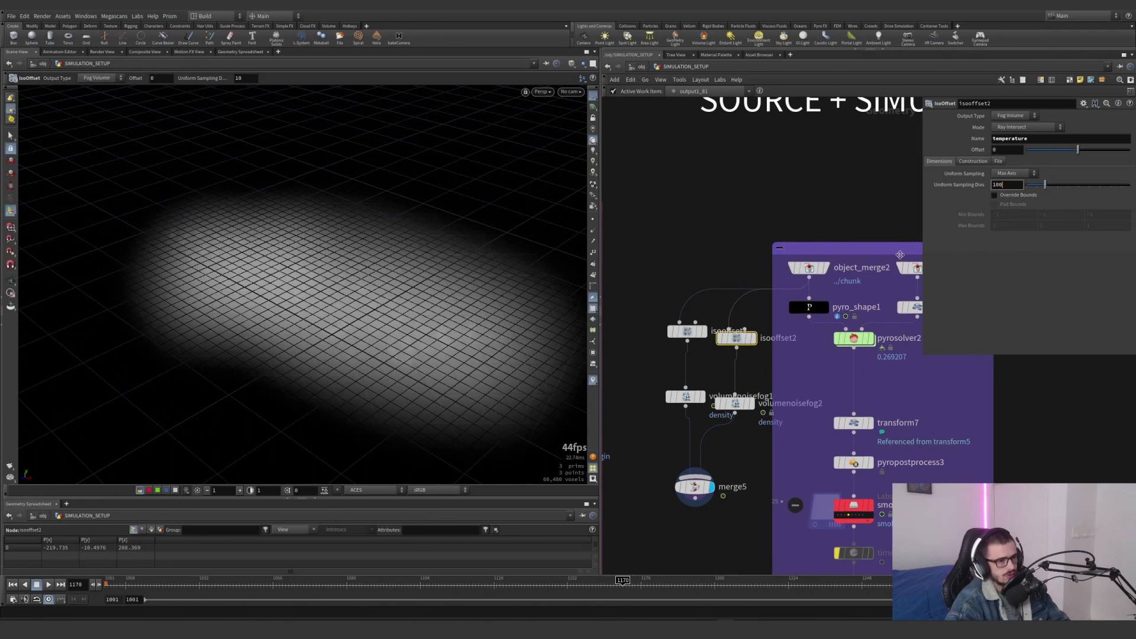
{"action": "key", "text": "Return"}
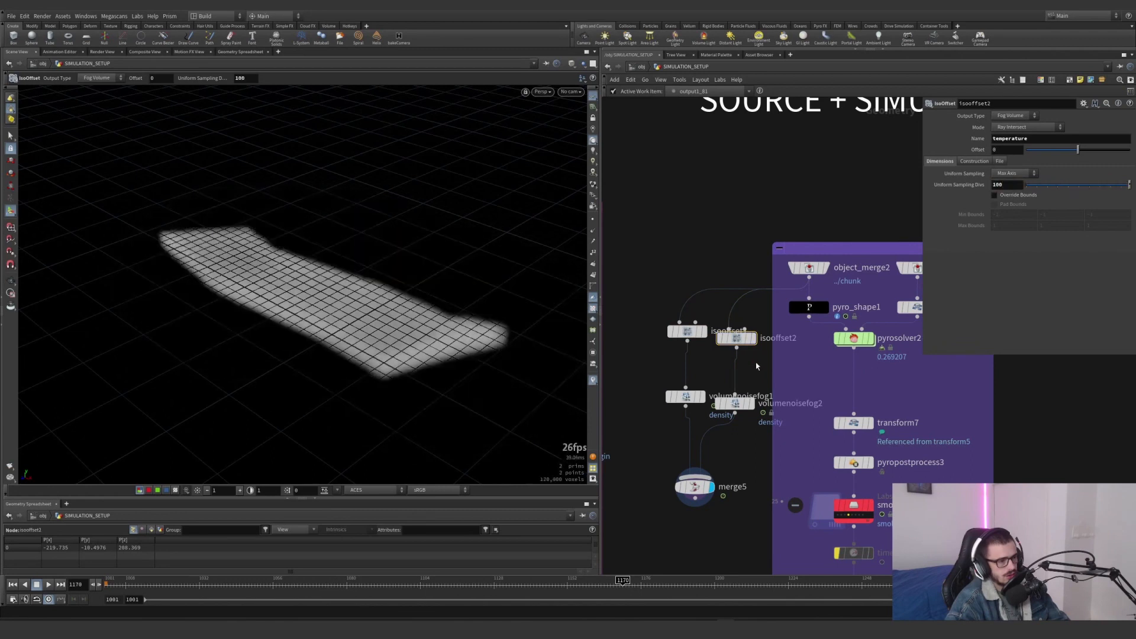
Display each noise node in turn, and set volumenoisefog2's fog volume name to temperature and its pulse duration to 4.7
{"action": "left_click", "coordinate": [686, 398]}
{"action": "left_click", "coordinate": [732, 404]}
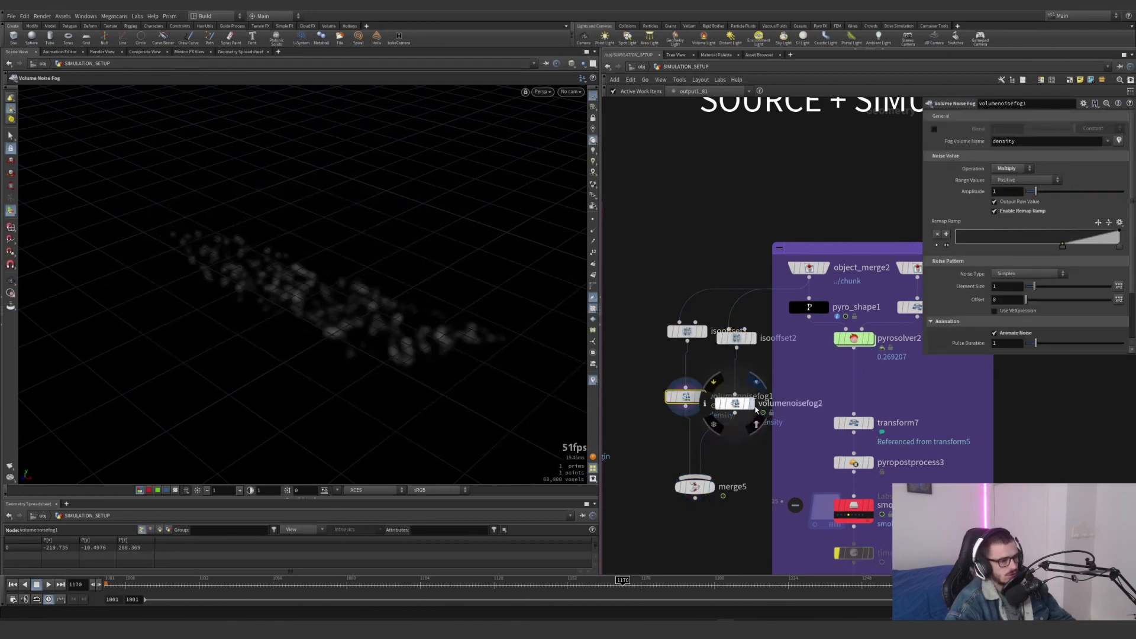
{"action": "left_click", "coordinate": [751, 404]}
{"action": "type", "text": "tem"}
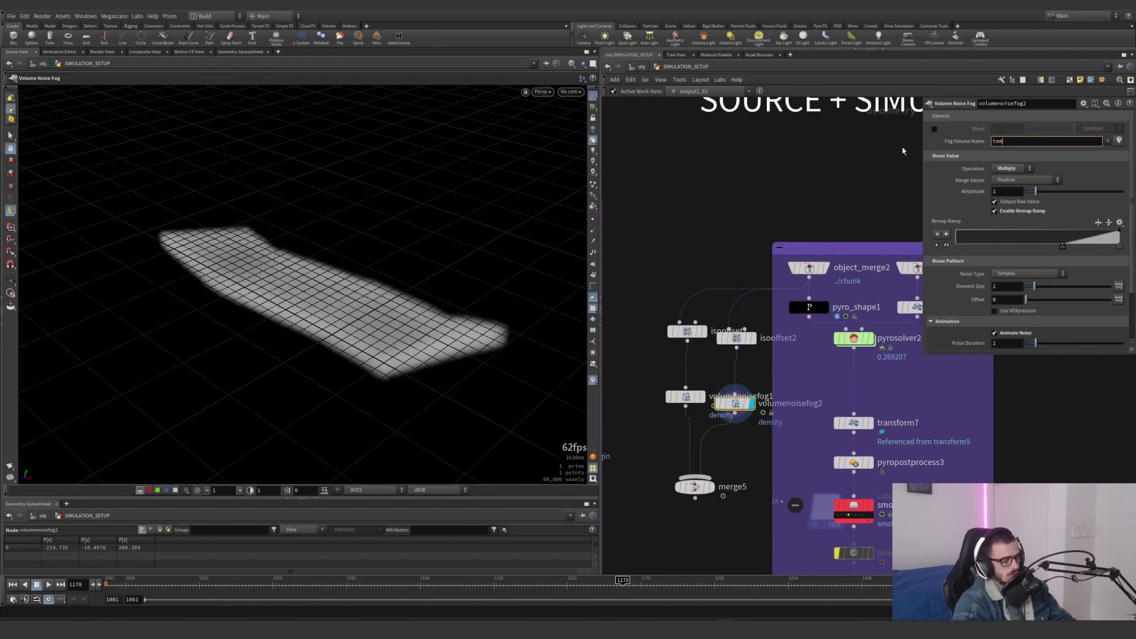
{"action": "type", "text": "perature"}
{"action": "key", "text": "Return"}
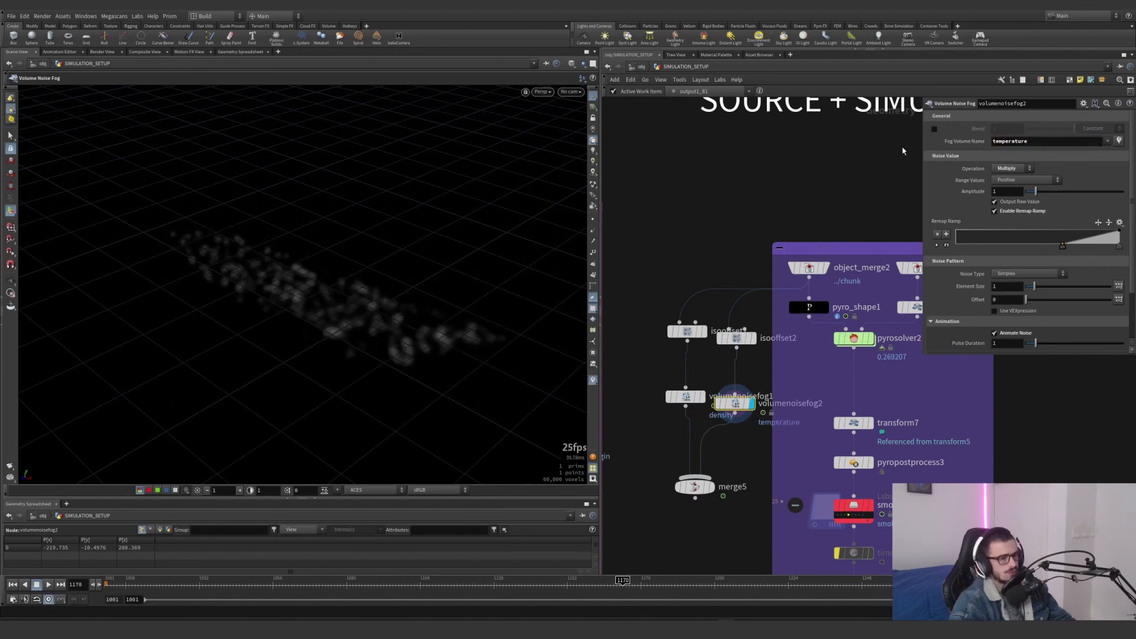
{"action": "left_click_drag", "start_coordinate": [1034, 343], "coordinate": [1071, 344]}
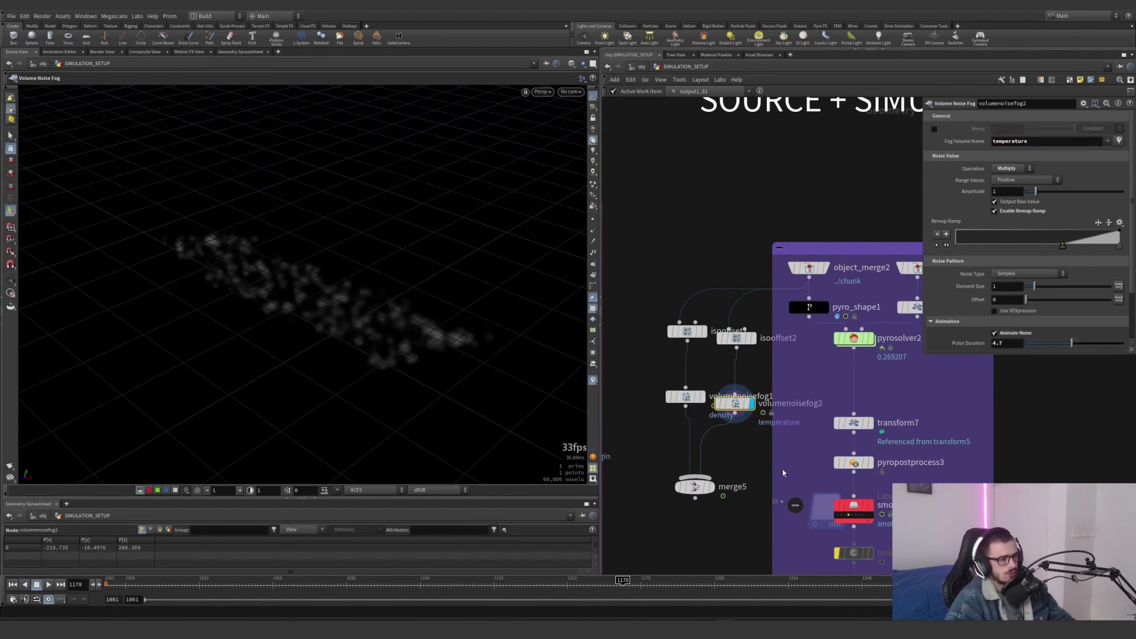
Compare merge5 with pyro_shape1 at frame 1111, and delete the trial IsoOffset, noise and merge nodes
{"action": "left_click", "coordinate": [712, 487]}
{"action": "left_click_drag", "start_coordinate": [253, 582], "coordinate": [440, 581]}
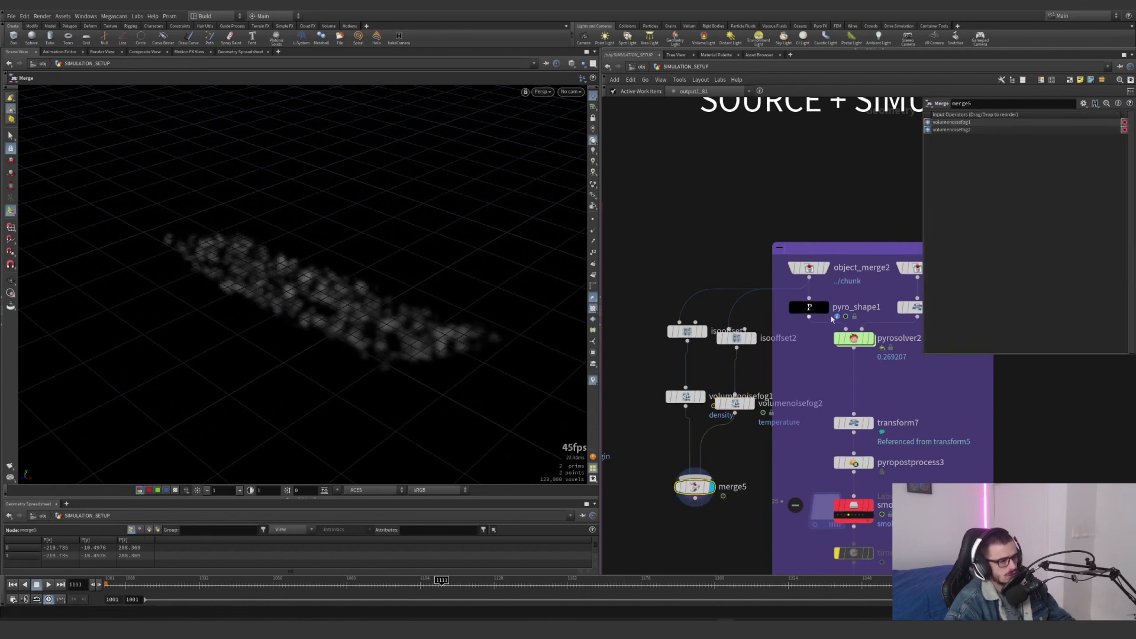
{"action": "left_click", "coordinate": [823, 307]}
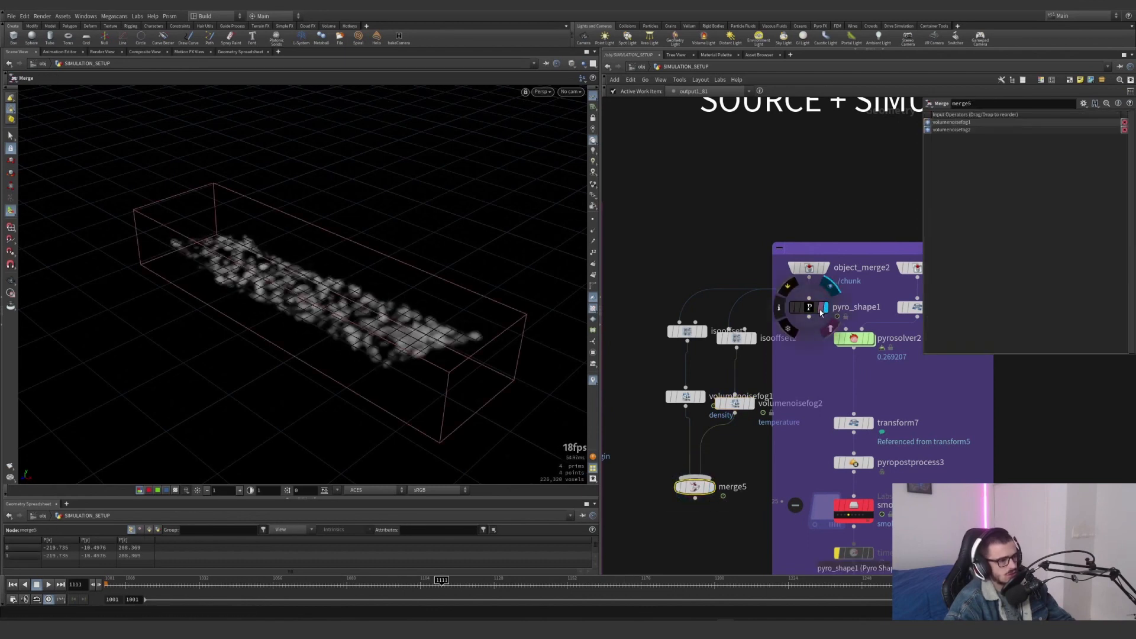
{"action": "left_click_drag", "start_coordinate": [733, 530], "coordinate": [668, 332]}
{"action": "key", "text": "Delete"}
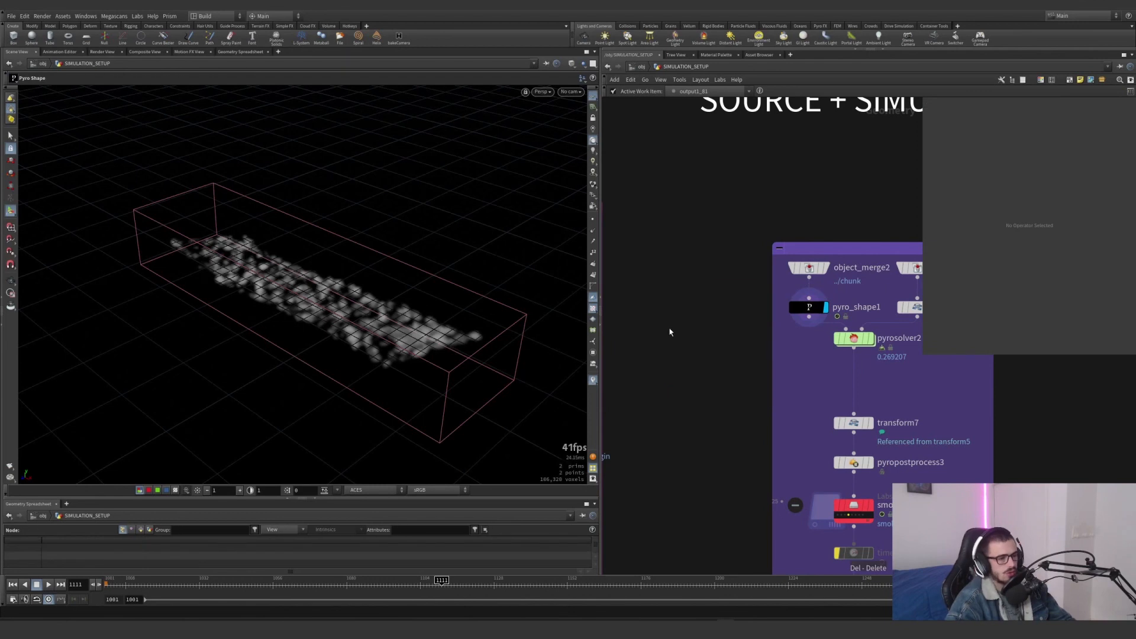
Display object_merge10 followed by transform6 to inspect the collision geometry and its transform
{"action": "middle_click_drag", "start_coordinate": [846, 286], "coordinate": [710, 349]}
{"action": "left_click", "coordinate": [784, 336]}
{"action": "left_click", "coordinate": [780, 369]}
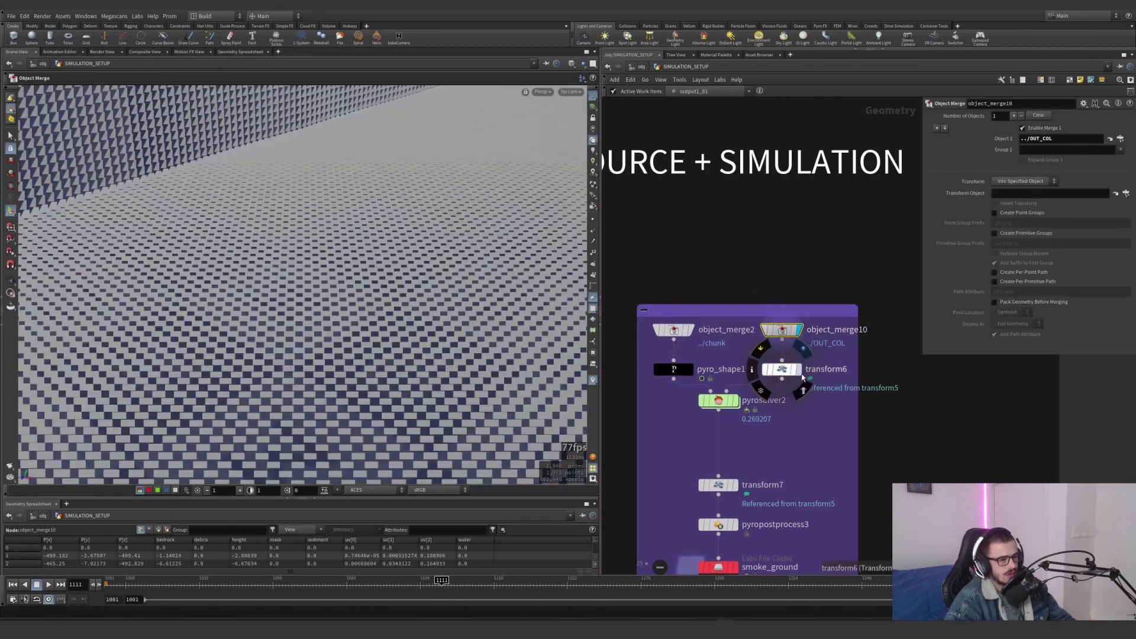
{"action": "left_click", "coordinate": [797, 369]}
{"action": "left_click_drag", "start_coordinate": [336, 261], "coordinate": [307, 331], "text": "alt"}
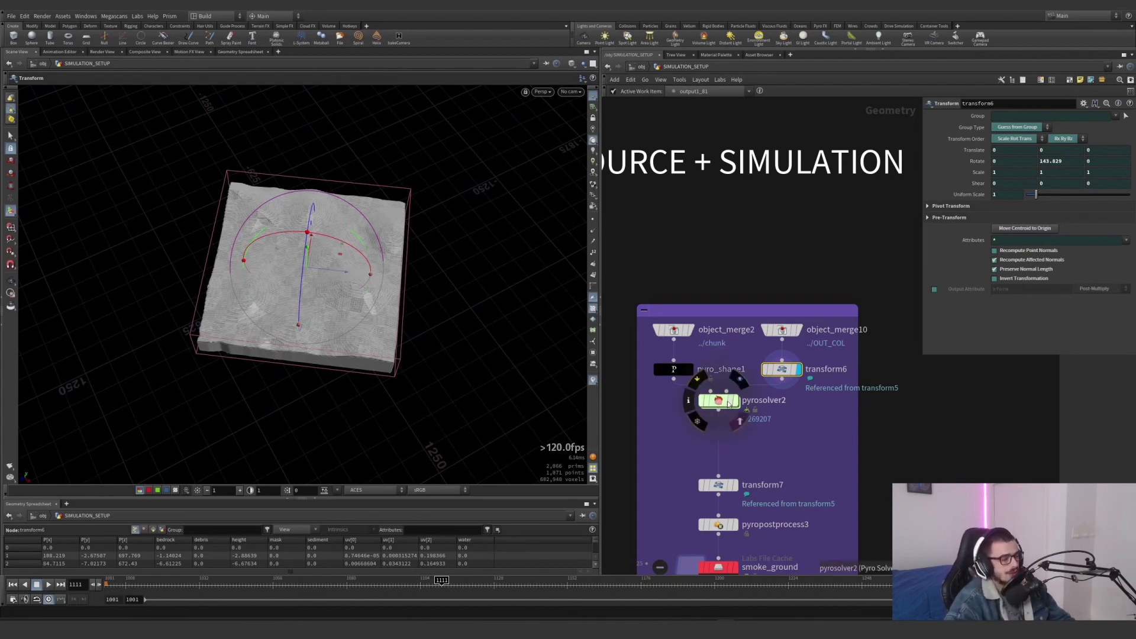
Return to frame 1001 and examine pyrosolver2's Bounds settings for size and center
{"action": "left_click", "coordinate": [113, 579]}
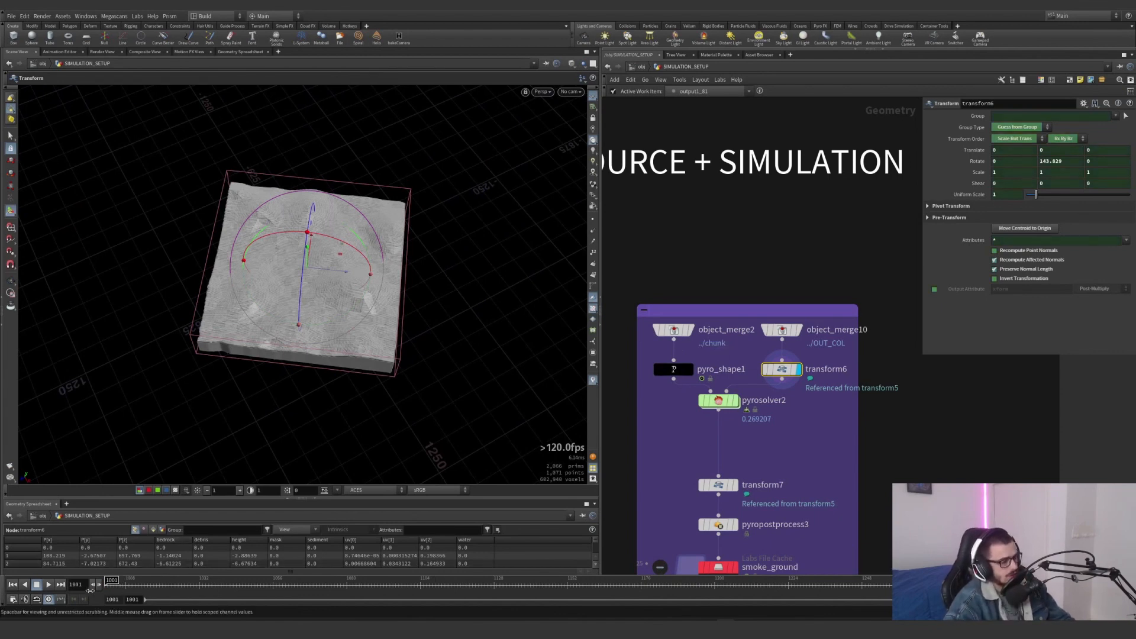
{"action": "scroll", "coordinate": [740, 438], "scroll_direction": "down", "scroll_amount": 2}
{"action": "middle_click_drag", "start_coordinate": [740, 439], "coordinate": [763, 435]}
{"action": "left_click_drag", "start_coordinate": [779, 429], "coordinate": [728, 398]}
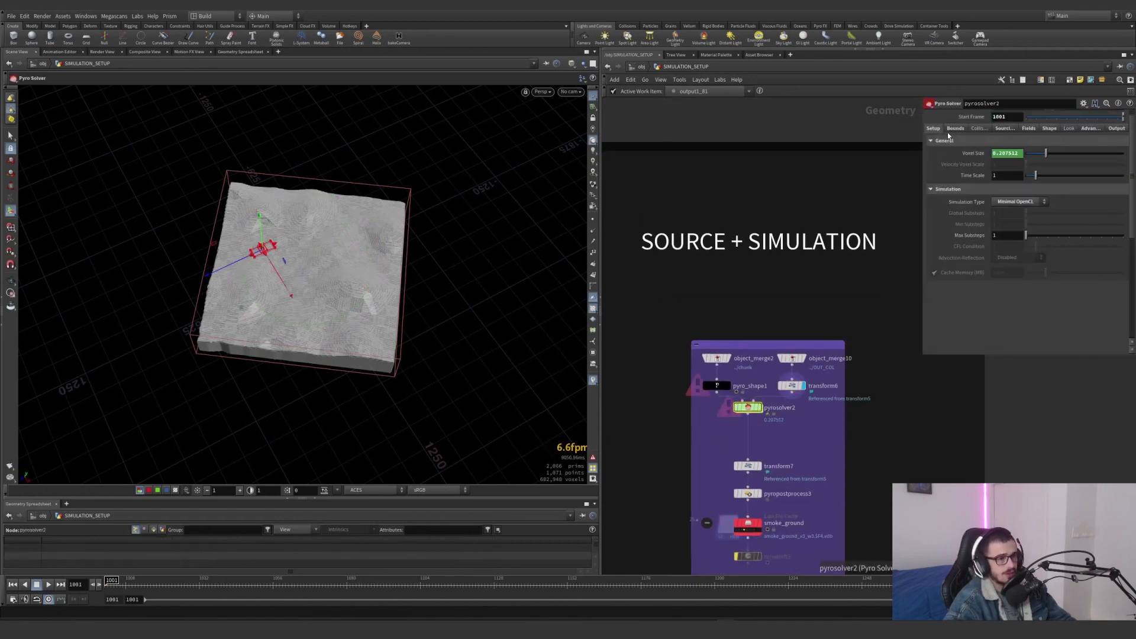
{"action": "left_click", "coordinate": [953, 128]}
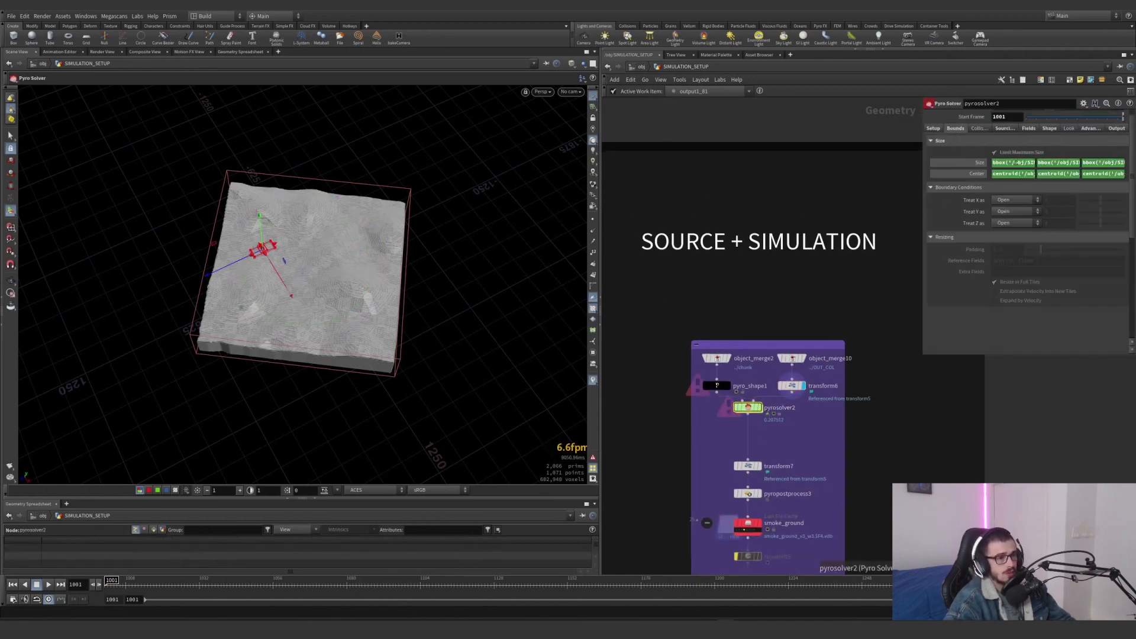
Look over the Div Size Generator network and check pyrosolver2's Voxel Size in its setup settings
{"action": "scroll", "coordinate": [727, 342], "scroll_direction": "down", "scroll_amount": 5}
{"action": "middle_click_drag", "start_coordinate": [772, 331], "coordinate": [896, 272]}
{"action": "scroll", "coordinate": [698, 393], "scroll_direction": "up", "scroll_amount": 4}
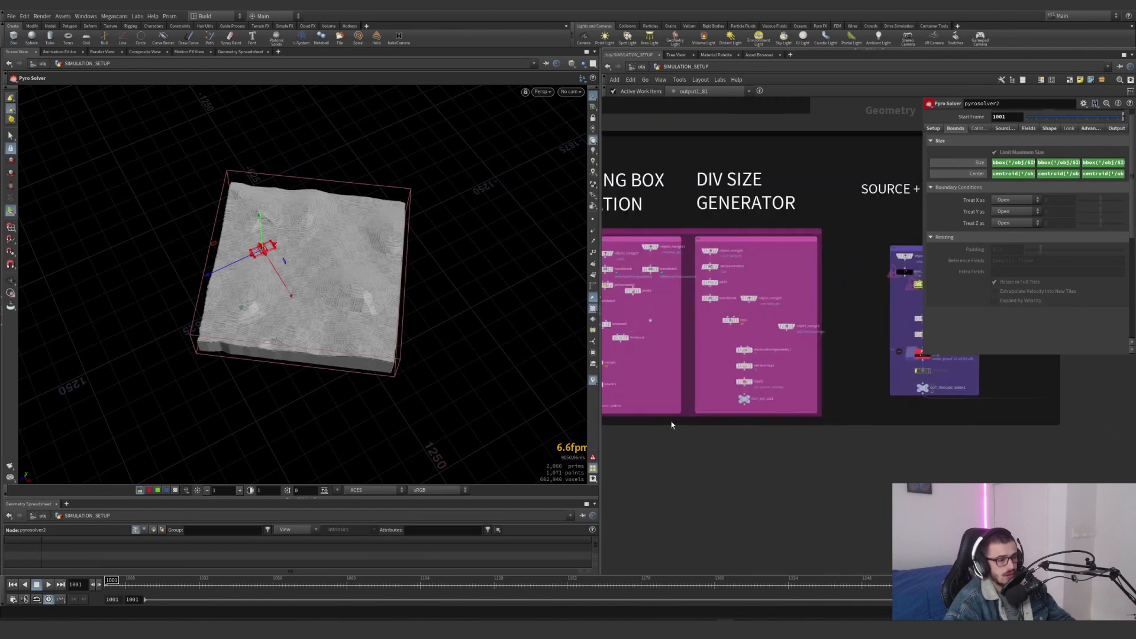
{"action": "middle_click_drag", "start_coordinate": [609, 427], "coordinate": [676, 403]}
{"action": "scroll", "coordinate": [763, 369], "scroll_direction": "down", "scroll_amount": 3}
{"action": "middle_click_drag", "start_coordinate": [863, 296], "coordinate": [668, 348]}
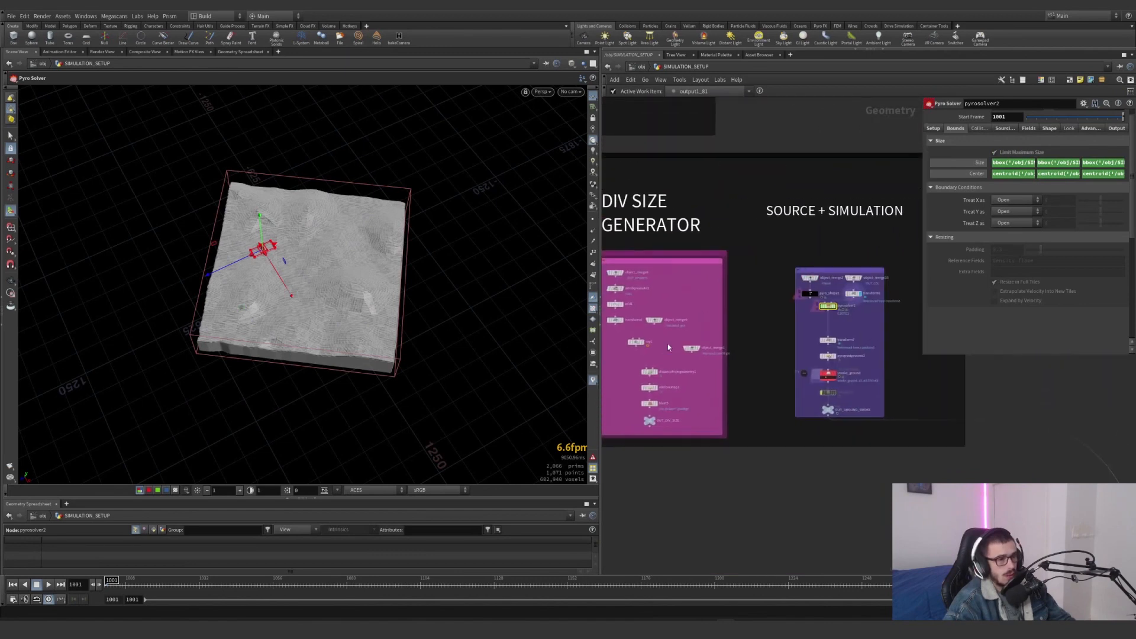
{"action": "left_click", "coordinate": [933, 128]}
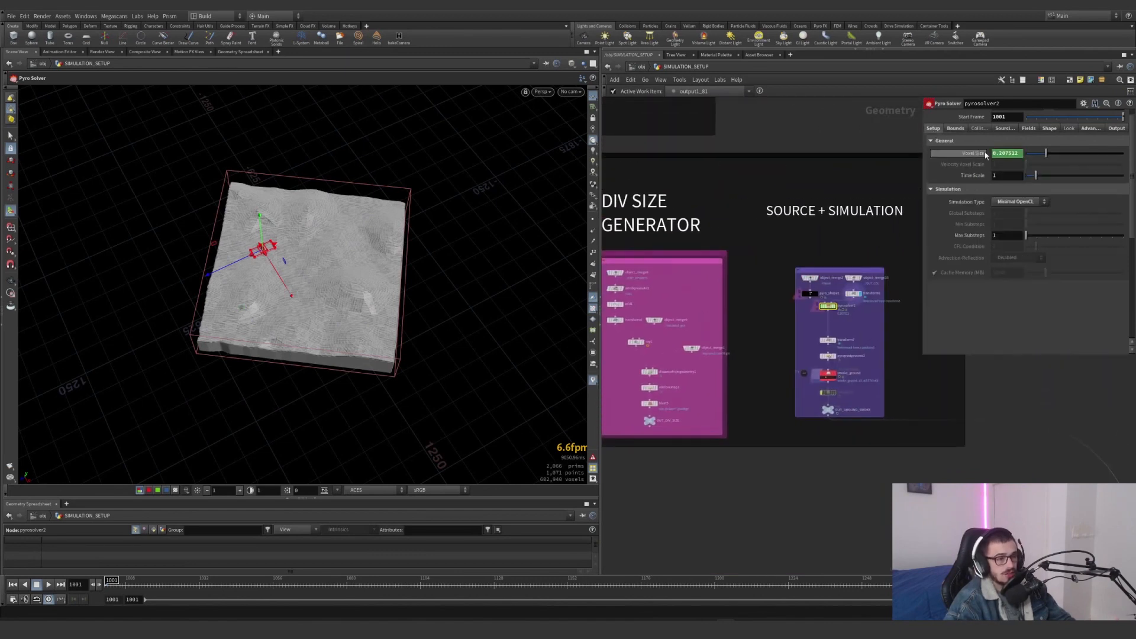
Inspect pyrosolver2's Voxel Size expression and the Div Size Generator network that supplies its divsize value
{"action": "left_click_drag", "start_coordinate": [994, 153], "coordinate": [1100, 154]}
{"action": "left_click", "coordinate": [1064, 154]}
{"action": "left_click", "coordinate": [1115, 154]}
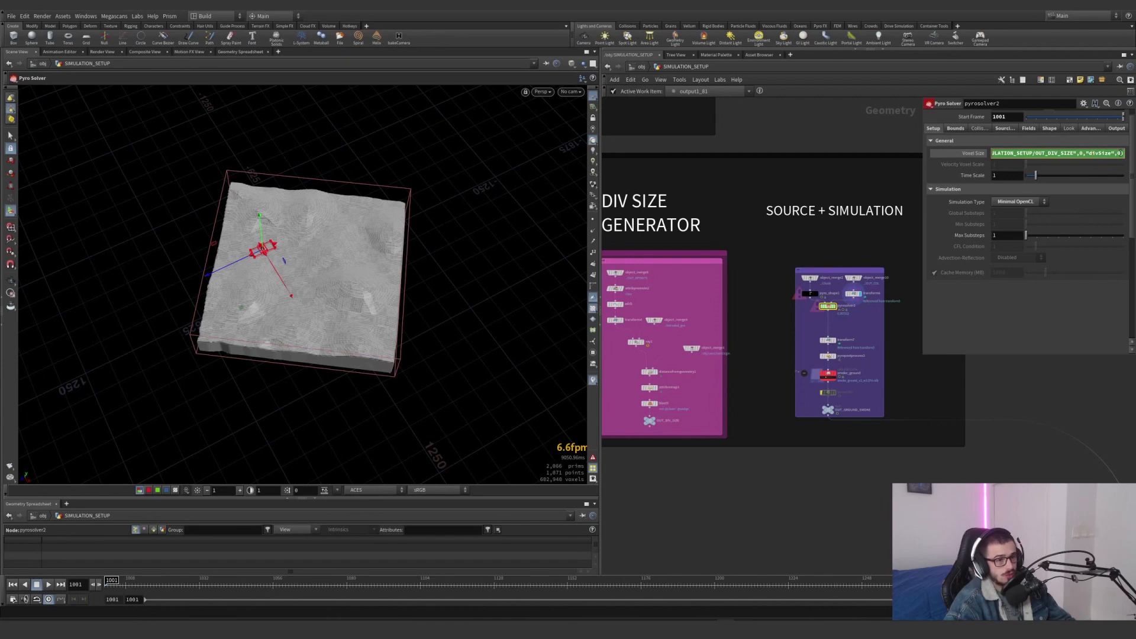
{"action": "scroll", "coordinate": [698, 408], "scroll_direction": "up", "scroll_amount": 5}
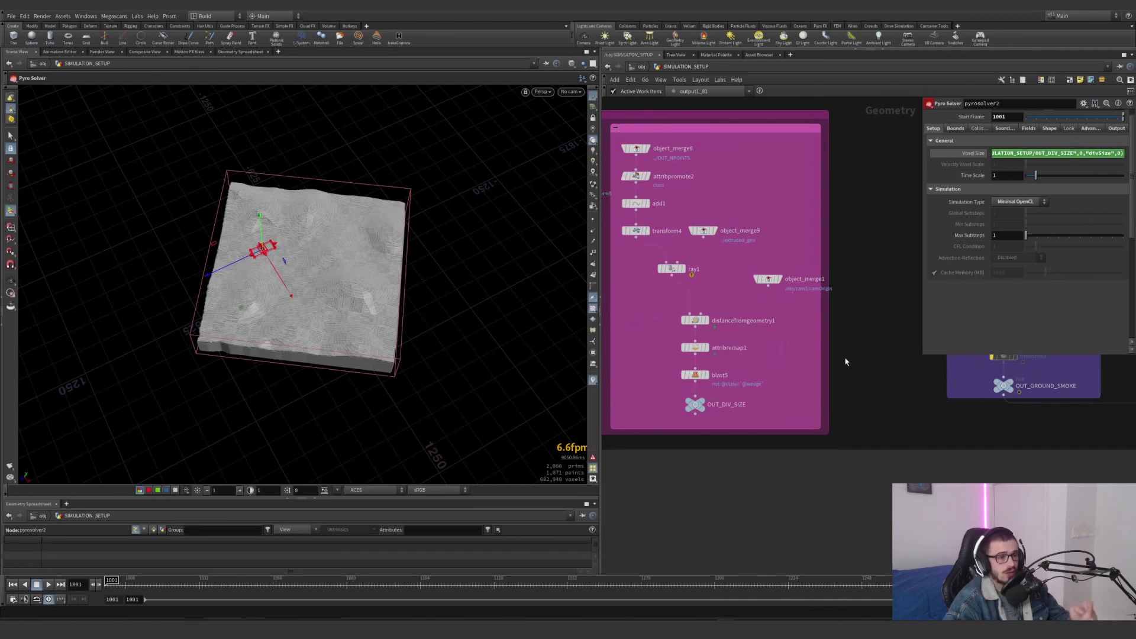
{"action": "middle_click_drag", "start_coordinate": [899, 289], "coordinate": [715, 398]}
{"action": "scroll", "coordinate": [765, 398], "scroll_direction": "up", "scroll_amount": 4}
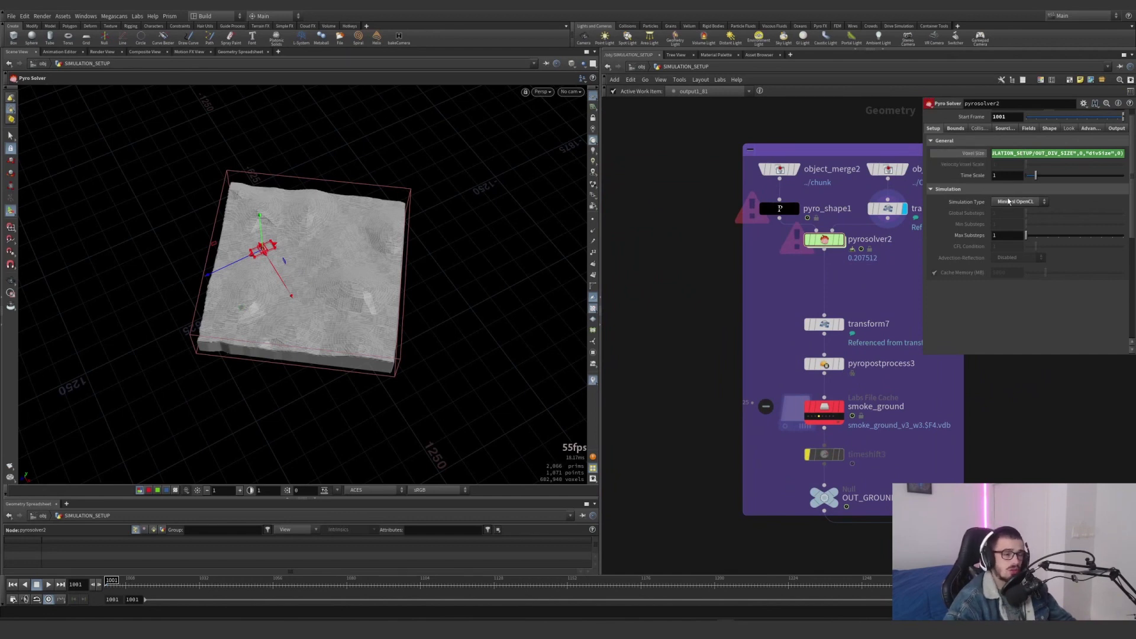
Review pyrosolver2's sourcing settings, covering the source frame range and the density, temperature, flame and vel source volumes
{"action": "left_click", "coordinate": [1004, 129]}
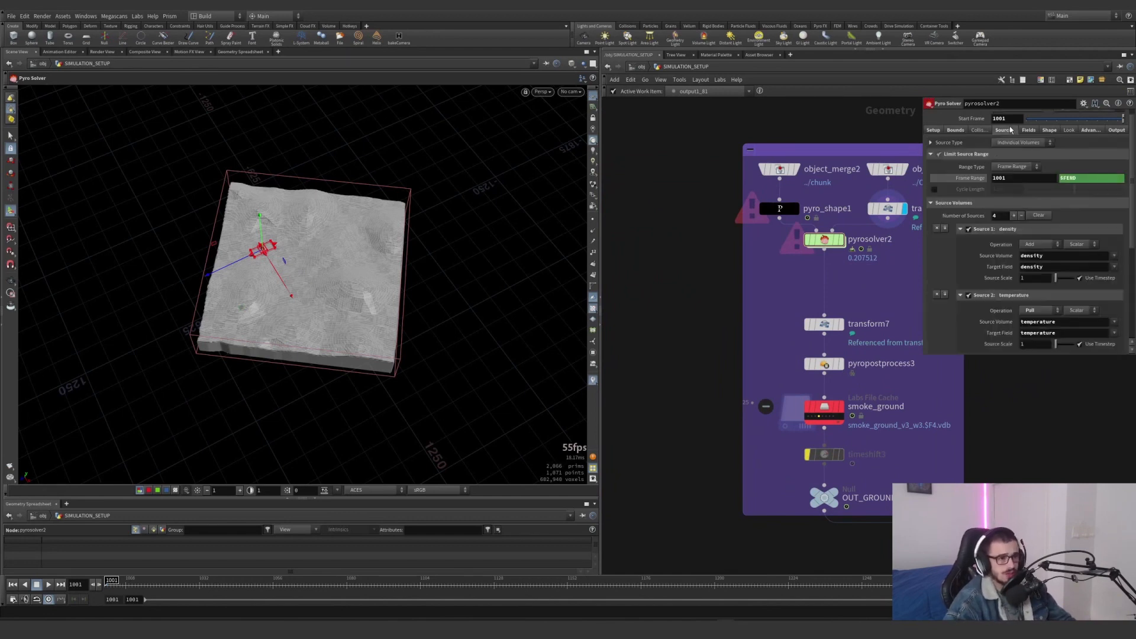
{"action": "scroll", "coordinate": [956, 215], "scroll_direction": "down", "scroll_amount": 6}
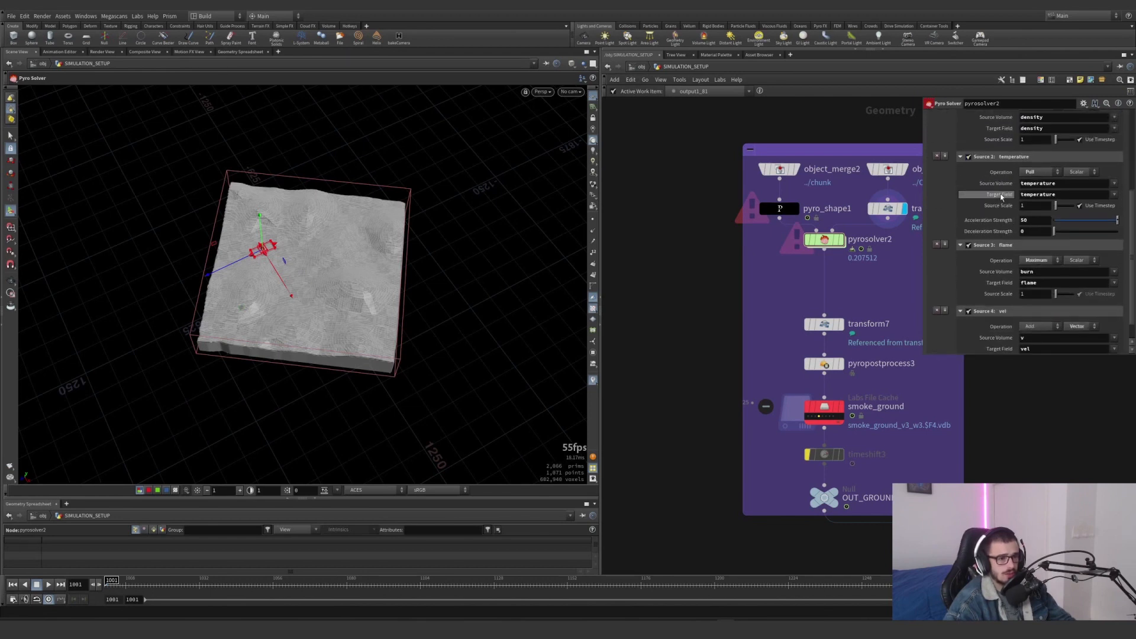
{"action": "scroll", "coordinate": [1000, 269], "scroll_direction": "up", "scroll_amount": 2}
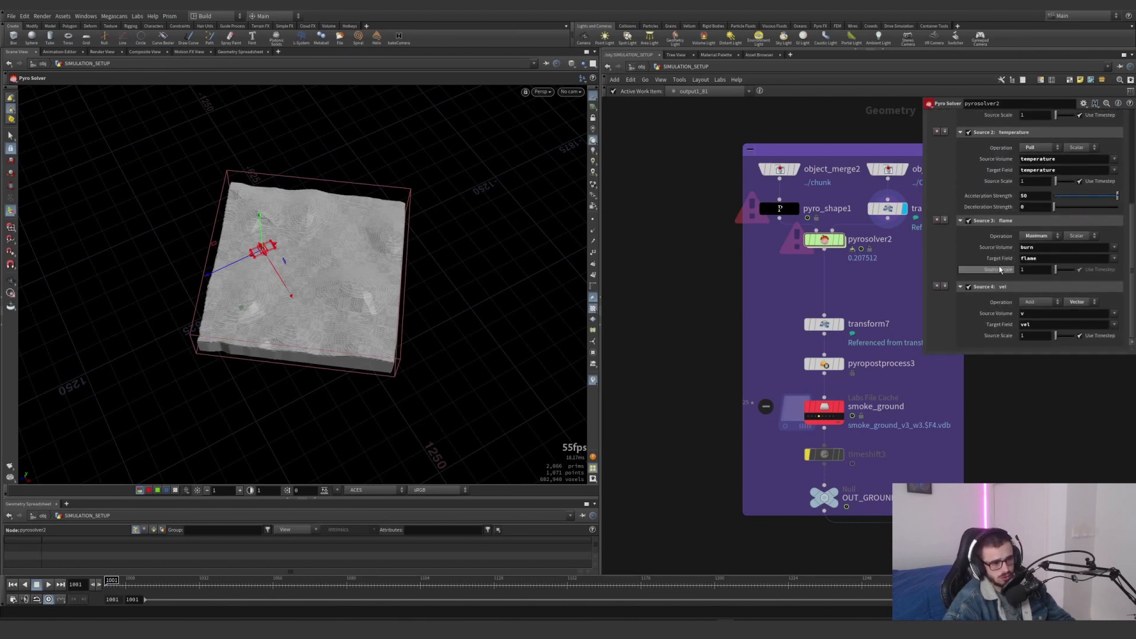
{"action": "scroll", "coordinate": [1000, 269], "scroll_direction": "up", "scroll_amount": 5}
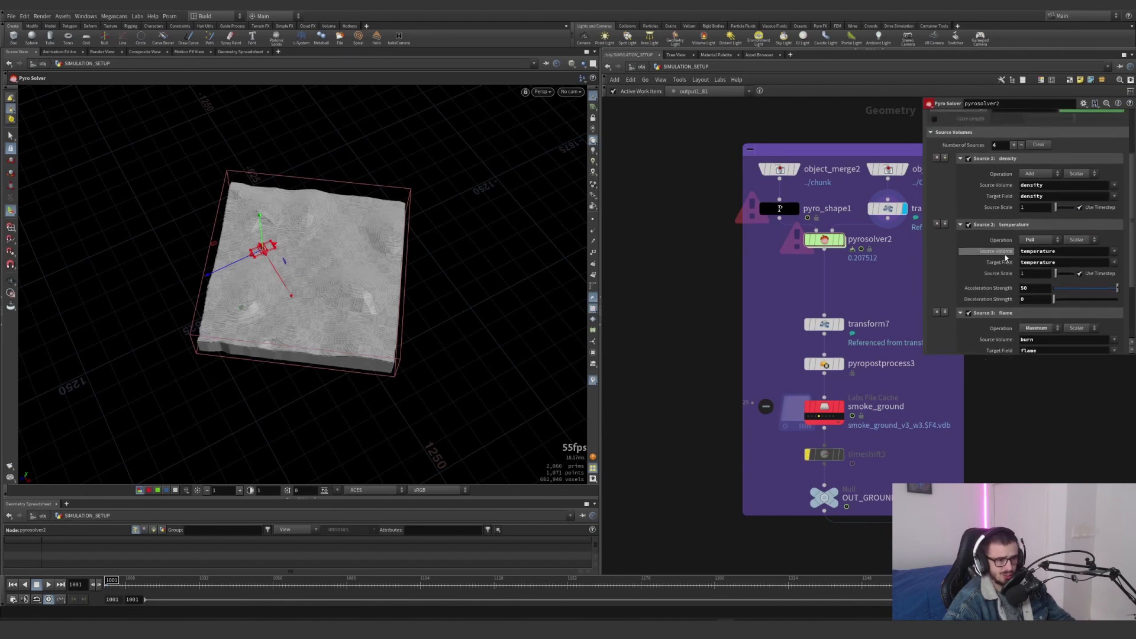
Check pyrosolver2's density Dissipation and temperature Cooling Rate in its field settings
{"action": "left_click", "coordinate": [1029, 138]}
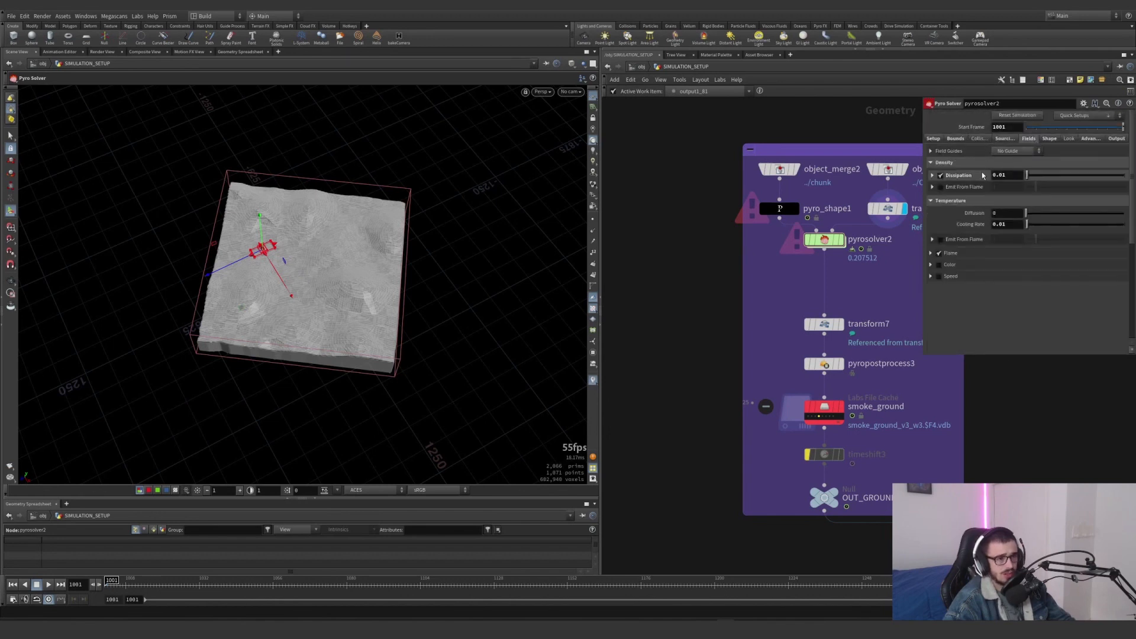
{"action": "double_click", "coordinate": [1011, 174]}
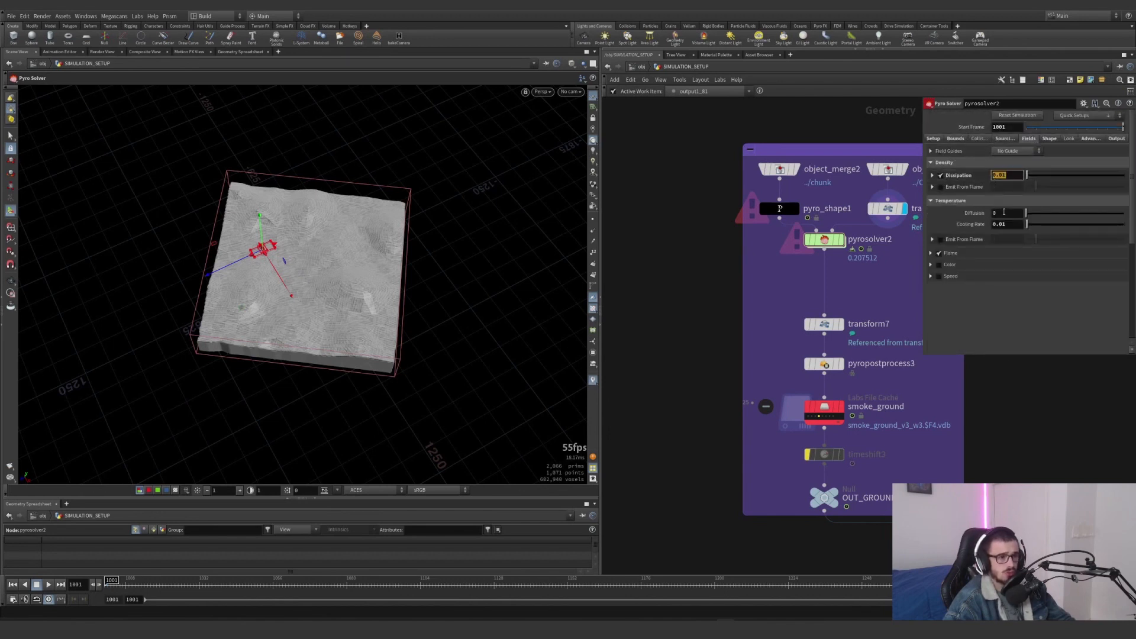
{"action": "double_click", "coordinate": [1006, 224]}
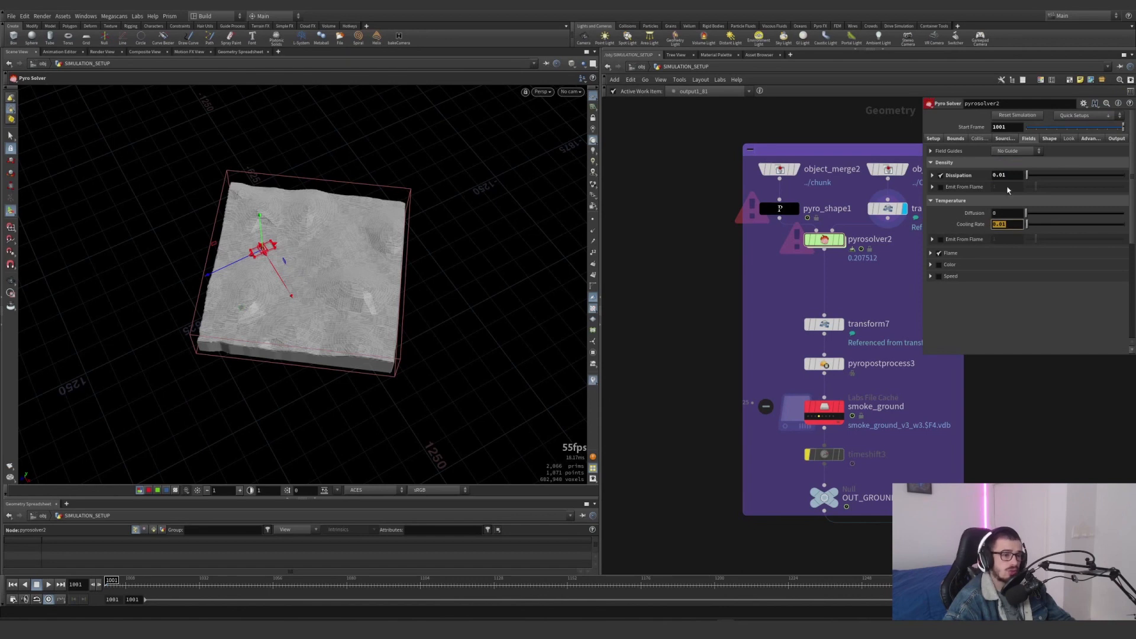
Examine pyrosolver2's Buoyancy settings and compare the Gravity Direction with the terrain's axes in the viewport
{"action": "left_click", "coordinate": [1049, 138]}
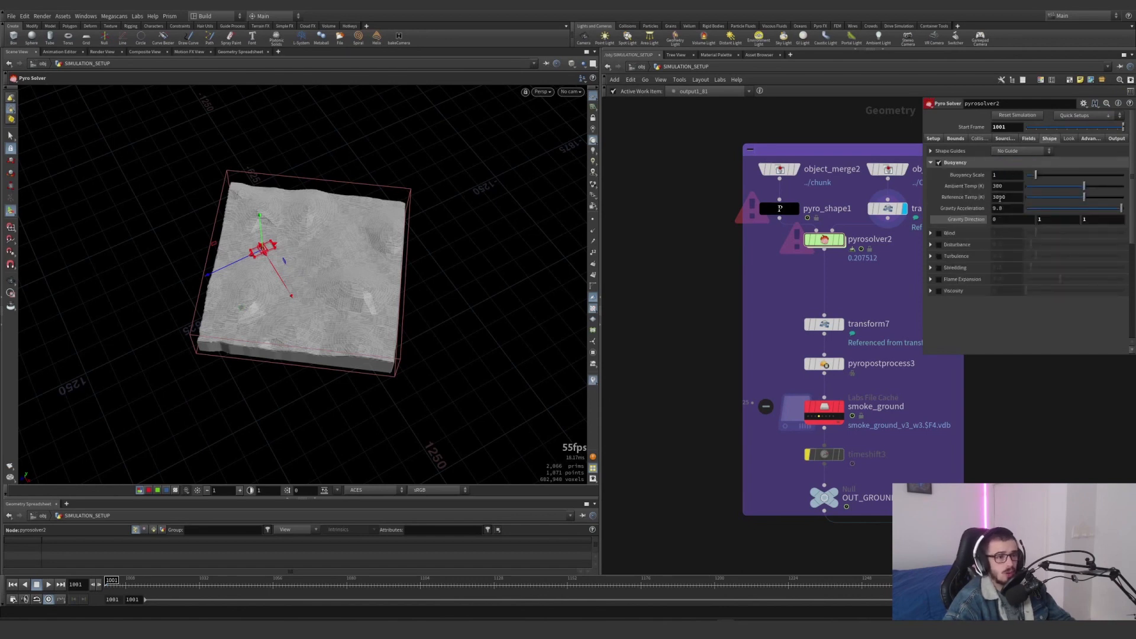
{"action": "left_click", "coordinate": [571, 92]}
{"action": "left_click", "coordinate": [578, 133]}
{"action": "left_click_drag", "start_coordinate": [255, 237], "coordinate": [314, 231], "text": "alt"}
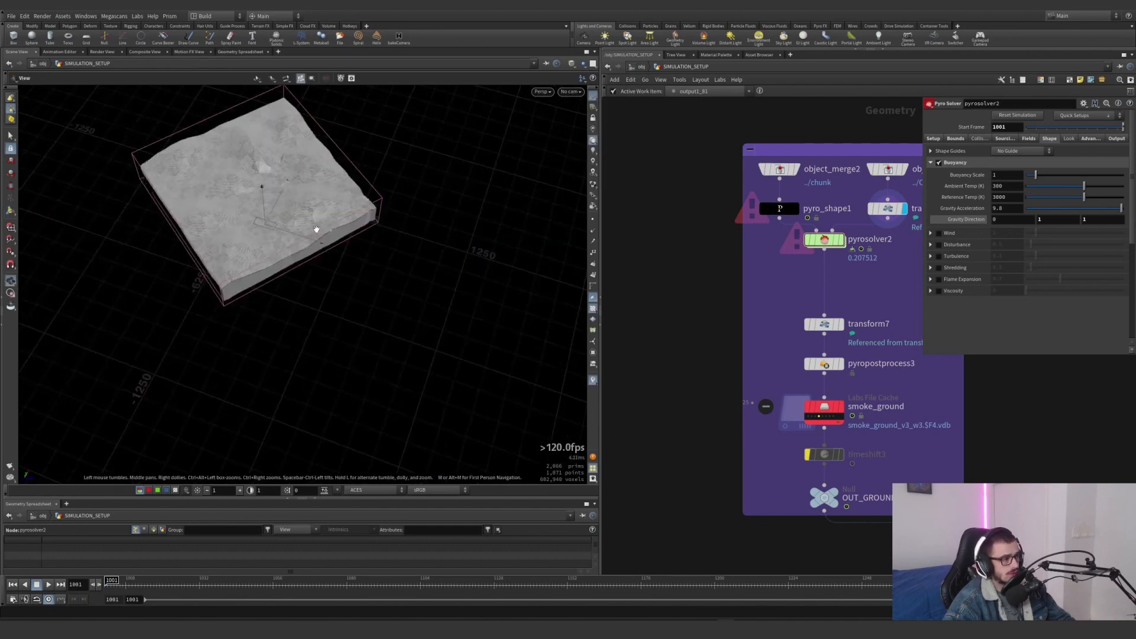
{"action": "right_click_drag", "start_coordinate": [315, 231], "coordinate": [220, 245], "text": "alt"}
{"action": "left_click_drag", "start_coordinate": [221, 246], "coordinate": [202, 199], "text": "alt"}
{"action": "right_click_drag", "start_coordinate": [202, 199], "coordinate": [360, 183], "text": "alt"}
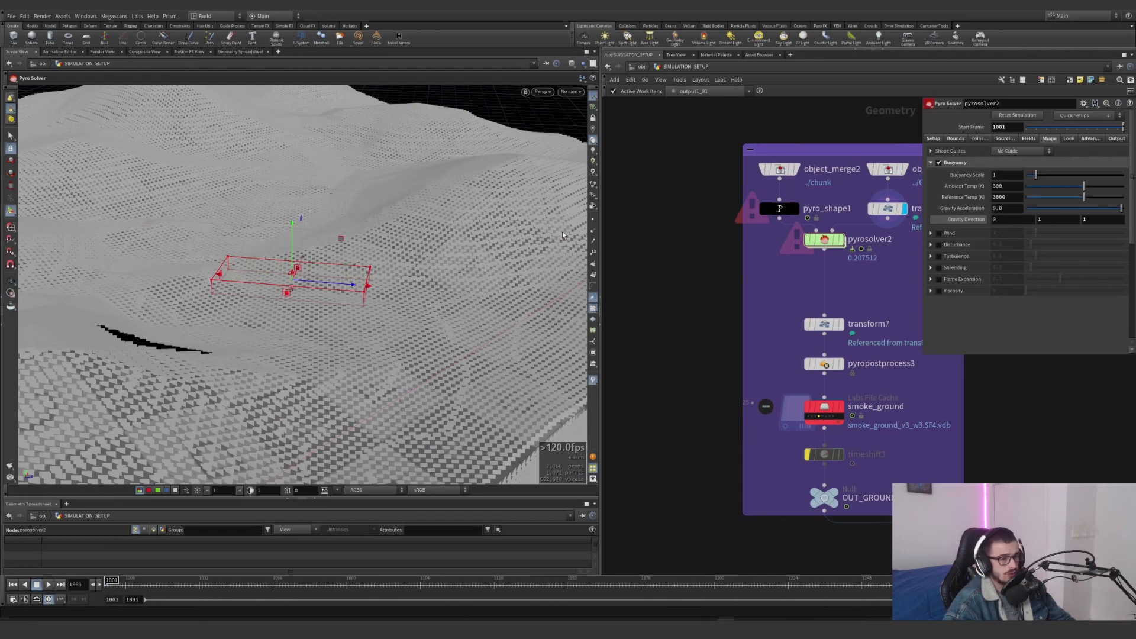
{"action": "left_click", "coordinate": [1091, 221]}
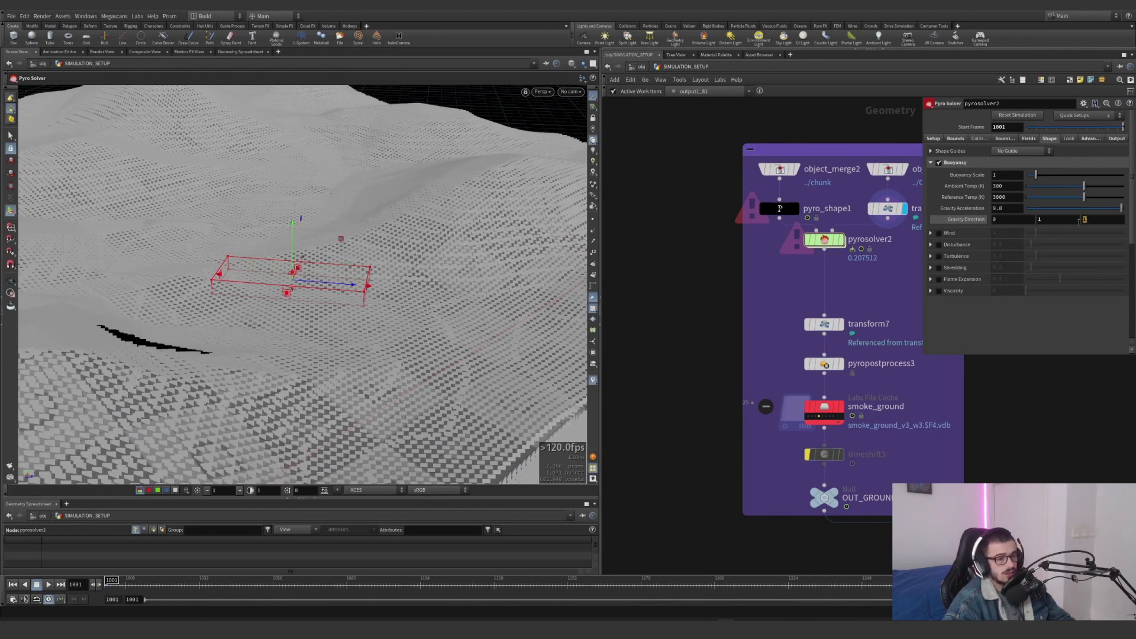
{"action": "left_click_drag", "start_coordinate": [1078, 222], "coordinate": [1064, 223]}
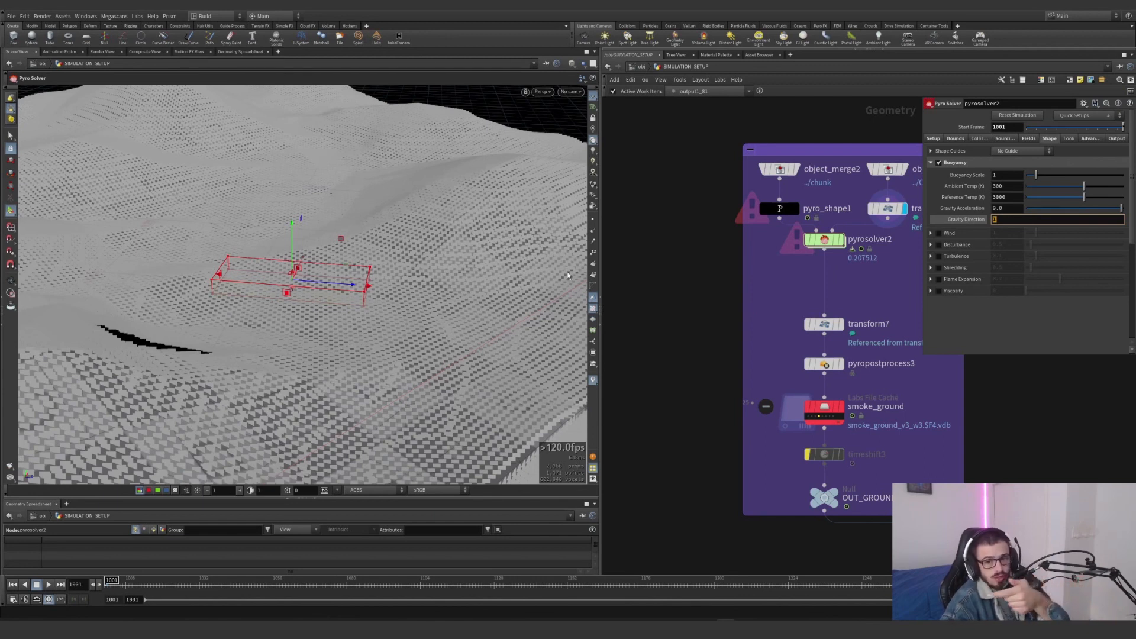
{"action": "left_click", "coordinate": [1053, 324]}
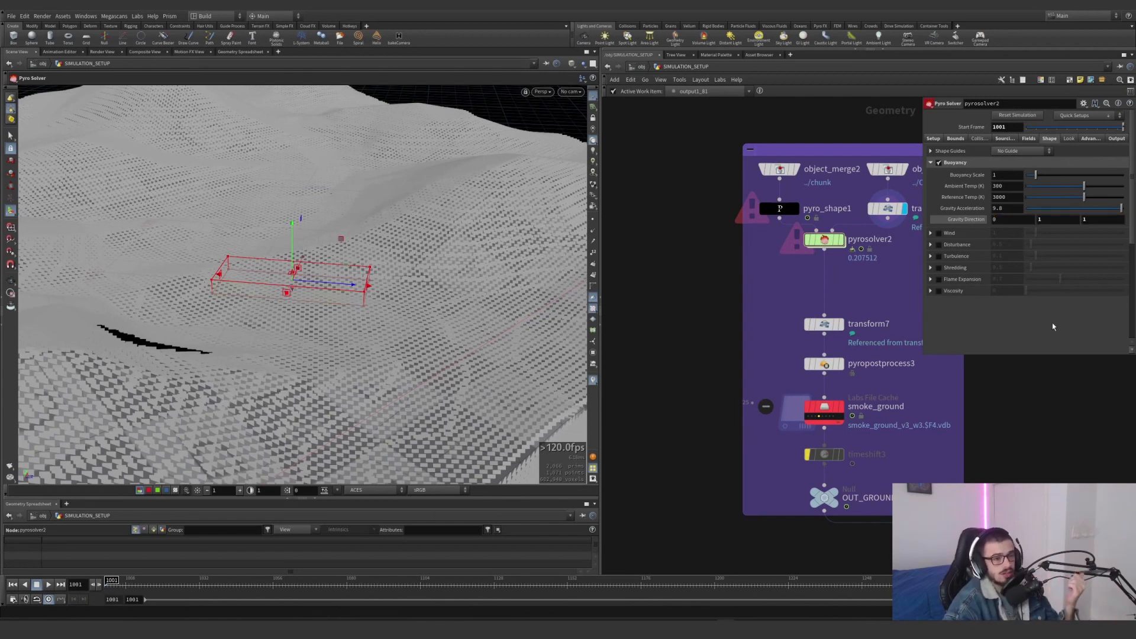
{"action": "left_click", "coordinate": [1038, 222]}
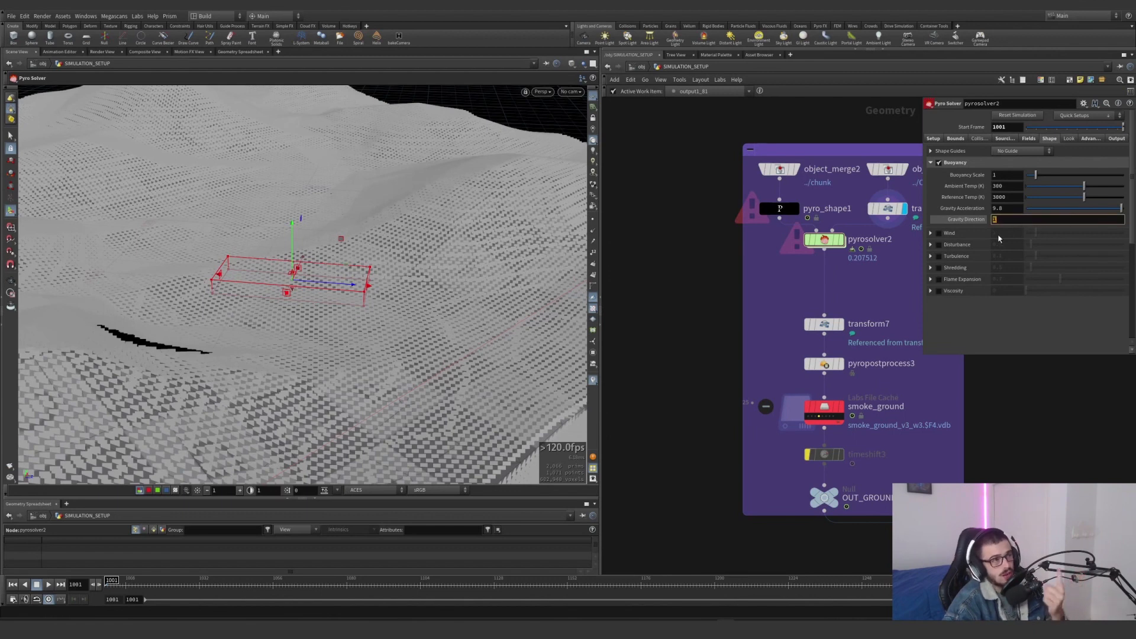
{"action": "left_click", "coordinate": [997, 338]}
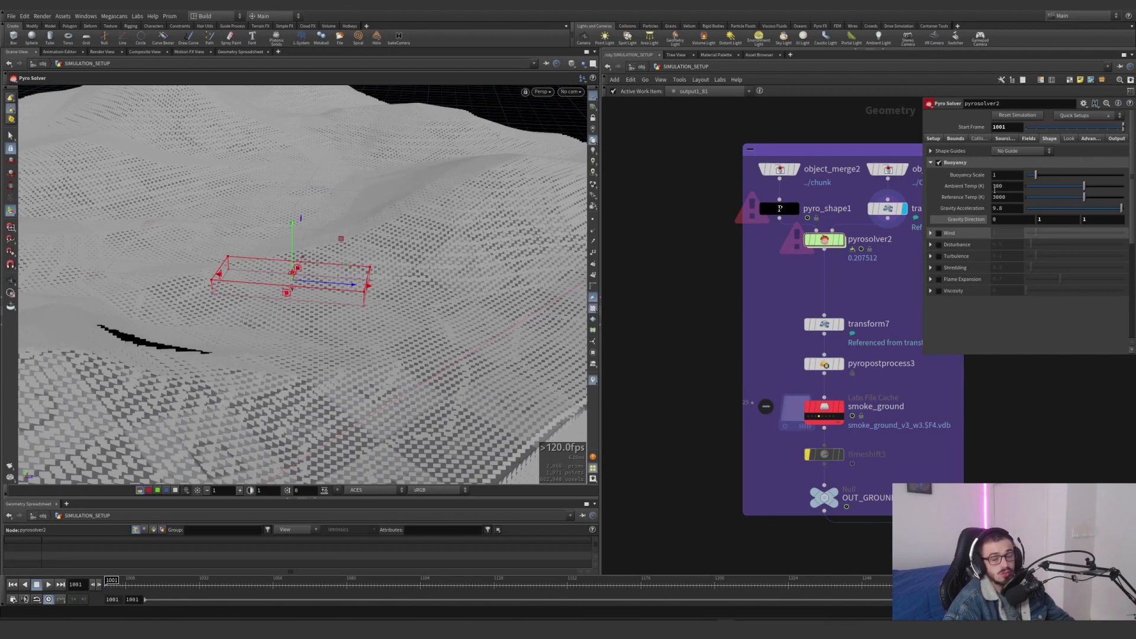
Look over pyrosolver2's advanced advection and collision settings and its exported fields
{"action": "left_click", "coordinate": [1077, 140]}
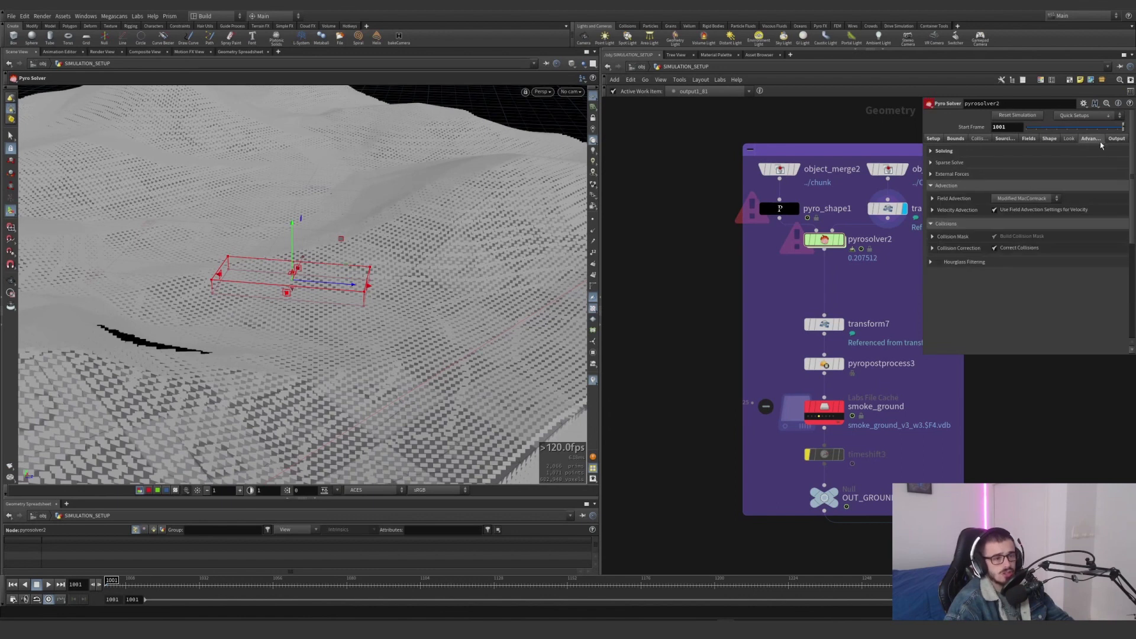
{"action": "left_click", "coordinate": [1115, 138]}
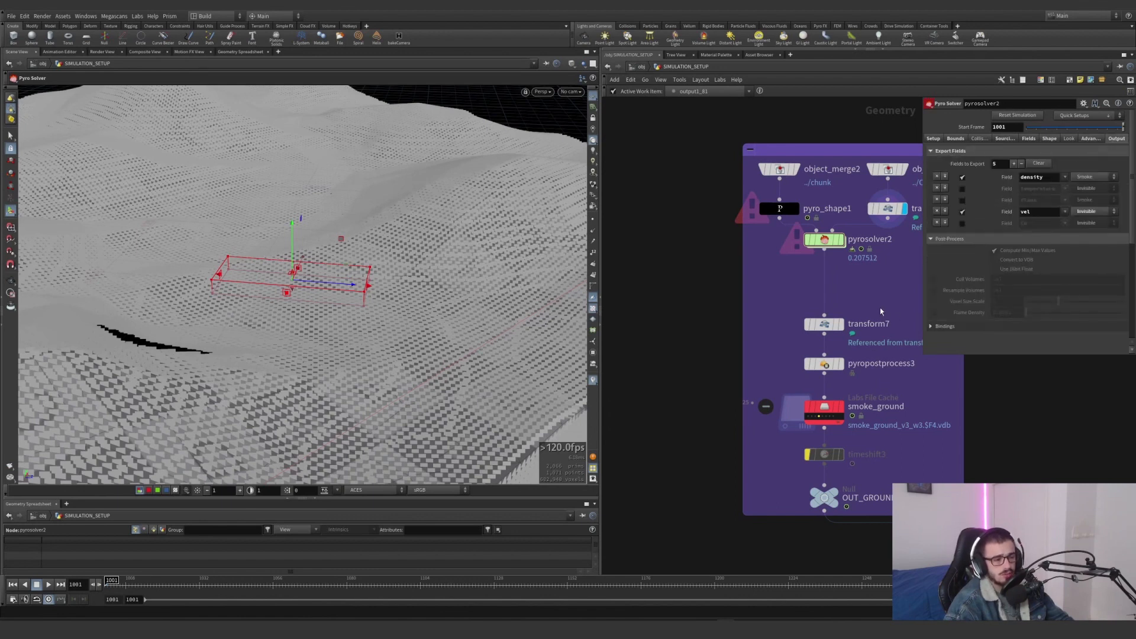
{"action": "middle_click_drag", "start_coordinate": [880, 311], "coordinate": [852, 320]}
Display the smoke_ground file cache and move to frame 1066 to view all wedged smoke volumes
{"action": "left_click", "coordinate": [813, 416]}
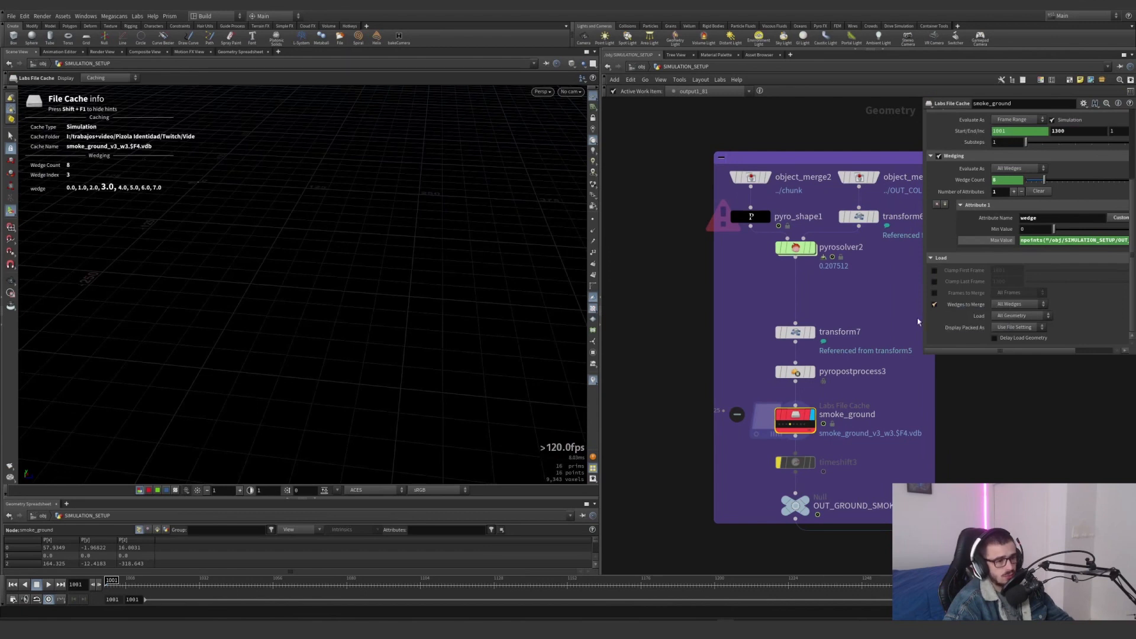
{"action": "left_click_drag", "start_coordinate": [256, 586], "coordinate": [298, 584]}
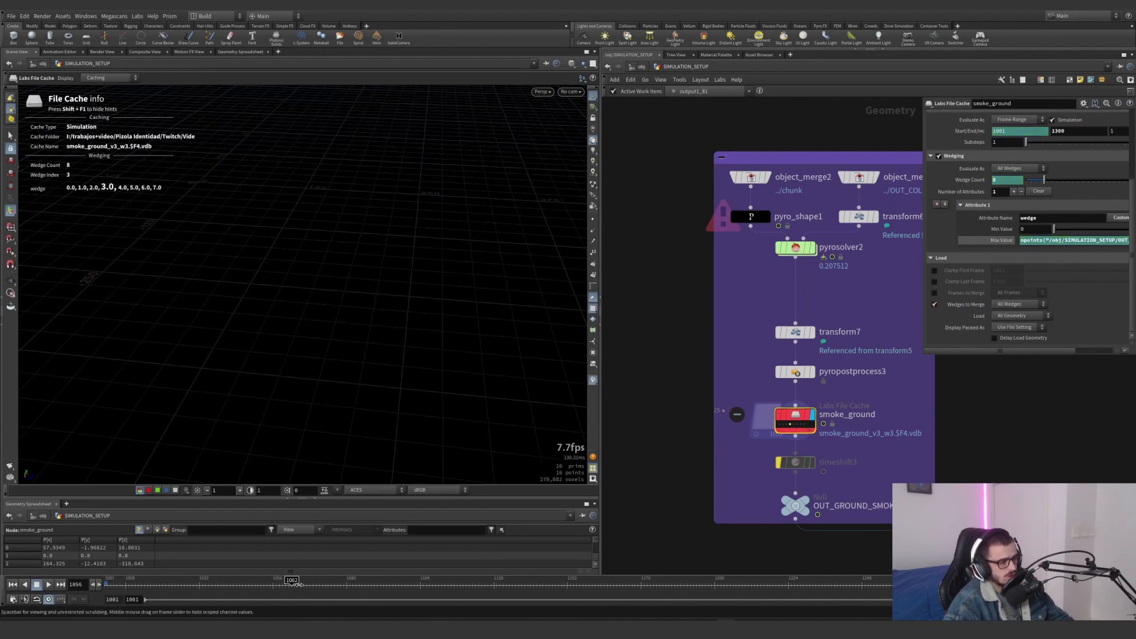
{"action": "left_click_drag", "start_coordinate": [299, 585], "coordinate": [304, 584]}
{"action": "left_click_drag", "start_coordinate": [362, 304], "coordinate": [296, 349], "text": "alt"}
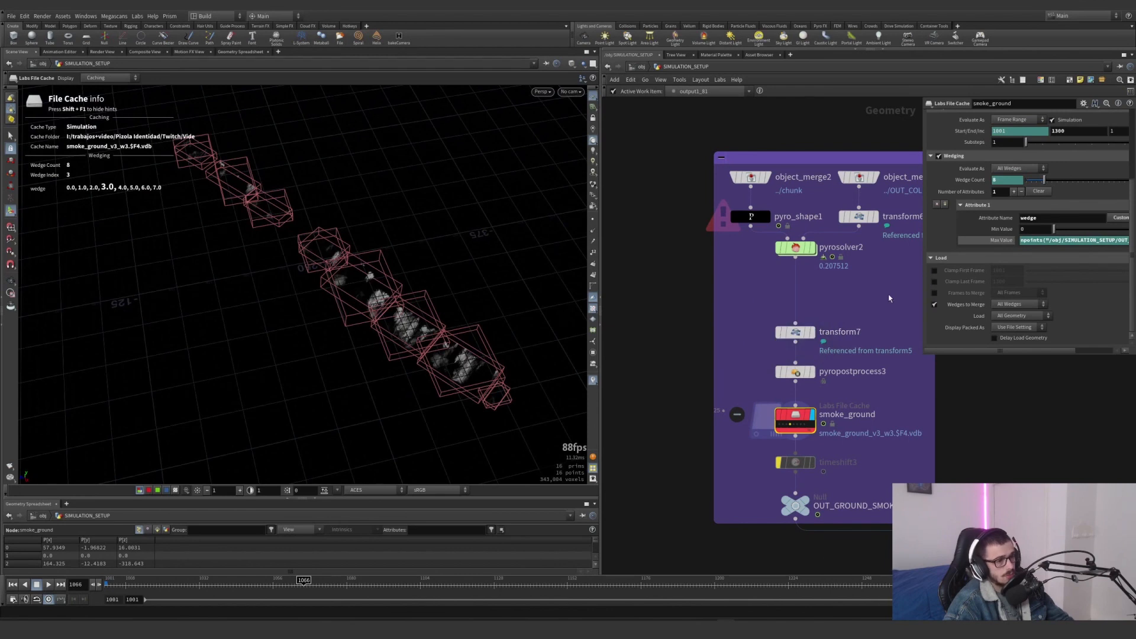
Compare transform7's rotation and Invert Transformation setting with transform6, displaying transform6's collision geometry
{"action": "left_click", "coordinate": [793, 333]}
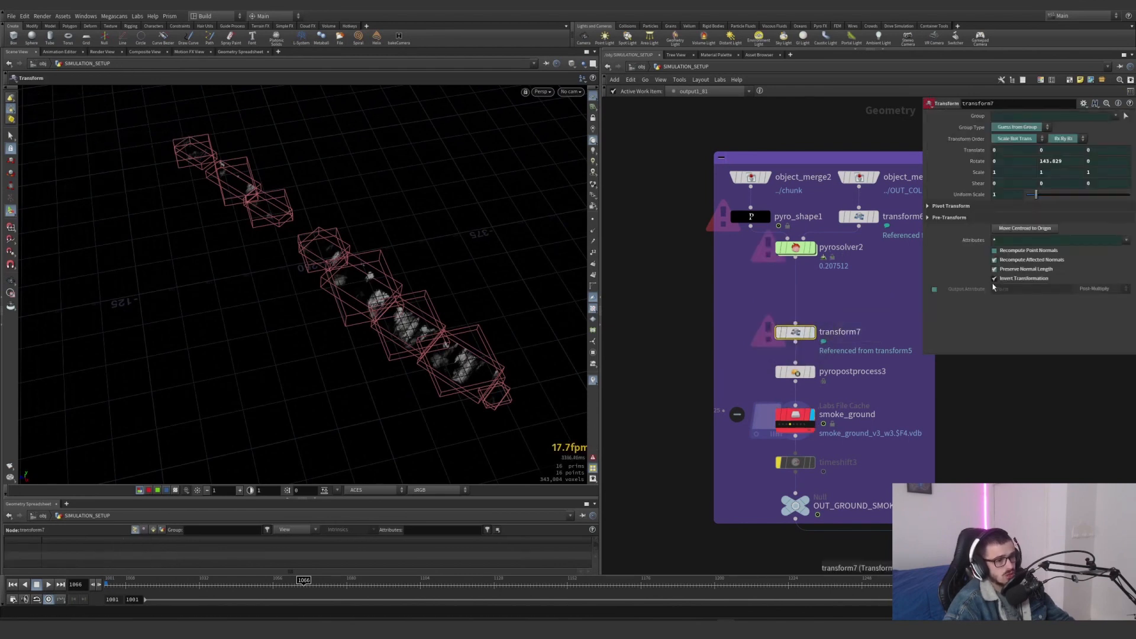
{"action": "mouse_move", "coordinate": [860, 220]}
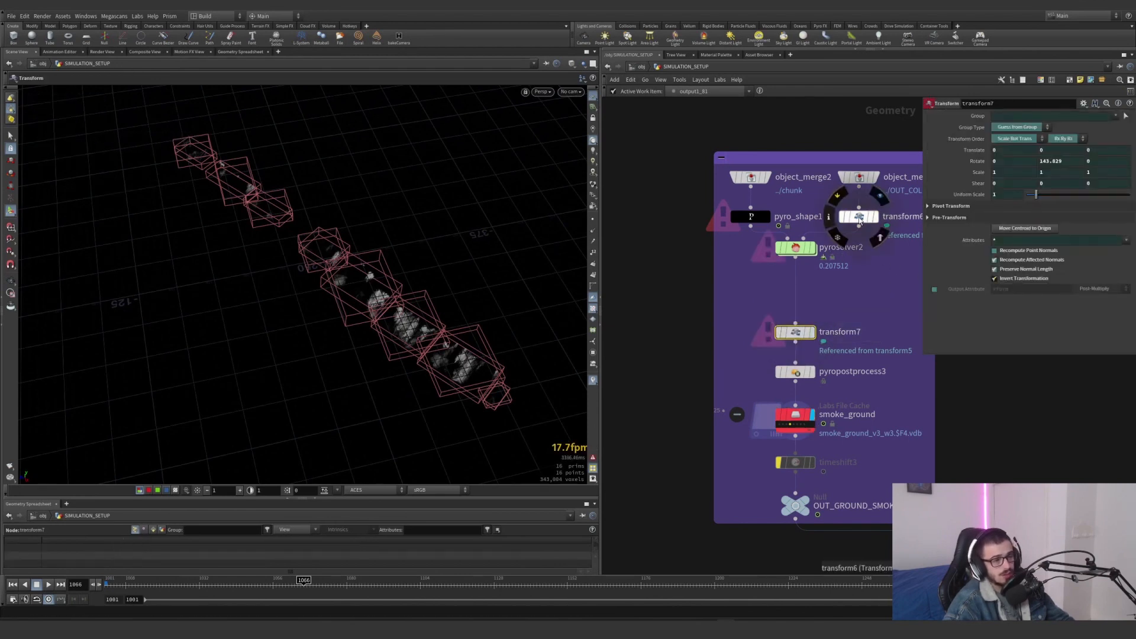
{"action": "middle_click_drag", "start_coordinate": [859, 220], "coordinate": [754, 237]}
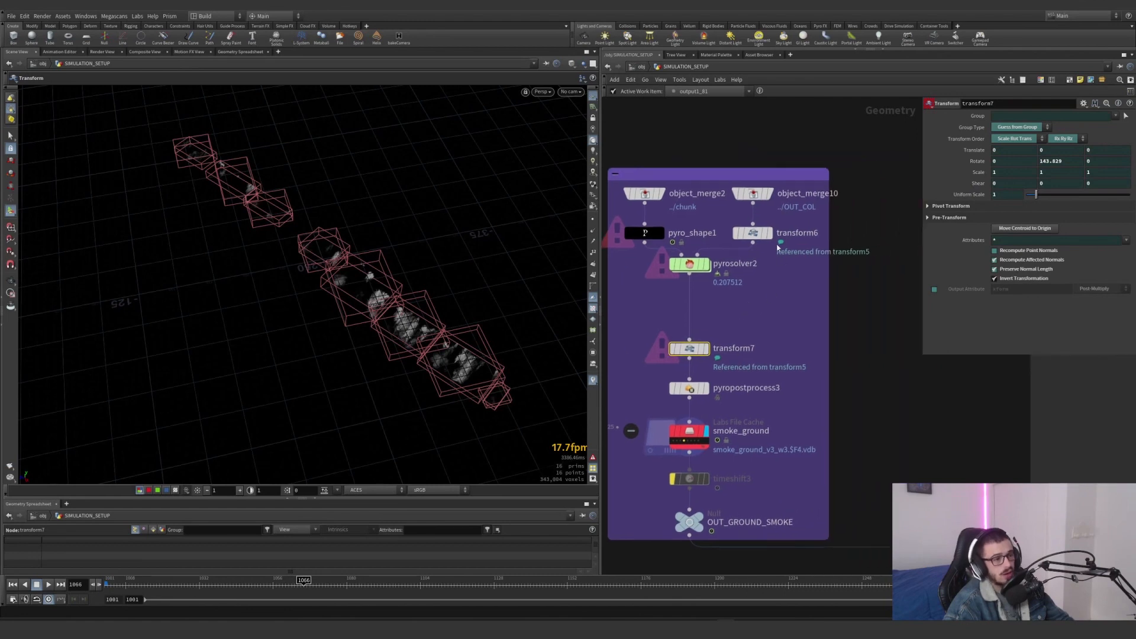
{"action": "left_click", "coordinate": [755, 236]}
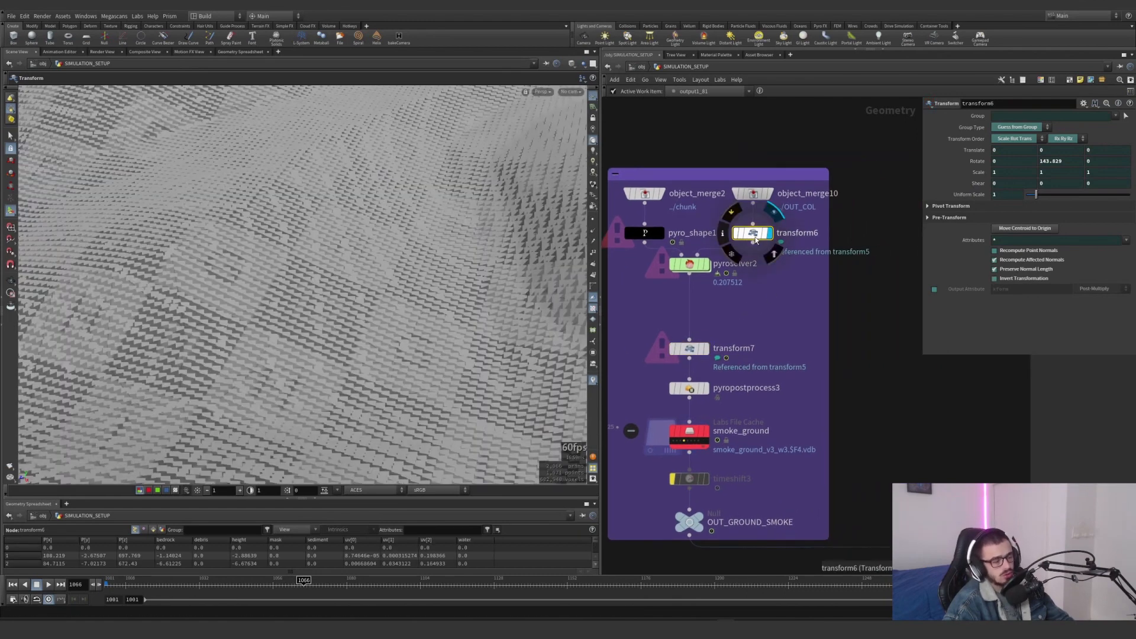
{"action": "mouse_move", "coordinate": [758, 201]}
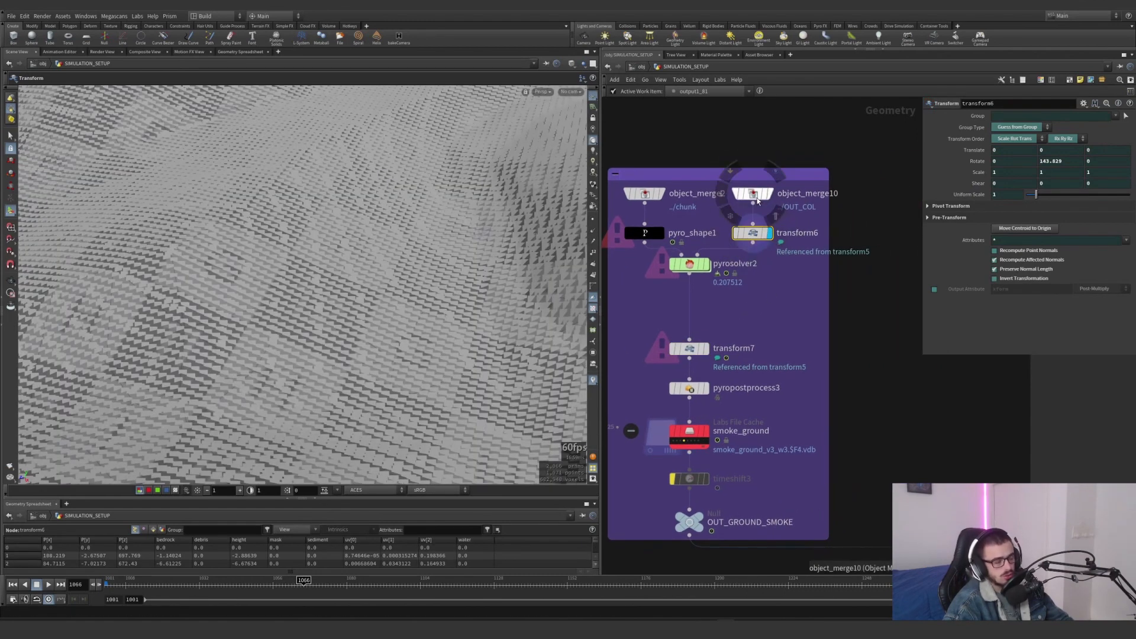
{"action": "left_click_drag", "start_coordinate": [758, 198], "coordinate": [769, 325], "text": "alt"}
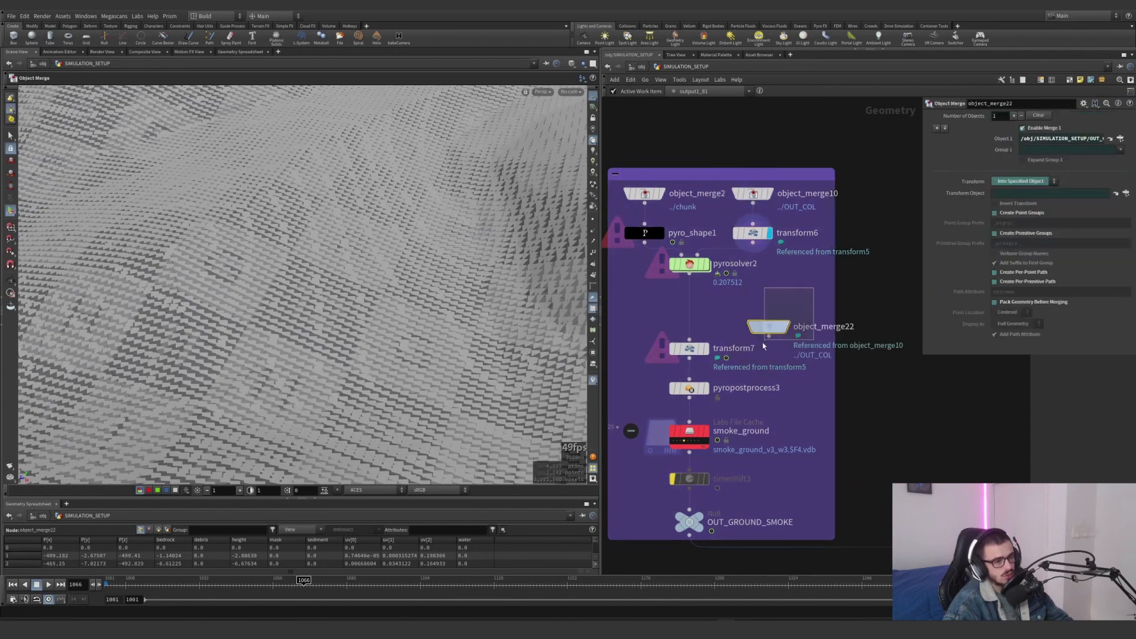
{"action": "key", "text": "ctrl+z"}
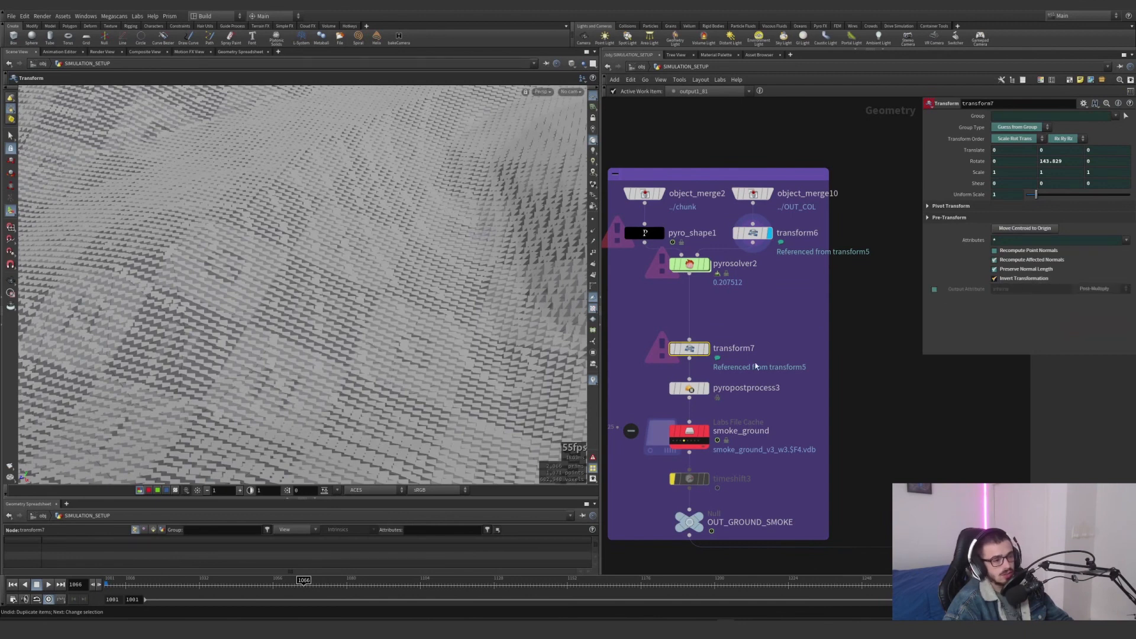
Display smoke_ground again and examine its wedged smoke volumes and node information
{"action": "left_click", "coordinate": [689, 435]}
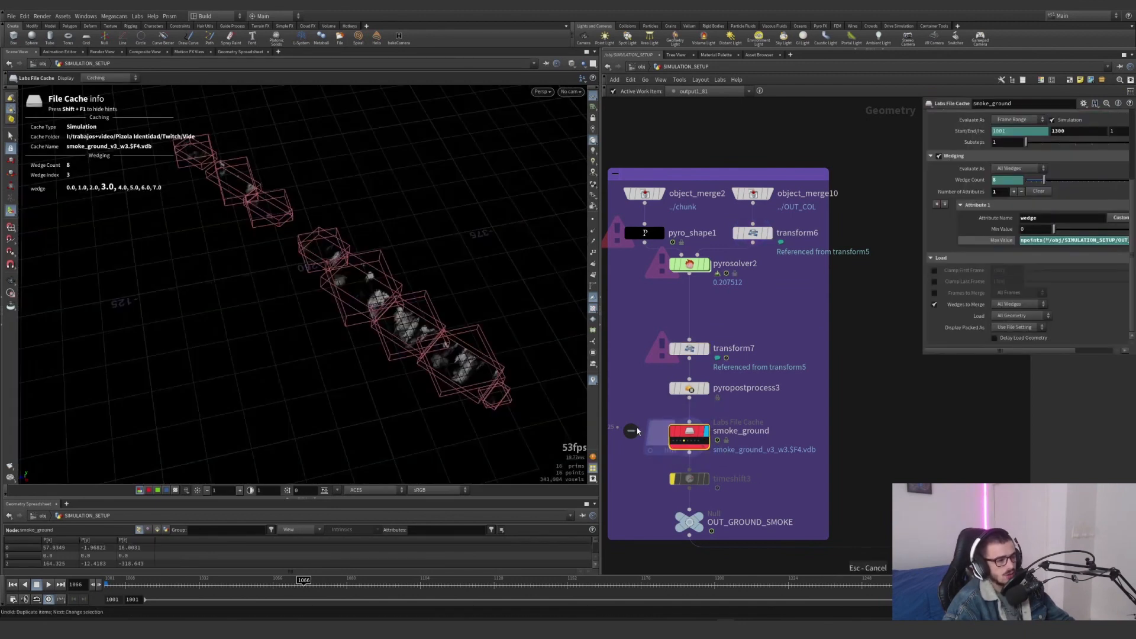
{"action": "left_click_drag", "start_coordinate": [353, 353], "coordinate": [383, 378], "text": "alt"}
{"action": "right_click_drag", "start_coordinate": [383, 378], "coordinate": [550, 338], "text": "alt"}
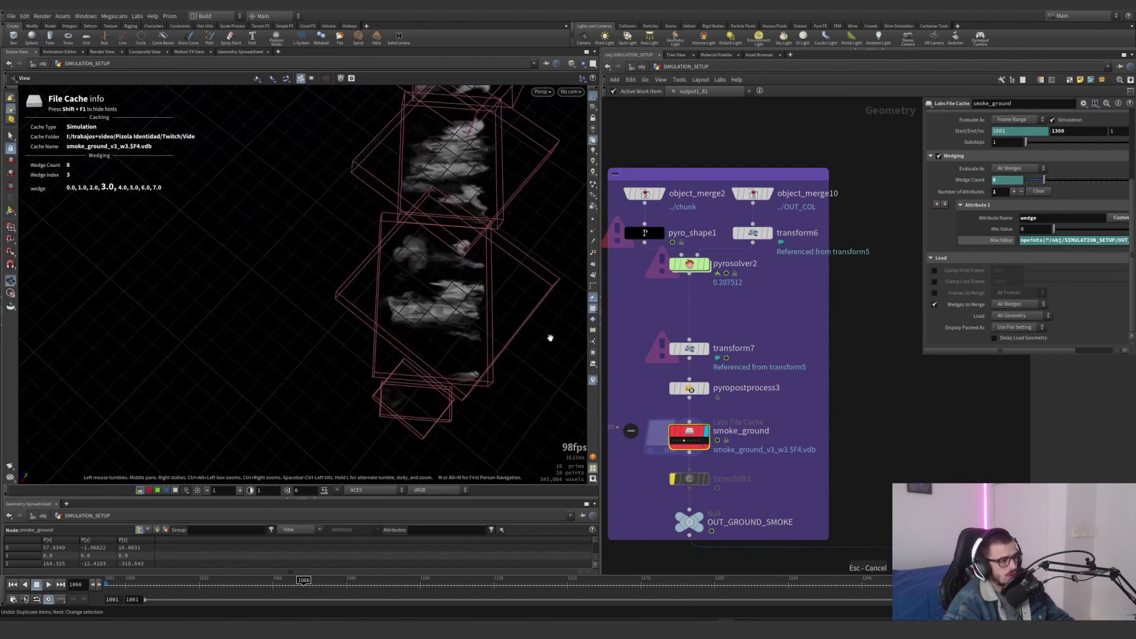
{"action": "middle_click", "coordinate": [690, 435]}
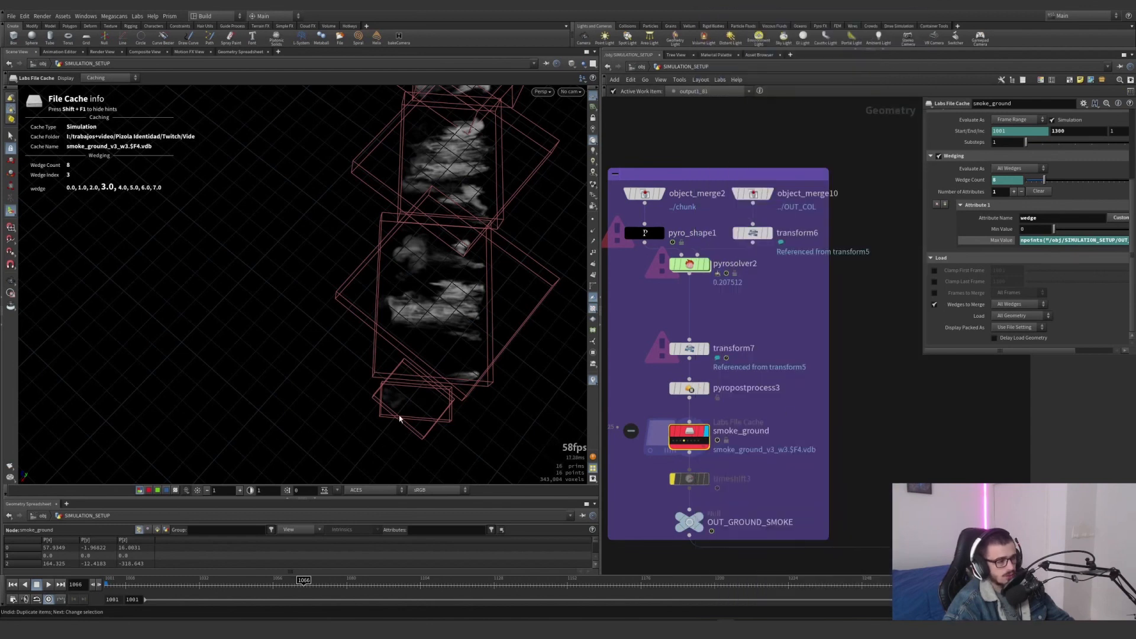
Switch the viewport to cam1 and select one of smoke_ground's smoke volumes to inspect its bounding box
{"action": "left_click", "coordinate": [571, 92]}
{"action": "left_click", "coordinate": [575, 133]}
{"action": "left_click", "coordinate": [571, 93]}
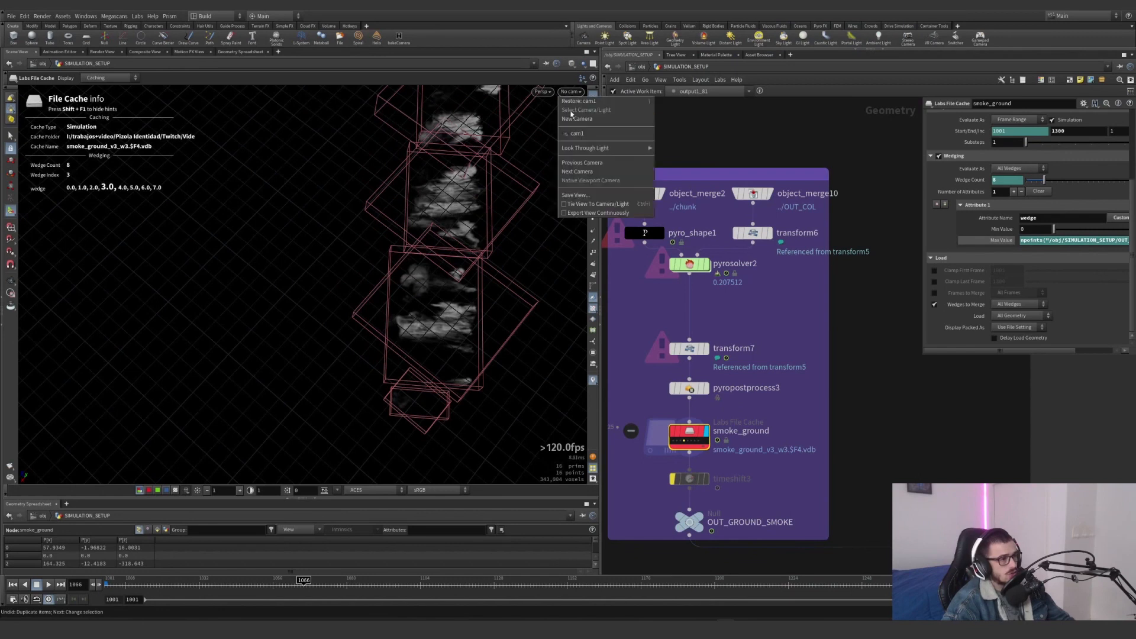
{"action": "left_click", "coordinate": [572, 134]}
{"action": "key", "text": "space"}
{"action": "left_click_drag", "start_coordinate": [391, 336], "coordinate": [379, 317]}
{"action": "left_click", "coordinate": [378, 317]}
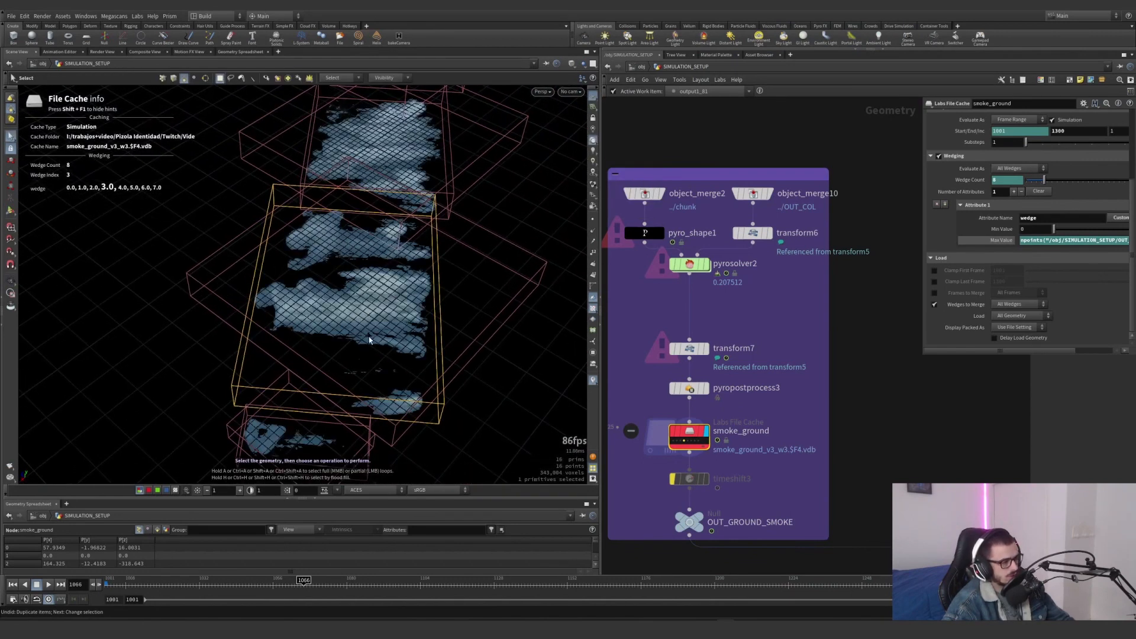
Isolate the selected smoke volume with a Blast node using Delete Non Selected, and check the node's information
{"action": "key", "text": "Delete"}
{"action": "left_click", "coordinate": [995, 147]}
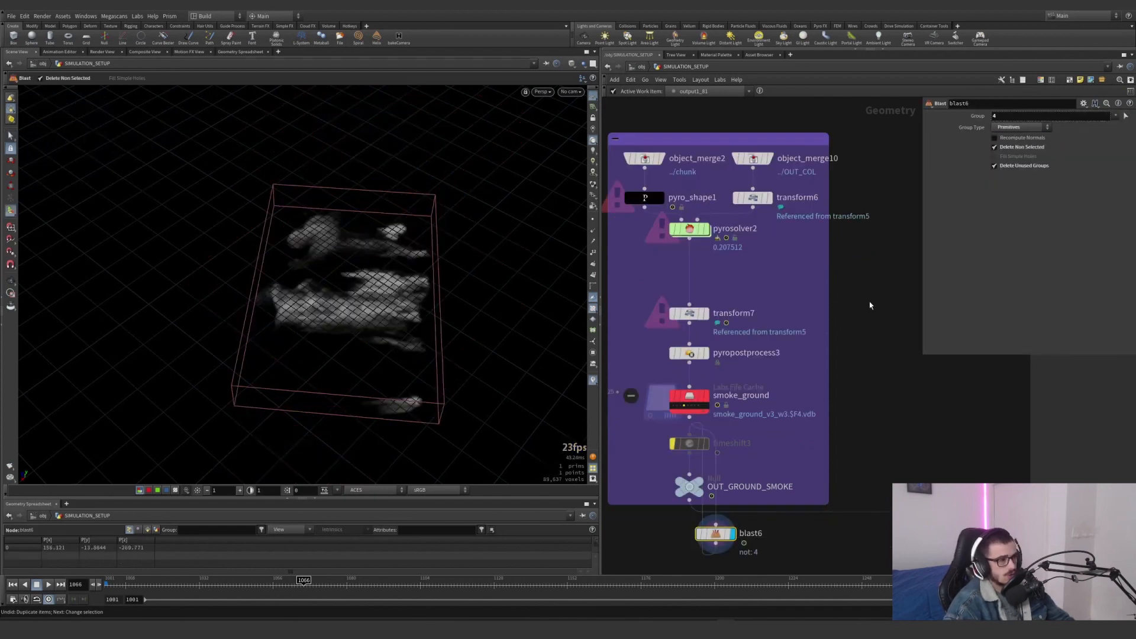
{"action": "middle_click", "coordinate": [716, 534]}
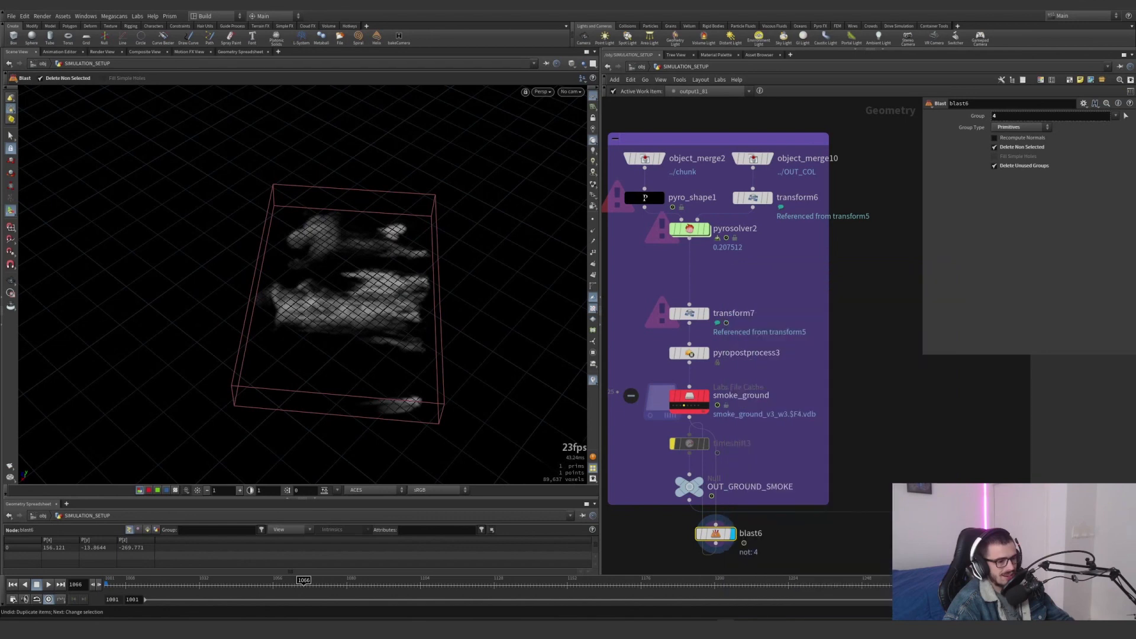
Set blast6's group to 10 to isolate another smoke volume, and examine its bounding box and node information
{"action": "double_click", "coordinate": [995, 116]}
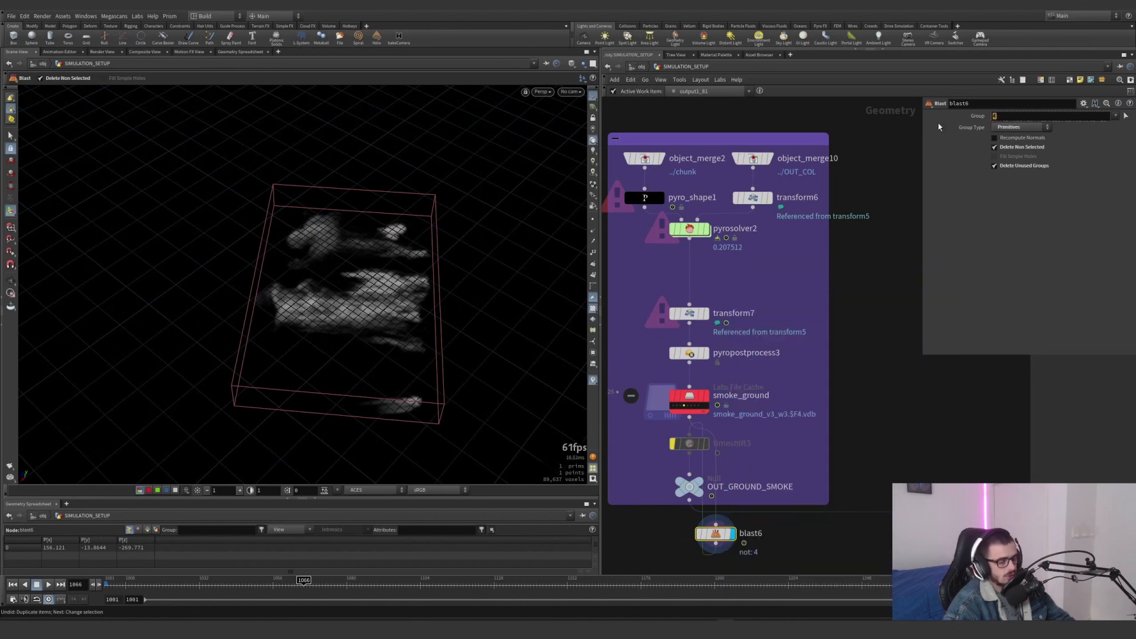
{"action": "type", "text": "10"}
{"action": "key", "text": "Return"}
{"action": "key", "text": "Escape"}
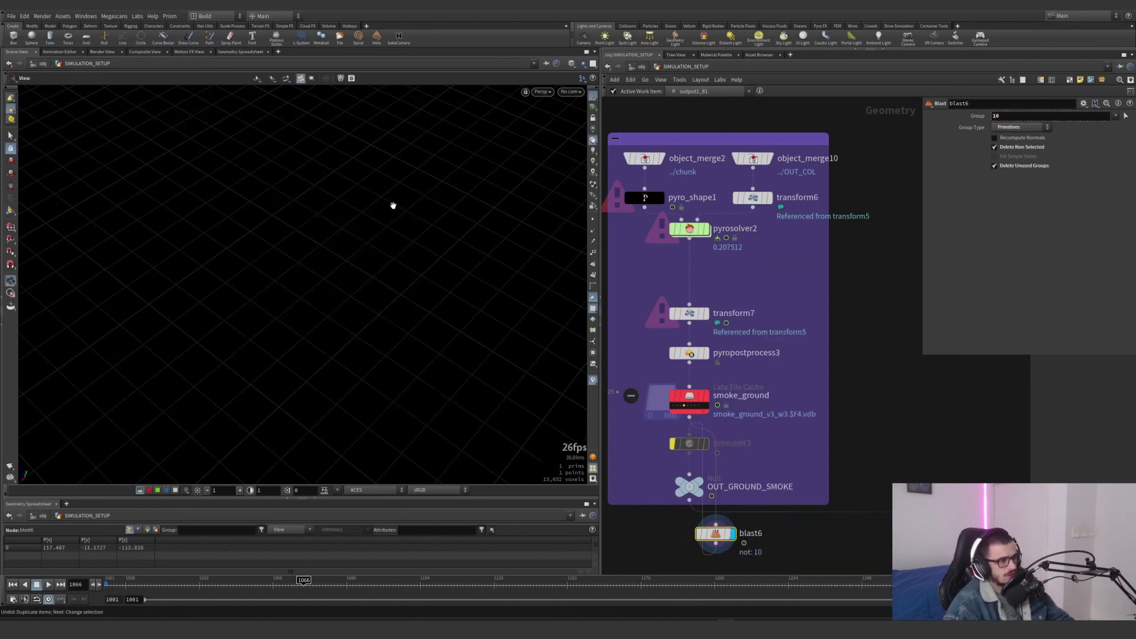
{"action": "scroll", "coordinate": [508, 197], "scroll_direction": "up", "scroll_amount": 3}
{"action": "key", "text": "Return"}
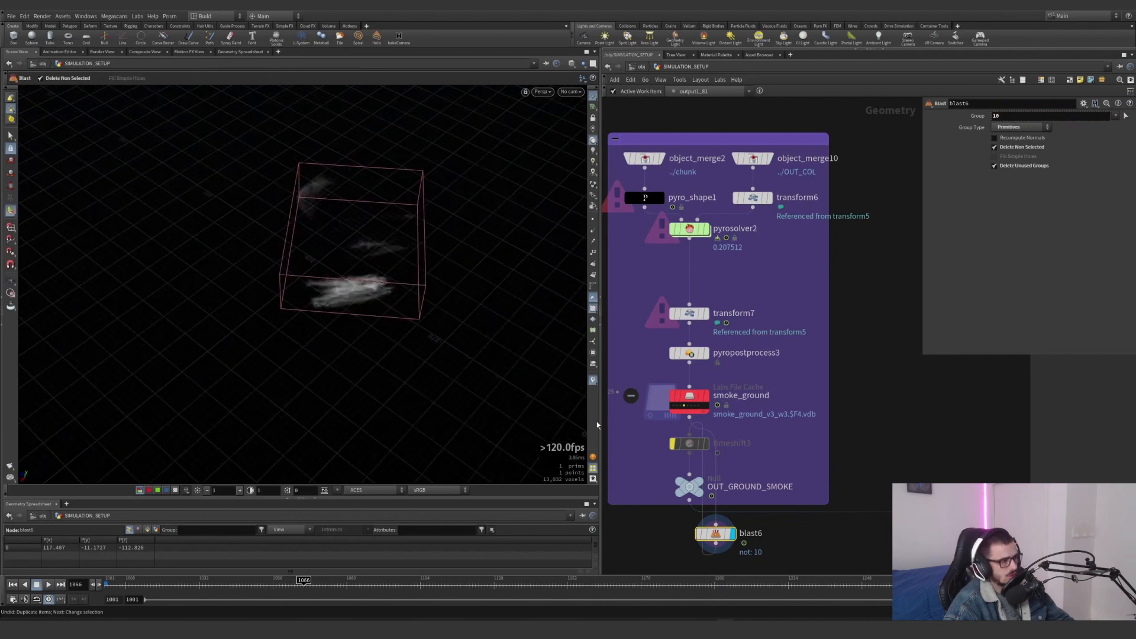
{"action": "middle_click", "coordinate": [715, 534]}
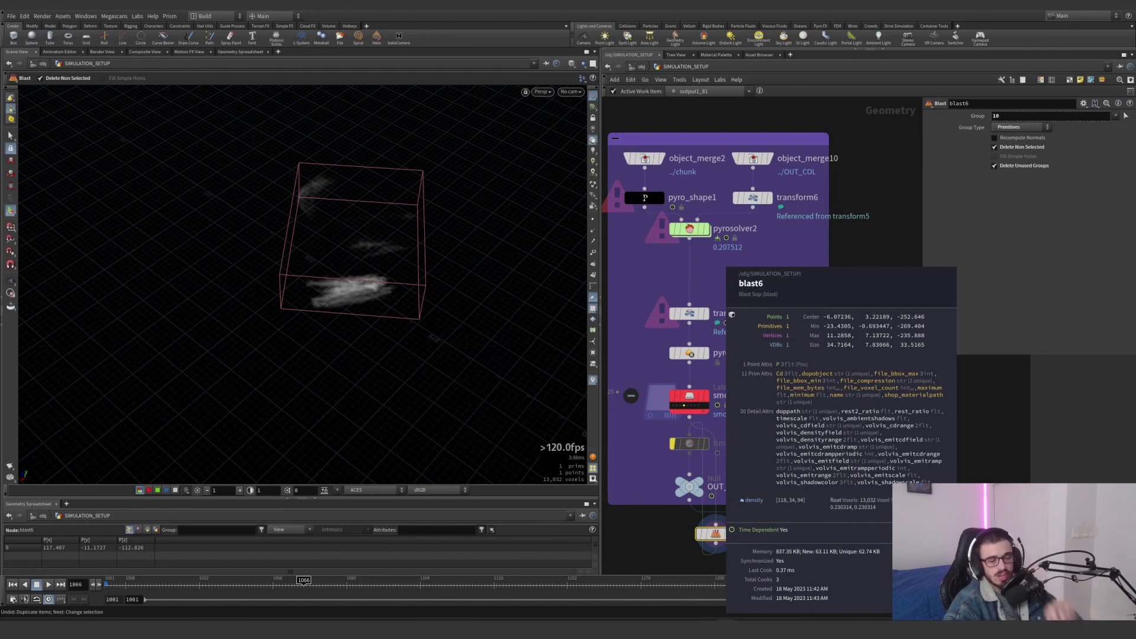
Delete blast6 and display OUT_GROUND_SMOKE to view the complete row of smoke volumes
{"action": "key", "text": "Delete"}
{"action": "left_click", "coordinate": [700, 481]}
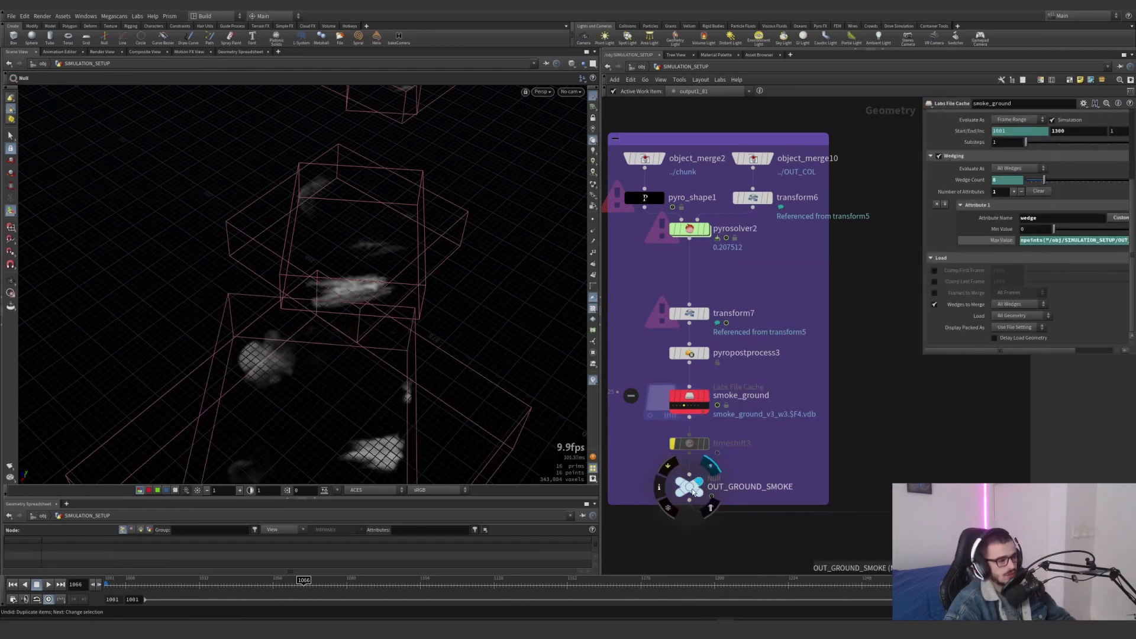
{"action": "left_click", "coordinate": [693, 490]}
{"action": "right_click_drag", "start_coordinate": [408, 333], "coordinate": [249, 350]}
{"action": "left_click_drag", "start_coordinate": [248, 350], "coordinate": [324, 396]}
{"action": "right_click_drag", "start_coordinate": [325, 396], "coordinate": [316, 350]}
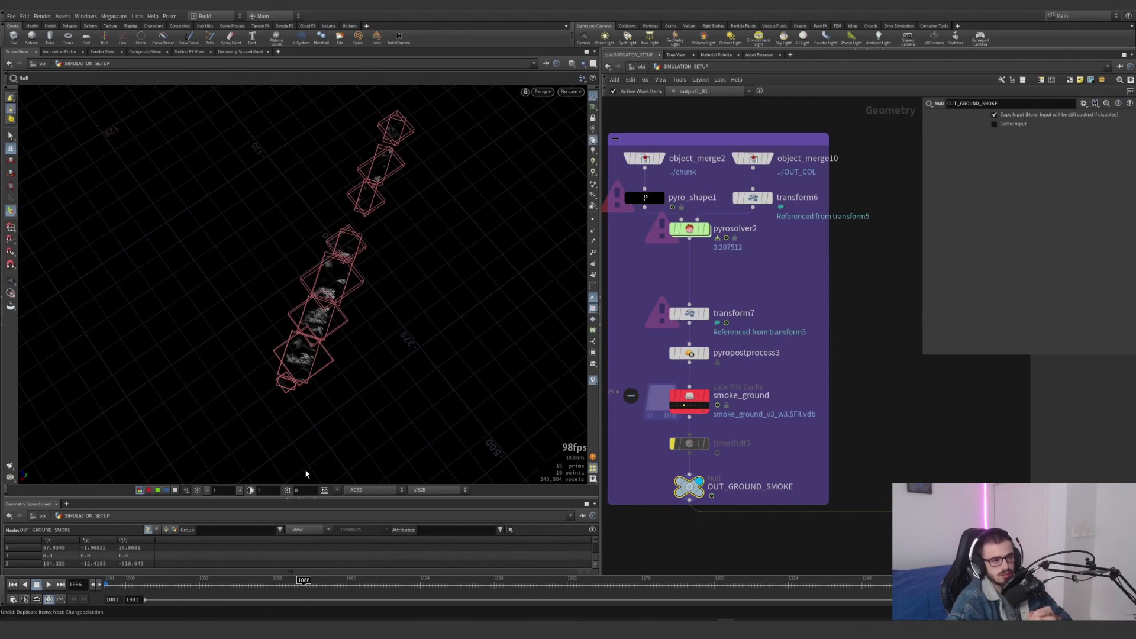
Switch to the Solaris stage, look through cam1 and render the viewport with Karma
{"action": "scroll", "coordinate": [818, 407], "scroll_direction": "down", "scroll_amount": 2}
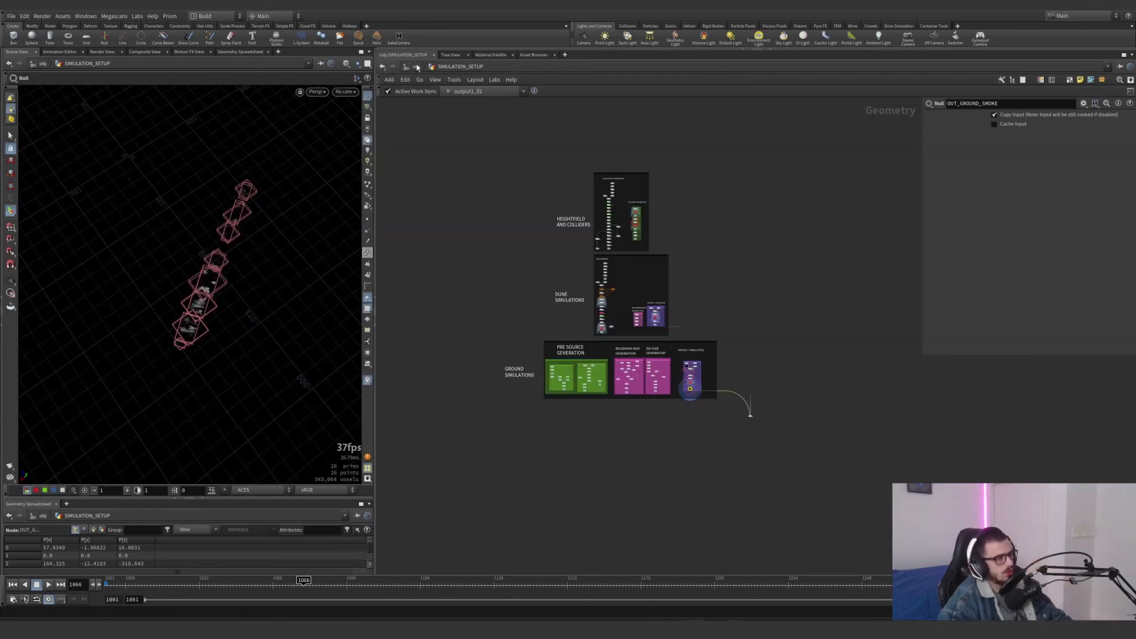
{"action": "left_click", "coordinate": [416, 68]}
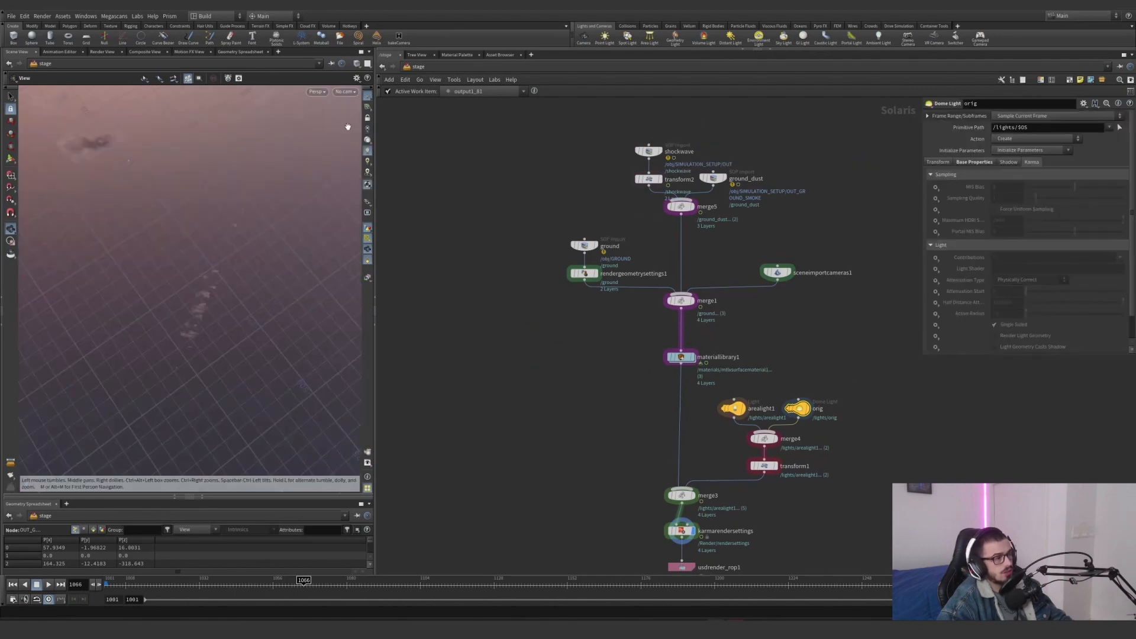
{"action": "left_click", "coordinate": [344, 91]}
{"action": "left_click", "coordinate": [350, 111]}
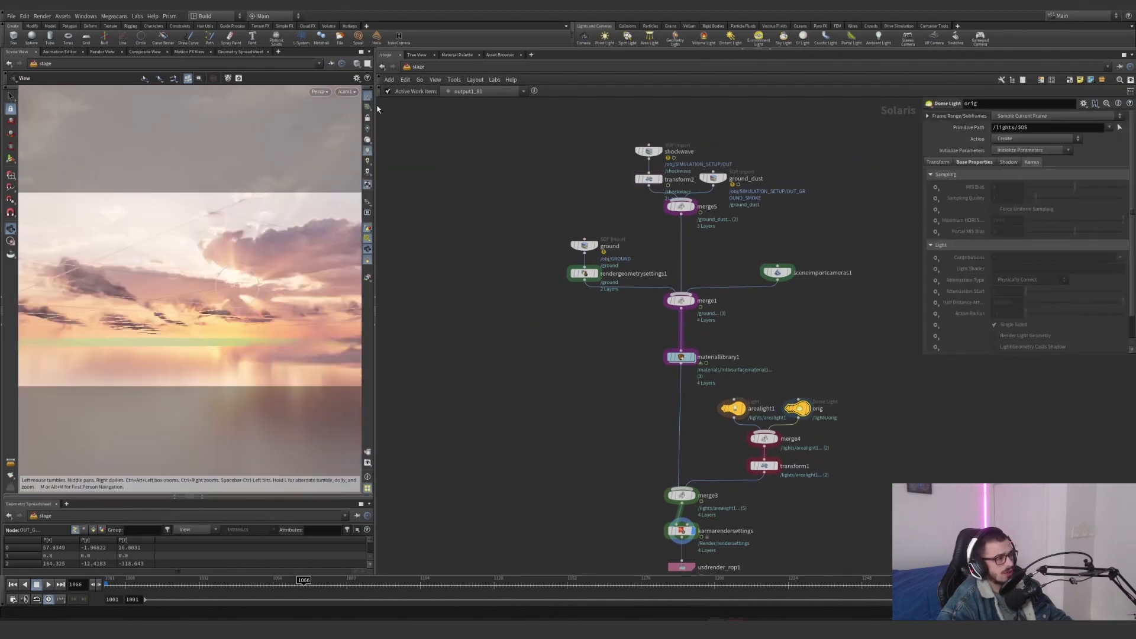
{"action": "left_click", "coordinate": [319, 92]}
{"action": "left_click", "coordinate": [336, 131]}
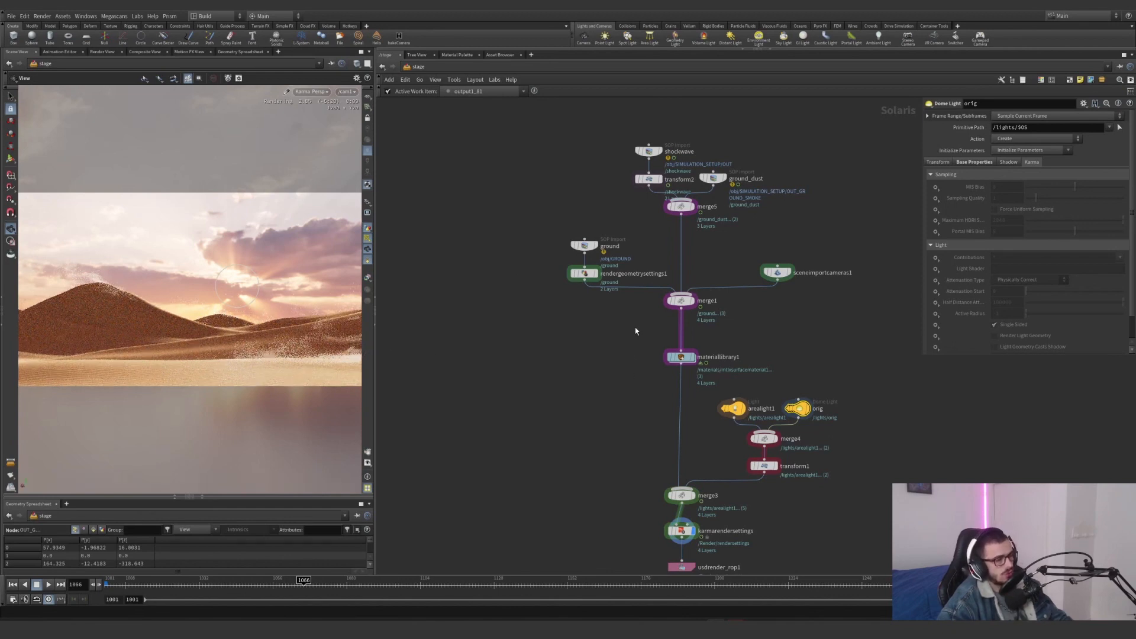
Bypass shockwave, transform2, ground_dust and merge5, and enlarge the viewport to show the dune render alone
{"action": "left_click_drag", "start_coordinate": [748, 237], "coordinate": [634, 123]}
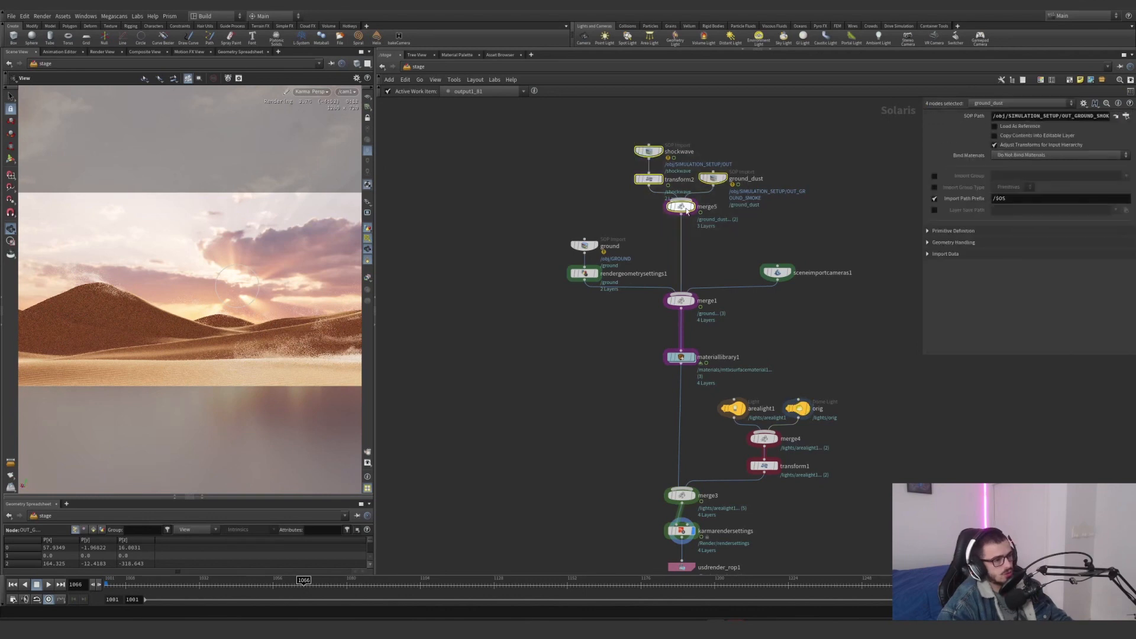
{"action": "left_click", "coordinate": [665, 193]}
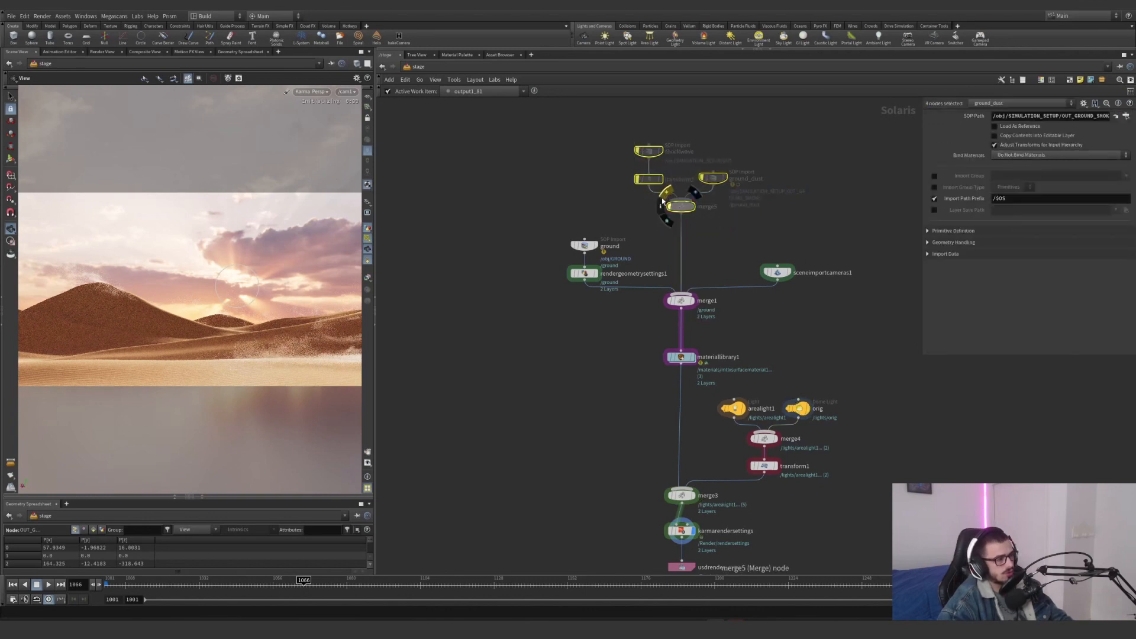
{"action": "left_click", "coordinate": [649, 232]}
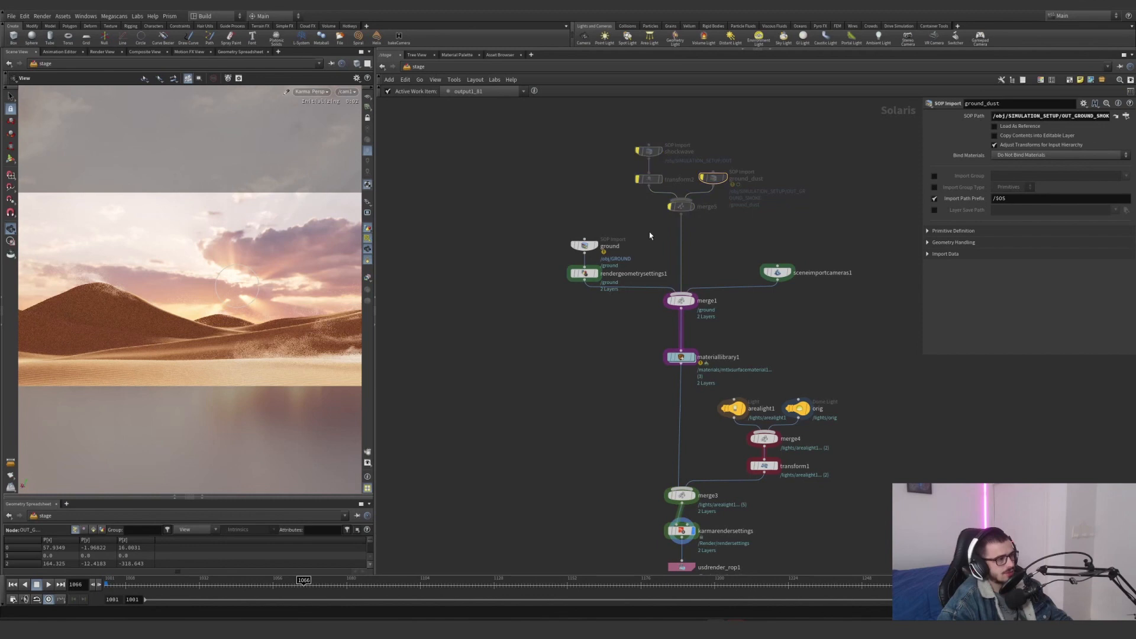
{"action": "left_click_drag", "start_coordinate": [374, 392], "coordinate": [595, 392]}
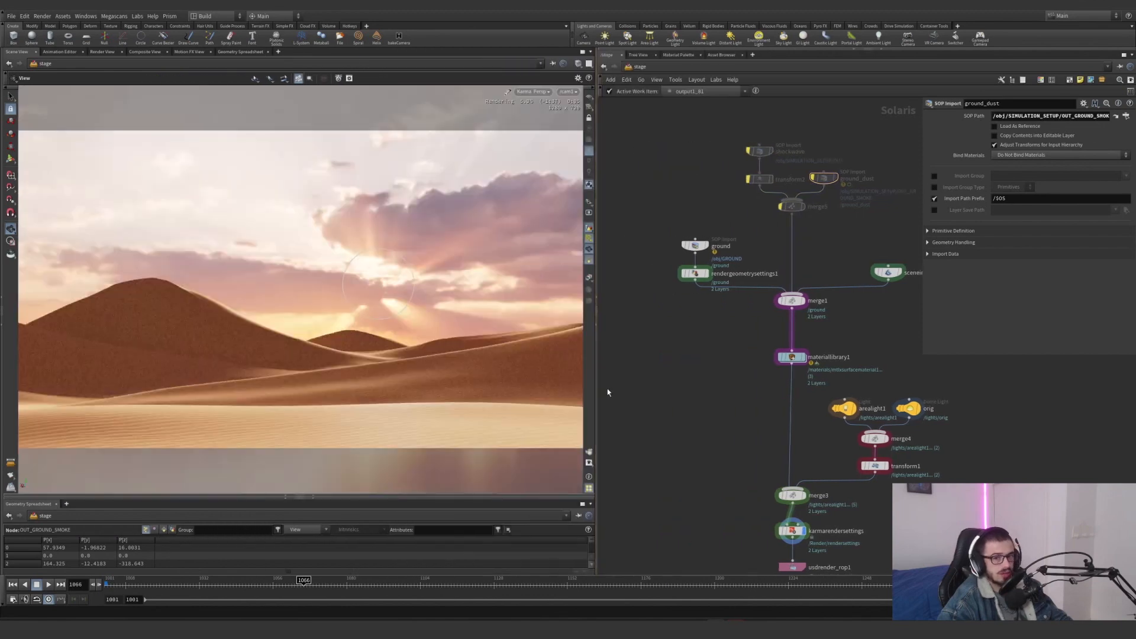
{"action": "middle_click_drag", "start_coordinate": [690, 368], "coordinate": [686, 371]}
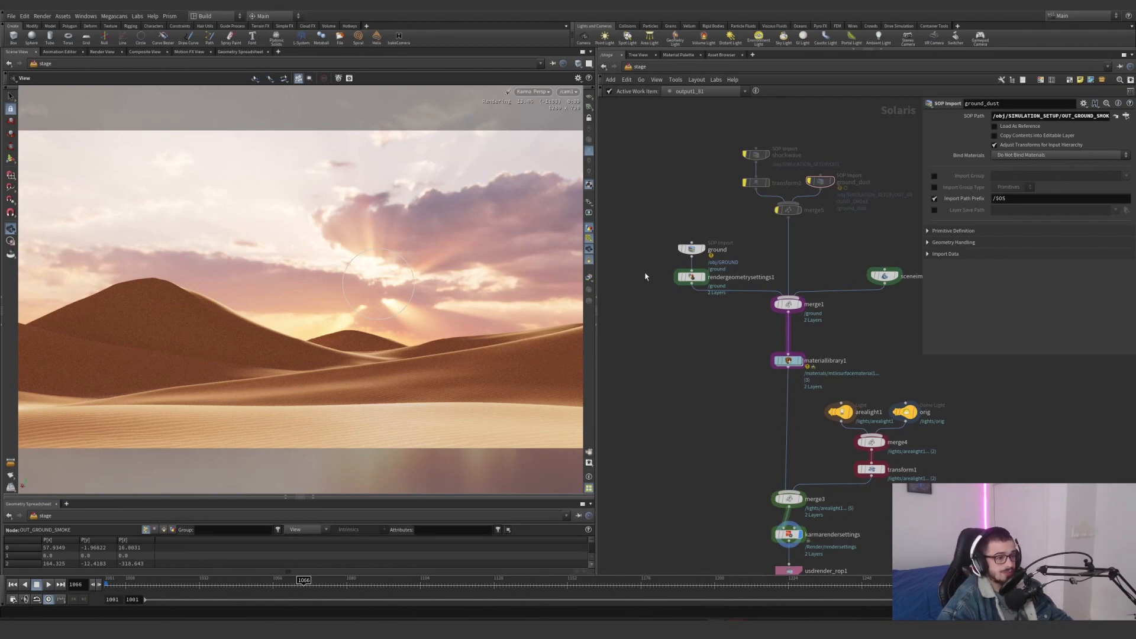
Examine rendergeometrysettings1's dicing quality and the SOP path of the ground import
{"action": "middle_click_drag", "start_coordinate": [645, 276], "coordinate": [634, 297]}
{"action": "left_click", "coordinate": [679, 297]}
{"action": "scroll", "coordinate": [983, 244], "scroll_direction": "down", "scroll_amount": 6}
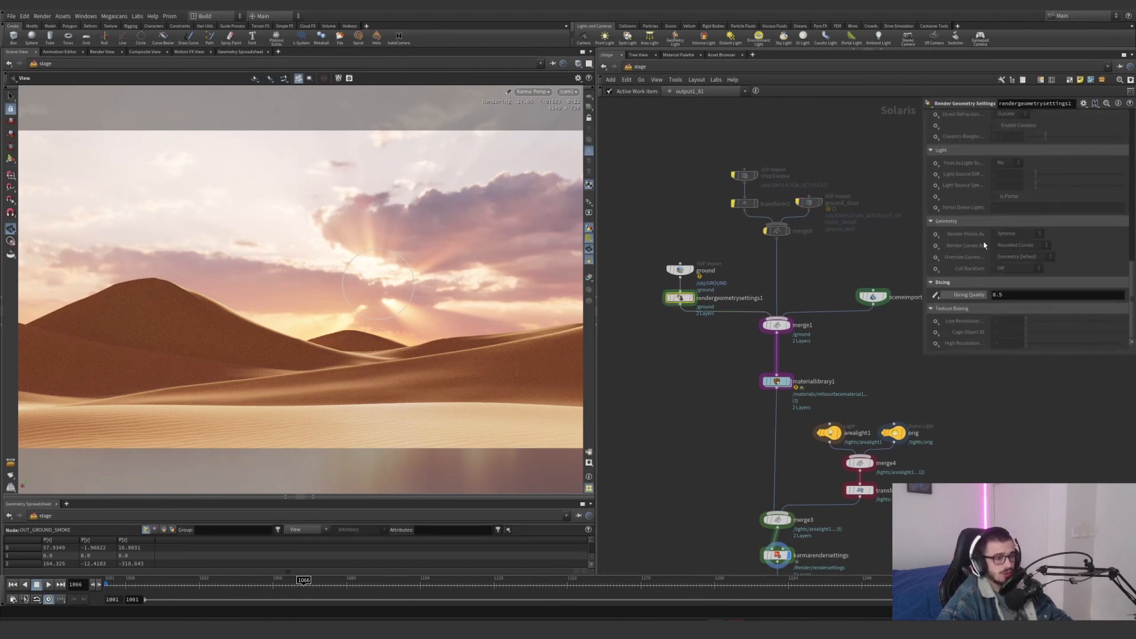
{"action": "left_click", "coordinate": [677, 271]}
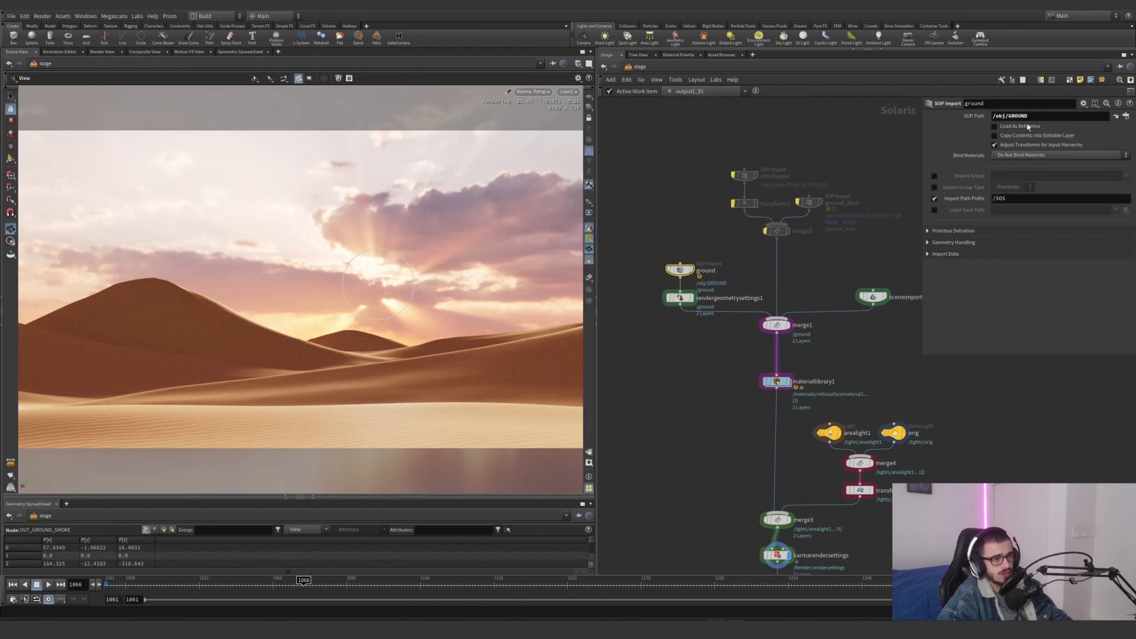
{"action": "mouse_move", "coordinate": [743, 178]}
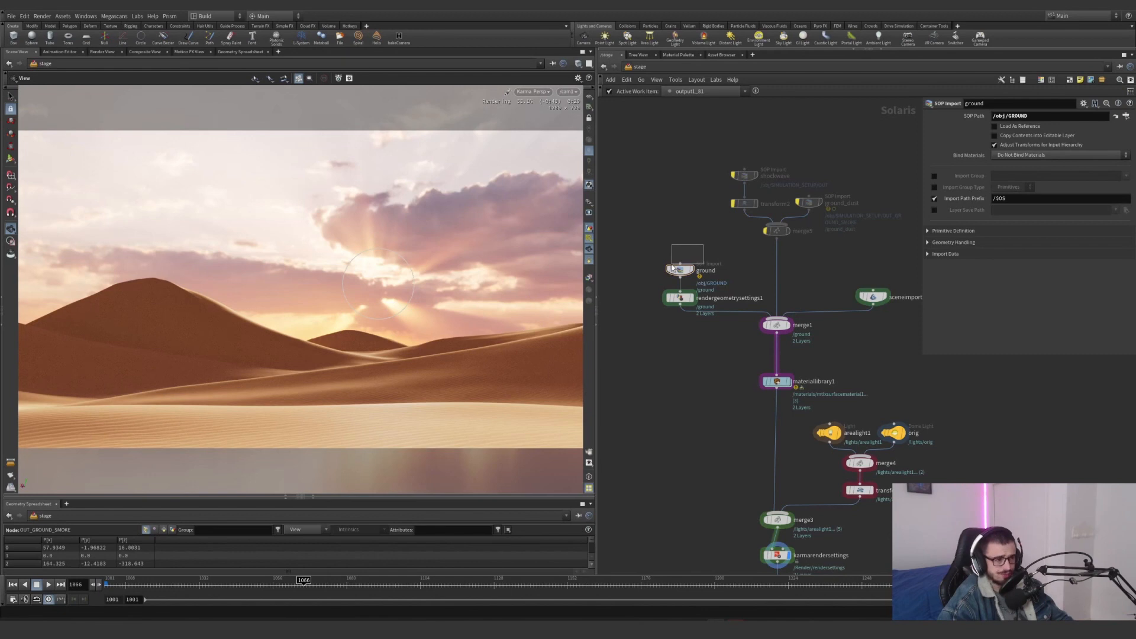
Check the /ground material assignment in materiallibrary1 and open its linked surface material to survey the shader network
{"action": "left_click", "coordinate": [776, 381]}
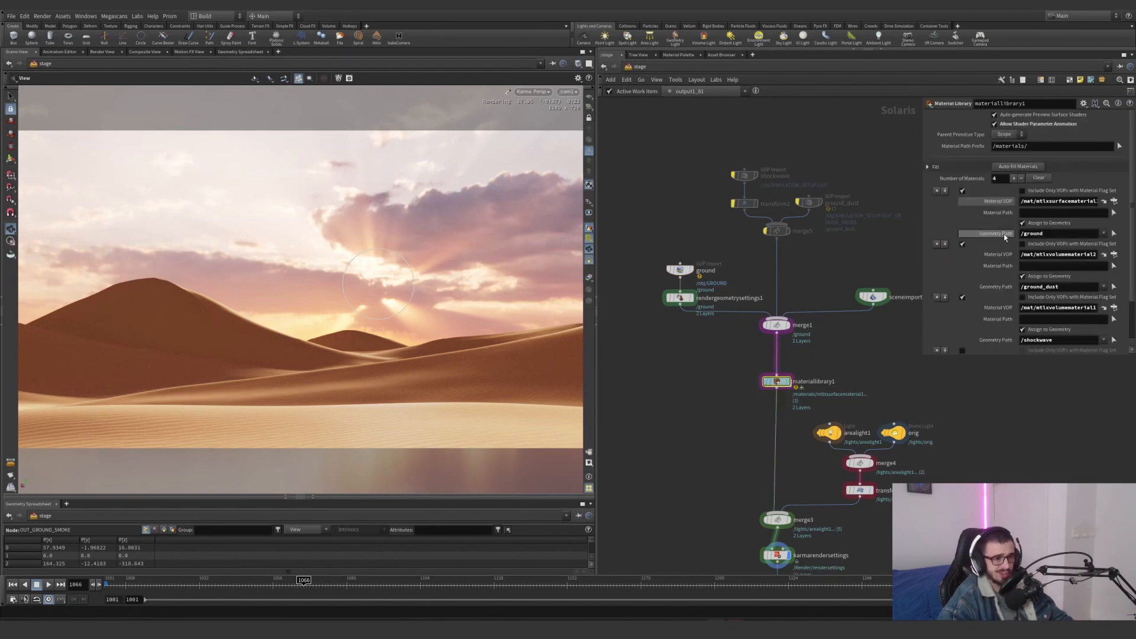
{"action": "left_click", "coordinate": [1044, 235]}
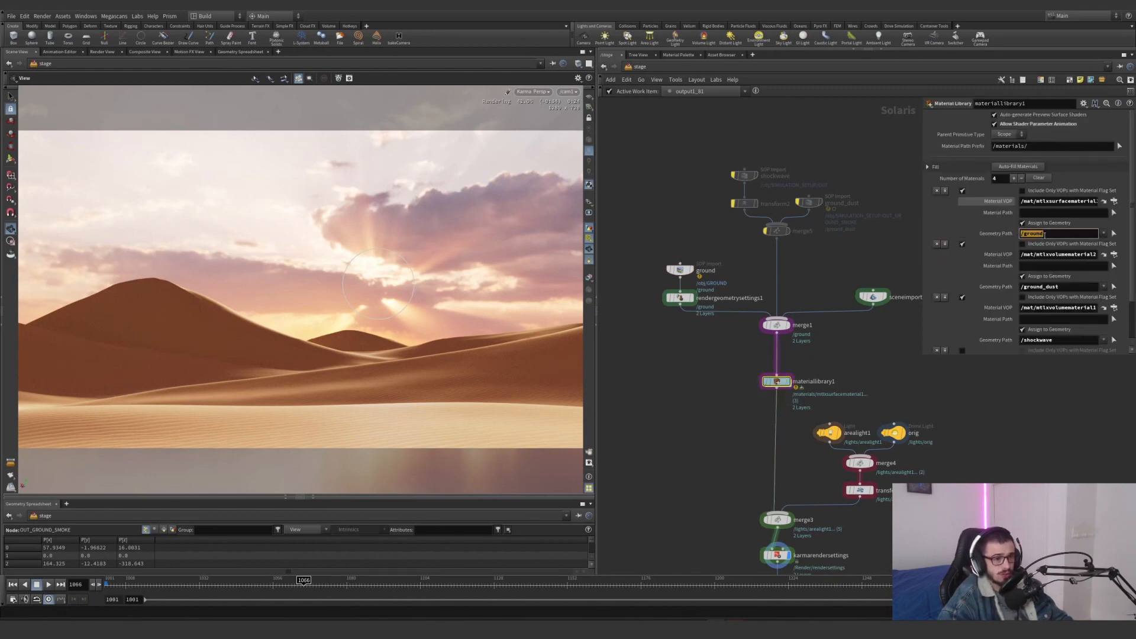
{"action": "left_click", "coordinate": [1103, 201]}
{"action": "scroll", "coordinate": [814, 324], "scroll_direction": "down", "scroll_amount": 4}
{"action": "middle_click_drag", "start_coordinate": [814, 324], "coordinate": [732, 339]}
{"action": "scroll", "coordinate": [822, 289], "scroll_direction": "up", "scroll_amount": 5}
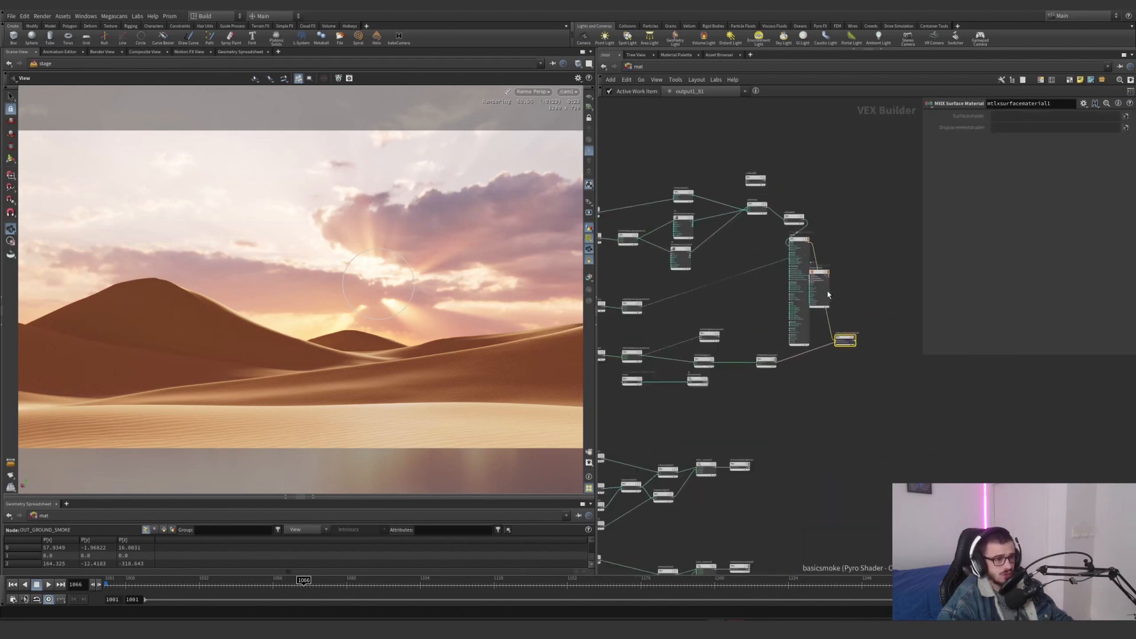
{"action": "left_click_drag", "start_coordinate": [822, 270], "coordinate": [882, 213]}
{"action": "scroll", "coordinate": [741, 219], "scroll_direction": "down", "scroll_amount": 3}
{"action": "middle_click_drag", "start_coordinate": [741, 220], "coordinate": [857, 243]}
{"action": "left_click_drag", "start_coordinate": [887, 235], "coordinate": [837, 239], "text": "shift"}
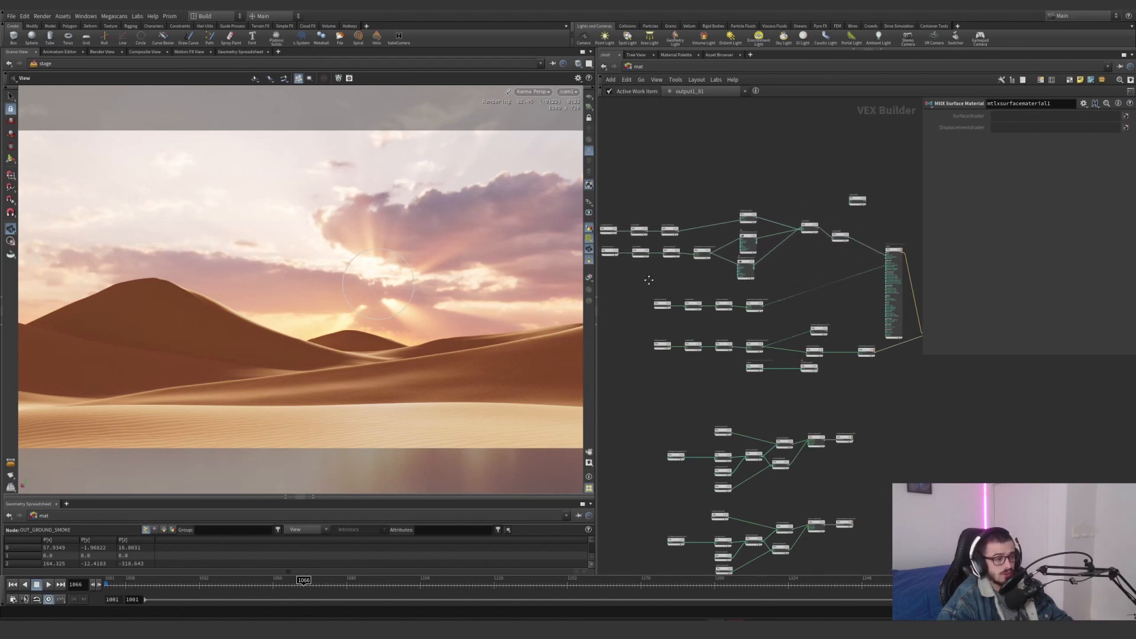
Examine the settings of mtlxposition3, mtlxadd3 and mtlxmultiply3 at the start of the noise branch
{"action": "middle_click_drag", "start_coordinate": [608, 222], "coordinate": [708, 231]}
{"action": "scroll", "coordinate": [709, 231], "scroll_direction": "up", "scroll_amount": 5}
{"action": "left_click", "coordinate": [707, 250]}
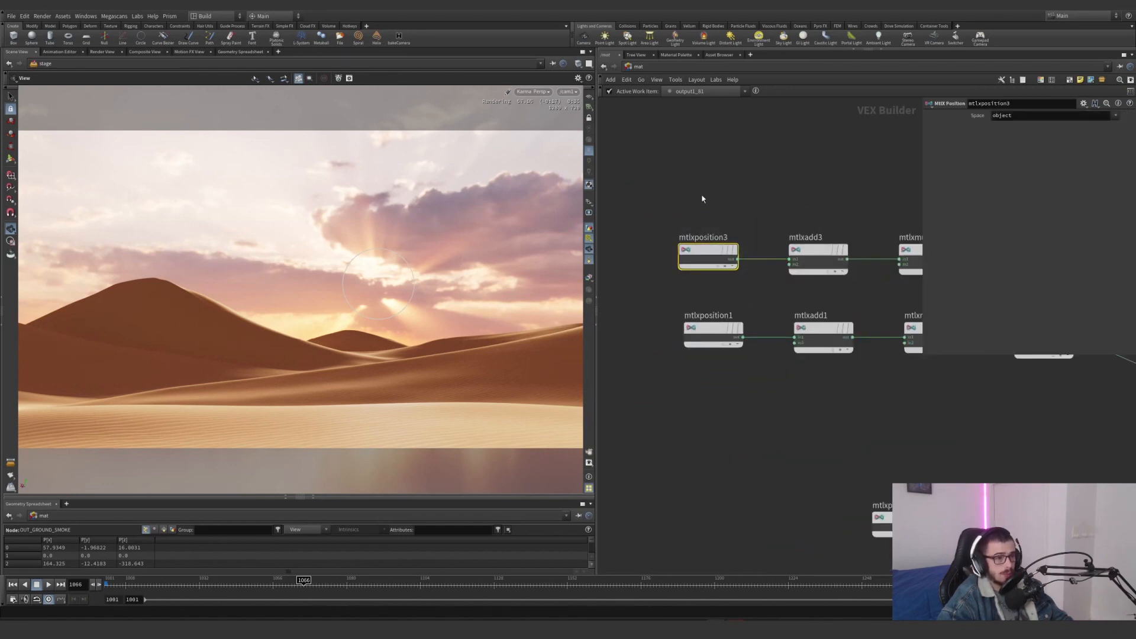
{"action": "scroll", "coordinate": [702, 197], "scroll_direction": "up", "scroll_amount": 1}
{"action": "mouse_move", "coordinate": [730, 297]}
{"action": "left_mouse_down"}
{"action": "mouse_move", "coordinate": [831, 205]}
{"action": "mouse_move", "coordinate": [740, 298]}
{"action": "left_mouse_up"}
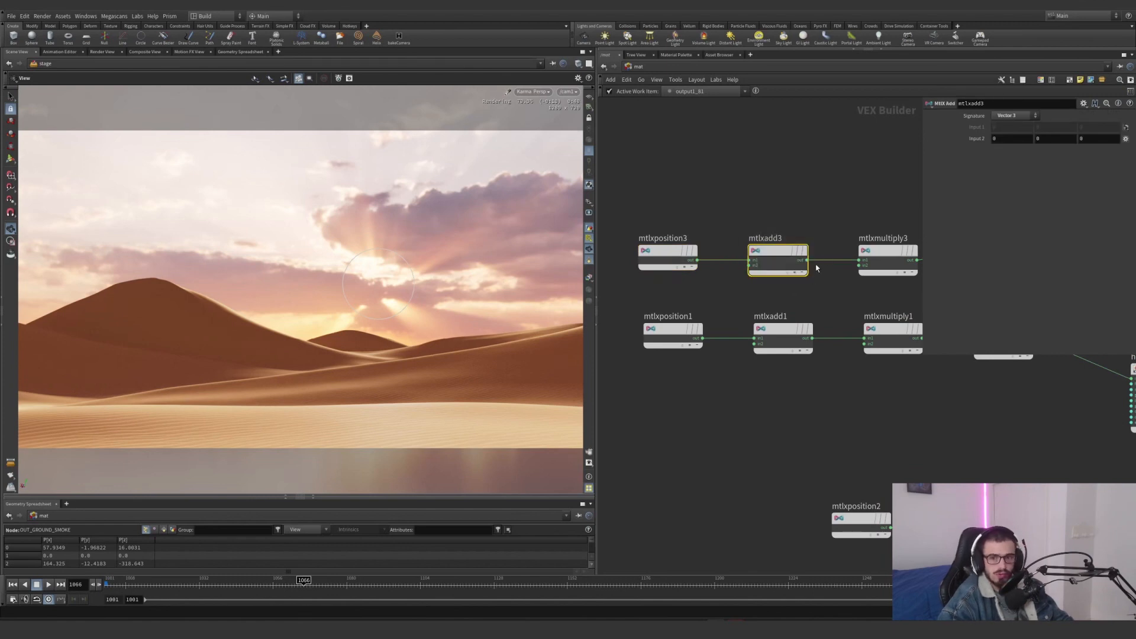
{"action": "left_click_drag", "start_coordinate": [830, 208], "coordinate": [725, 294]}
{"action": "middle_click_drag", "start_coordinate": [817, 287], "coordinate": [688, 311]}
{"action": "left_click_drag", "start_coordinate": [719, 320], "coordinate": [838, 224]}
{"action": "left_click", "coordinate": [970, 139]}
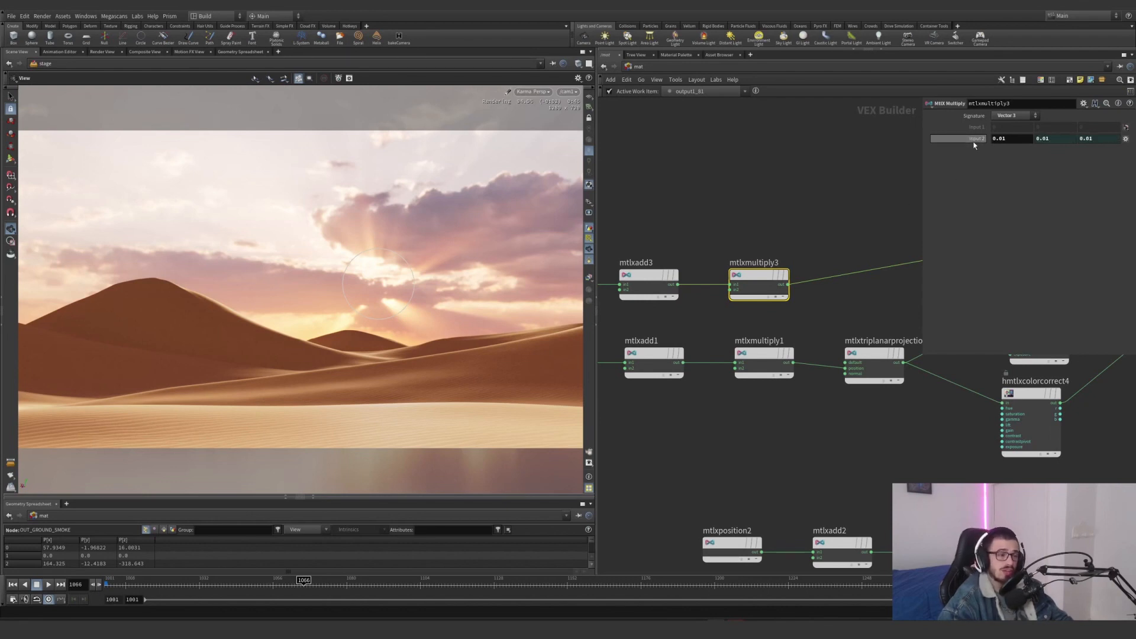
Follow the noise branch to mtlxnoise3d1 and examine its amplitude and its connections
{"action": "scroll", "coordinate": [811, 219], "scroll_direction": "down", "scroll_amount": 3}
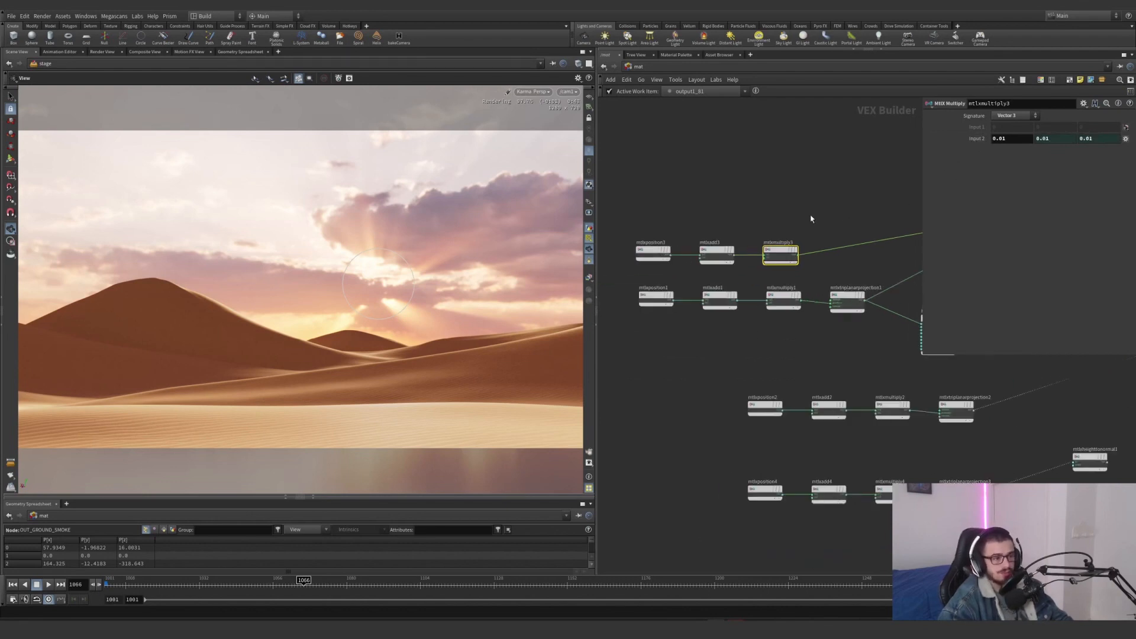
{"action": "middle_click_drag", "start_coordinate": [834, 195], "coordinate": [677, 240]}
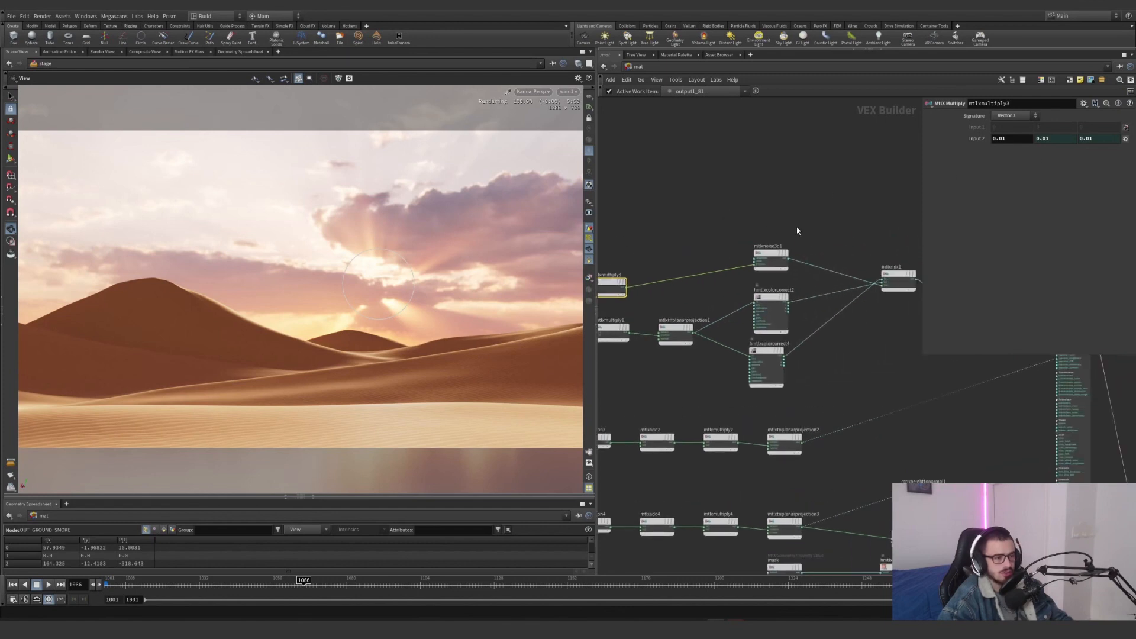
{"action": "left_click_drag", "start_coordinate": [812, 224], "coordinate": [743, 278]}
{"action": "scroll", "coordinate": [755, 278], "scroll_direction": "up", "scroll_amount": 4}
{"action": "scroll", "coordinate": [755, 278], "scroll_direction": "down", "scroll_amount": 3}
{"action": "middle_click_drag", "start_coordinate": [755, 278], "coordinate": [726, 263]}
{"action": "left_click_drag", "start_coordinate": [796, 209], "coordinate": [771, 226]}
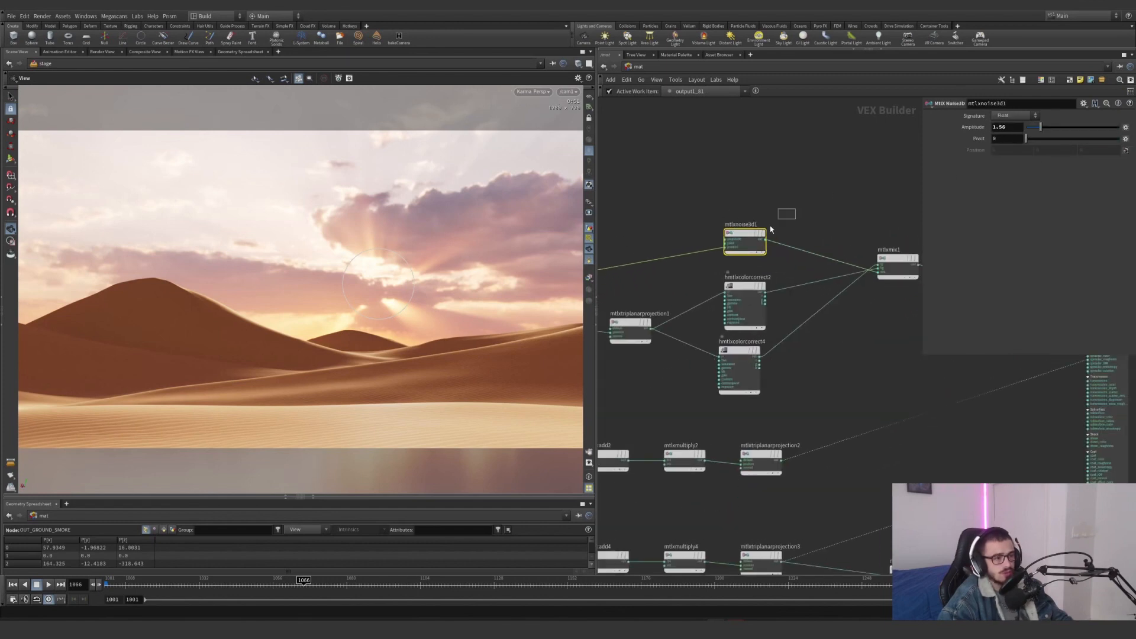
{"action": "scroll", "coordinate": [718, 261], "scroll_direction": "up", "scroll_amount": 3}
{"action": "scroll", "coordinate": [857, 169], "scroll_direction": "down", "scroll_amount": 3}
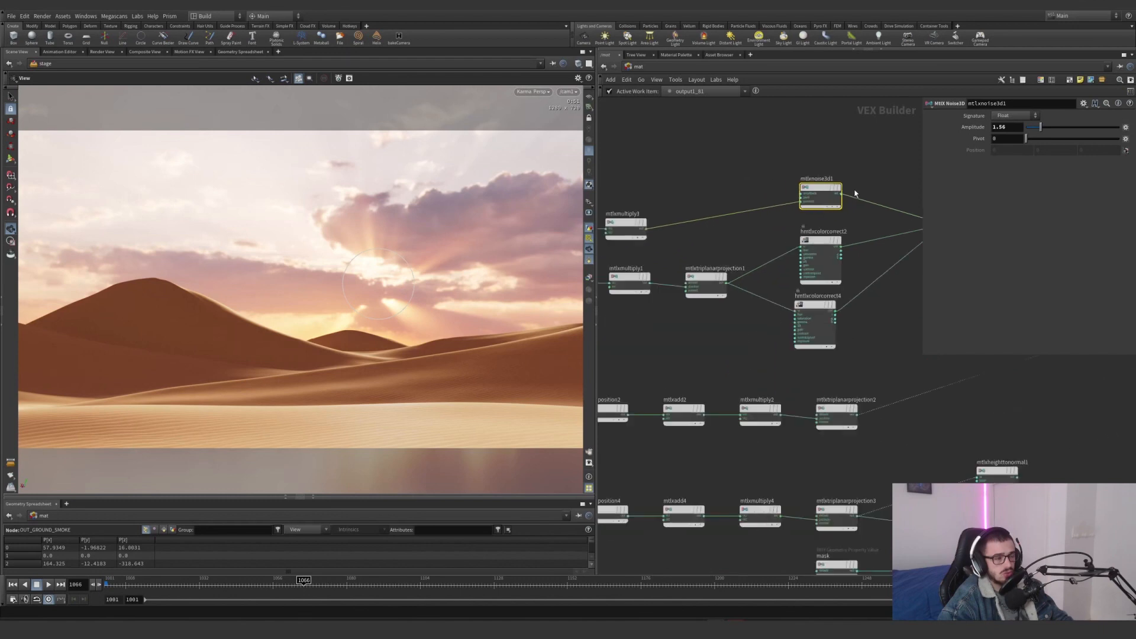
Inspect mtlxmix1 and how the noise and the two color correct nodes feed into it
{"action": "scroll", "coordinate": [745, 224], "scroll_direction": "down", "scroll_amount": 3}
{"action": "middle_click_drag", "start_coordinate": [726, 225], "coordinate": [682, 240]}
{"action": "scroll", "coordinate": [832, 244], "scroll_direction": "up", "scroll_amount": 5}
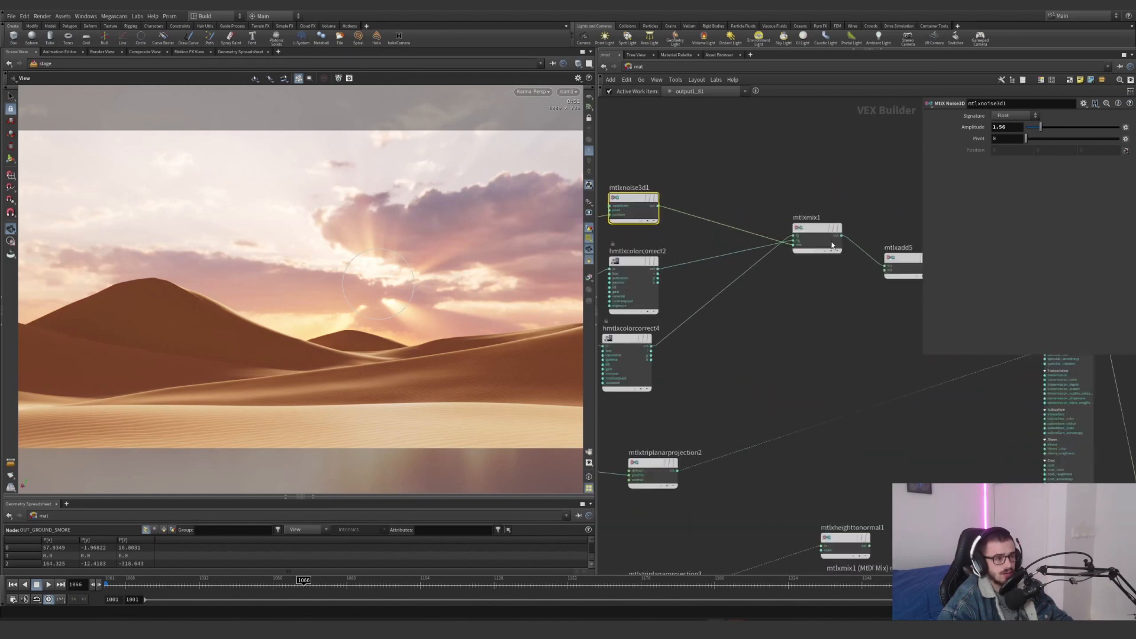
{"action": "left_click_drag", "start_coordinate": [864, 196], "coordinate": [819, 231]}
{"action": "scroll", "coordinate": [769, 261], "scroll_direction": "down", "scroll_amount": 3}
{"action": "scroll", "coordinate": [789, 244], "scroll_direction": "up", "scroll_amount": 2}
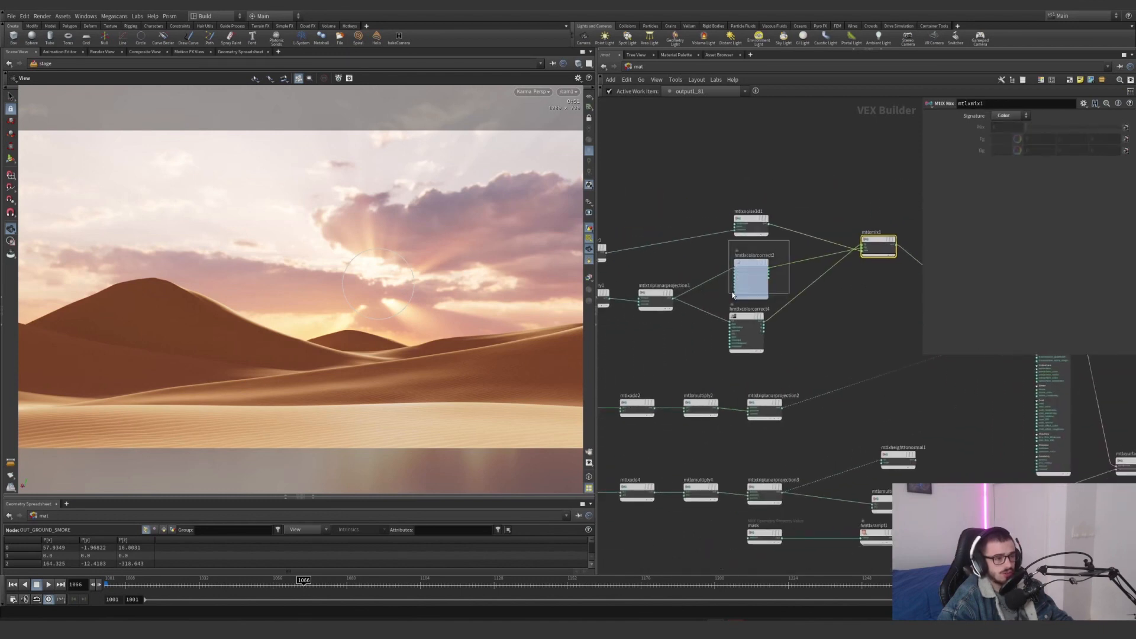
Examine the settings of mtlxposition1, mtlxadd1 and mtlxmultiply1 at the start of the color branch
{"action": "middle_click_drag", "start_coordinate": [701, 258], "coordinate": [887, 224]}
{"action": "left_click_drag", "start_coordinate": [684, 290], "coordinate": [637, 242]}
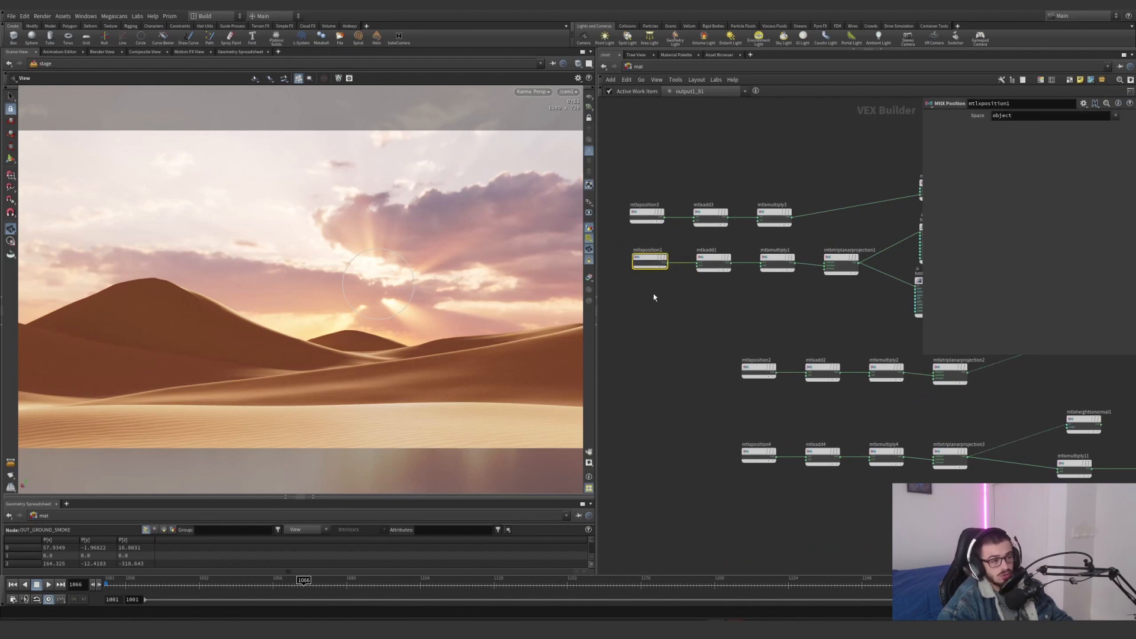
{"action": "left_click", "coordinate": [714, 260]}
{"action": "left_click", "coordinate": [777, 262]}
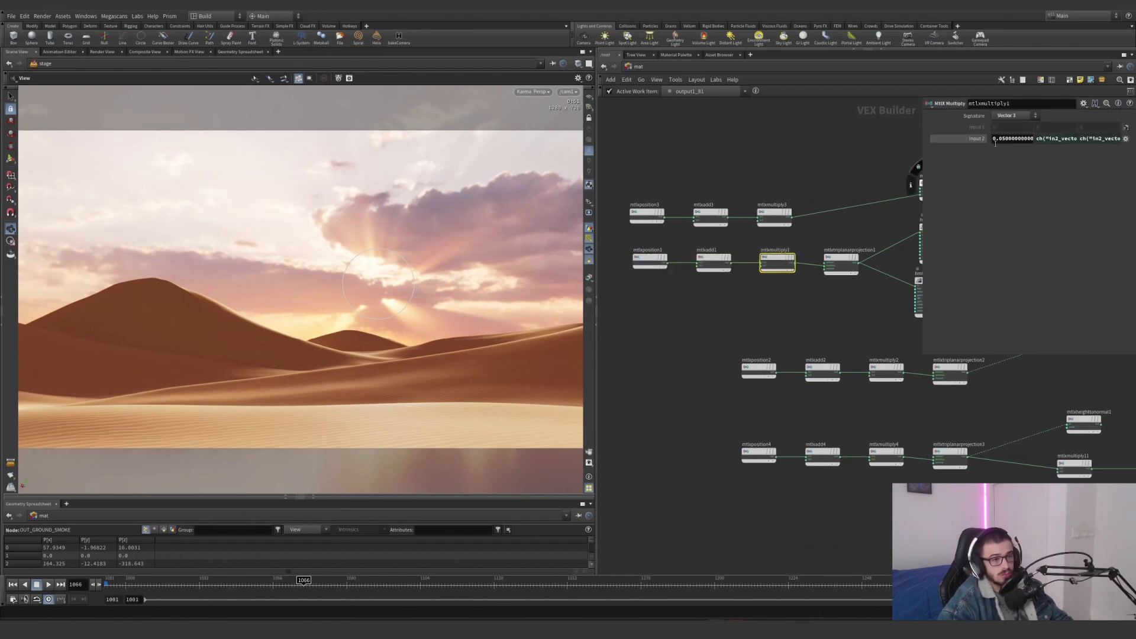
Inspect mtlxtriplanarprojection1 up close, including its position input and the connection coming from the multiply node
{"action": "middle_click_drag", "start_coordinate": [866, 285], "coordinate": [803, 308]}
{"action": "scroll", "coordinate": [803, 305], "scroll_direction": "up", "scroll_amount": 3}
{"action": "left_click_drag", "start_coordinate": [811, 310], "coordinate": [700, 213]}
{"action": "scroll", "coordinate": [712, 268], "scroll_direction": "up", "scroll_amount": 3}
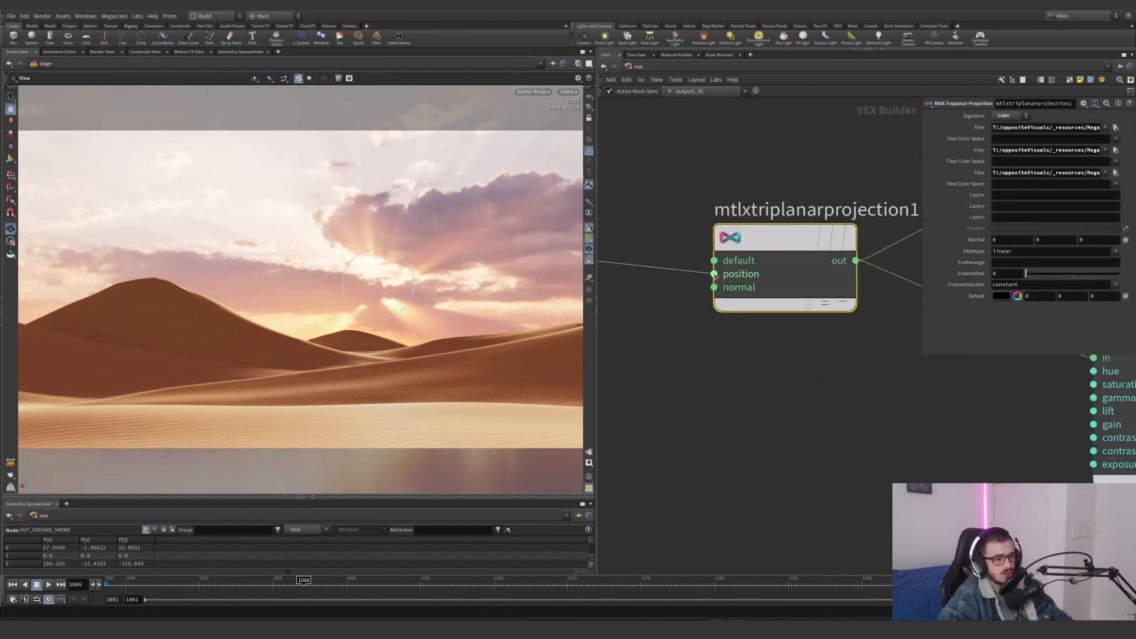
{"action": "middle_click_drag", "start_coordinate": [680, 290], "coordinate": [878, 302]}
{"action": "left_click_drag", "start_coordinate": [823, 342], "coordinate": [867, 326]}
{"action": "middle_click_drag", "start_coordinate": [871, 323], "coordinate": [701, 311]}
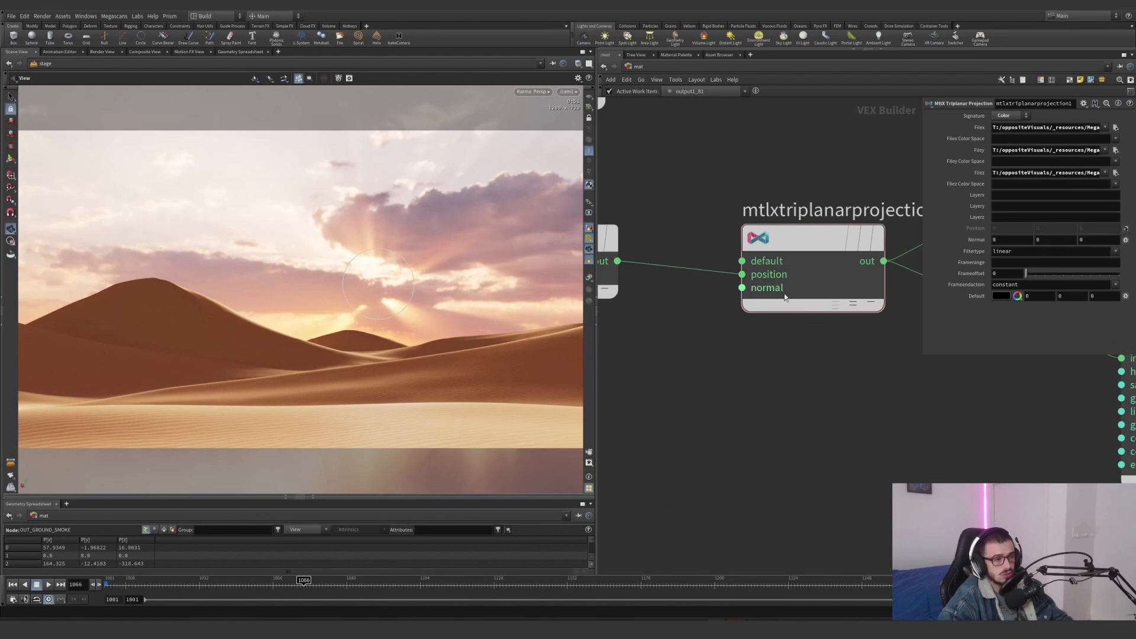
Enlarge the parameter area to read the full albedo texture paths of mtlxtriplanarprojection1, and make it shorter after reading
{"action": "middle_click_drag", "start_coordinate": [914, 361], "coordinate": [800, 388]}
{"action": "left_click_drag", "start_coordinate": [801, 385], "coordinate": [734, 284]}
{"action": "left_click_drag", "start_coordinate": [920, 165], "coordinate": [618, 164]}
{"action": "left_click_drag", "start_coordinate": [1035, 130], "coordinate": [920, 133]}
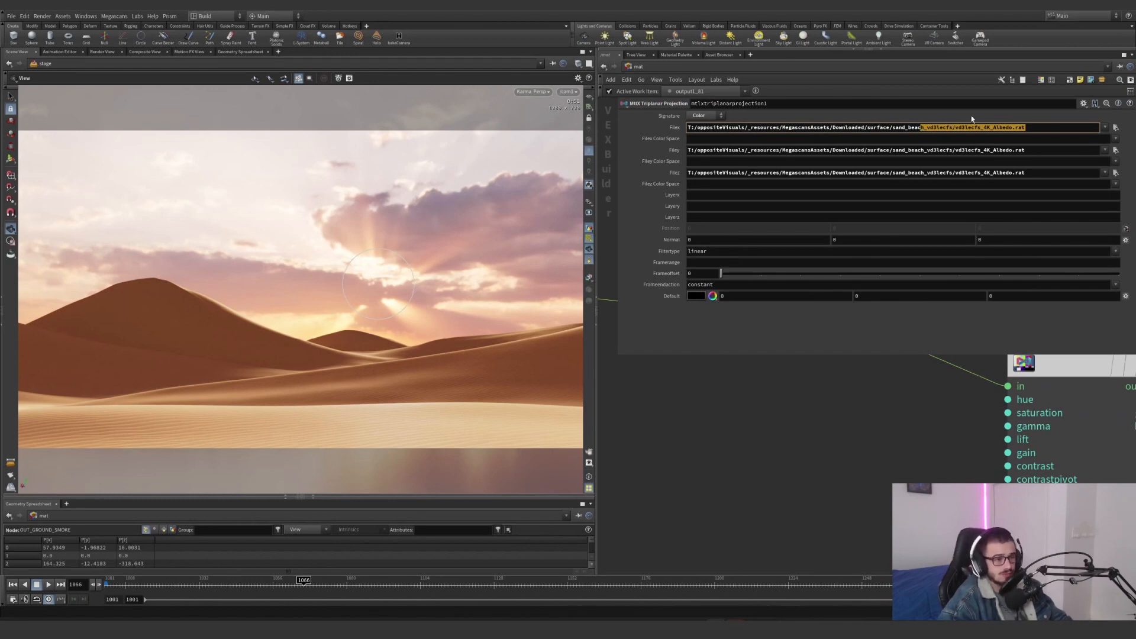
{"action": "left_click", "coordinate": [1018, 127]}
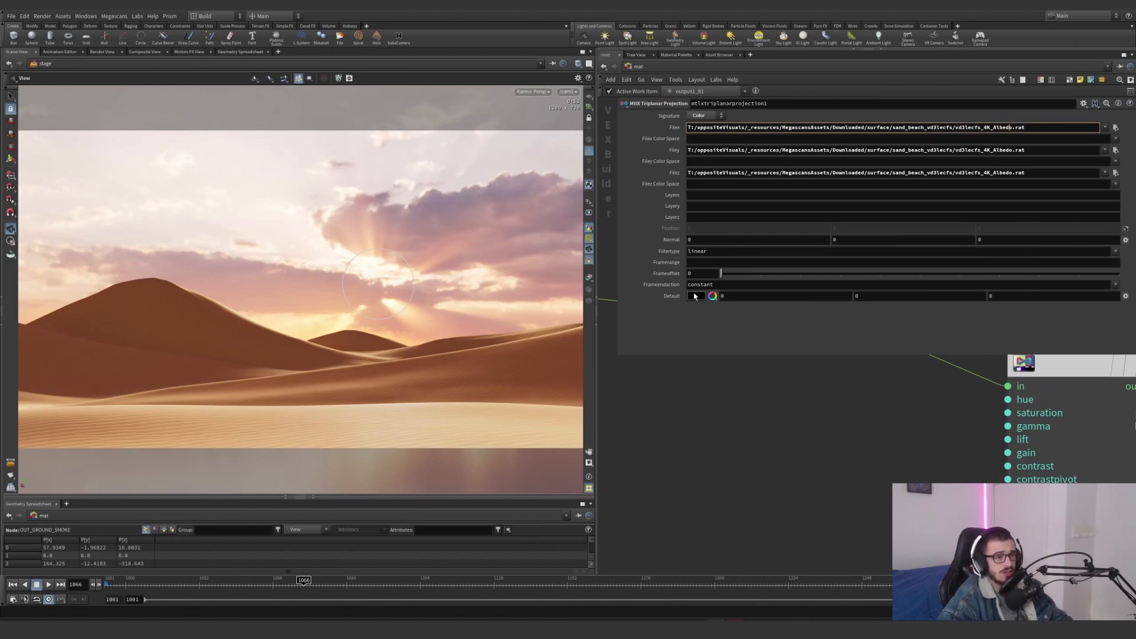
{"action": "left_click_drag", "start_coordinate": [626, 355], "coordinate": [651, 209]}
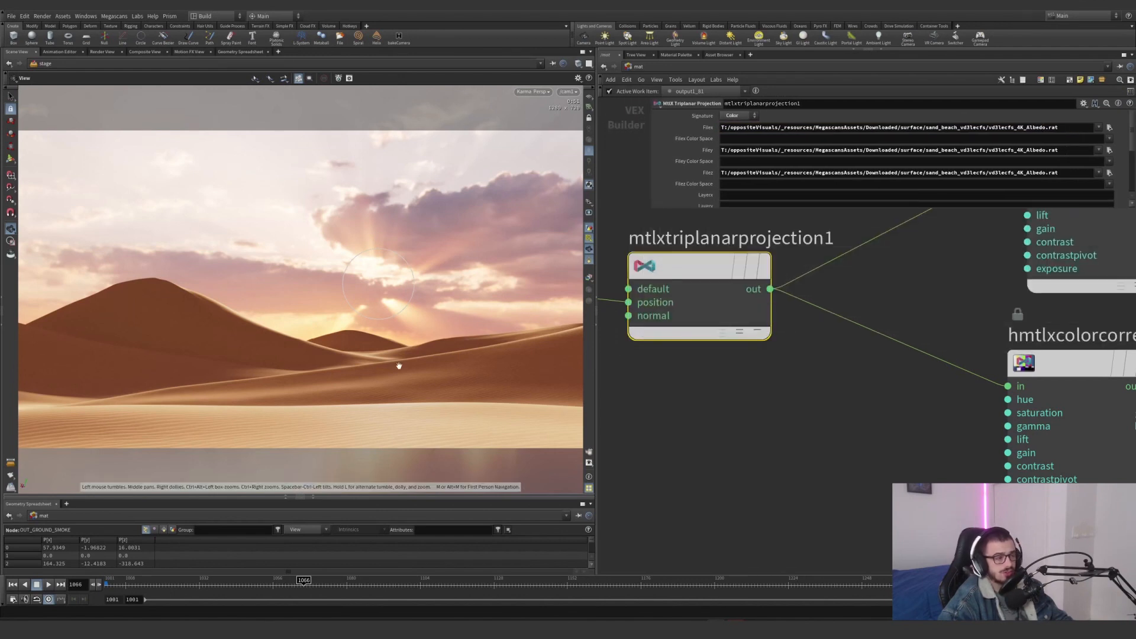
Compare the settings of hmtlxcolorcorrect2 and mtlxnoise3d1 feeding the mix node
{"action": "scroll", "coordinate": [846, 358], "scroll_direction": "down", "scroll_amount": 5}
{"action": "middle_click_drag", "start_coordinate": [846, 358], "coordinate": [742, 385]}
{"action": "left_click", "coordinate": [796, 322]}
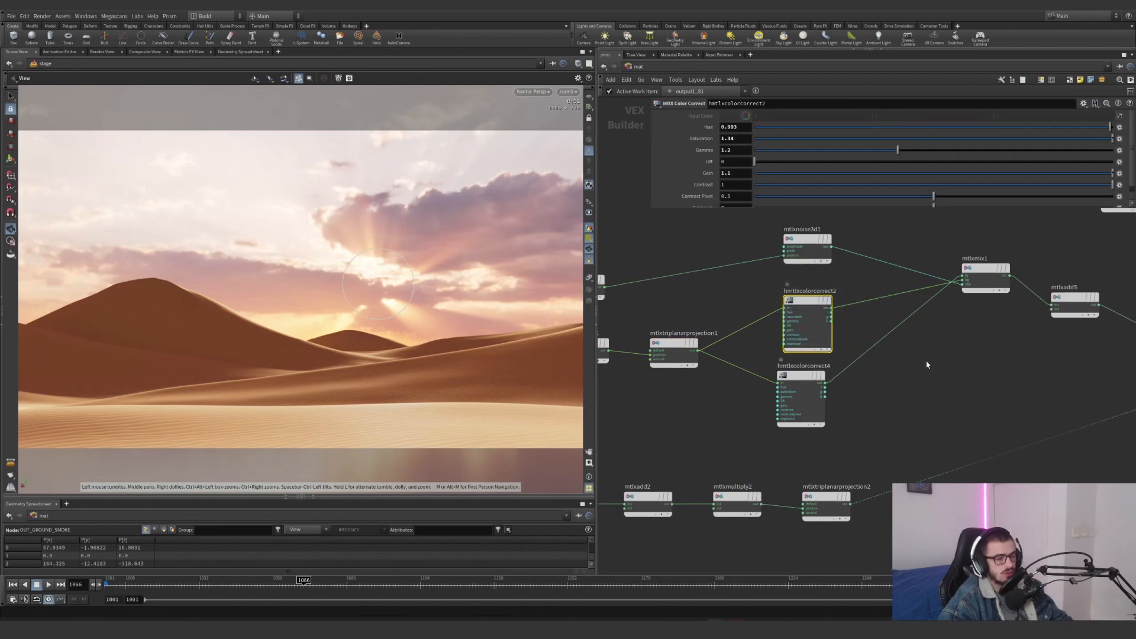
{"action": "left_click_drag", "start_coordinate": [776, 223], "coordinate": [876, 262]}
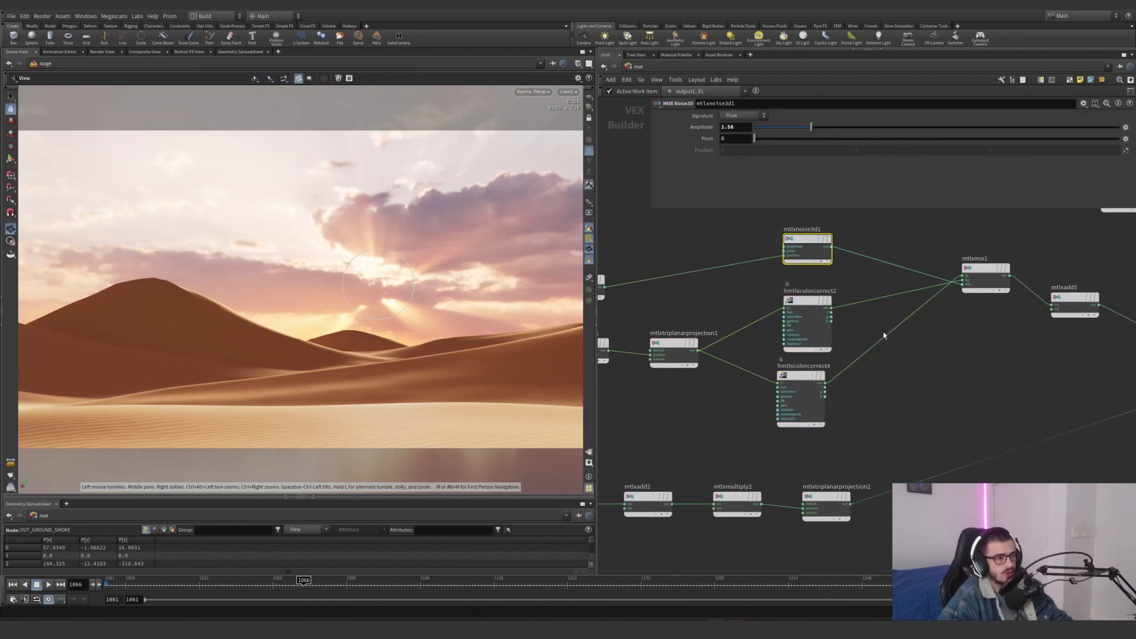
{"action": "left_click", "coordinate": [804, 312]}
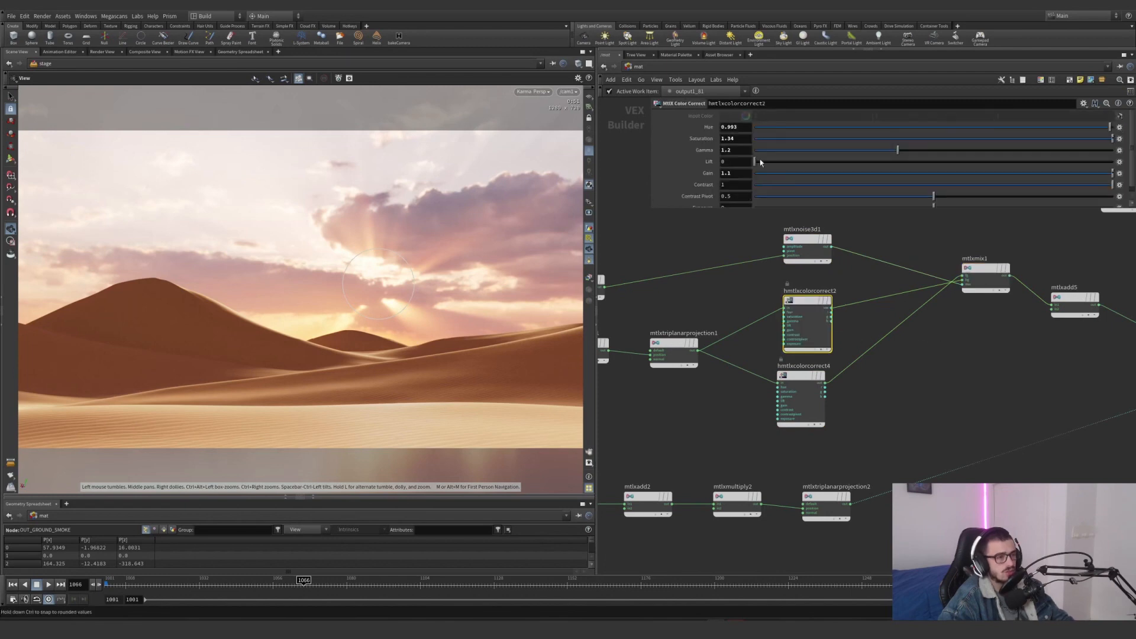
Try a gain of 331.1 on hmtlxcolorcorrect2 and view the whole ground from above
{"action": "left_click", "coordinate": [721, 174]}
{"action": "type", "text": "33"}
{"action": "key", "text": "Return"}
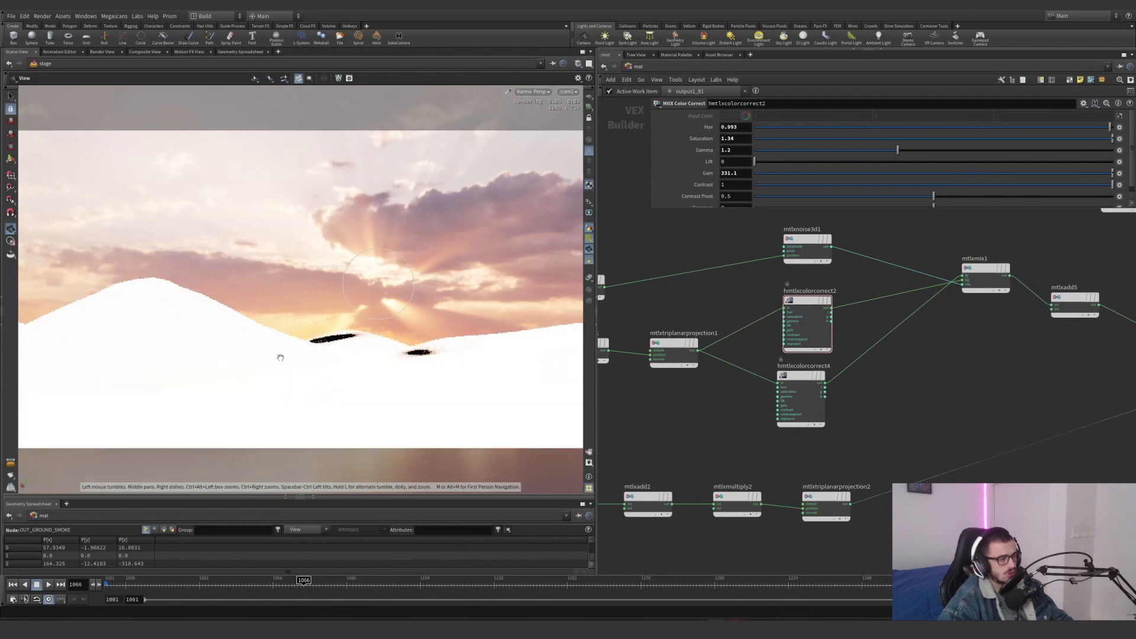
{"action": "left_click_drag", "start_coordinate": [280, 357], "coordinate": [414, 258]}
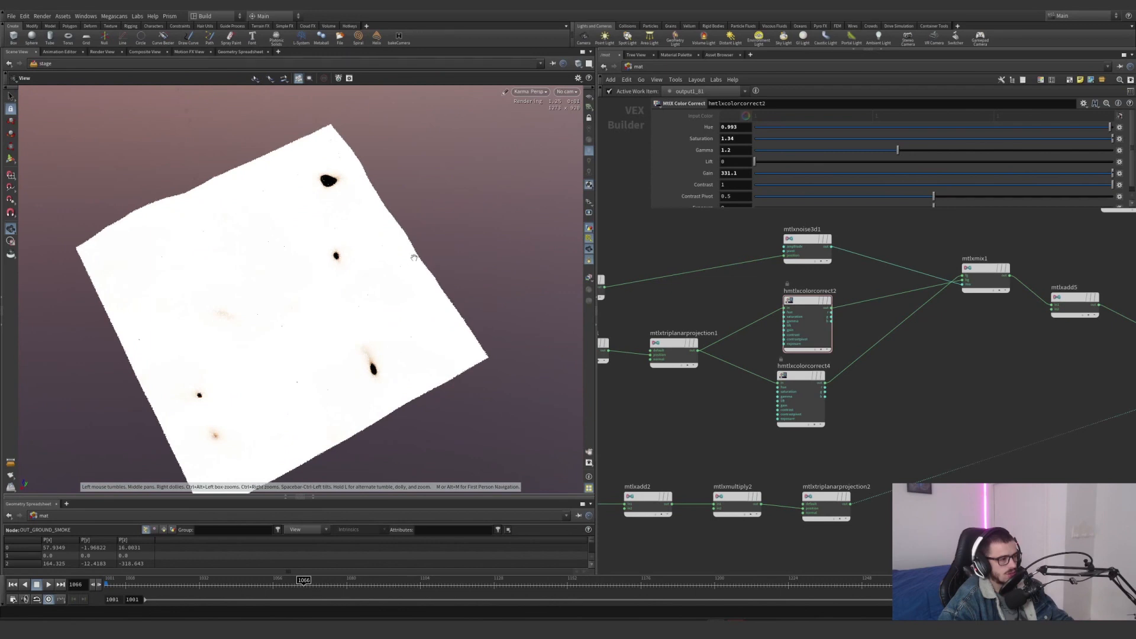
Undo the gain change on hmtlxcolorcorrect2 and return the viewport to the scene camera
{"action": "key", "text": "ctrl+z"}
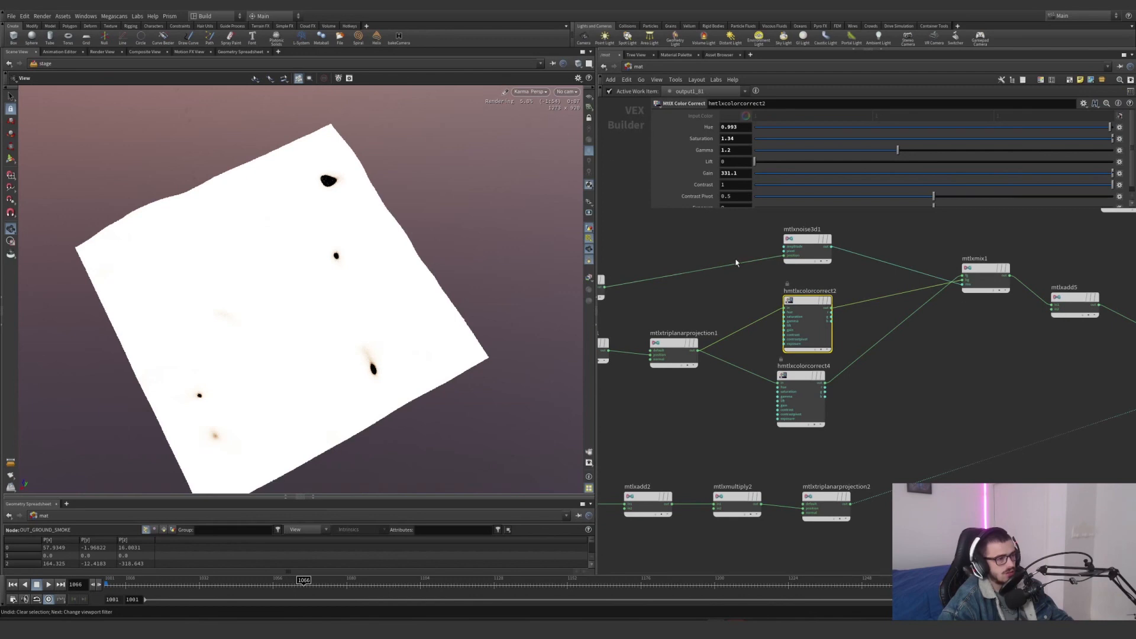
{"action": "key", "text": "ctrl+z"}
{"action": "left_click", "coordinate": [567, 92]}
{"action": "left_click", "coordinate": [574, 112]}
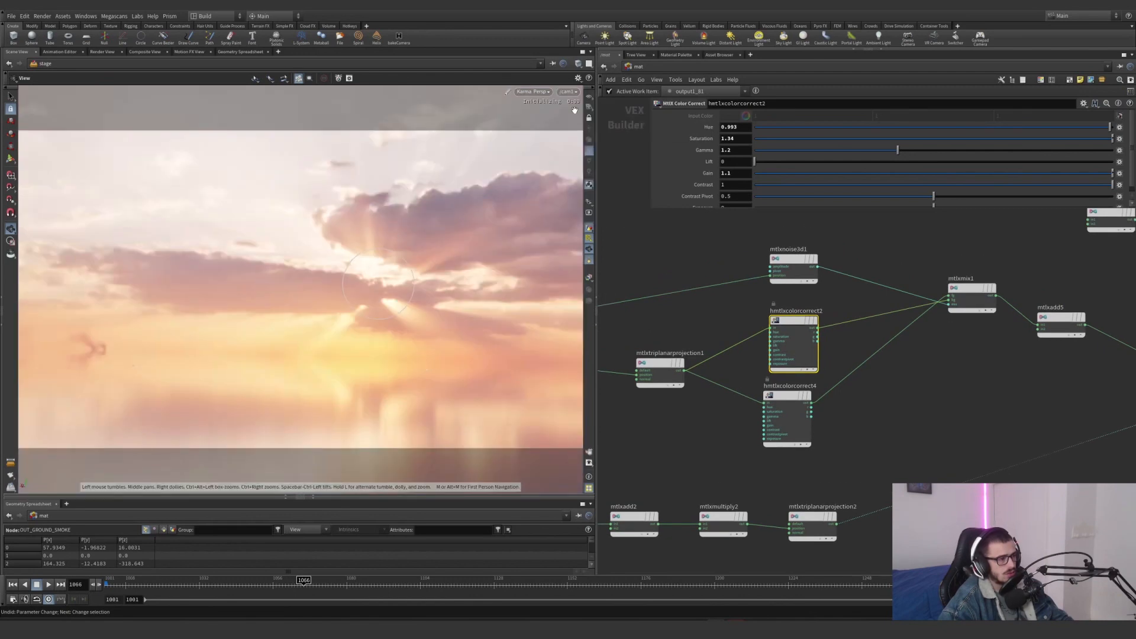
Examine the color added by mtlxadd5 between mtlxmix1 and the sand surface shader
{"action": "middle_click_drag", "start_coordinate": [958, 357], "coordinate": [742, 407]}
{"action": "left_click", "coordinate": [844, 365]}
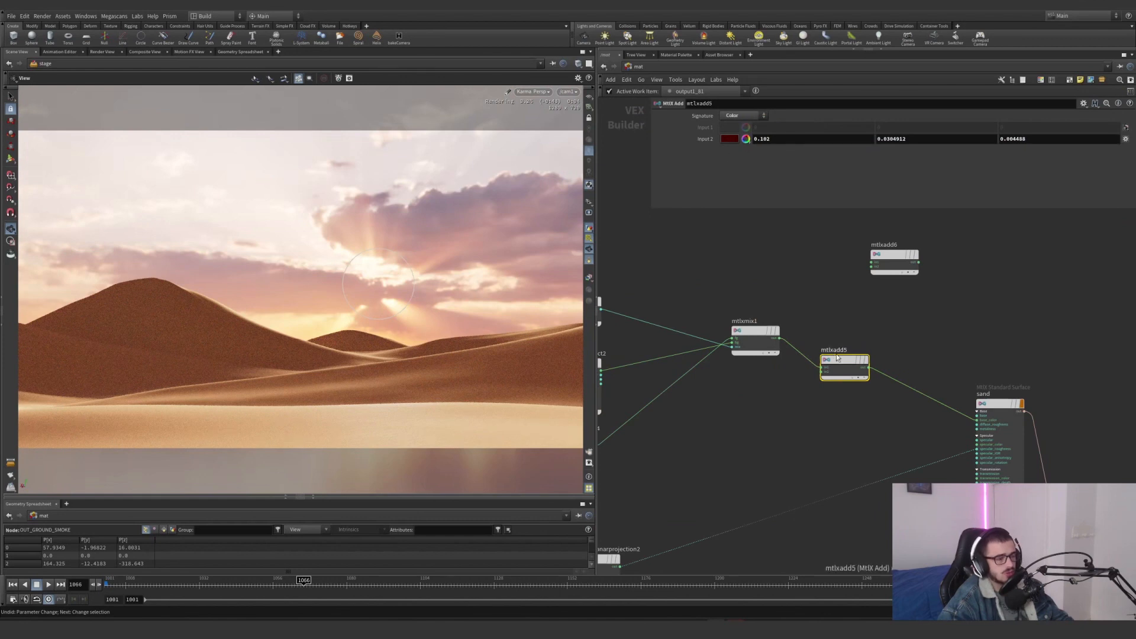
{"action": "mouse_move", "coordinate": [870, 343]}
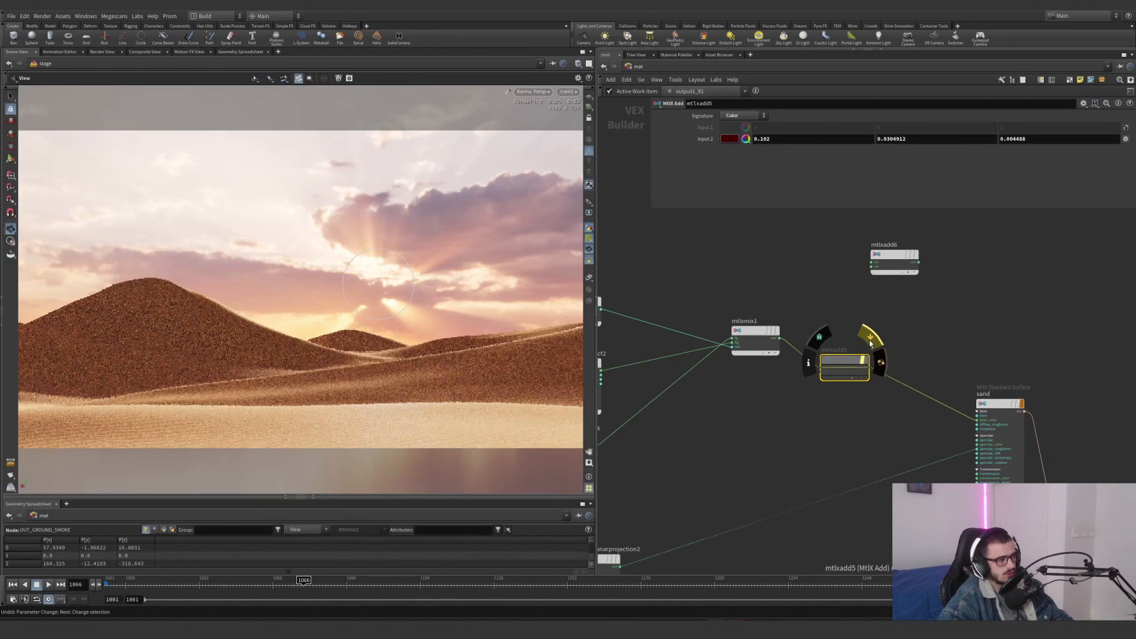
{"action": "left_click_drag", "start_coordinate": [942, 323], "coordinate": [822, 413]}
{"action": "middle_click_drag", "start_coordinate": [836, 446], "coordinate": [801, 386]}
Go back to mtlxmultiply1 in the color branch and check its scale values
{"action": "scroll", "coordinate": [801, 385], "scroll_direction": "down", "scroll_amount": 3}
{"action": "middle_click_drag", "start_coordinate": [645, 441], "coordinate": [775, 433]}
{"action": "left_click_drag", "start_coordinate": [671, 422], "coordinate": [858, 349]}
{"action": "middle_click_drag", "start_coordinate": [714, 342], "coordinate": [733, 383]}
{"action": "left_click_drag", "start_coordinate": [733, 386], "coordinate": [766, 298]}
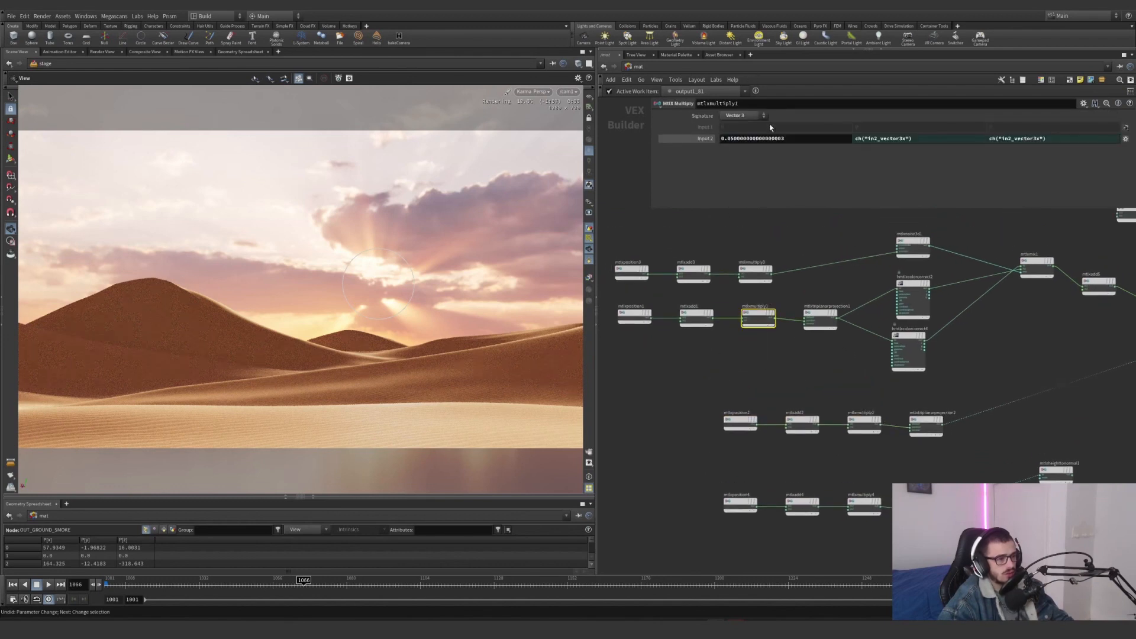
Inspect the roughness textures of mtlxtriplanarprojection2 and follow its connection to the sand shader's specular_roughness input
{"action": "left_click_drag", "start_coordinate": [861, 407], "coordinate": [847, 465]}
{"action": "middle_click_drag", "start_coordinate": [847, 465], "coordinate": [759, 475]}
{"action": "left_click_drag", "start_coordinate": [808, 471], "coordinate": [898, 403]}
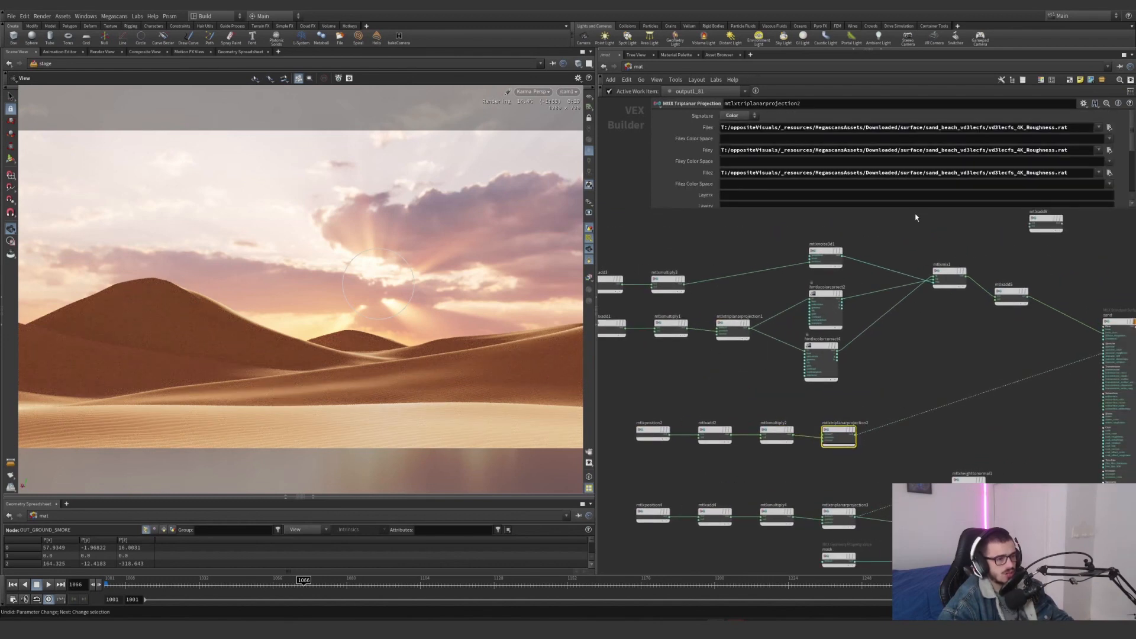
{"action": "middle_click_drag", "start_coordinate": [1111, 356], "coordinate": [970, 367]}
{"action": "scroll", "coordinate": [972, 366], "scroll_direction": "up", "scroll_amount": 5}
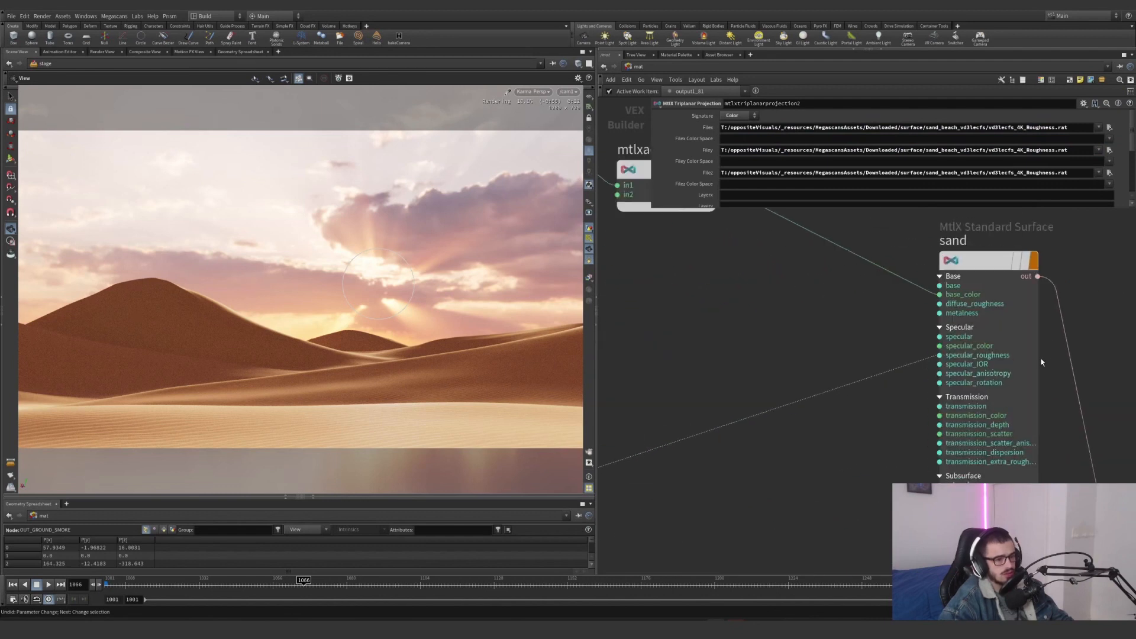
Review the specular parameters of the sand MtlX Standard Surface
{"action": "left_click_drag", "start_coordinate": [1042, 360], "coordinate": [899, 346]}
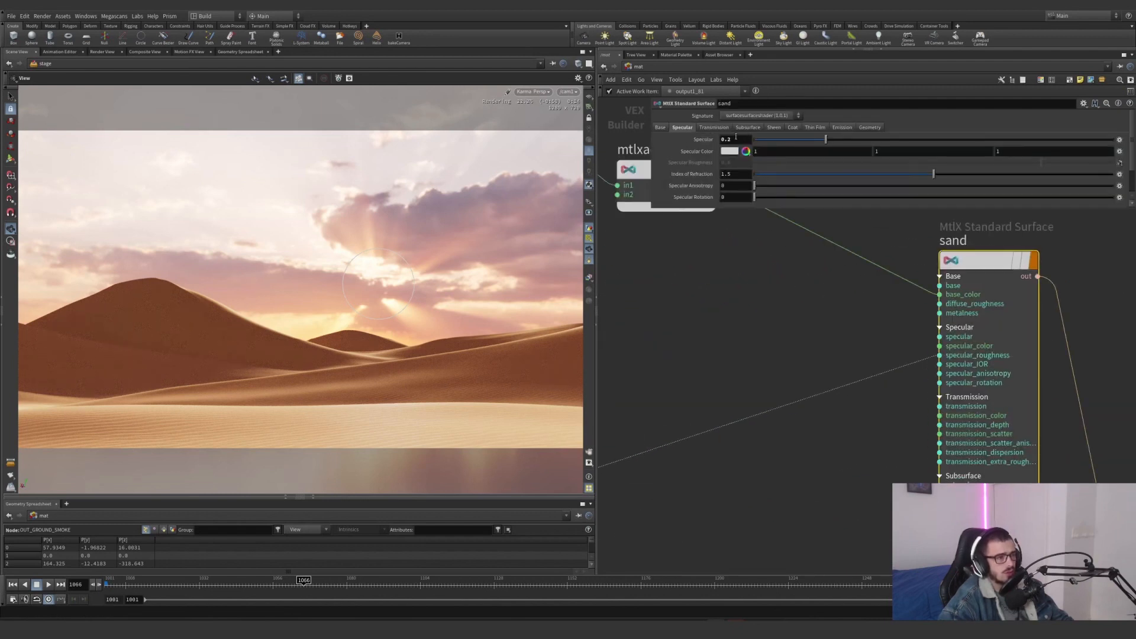
{"action": "left_click_drag", "start_coordinate": [724, 139], "coordinate": [714, 141]}
{"action": "scroll", "coordinate": [687, 167], "scroll_direction": "down", "scroll_amount": 2}
{"action": "scroll", "coordinate": [687, 167], "scroll_direction": "up", "scroll_amount": 2}
{"action": "scroll", "coordinate": [702, 184], "scroll_direction": "down", "scroll_amount": 1}
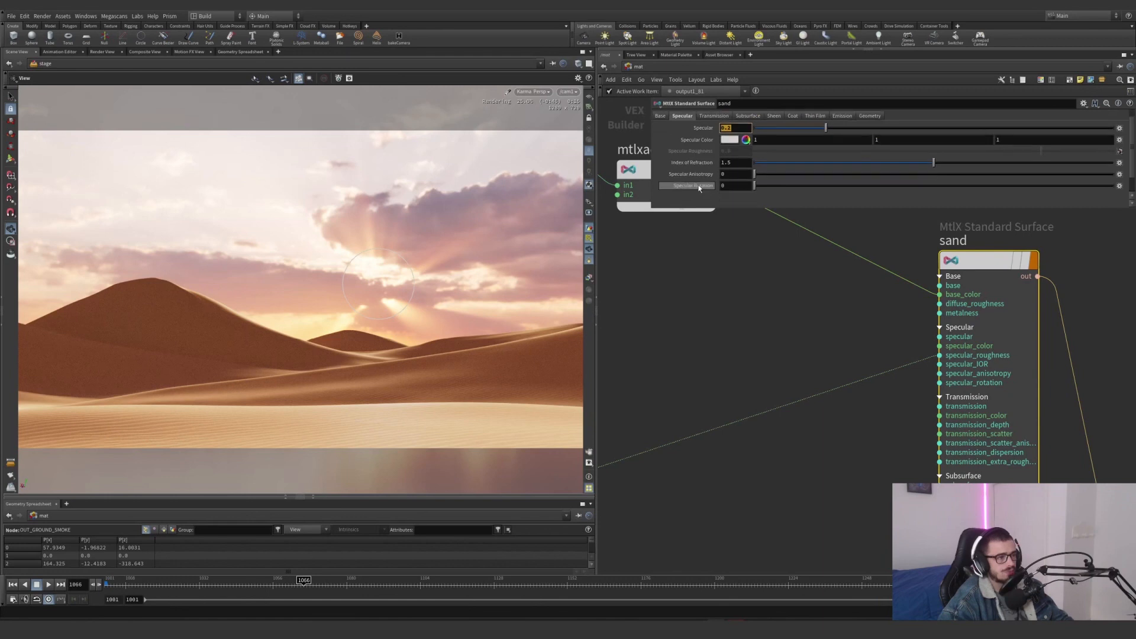
{"action": "scroll", "coordinate": [702, 182], "scroll_direction": "up", "scroll_amount": 1}
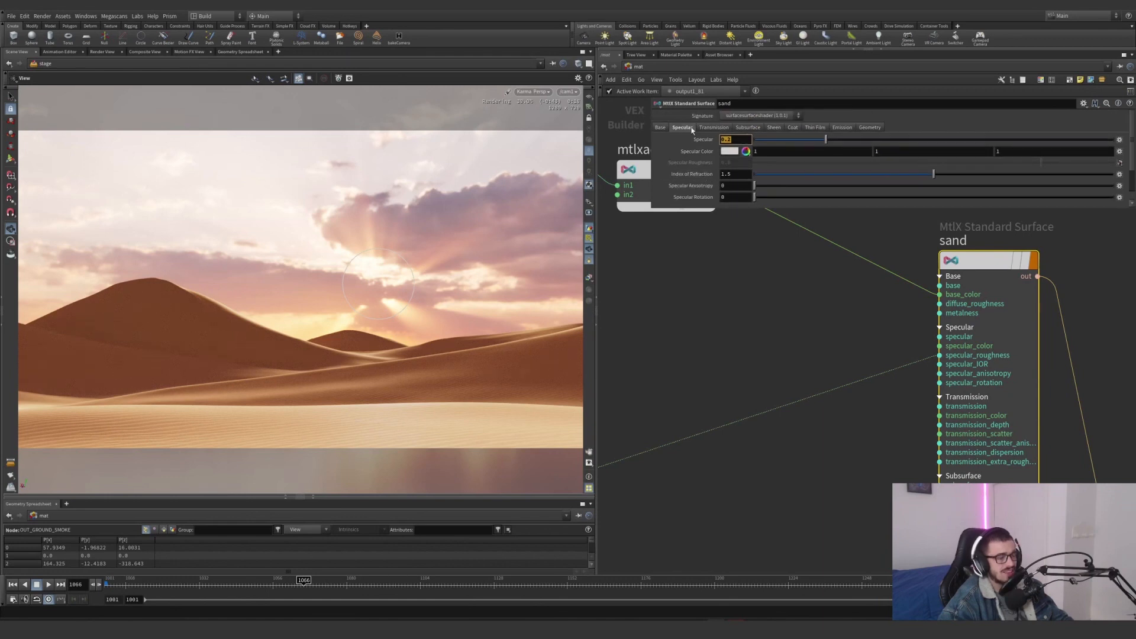
Examine the displacement branch from mtlxposition4 through mtlxadd4 and mtlxmultiply4 to the textures of mtlxtriplanarprojection3
{"action": "scroll", "coordinate": [811, 354], "scroll_direction": "down", "scroll_amount": 5}
{"action": "middle_click_drag", "start_coordinate": [810, 353], "coordinate": [1094, 167]}
{"action": "left_click", "coordinate": [692, 318]}
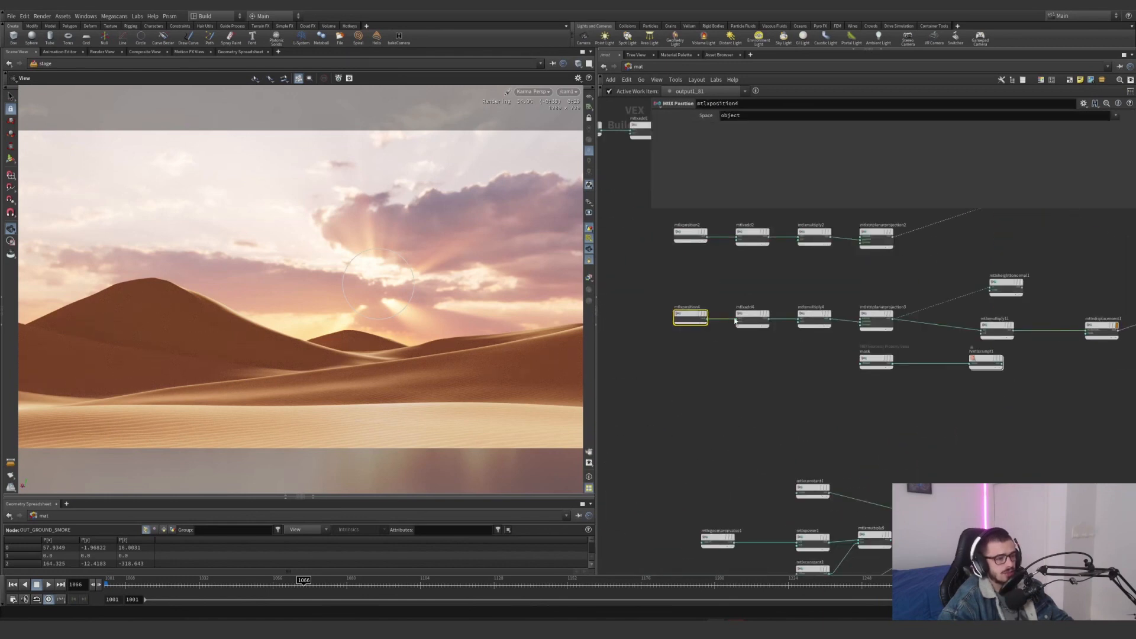
{"action": "left_click", "coordinate": [753, 319]}
{"action": "left_click", "coordinate": [814, 318]}
{"action": "middle_click_drag", "start_coordinate": [814, 331], "coordinate": [743, 356]}
{"action": "left_click", "coordinate": [804, 345]}
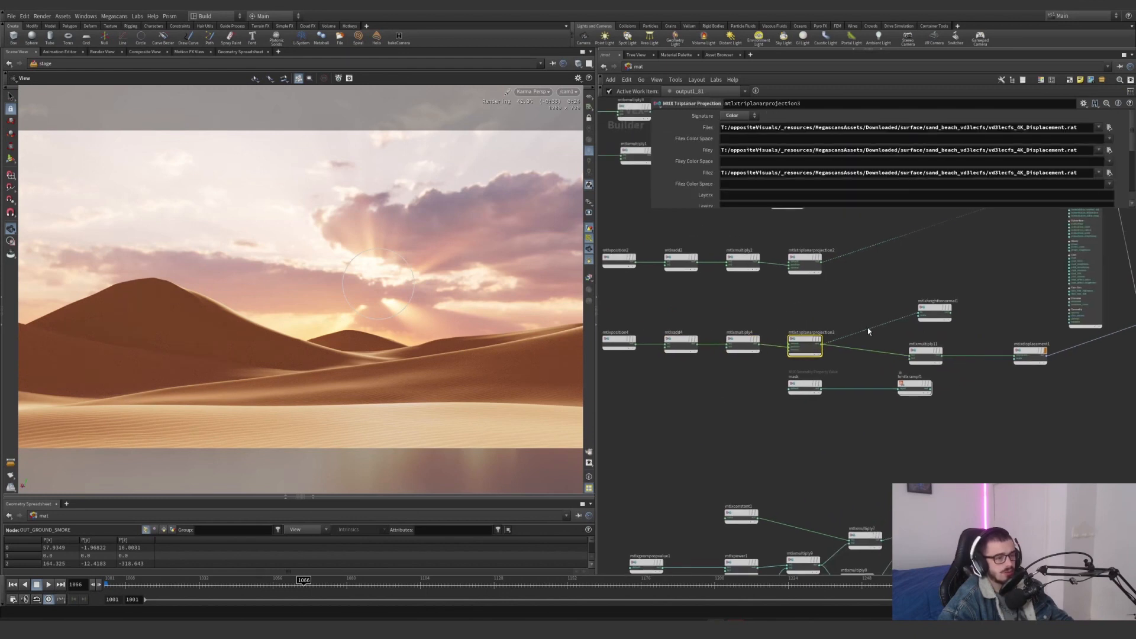
Check the multiplier color of mtlxmultiply11 and the scale of mtlxdisplacement1
{"action": "scroll", "coordinate": [868, 331], "scroll_direction": "up", "scroll_amount": 3}
{"action": "middle_click_drag", "start_coordinate": [852, 414], "coordinate": [809, 400]}
{"action": "left_click", "coordinate": [800, 396]}
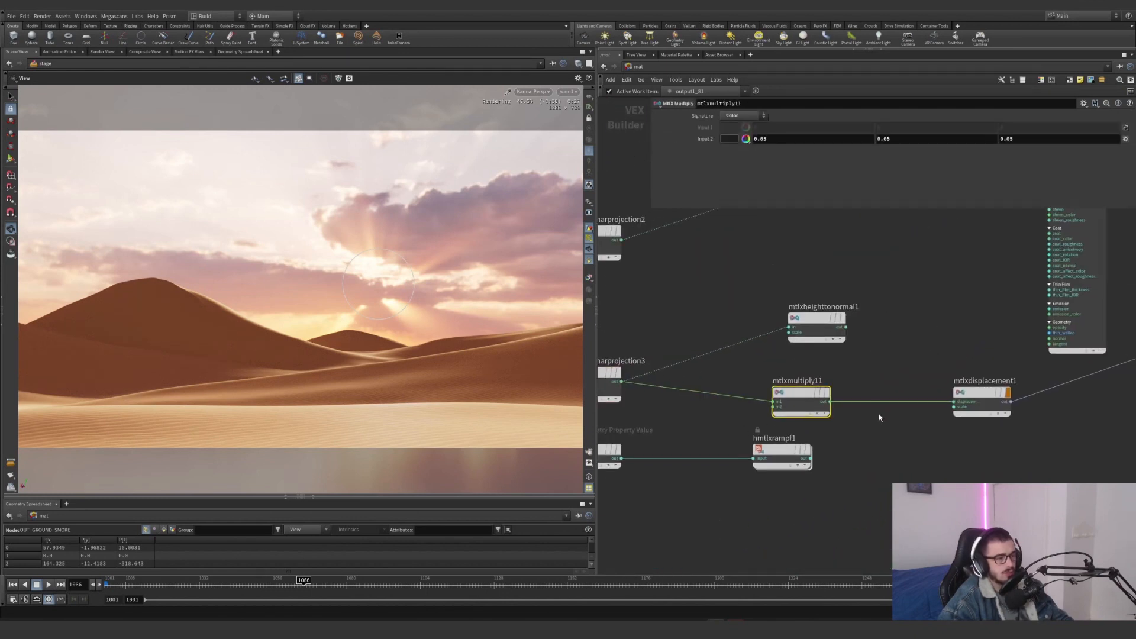
{"action": "middle_click_drag", "start_coordinate": [878, 417], "coordinate": [820, 430]}
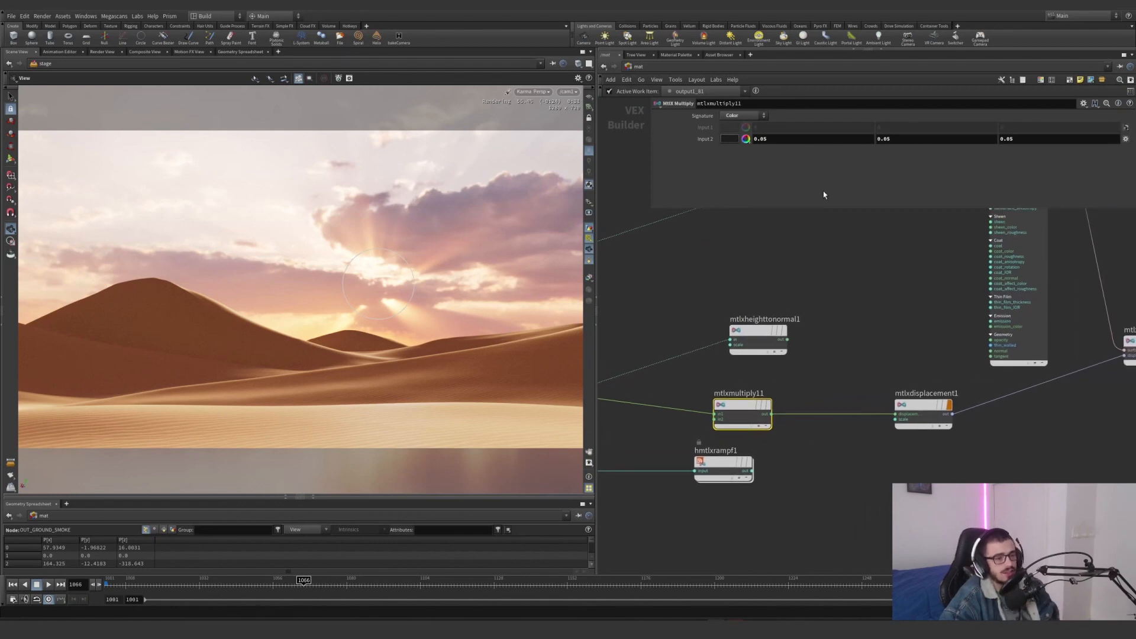
{"action": "left_click", "coordinate": [923, 407]}
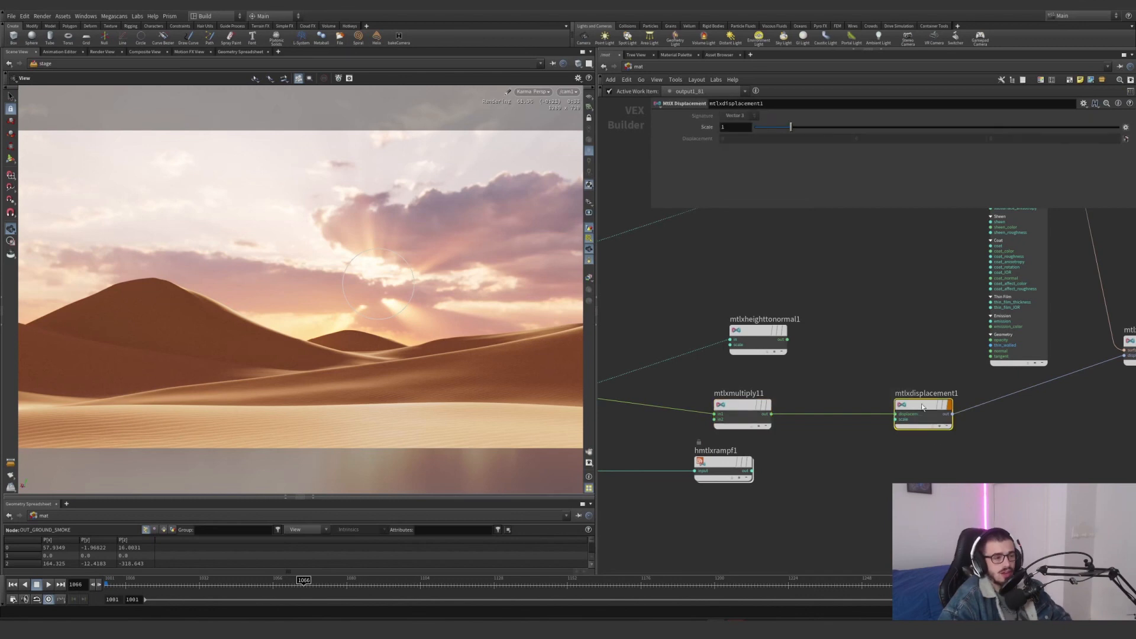
{"action": "left_click", "coordinate": [734, 414]}
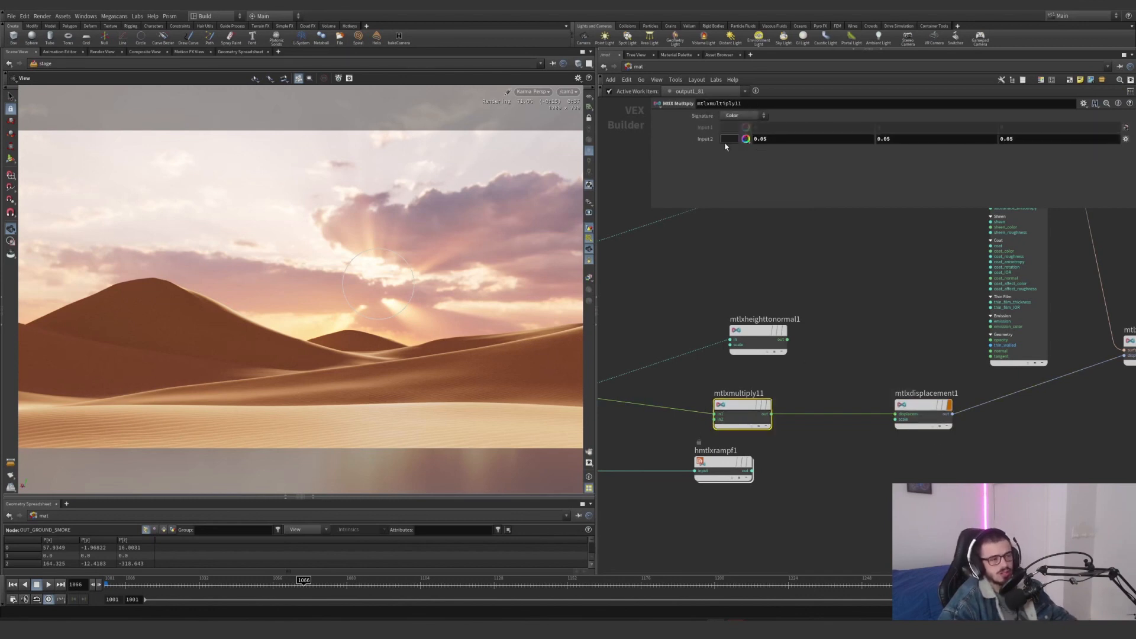
Follow the sand shader and the displacement into mtlxsurfacematerial1 and inspect that node
{"action": "middle_click_drag", "start_coordinate": [831, 320], "coordinate": [713, 332]}
{"action": "middle_click_drag", "start_coordinate": [817, 369], "coordinate": [708, 402]}
{"action": "scroll", "coordinate": [708, 403], "scroll_direction": "down", "scroll_amount": 5}
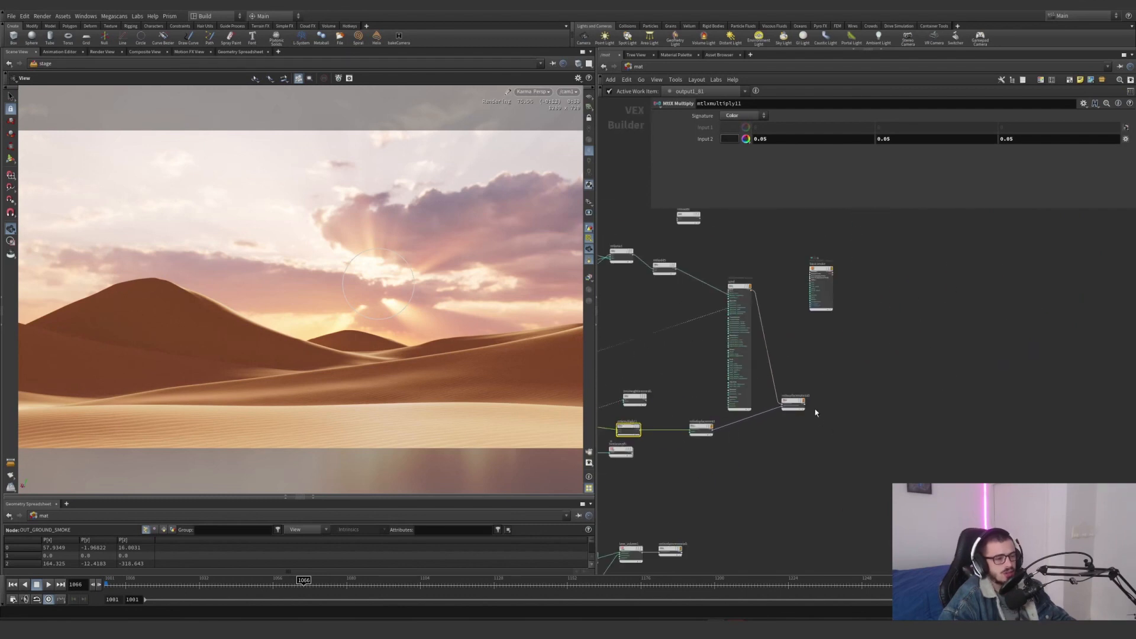
{"action": "scroll", "coordinate": [815, 410], "scroll_direction": "up", "scroll_amount": 5}
{"action": "middle_click_drag", "start_coordinate": [776, 331], "coordinate": [855, 459]}
{"action": "left_click", "coordinate": [701, 238]}
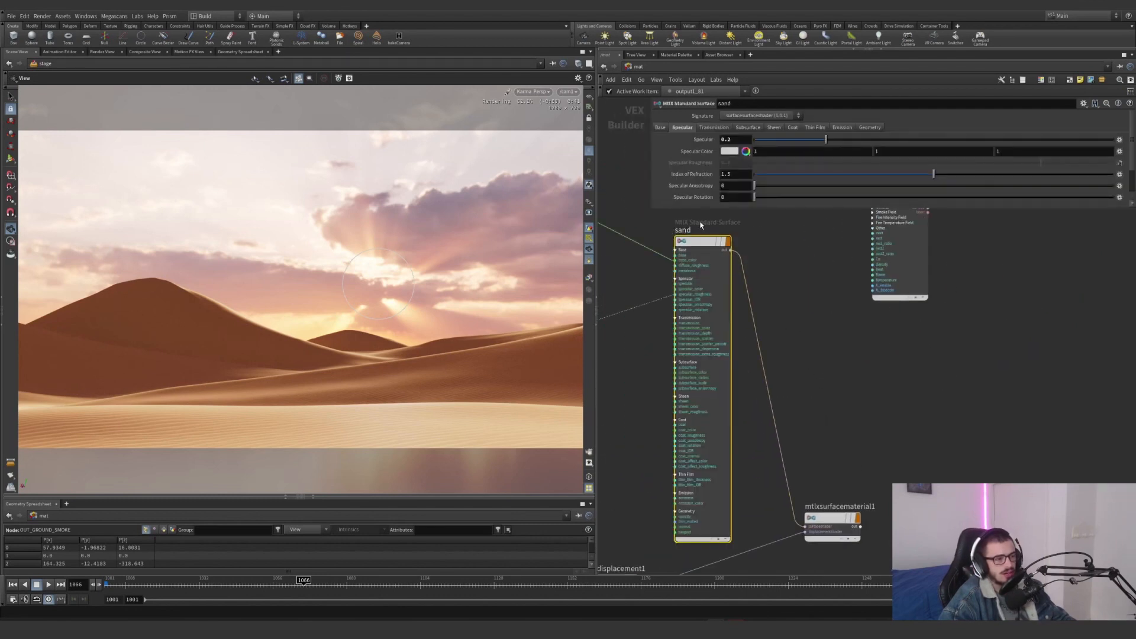
{"action": "scroll", "coordinate": [833, 372], "scroll_direction": "down", "scroll_amount": 2}
{"action": "middle_click_drag", "start_coordinate": [829, 385], "coordinate": [781, 327]}
{"action": "left_click_drag", "start_coordinate": [844, 382], "coordinate": [766, 463]}
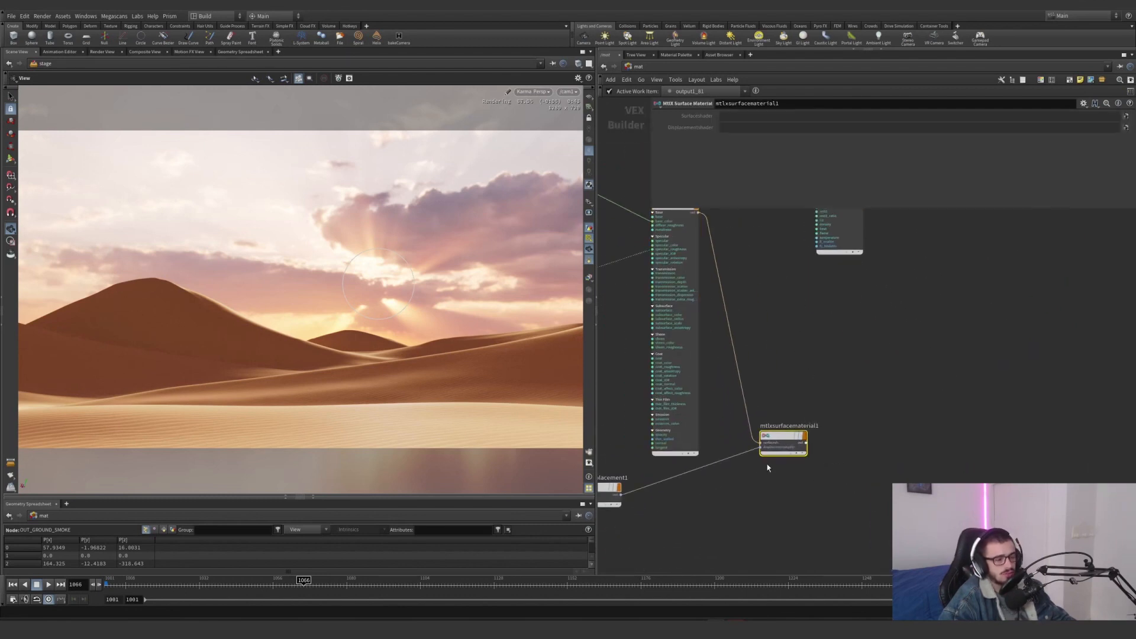
Review the surface material's inputs and survey the complete ground shader network
{"action": "scroll", "coordinate": [767, 464], "scroll_direction": "up", "scroll_amount": 5}
{"action": "left_click_drag", "start_coordinate": [878, 482], "coordinate": [799, 411]}
{"action": "left_click_drag", "start_coordinate": [857, 333], "coordinate": [733, 450]}
{"action": "left_click_drag", "start_coordinate": [929, 334], "coordinate": [745, 464]}
{"action": "left_click_drag", "start_coordinate": [895, 333], "coordinate": [702, 509]}
{"action": "scroll", "coordinate": [852, 366], "scroll_direction": "down", "scroll_amount": 5}
{"action": "middle_click_drag", "start_coordinate": [871, 375], "coordinate": [981, 322]}
{"action": "scroll", "coordinate": [976, 324], "scroll_direction": "down", "scroll_amount": 3}
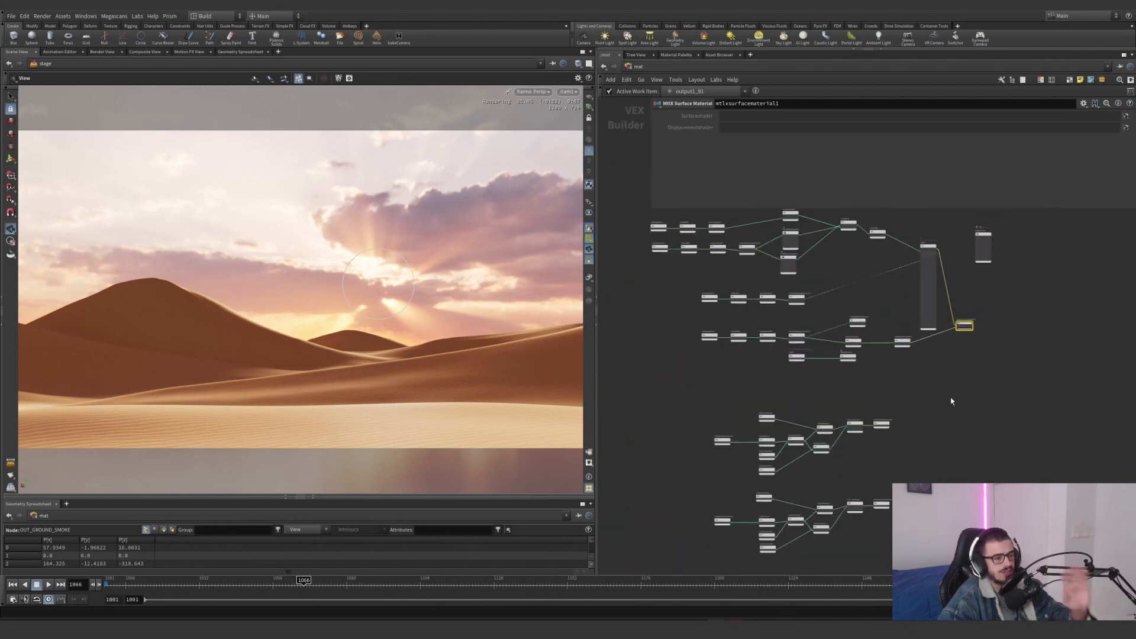
{"action": "middle_click_drag", "start_coordinate": [953, 400], "coordinate": [958, 478]}
Leave the material network through the object level and return to the stage network
{"action": "left_click", "coordinate": [636, 66]}
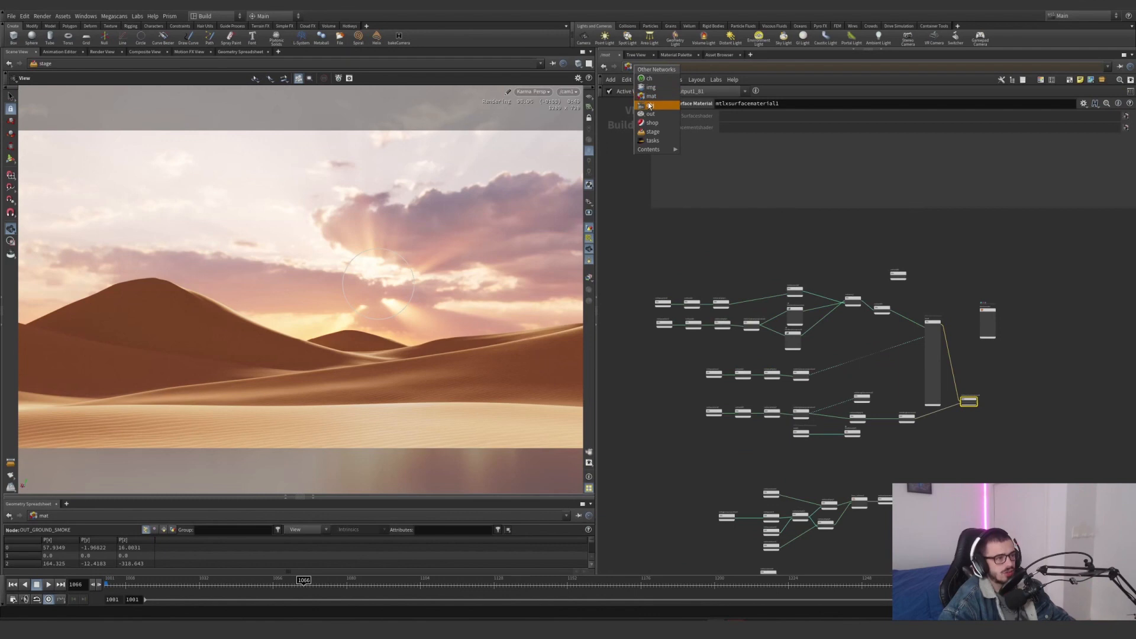
{"action": "left_click", "coordinate": [638, 67]}
{"action": "left_click", "coordinate": [638, 67]}
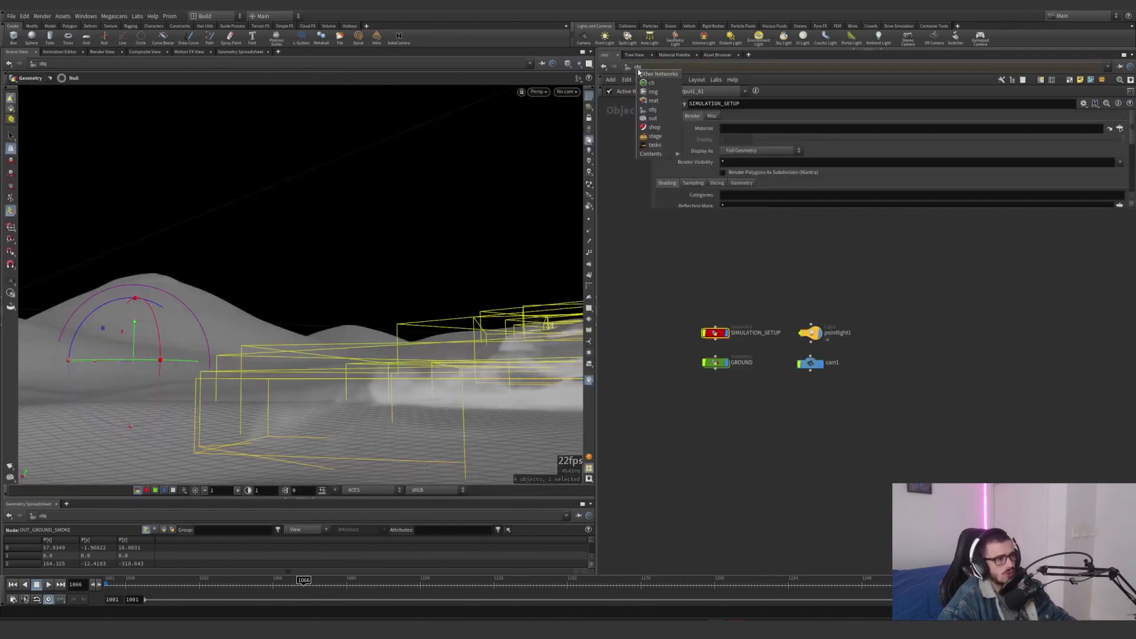
{"action": "left_click", "coordinate": [654, 138]}
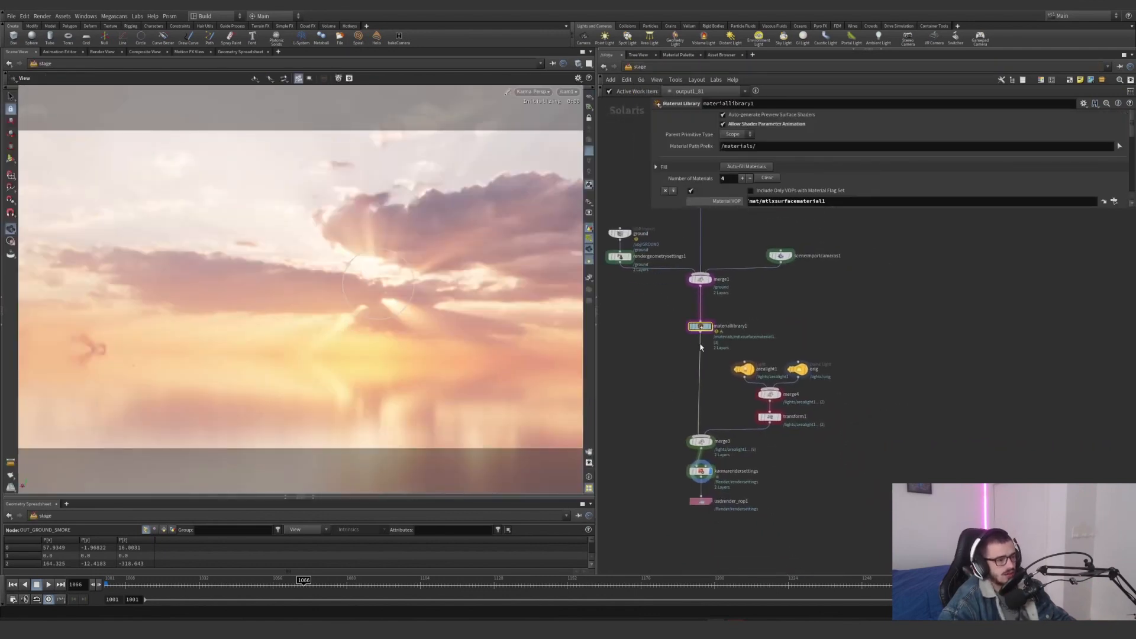
Inspect the arealight1 light and the orig dome light, enlarging the parameter area to show all of orig's base properties
{"action": "middle_click_drag", "start_coordinate": [720, 424], "coordinate": [712, 385]}
{"action": "scroll", "coordinate": [777, 400], "scroll_direction": "up", "scroll_amount": 4}
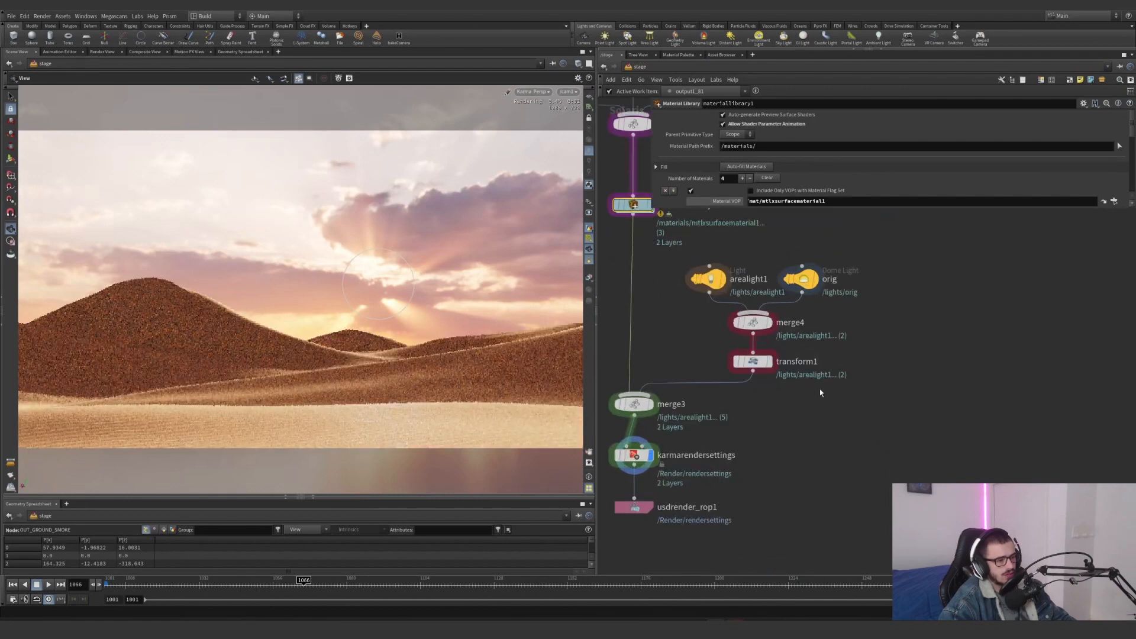
{"action": "middle_click_drag", "start_coordinate": [819, 389], "coordinate": [812, 437]}
{"action": "left_click_drag", "start_coordinate": [686, 370], "coordinate": [713, 296]}
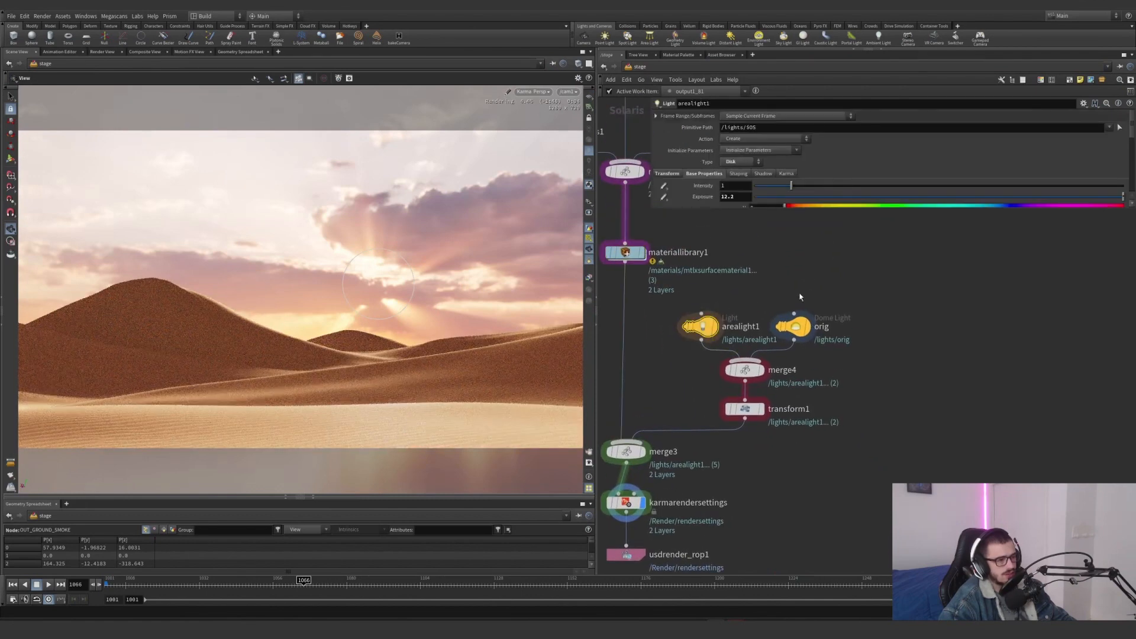
{"action": "left_click", "coordinate": [793, 326]}
{"action": "left_click", "coordinate": [702, 162]}
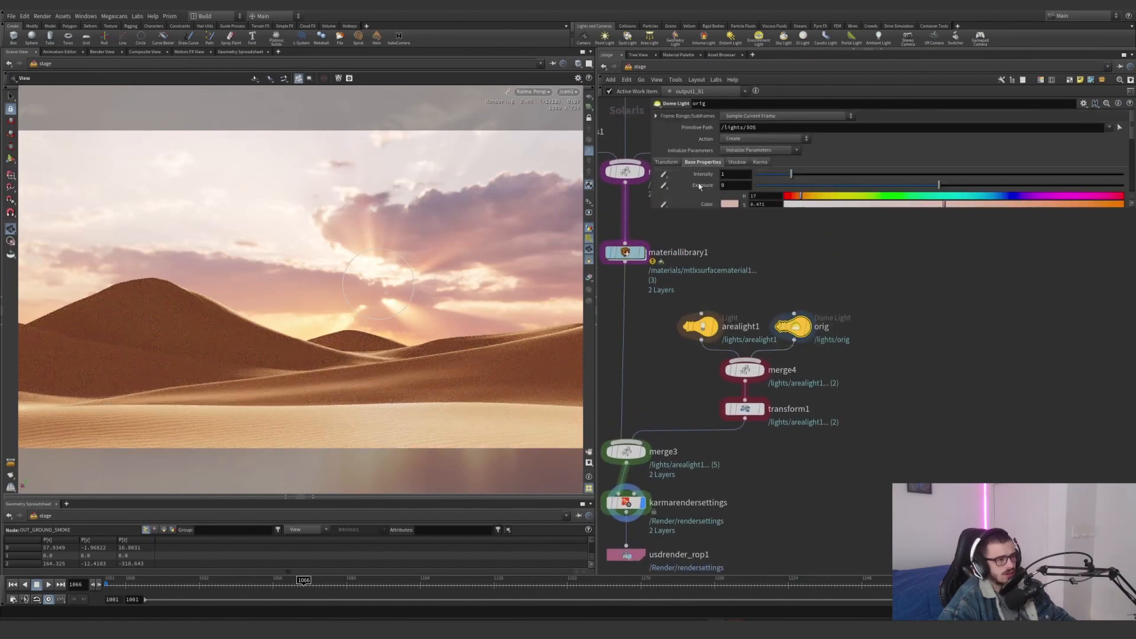
{"action": "left_click_drag", "start_coordinate": [652, 209], "coordinate": [772, 418]}
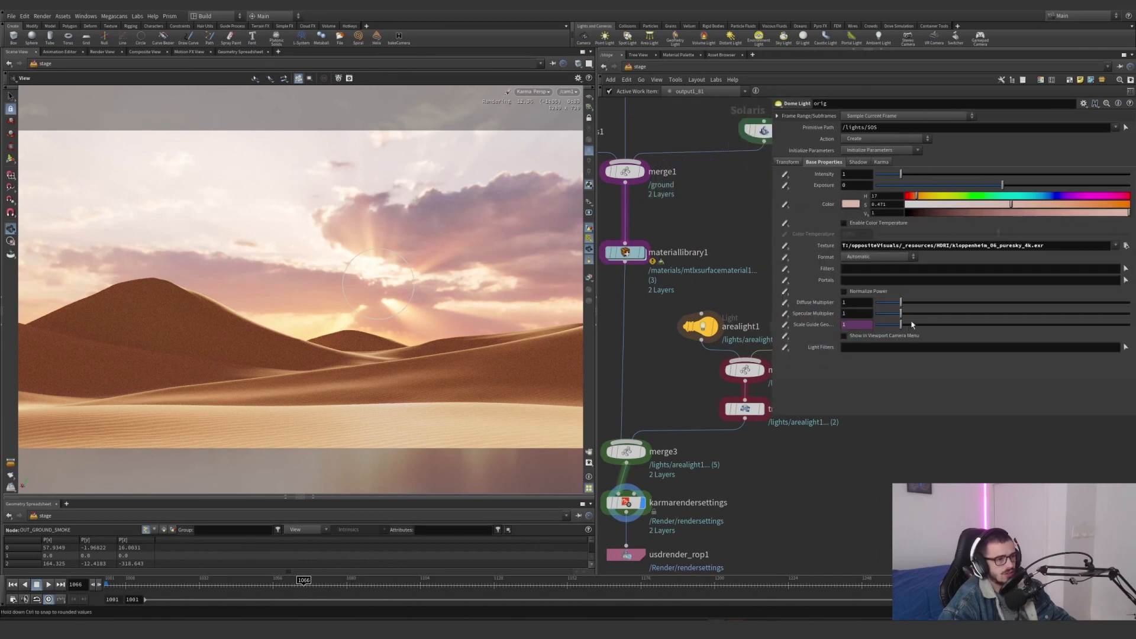
{"action": "middle_click_drag", "start_coordinate": [850, 453], "coordinate": [745, 488]}
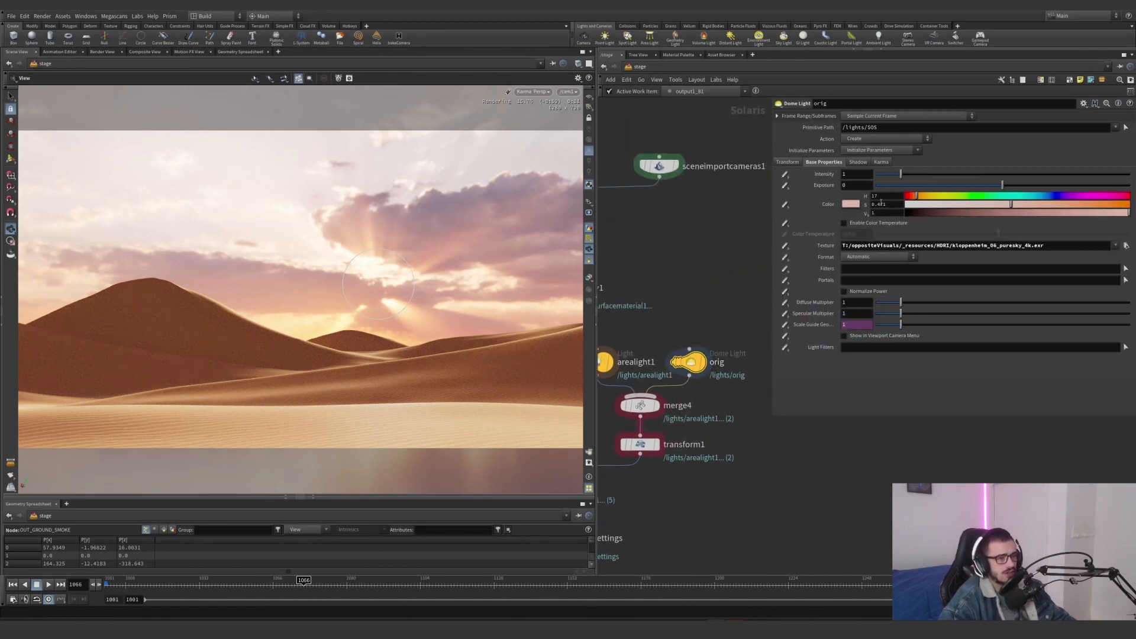
Try an intensity of 0 on the orig dome light and undo the change
{"action": "double_click", "coordinate": [856, 174]}
{"action": "type", "text": "0"}
{"action": "key", "text": "Return"}
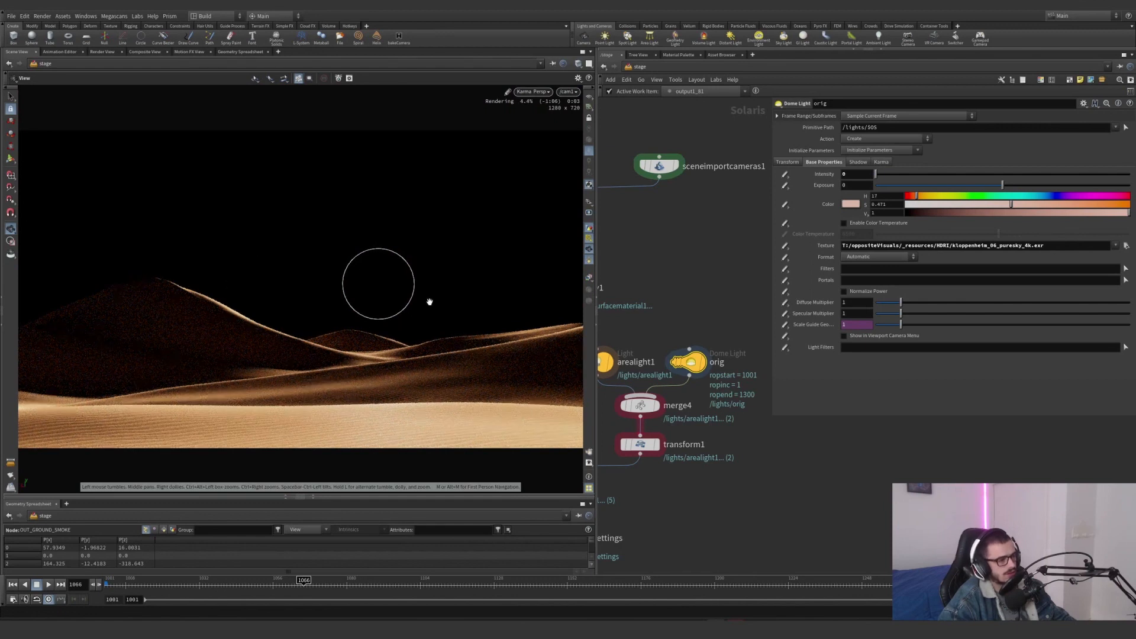
{"action": "key", "text": "ctrl+z"}
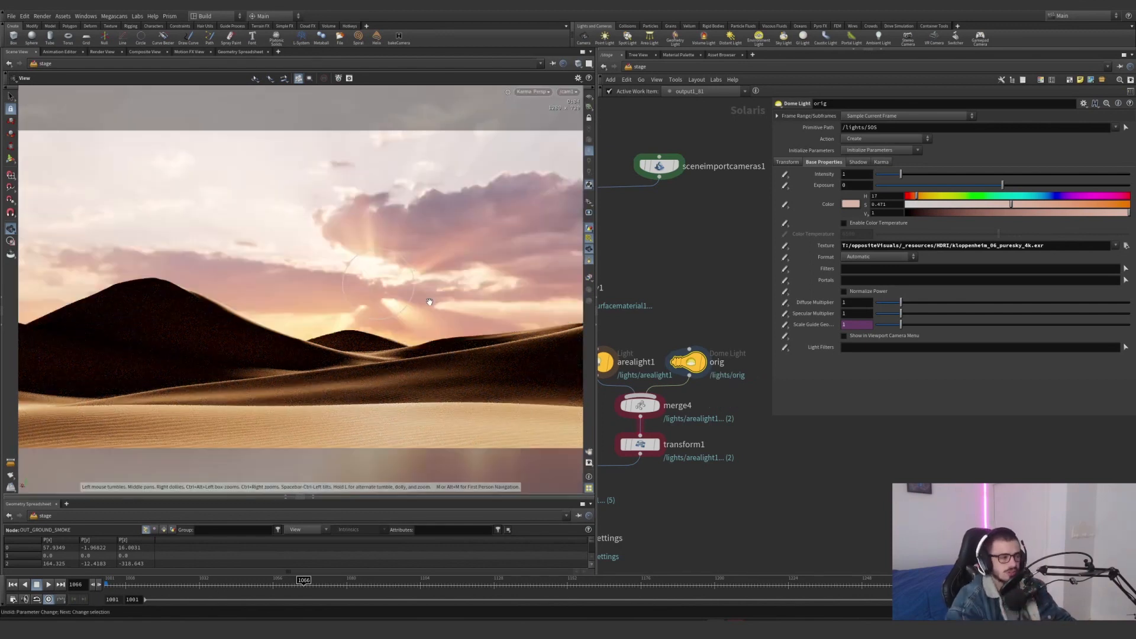
Select arealight1, try an intensity of 0 on it and undo the change
{"action": "middle_click_drag", "start_coordinate": [681, 266], "coordinate": [738, 253]}
{"action": "left_click", "coordinate": [653, 347]}
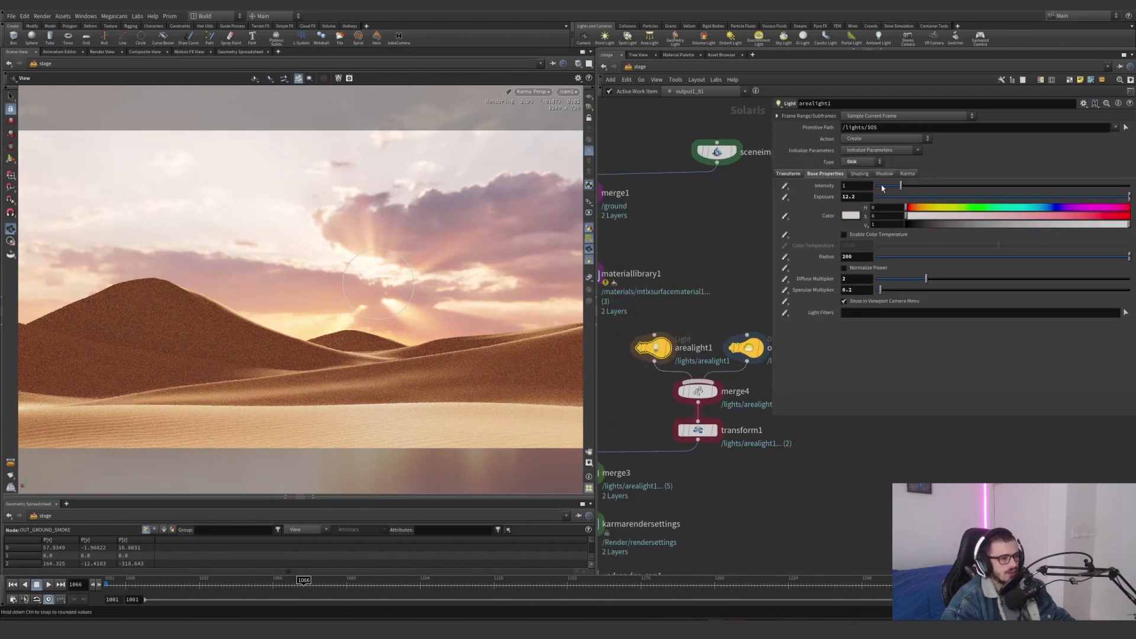
{"action": "left_click_drag", "start_coordinate": [882, 188], "coordinate": [870, 188]}
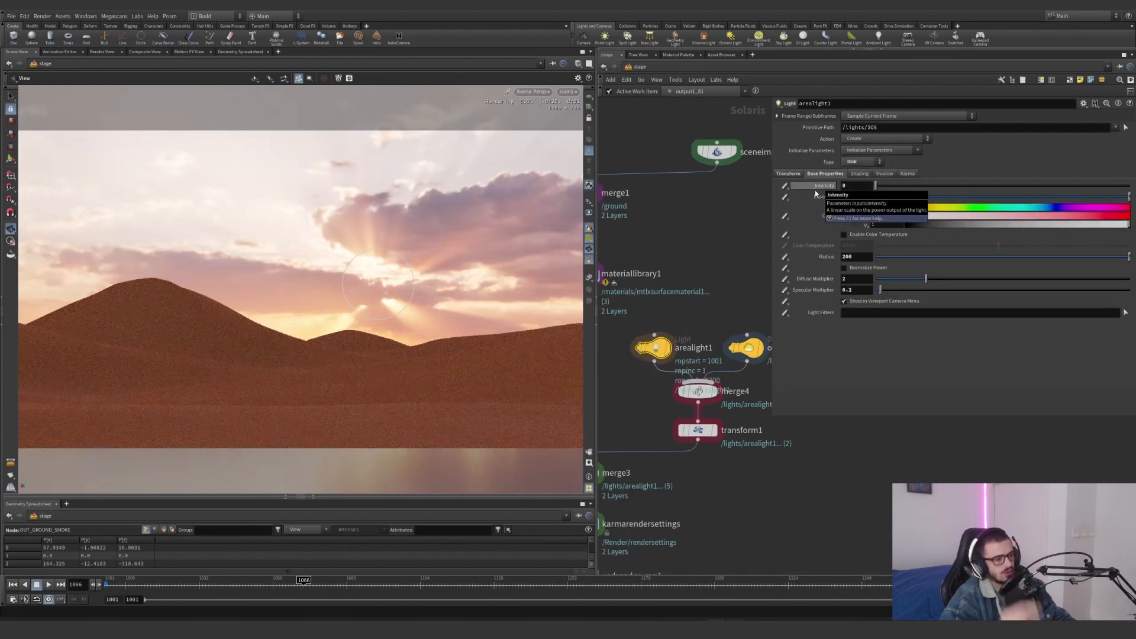
{"action": "key", "text": "ctrl+z"}
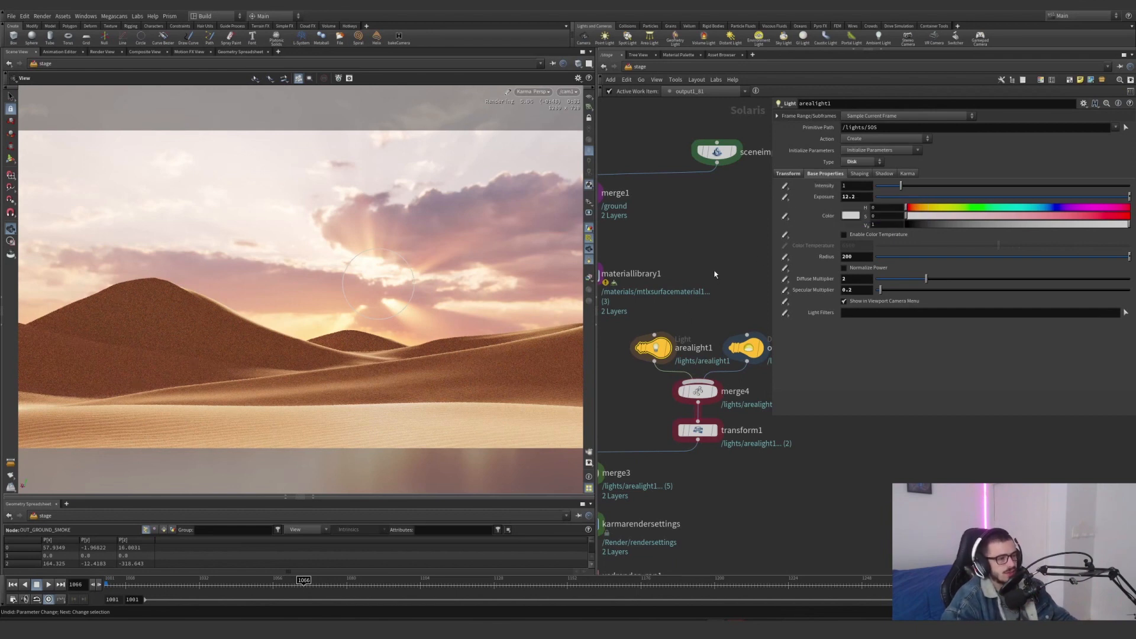
Show arealight1's light handle, switch the display to merge4 and look around the lights and sky in free view
{"action": "left_click_drag", "start_coordinate": [641, 364], "coordinate": [641, 365]}
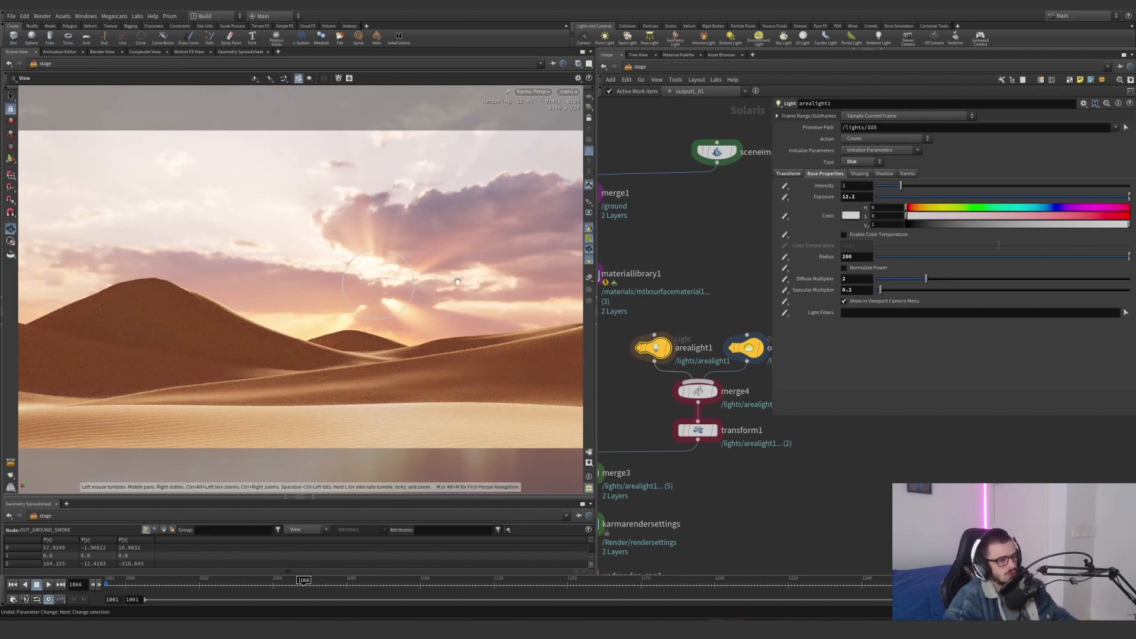
{"action": "key", "text": "Return"}
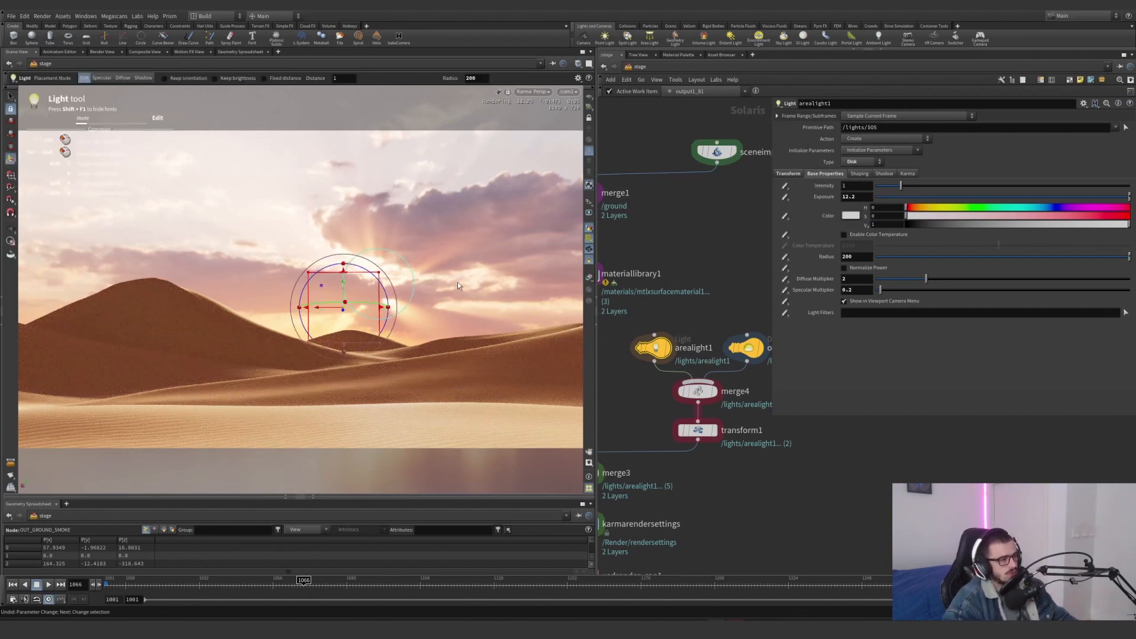
{"action": "left_click", "coordinate": [715, 391]}
{"action": "left_click", "coordinate": [699, 391]}
{"action": "left_click_drag", "start_coordinate": [341, 318], "coordinate": [106, 365]}
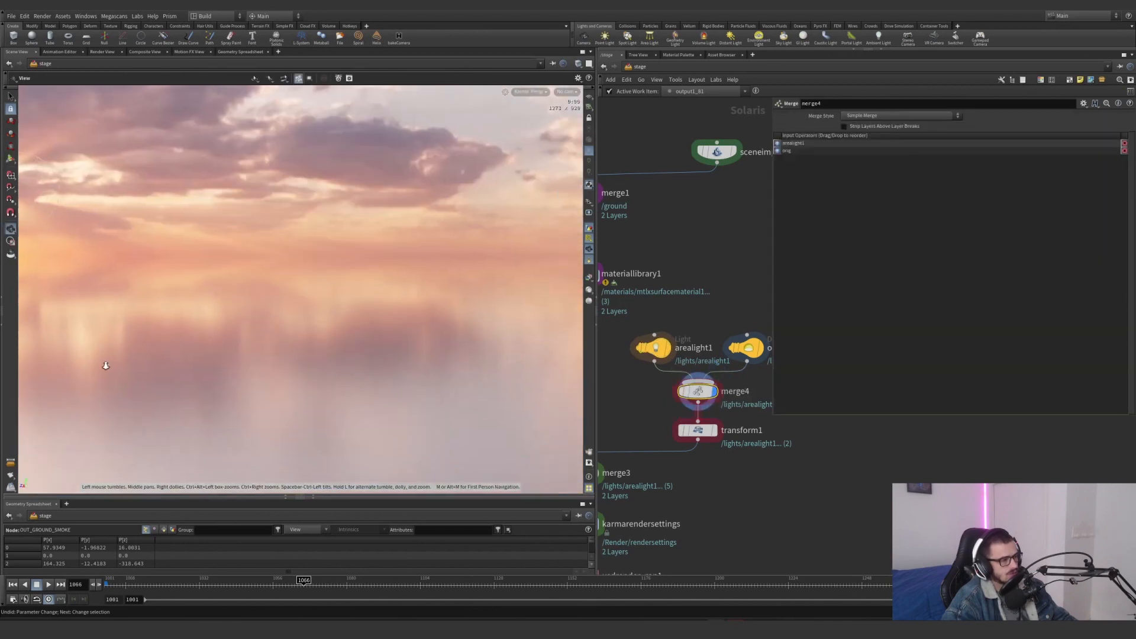
{"action": "left_click", "coordinate": [566, 92]}
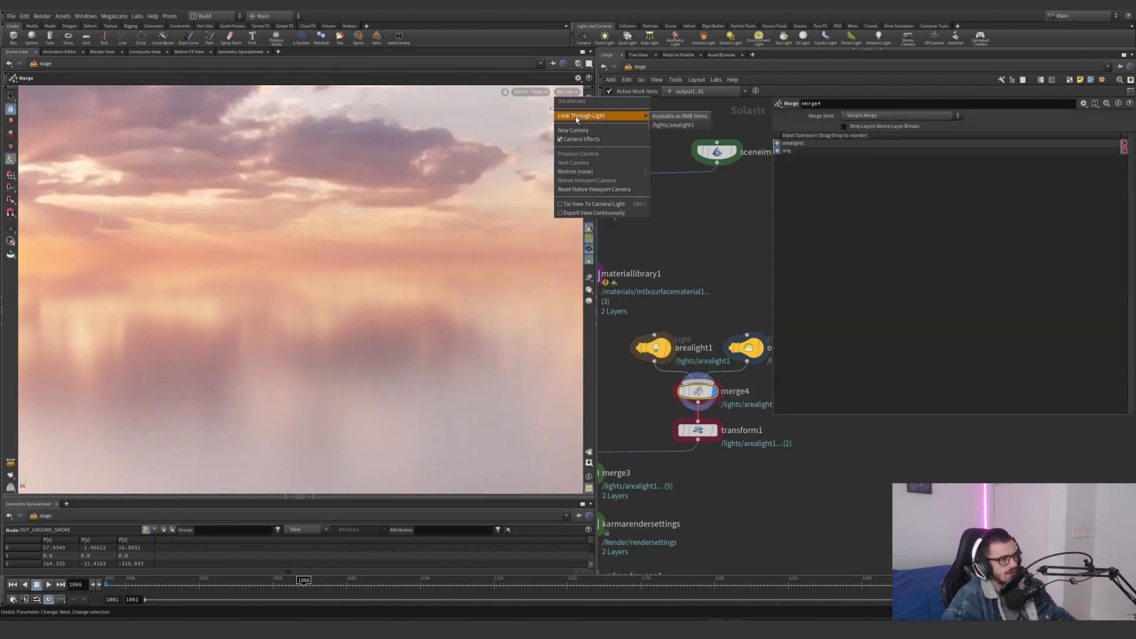
{"action": "left_click", "coordinate": [179, 262]}
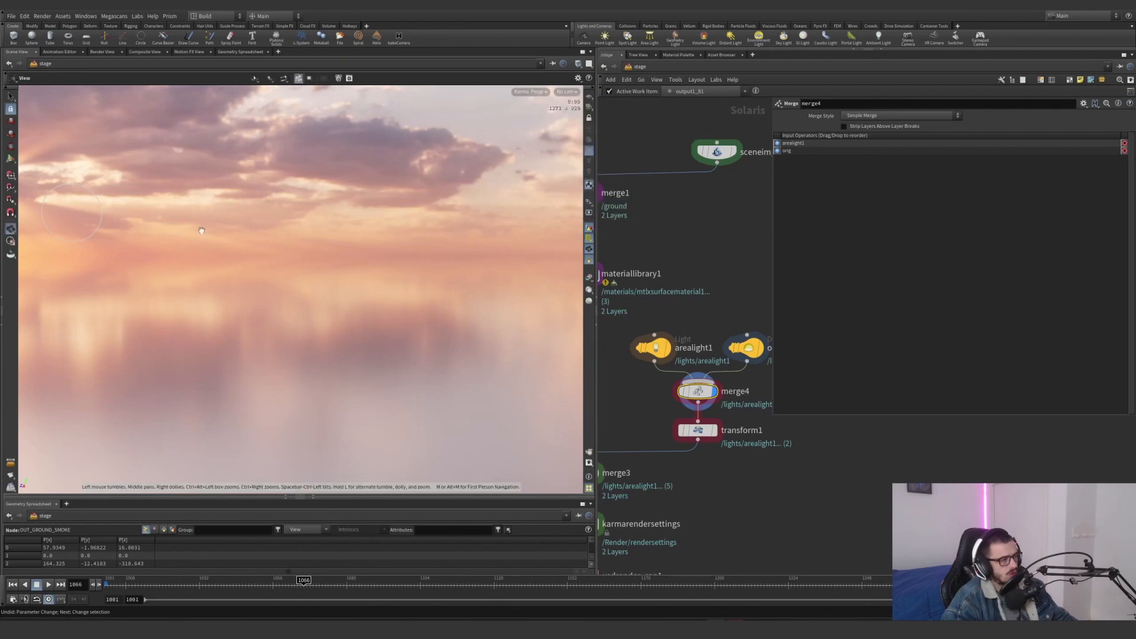
{"action": "mouse_move", "coordinate": [260, 248]}
{"action": "left_mouse_down", "text": "alt"}
{"action": "mouse_move", "coordinate": [191, 231]}
{"action": "mouse_move", "coordinate": [270, 246]}
{"action": "left_mouse_up", "text": "alt"}
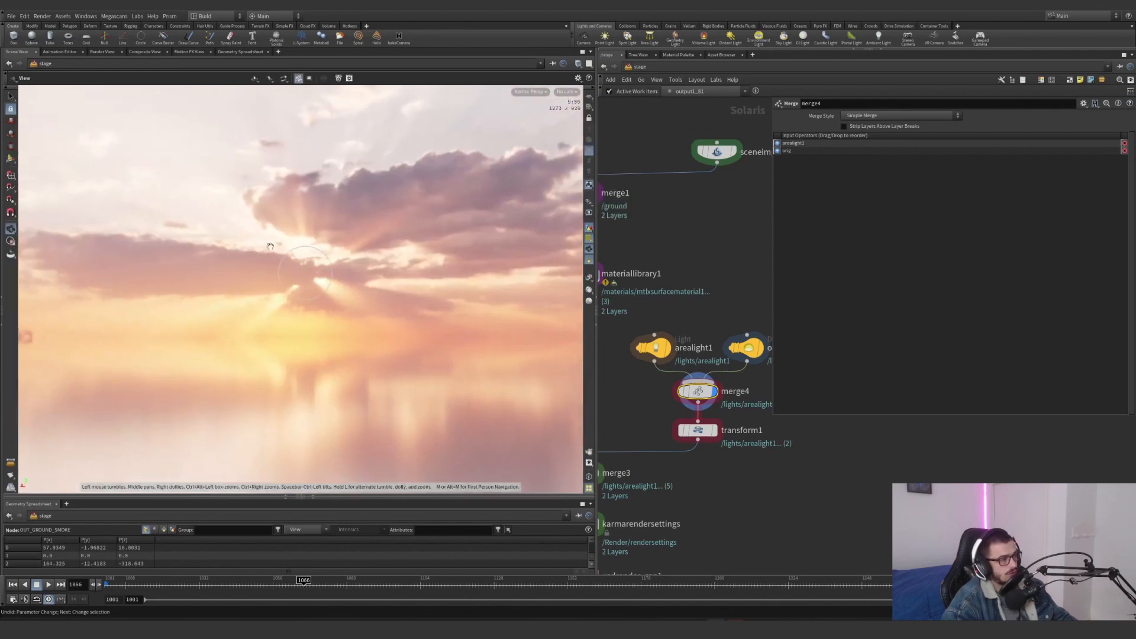
{"action": "left_click", "coordinate": [567, 92]}
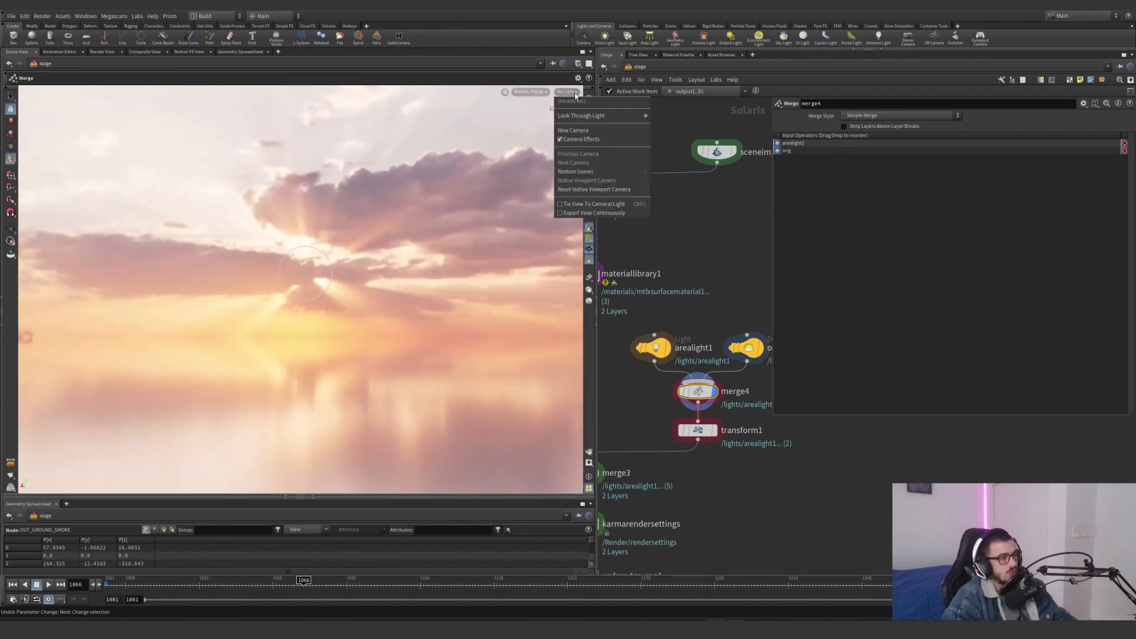
Display merge3, select transform1 and look through the cam1 camera
{"action": "left_click", "coordinate": [645, 393]}
{"action": "middle_click_drag", "start_coordinate": [644, 392], "coordinate": [604, 368]}
{"action": "left_click", "coordinate": [688, 422]}
{"action": "left_click", "coordinate": [688, 424]}
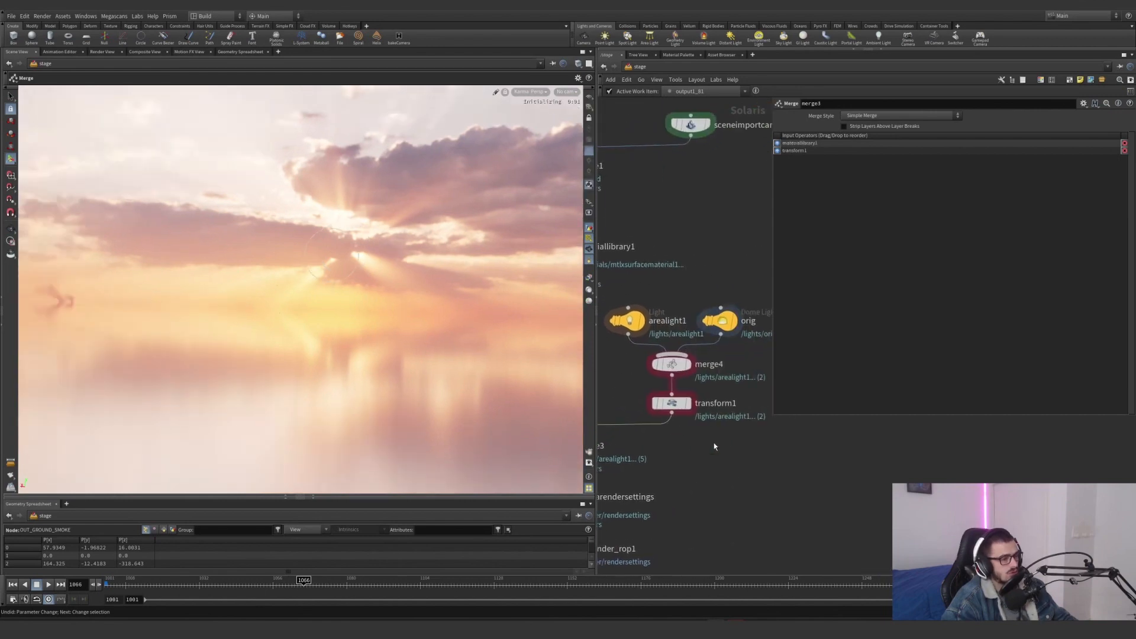
{"action": "left_click_drag", "start_coordinate": [713, 444], "coordinate": [632, 395]}
{"action": "left_click", "coordinate": [566, 92]}
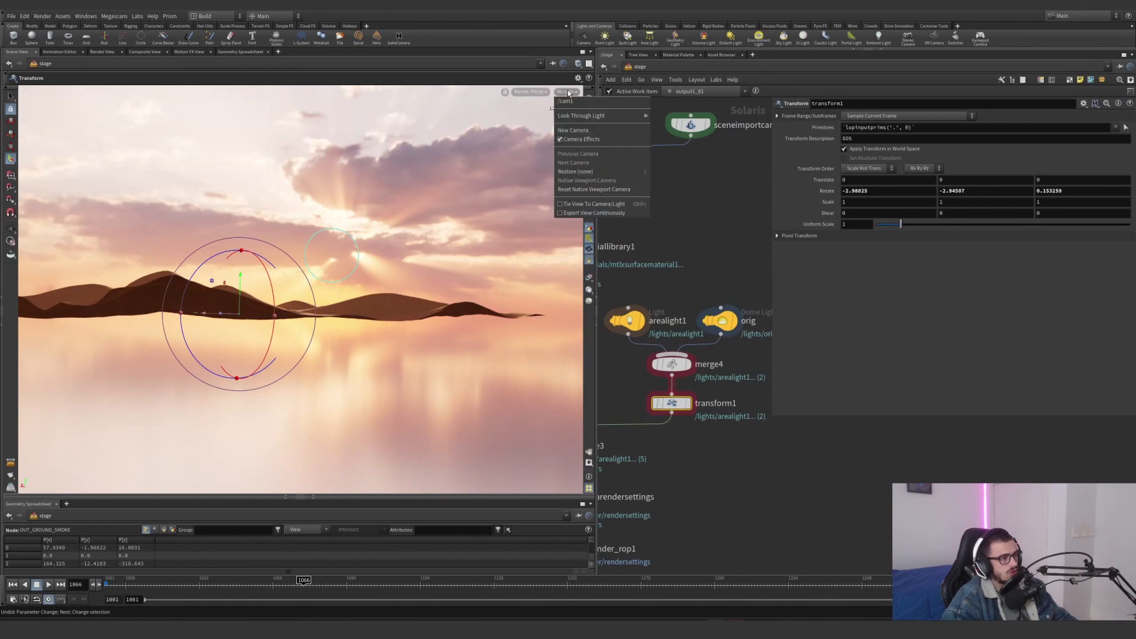
{"action": "left_click", "coordinate": [591, 116]}
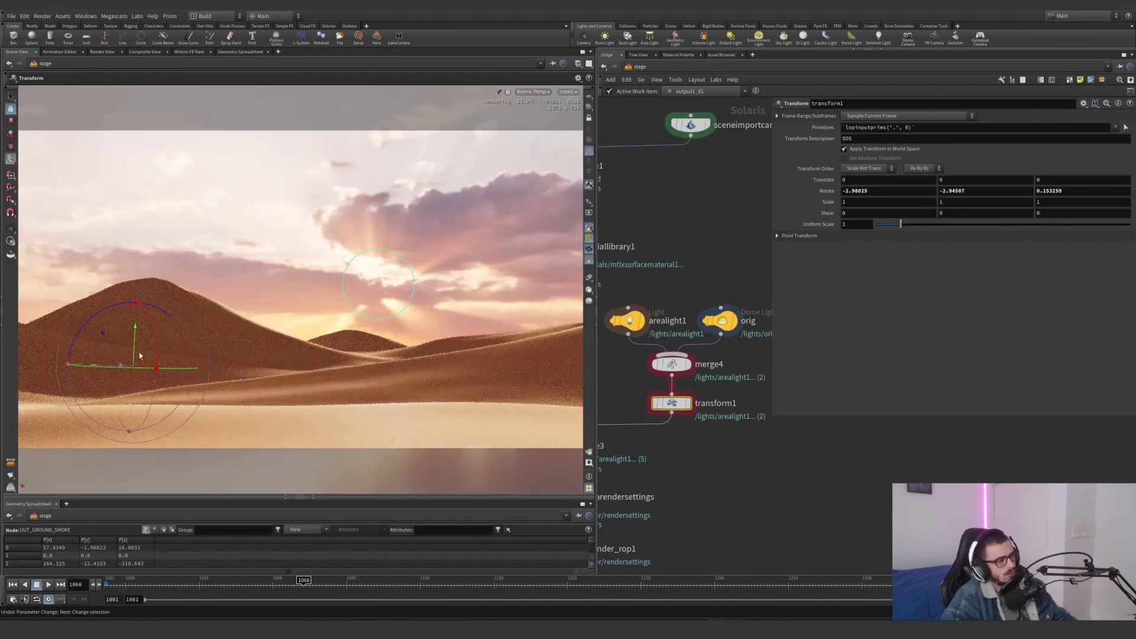
Try rotating both lights with transform1's rotation handle and undo the rotations
{"action": "left_click_drag", "start_coordinate": [87, 369], "coordinate": [114, 381]}
{"action": "left_click_drag", "start_coordinate": [92, 325], "coordinate": [95, 341]}
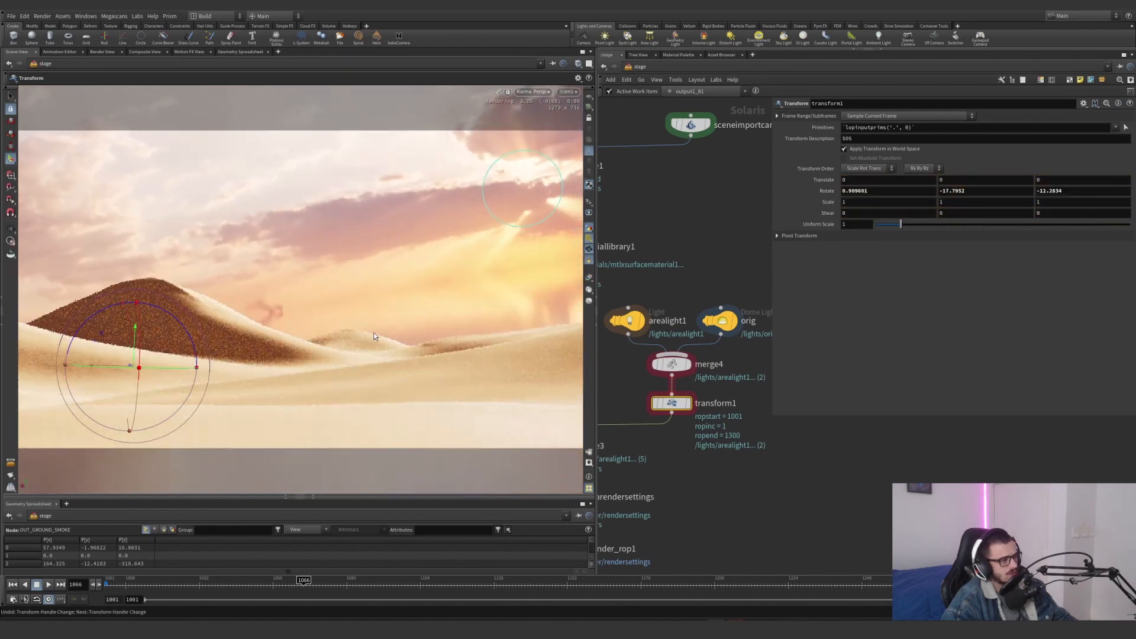
{"action": "key", "text": "ctrl+z"}
{"action": "key", "text": "ctrl+z"}
Select sceneimportcameras1 and check which camera object it imports into the stage
{"action": "scroll", "coordinate": [700, 356], "scroll_direction": "down", "scroll_amount": 8}
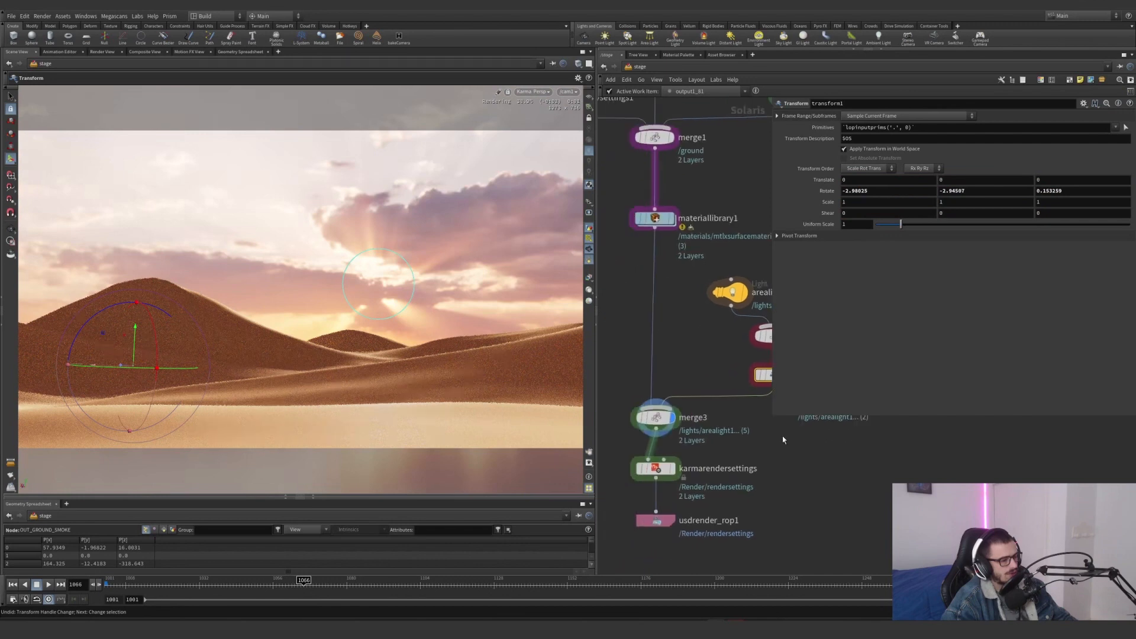
{"action": "middle_click_drag", "start_coordinate": [704, 351], "coordinate": [659, 362]}
{"action": "left_click", "coordinate": [706, 359]}
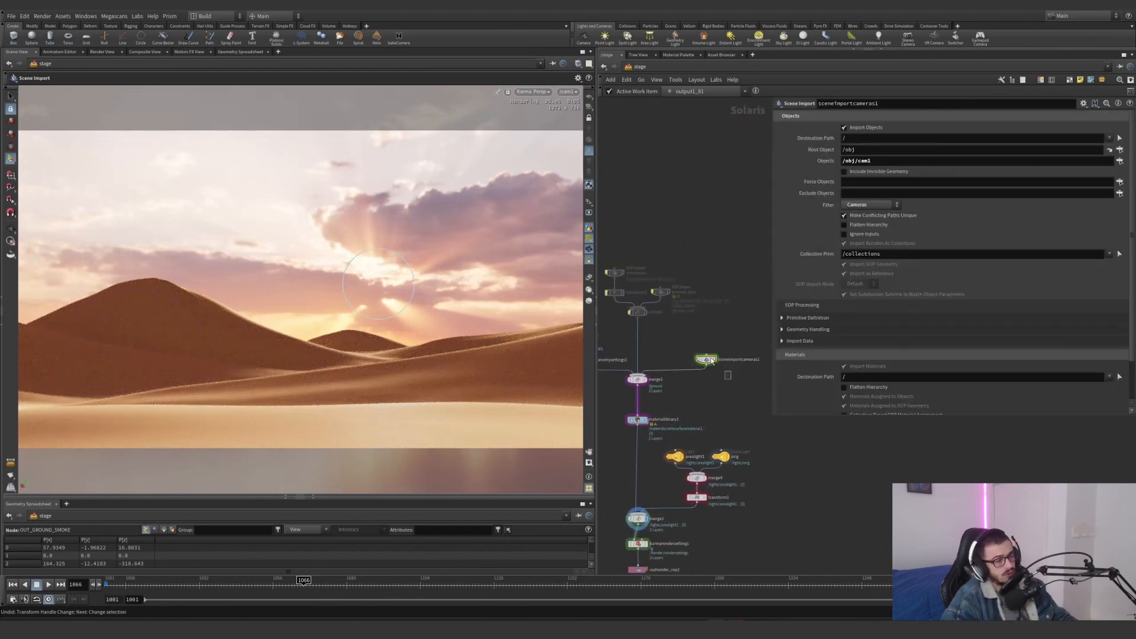
{"action": "left_click_drag", "start_coordinate": [874, 162], "coordinate": [811, 158]}
Enable the bypassed shockwave, transform2, ground_dust and merge5 nodes and narrow the parameter area to uncover the network
{"action": "middle_click_drag", "start_coordinate": [696, 321], "coordinate": [745, 340]}
{"action": "left_click_drag", "start_coordinate": [745, 341], "coordinate": [634, 264]}
{"action": "key", "text": "b"}
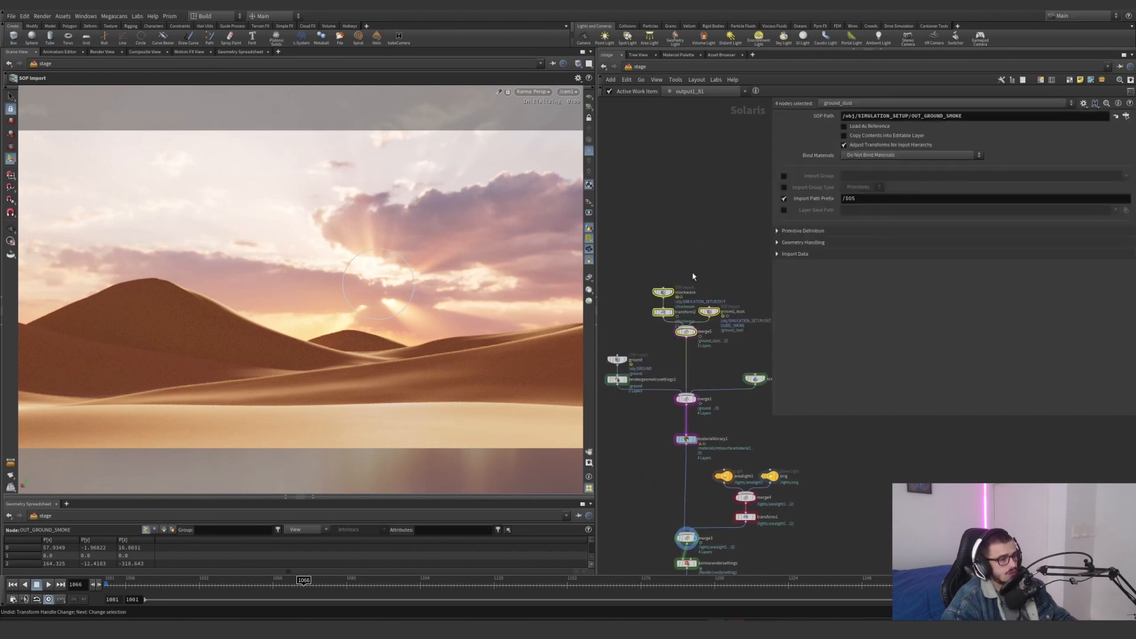
{"action": "scroll", "coordinate": [693, 276], "scroll_direction": "up", "scroll_amount": 4}
{"action": "scroll", "coordinate": [693, 276], "scroll_direction": "down", "scroll_amount": 3}
{"action": "scroll", "coordinate": [731, 314], "scroll_direction": "up", "scroll_amount": 4}
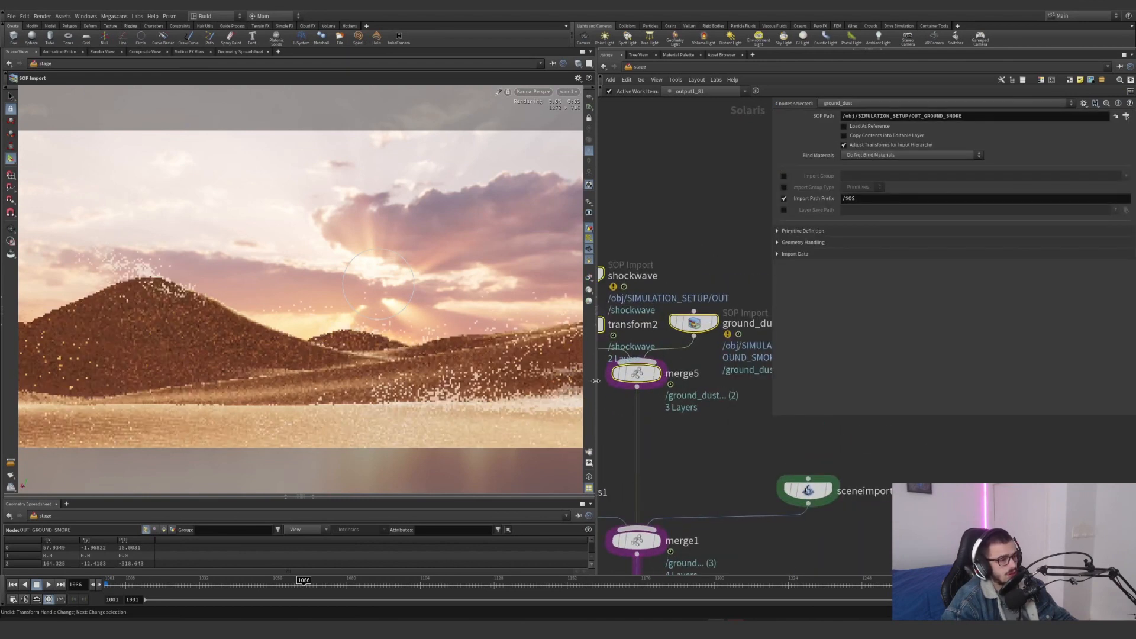
{"action": "scroll", "coordinate": [684, 424], "scroll_direction": "down", "scroll_amount": 3}
{"action": "left_click_drag", "start_coordinate": [773, 414], "coordinate": [882, 395]}
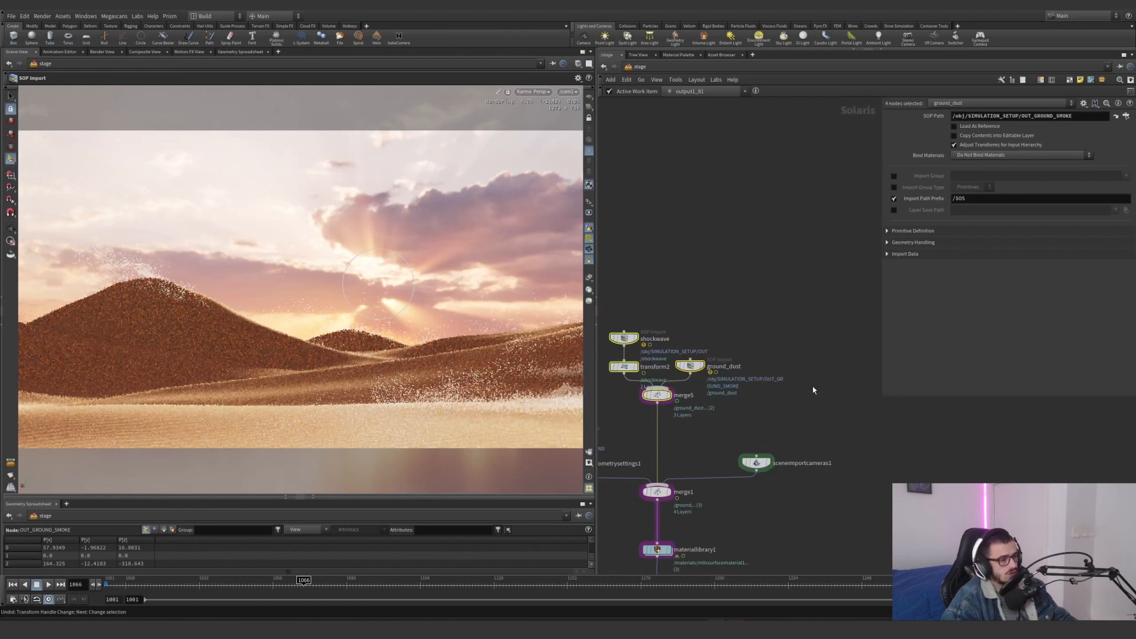
Display the shockwave and ground_dust SOP imports in turn to compare the two smoke volumes
{"action": "middle_click_drag", "start_coordinate": [688, 312], "coordinate": [740, 308]}
{"action": "mouse_move", "coordinate": [646, 342]}
{"action": "left_mouse_down"}
{"action": "mouse_move", "coordinate": [769, 353]}
{"action": "mouse_move", "coordinate": [792, 380]}
{"action": "mouse_move", "coordinate": [651, 338]}
{"action": "mouse_move", "coordinate": [648, 347]}
{"action": "left_mouse_up"}
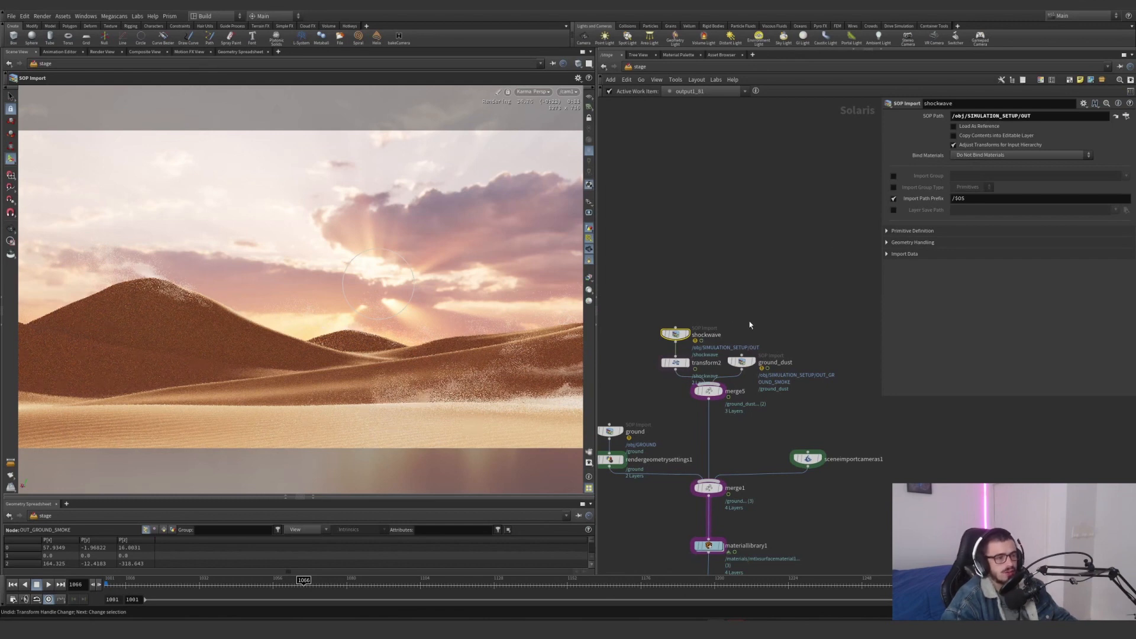
{"action": "scroll", "coordinate": [709, 336], "scroll_direction": "up", "scroll_amount": 4}
{"action": "left_click", "coordinate": [665, 332]}
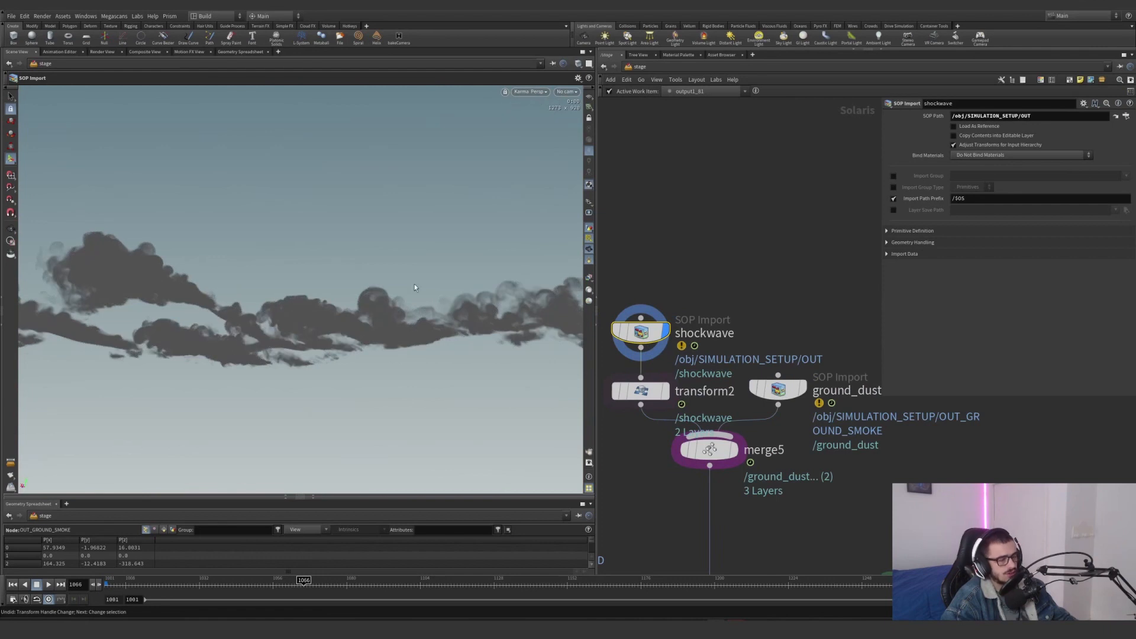
{"action": "left_click", "coordinate": [800, 388]}
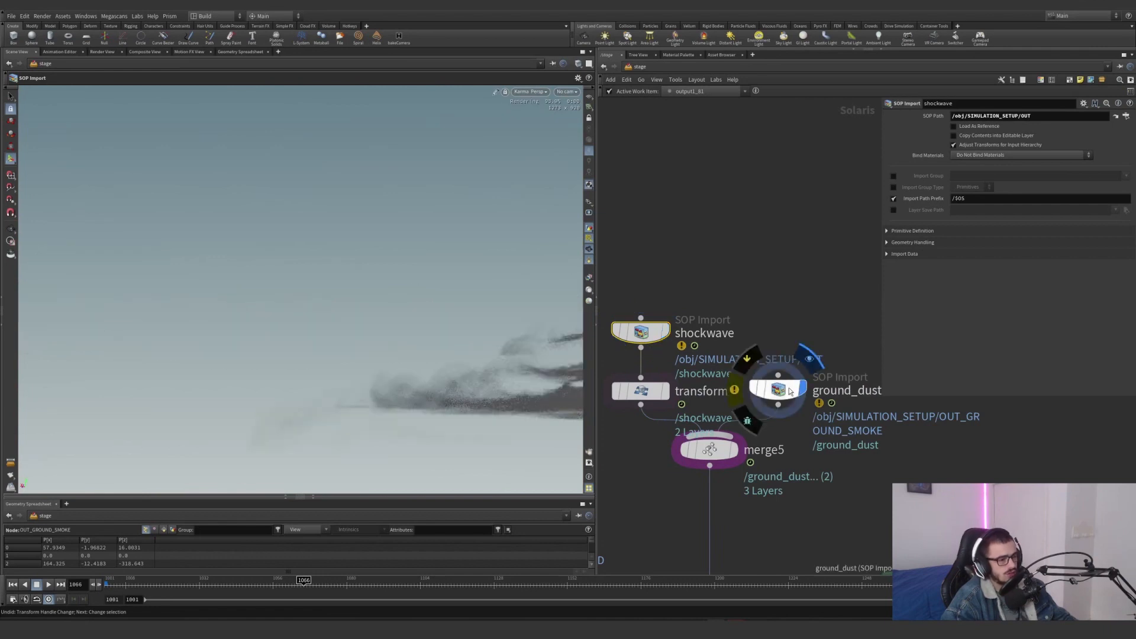
{"action": "left_click", "coordinate": [664, 333]}
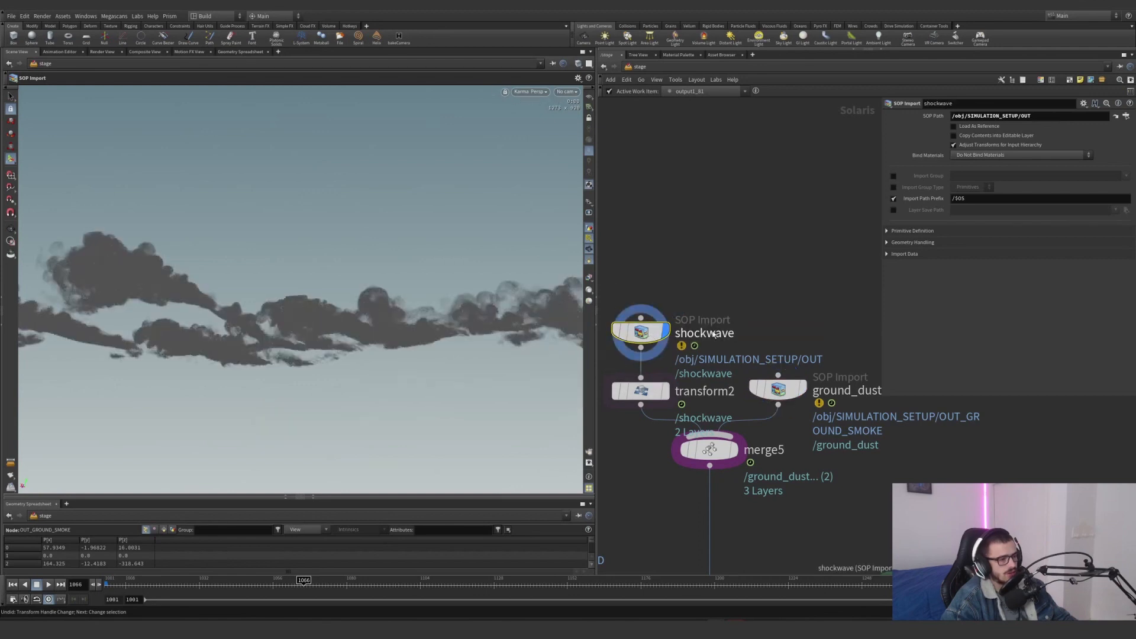
Toggle the display between shockwave and transform2 to compare the volume's position, and inspect transform2's translation
{"action": "left_click", "coordinate": [667, 393]}
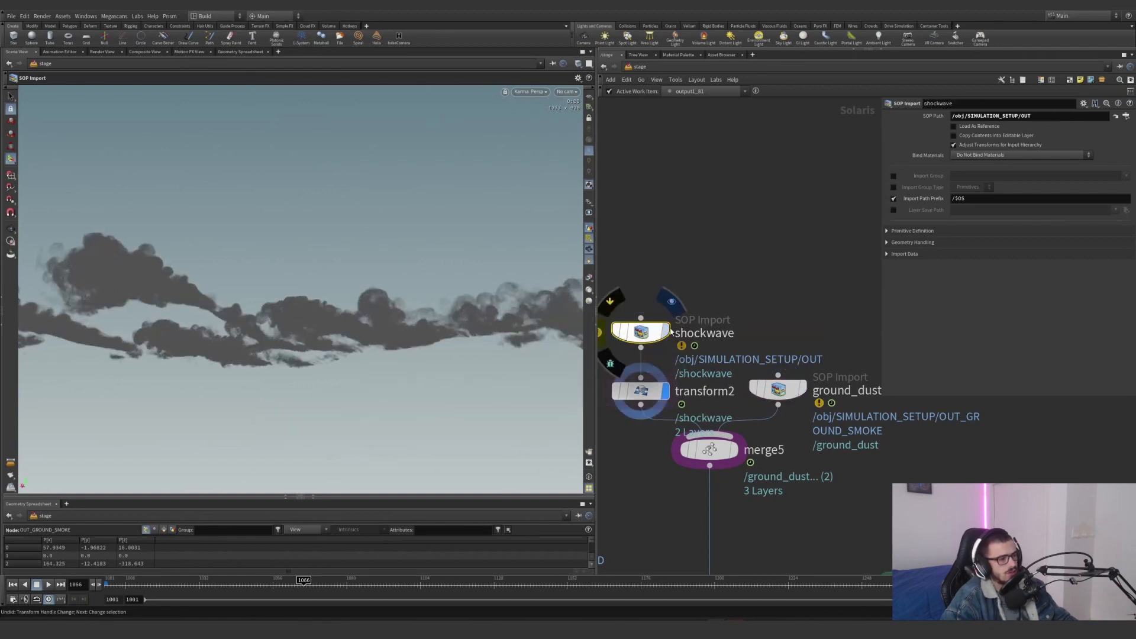
{"action": "left_click", "coordinate": [665, 331]}
{"action": "left_click", "coordinate": [666, 390]}
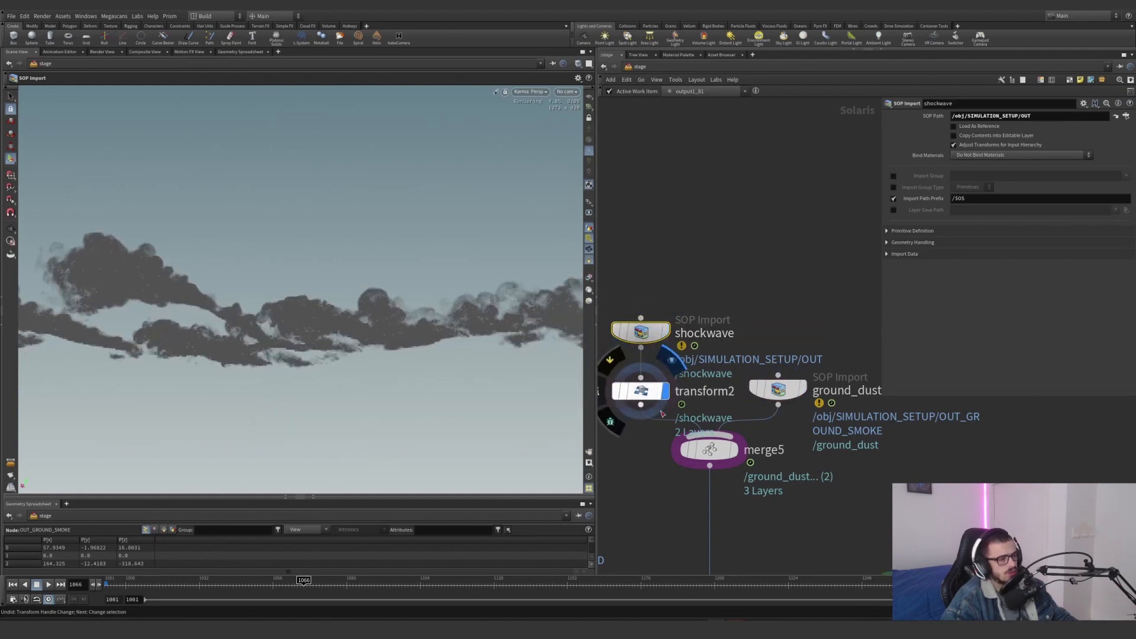
{"action": "left_click", "coordinate": [666, 335]}
{"action": "left_click", "coordinate": [666, 390]}
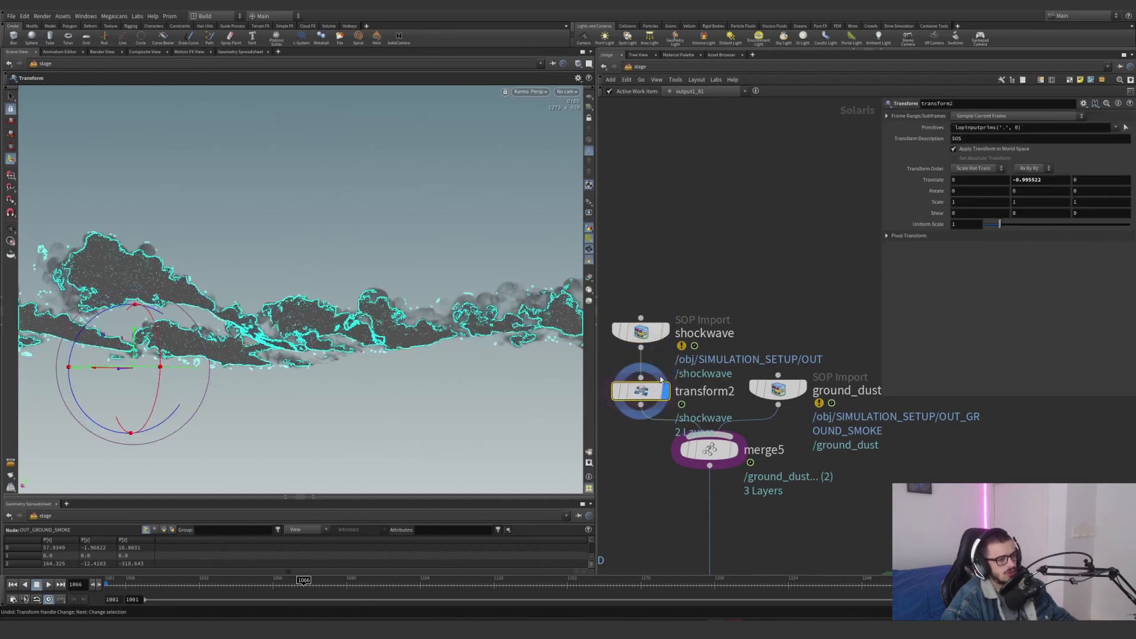
Display materiallibrary1 and review its material assignments for the ground, ground_dust and shockwave geometry
{"action": "scroll", "coordinate": [825, 514], "scroll_direction": "down", "scroll_amount": 4}
{"action": "middle_click_drag", "start_coordinate": [823, 512], "coordinate": [761, 207]}
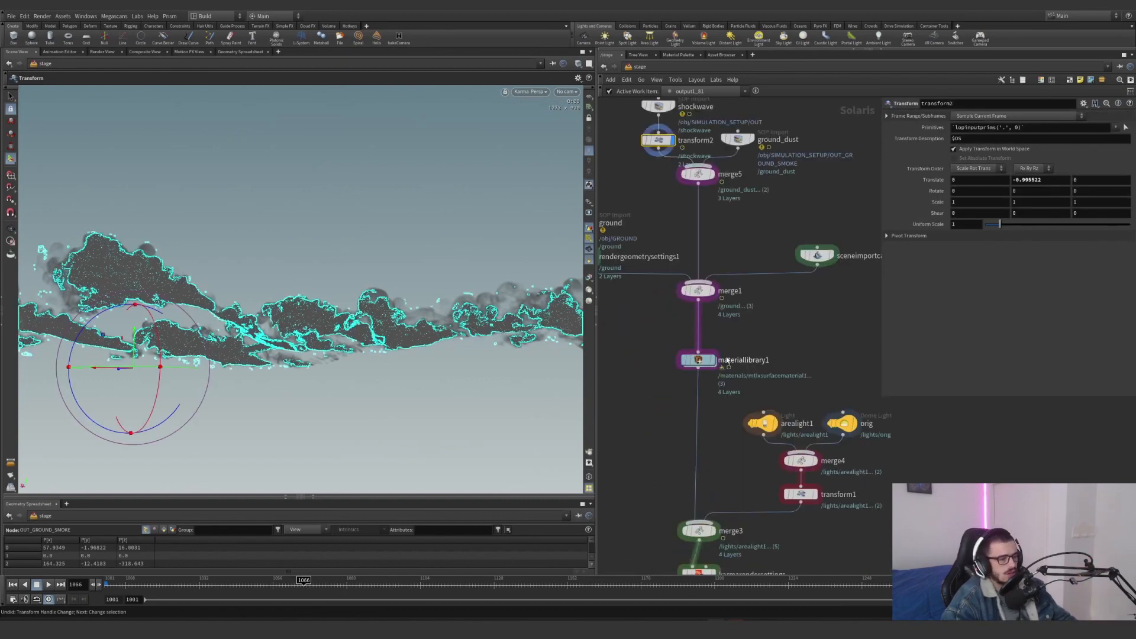
{"action": "left_click", "coordinate": [712, 359]}
{"action": "left_click", "coordinate": [697, 359]}
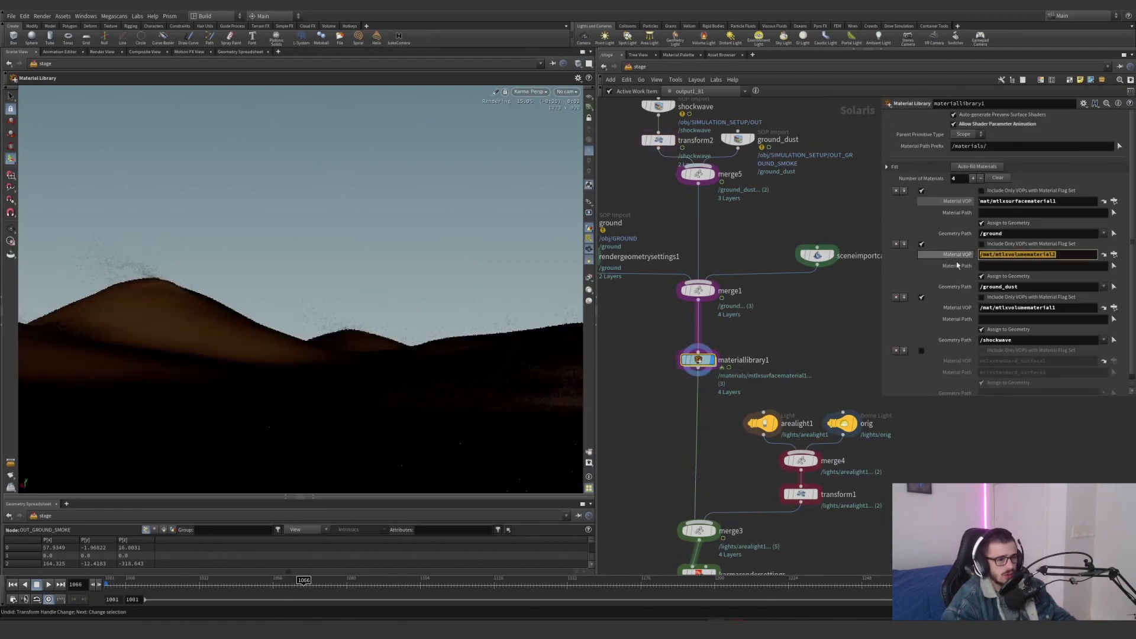
Check the volume materials assigned to the ground_dust and shockwave geometry and open the network of the shockwave's material
{"action": "left_click", "coordinate": [1028, 289]}
{"action": "left_click_drag", "start_coordinate": [1056, 254], "coordinate": [991, 253]}
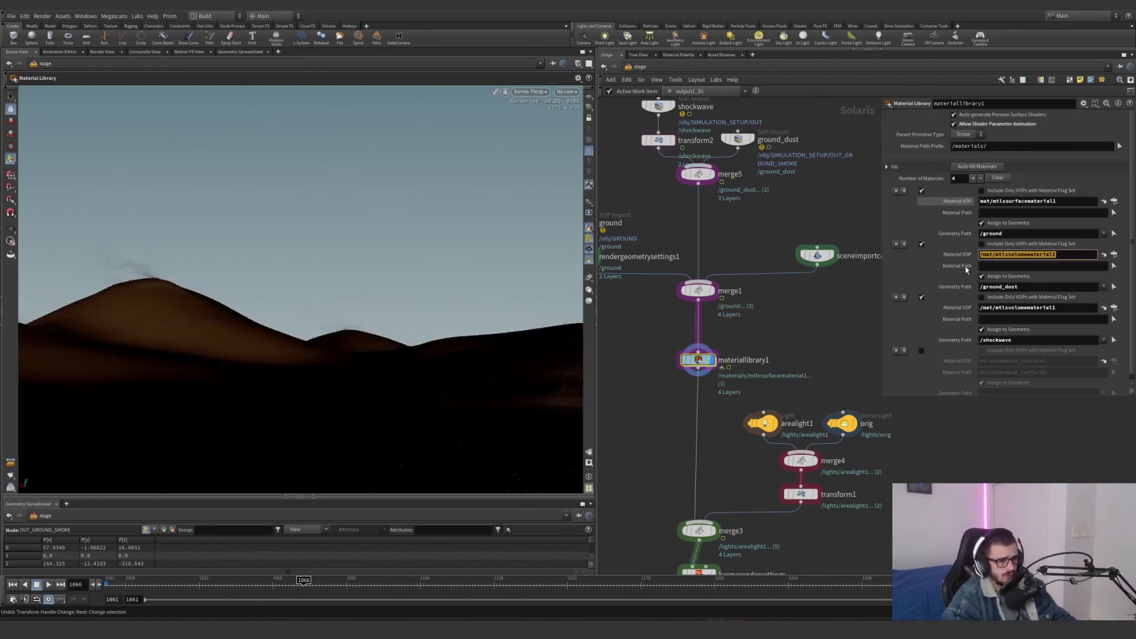
{"action": "left_click_drag", "start_coordinate": [1025, 340], "coordinate": [959, 343]}
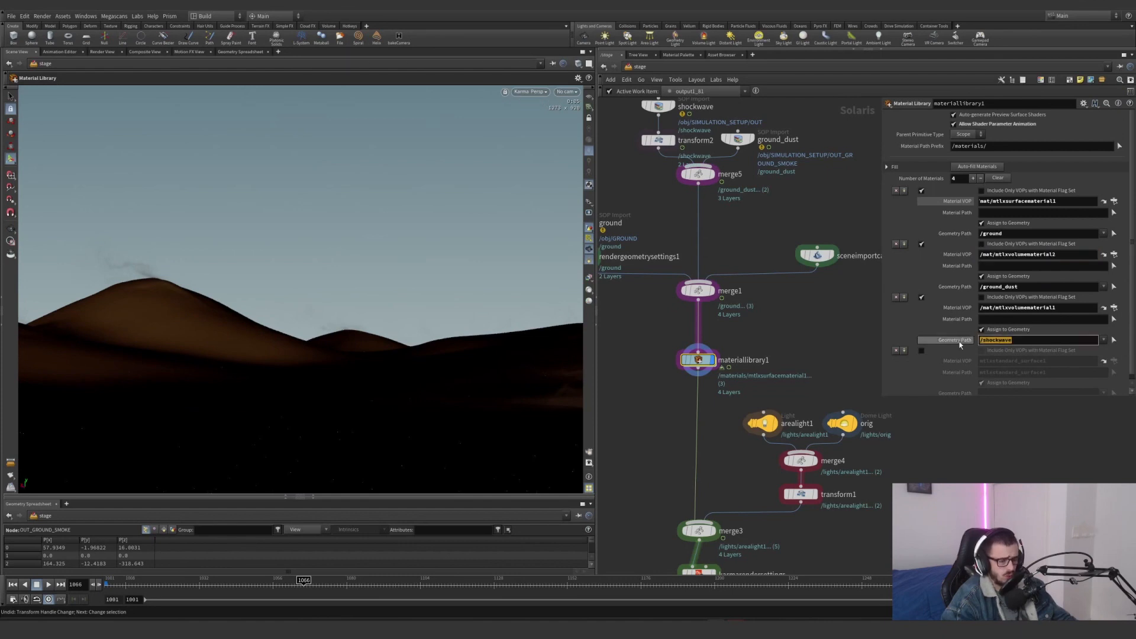
{"action": "left_click_drag", "start_coordinate": [1065, 307], "coordinate": [957, 306]}
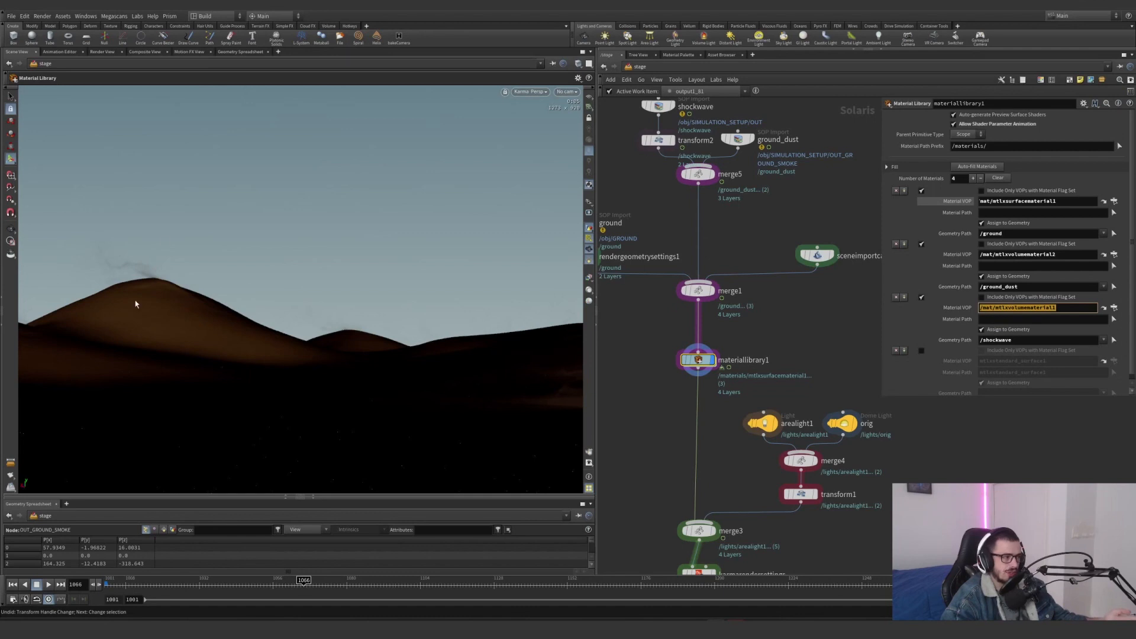
{"action": "left_click", "coordinate": [1103, 308]}
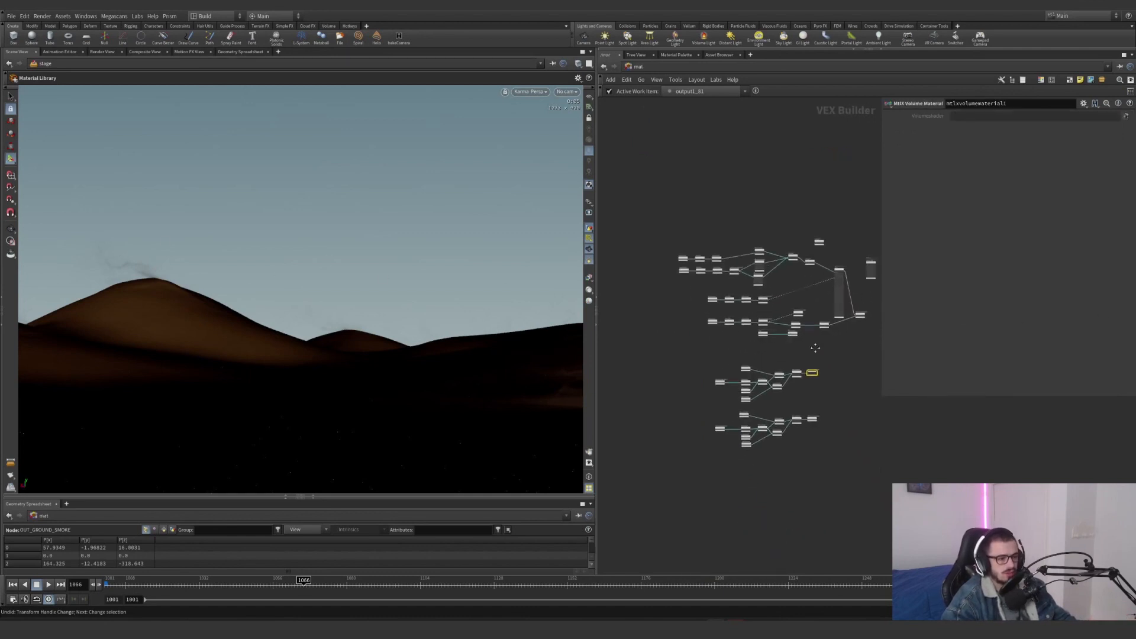
{"action": "key", "text": "h"}
Return to the stage network by way of obj and display karmarendersettings to render the complete desert scene
{"action": "left_click", "coordinate": [632, 67]}
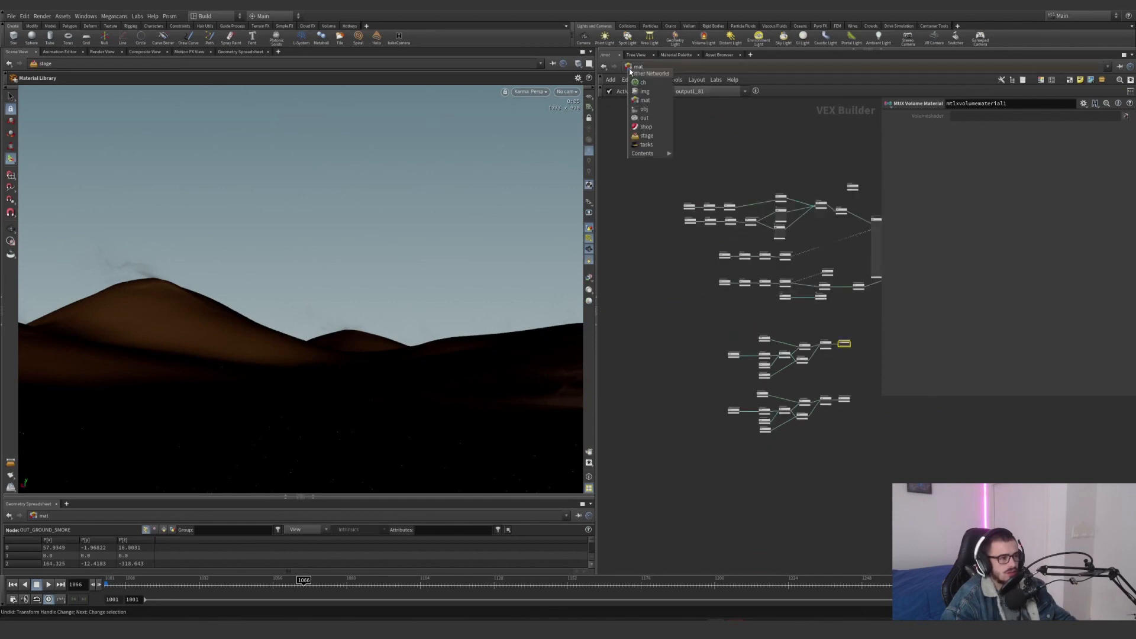
{"action": "left_click", "coordinate": [645, 111]}
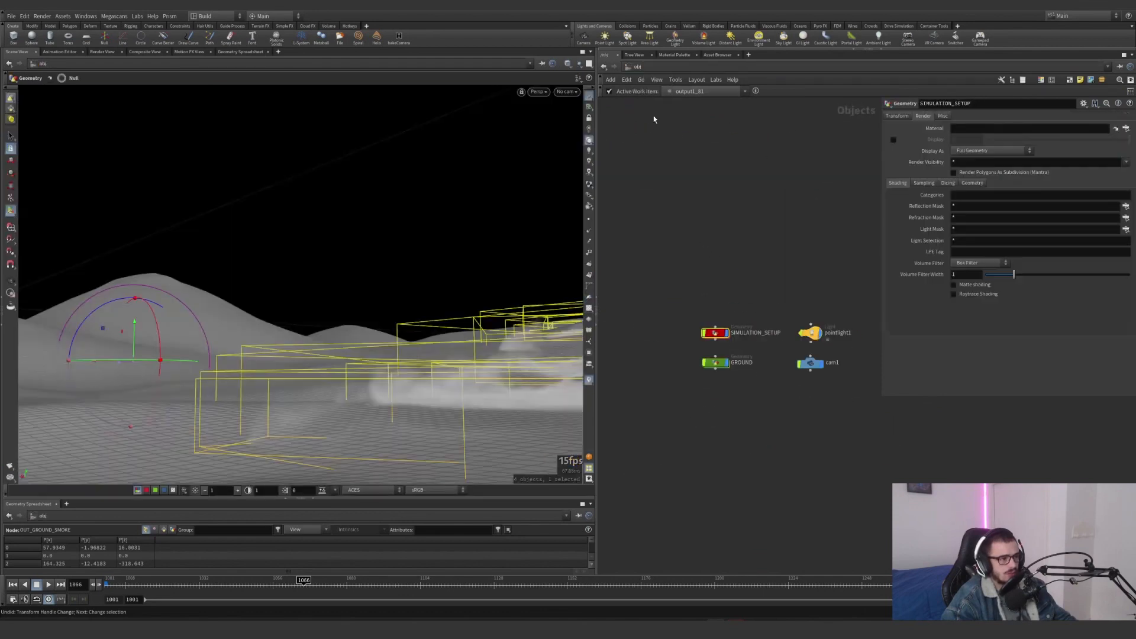
{"action": "left_click", "coordinate": [634, 67]}
{"action": "left_click", "coordinate": [648, 144]}
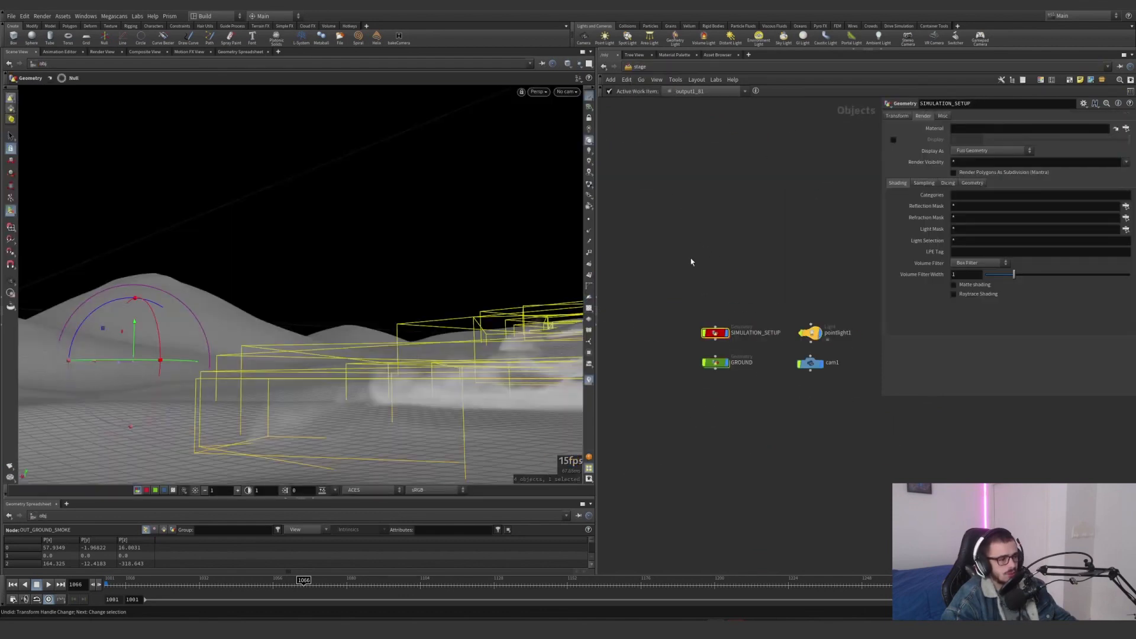
{"action": "scroll", "coordinate": [717, 421], "scroll_direction": "down", "scroll_amount": 3}
{"action": "middle_click_drag", "start_coordinate": [707, 482], "coordinate": [702, 386]}
{"action": "scroll", "coordinate": [702, 389], "scroll_direction": "up", "scroll_amount": 5}
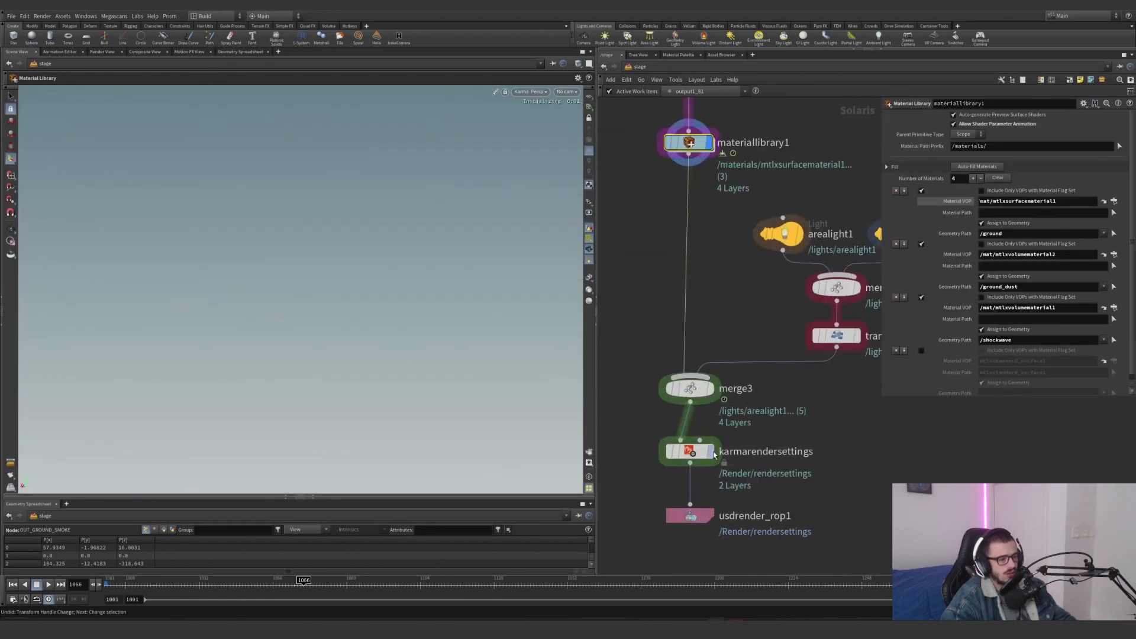
{"action": "left_click", "coordinate": [716, 425]}
{"action": "left_click_drag", "start_coordinate": [781, 406], "coordinate": [603, 481]}
{"action": "scroll", "coordinate": [718, 357], "scroll_direction": "down", "scroll_amount": 5}
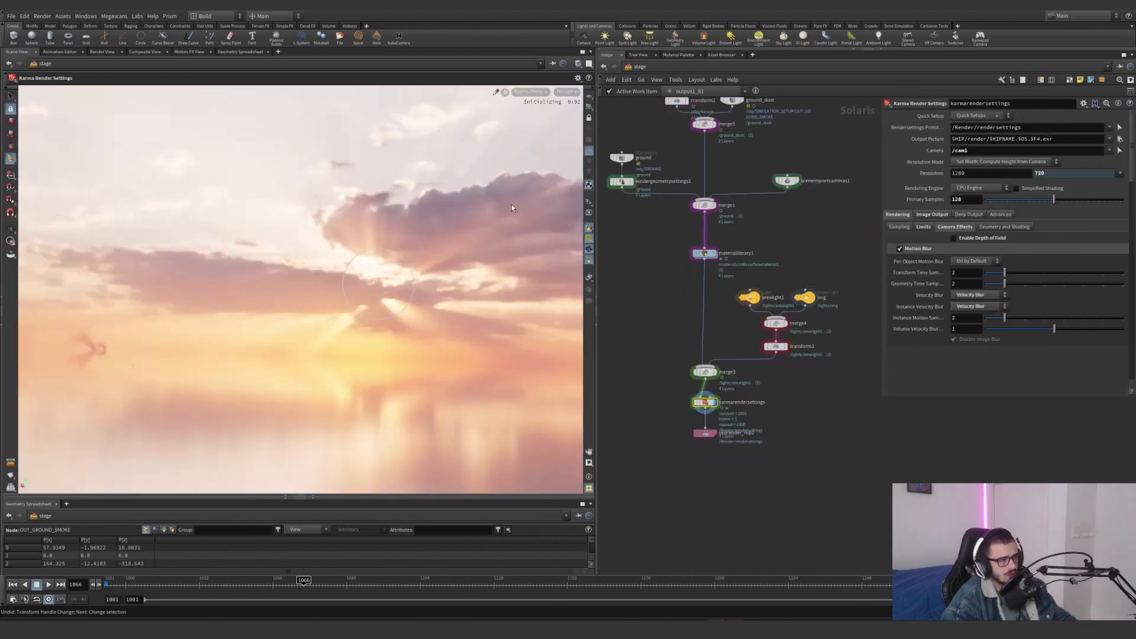
{"action": "middle_click_drag", "start_coordinate": [674, 304], "coordinate": [667, 365]}
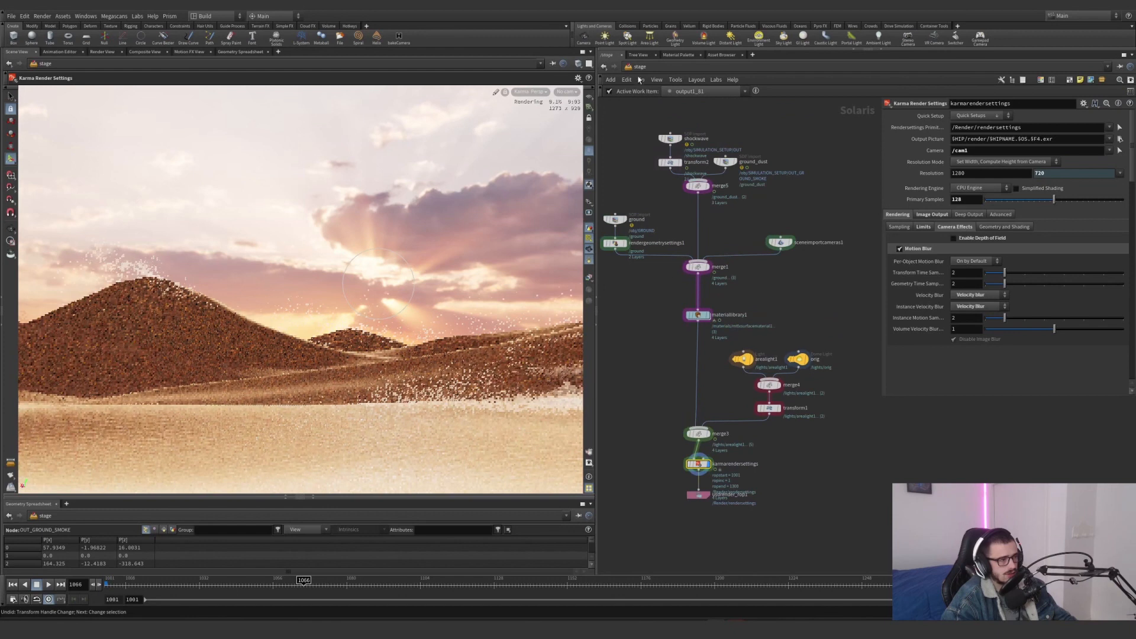
Open the mat network and inspect the density geometry property and mtlxpower1 at the start of the shockwave volume shader
{"action": "left_click", "coordinate": [634, 66]}
{"action": "left_click", "coordinate": [651, 97]}
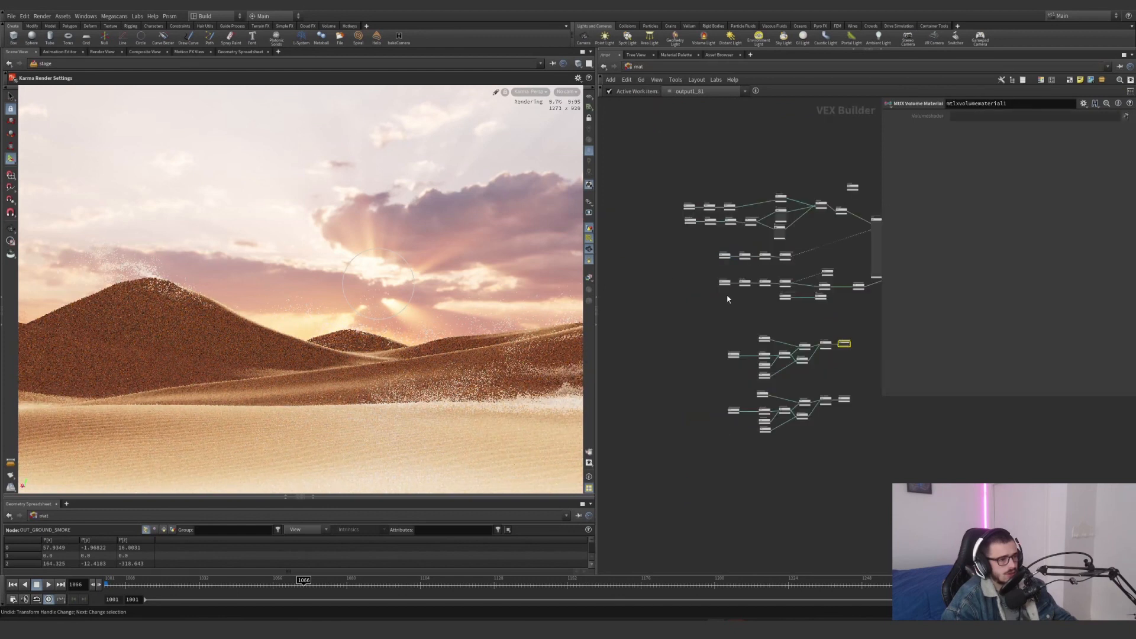
{"action": "scroll", "coordinate": [655, 328], "scroll_direction": "up", "scroll_amount": 5}
{"action": "mouse_move", "coordinate": [655, 328]}
{"action": "middle_mouse_down"}
{"action": "mouse_move", "coordinate": [708, 309]}
{"action": "mouse_move", "coordinate": [667, 335]}
{"action": "middle_mouse_up"}
{"action": "left_click", "coordinate": [686, 346]}
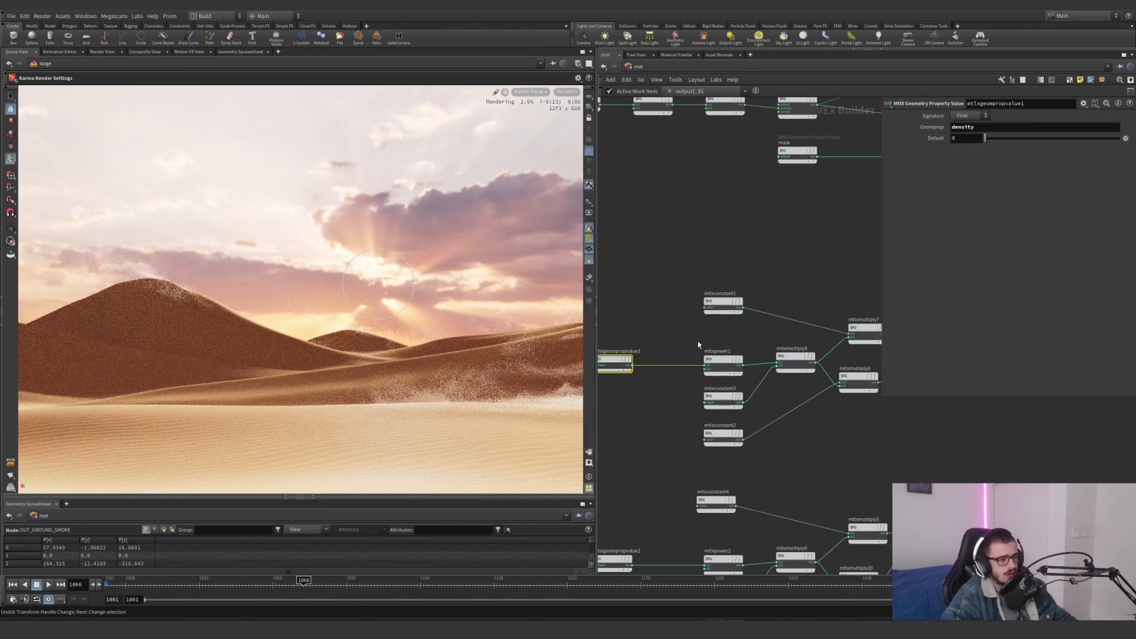
{"action": "left_click", "coordinate": [710, 358]}
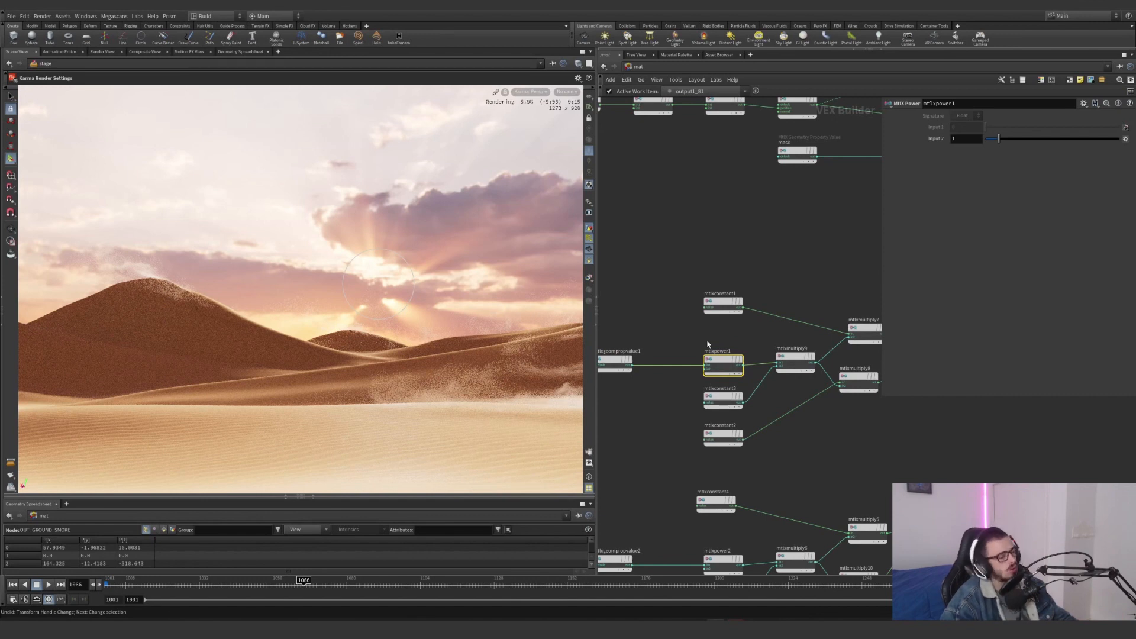
Inspect the colour of mtlxconstant1, the multiplier value of mtlxconstant3 and the mtlxmultiply9 node
{"action": "left_click_drag", "start_coordinate": [679, 337], "coordinate": [801, 327]}
{"action": "scroll", "coordinate": [698, 379], "scroll_direction": "up", "scroll_amount": 3}
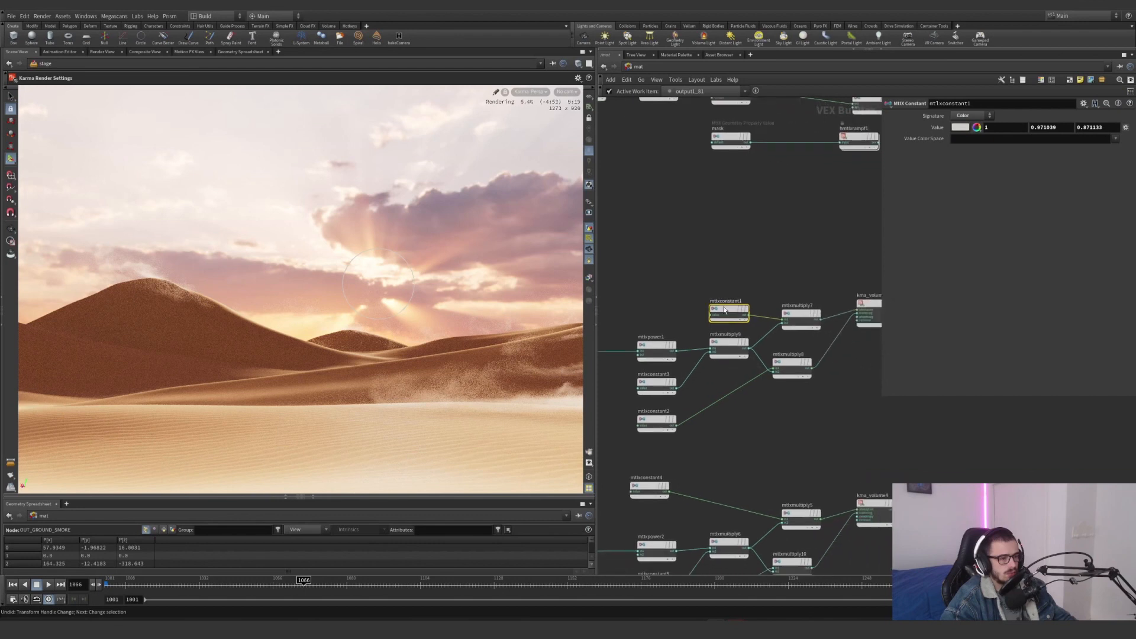
{"action": "middle_click_drag", "start_coordinate": [699, 379], "coordinate": [747, 365]}
{"action": "left_click", "coordinate": [710, 388]}
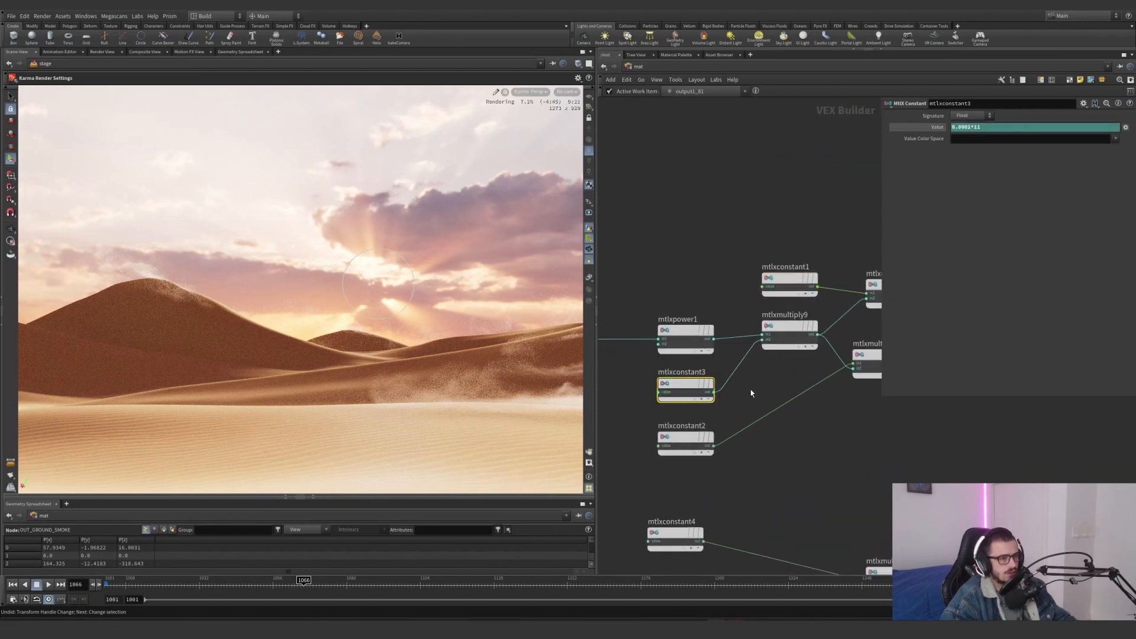
{"action": "left_click_drag", "start_coordinate": [749, 393], "coordinate": [671, 381]}
{"action": "left_click_drag", "start_coordinate": [755, 402], "coordinate": [661, 378]}
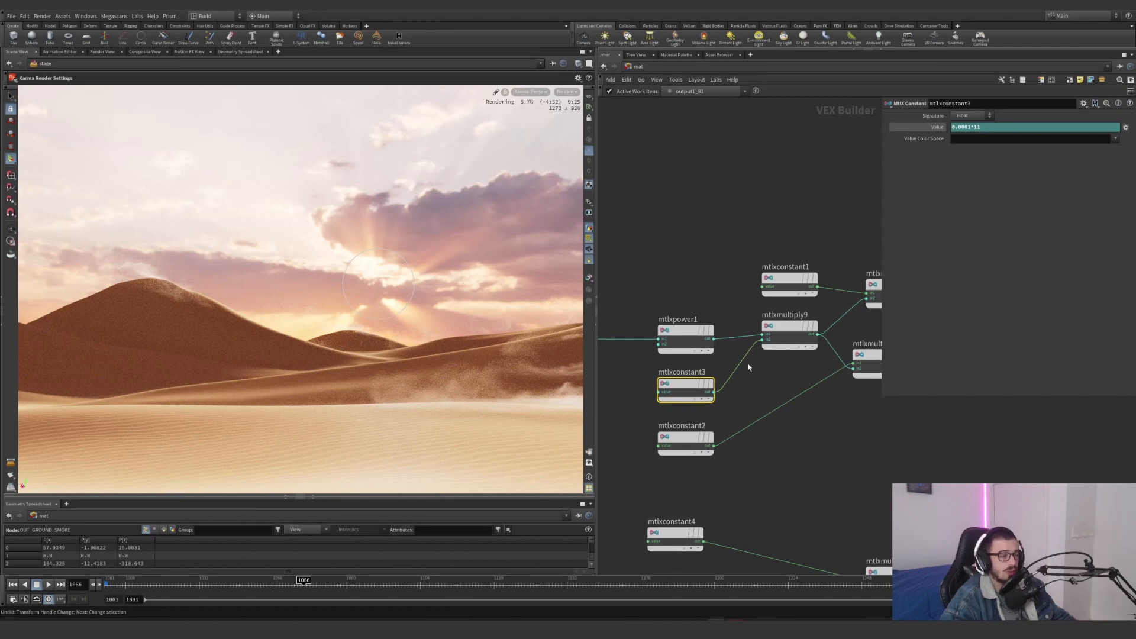
{"action": "left_click_drag", "start_coordinate": [748, 367], "coordinate": [799, 312]}
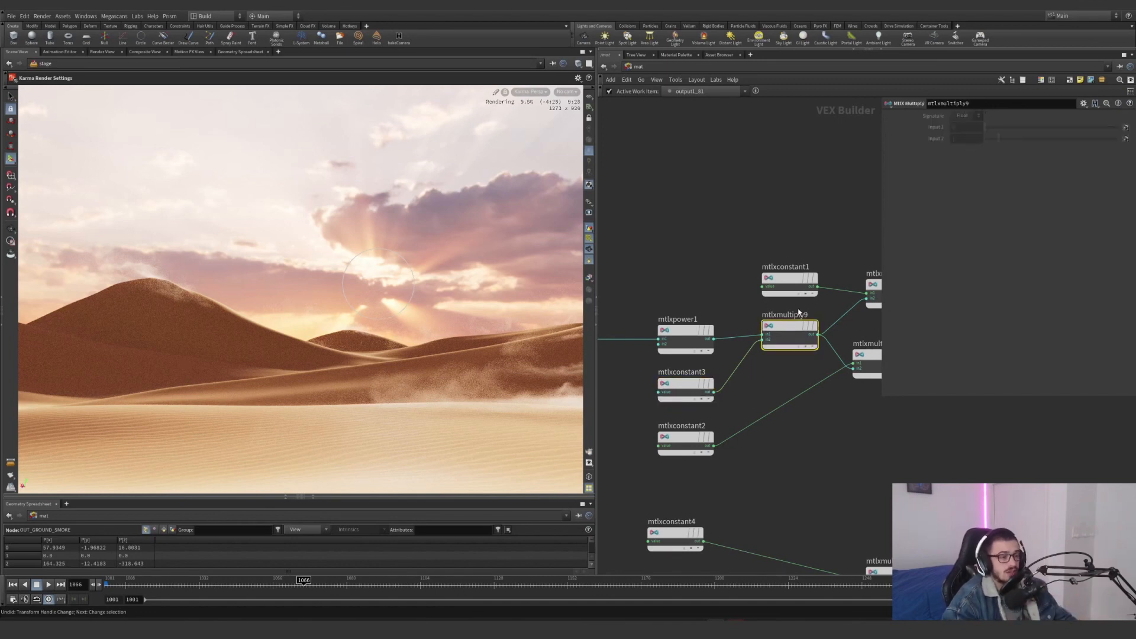
Trace how mtlxpower1 and mtlxconstant3 feed into mtlxmultiply9, and follow its output towards the colour multiplies
{"action": "left_click_drag", "start_coordinate": [653, 294], "coordinate": [695, 336]}
{"action": "left_click_drag", "start_coordinate": [735, 387], "coordinate": [678, 389]}
{"action": "left_click", "coordinate": [696, 354]}
{"action": "left_click_drag", "start_coordinate": [762, 396], "coordinate": [689, 386]}
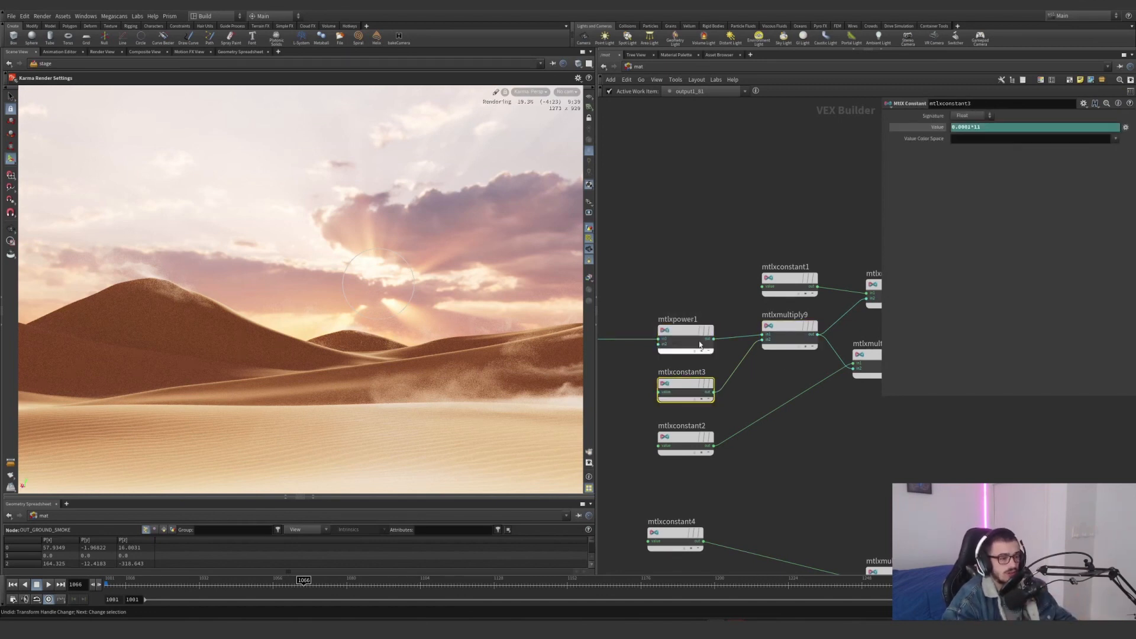
{"action": "left_click_drag", "start_coordinate": [698, 287], "coordinate": [658, 350]}
{"action": "middle_click_drag", "start_coordinate": [633, 347], "coordinate": [763, 338]}
{"action": "left_click", "coordinate": [669, 321]}
{"action": "left_click_drag", "start_coordinate": [718, 397], "coordinate": [828, 365]}
{"action": "middle_click_drag", "start_coordinate": [829, 368], "coordinate": [663, 398]}
{"action": "left_click_drag", "start_coordinate": [737, 388], "coordinate": [772, 333]}
{"action": "middle_click_drag", "start_coordinate": [776, 332], "coordinate": [683, 373]}
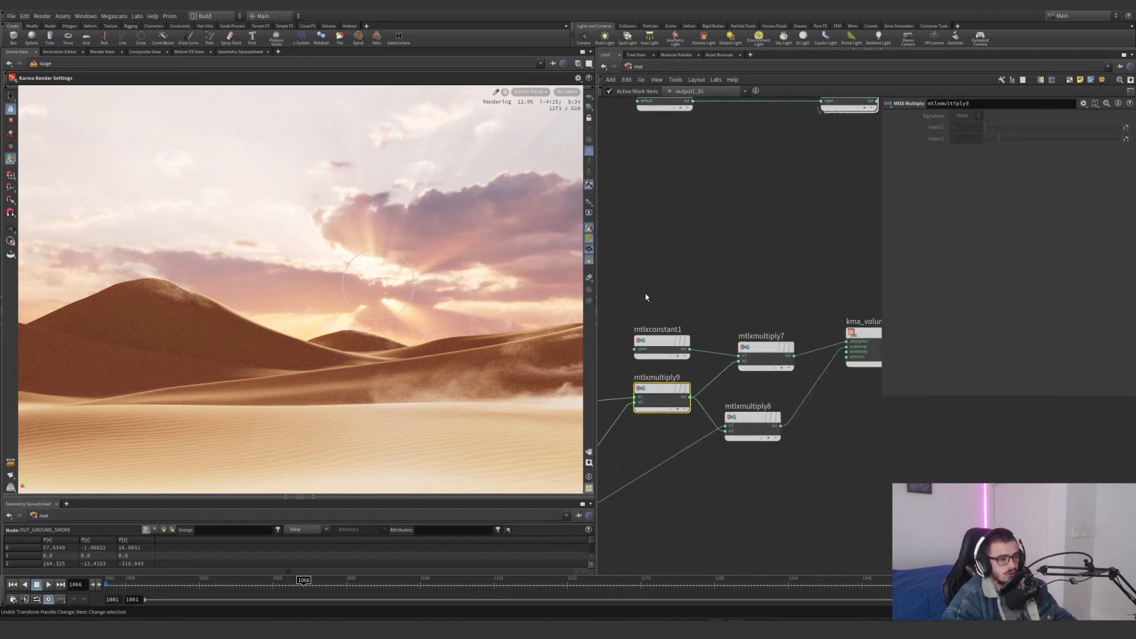
Inspect mtlxmultiply7 and its connection into the absorption input of kma_volume3, and review kma_volume3's parameters
{"action": "left_click_drag", "start_coordinate": [644, 296], "coordinate": [784, 388]}
{"action": "left_click_drag", "start_coordinate": [718, 305], "coordinate": [790, 379]}
{"action": "middle_click_drag", "start_coordinate": [708, 302], "coordinate": [679, 274]}
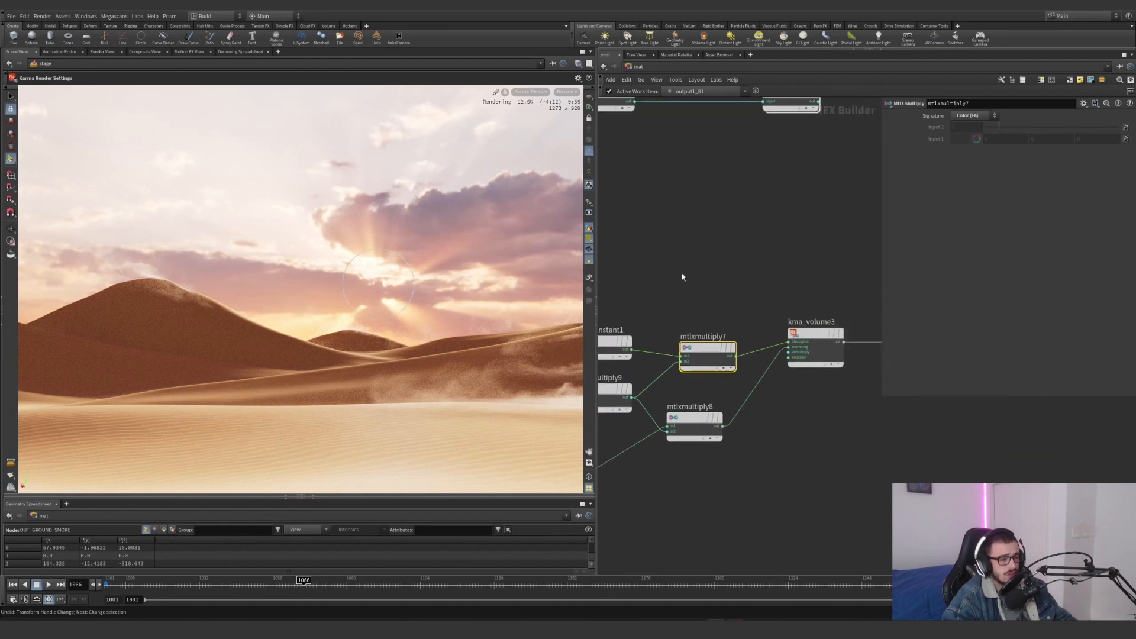
{"action": "left_click_drag", "start_coordinate": [647, 300], "coordinate": [737, 375]}
{"action": "left_click_drag", "start_coordinate": [817, 355], "coordinate": [817, 355]}
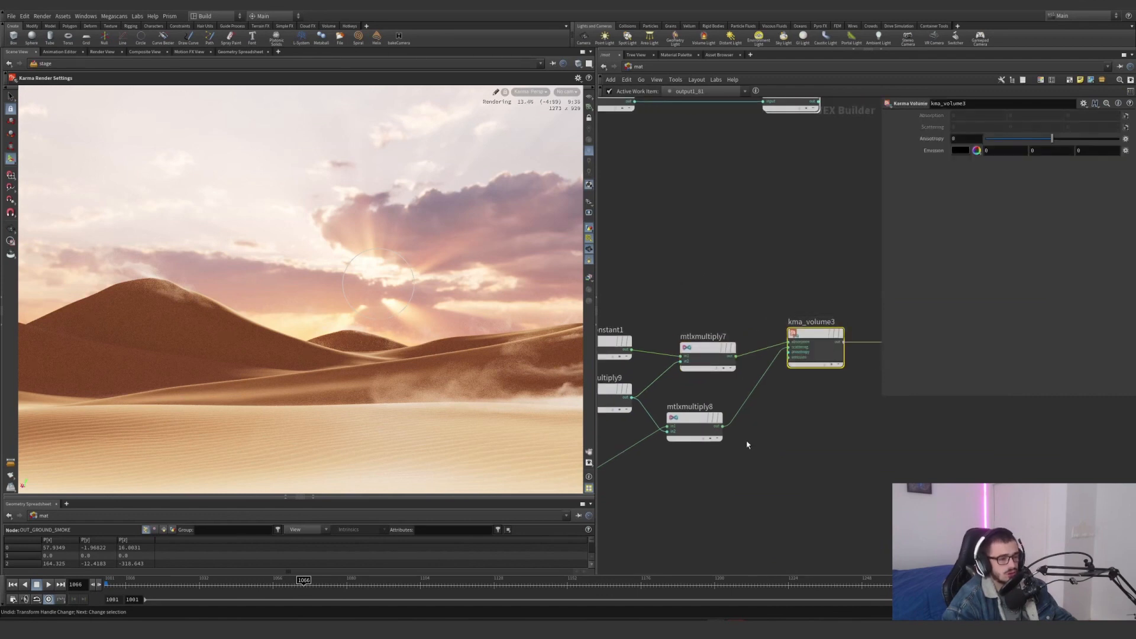
Move mtlxconstant2 directly below mtlxmultiply9 and review its colour and connection into mtlxmultiply8
{"action": "scroll", "coordinate": [786, 469], "scroll_direction": "down", "scroll_amount": 3}
{"action": "left_click_drag", "start_coordinate": [663, 470], "coordinate": [729, 422]}
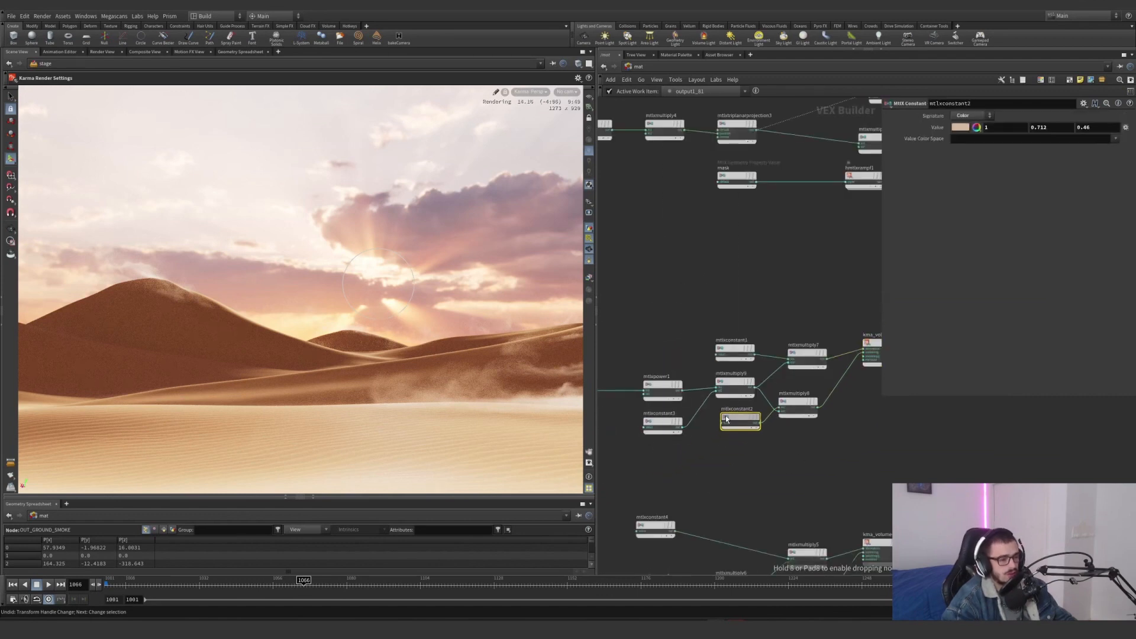
{"action": "scroll", "coordinate": [790, 423], "scroll_direction": "up", "scroll_amount": 5}
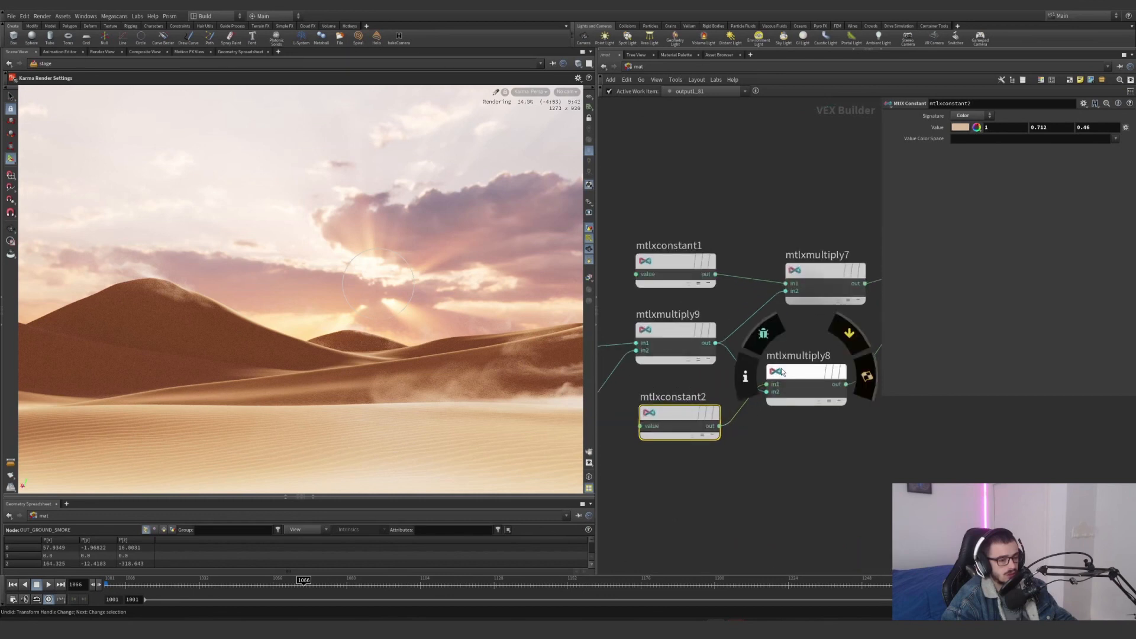
{"action": "scroll", "coordinate": [822, 459], "scroll_direction": "down", "scroll_amount": 3}
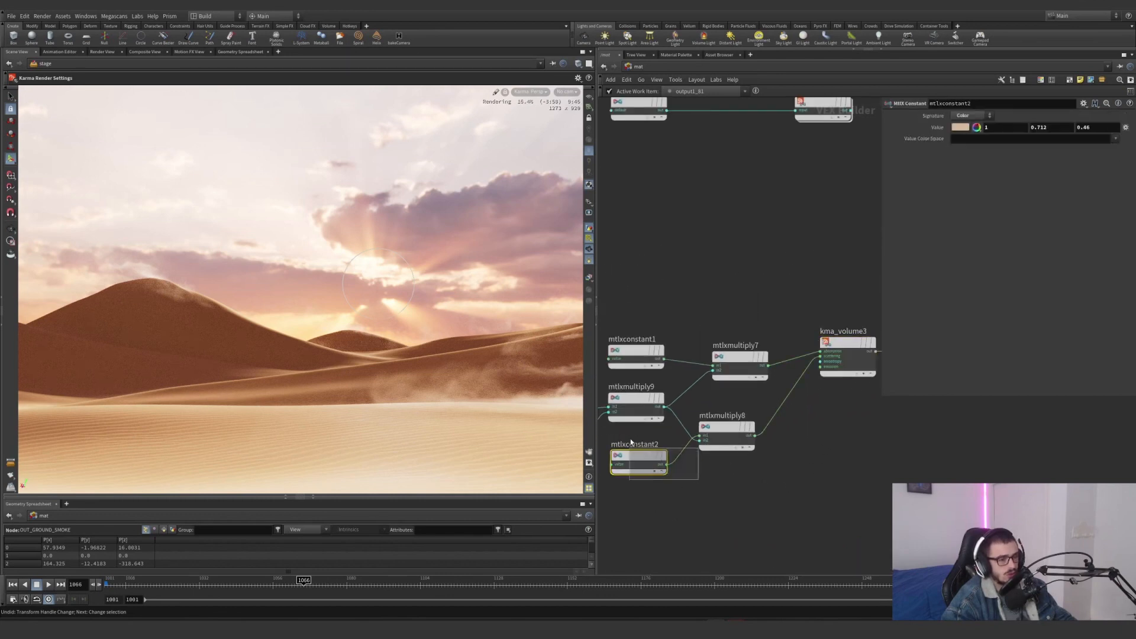
Try pure red as the colour of mtlxconstant2, and undo the change
{"action": "left_click", "coordinate": [959, 127]}
{"action": "left_click", "coordinate": [924, 67]}
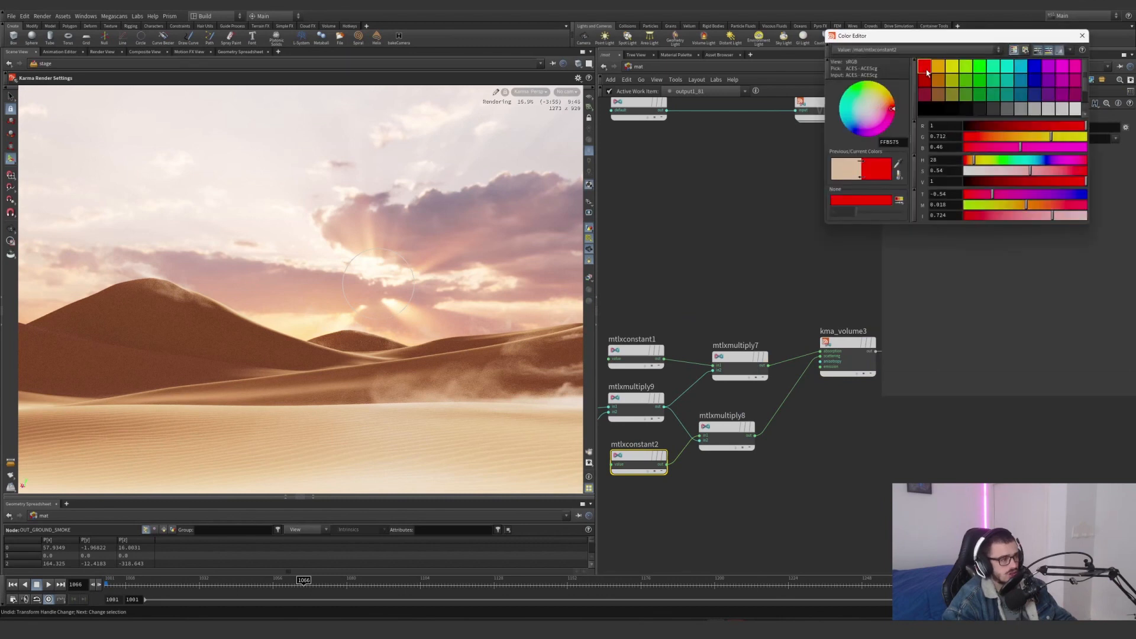
{"action": "left_click", "coordinate": [1080, 40]}
{"action": "key", "text": "ctrl+z"}
{"action": "key", "text": "ctrl+z"}
Follow the shockwave shader from kma_volume3 to its mtlxvolumematerial1 output and view the second volume material below it
{"action": "scroll", "coordinate": [817, 263], "scroll_direction": "down", "scroll_amount": 2}
{"action": "middle_click_drag", "start_coordinate": [804, 265], "coordinate": [670, 276]}
{"action": "left_click_drag", "start_coordinate": [778, 289], "coordinate": [747, 356]}
{"action": "left_click_drag", "start_coordinate": [716, 282], "coordinate": [847, 322]}
{"action": "scroll", "coordinate": [693, 367], "scroll_direction": "up", "scroll_amount": 3}
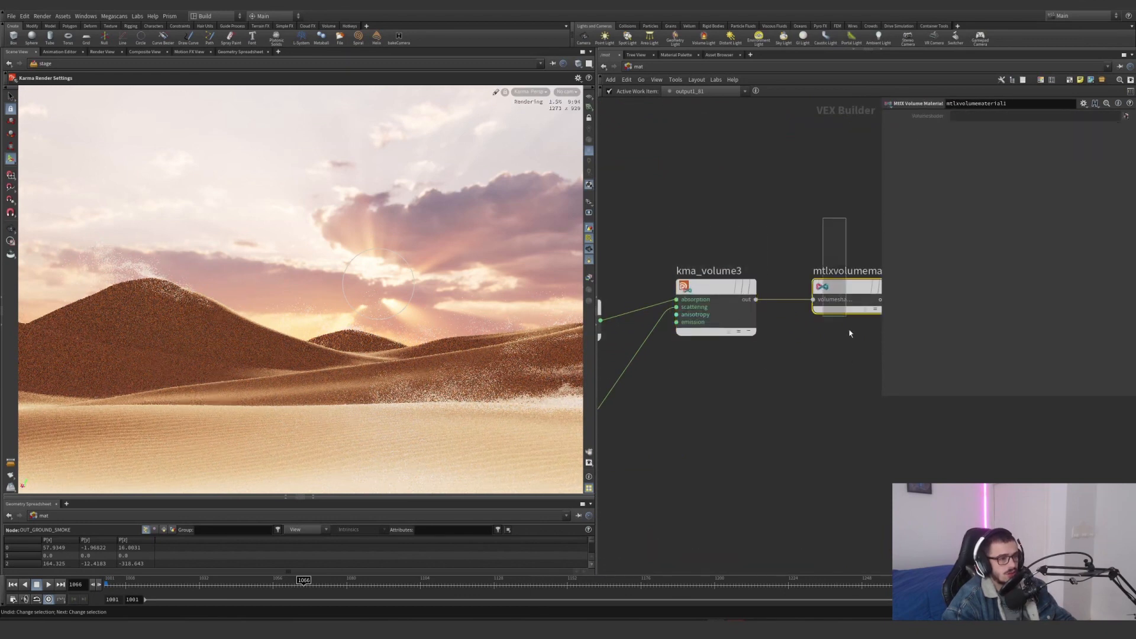
{"action": "scroll", "coordinate": [850, 333], "scroll_direction": "down", "scroll_amount": 4}
{"action": "left_click_drag", "start_coordinate": [846, 247], "coordinate": [777, 346]}
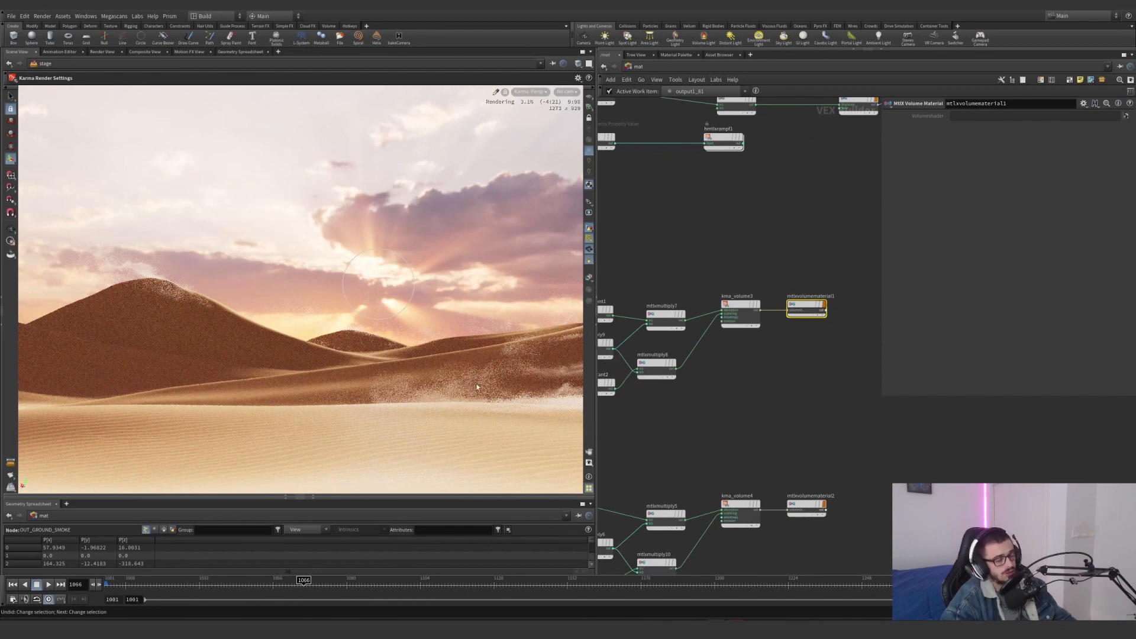
Try pure red as the colour of mtlxconstant6 in the ground dust material, and undo the change
{"action": "scroll", "coordinate": [824, 362], "scroll_direction": "down", "scroll_amount": 5}
{"action": "left_click", "coordinate": [747, 424]}
{"action": "scroll", "coordinate": [733, 416], "scroll_direction": "up", "scroll_amount": 3}
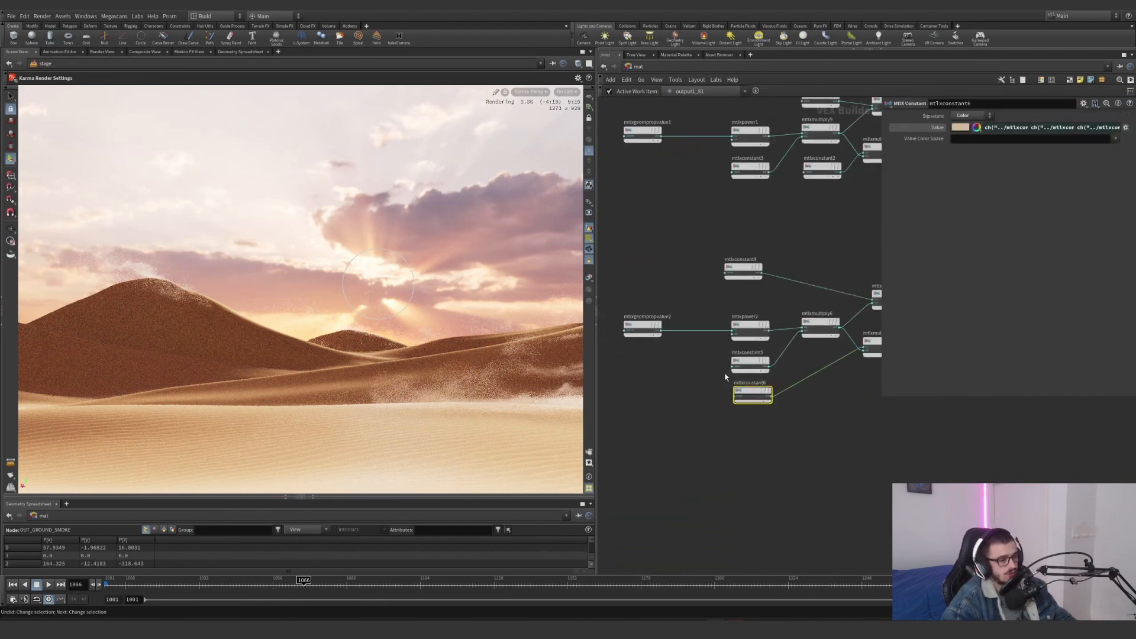
{"action": "left_click", "coordinate": [959, 127]}
{"action": "left_click", "coordinate": [924, 65]}
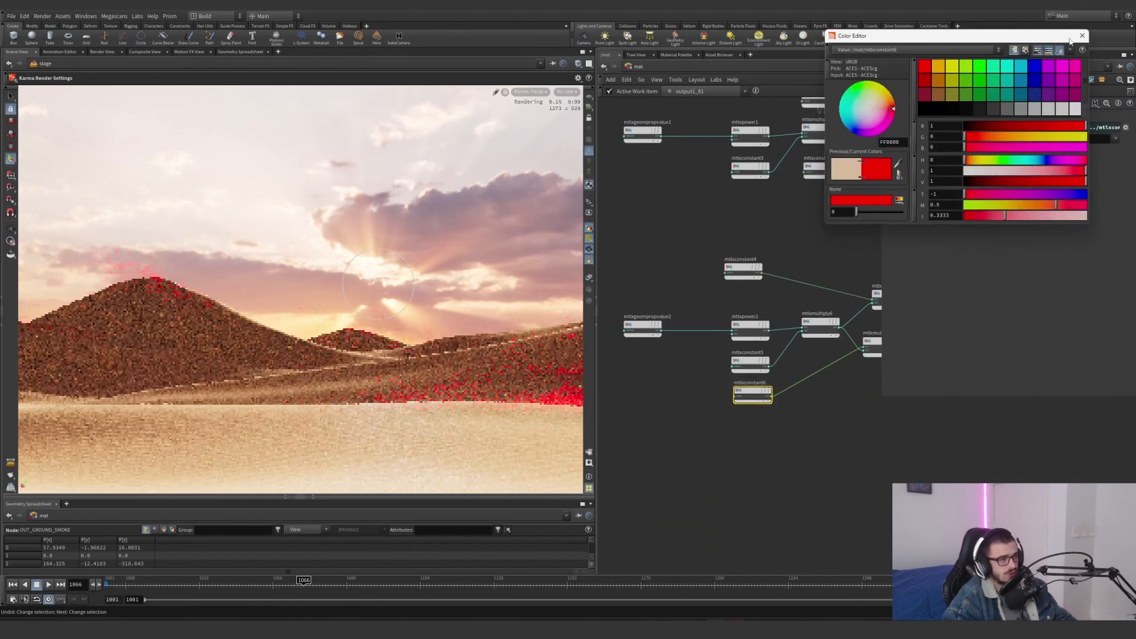
{"action": "left_click", "coordinate": [1082, 35]}
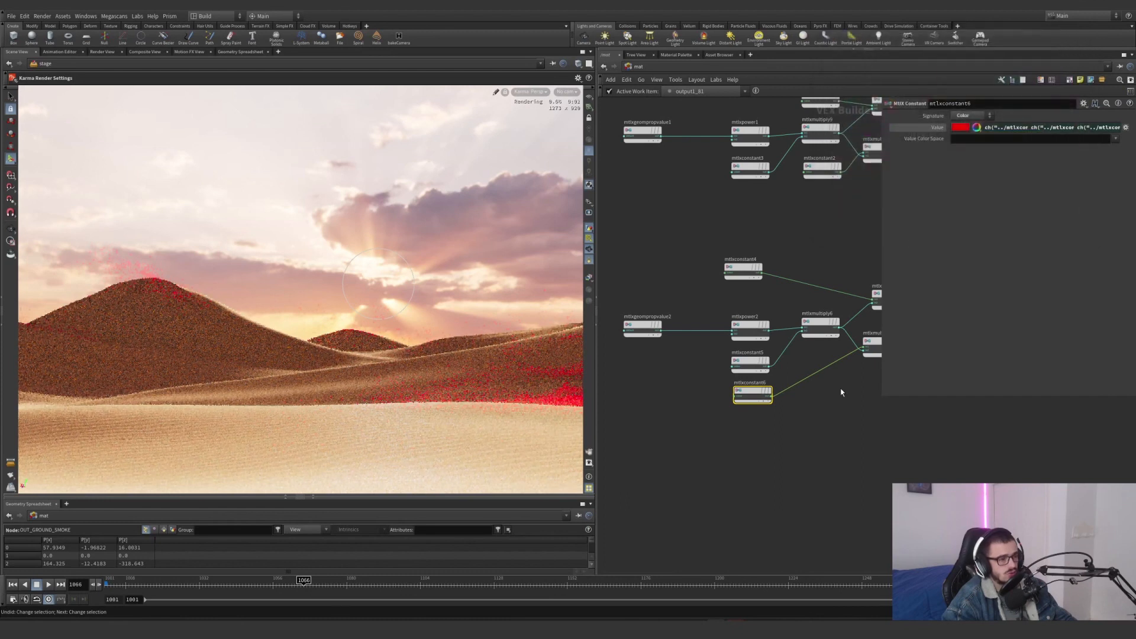
{"action": "key", "text": "ctrl+z"}
Align mtlxconstant4 above mtlxpower2 and compare the multiplier values of mtlxconstant5 and mtlxconstant3
{"action": "scroll", "coordinate": [769, 425], "scroll_direction": "down", "scroll_amount": 3}
{"action": "scroll", "coordinate": [731, 452], "scroll_direction": "up", "scroll_amount": 3}
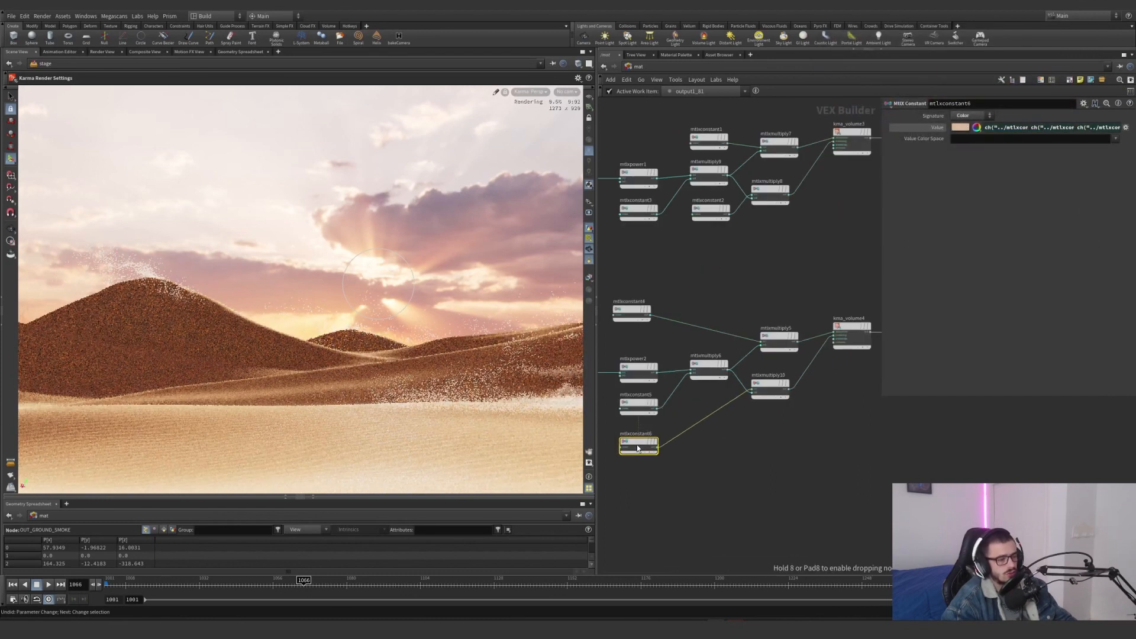
{"action": "left_click_drag", "start_coordinate": [630, 309], "coordinate": [641, 310]}
{"action": "left_click", "coordinate": [638, 405]}
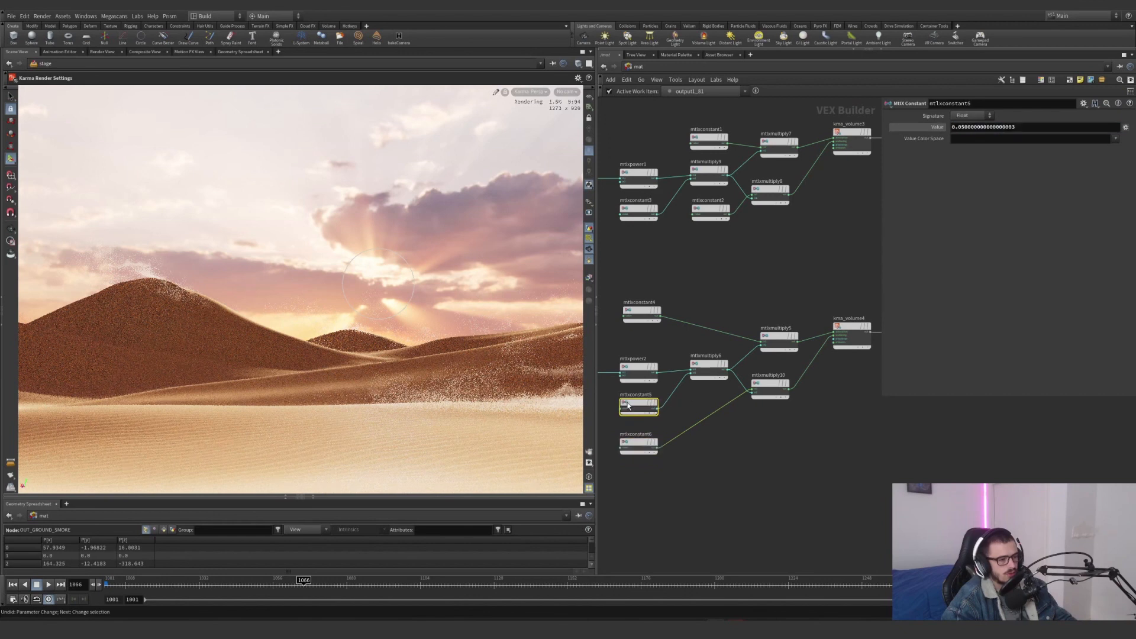
{"action": "left_click", "coordinate": [638, 211]}
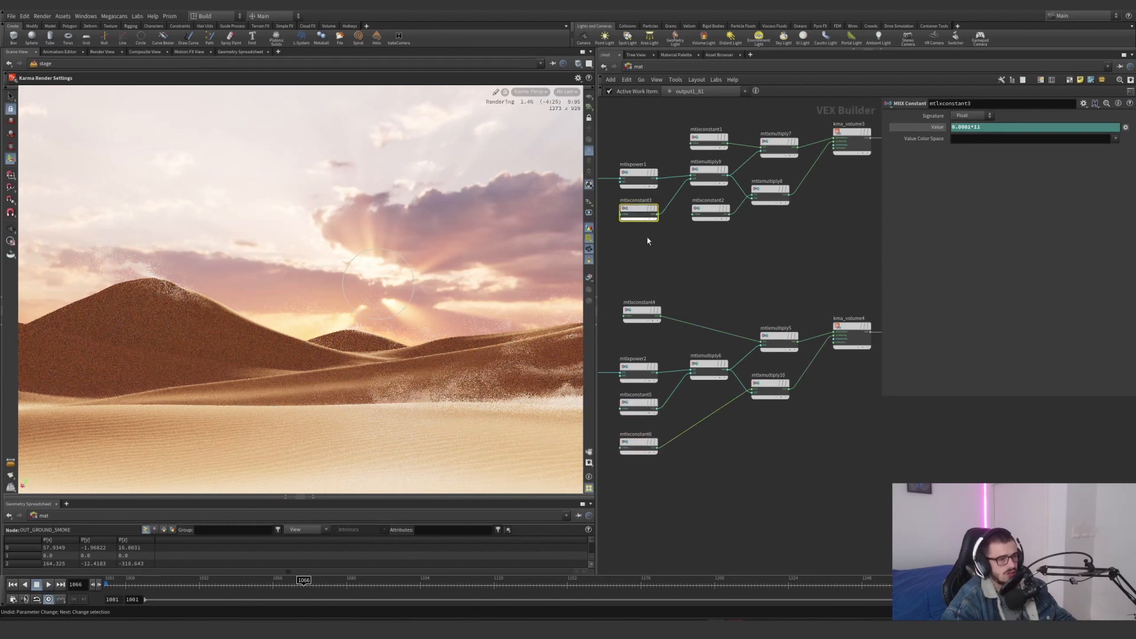
Try a value of 1 on mtlxconstant5 to thicken the ground dust, and undo the change
{"action": "left_click", "coordinate": [638, 405]}
{"action": "left_click_drag", "start_coordinate": [1000, 129], "coordinate": [946, 142]}
{"action": "type", "text": "1"}
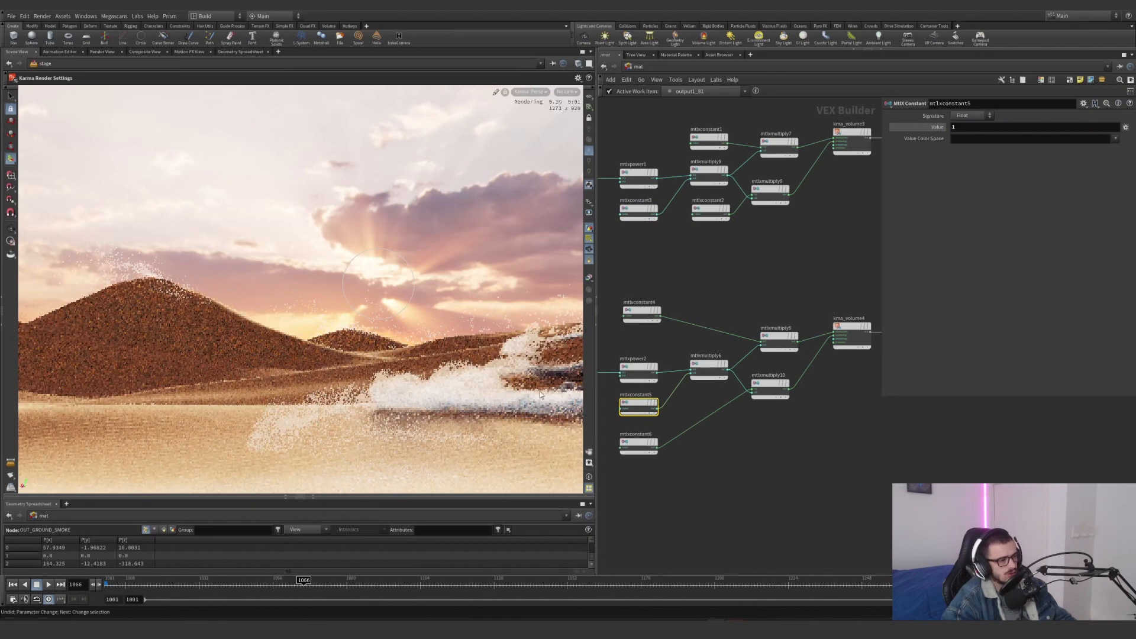
{"action": "key", "text": "ctrl+z"}
Try replacing the value expression of mtlxconstant3 in the shockwave material with a plain number, and undo the change
{"action": "left_click_drag", "start_coordinate": [650, 252], "coordinate": [627, 212]}
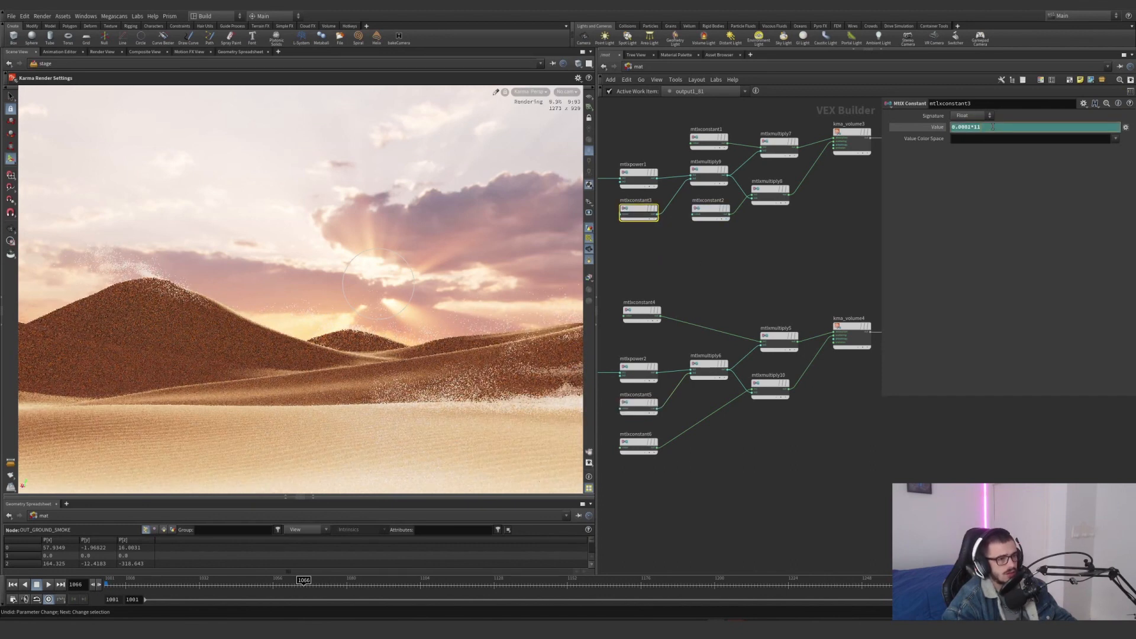
{"action": "key", "text": "Return"}
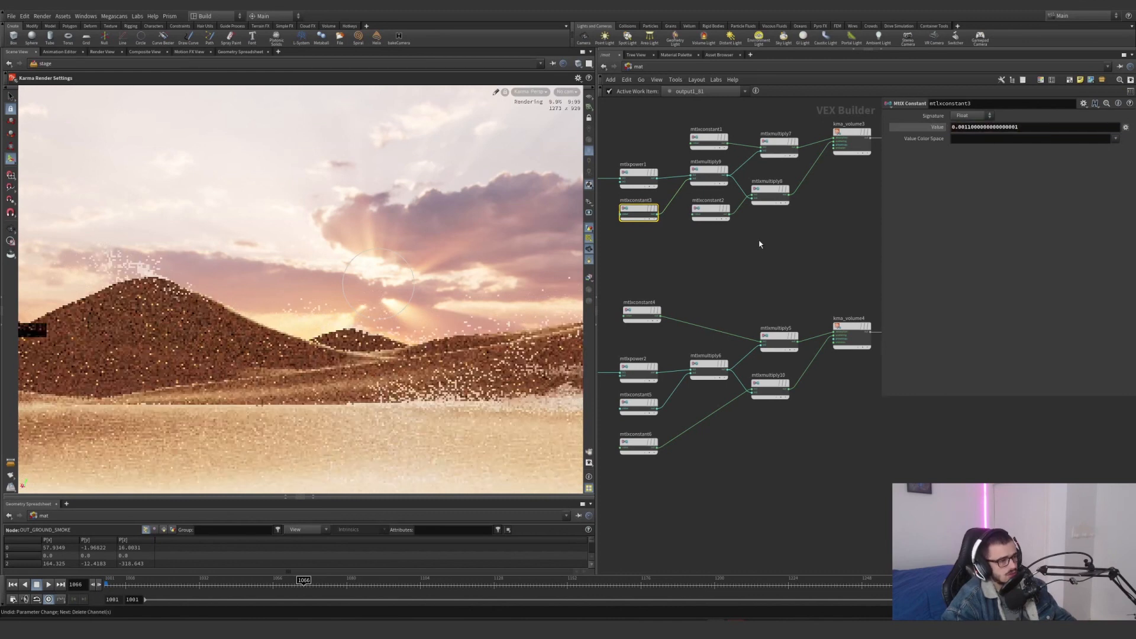
{"action": "scroll", "coordinate": [718, 289], "scroll_direction": "down", "scroll_amount": 3}
{"action": "scroll", "coordinate": [700, 308], "scroll_direction": "down", "scroll_amount": 2}
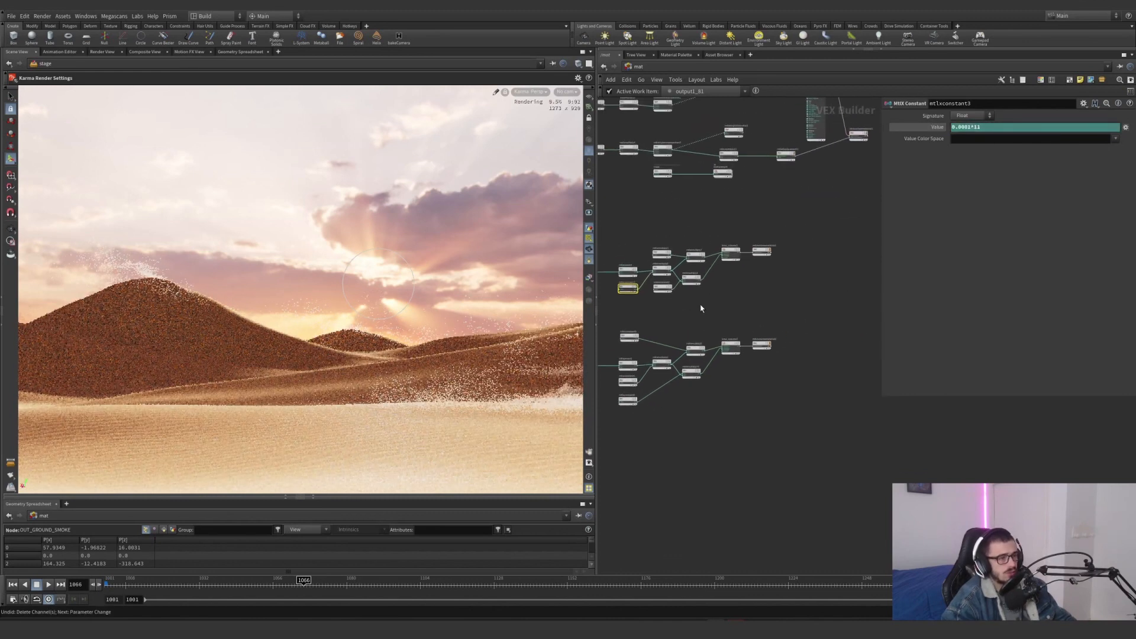
Return to the stage network and move usdrender_rop1 further below karmarendersettings so their labels no longer overlap
{"action": "left_click", "coordinate": [639, 66]}
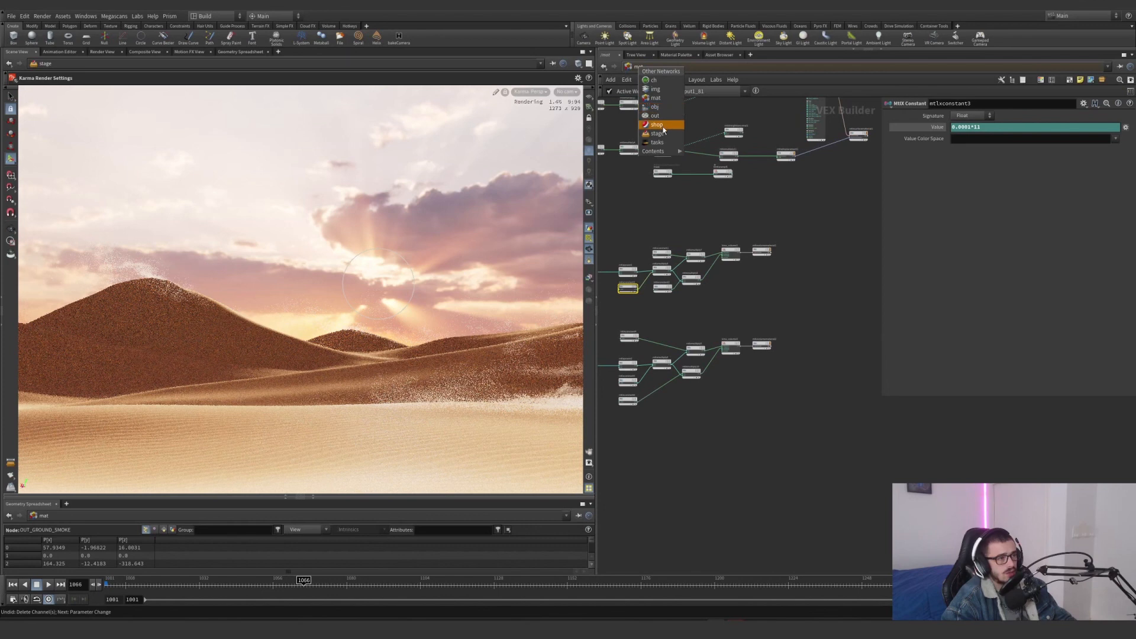
{"action": "left_click", "coordinate": [664, 131]}
{"action": "middle_click_drag", "start_coordinate": [777, 447], "coordinate": [799, 362]}
{"action": "scroll", "coordinate": [706, 437], "scroll_direction": "up", "scroll_amount": 2}
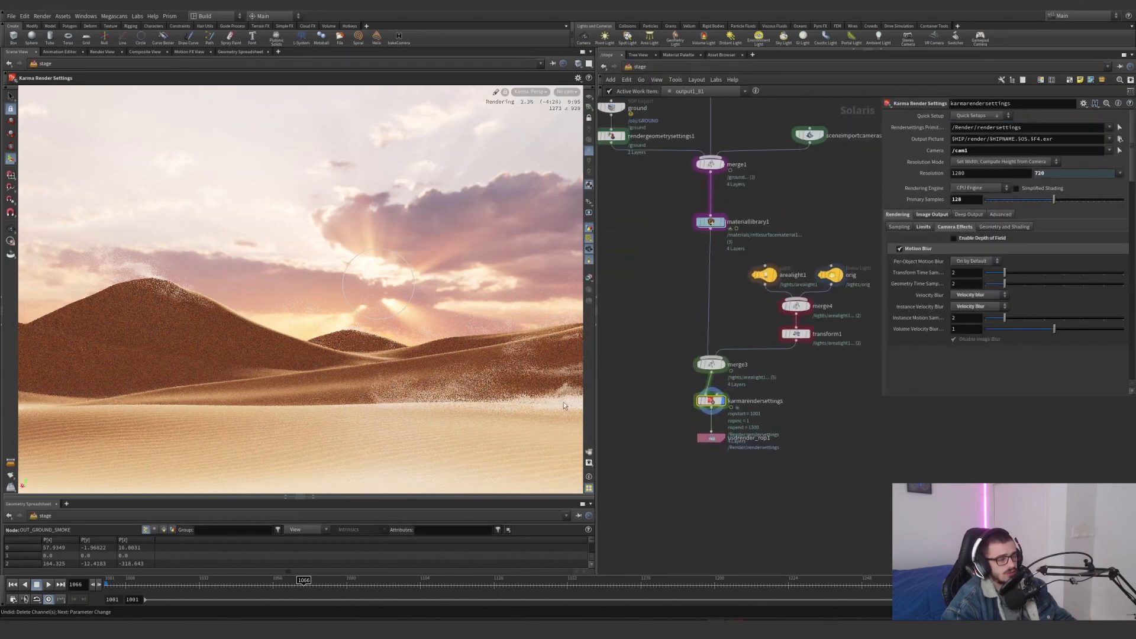
{"action": "left_click_drag", "start_coordinate": [705, 439], "coordinate": [704, 466]}
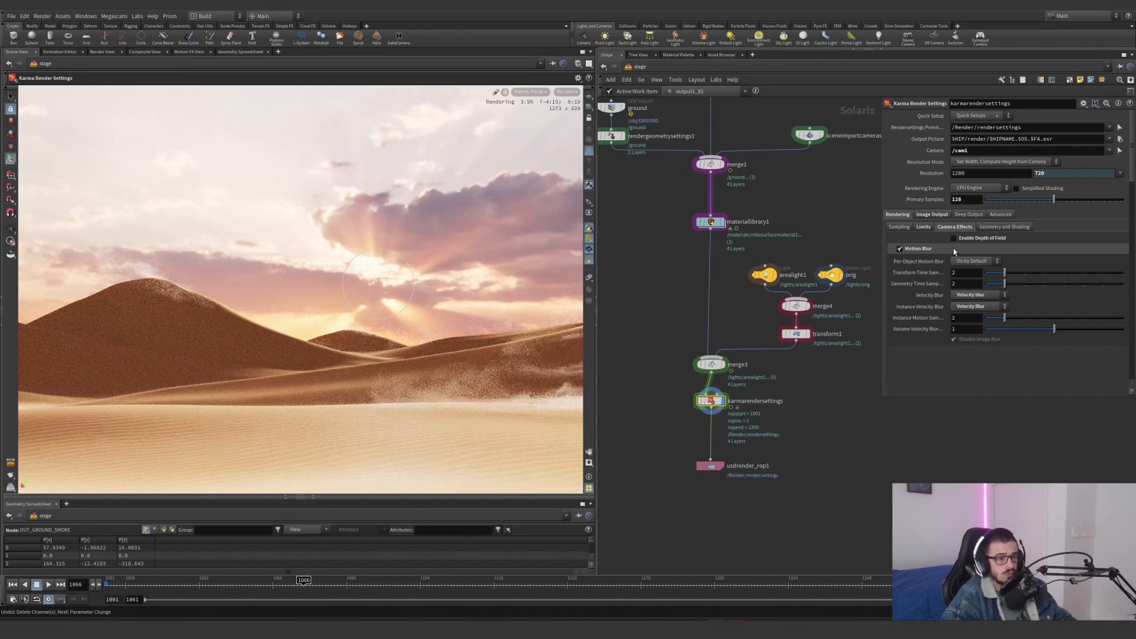
Review the ray limits of karmarendersettings and the AOVs enabled for its image output, from beauty and diffuse down to smooth normals
{"action": "left_click", "coordinate": [924, 227]}
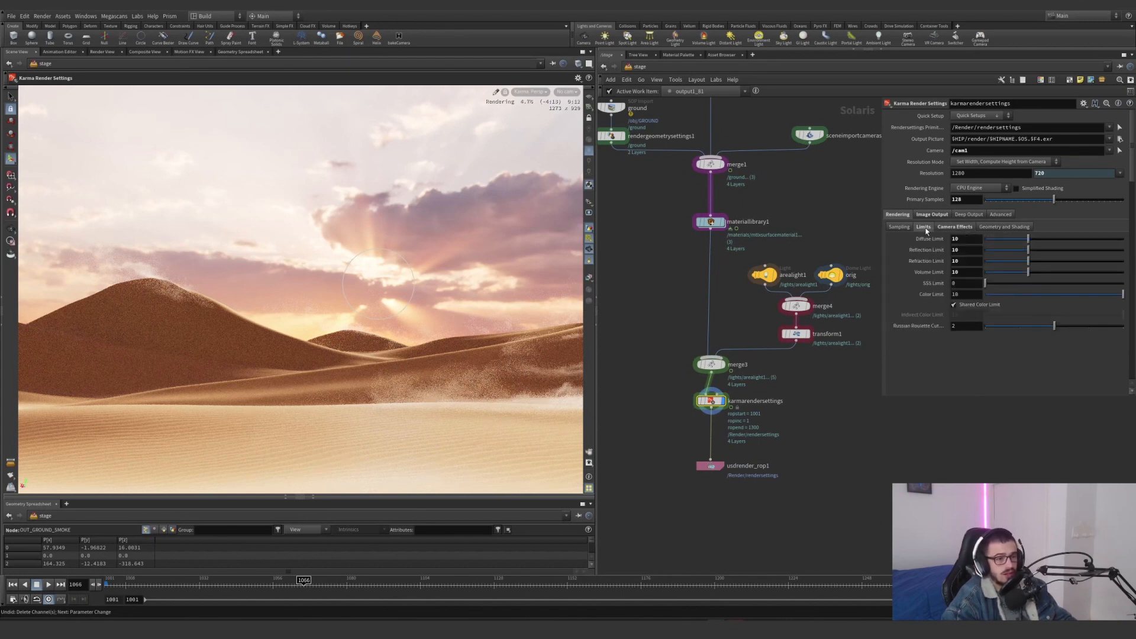
{"action": "left_click", "coordinate": [954, 250]}
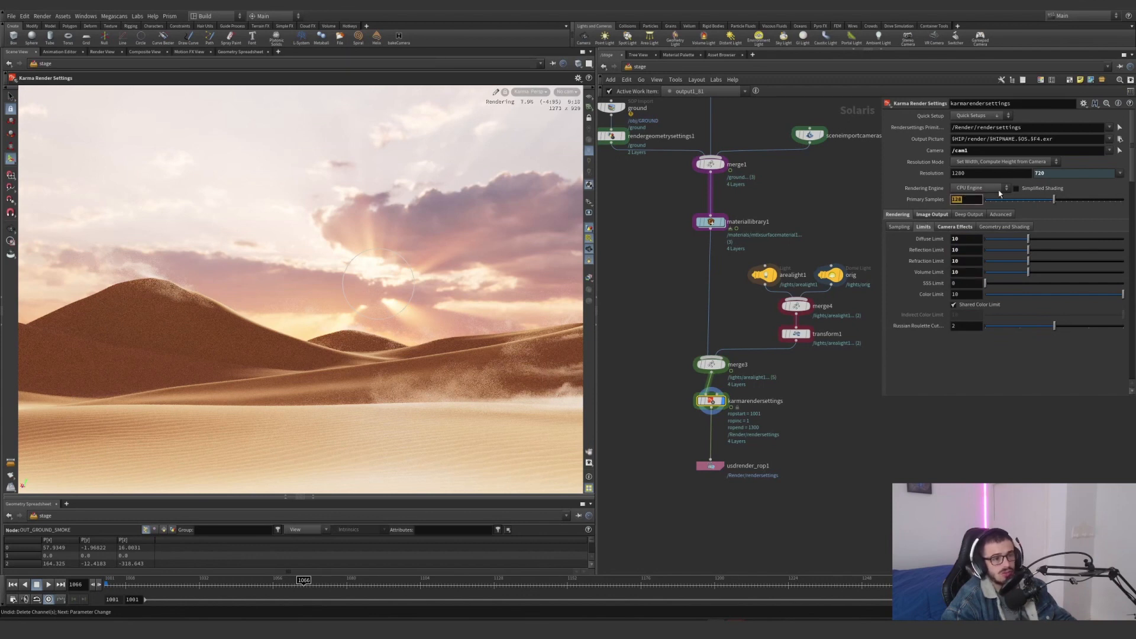
{"action": "left_click", "coordinate": [935, 217]}
{"action": "left_click", "coordinate": [922, 229]}
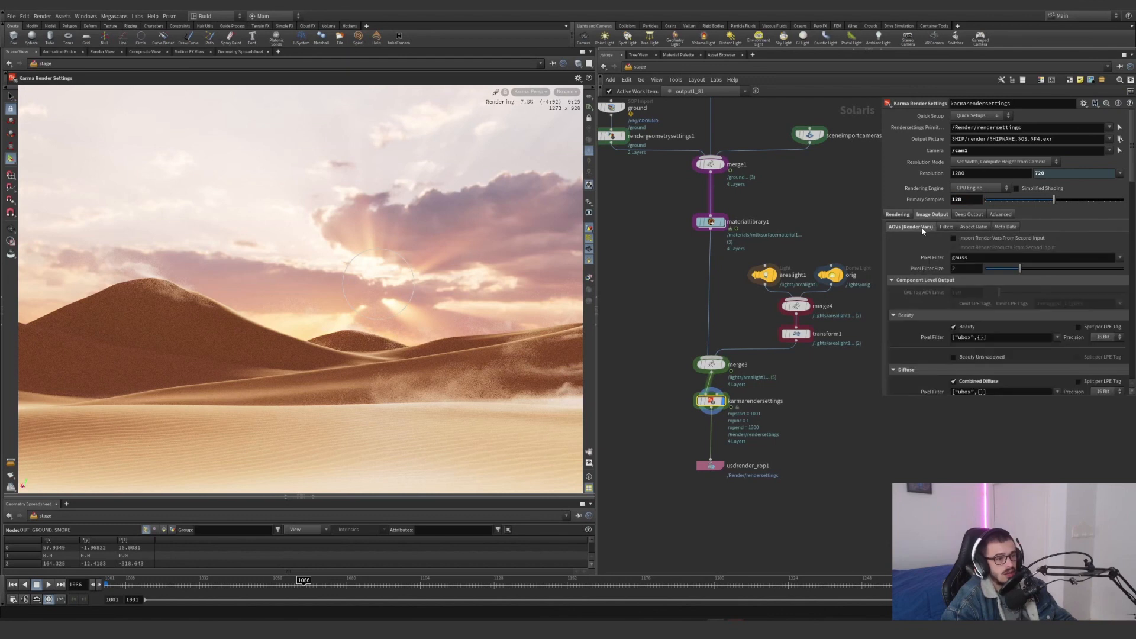
{"action": "scroll", "coordinate": [919, 286], "scroll_direction": "down", "scroll_amount": 10}
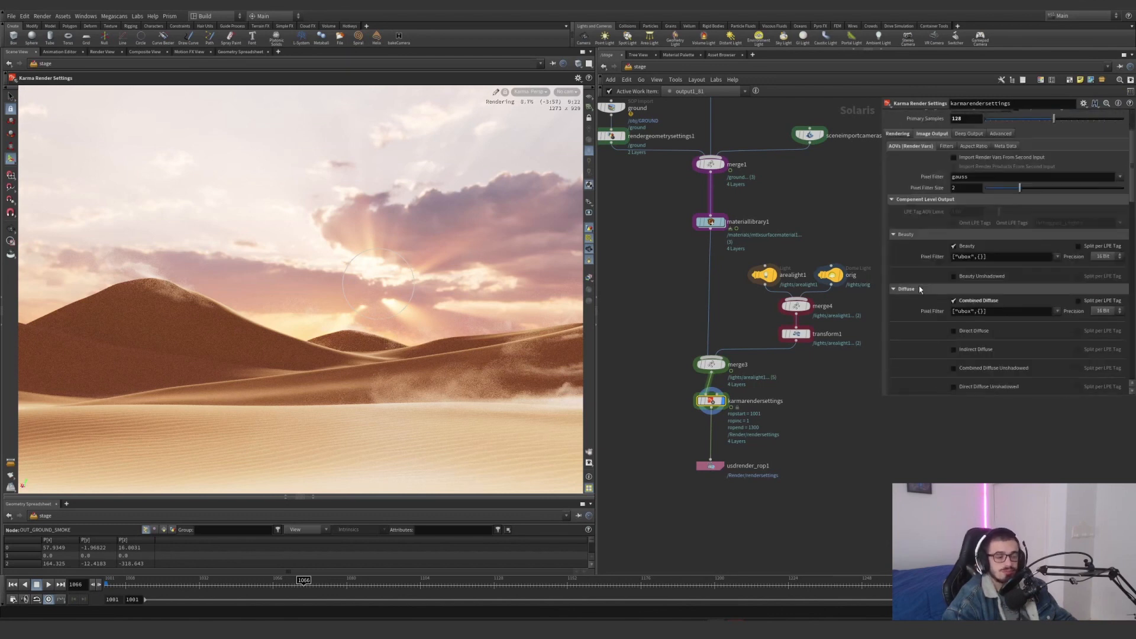
{"action": "scroll", "coordinate": [918, 286], "scroll_direction": "down", "scroll_amount": 3}
{"action": "scroll", "coordinate": [919, 248], "scroll_direction": "up", "scroll_amount": 12}
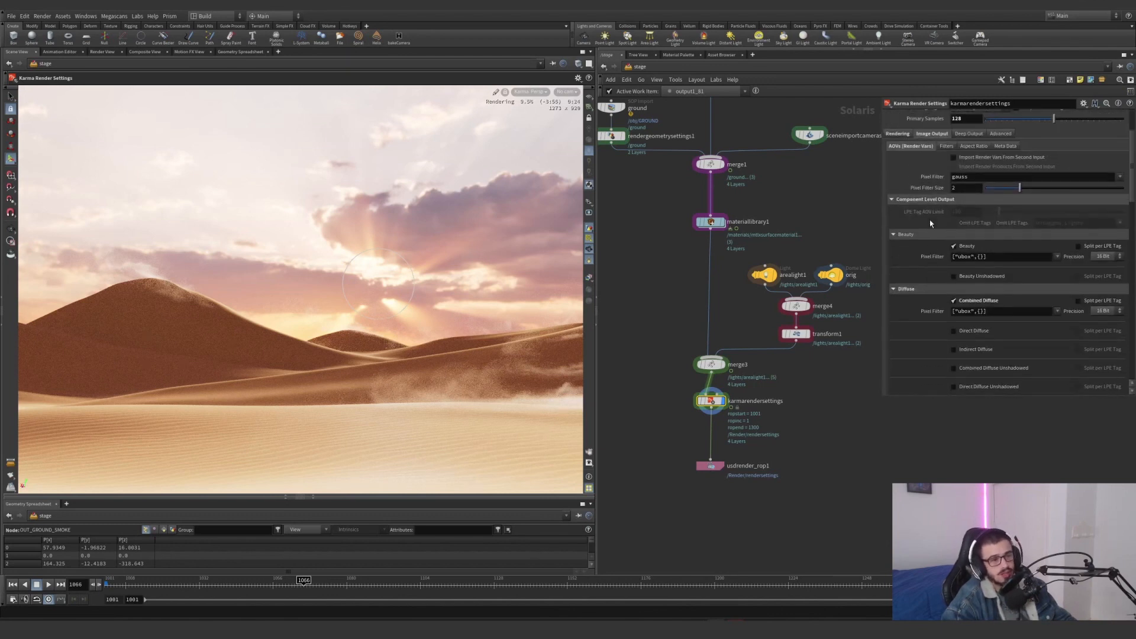
{"action": "scroll", "coordinate": [926, 306], "scroll_direction": "down", "scroll_amount": 4}
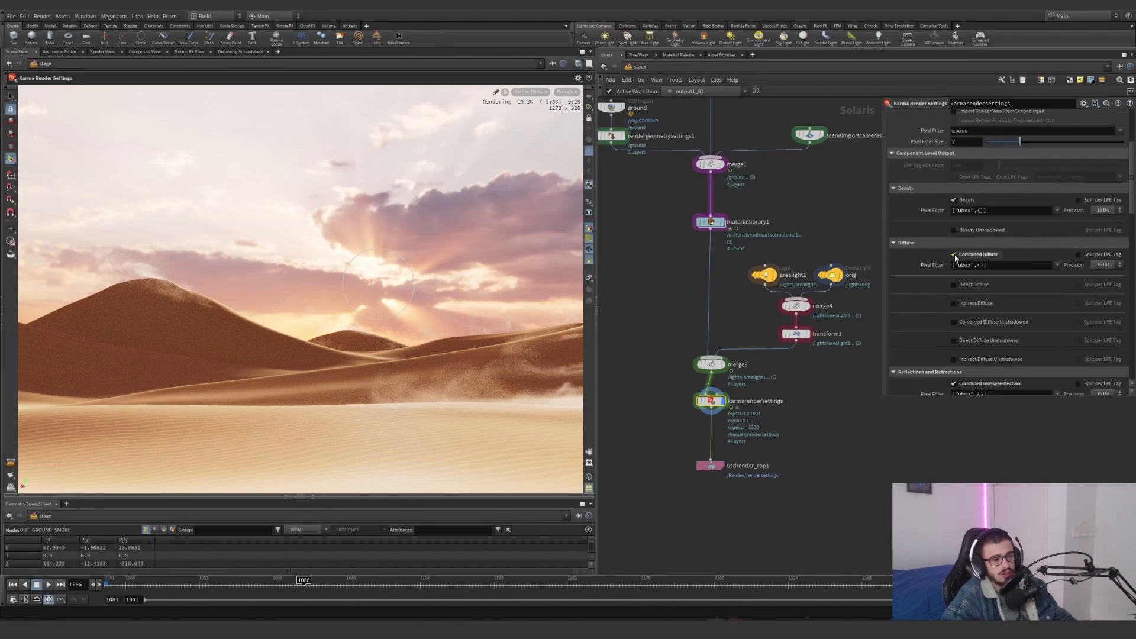
{"action": "scroll", "coordinate": [926, 302], "scroll_direction": "down", "scroll_amount": 3}
{"action": "scroll", "coordinate": [1027, 321], "scroll_direction": "down", "scroll_amount": 3}
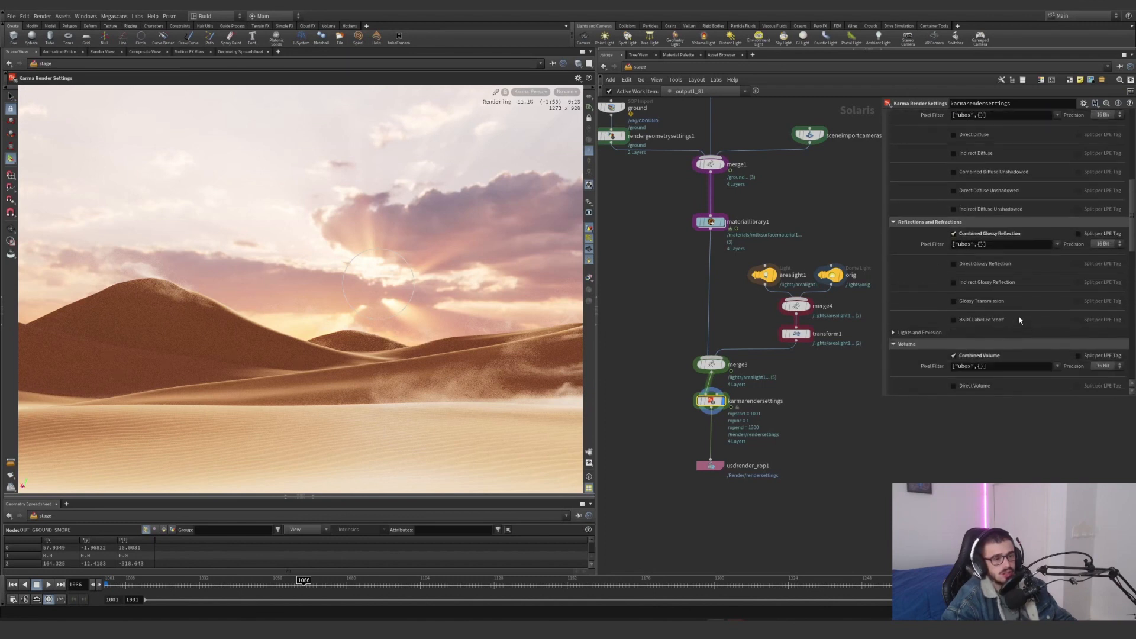
{"action": "scroll", "coordinate": [965, 309], "scroll_direction": "down", "scroll_amount": 9}
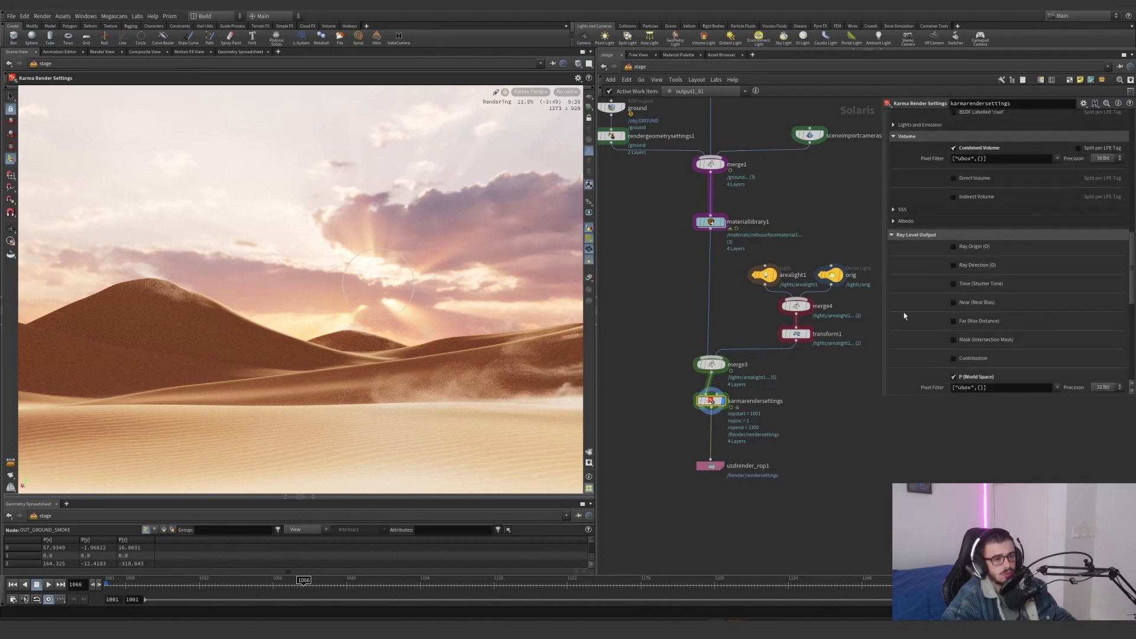
{"action": "scroll", "coordinate": [994, 336], "scroll_direction": "down", "scroll_amount": 7}
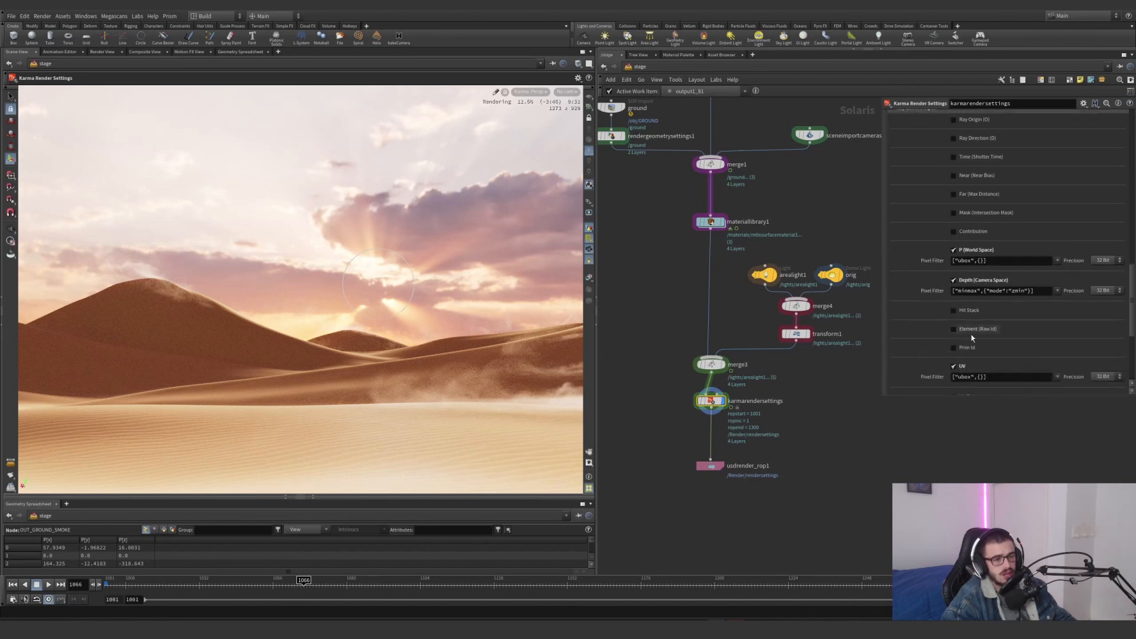
{"action": "scroll", "coordinate": [997, 328], "scroll_direction": "down", "scroll_amount": 2}
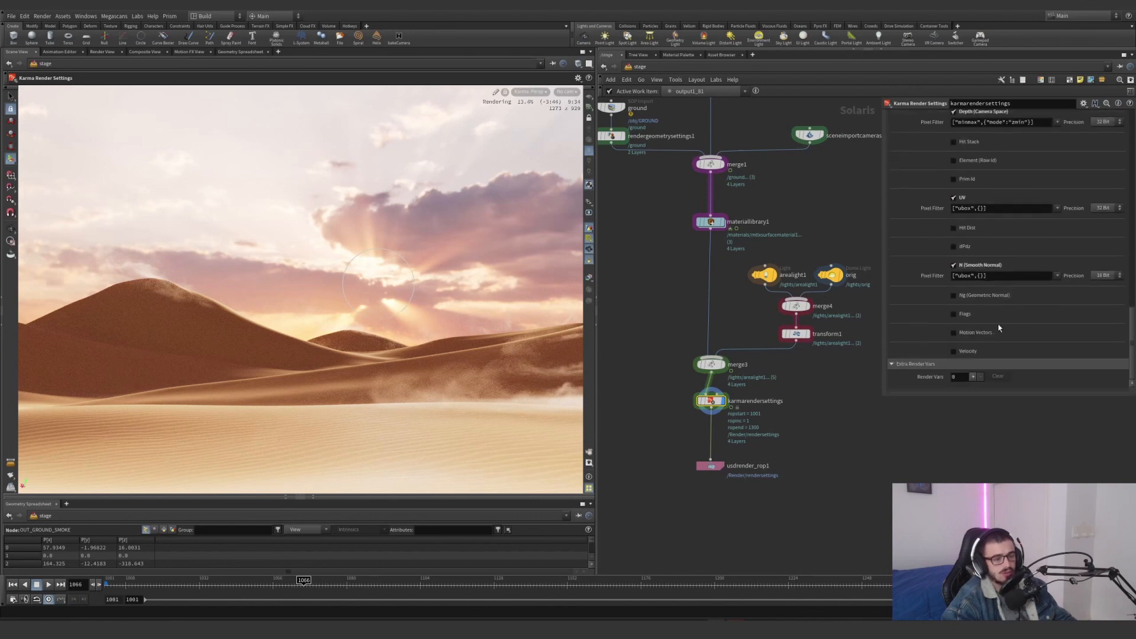